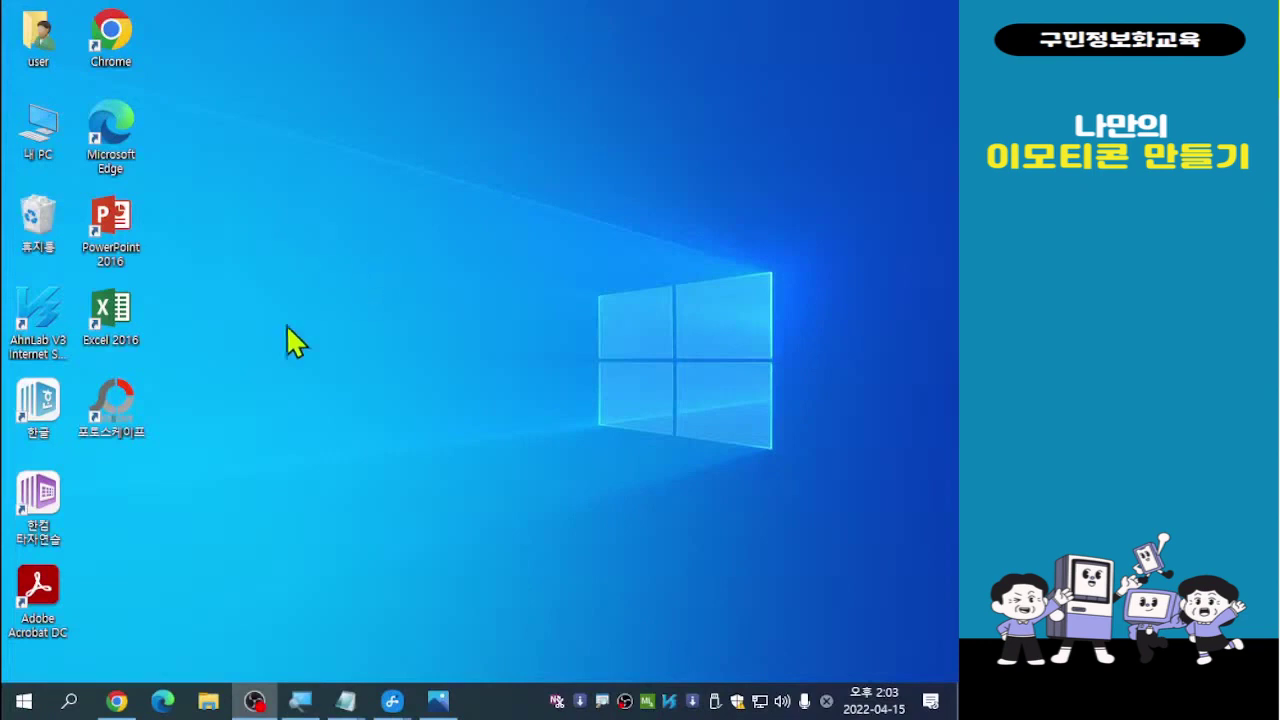
Open 내 PC from the desktop and turn off the preview pane
click(44, 150)
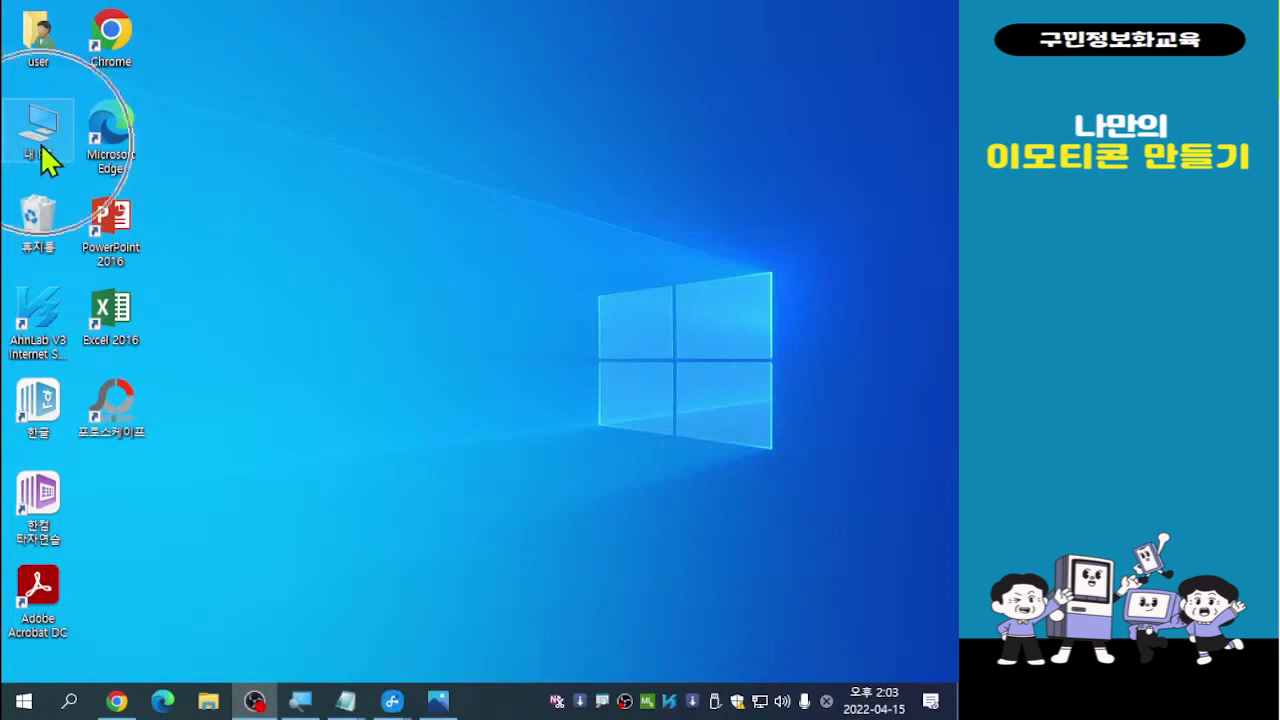
double_click(44, 150)
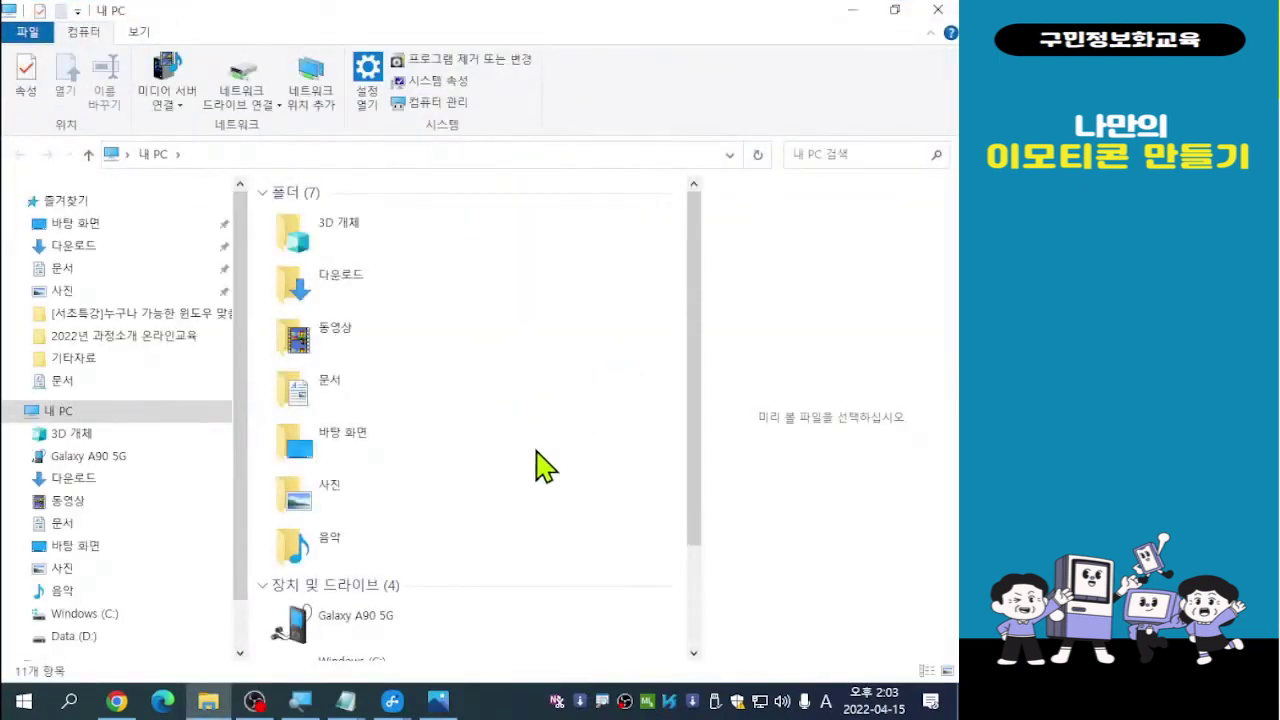
click(141, 38)
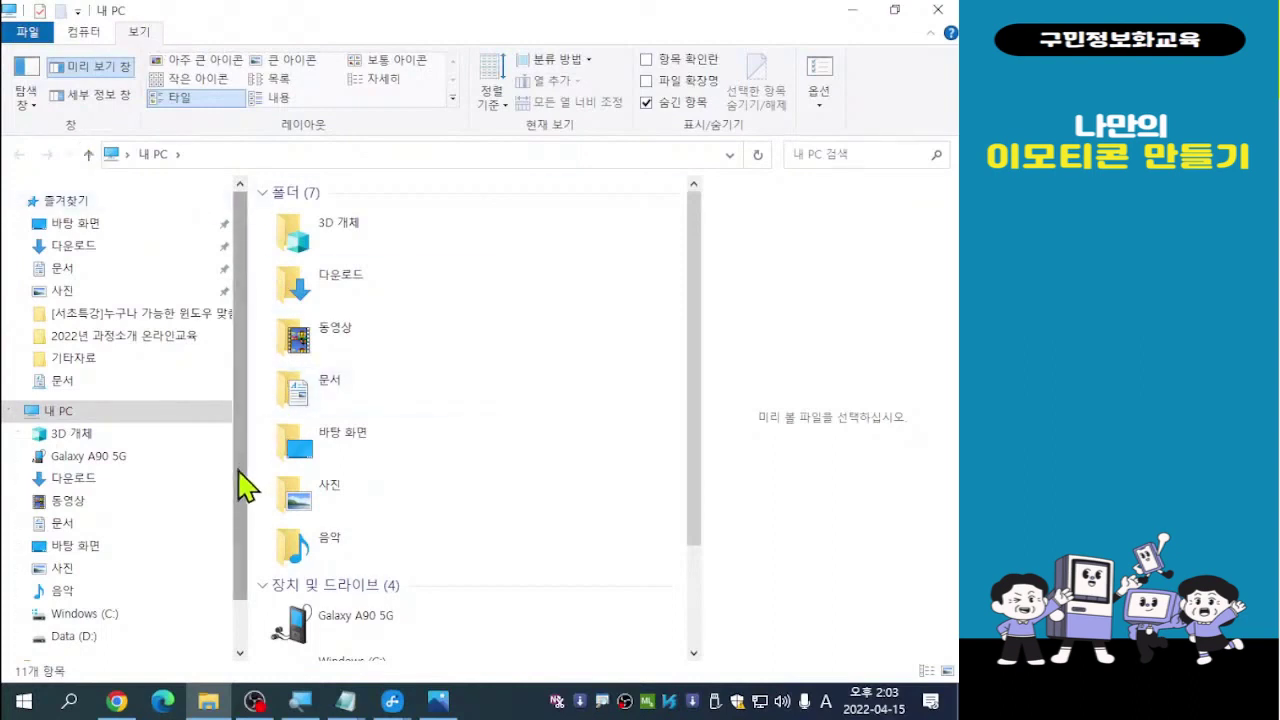
click(62, 296)
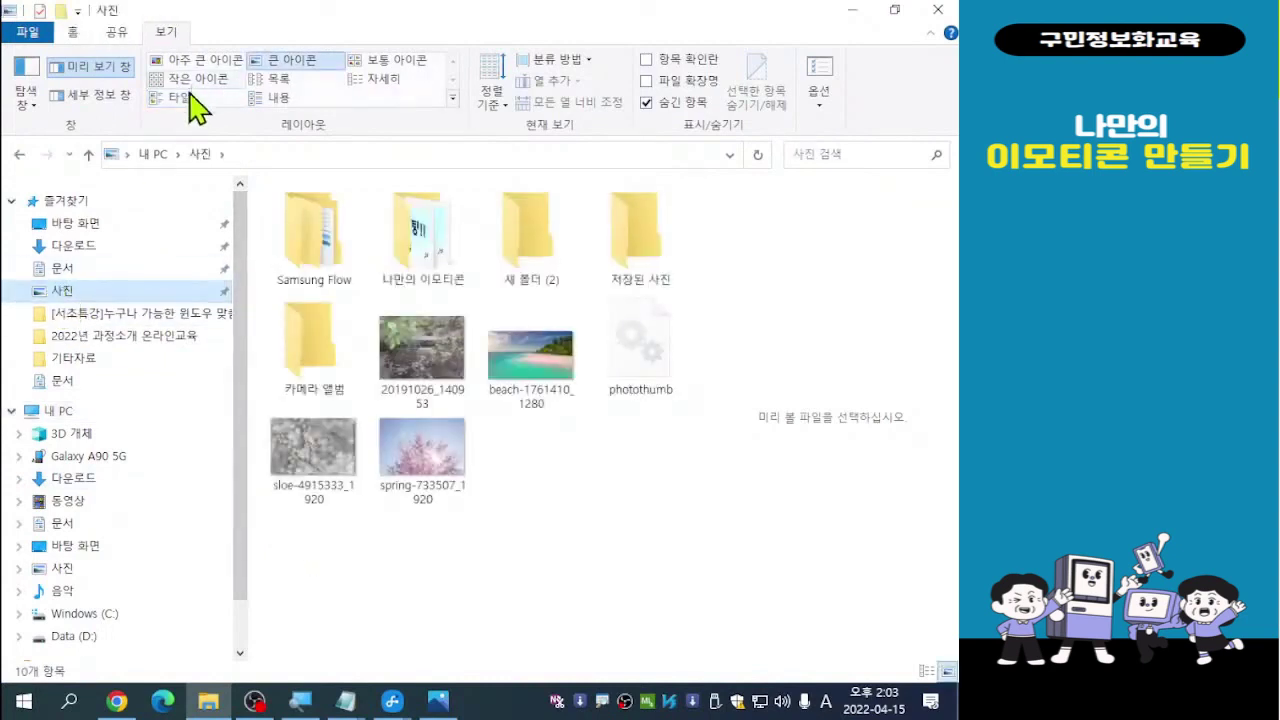
click(115, 70)
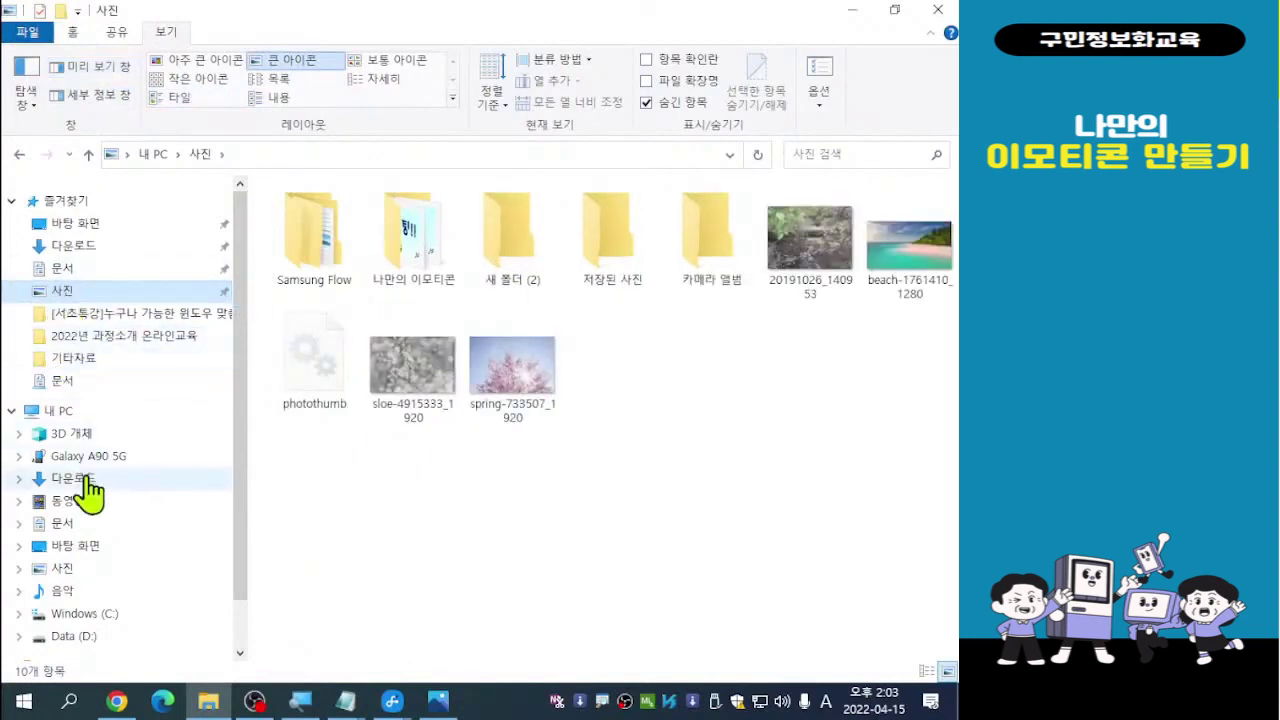
click(55, 411)
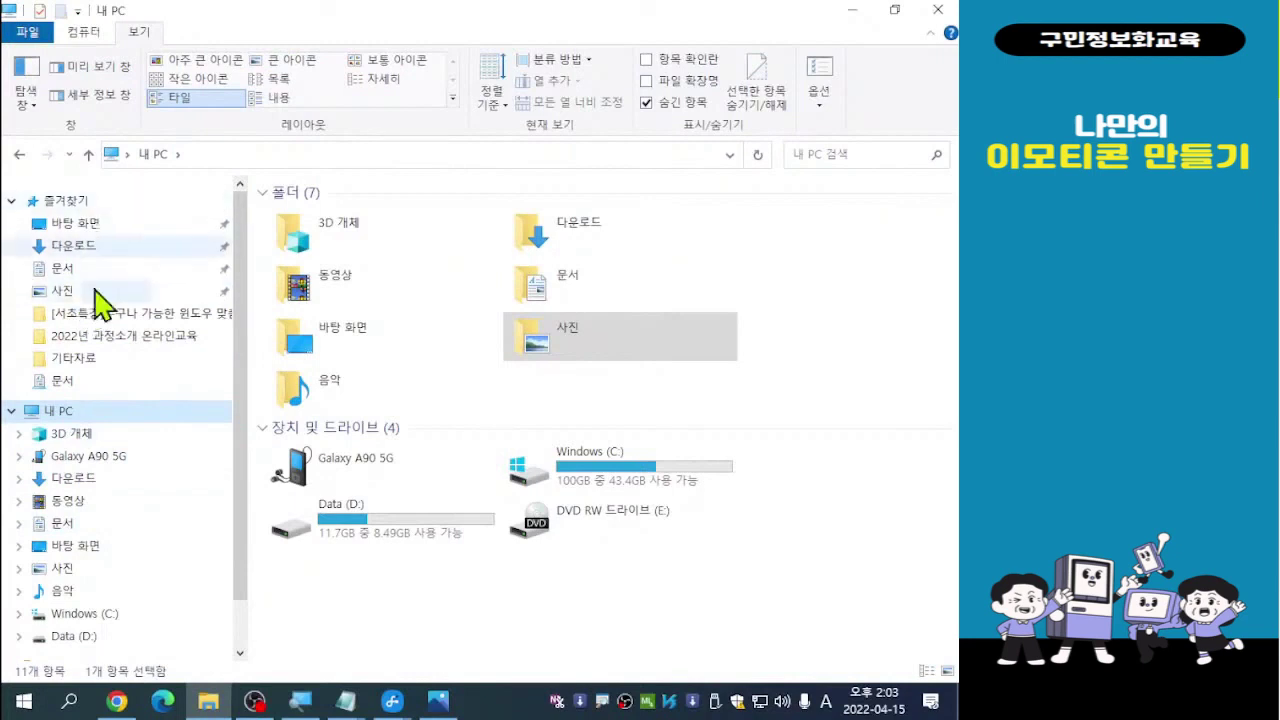
scroll(247, 400, down, 1)
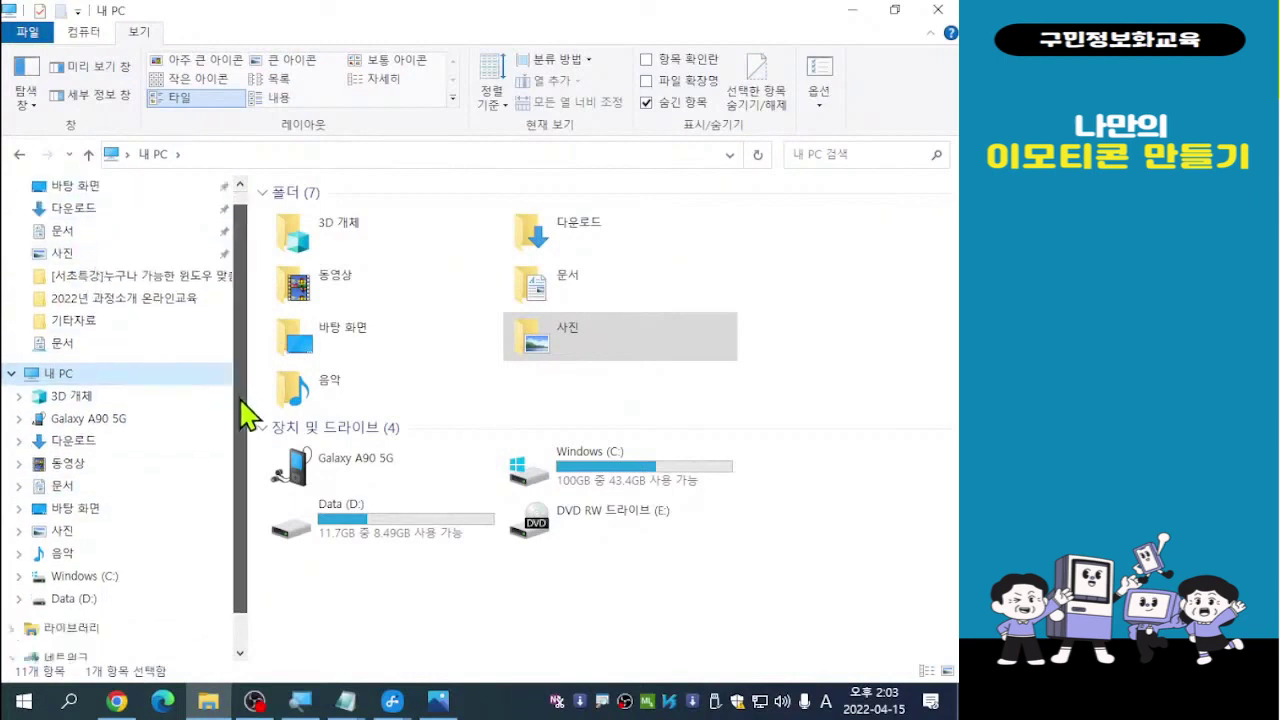
Browse the 사진 folder and its 나만의 이모티콘 folder, then close the window
double_click(579, 356)
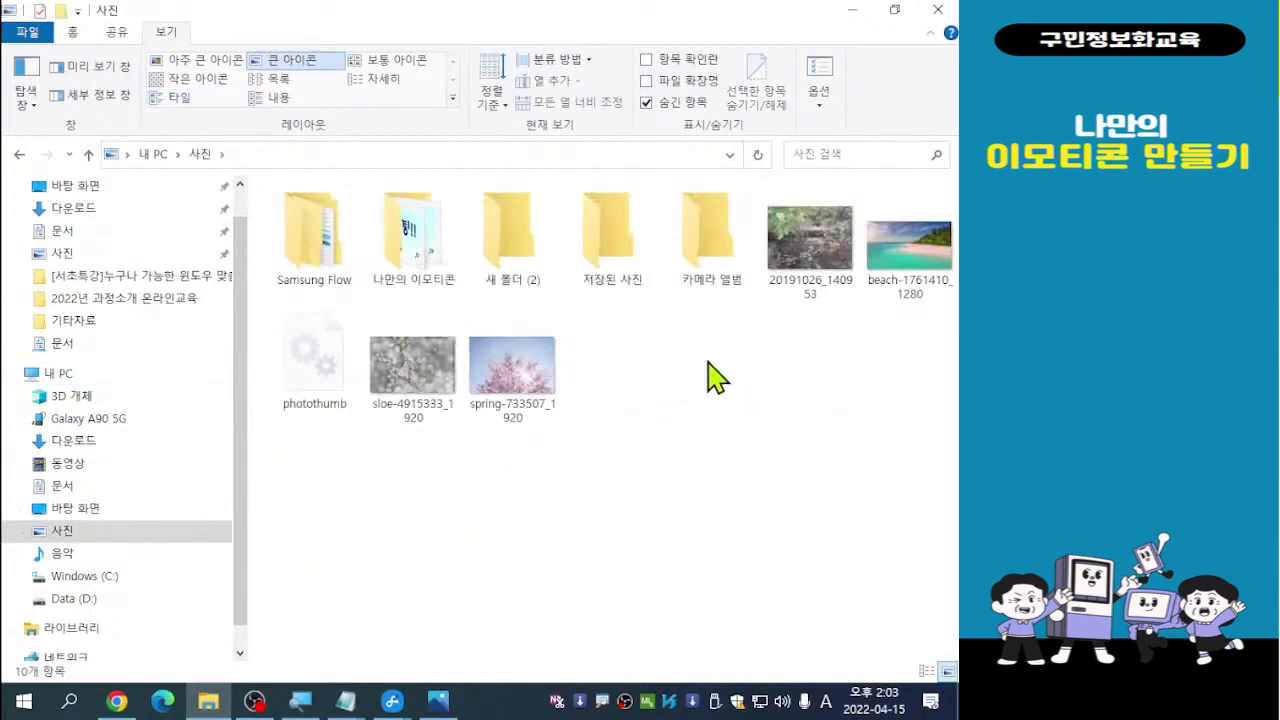
click(414, 283)
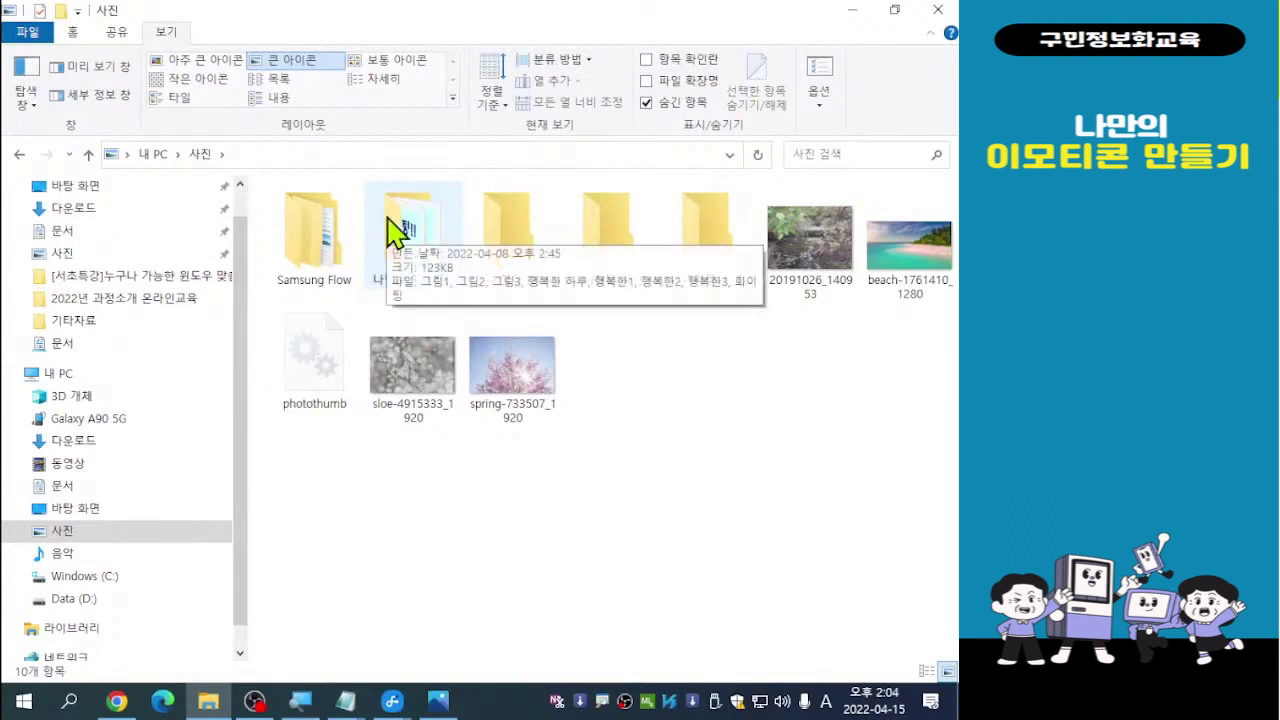
click(678, 472)
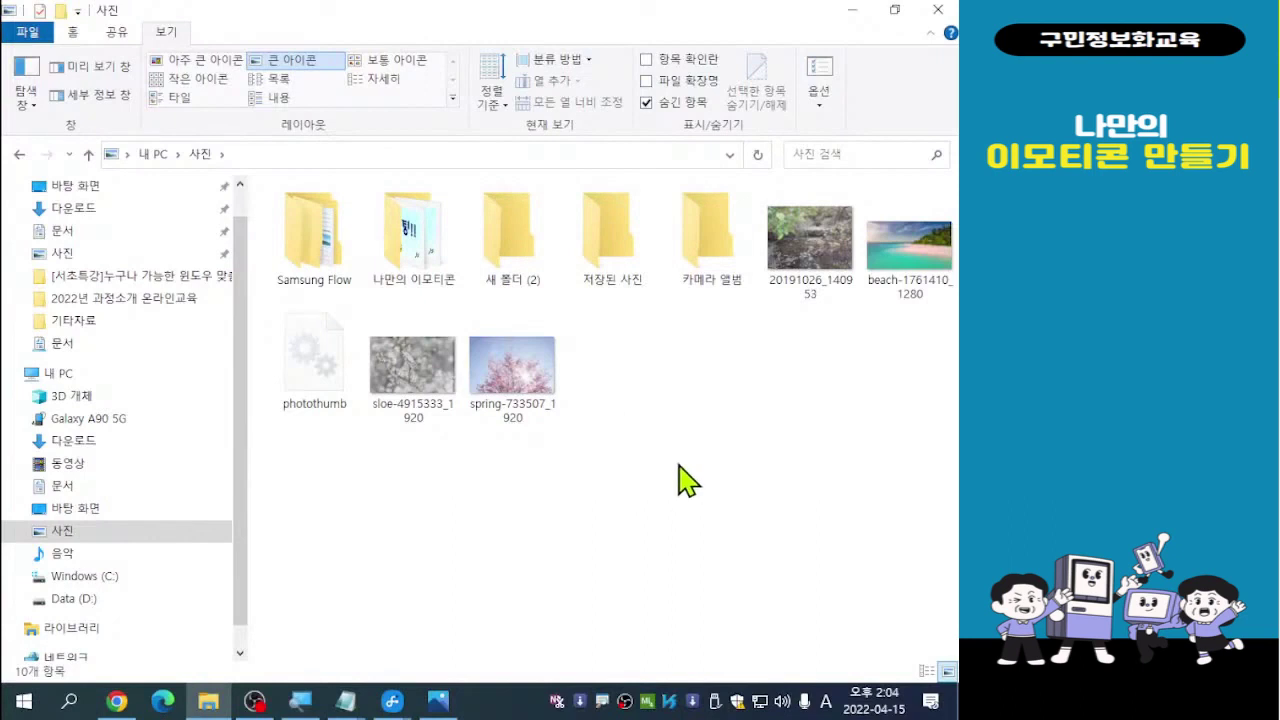
right_click(678, 464)
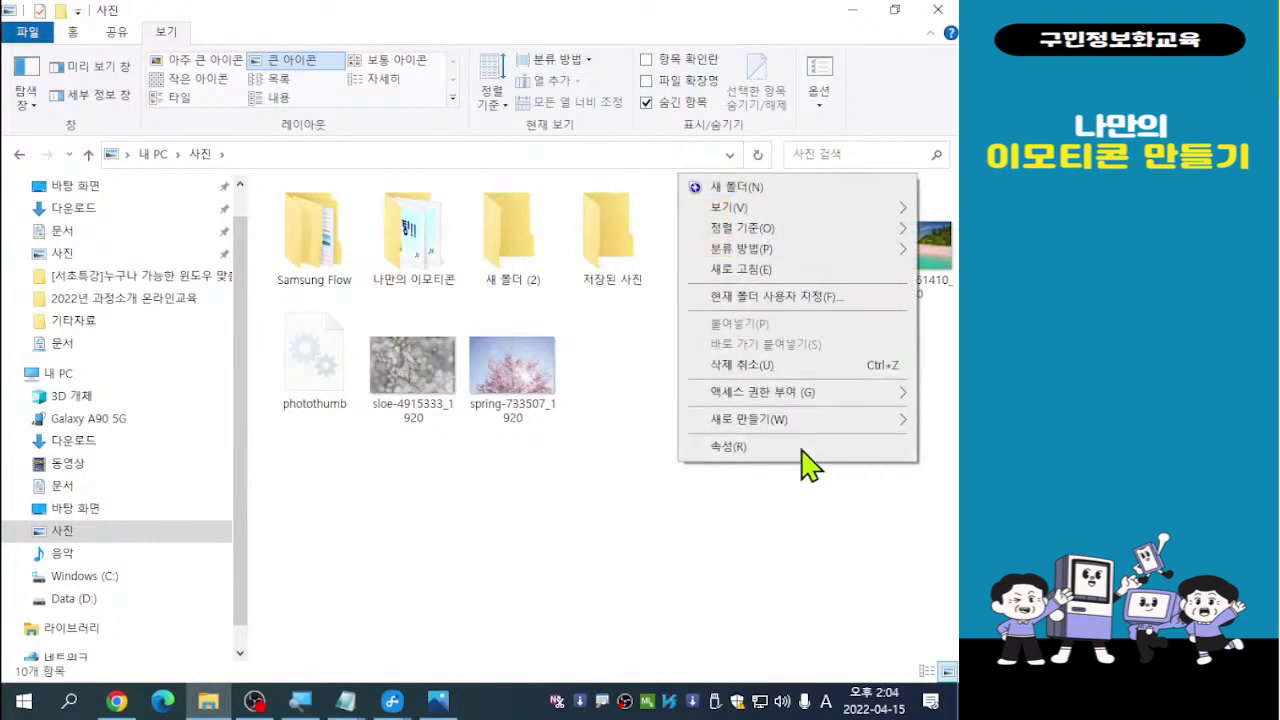
mouse_move(745, 208)
click(685, 529)
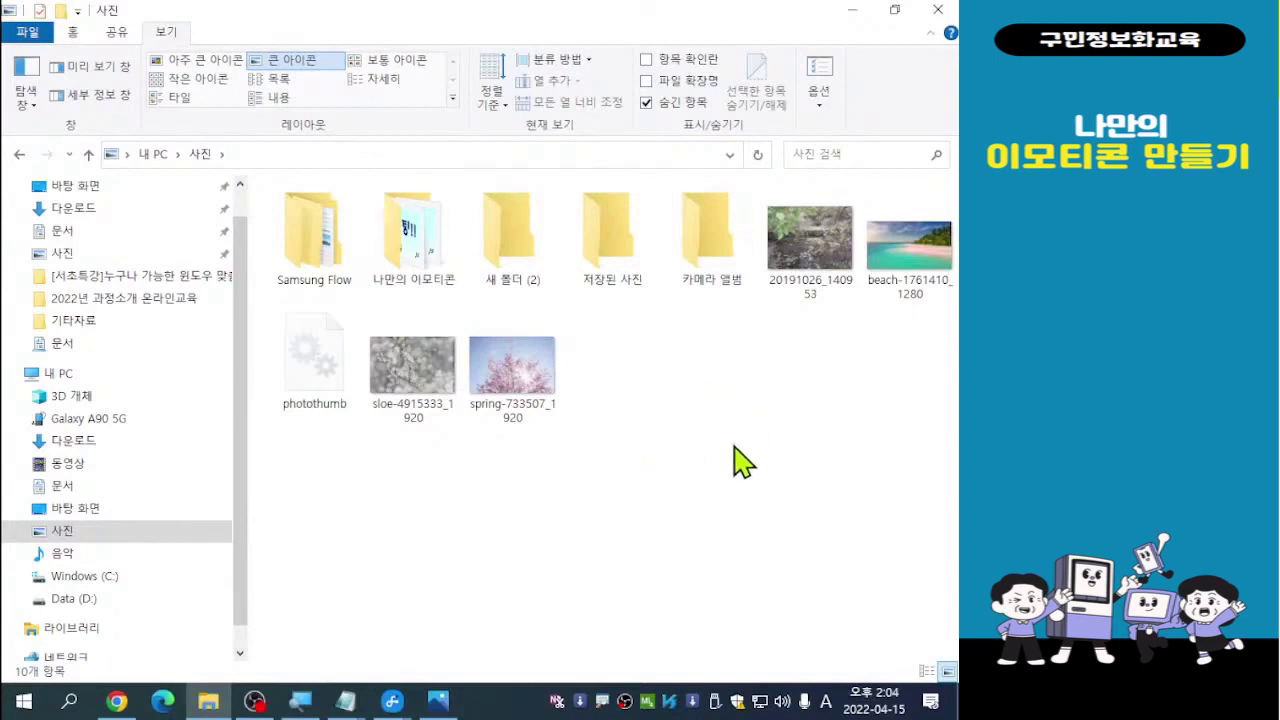
click(939, 12)
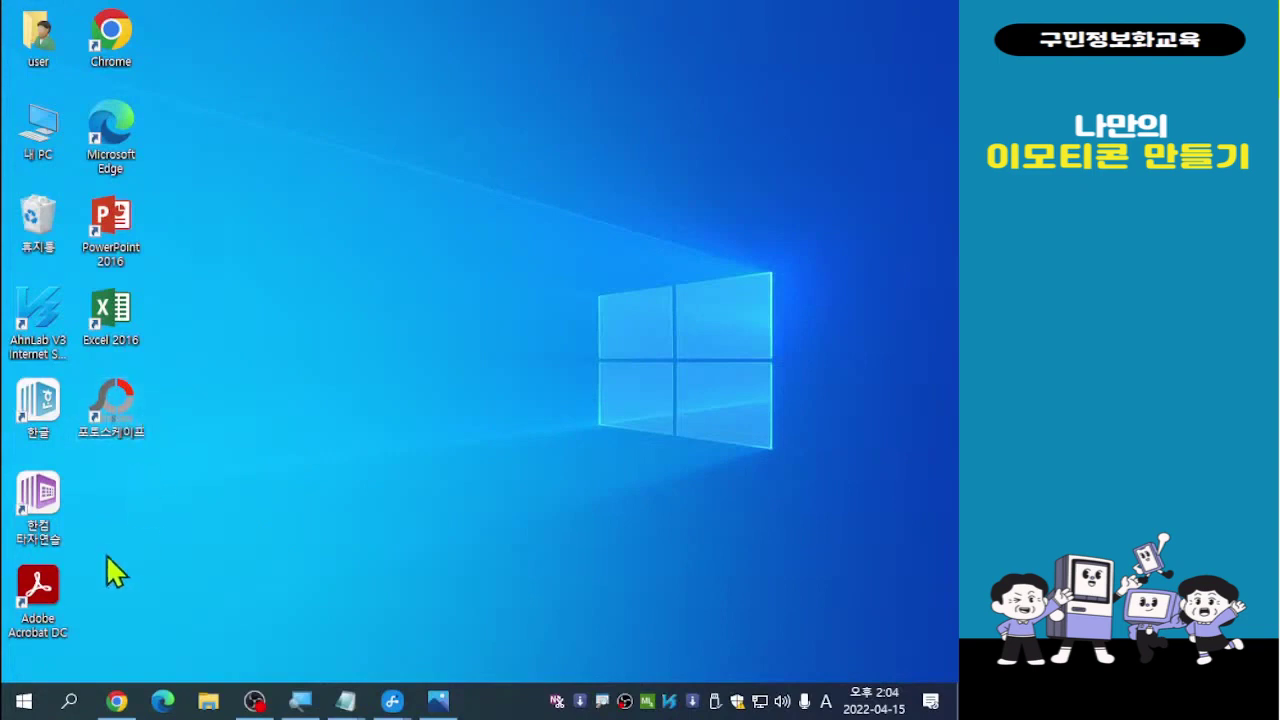
Launch PhotoScape from the 포토스케이프 desktop shortcut
click(25, 704)
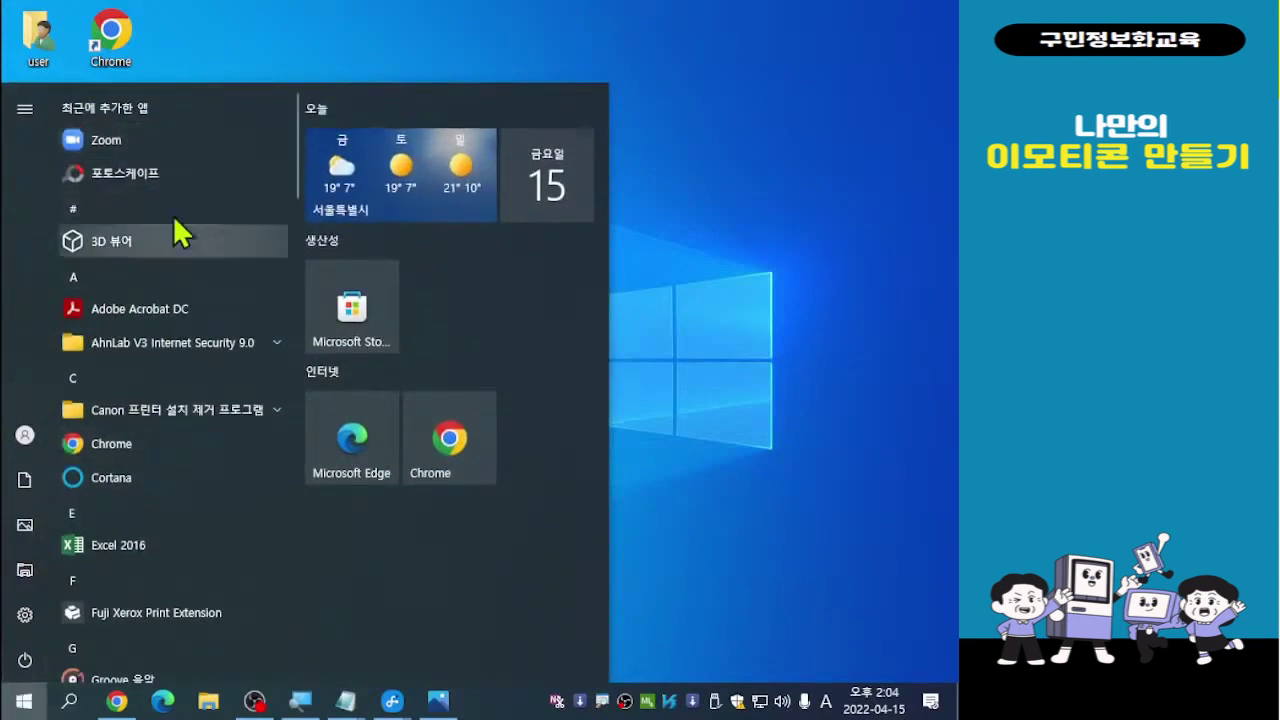
click(722, 418)
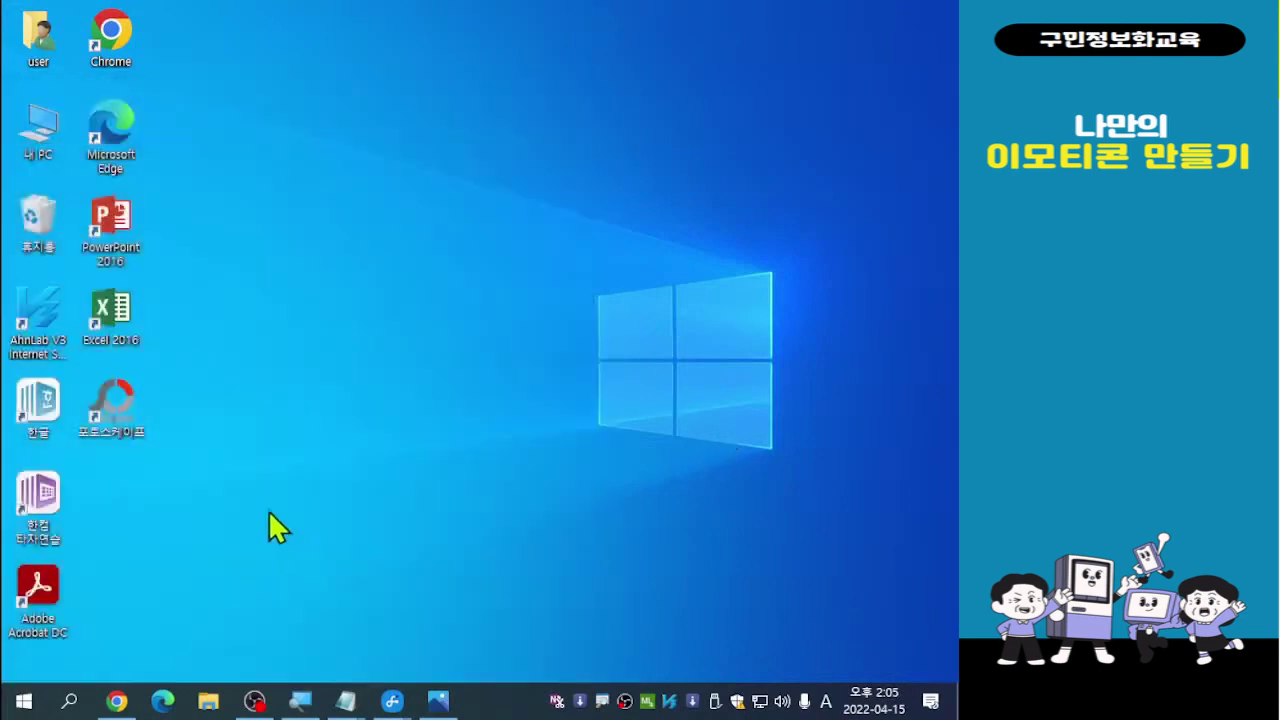
double_click(113, 410)
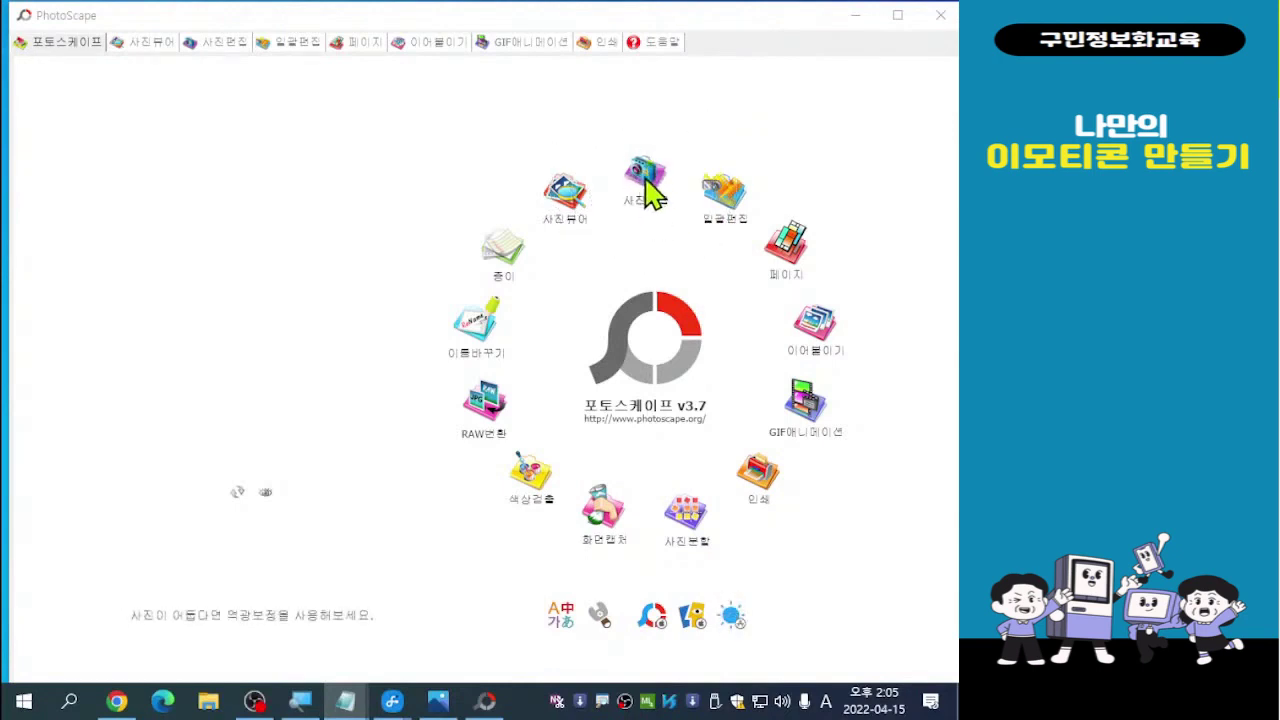
Enter 사진편집 mode and scroll the folder tree to show full folder names
click(650, 193)
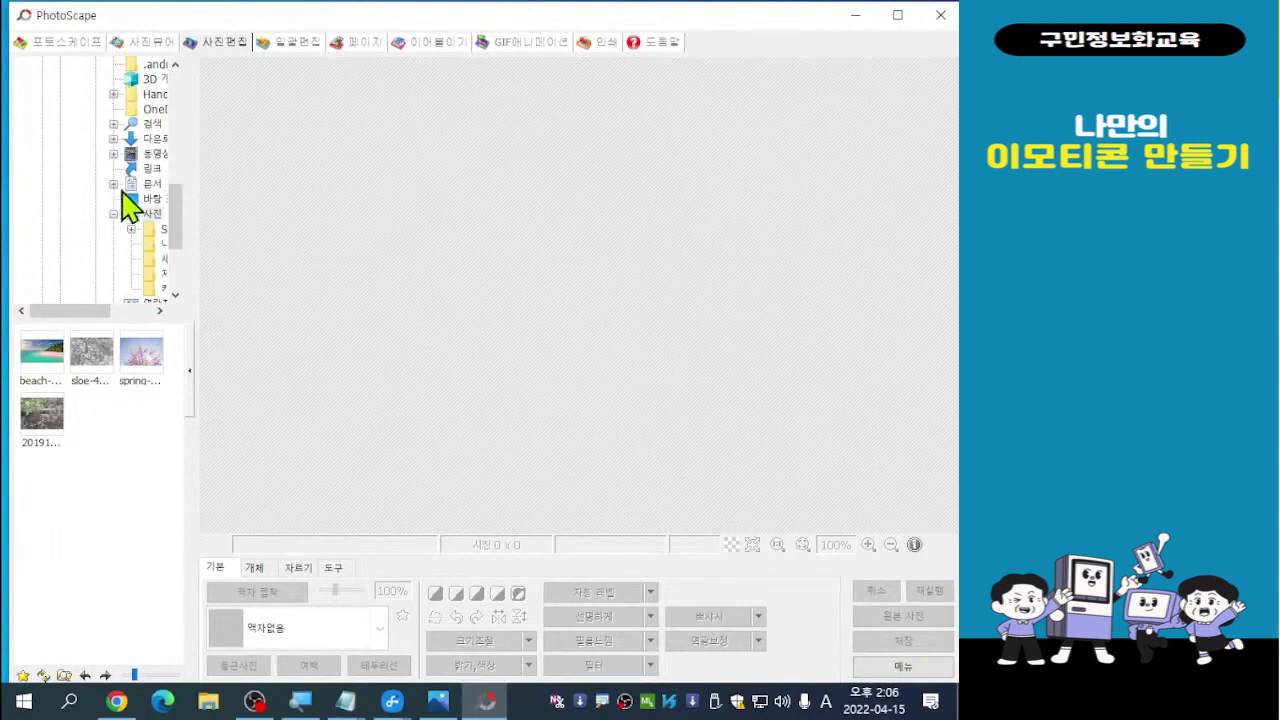
key(ctrl)
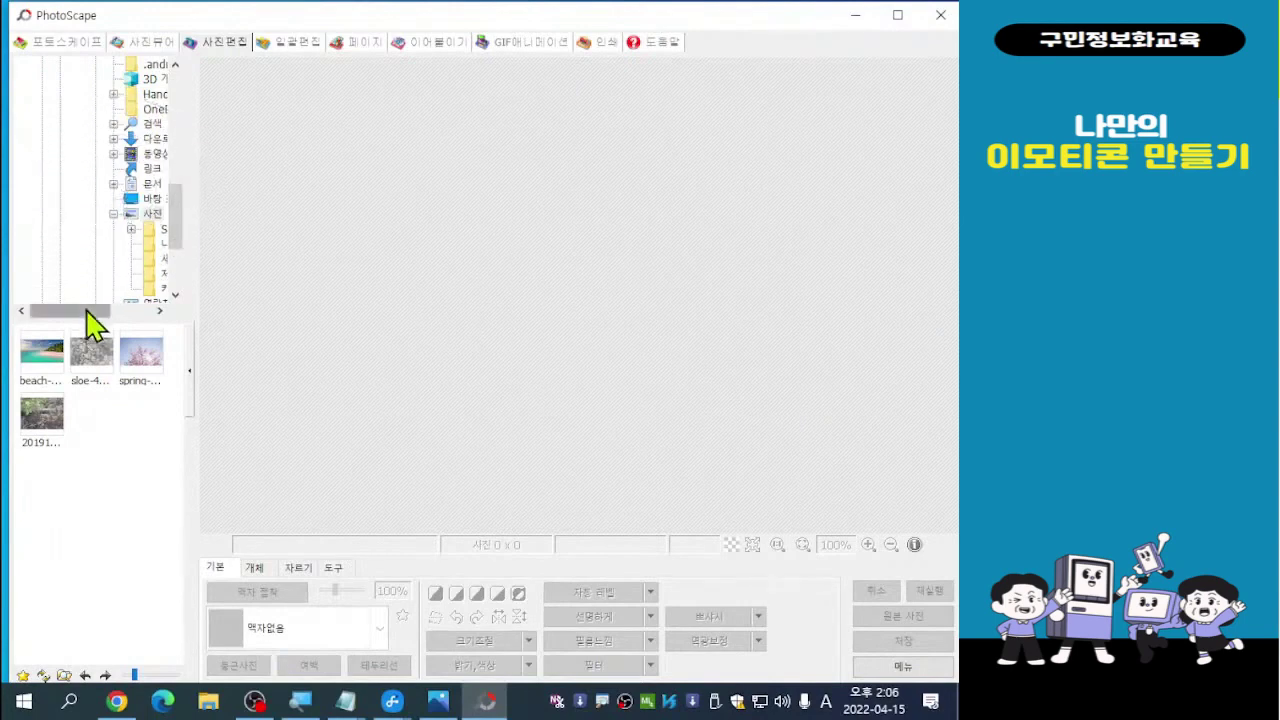
drag(84, 310, 108, 311)
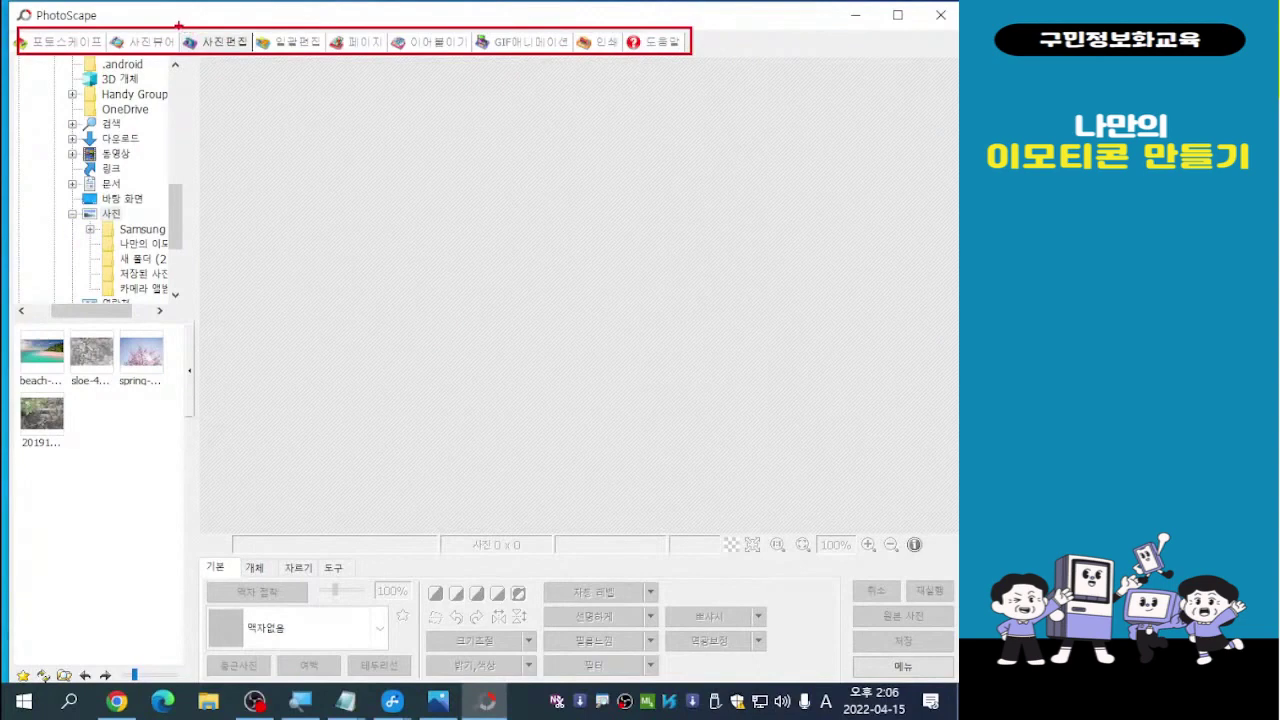
mouse_move(176, 15)
mouse_down()
mouse_move(224, 22)
mouse_move(252, 59)
mouse_up()
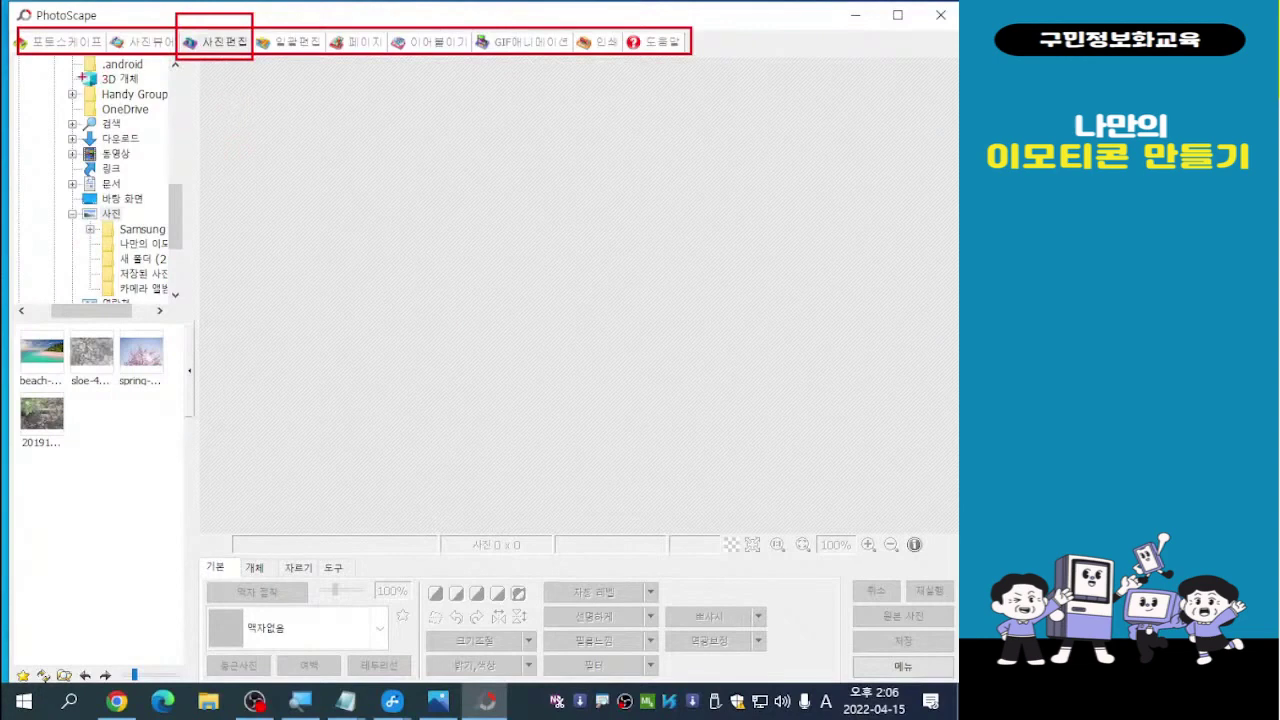
mouse_move(27, 55)
mouse_down()
mouse_move(112, 62)
mouse_move(168, 302)
mouse_up()
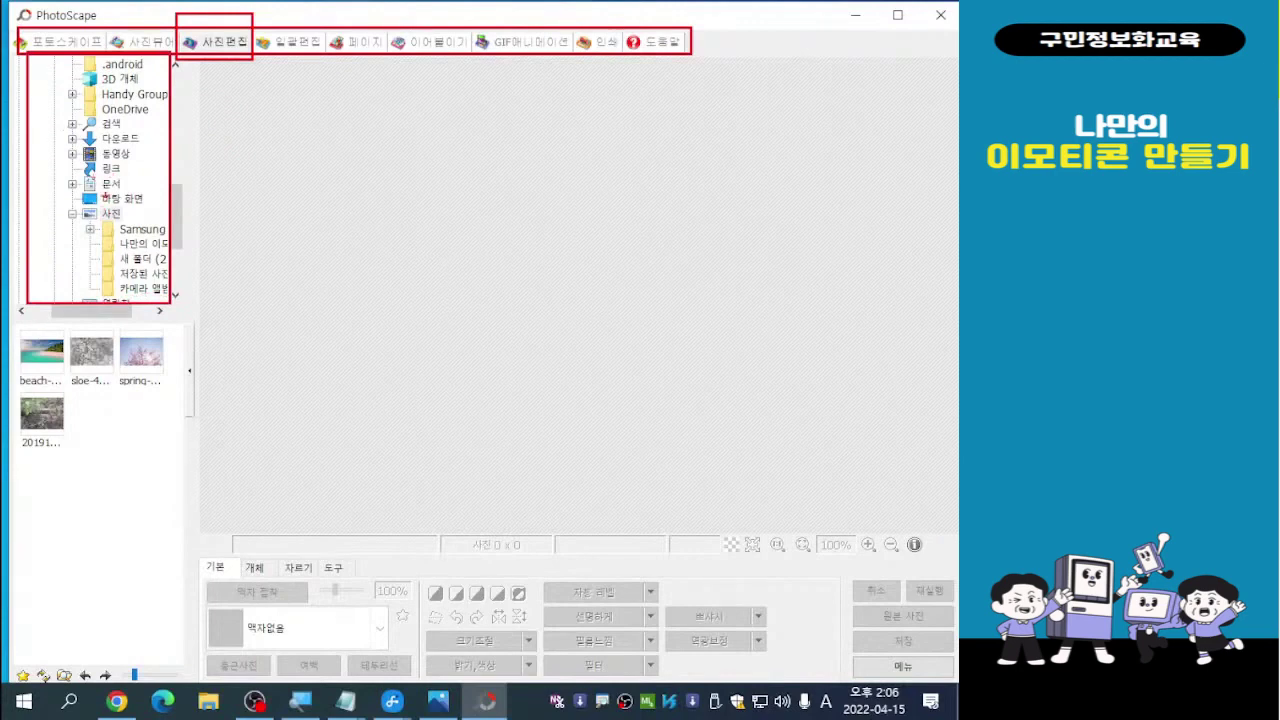
mouse_move(14, 336)
mouse_down()
mouse_move(46, 336)
mouse_move(146, 428)
mouse_move(184, 660)
mouse_up()
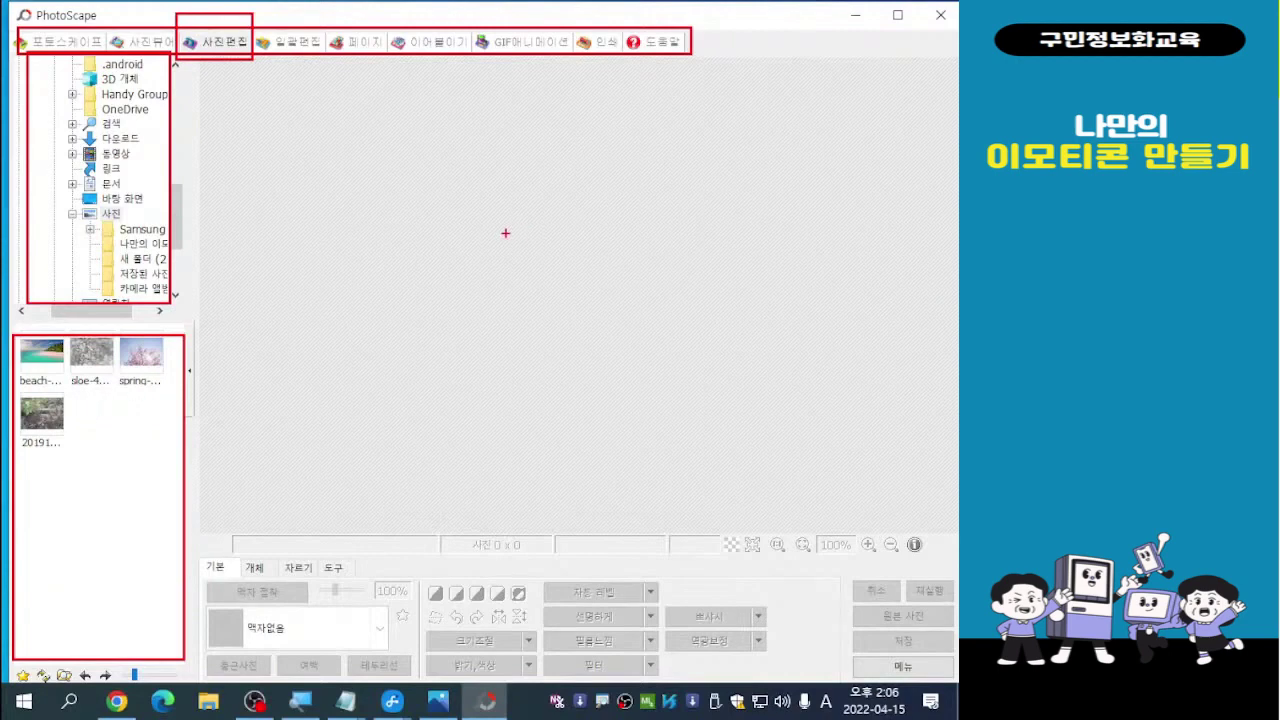
mouse_move(498, 209)
mouse_down()
mouse_move(555, 209)
mouse_move(605, 266)
mouse_move(598, 330)
mouse_move(547, 353)
mouse_move(483, 339)
mouse_move(450, 273)
mouse_move(517, 201)
mouse_up()
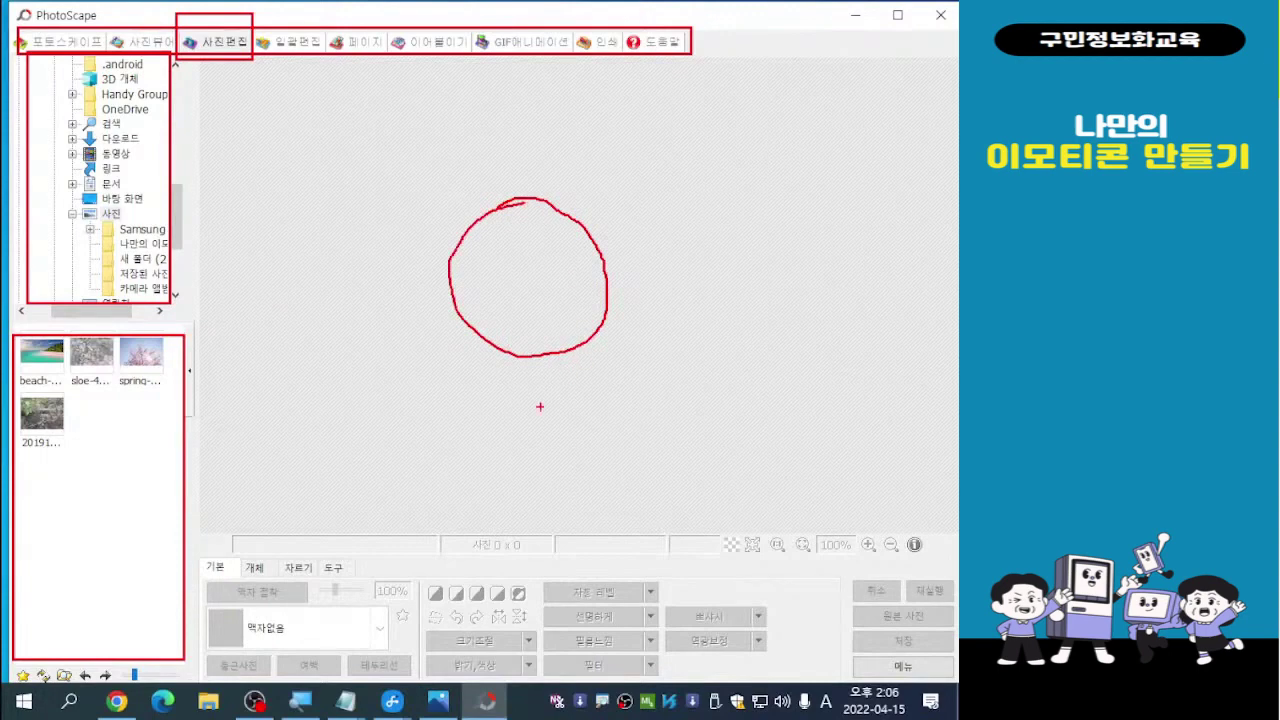
mouse_move(204, 556)
mouse_down()
mouse_move(660, 560)
mouse_move(884, 590)
mouse_move(955, 690)
mouse_up()
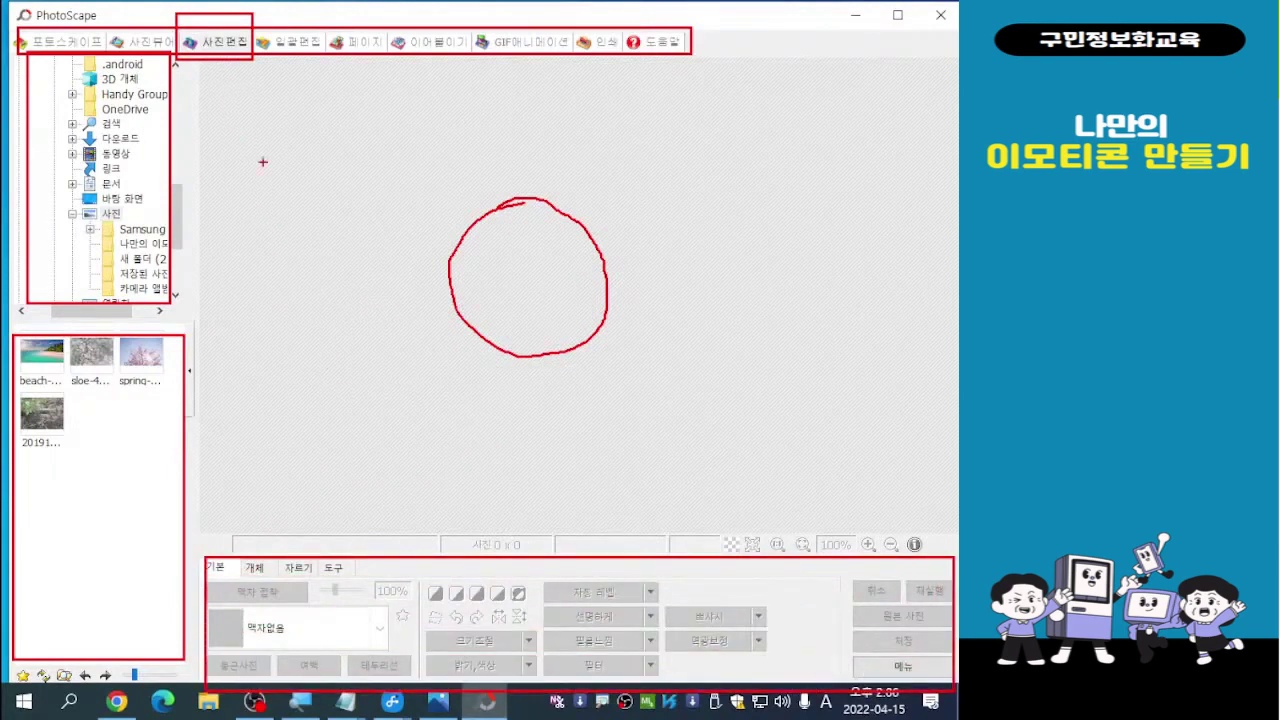
mouse_move(349, 507)
mouse_down()
mouse_move(290, 352)
mouse_move(218, 62)
mouse_up()
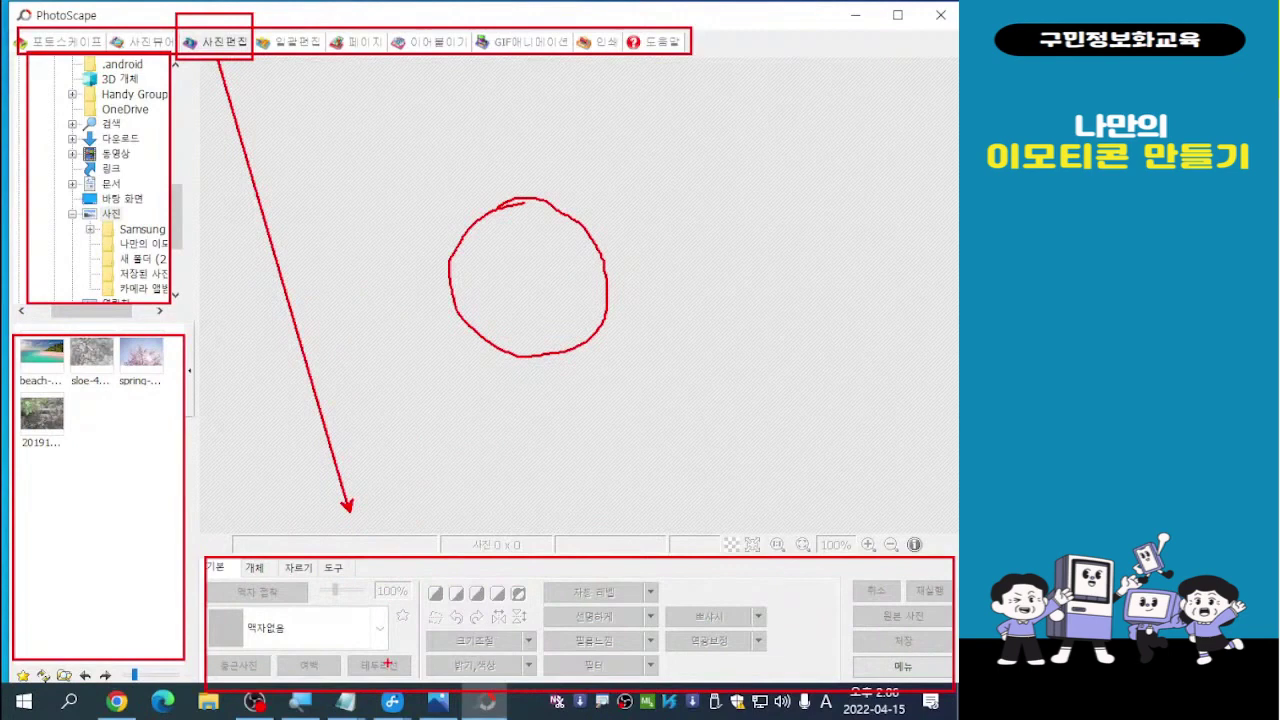
key(Escape)
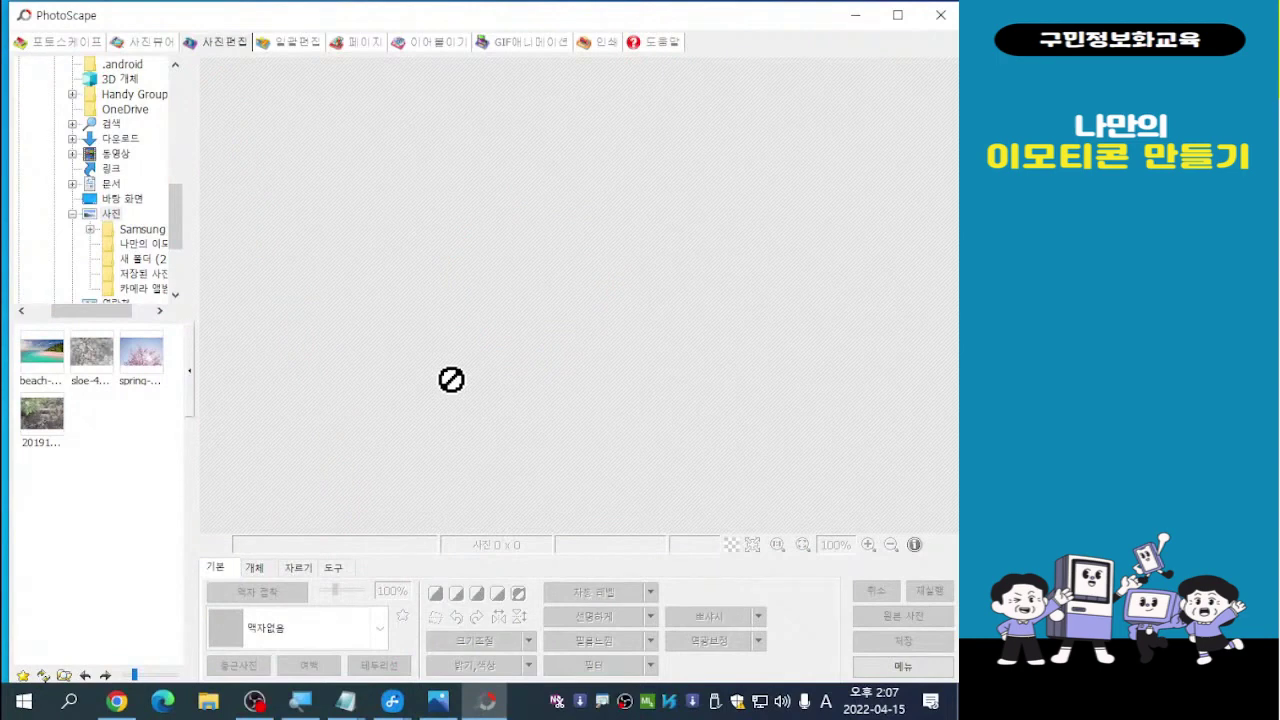
Choose 새 사진 만들기 from the editor's 메뉴
click(903, 667)
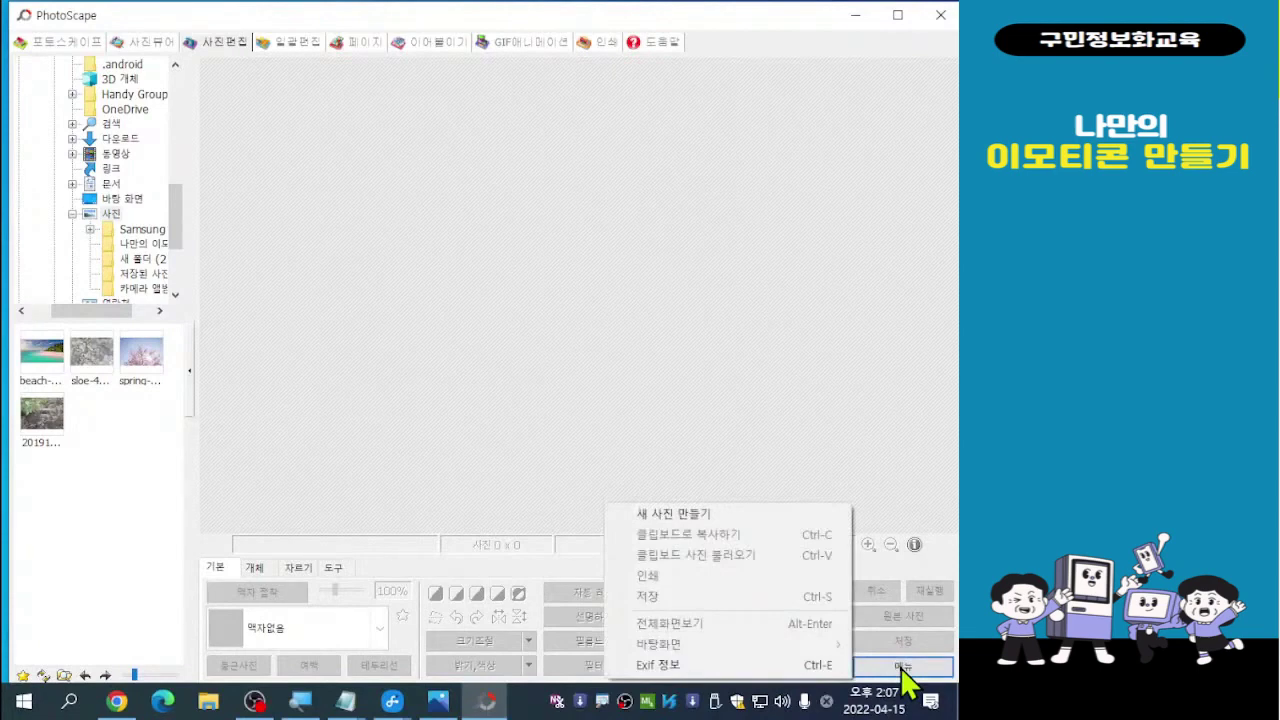
click(676, 520)
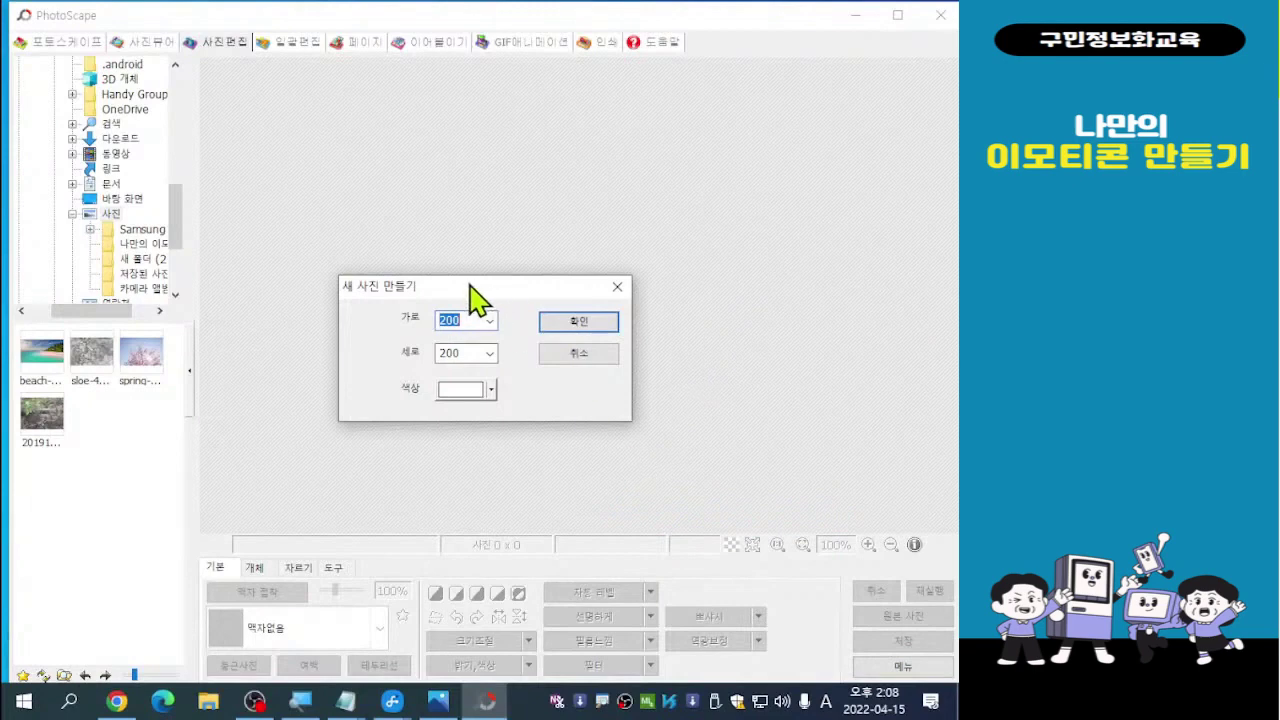
Create the new image at 가로 200 and 세로 200 with a white background
drag(465, 286, 544, 212)
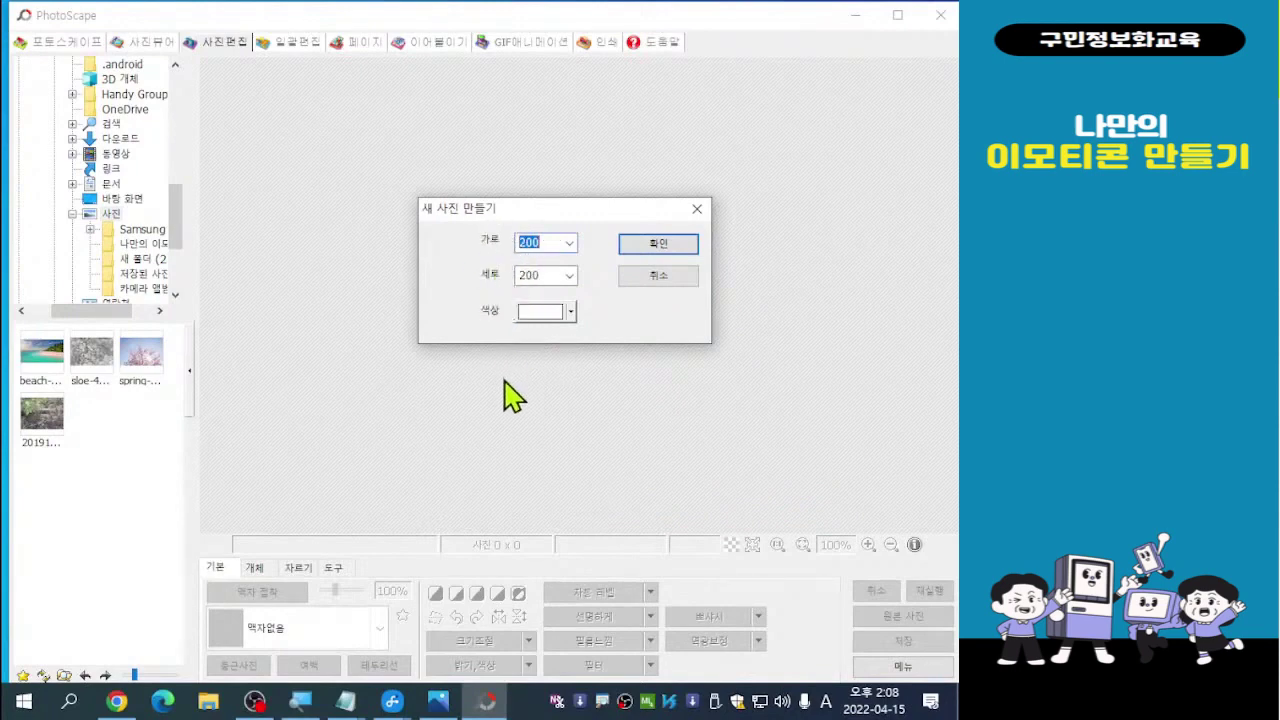
click(545, 243)
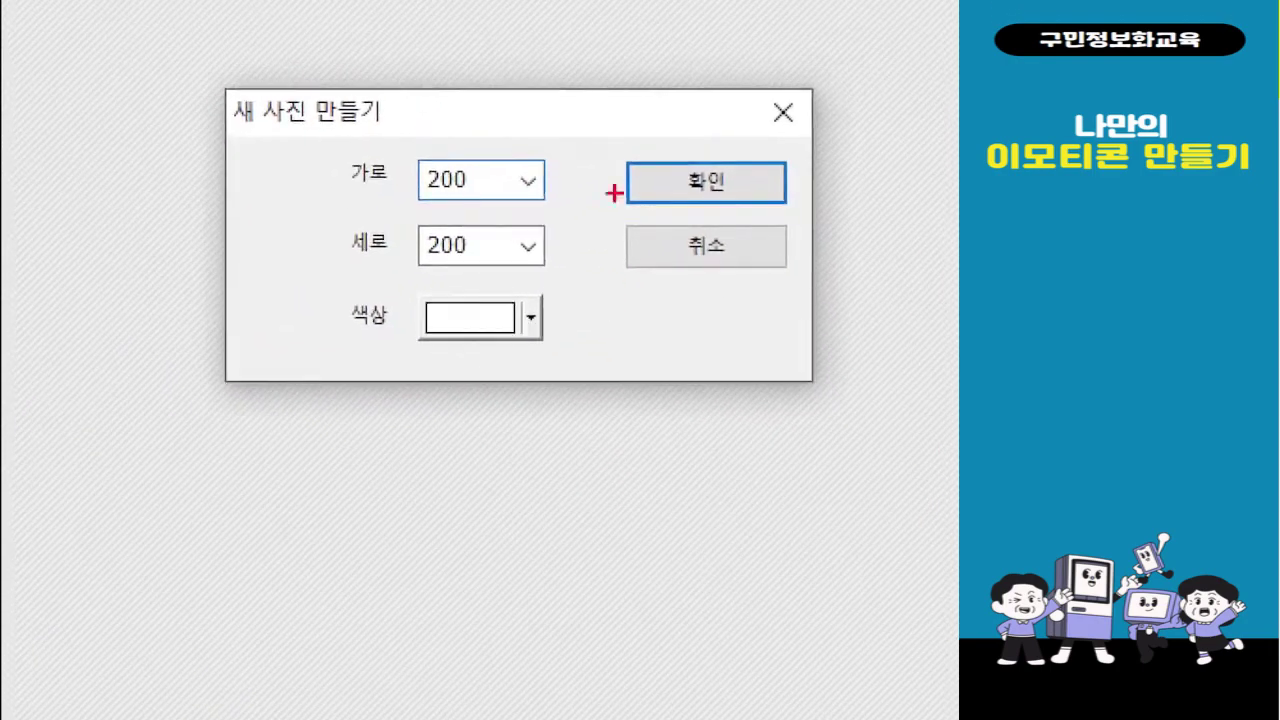
drag(334, 127, 588, 394)
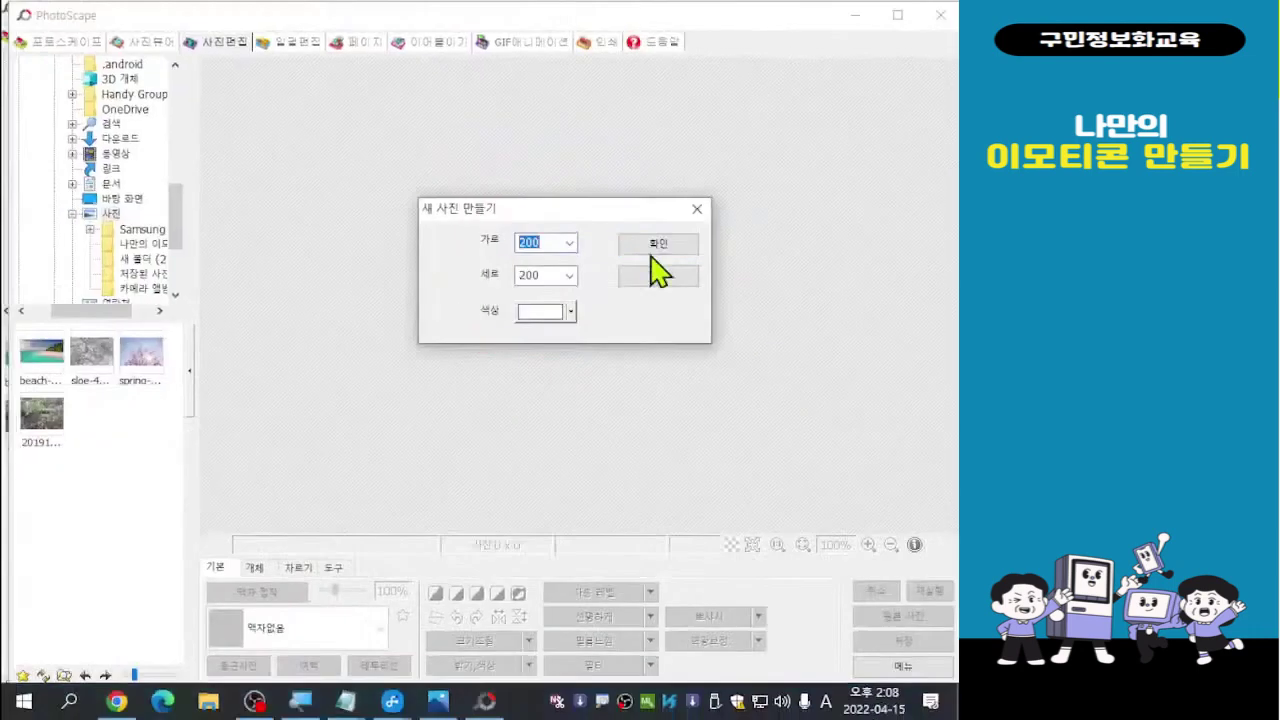
click(670, 242)
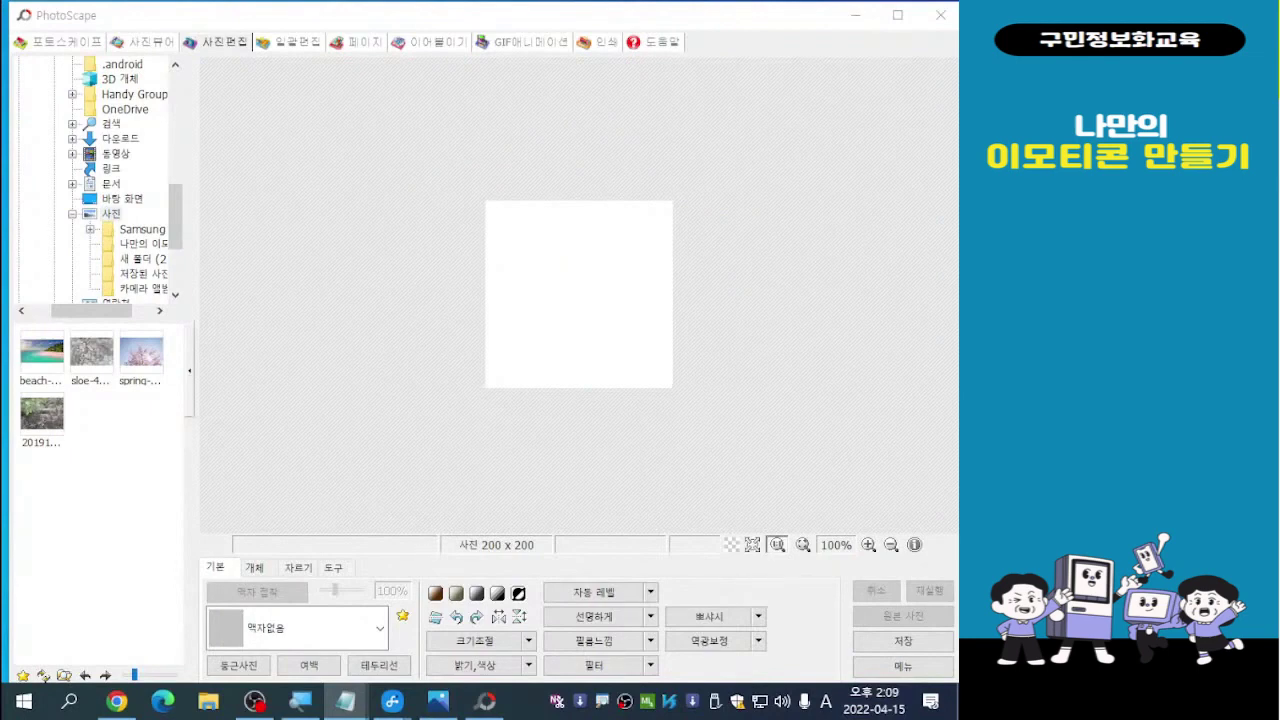
Switch the keyboard input method to Korean with the Han/Eng key
key(Hangul)
click(908, 670)
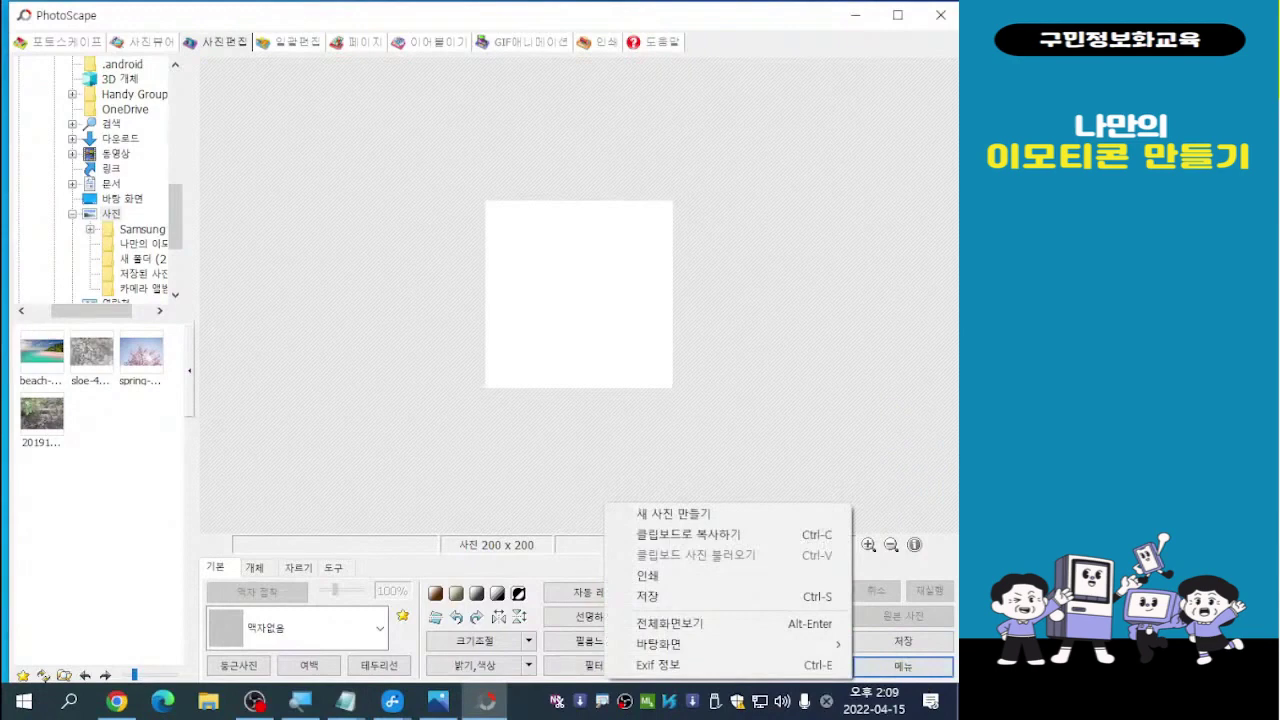
key(alt+Tab)
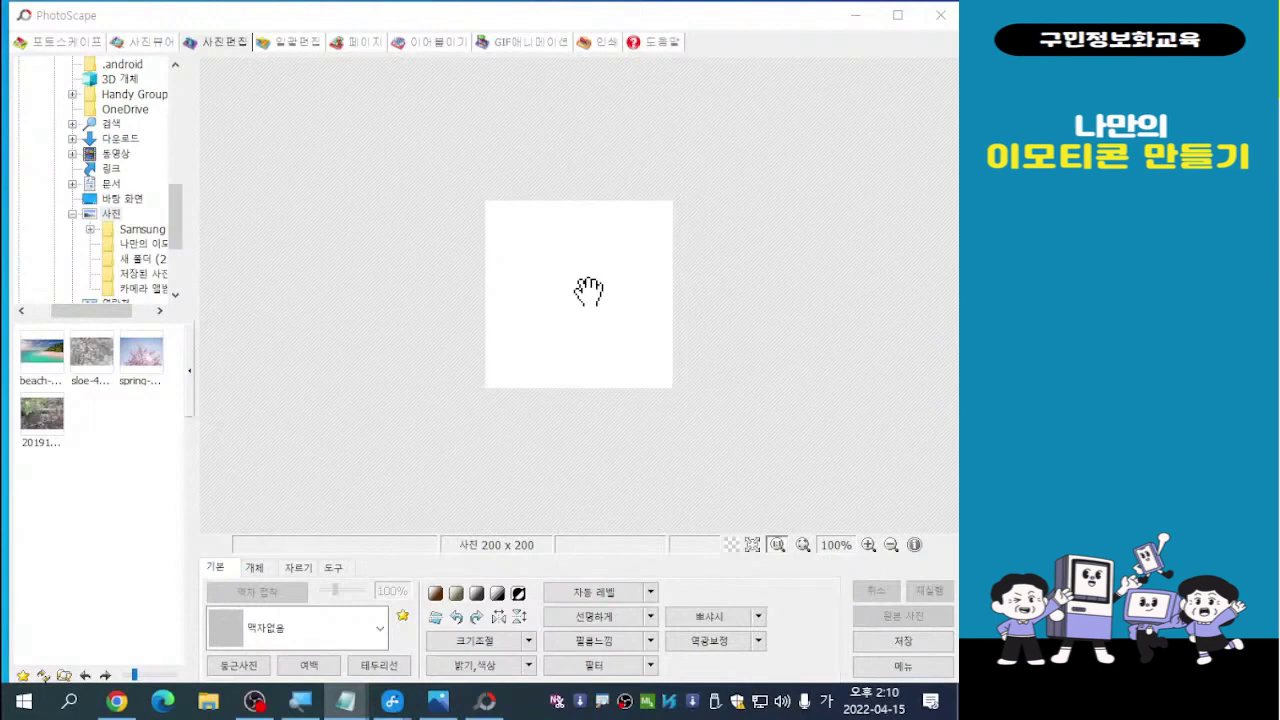
Switch the bottom editing panel to the 개체 objects tab
click(256, 570)
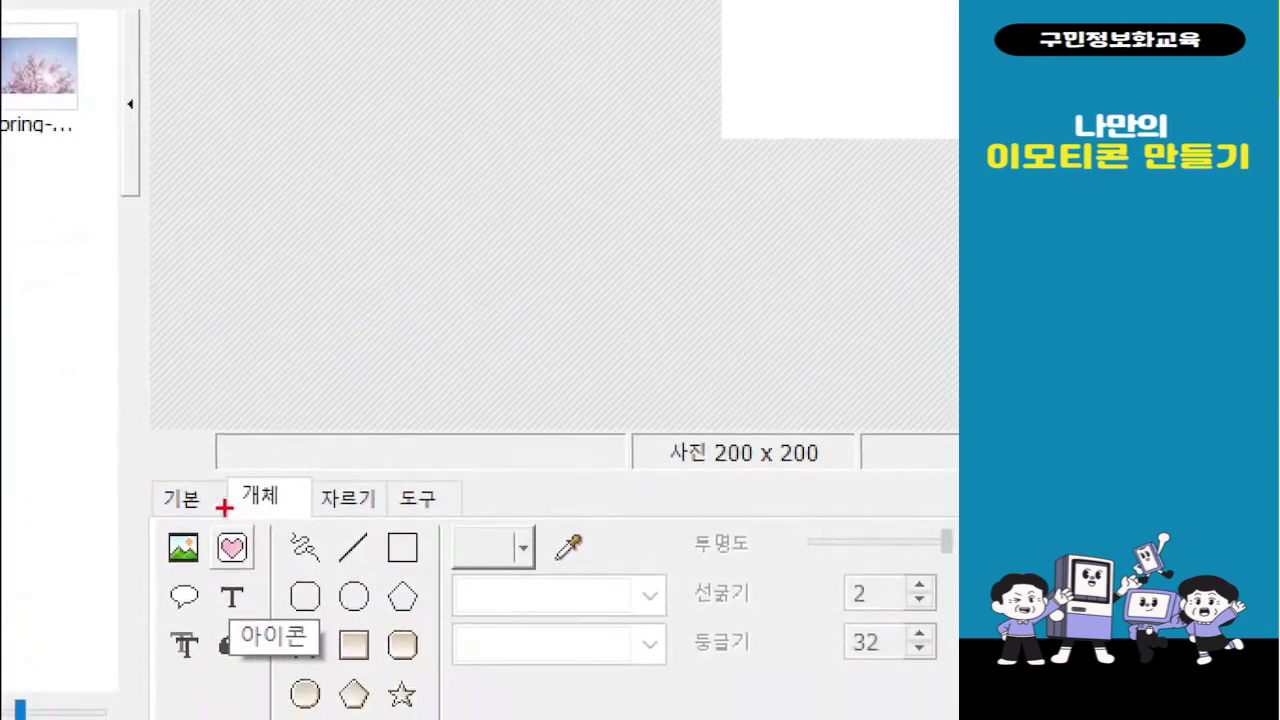
mouse_move(217, 459)
mouse_down()
mouse_move(294, 471)
mouse_move(311, 519)
mouse_up()
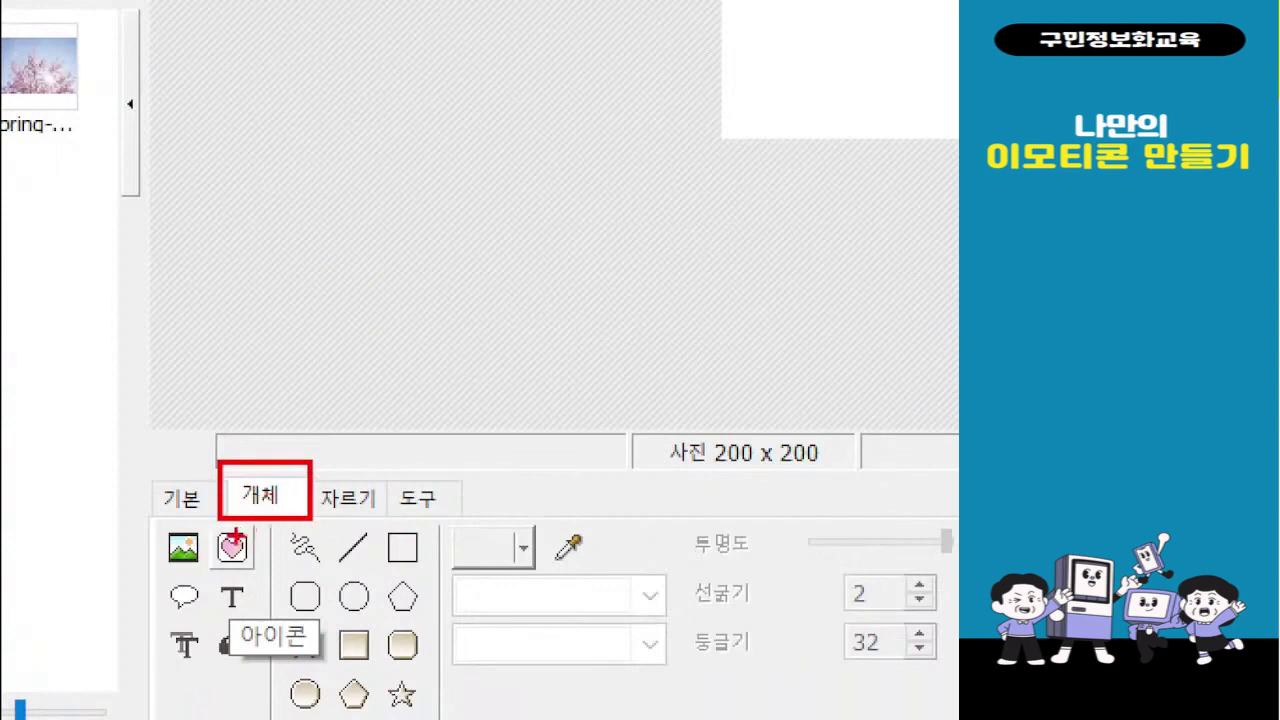
mouse_move(208, 525)
mouse_down()
mouse_move(256, 549)
mouse_move(264, 578)
mouse_up()
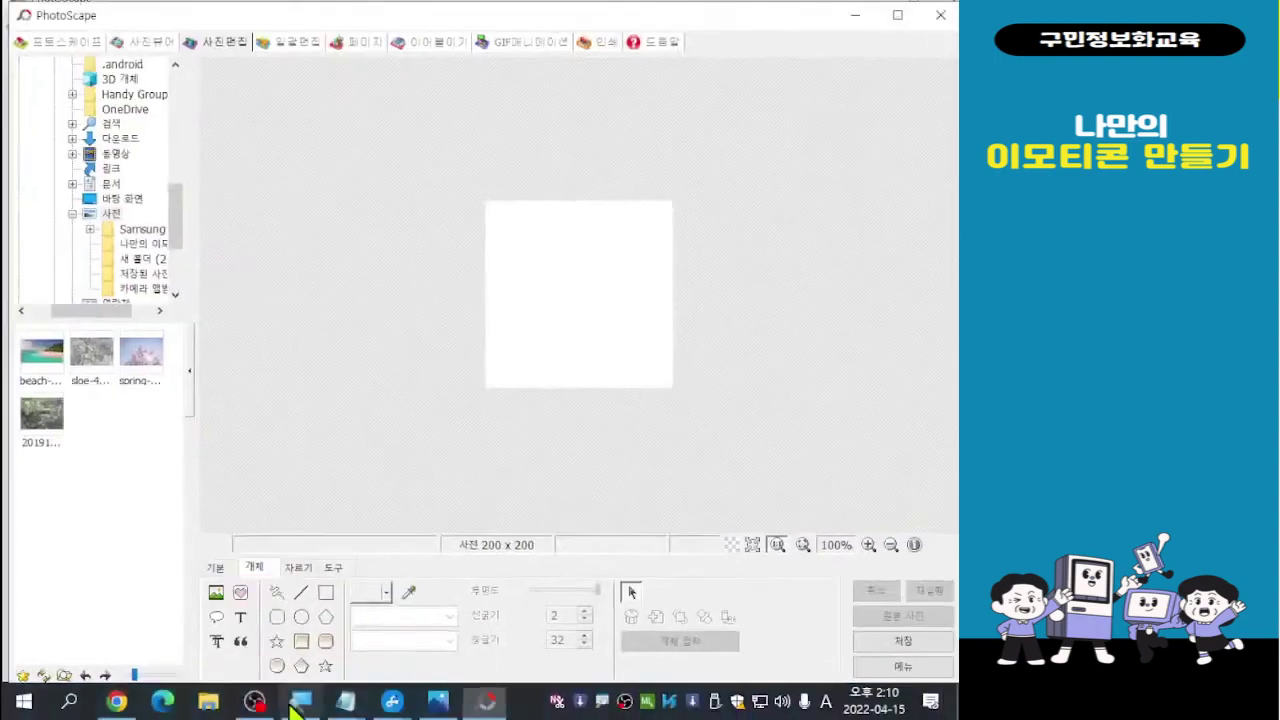
Open the 아이콘 picker and show its 하트 category of heart icons
click(240, 594)
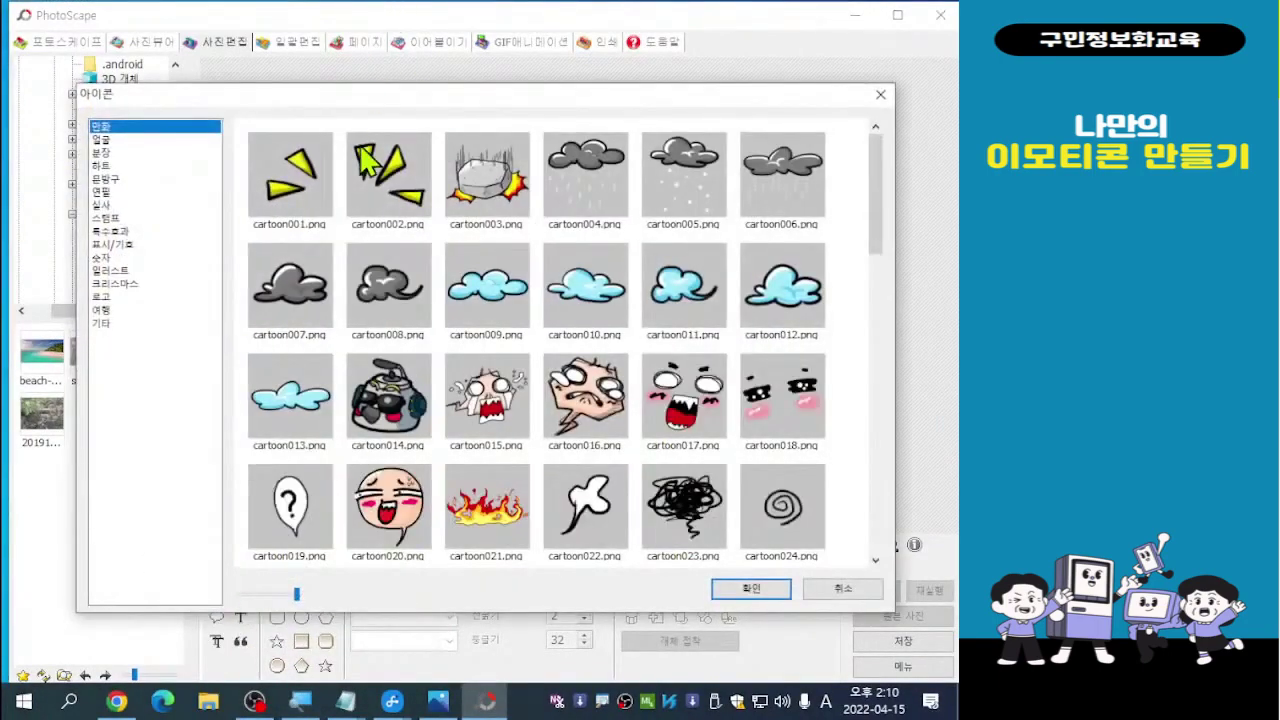
drag(373, 97, 332, 86)
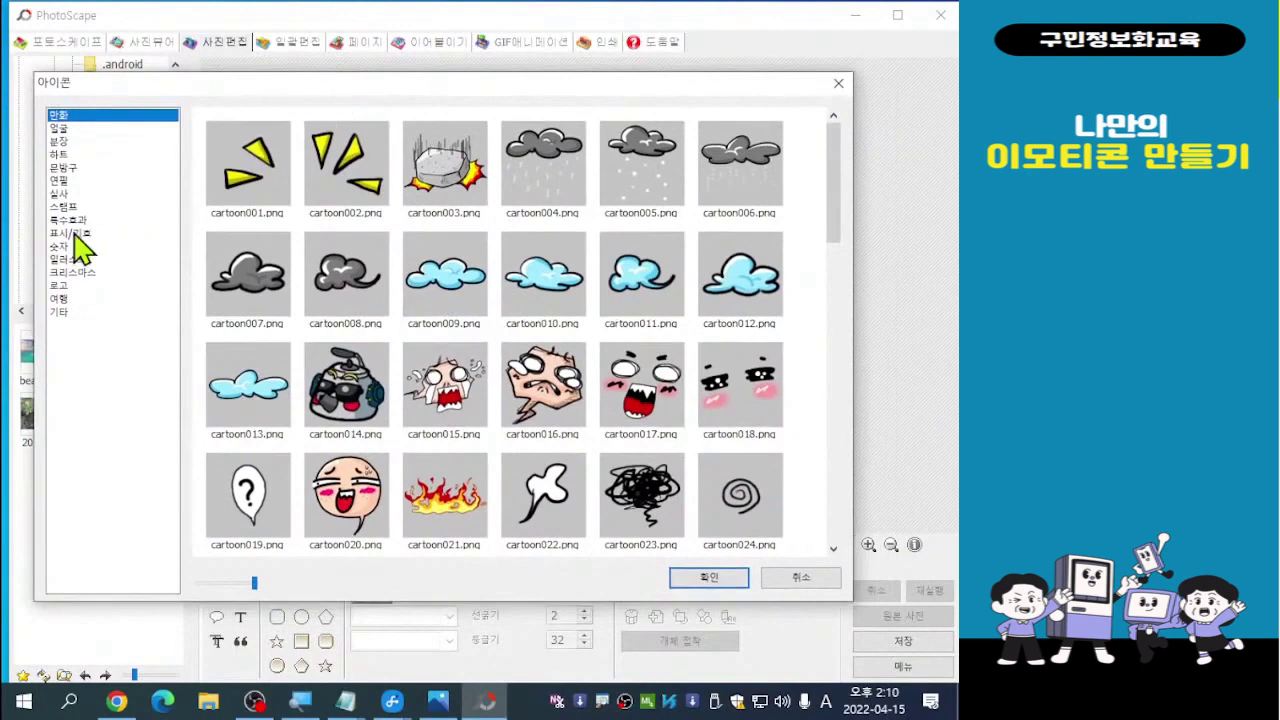
click(62, 129)
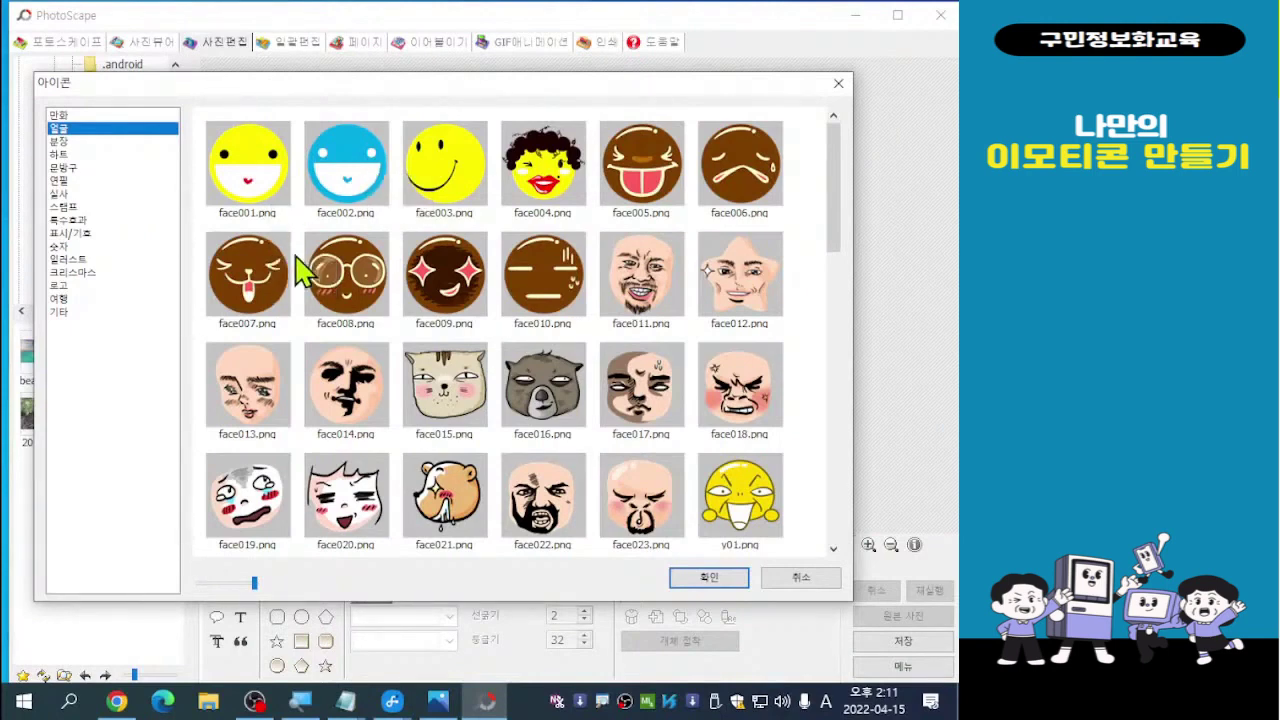
click(58, 156)
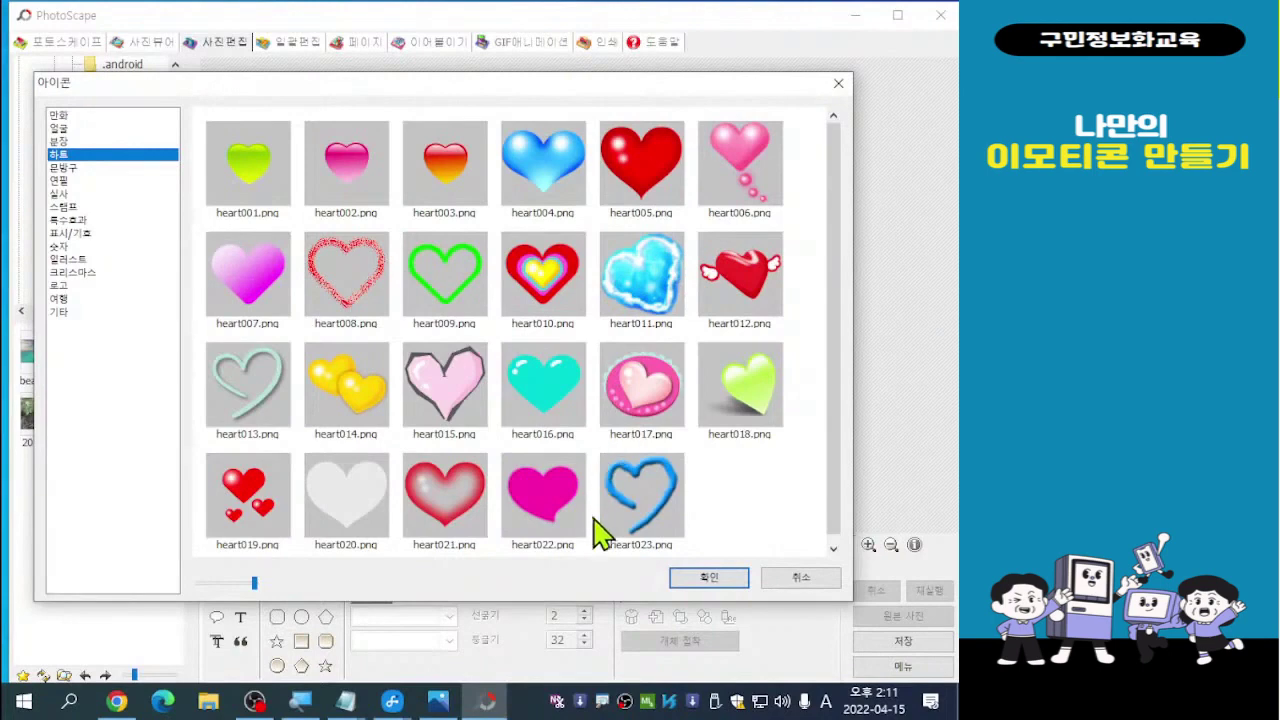
Insert heart013.png, the mint outline heart, onto the 200 x 200 canvas
drag(831, 480, 834, 491)
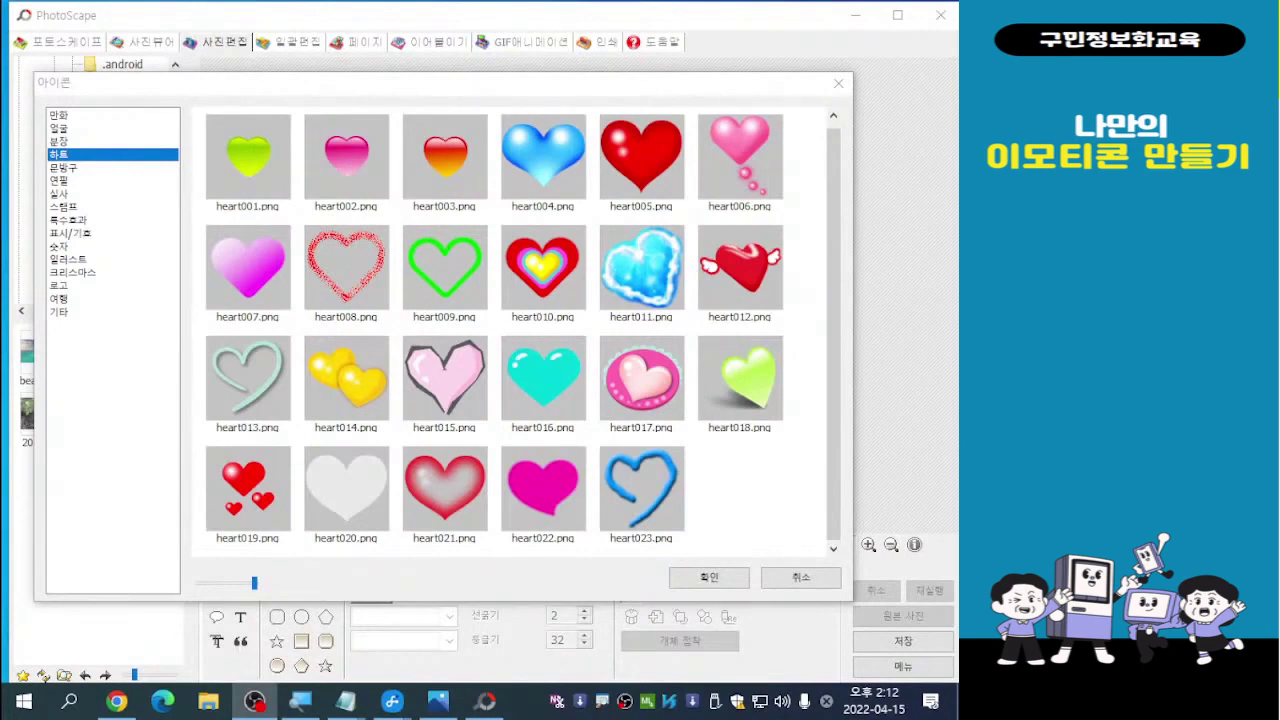
double_click(252, 398)
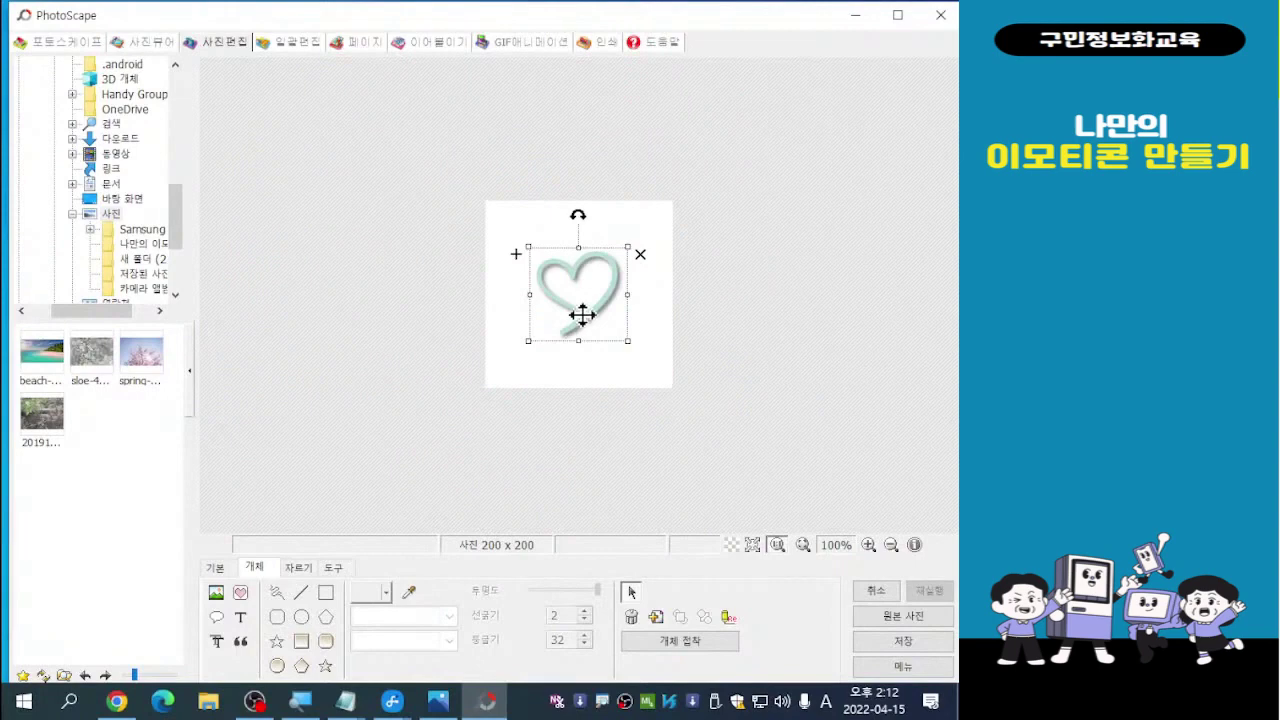
Resize the mint outline heart by its corners and centre it to nearly fill the 200x200 canvas
key(ctrl)
key(ctrl)
key(ctrl)
key(ctrl)
key(ctrl)
key(ctrl)
drag(524, 344, 465, 389)
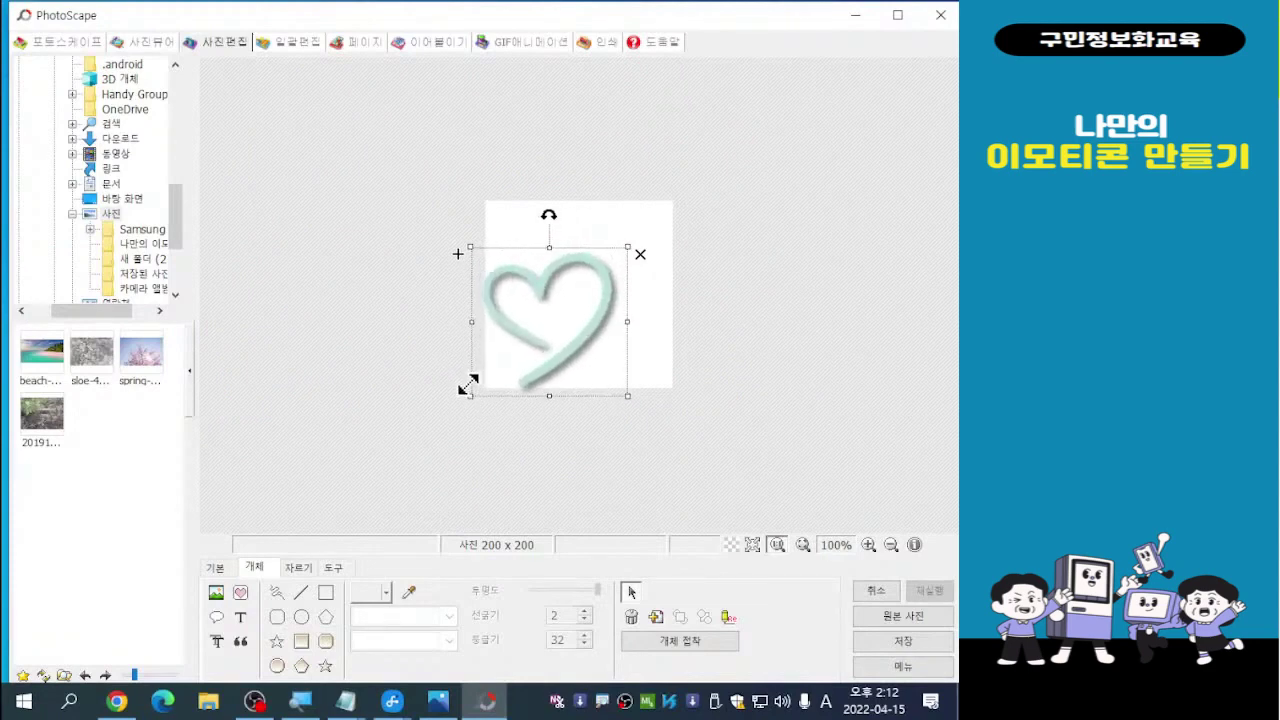
drag(572, 302, 608, 268)
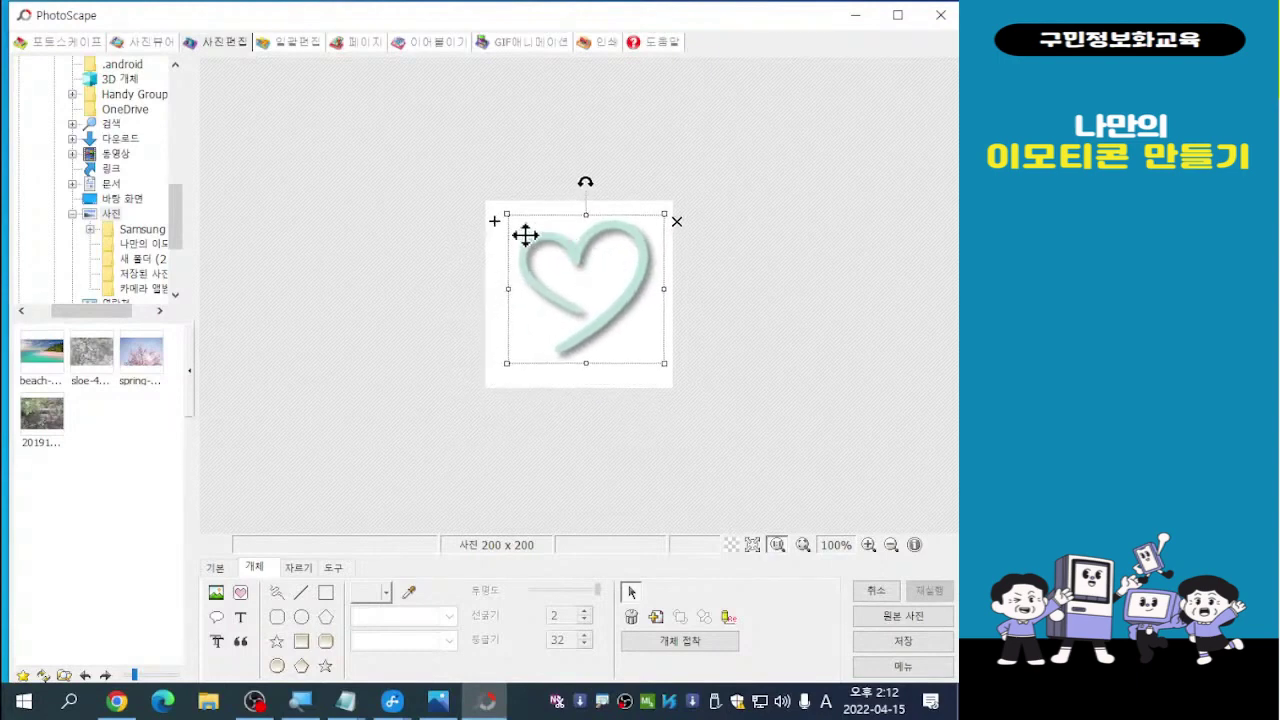
drag(506, 213, 490, 204)
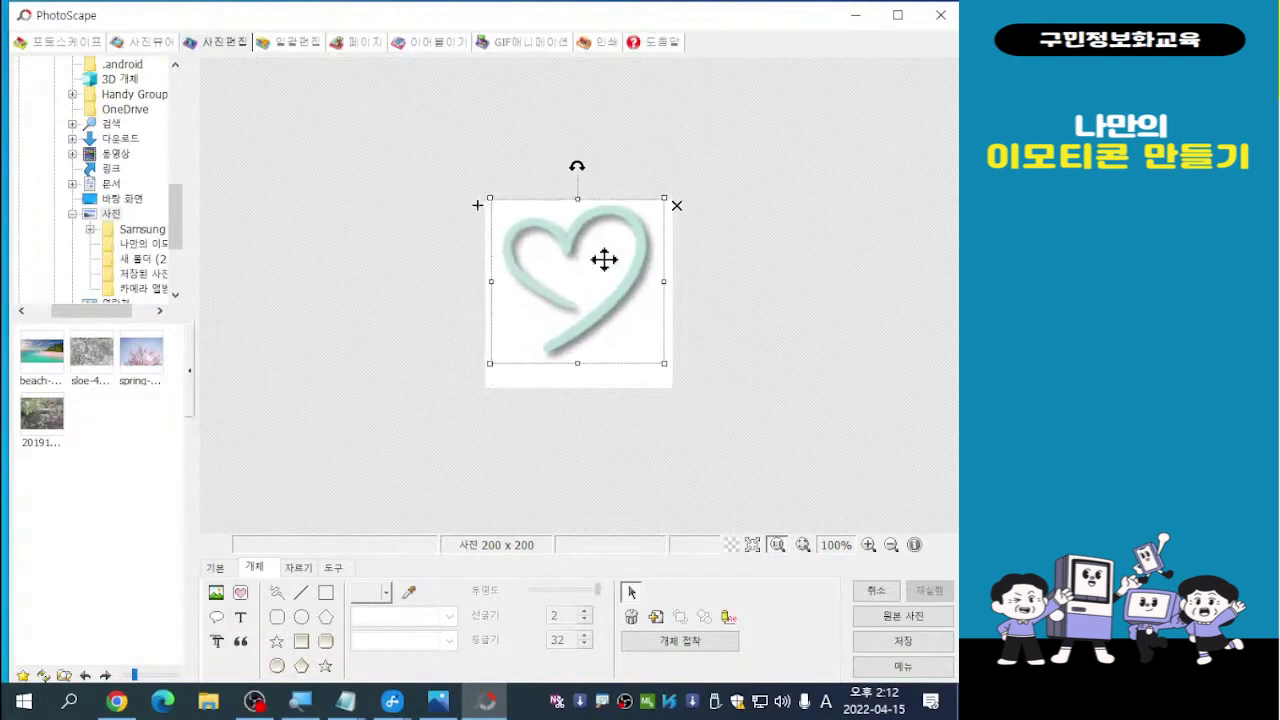
drag(603, 260, 602, 276)
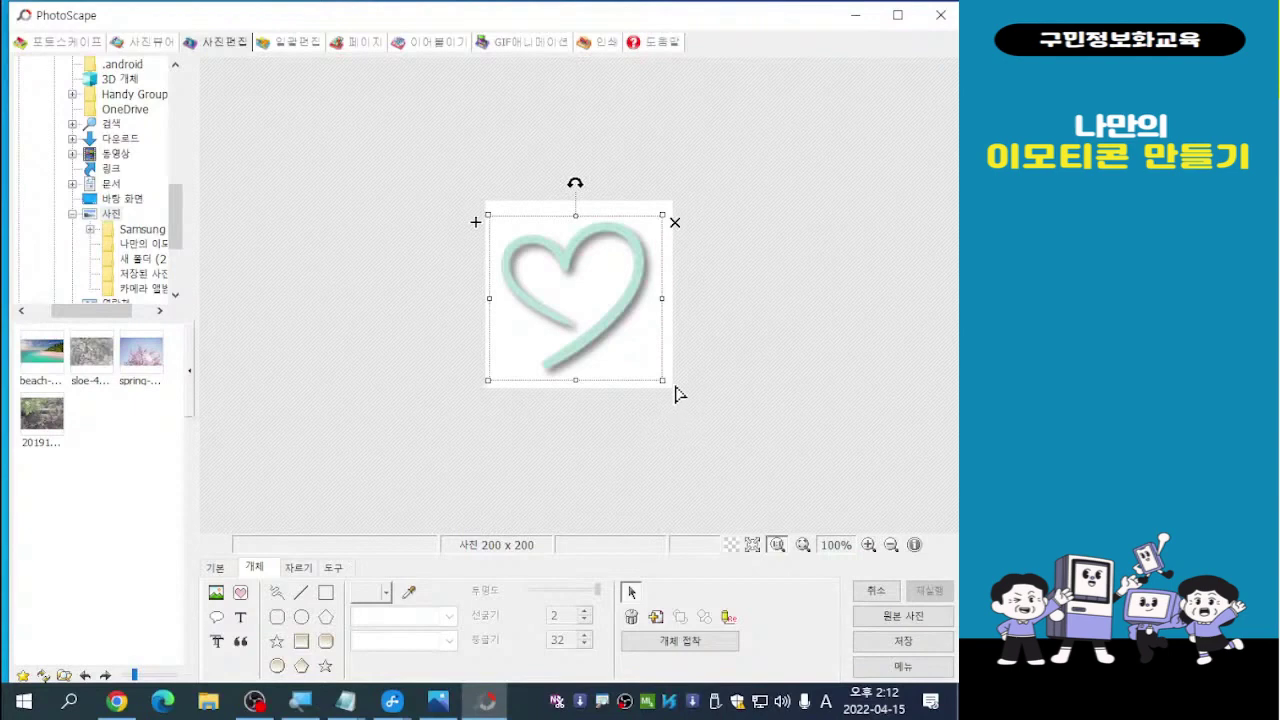
drag(660, 380, 669, 387)
drag(581, 252, 582, 245)
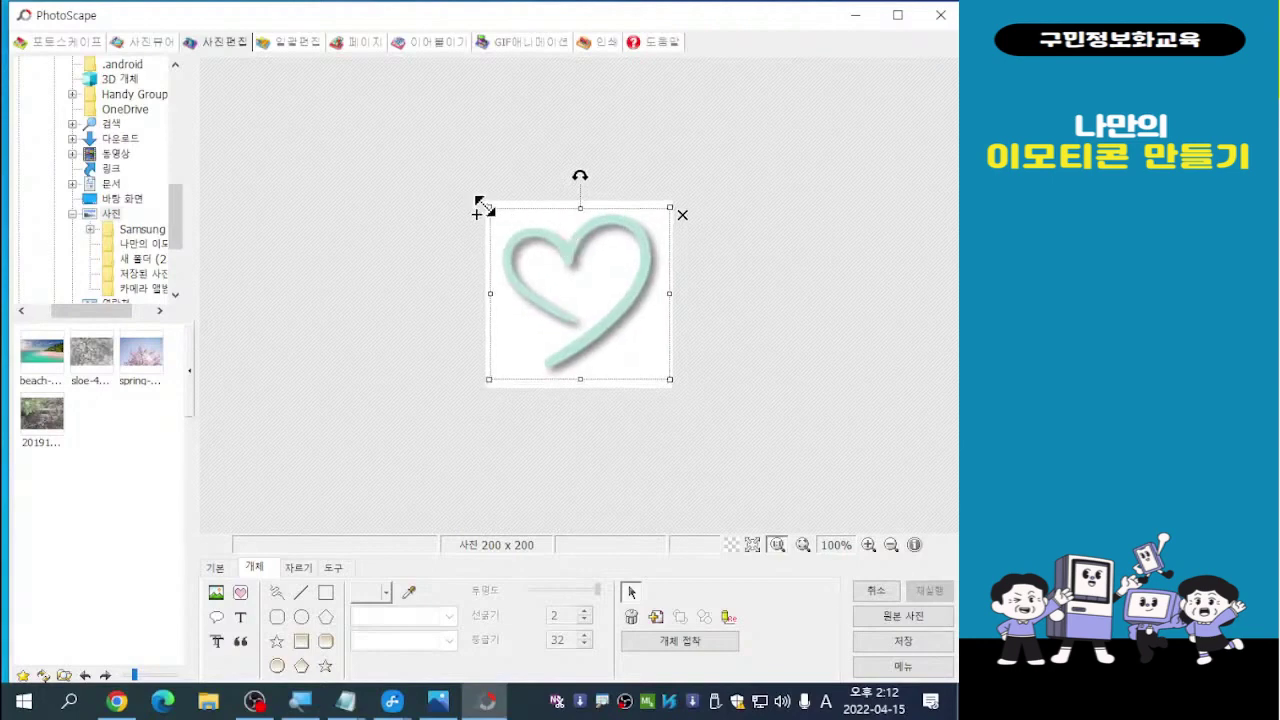
drag(488, 207, 481, 200)
drag(554, 240, 559, 249)
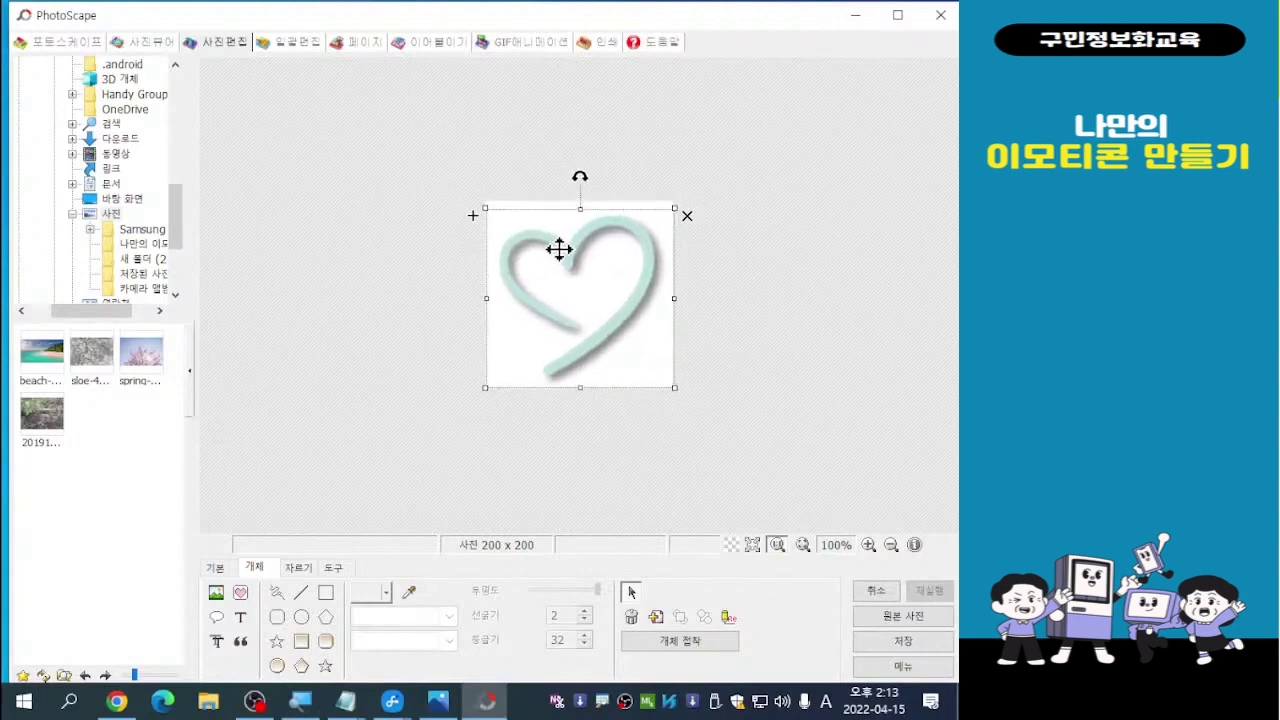
click(829, 298)
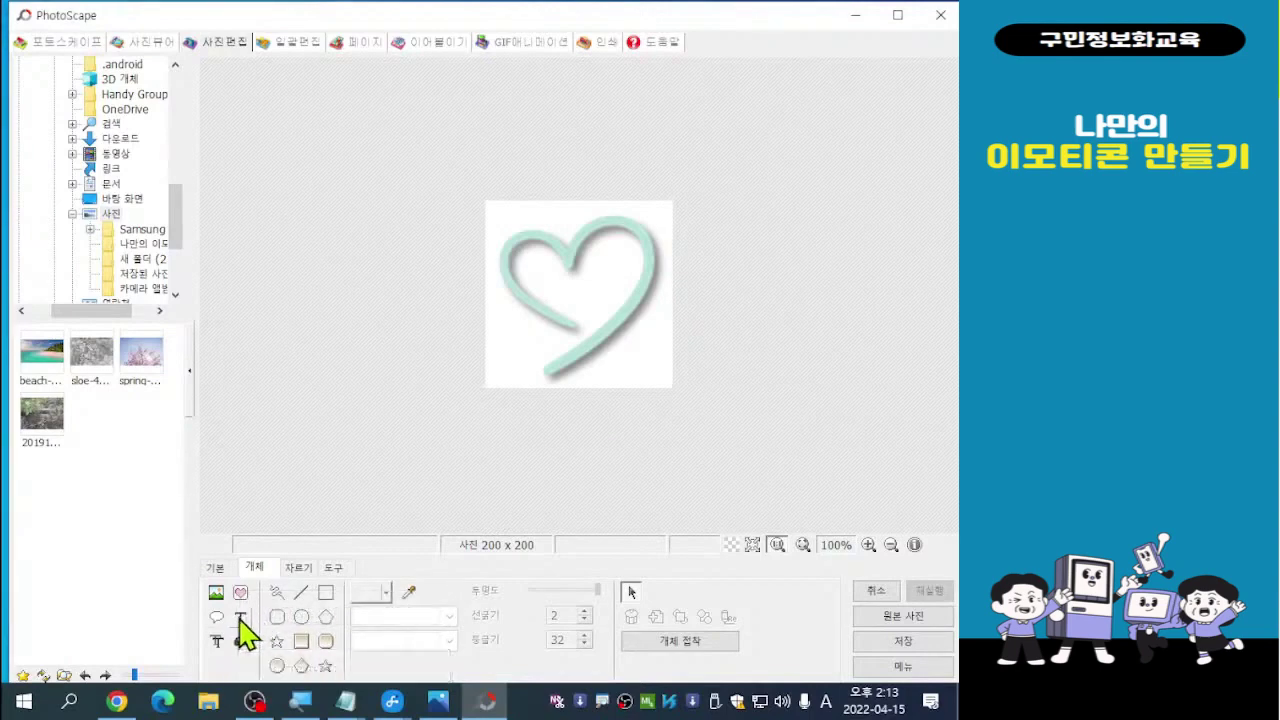
Add a text object over the heart and move its settings window aside
click(239, 619)
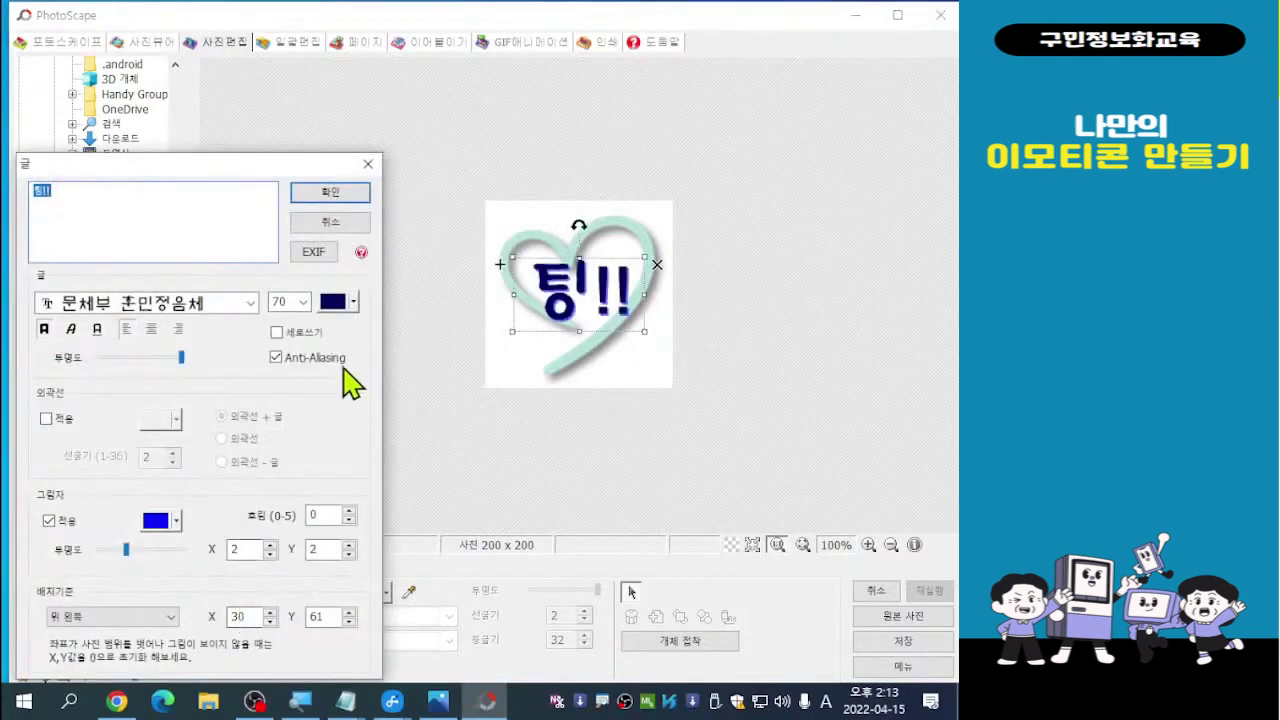
drag(185, 165, 267, 92)
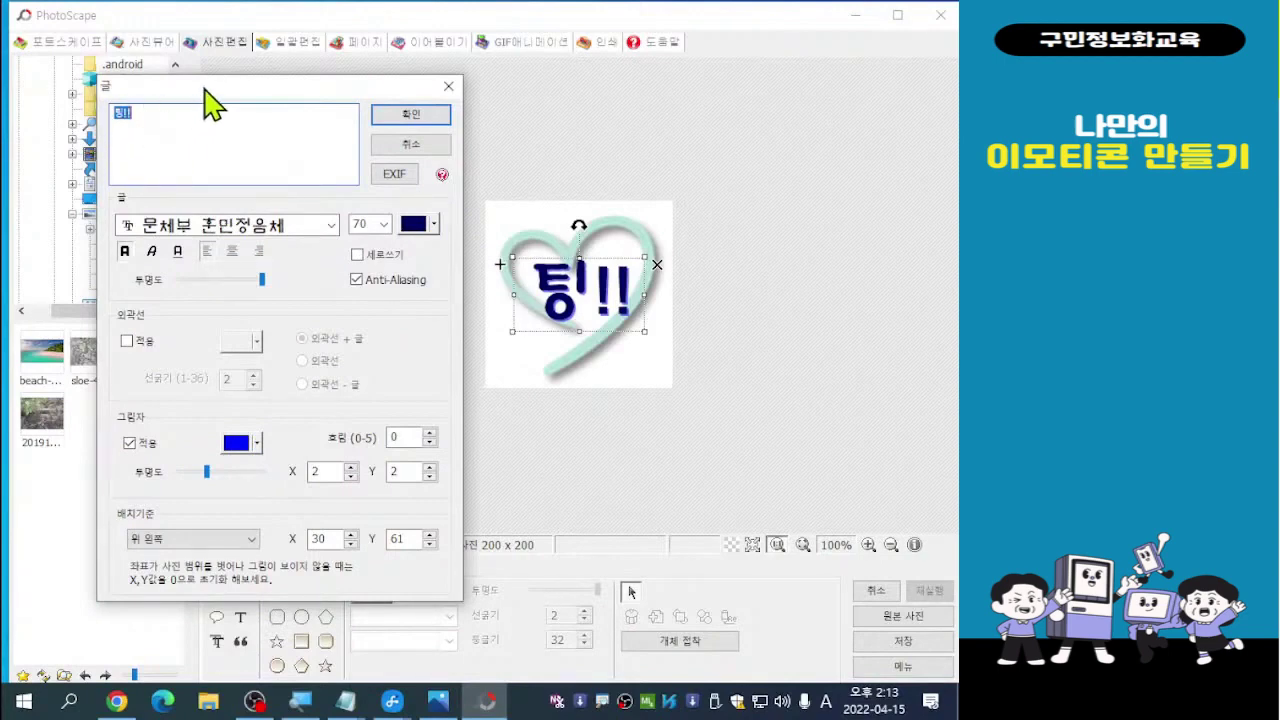
drag(210, 92, 221, 72)
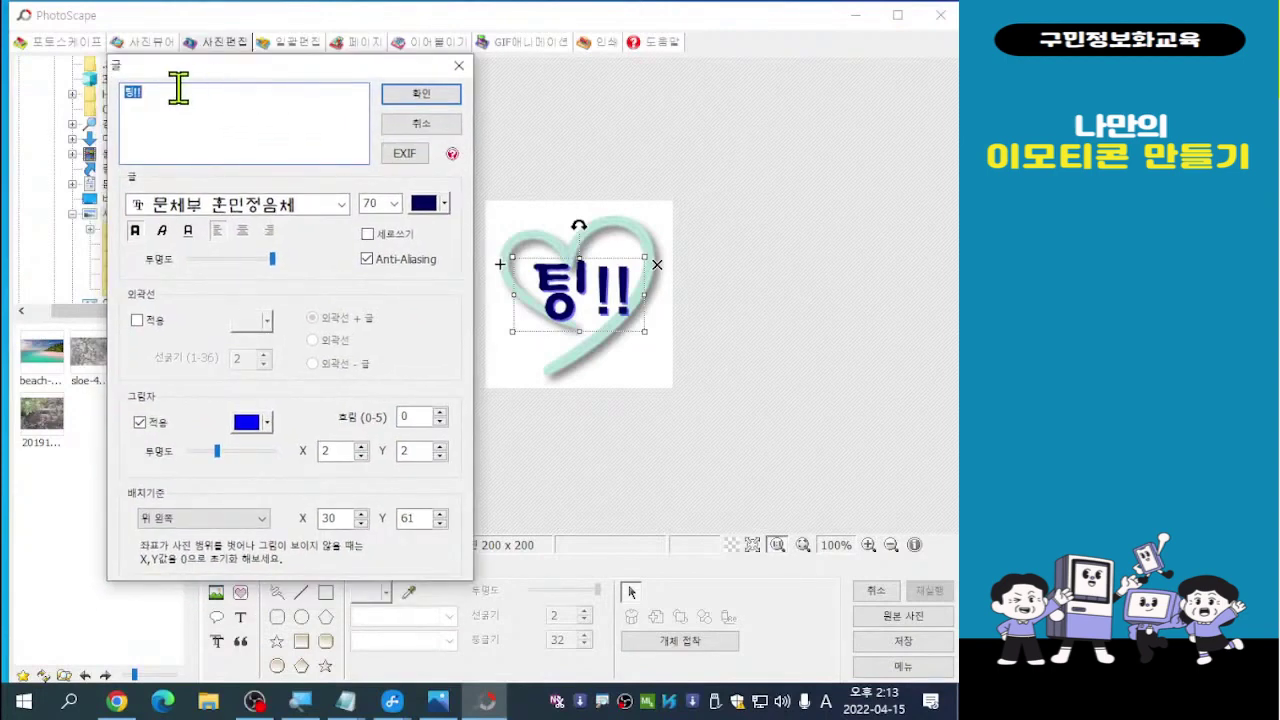
Replace the placeholder 팅!! with the Korean word 마음
click(177, 90)
key(BackSpace)
key(BackSpace)
key(BackSpace)
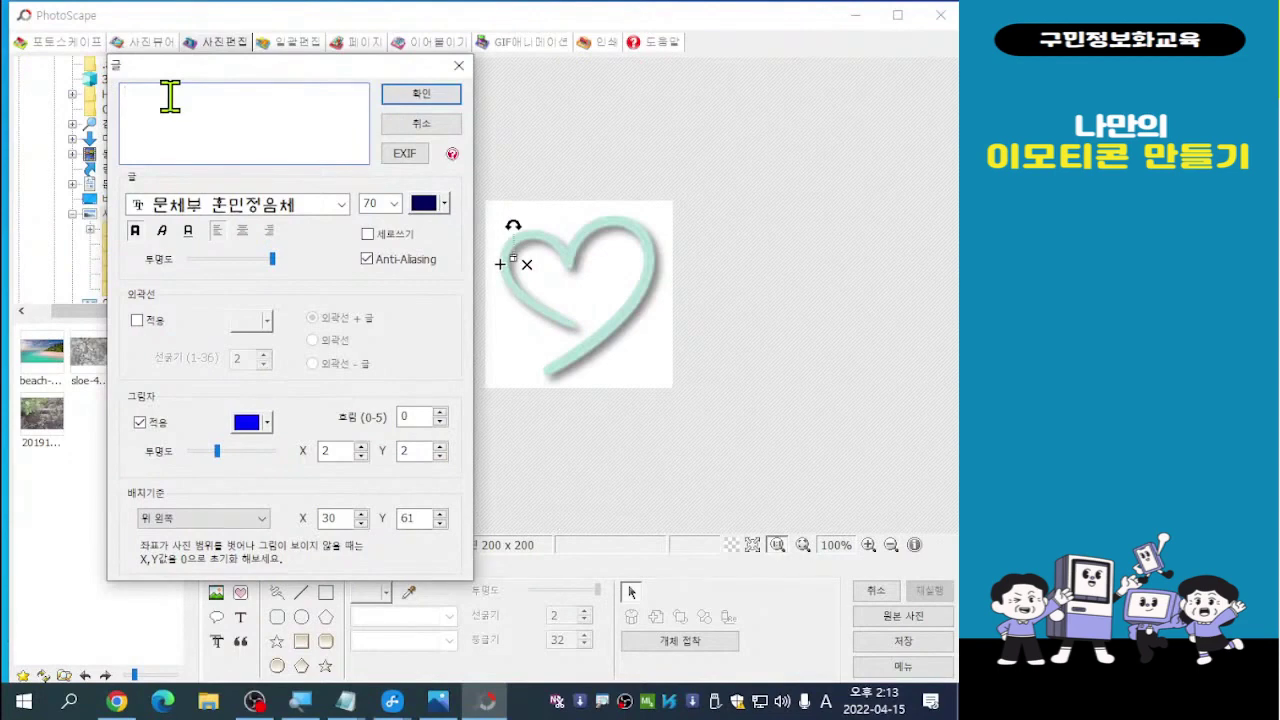
text(ak)
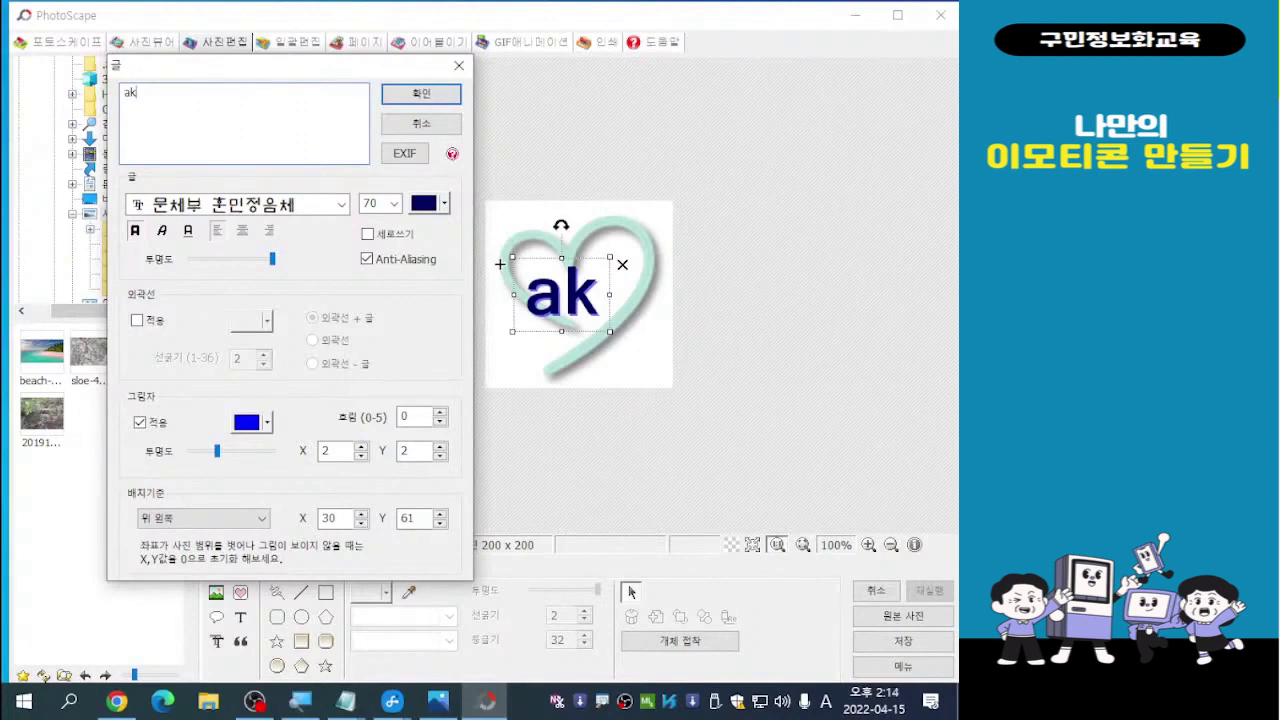
key(BackSpace)
key(BackSpace)
key(Hangul)
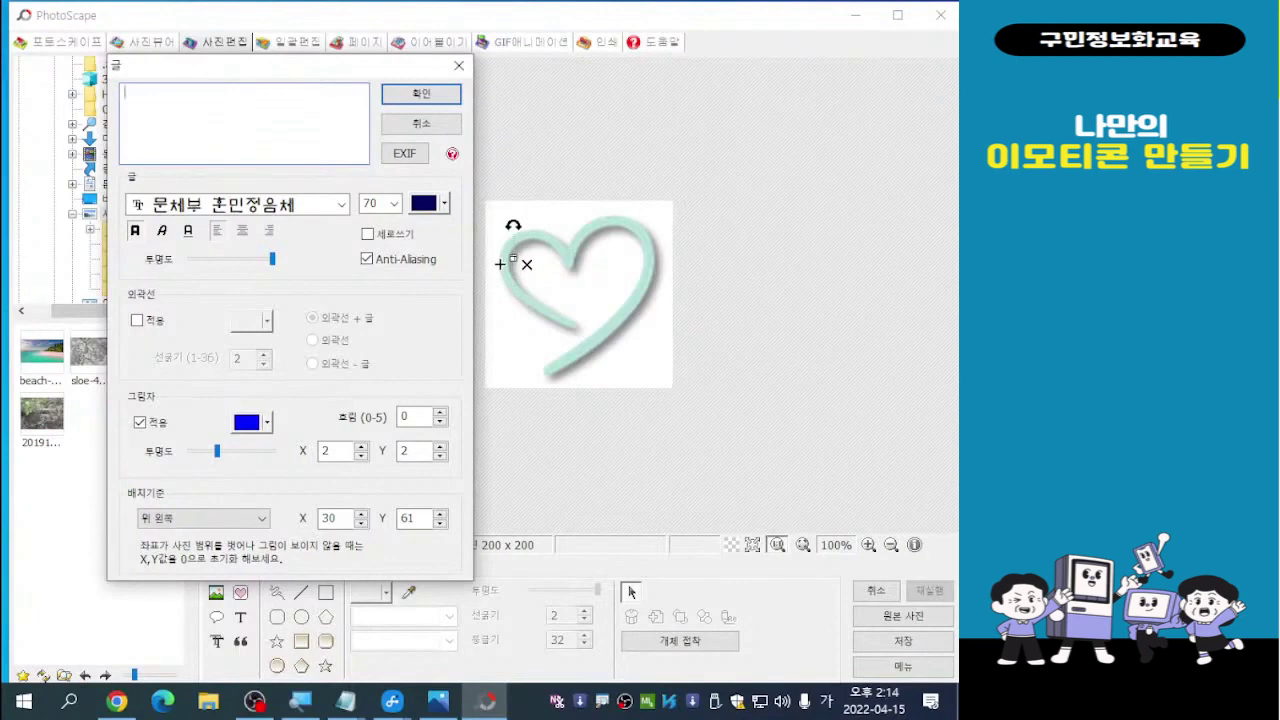
text(마음)
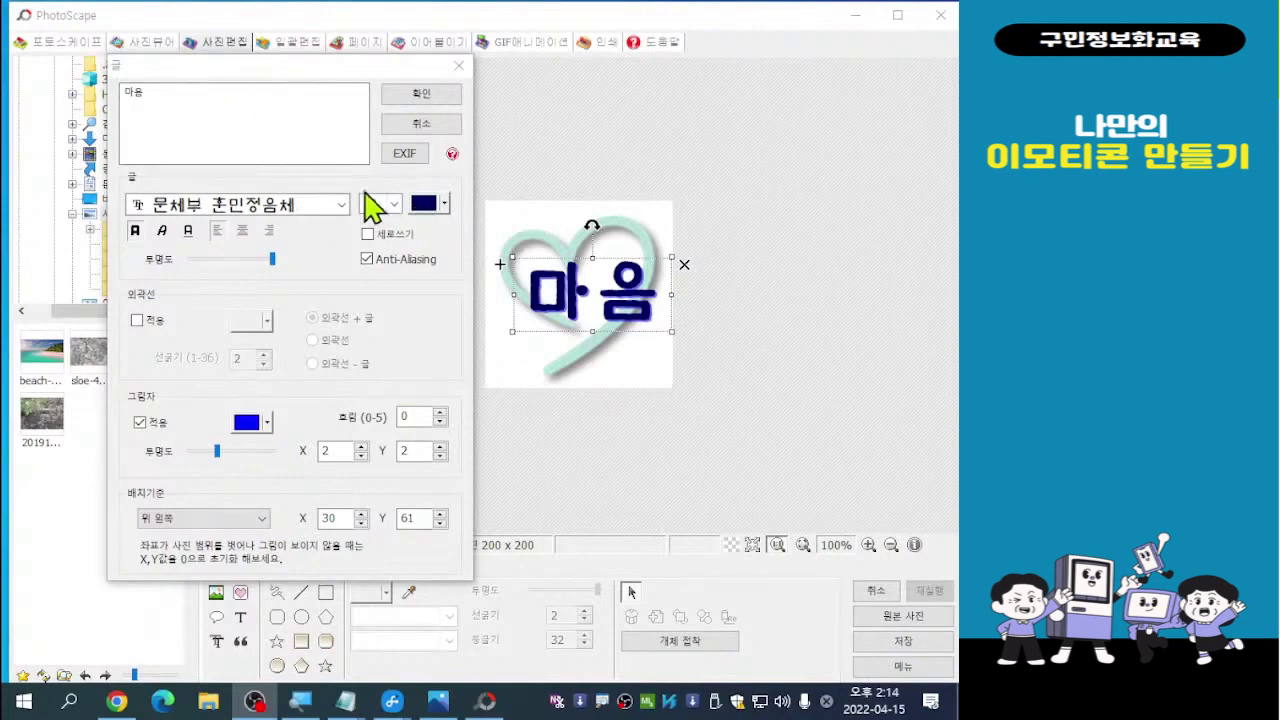
Try 휴먼엑스포 and 문체부 훈민정음체, then settle on 휴먼매직체 for the 마음 text
click(260, 212)
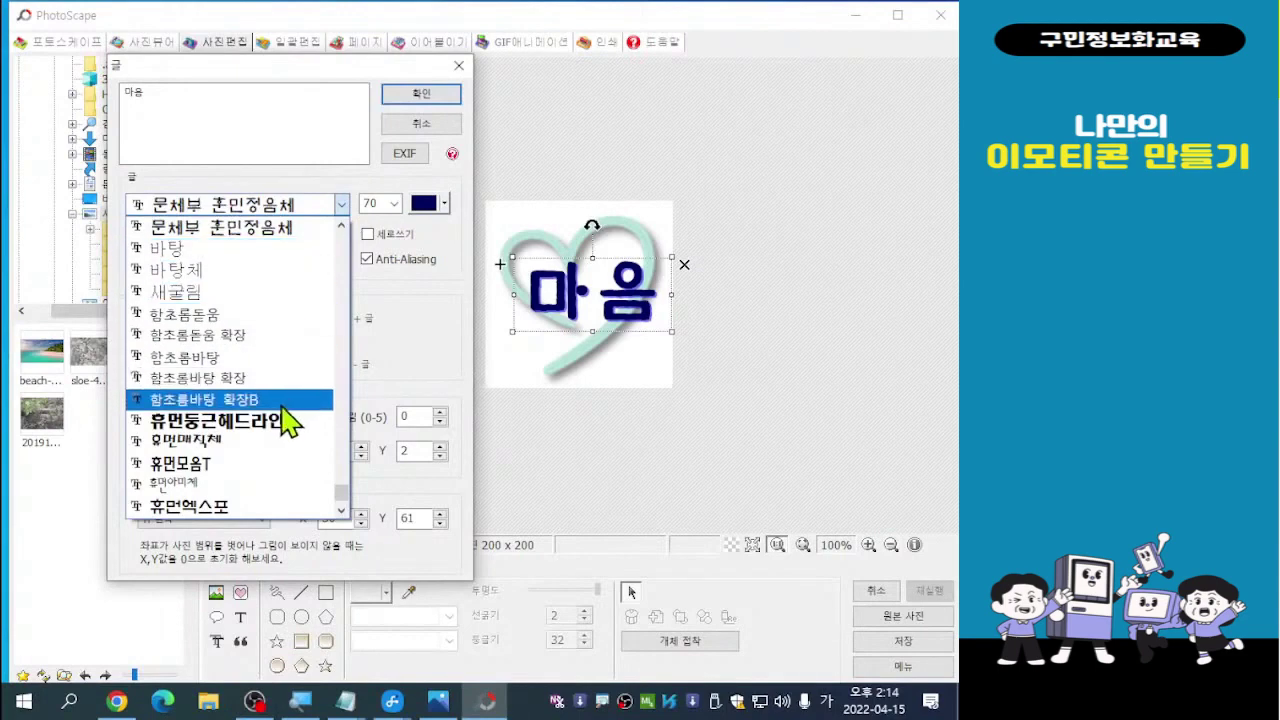
click(212, 506)
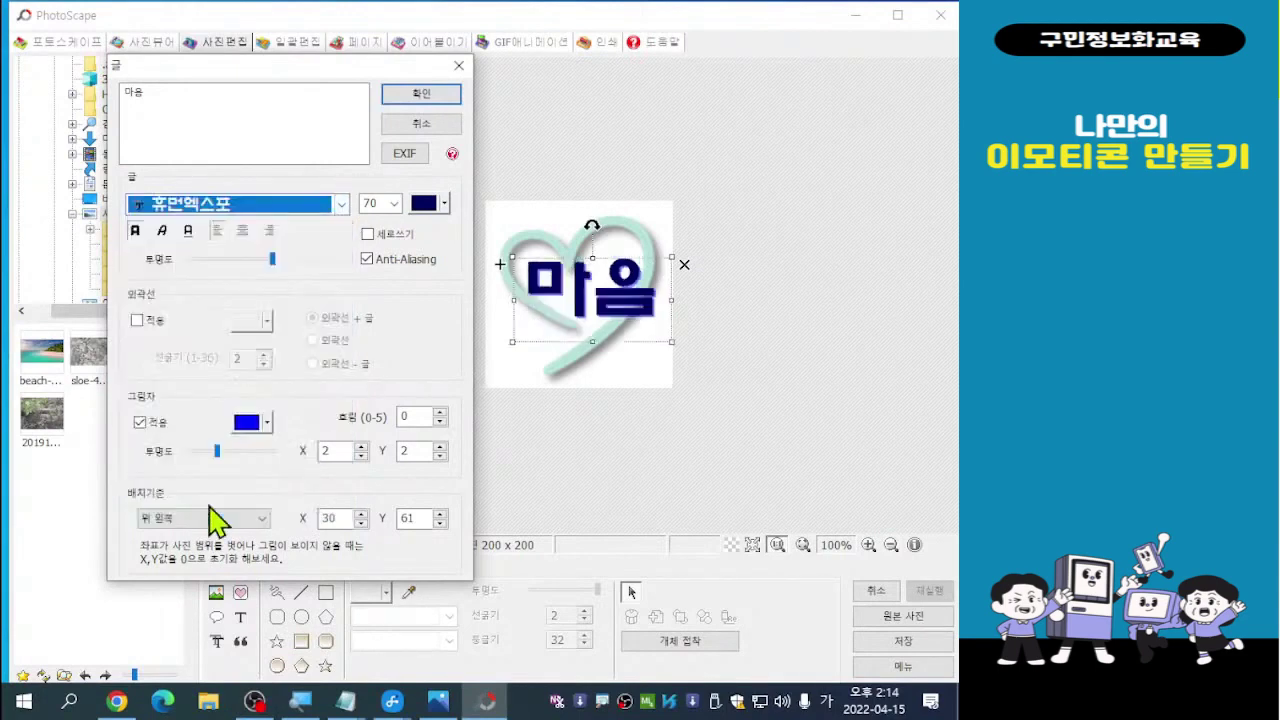
click(341, 204)
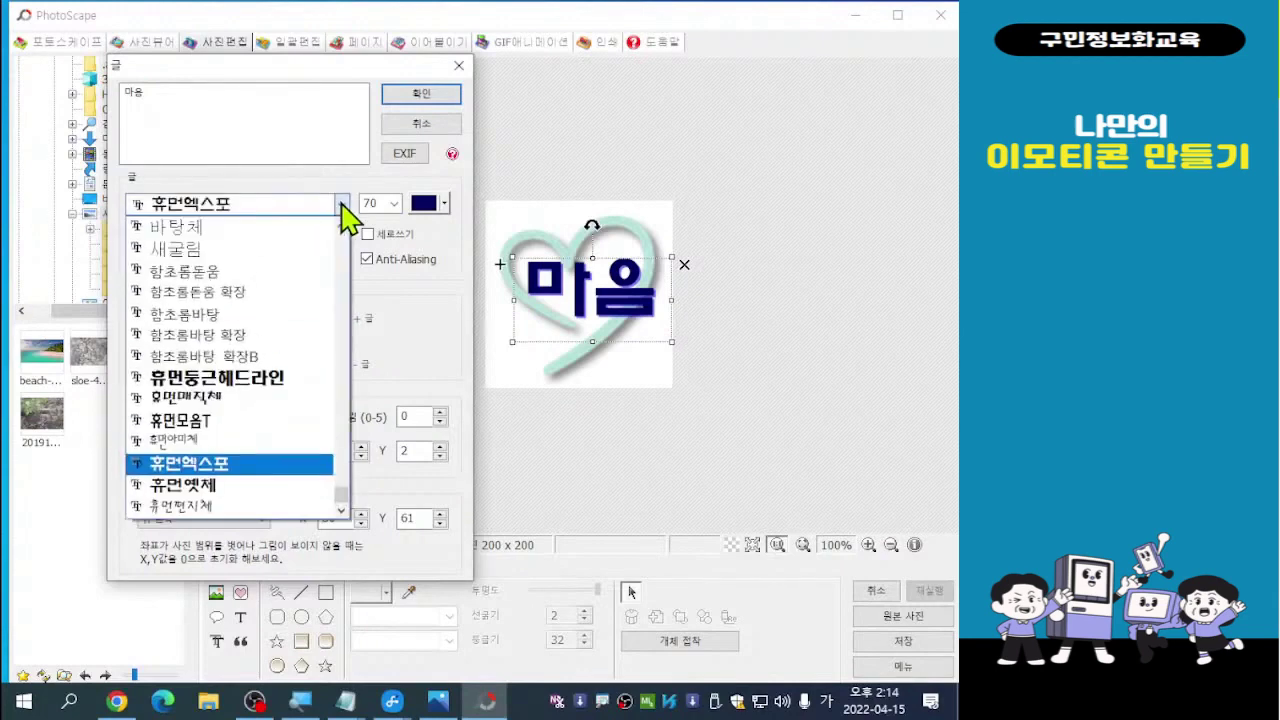
click(211, 400)
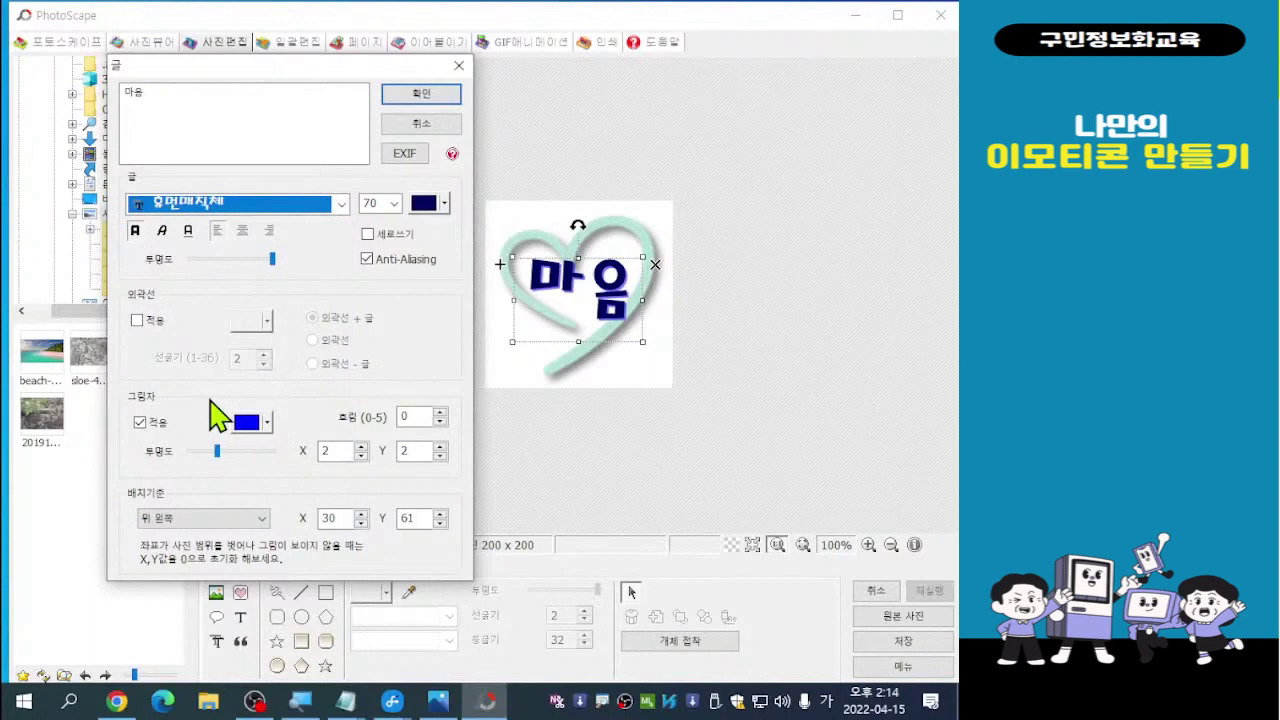
click(341, 204)
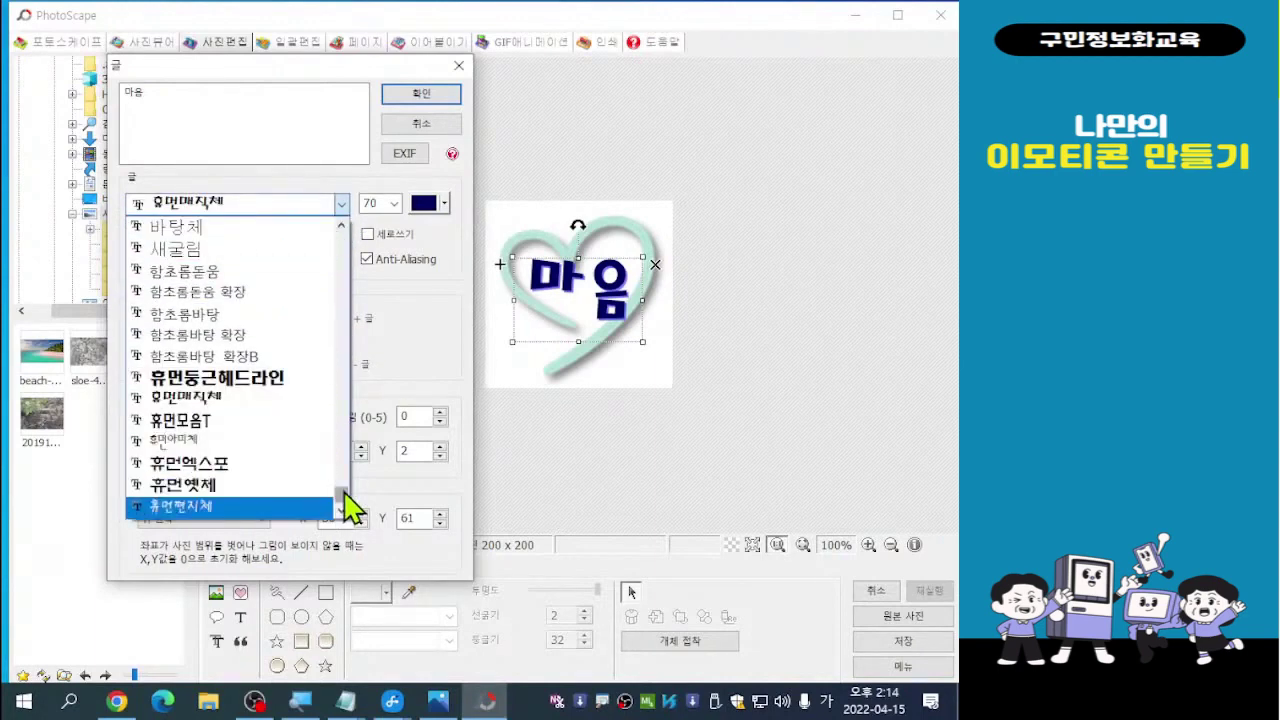
drag(344, 490, 344, 478)
click(264, 401)
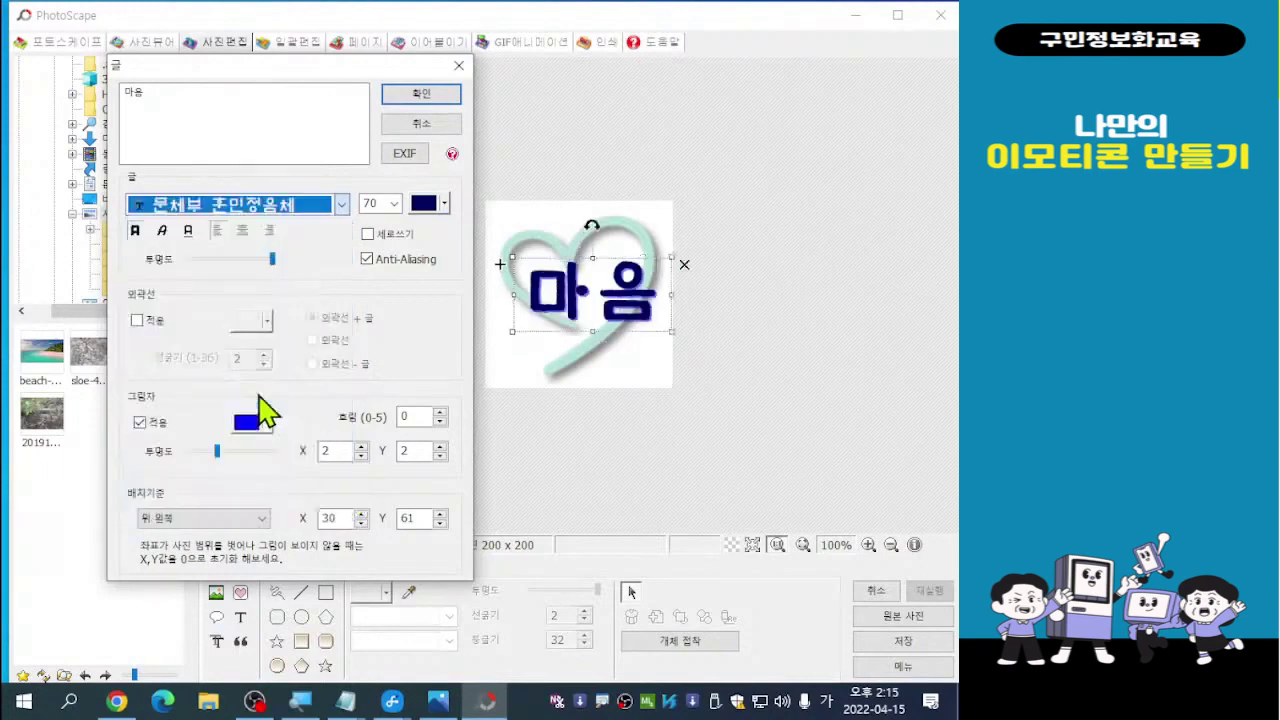
click(341, 204)
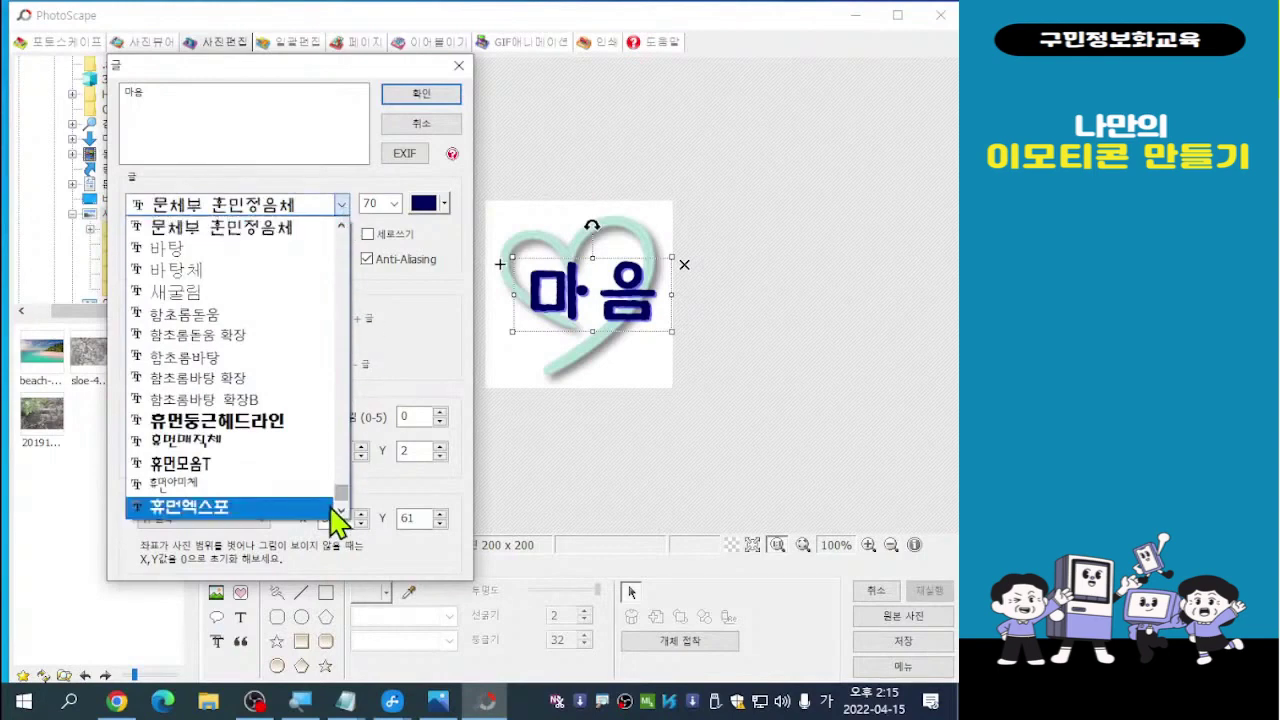
click(210, 441)
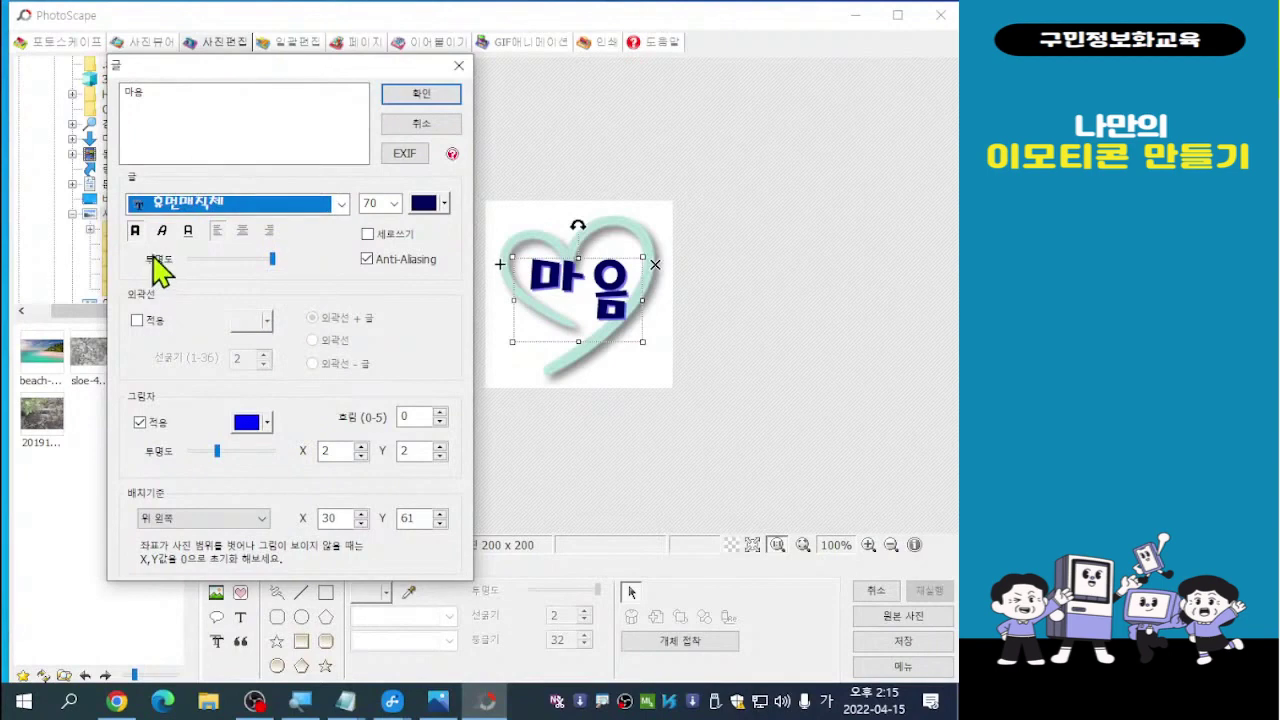
Reduce the 마음 text size from 70 to 60, then to 54
click(393, 204)
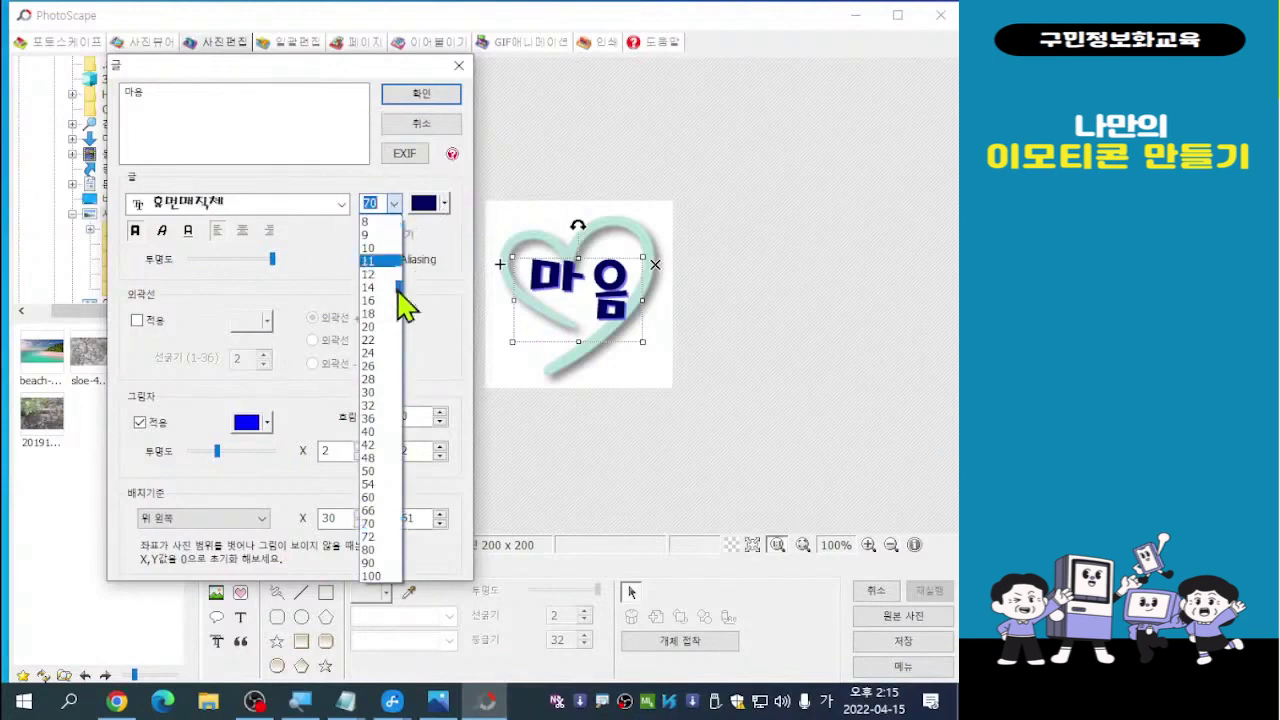
click(376, 497)
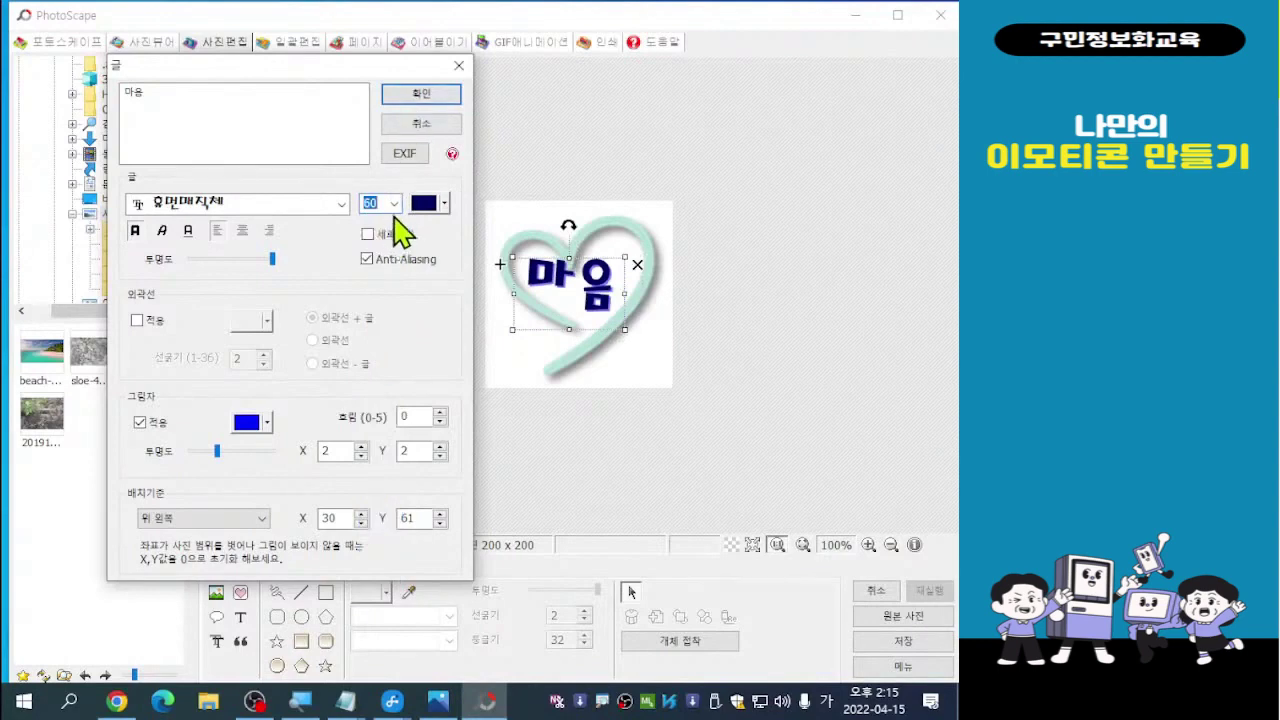
click(395, 205)
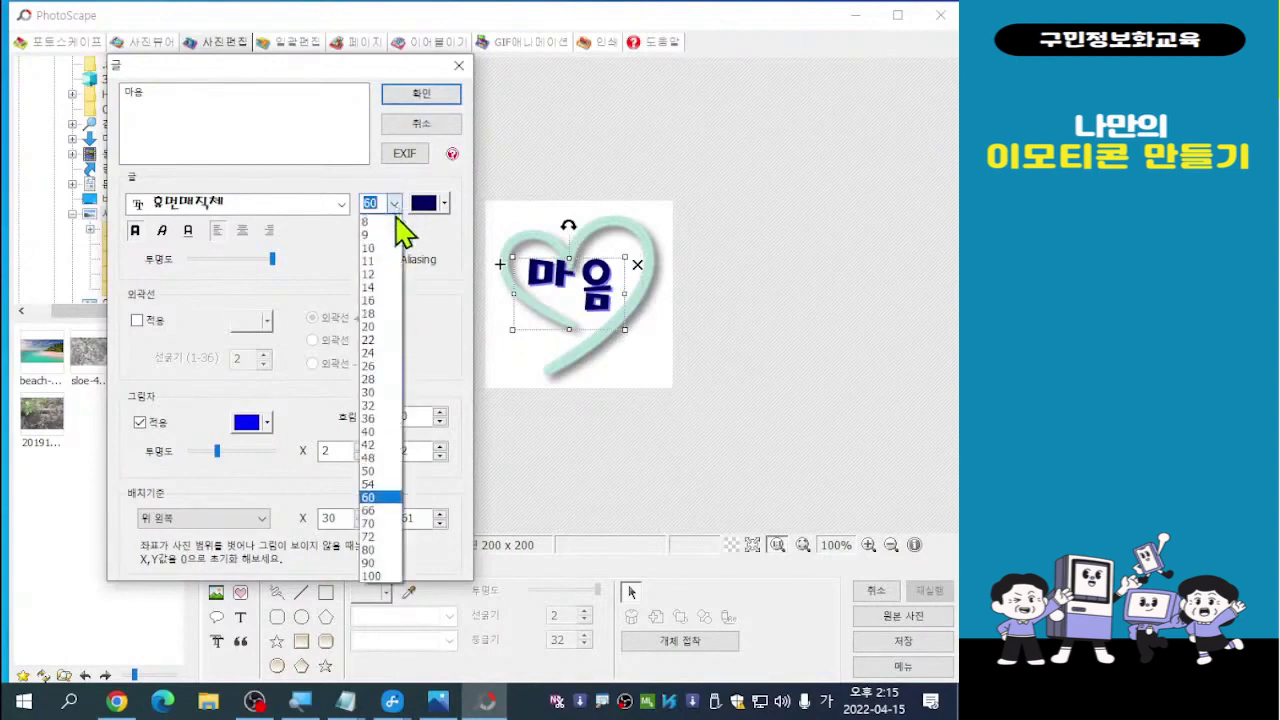
click(378, 486)
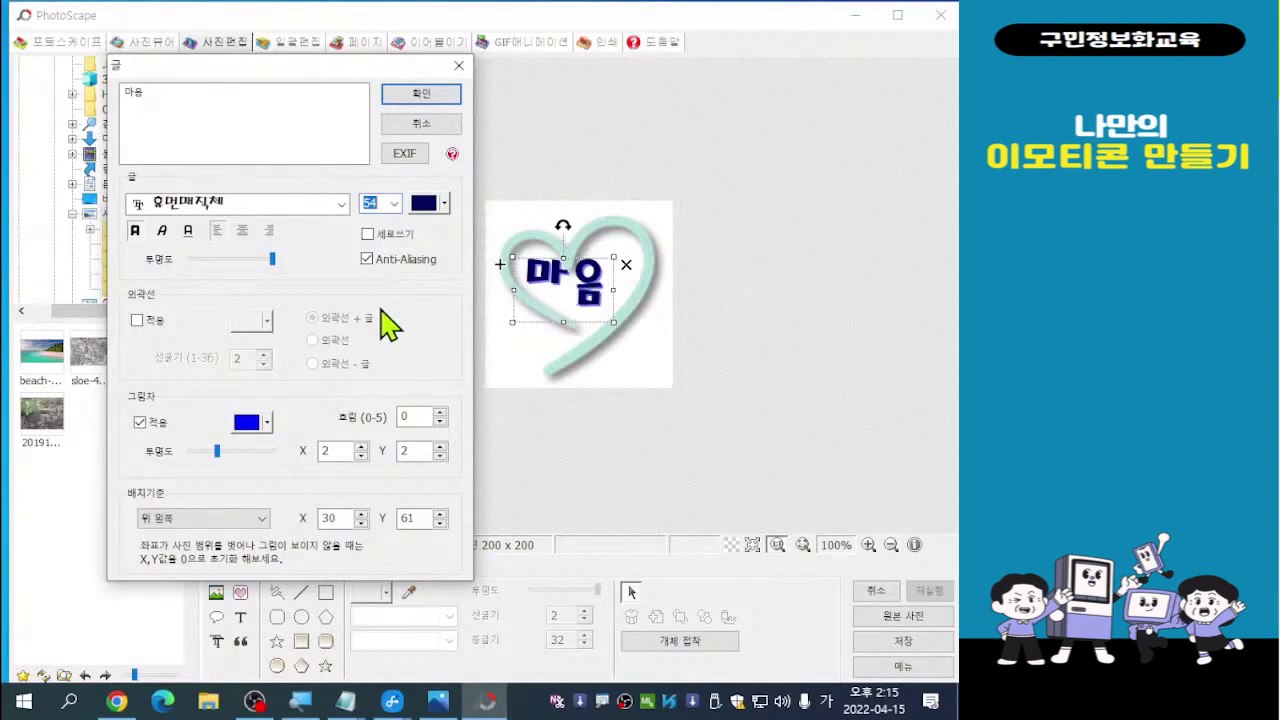
Change the 마음 text colour to the violet swatch
click(444, 205)
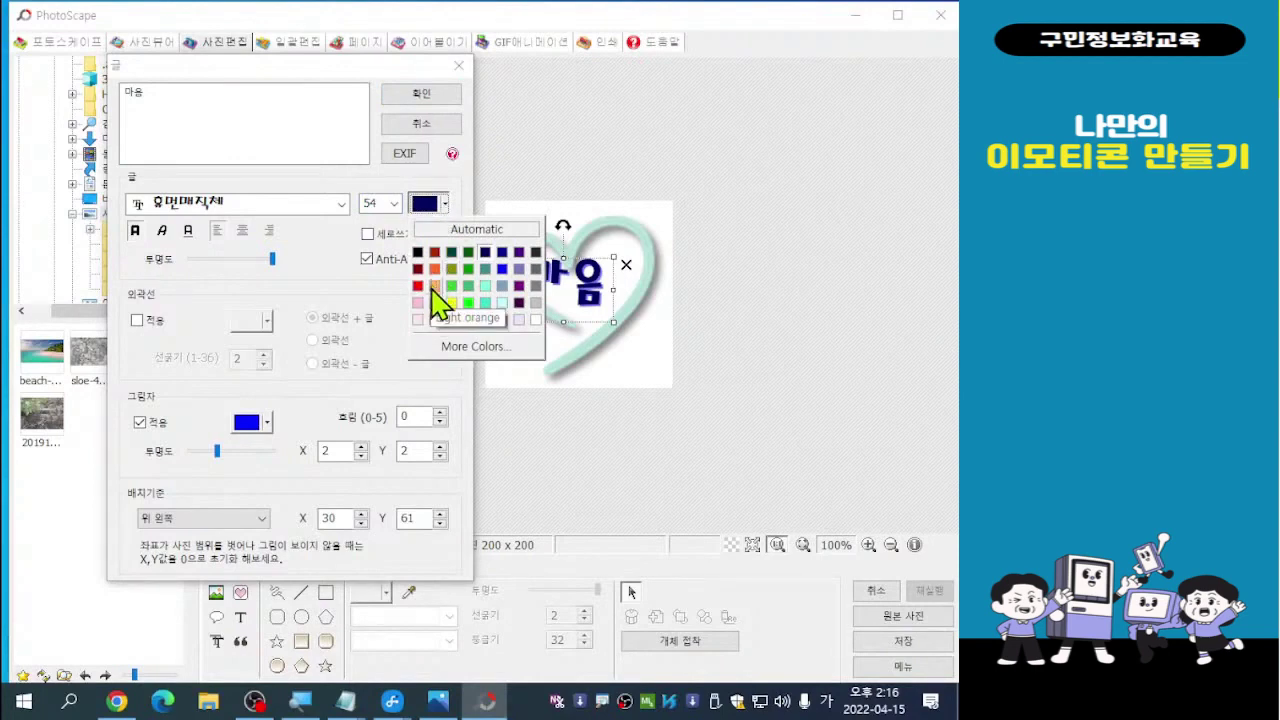
click(520, 288)
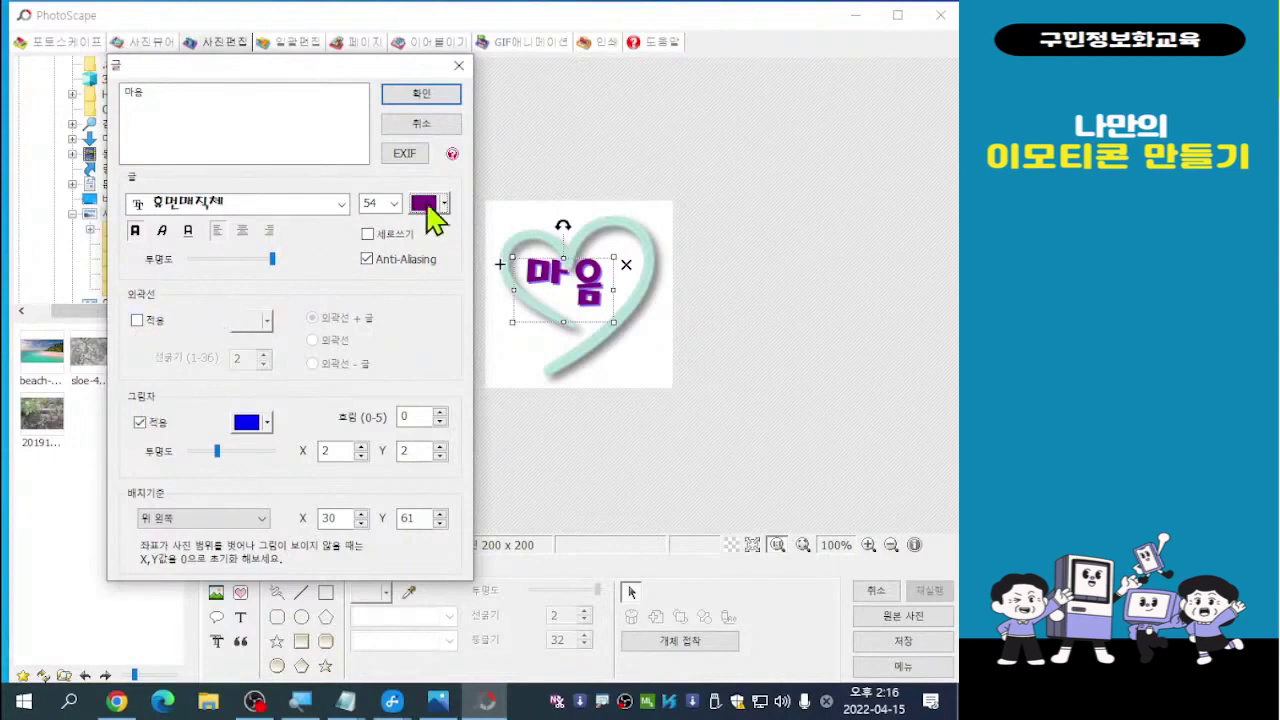
key(alt+Tab)
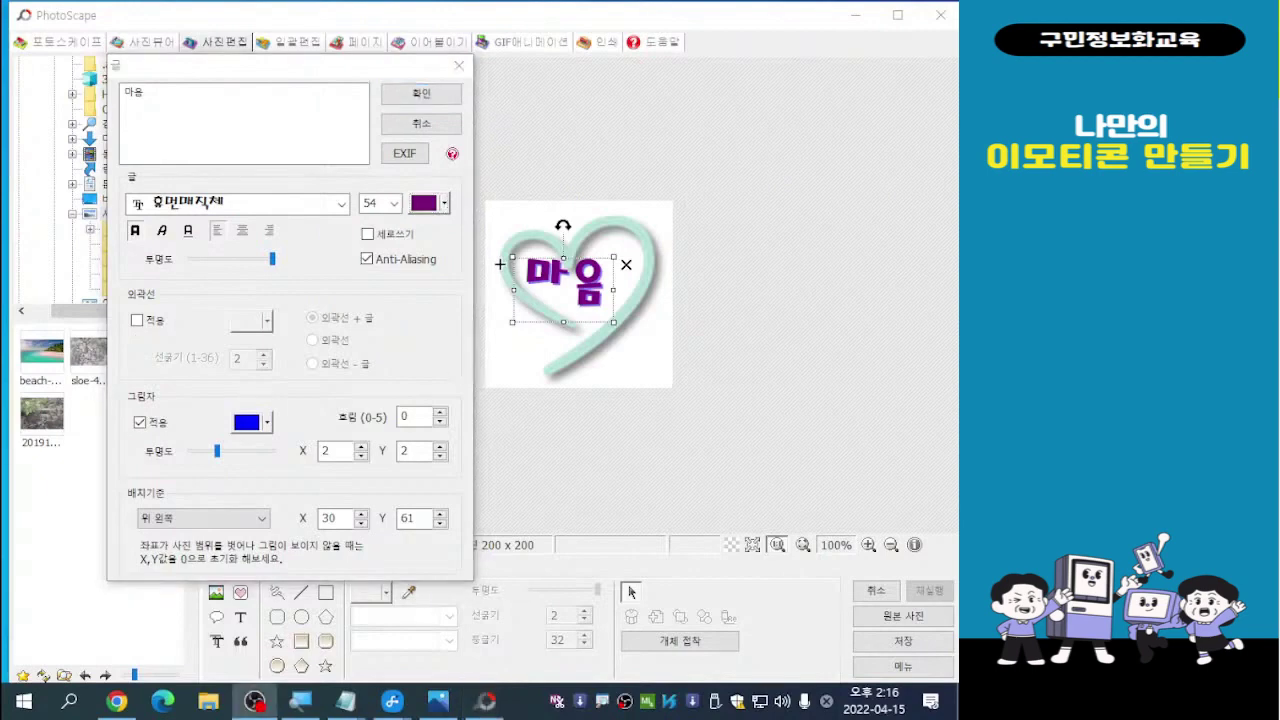
Turn the outline on and off, keep the shadow, and confirm the text settings
click(138, 321)
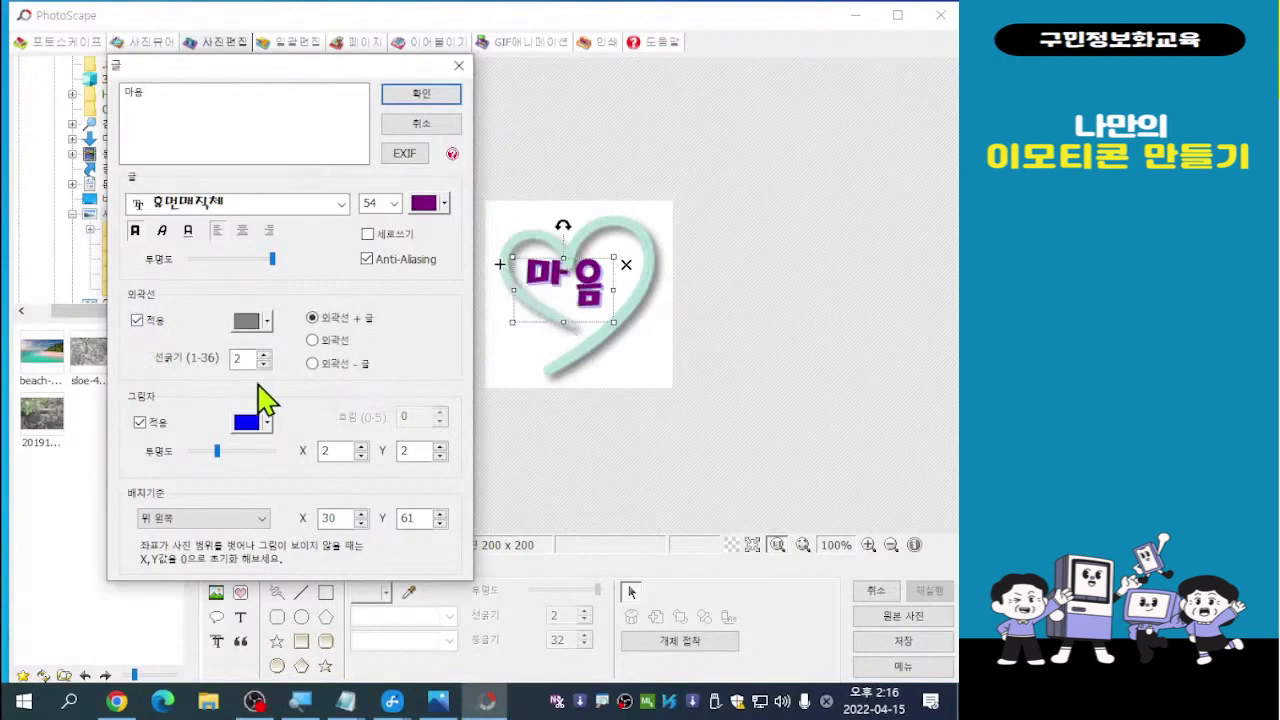
click(140, 422)
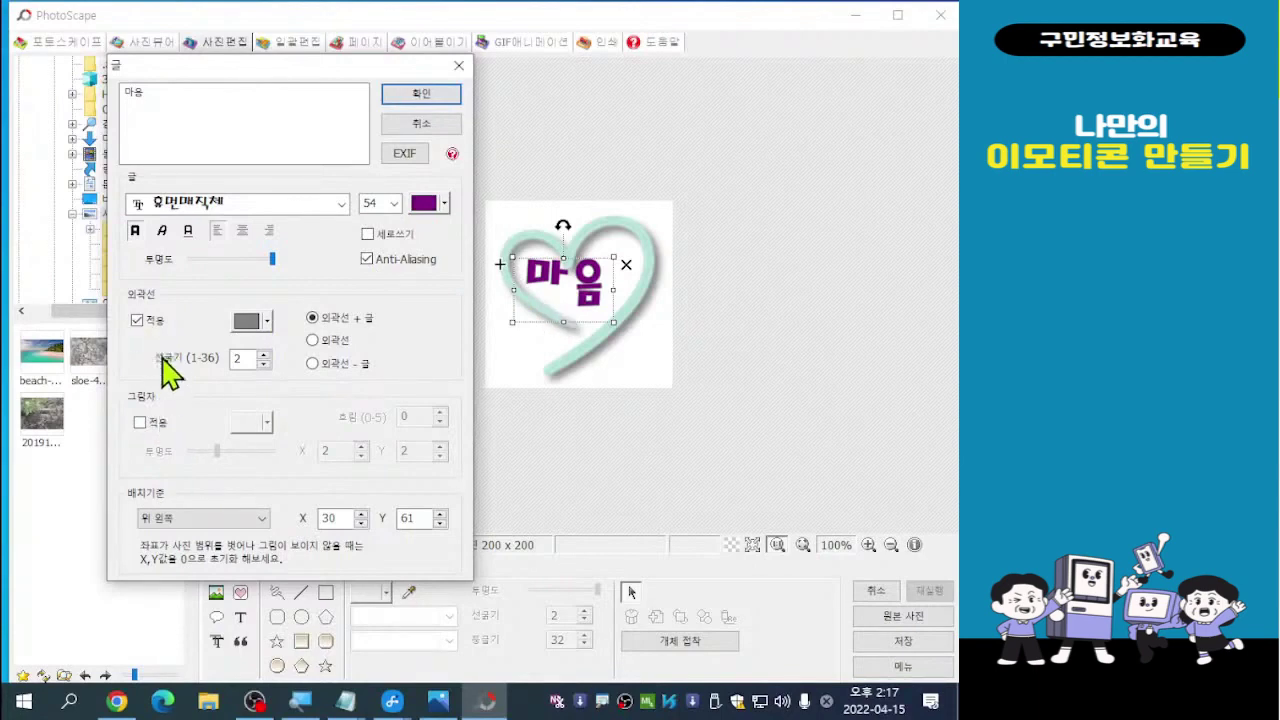
click(137, 321)
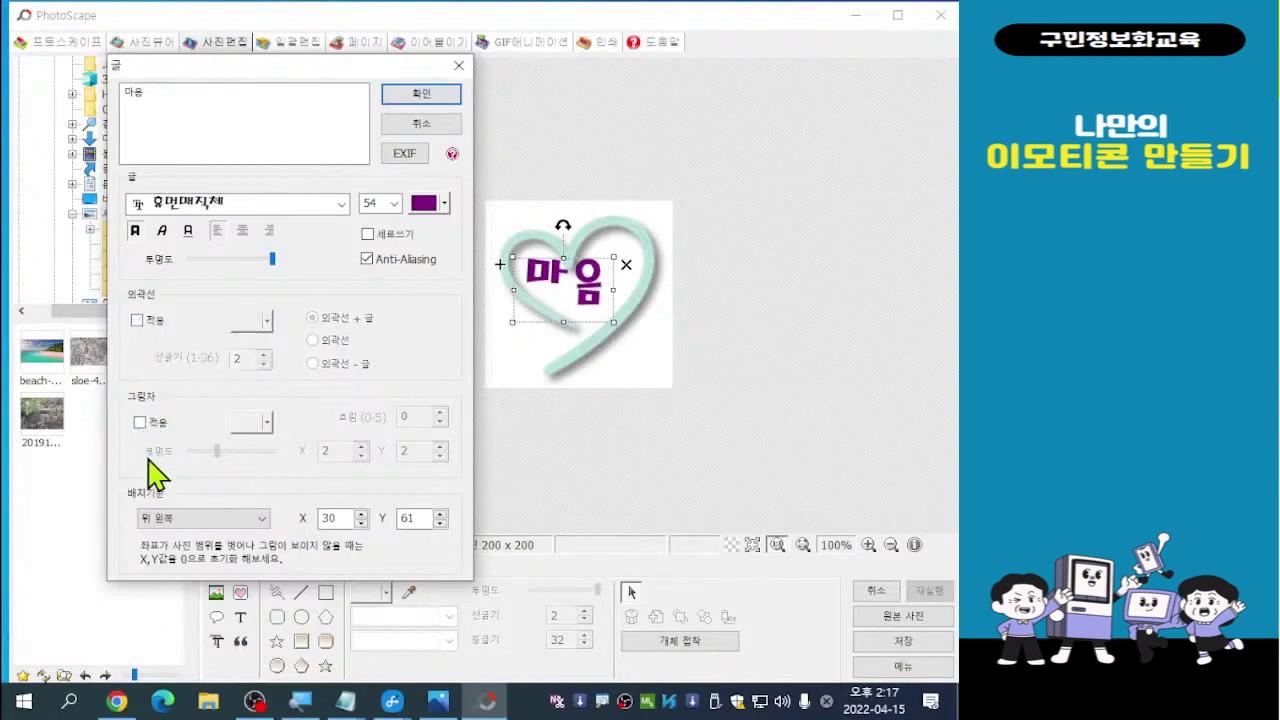
click(140, 423)
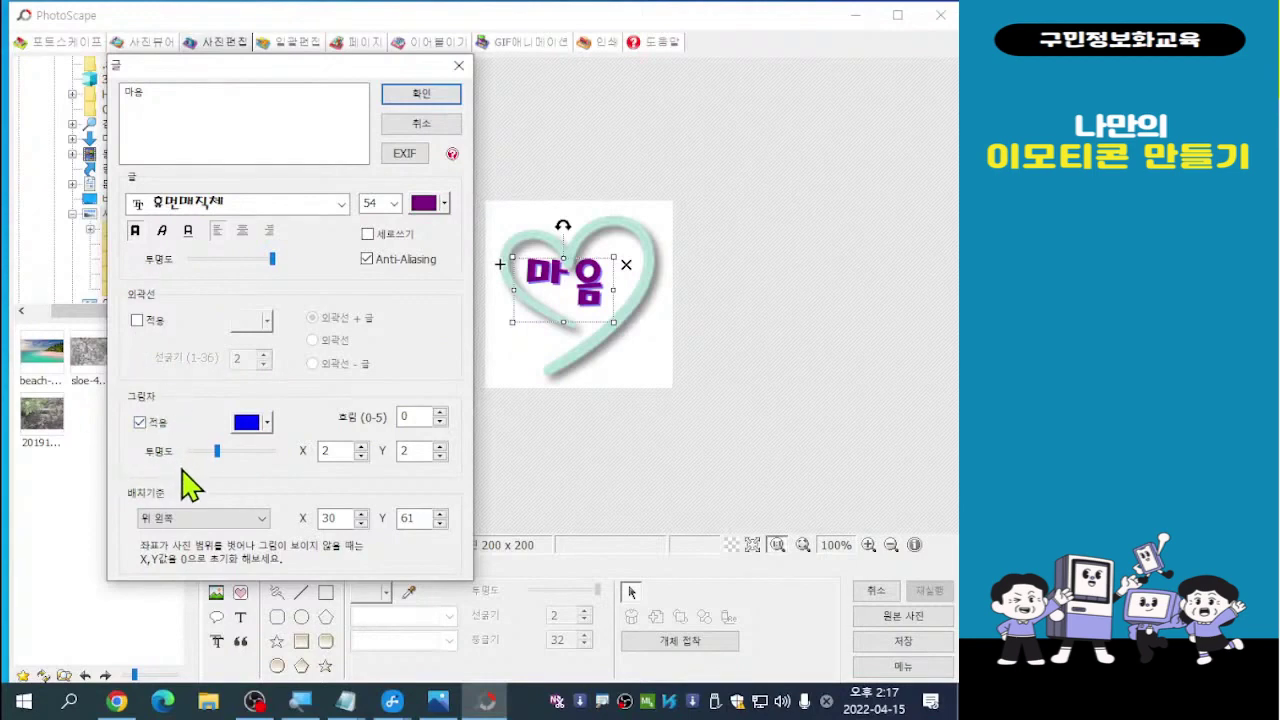
click(431, 97)
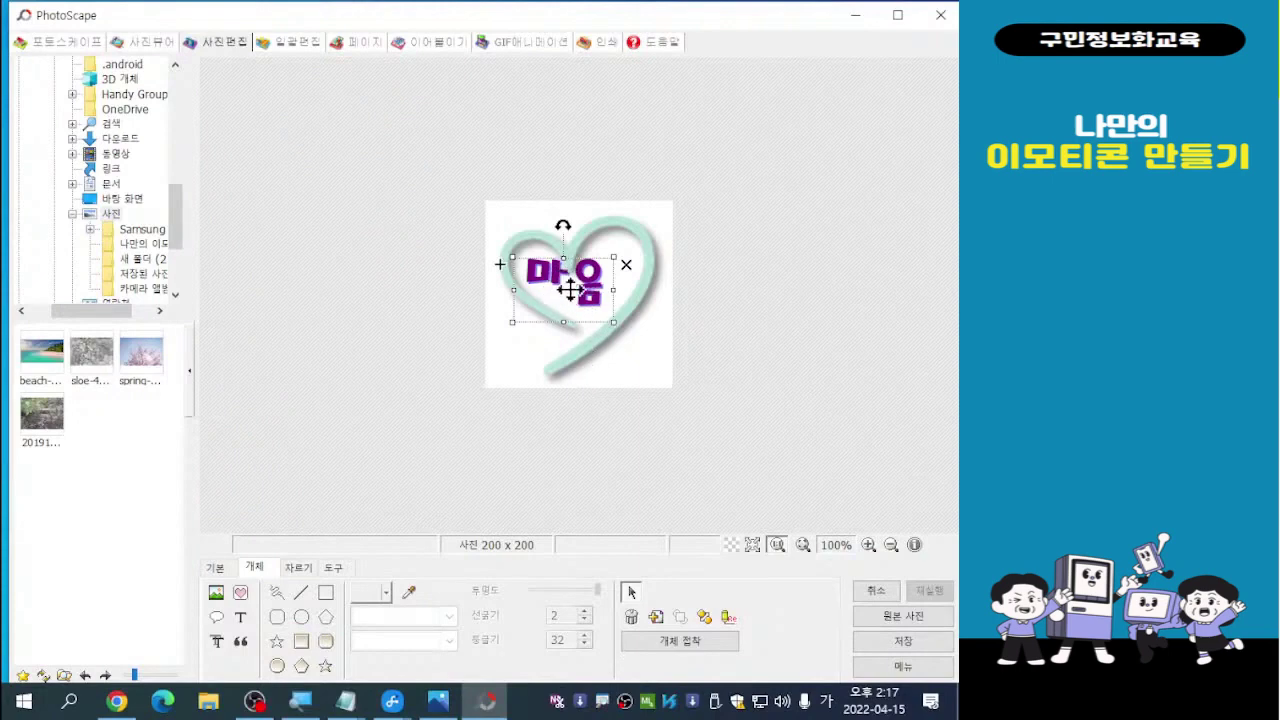
Shift the purple 마음 text slightly right within the heart and deselect it
drag(570, 288, 583, 291)
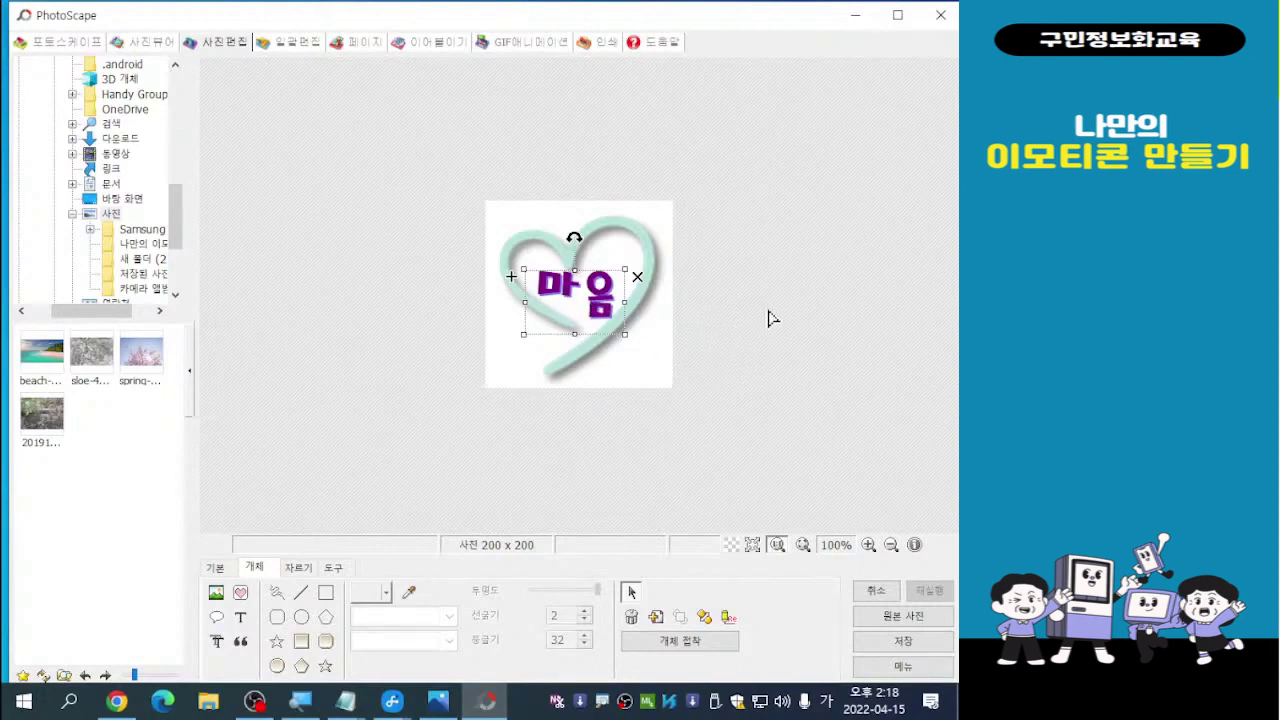
click(735, 317)
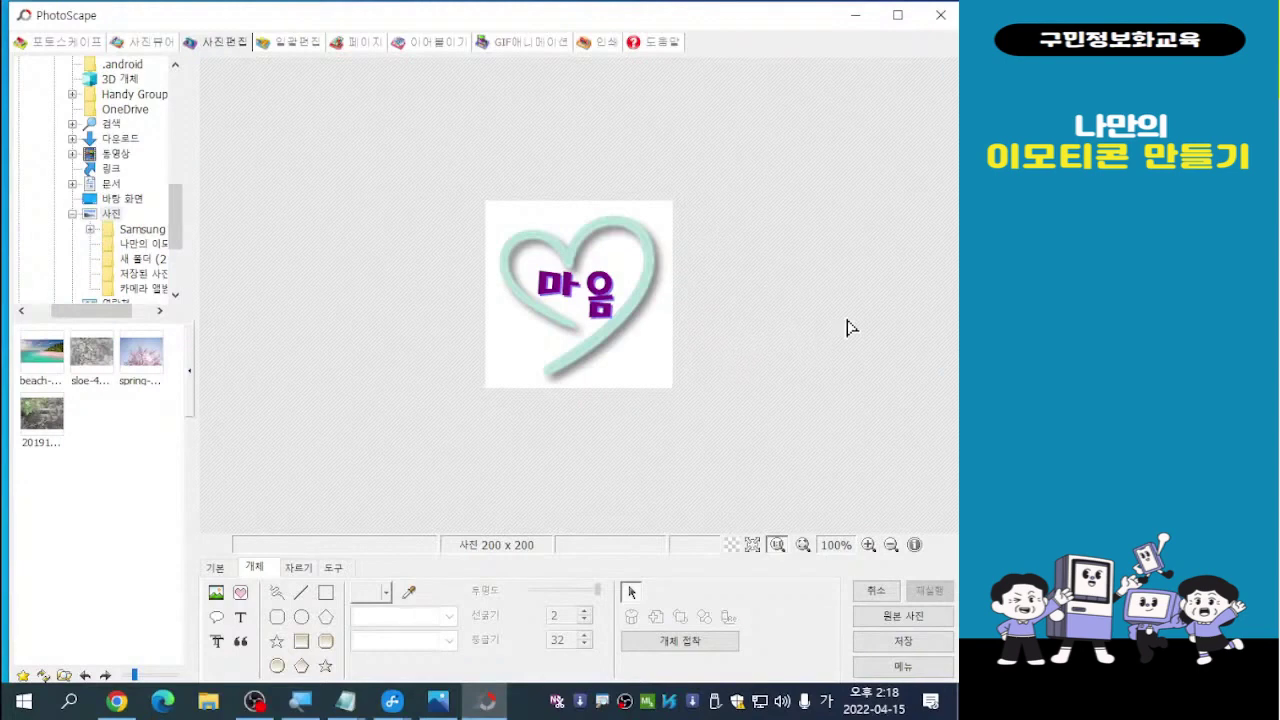
Save the emoticon as 마음1.jpg in the Pictures\나만의 이모티콘 folder
click(903, 645)
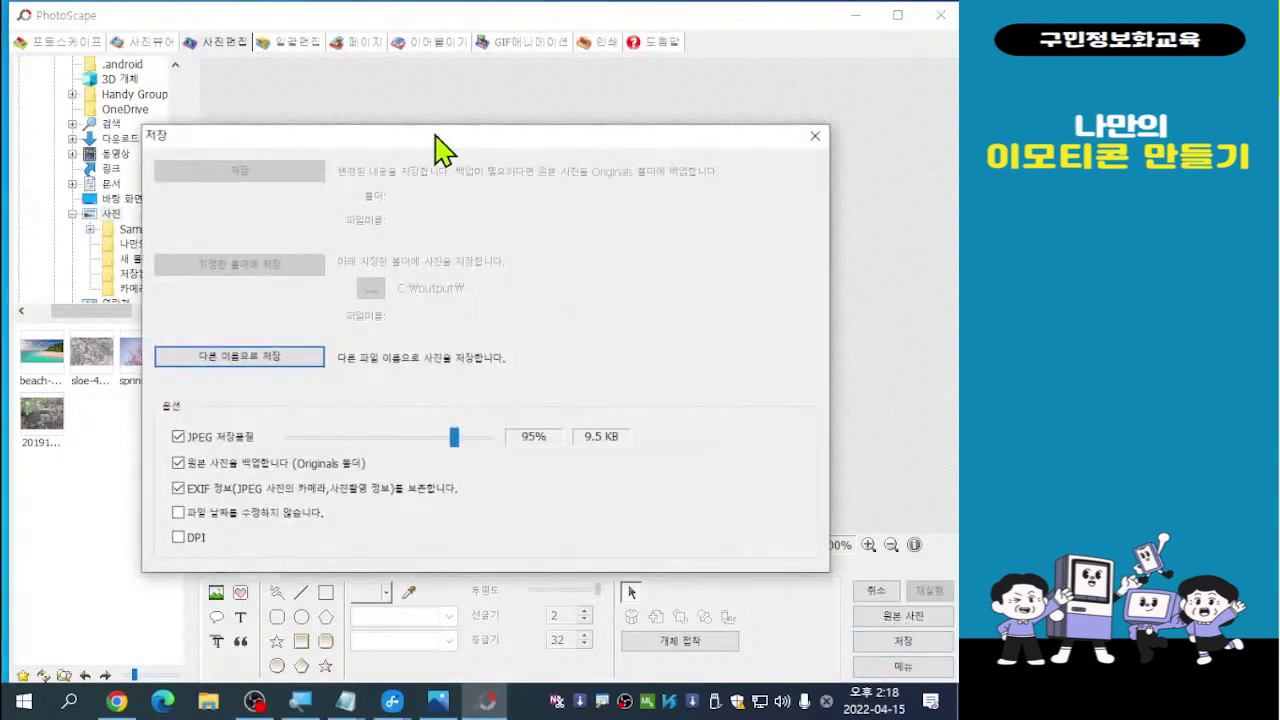
drag(439, 145, 421, 75)
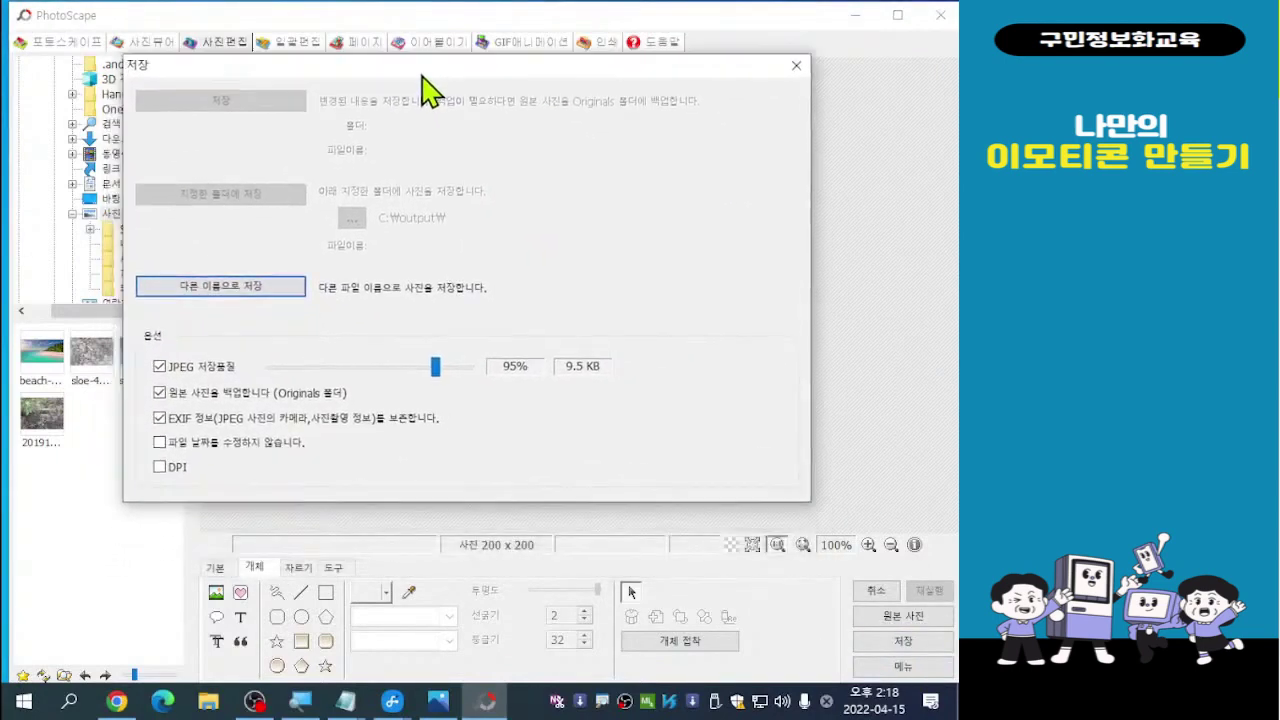
click(224, 291)
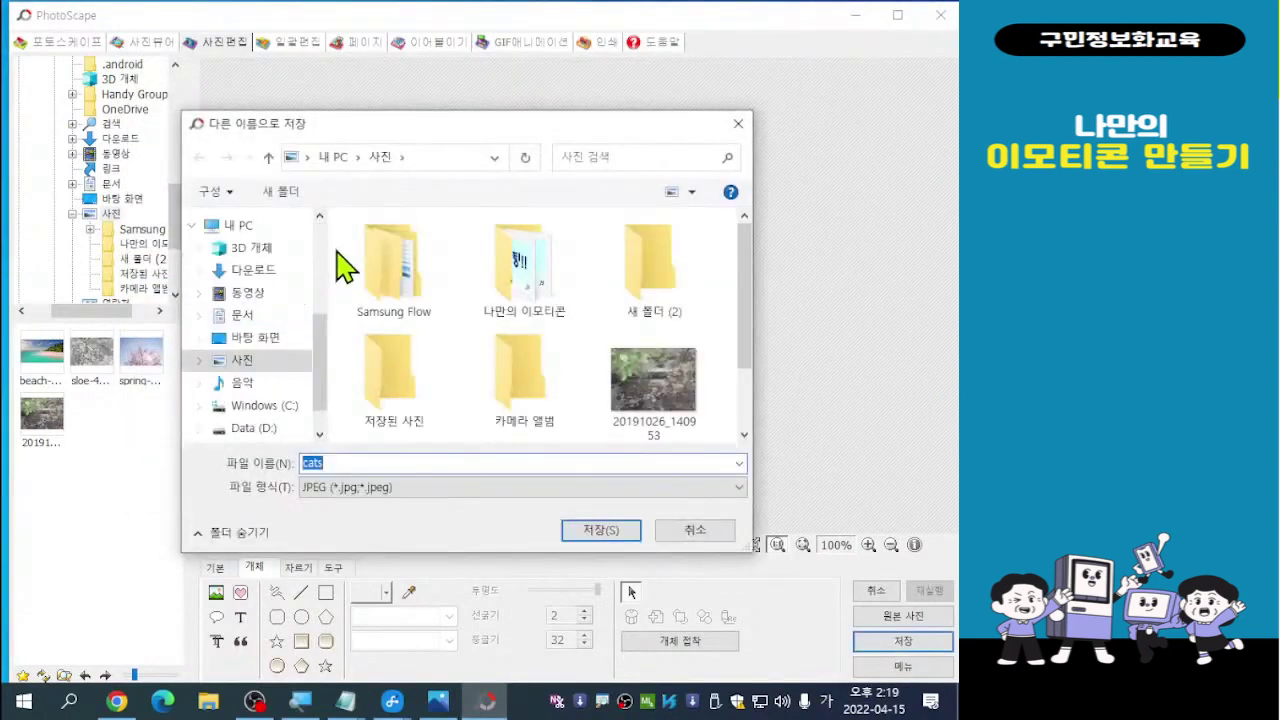
drag(394, 128, 298, 84)
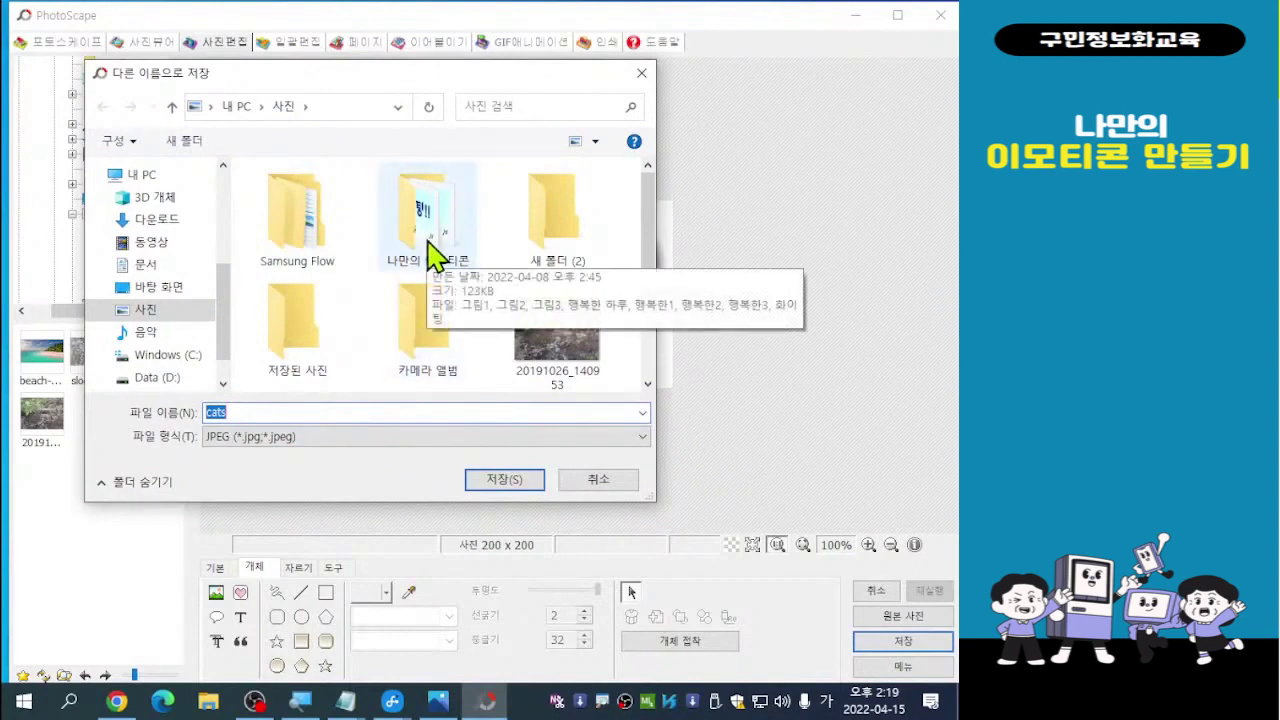
click(152, 308)
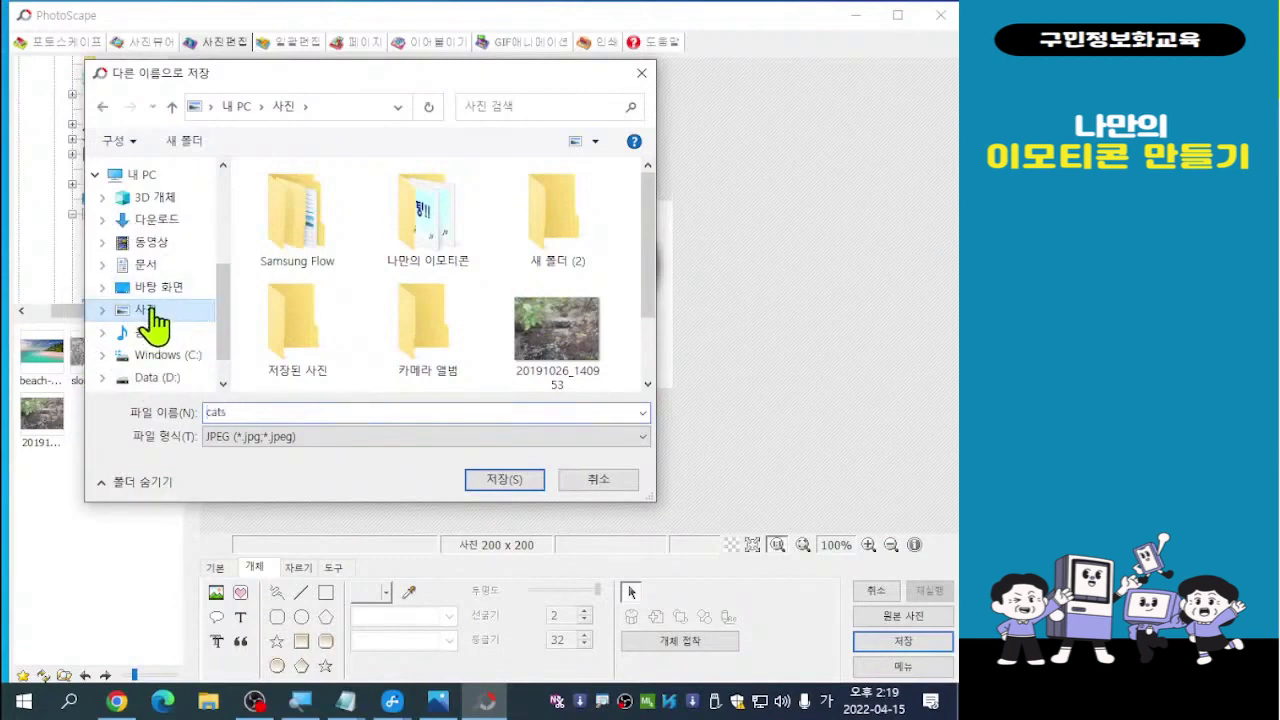
click(425, 240)
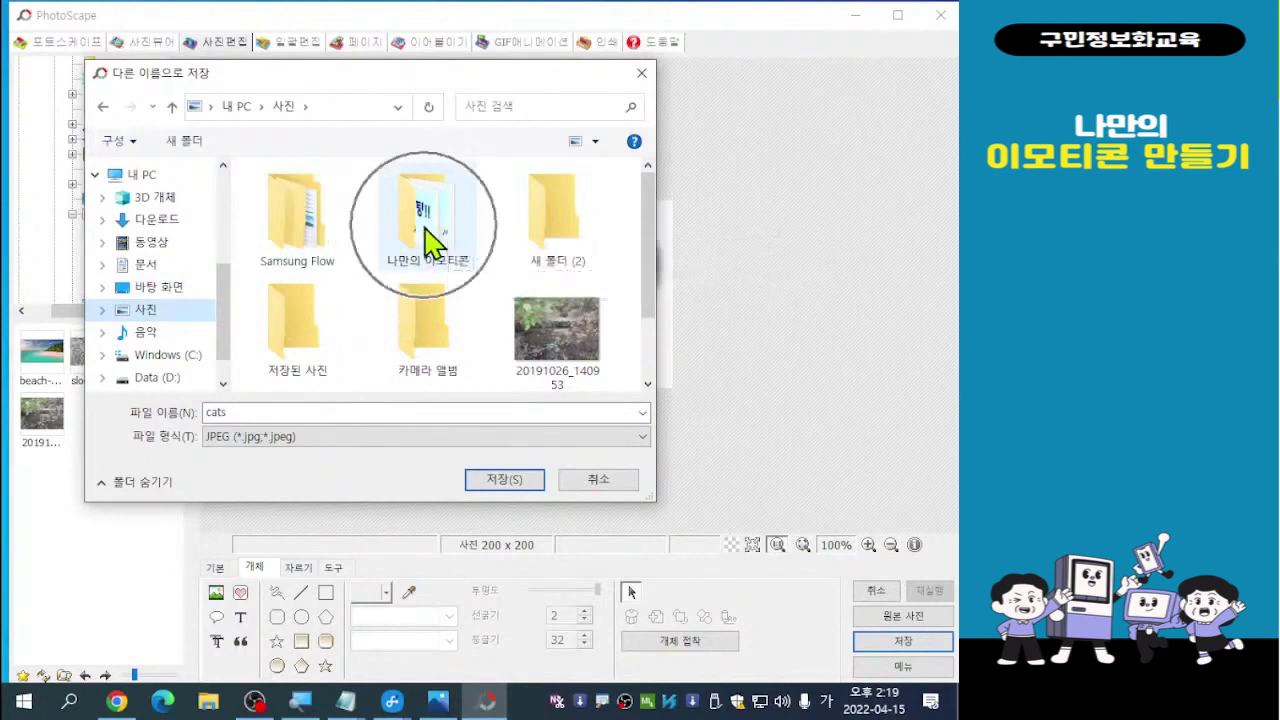
double_click(425, 240)
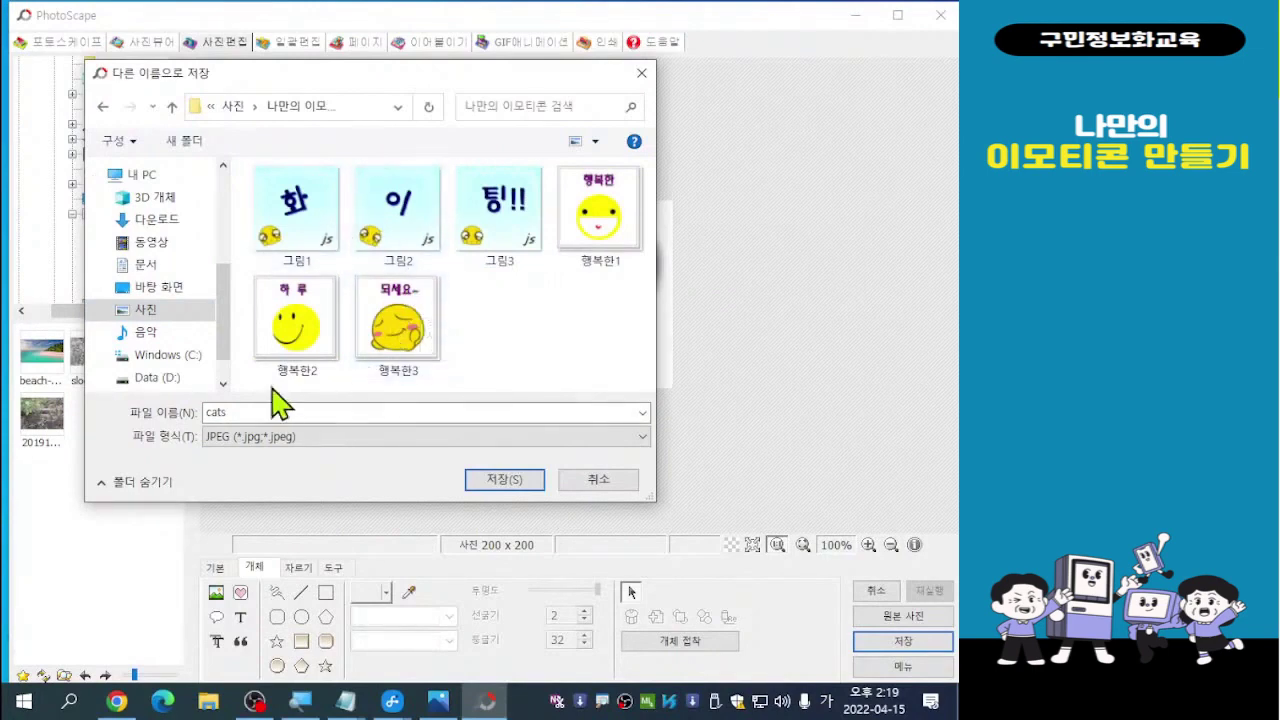
double_click(238, 411)
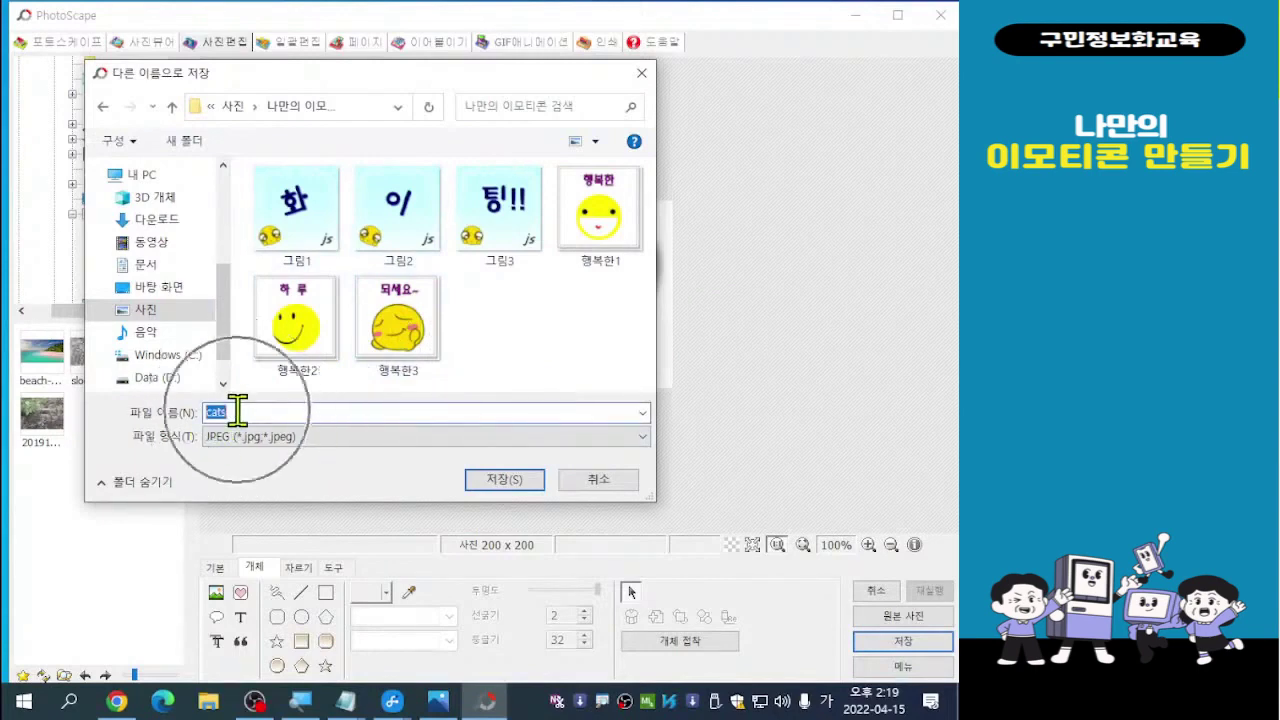
text(마)
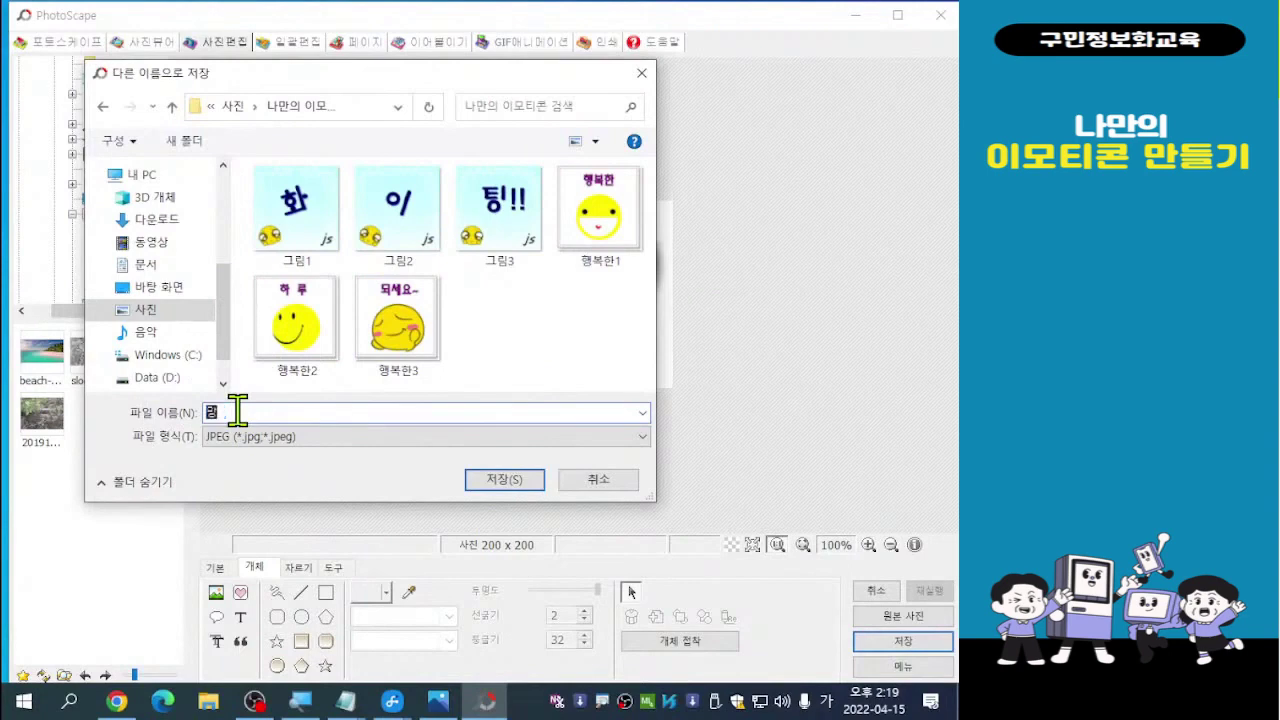
text(름)
text(1)
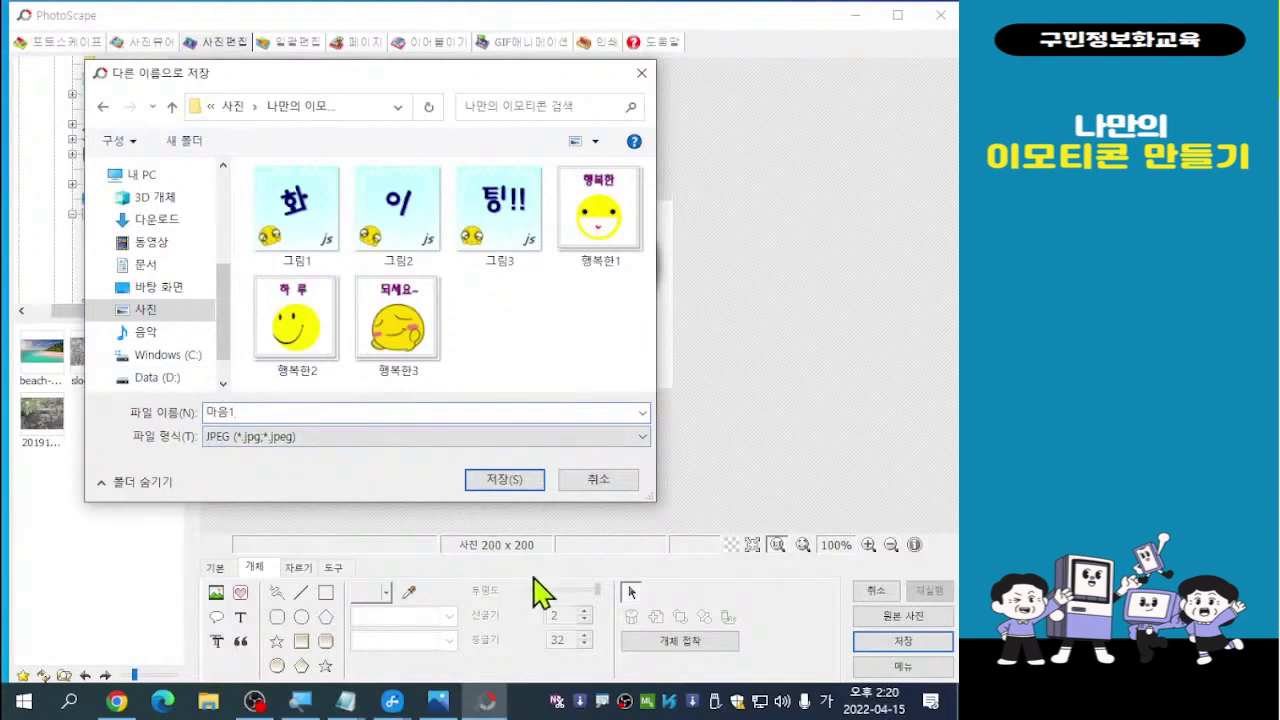
click(505, 480)
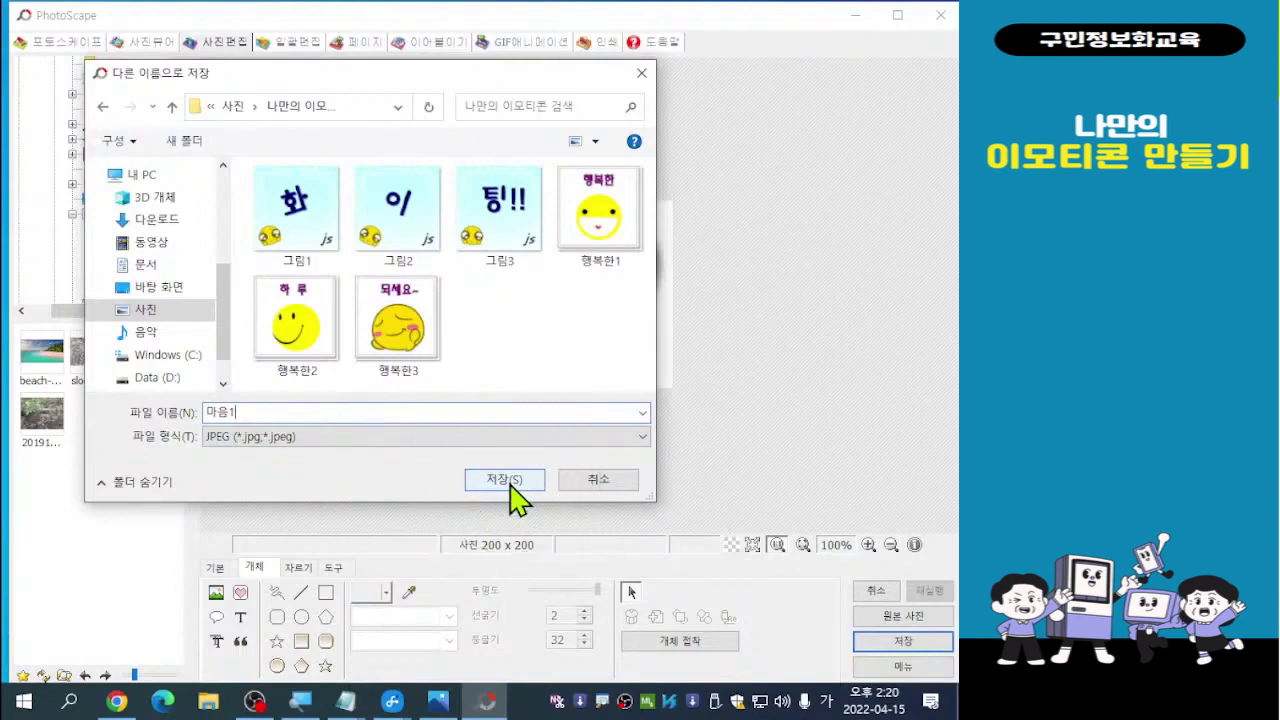
Finish saving, then dismiss the heart picture's properties dialog without changes
click(505, 480)
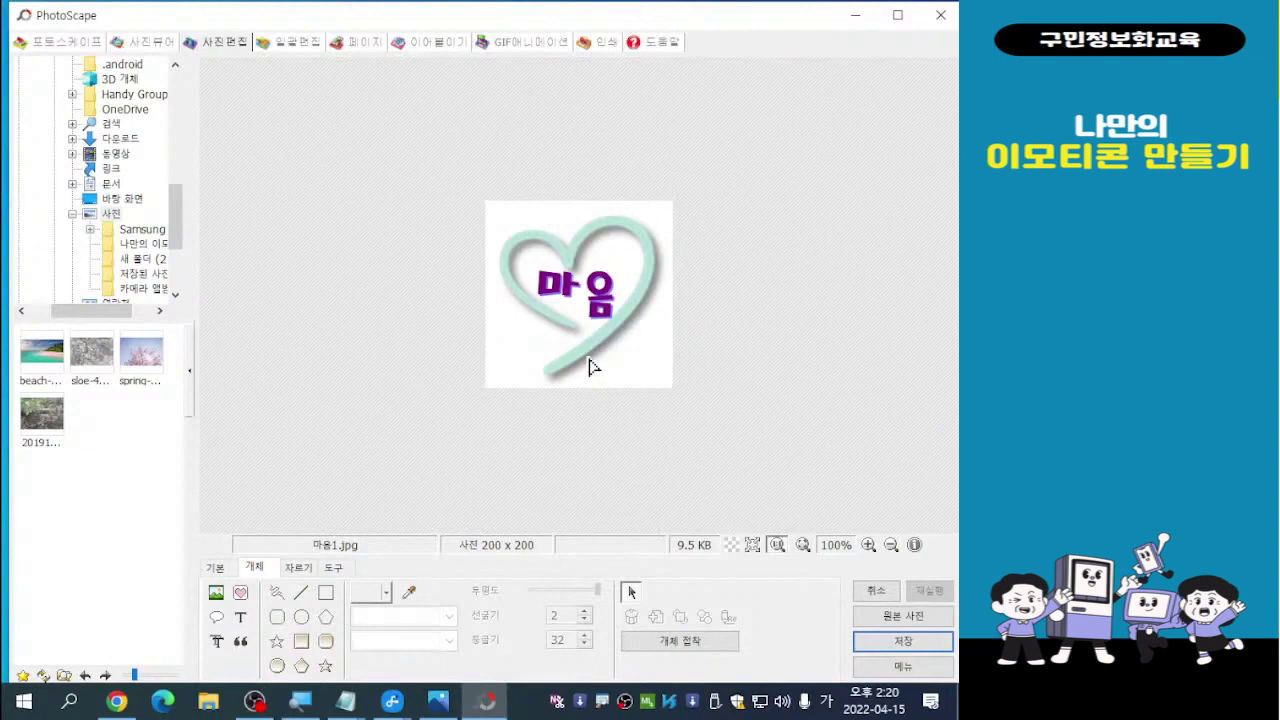
click(583, 300)
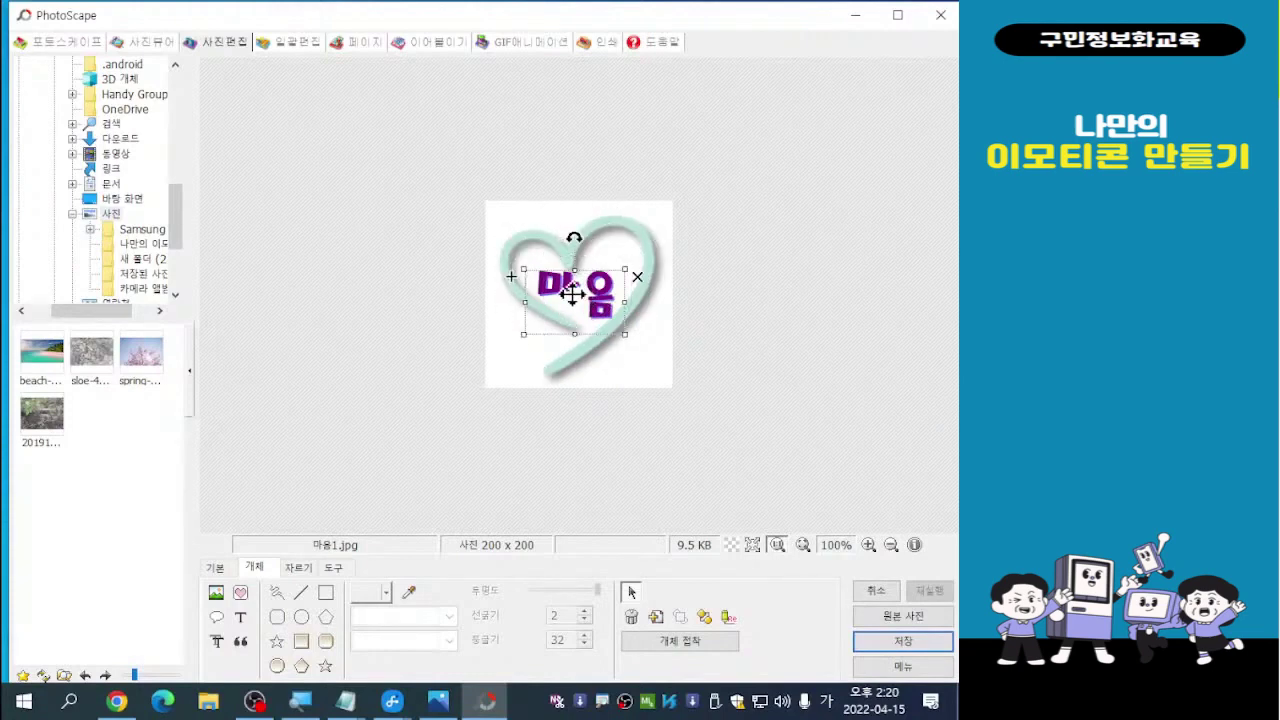
double_click(578, 310)
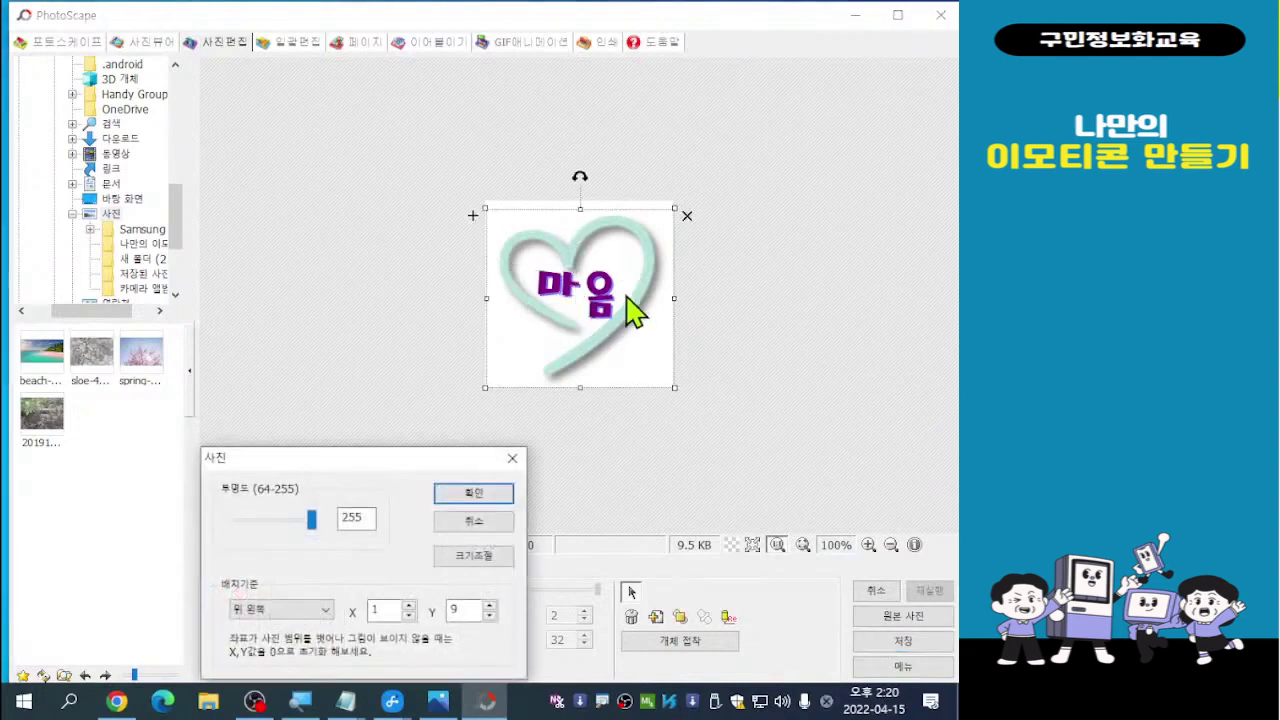
click(513, 459)
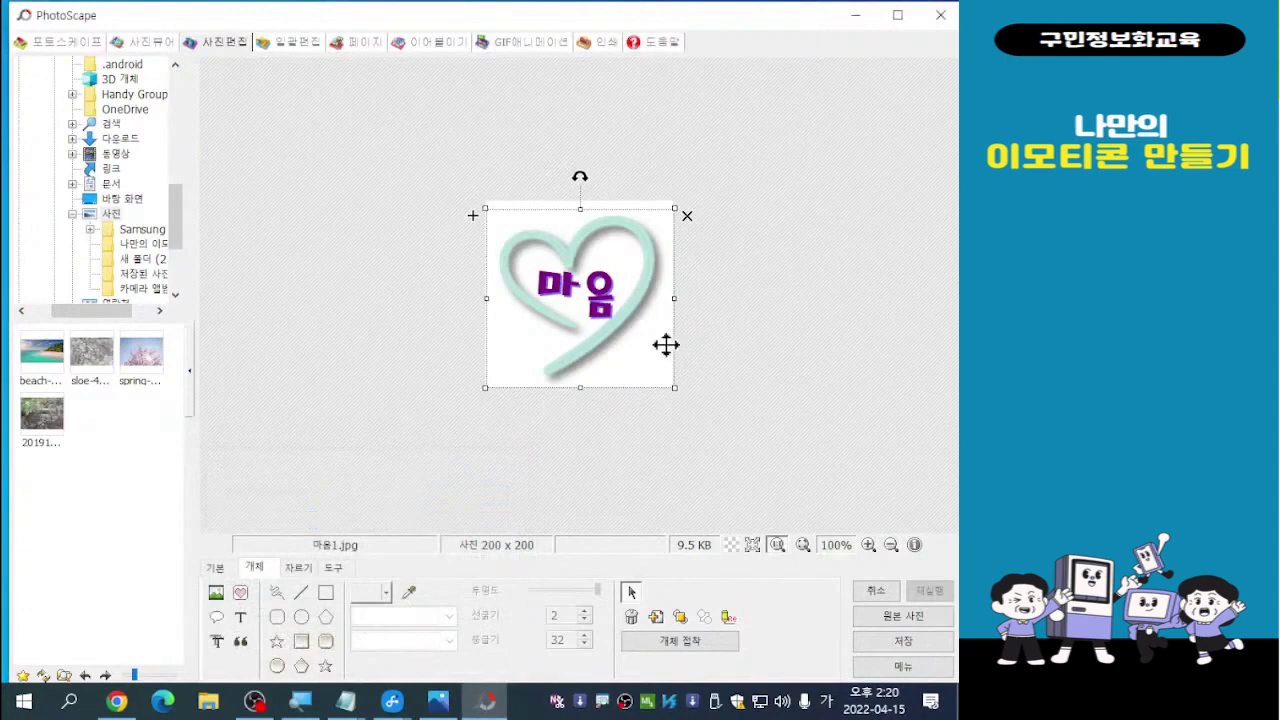
click(593, 303)
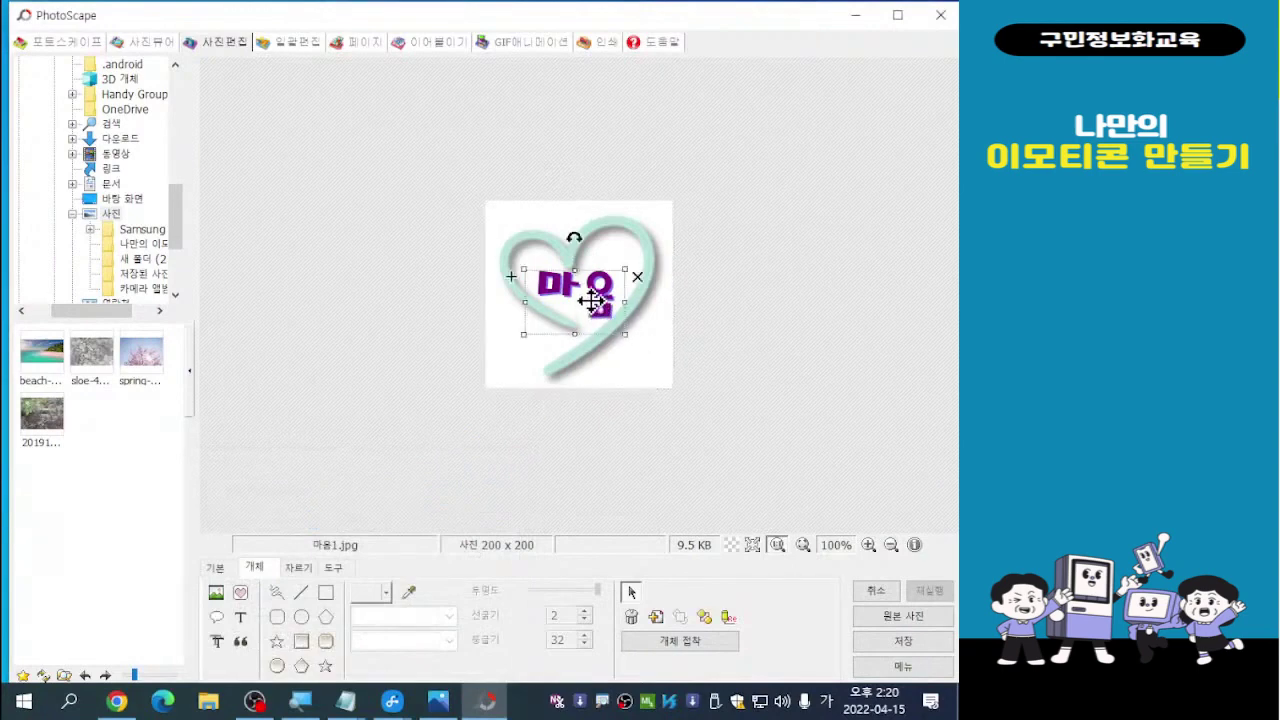
click(593, 300)
double_click(593, 300)
click(474, 522)
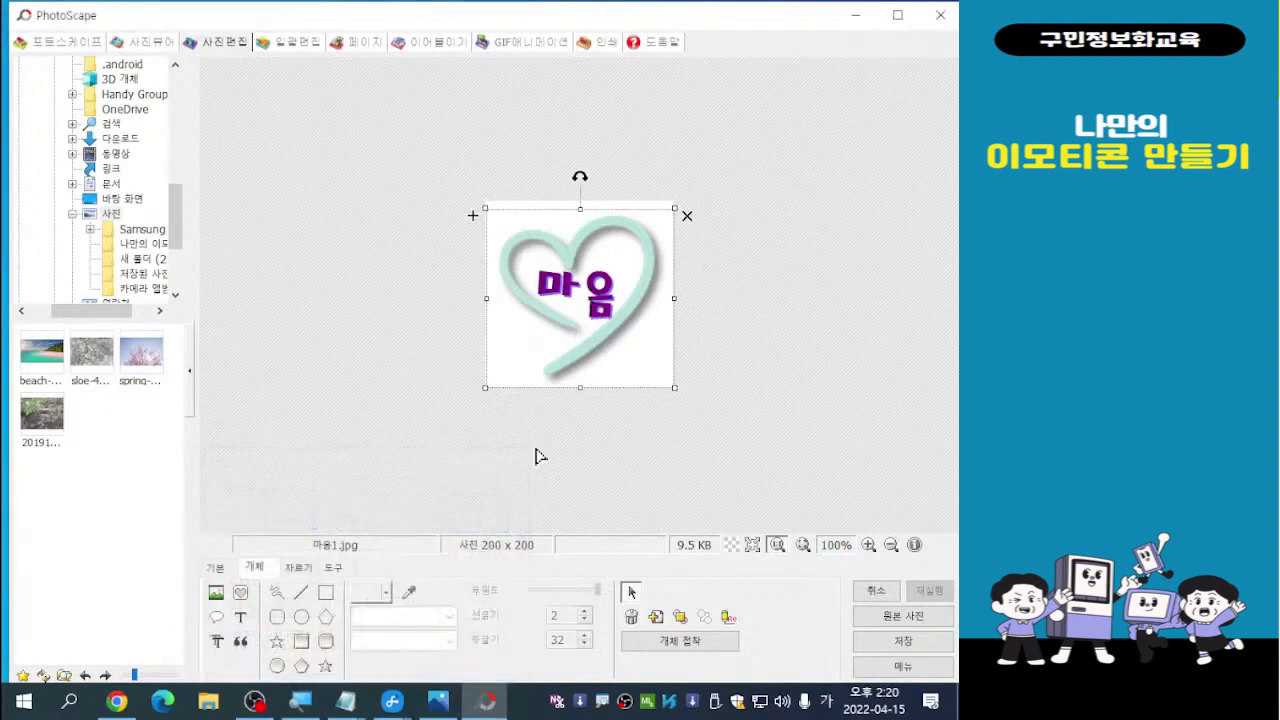
click(736, 265)
Drag the 마음 text left so it sits mostly outside the image edge
click(588, 290)
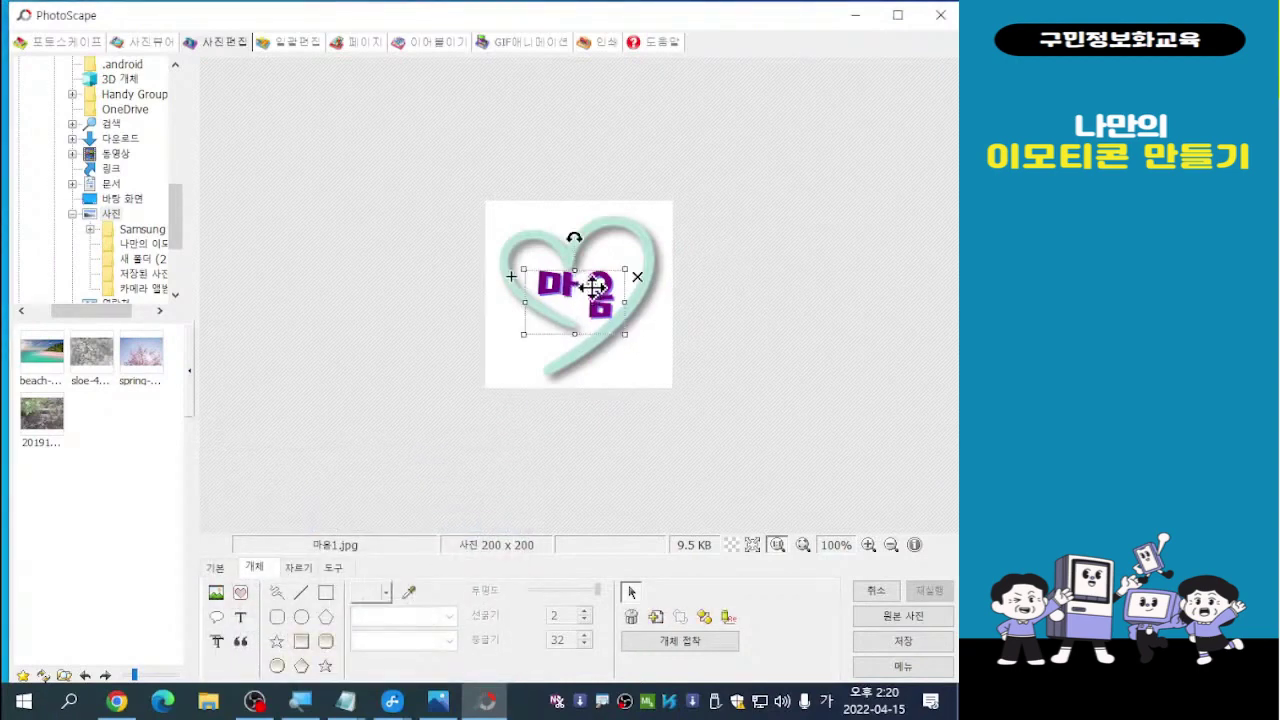
drag(594, 287, 468, 356)
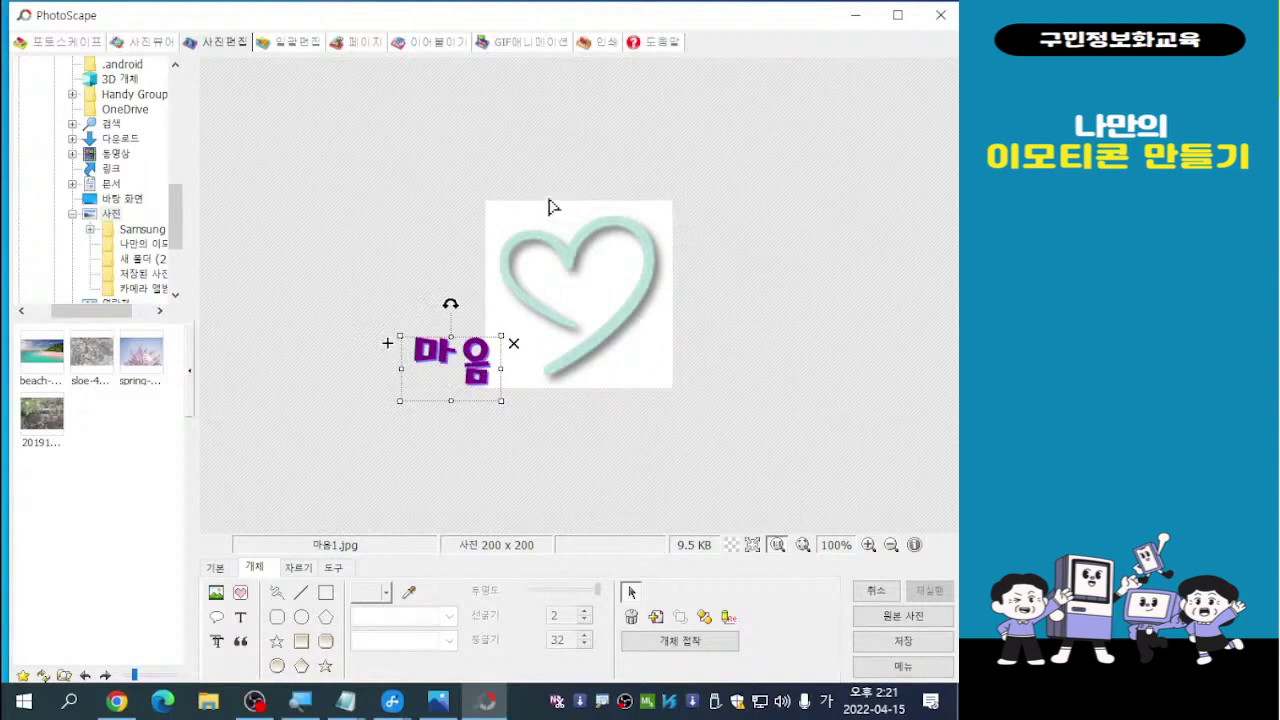
click(450, 372)
Change the text from 마음 to 한 칸 and move it back inside the mint heart
double_click(453, 360)
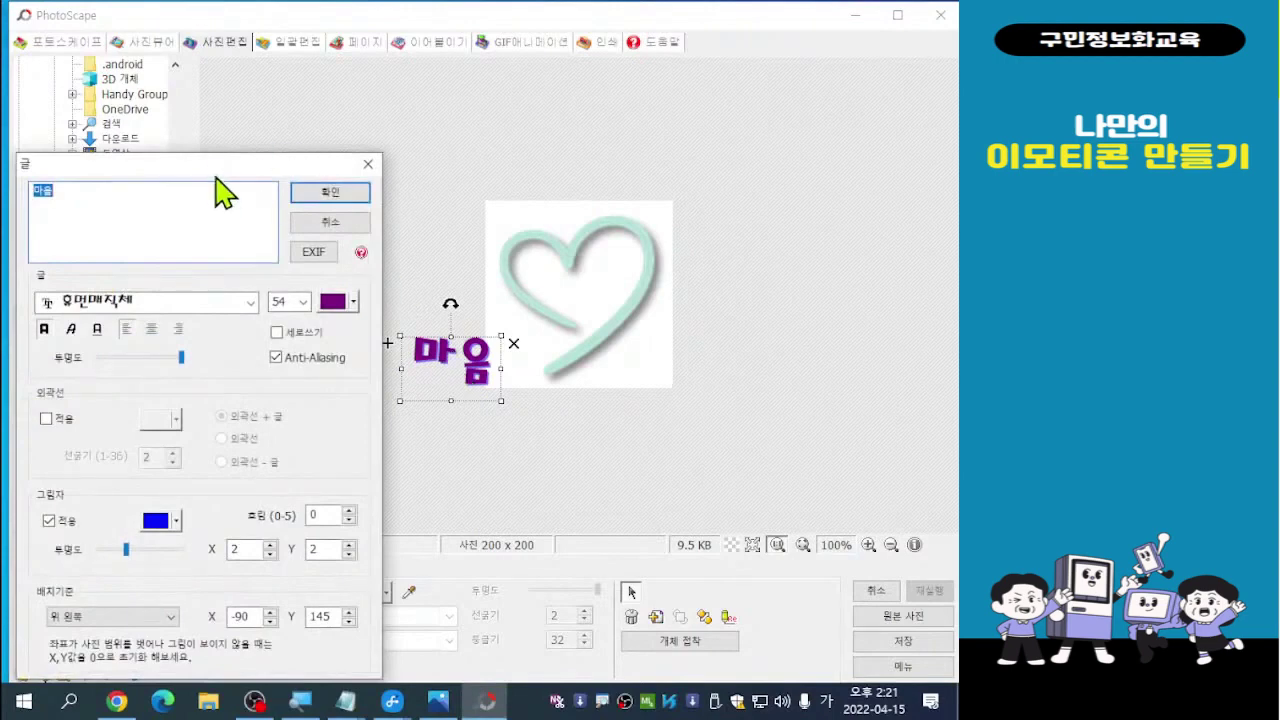
drag(215, 178, 241, 80)
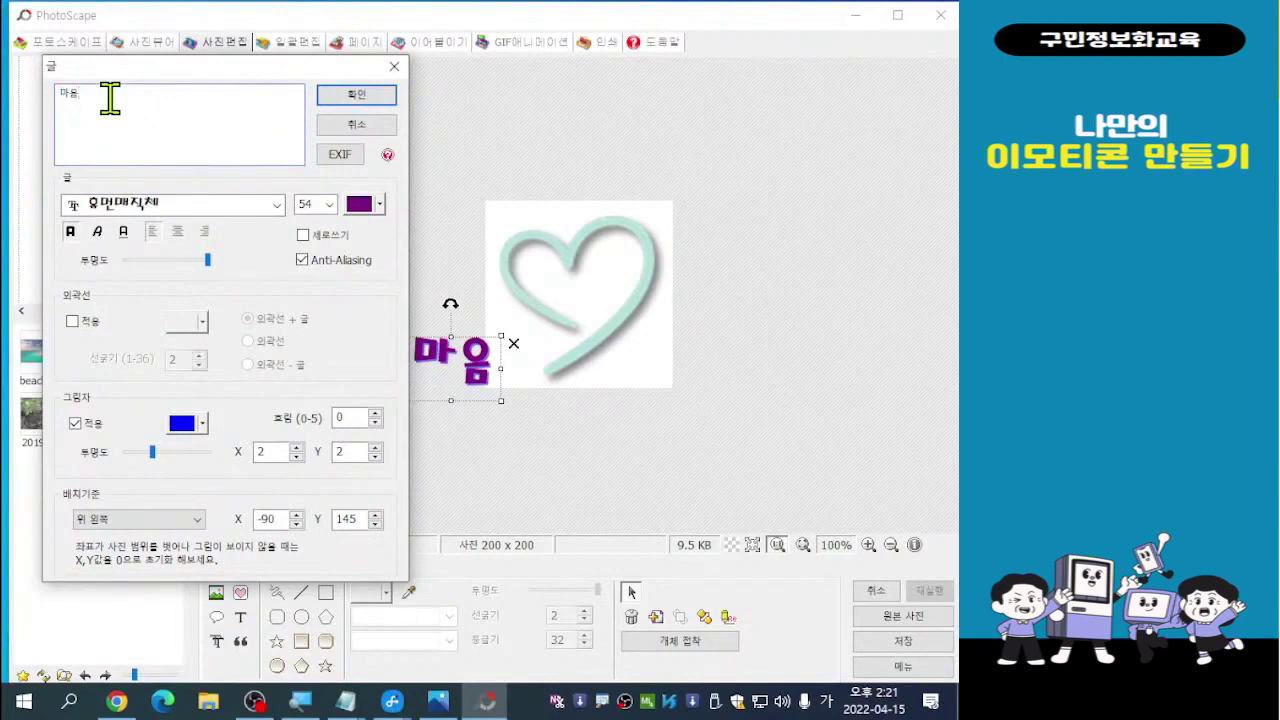
key(BackSpace)
key(BackSpace)
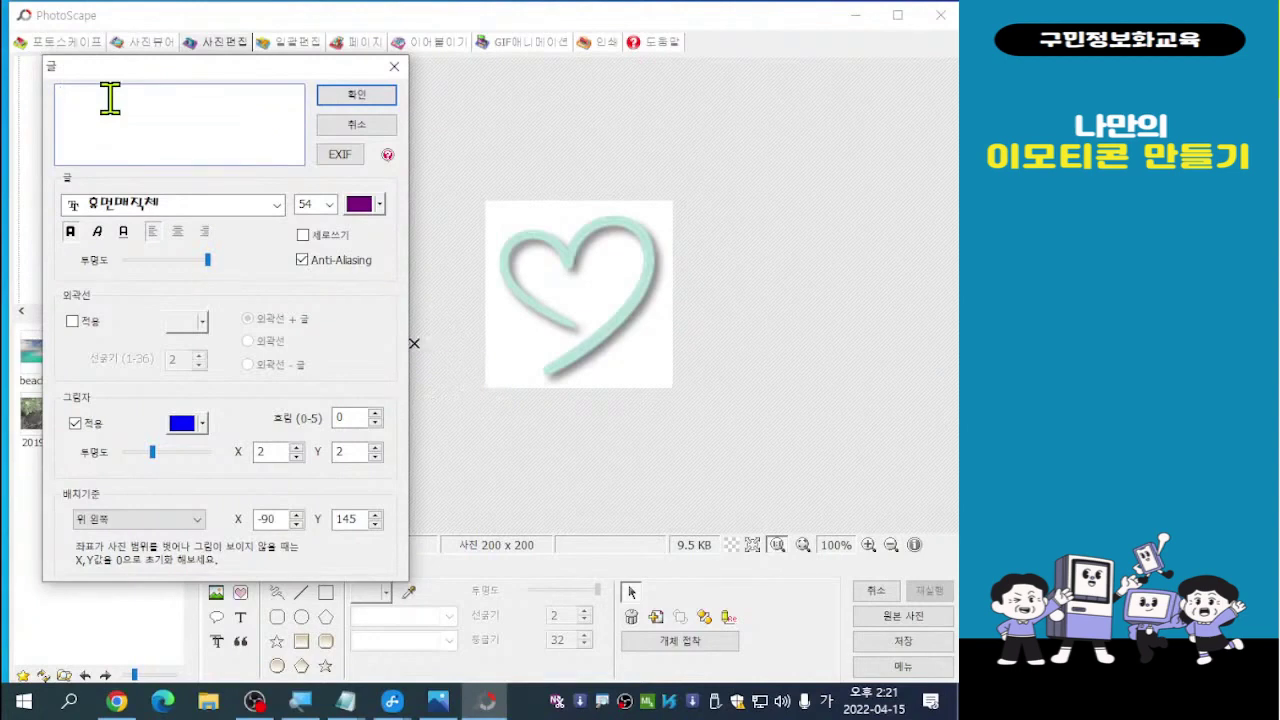
text(한)
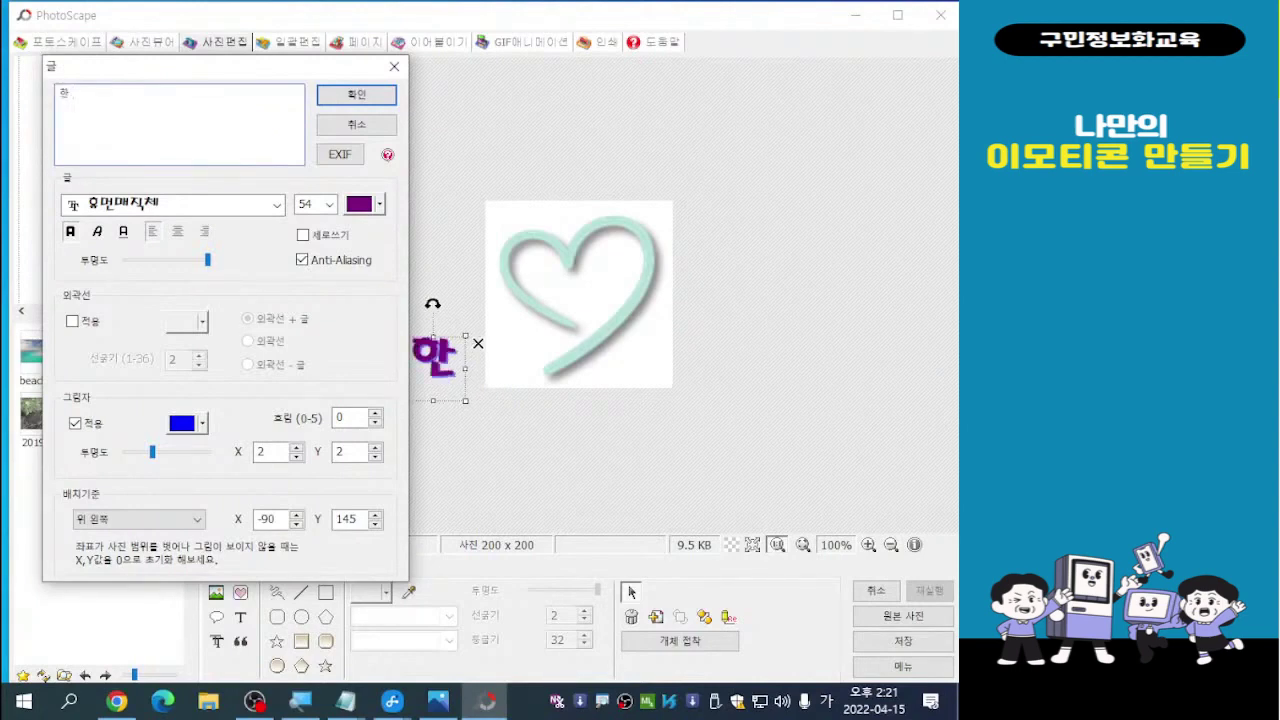
text( 칸)
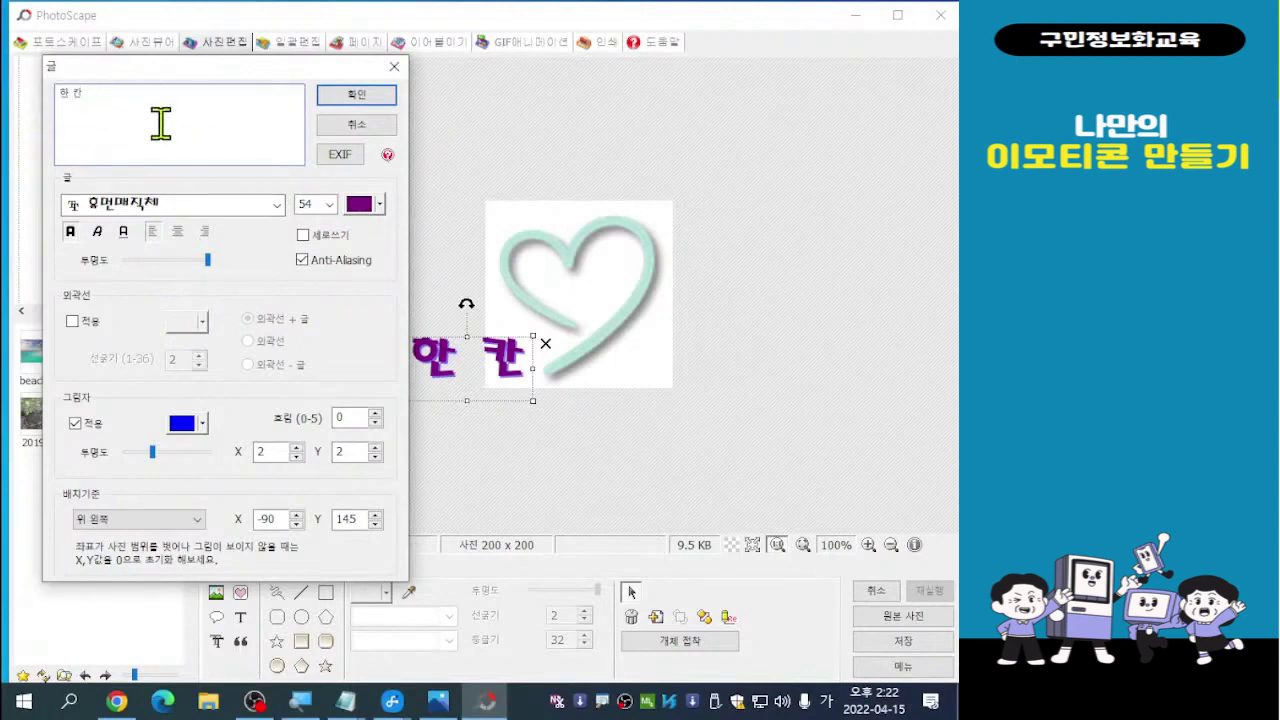
click(362, 100)
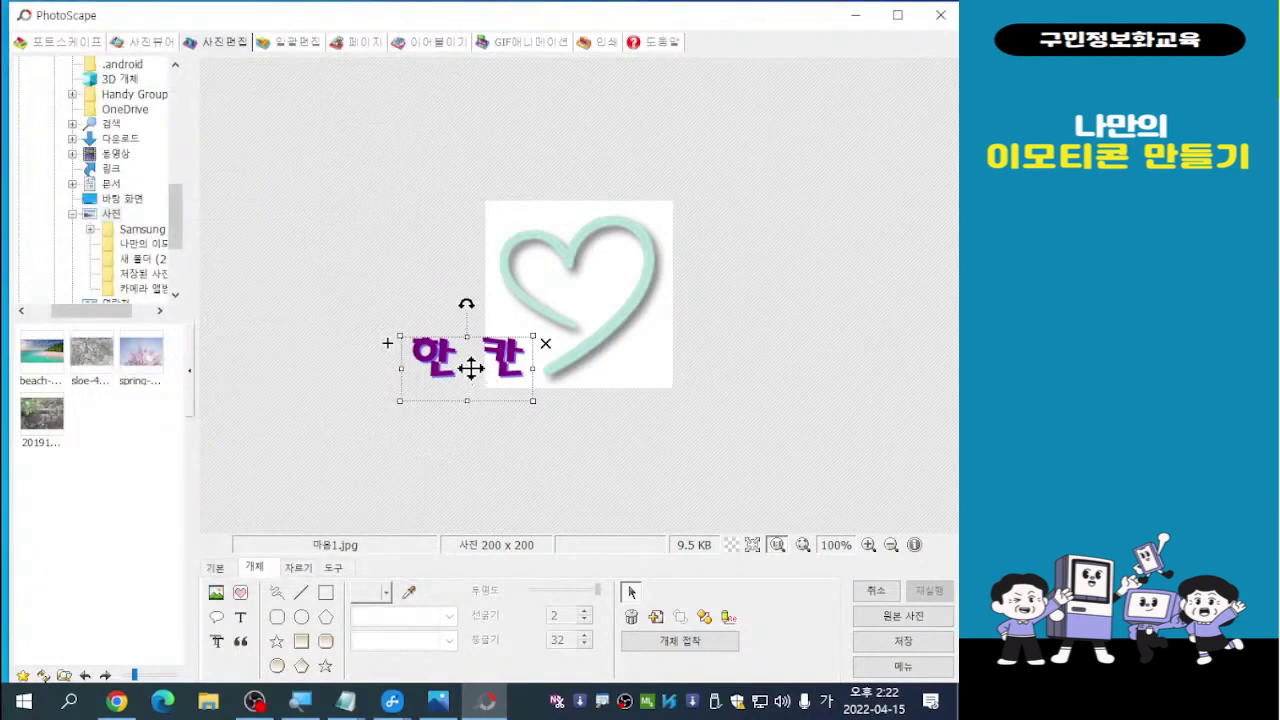
drag(471, 368, 577, 287)
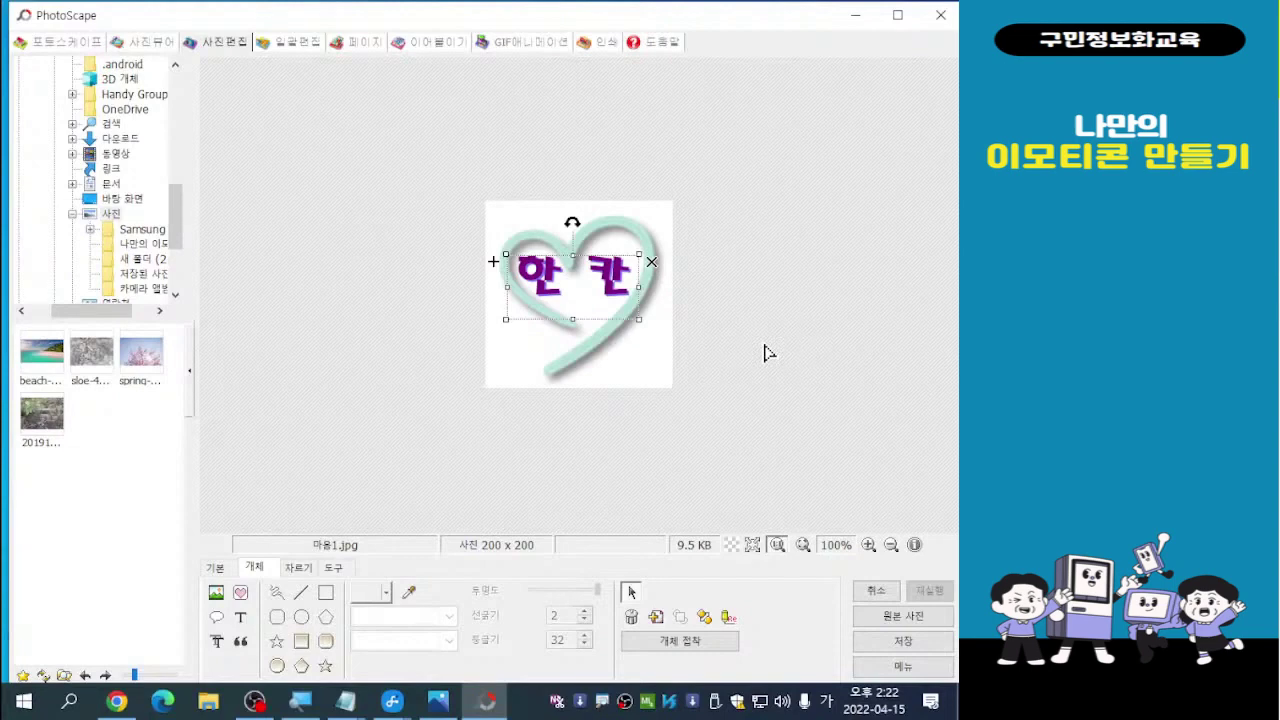
click(764, 353)
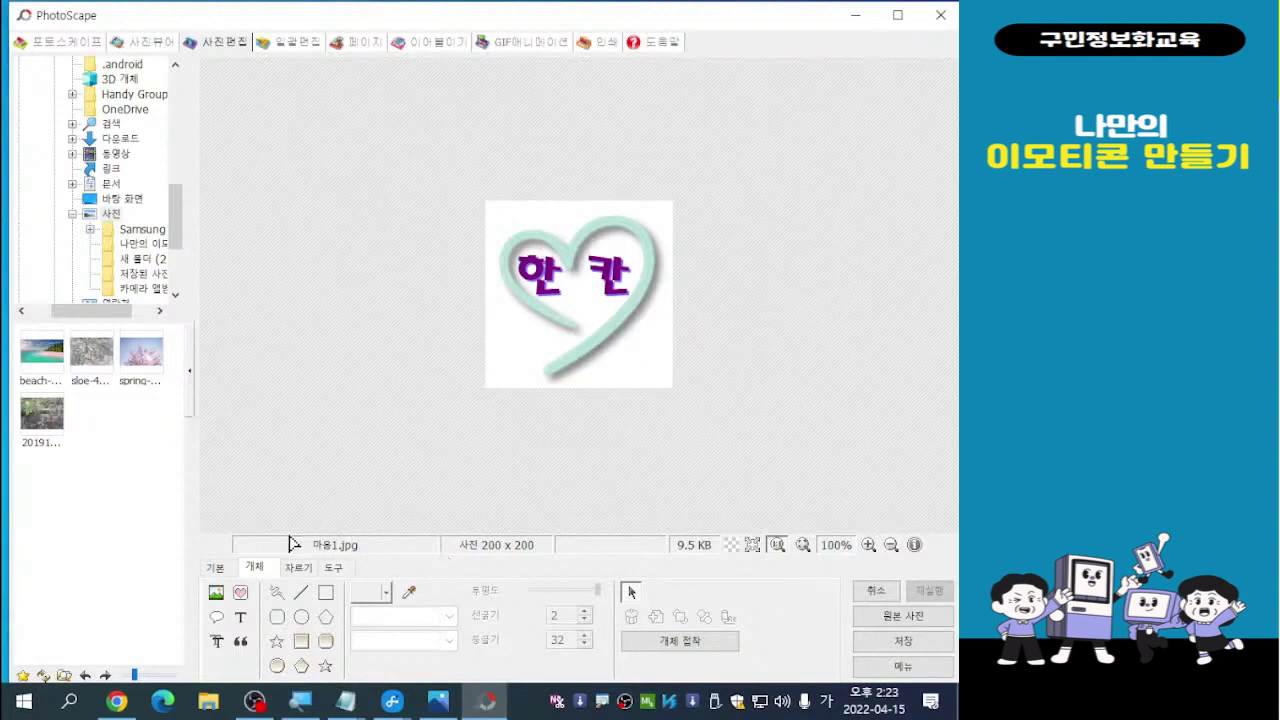
Insert the heart019 red-hearts icon from the 하트 icon category
click(242, 595)
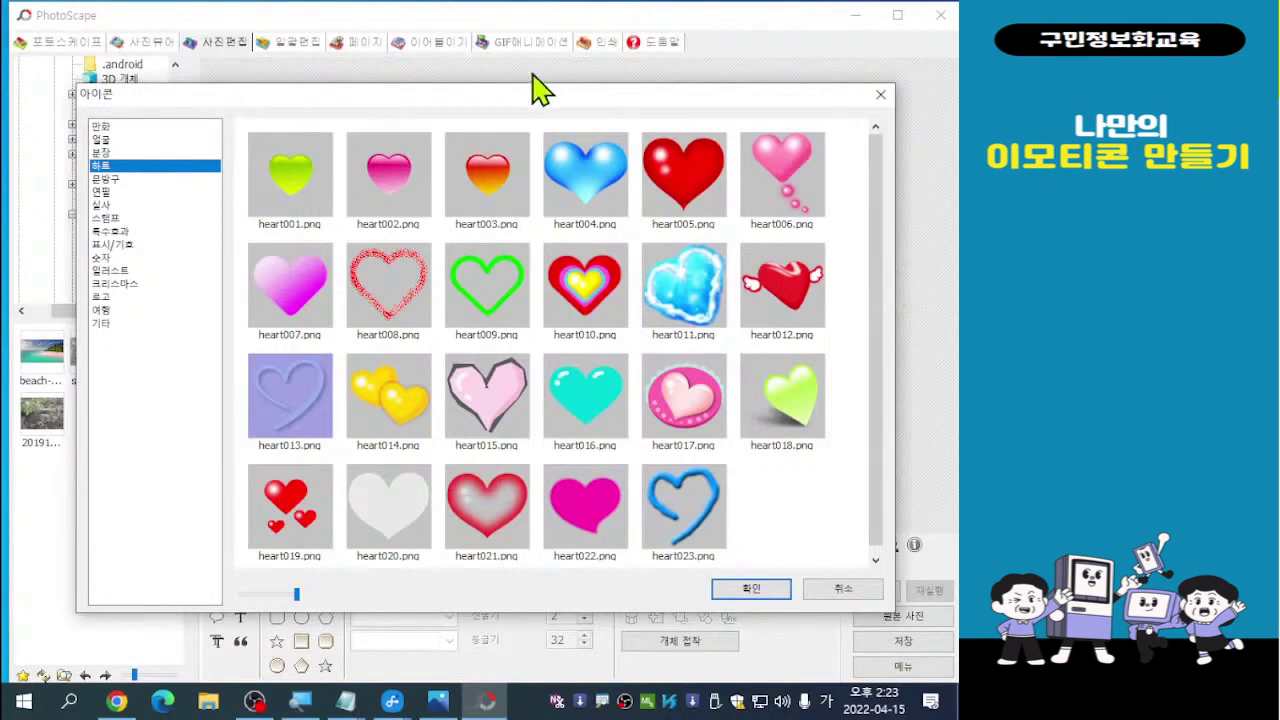
drag(528, 100, 464, 91)
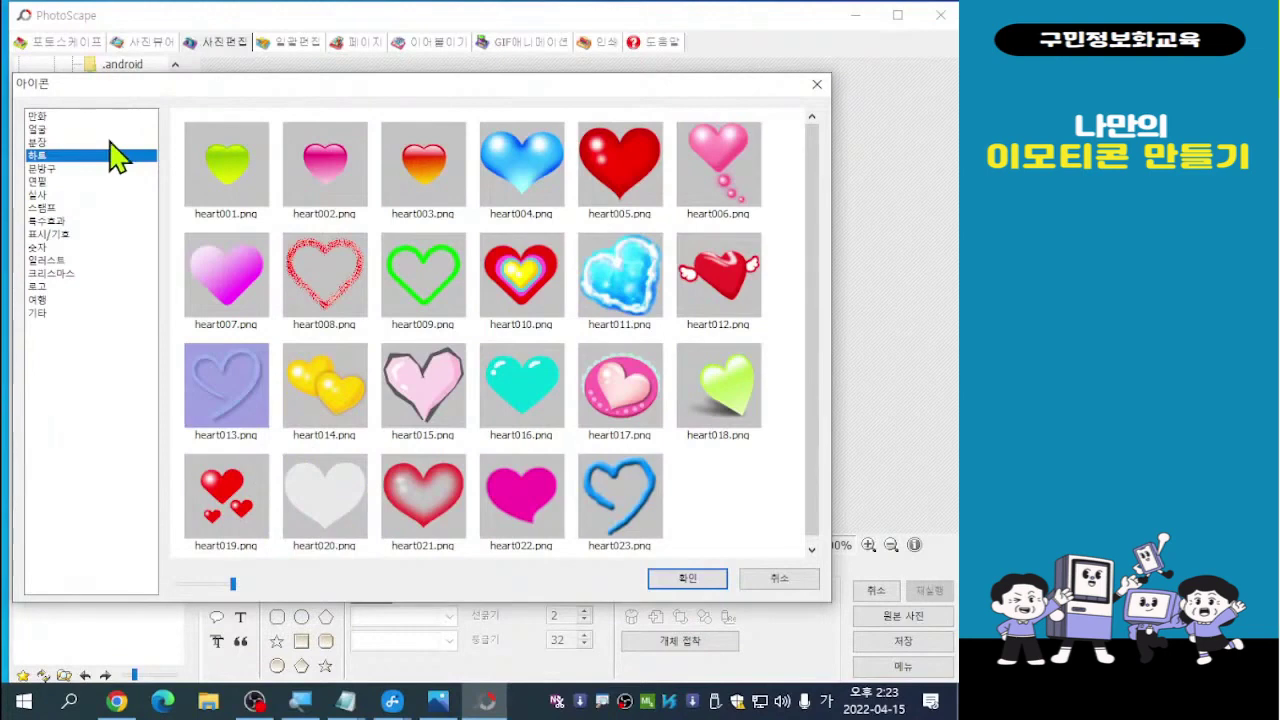
click(39, 182)
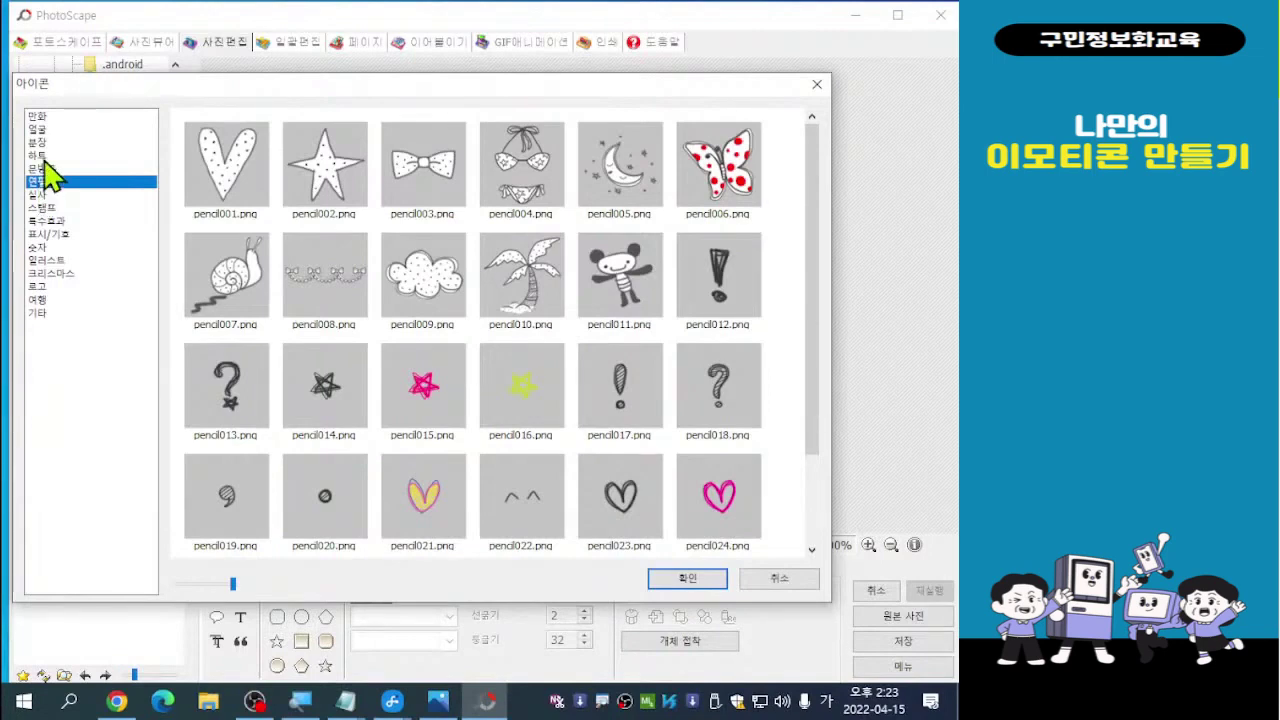
click(43, 157)
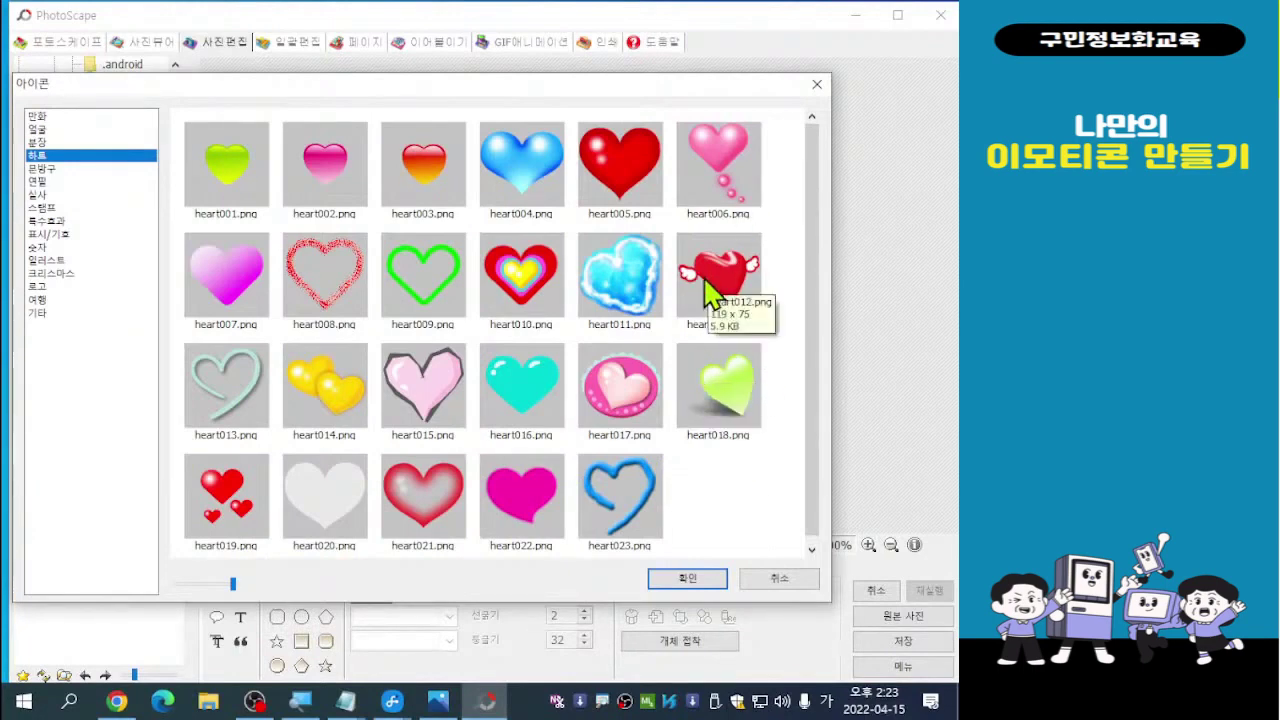
click(223, 506)
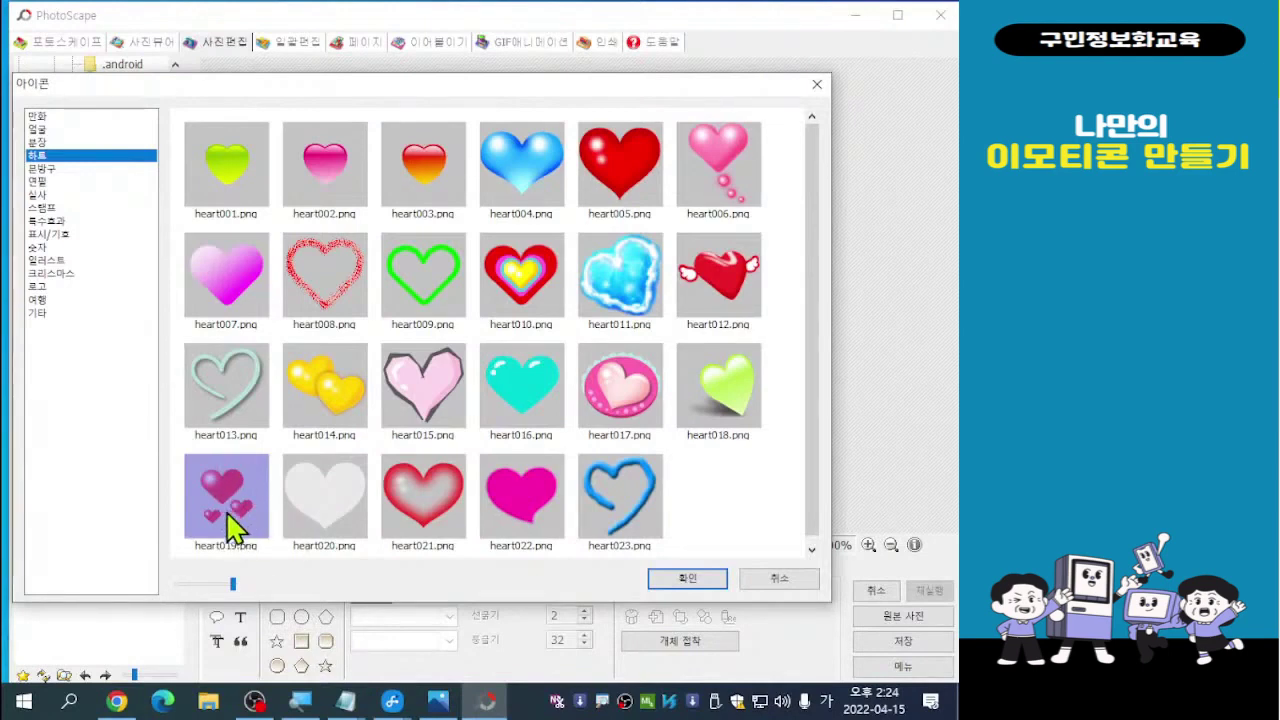
double_click(230, 520)
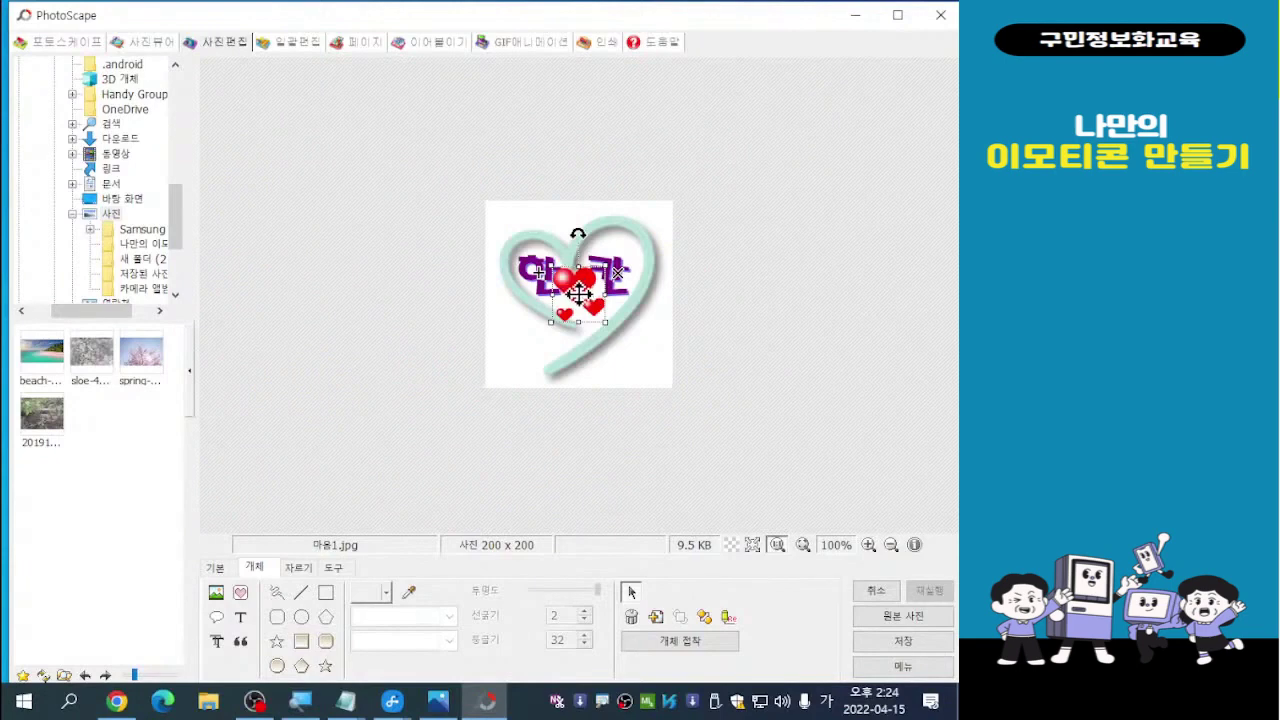
Move the red hearts to the mint heart's lower left, below 한 칸, tilted counterclockwise
drag(580, 291, 530, 347)
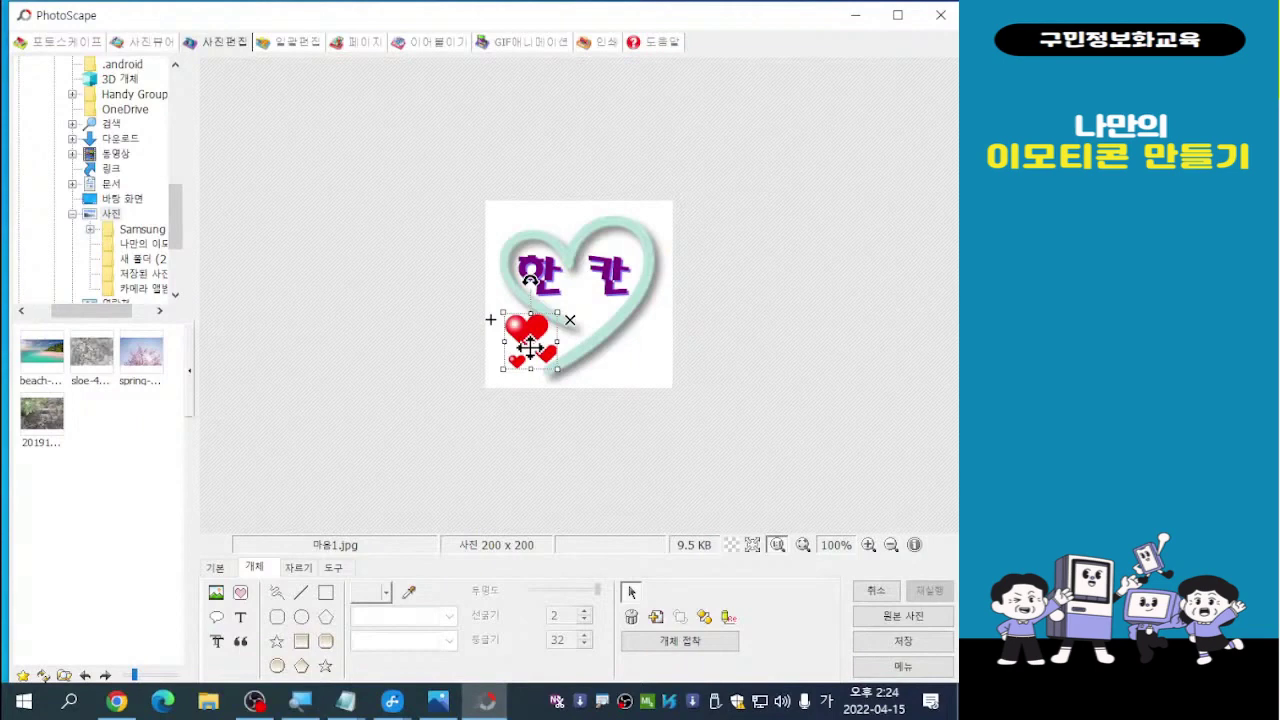
drag(530, 347, 520, 343)
key(ctrl)
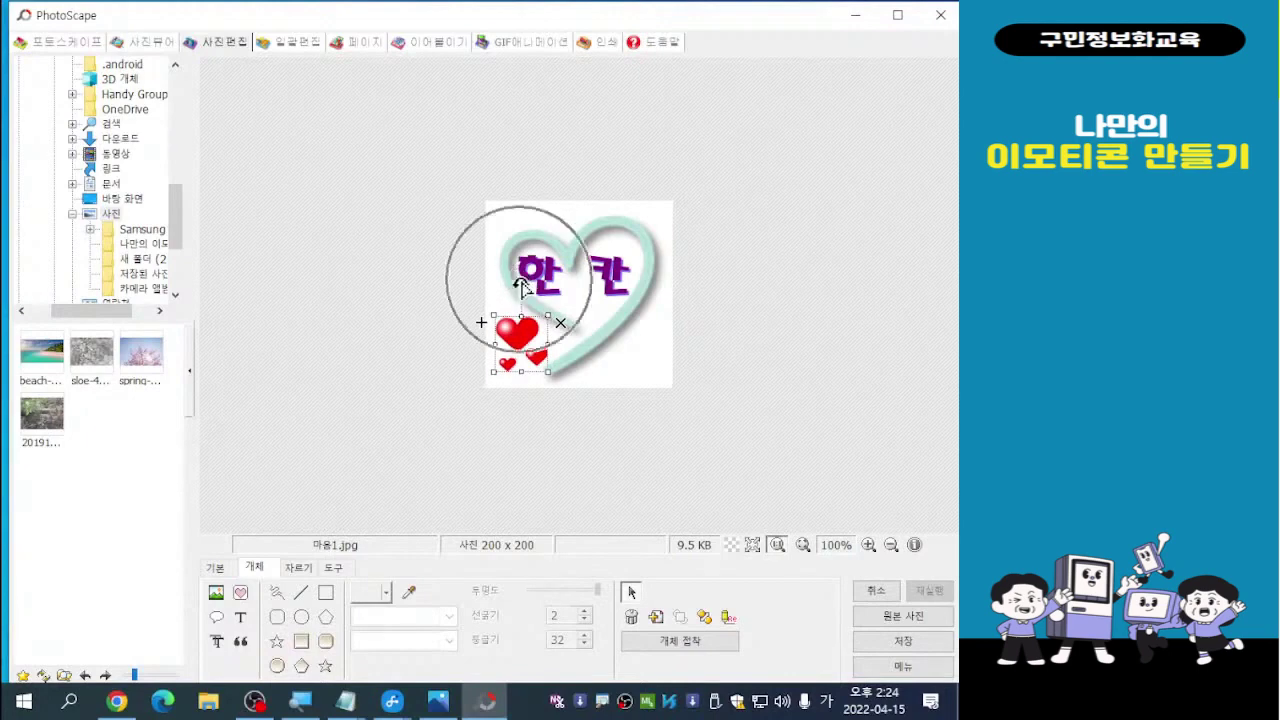
drag(521, 286, 495, 281)
drag(530, 355, 528, 349)
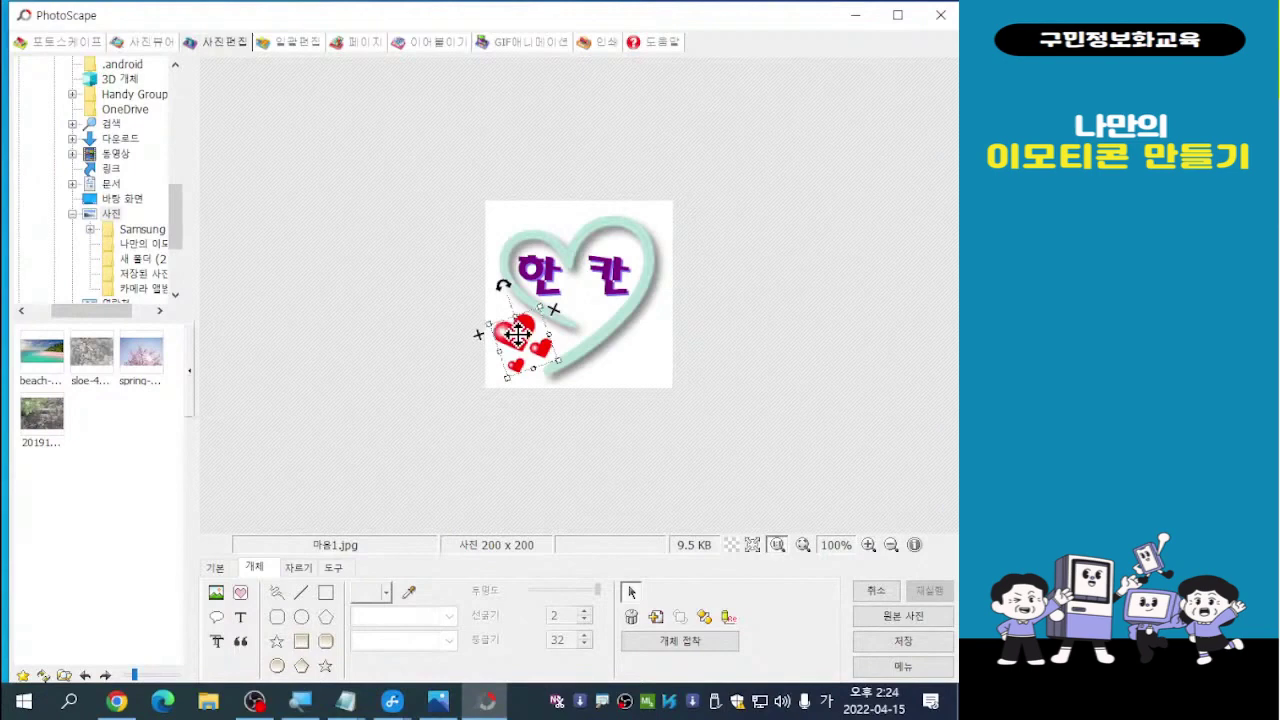
drag(518, 336, 520, 333)
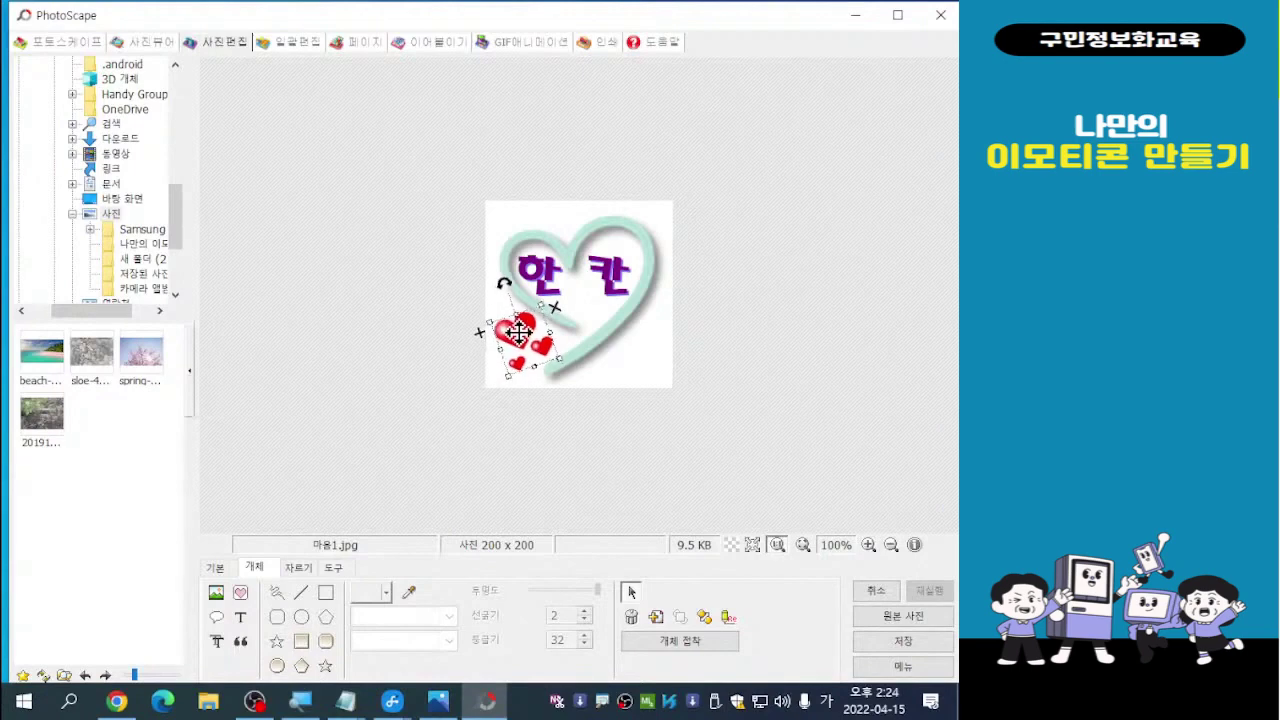
click(765, 348)
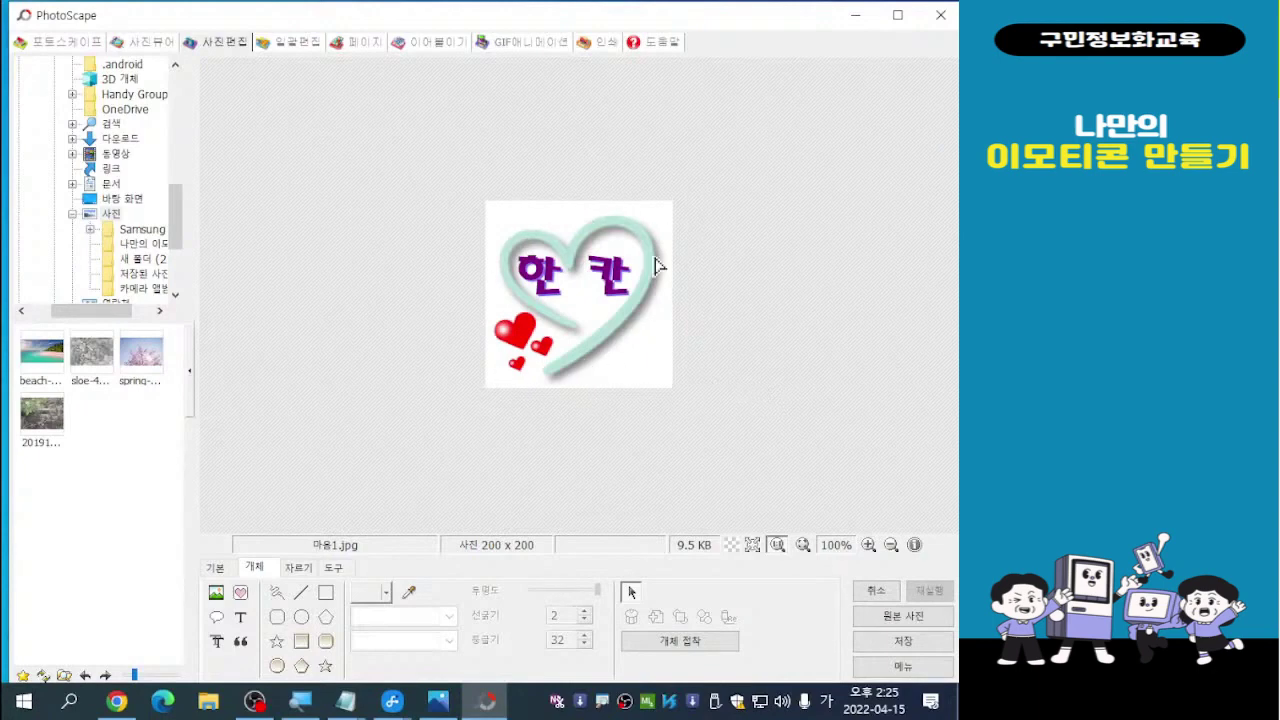
Save the 한 칸 red-hearts emoticon as a new JPG named 마음2 beside 마음1
click(893, 645)
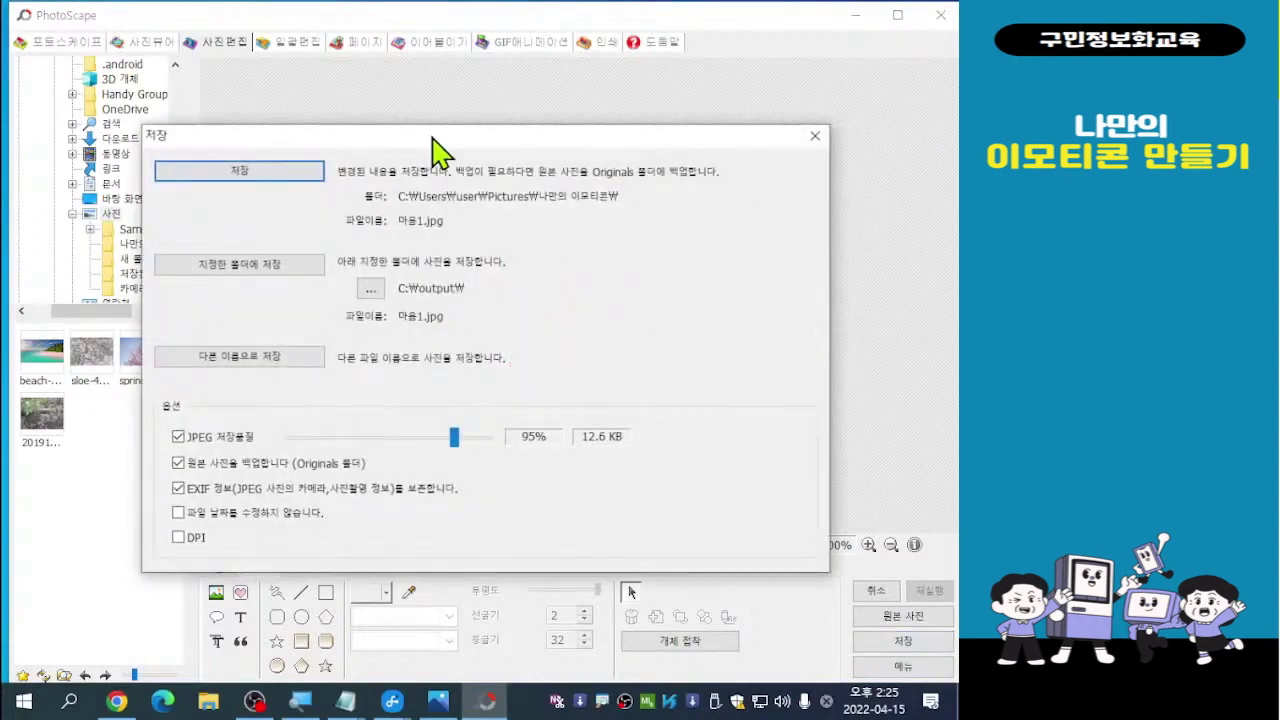
drag(433, 138, 497, 82)
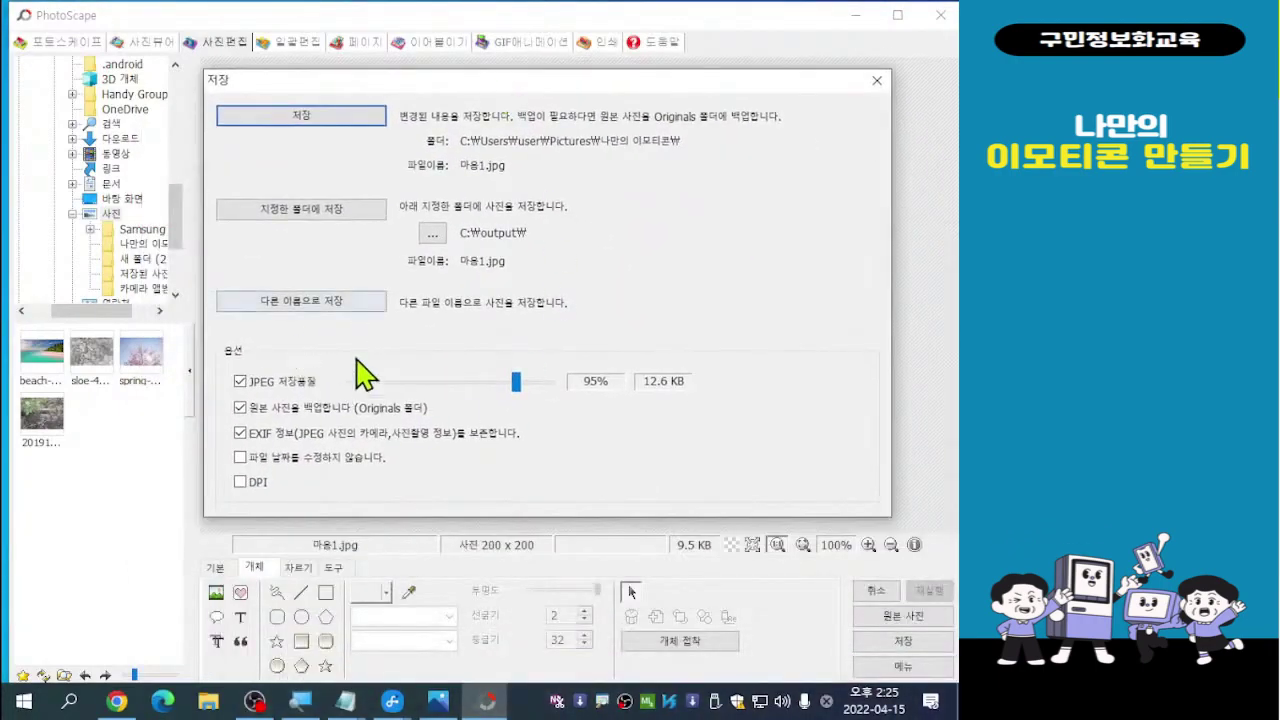
click(327, 306)
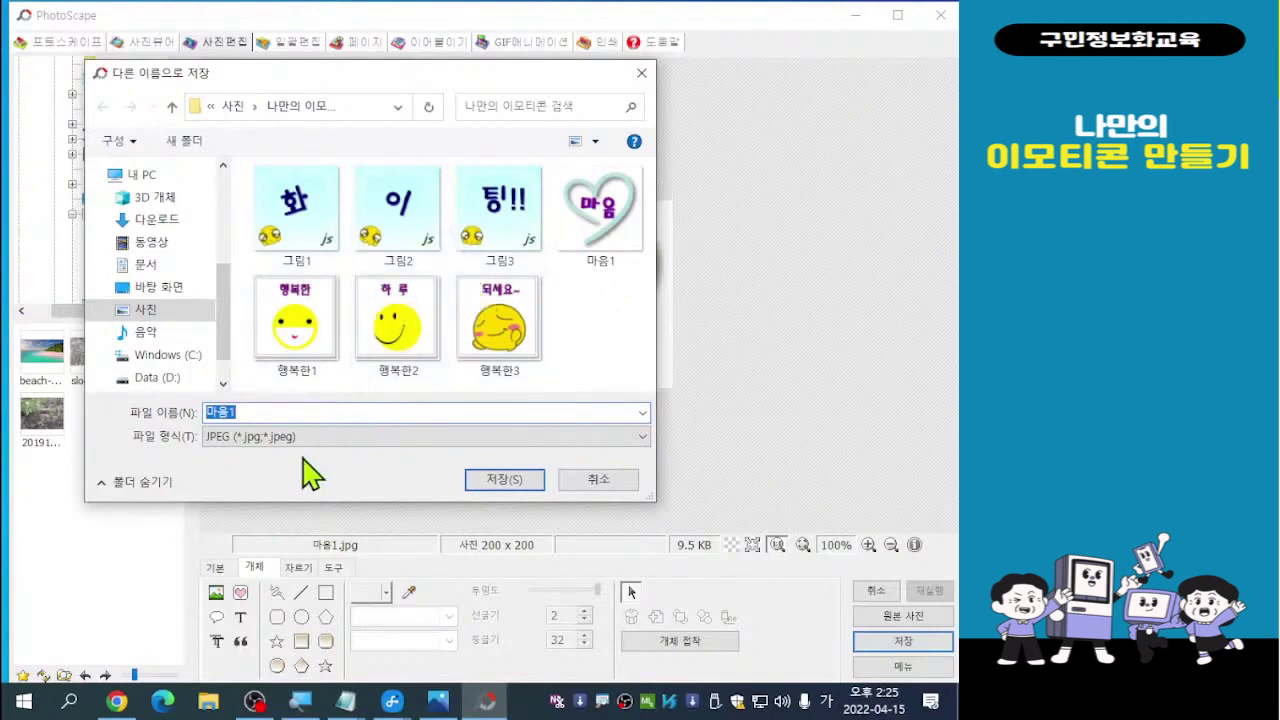
click(248, 410)
key(BackSpace)
text(2)
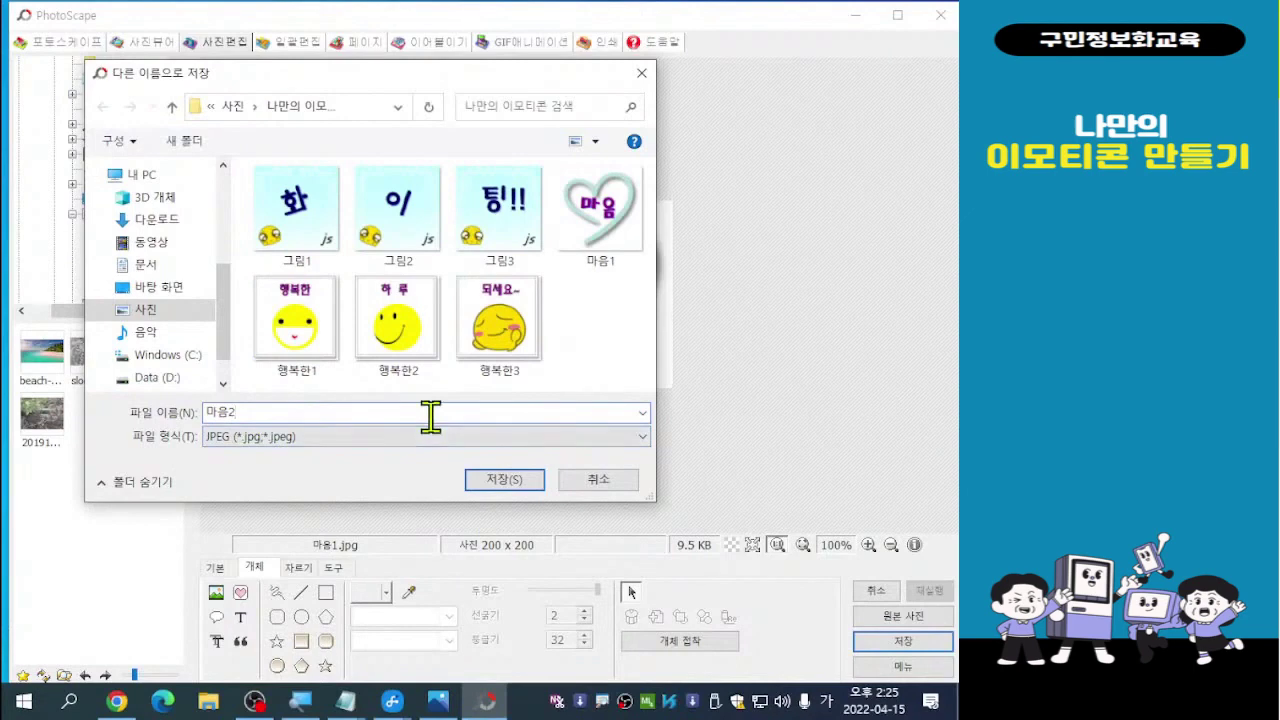
click(508, 480)
click(507, 480)
click(516, 485)
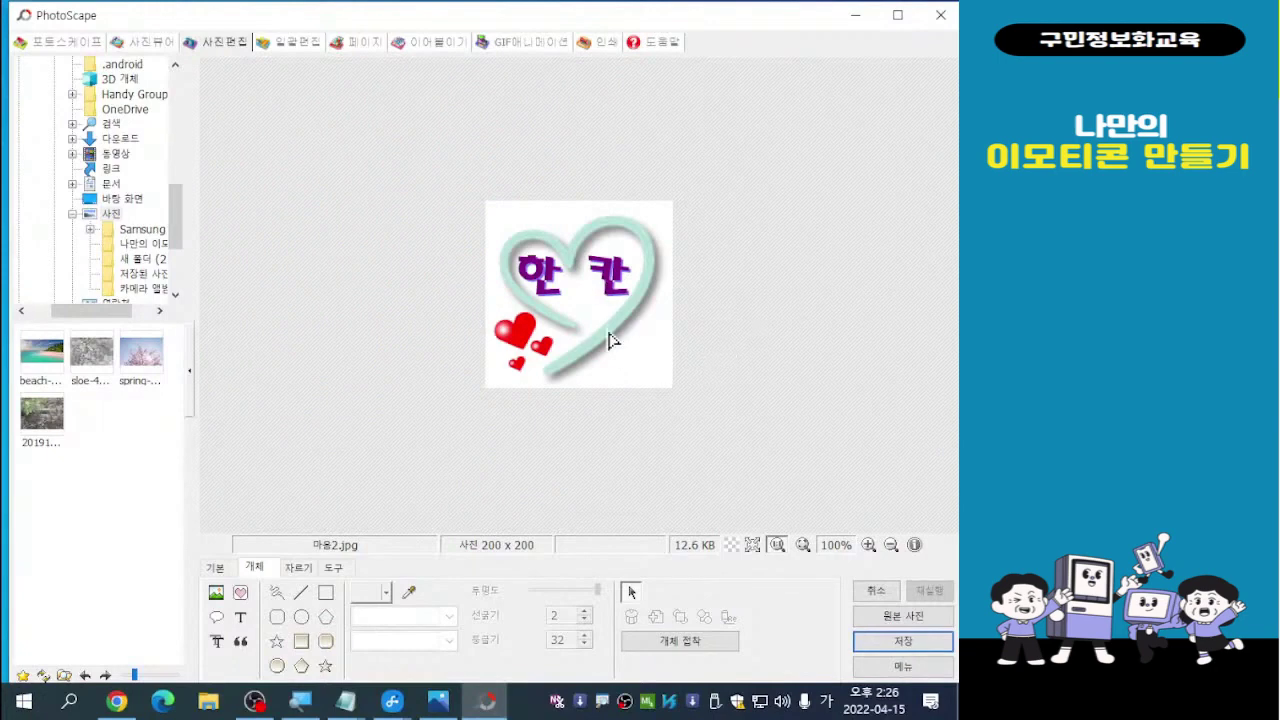
Drag the purple 한 칸 text off the picture to the right
click(605, 273)
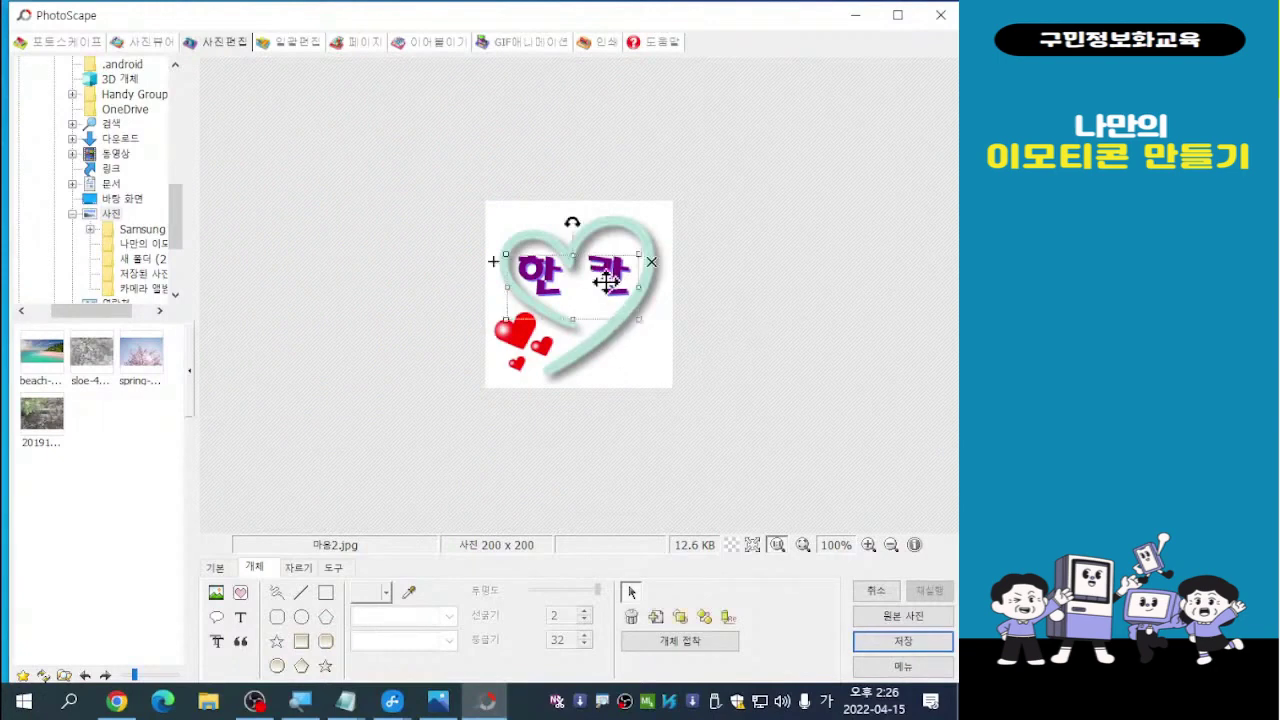
drag(605, 273, 775, 315)
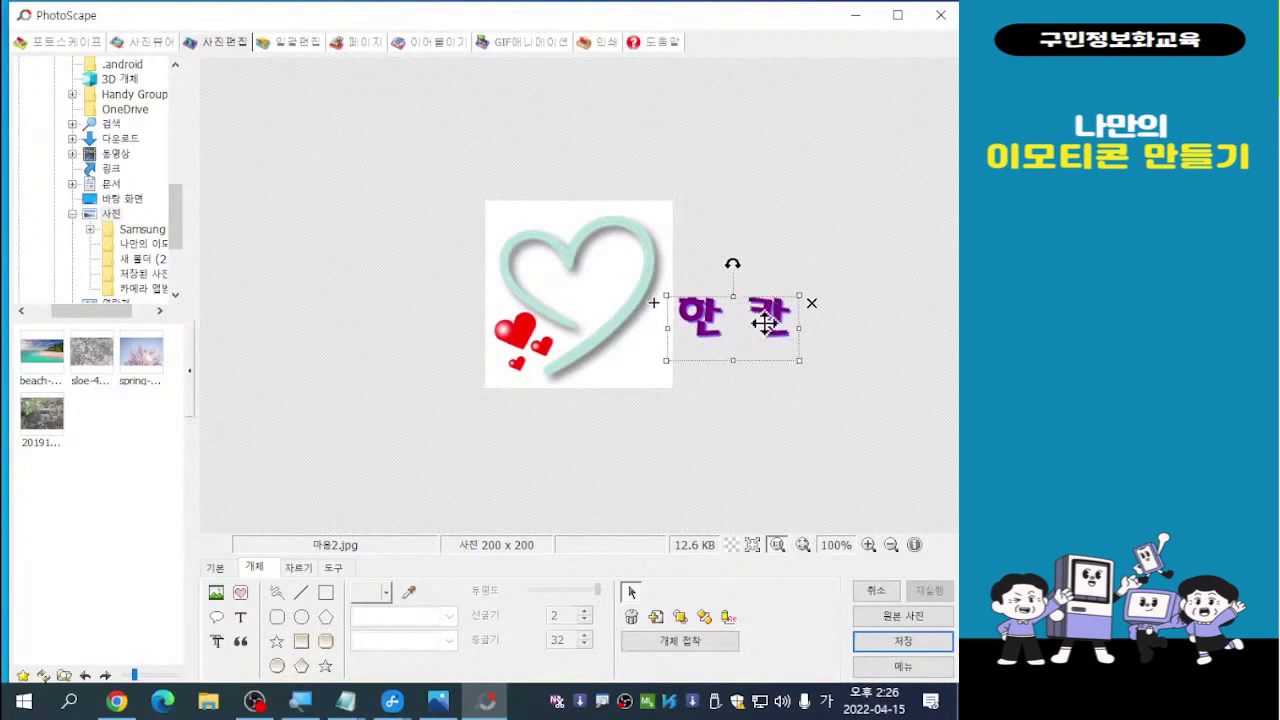
Change the purple text from 한 칸 to 분 양 and centre it inside the mint heart
double_click(770, 333)
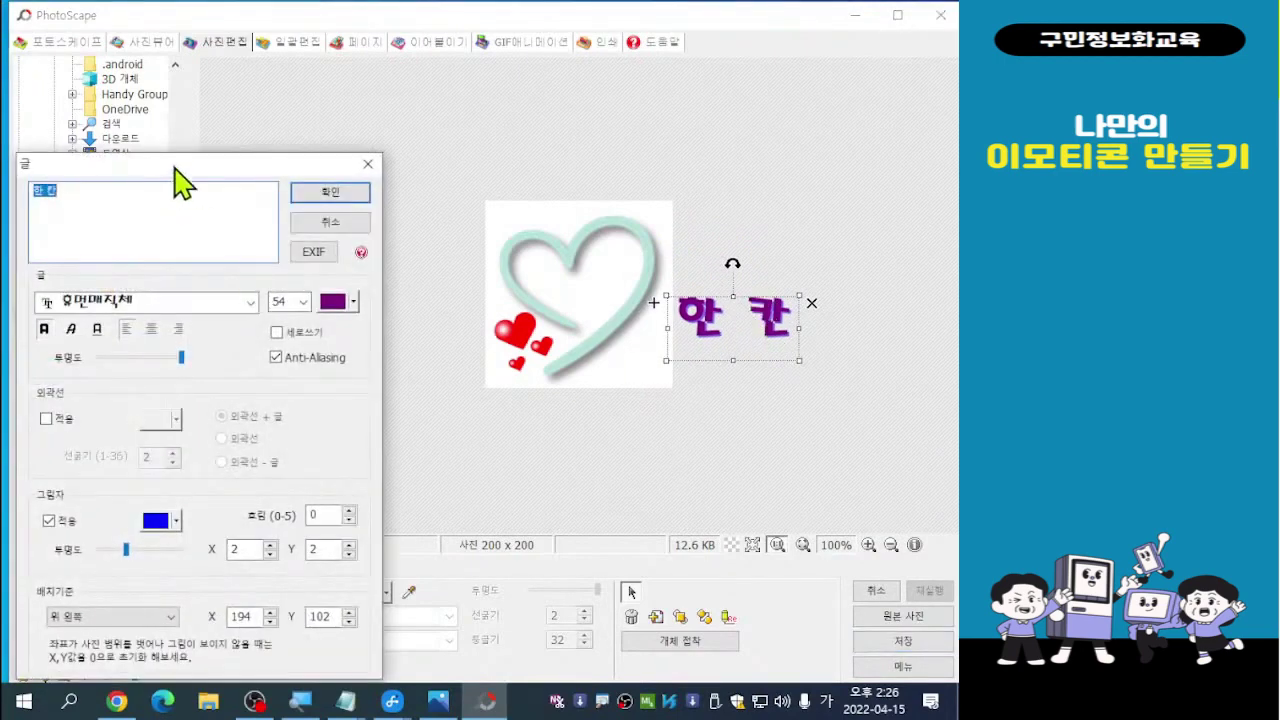
drag(188, 180, 248, 110)
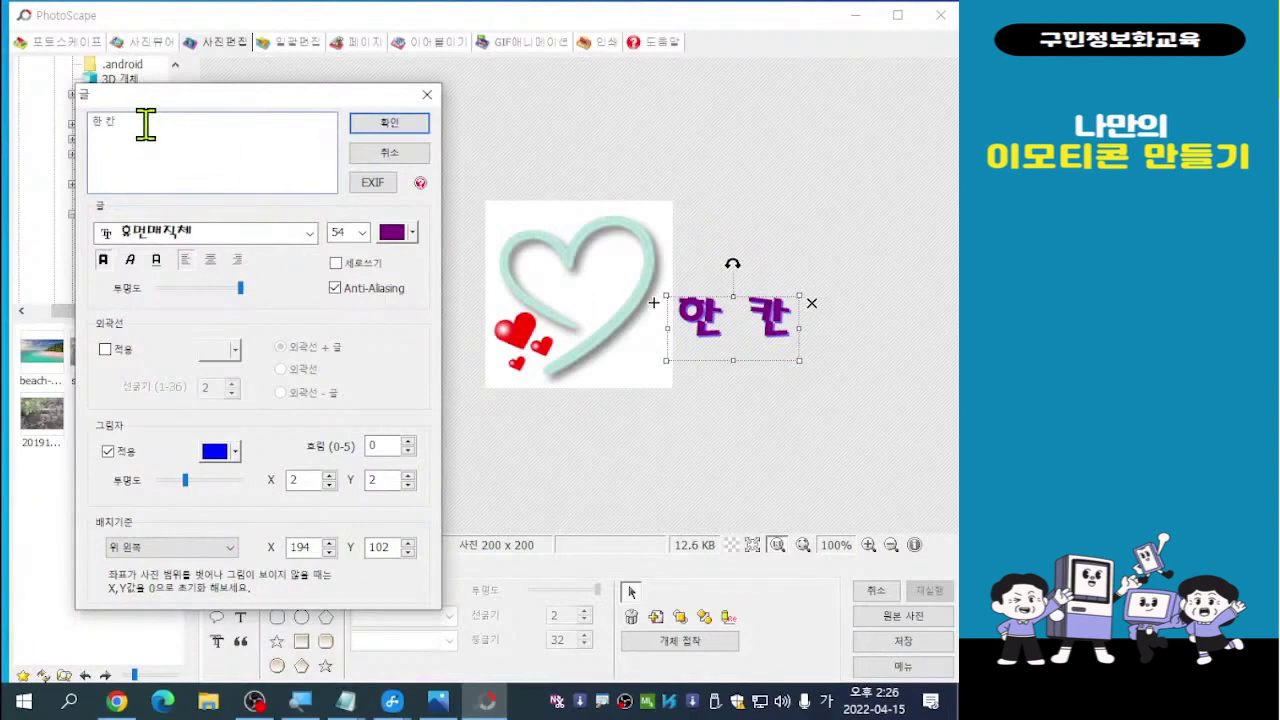
key(BackSpace)
key(BackSpace)
key(BackSpace)
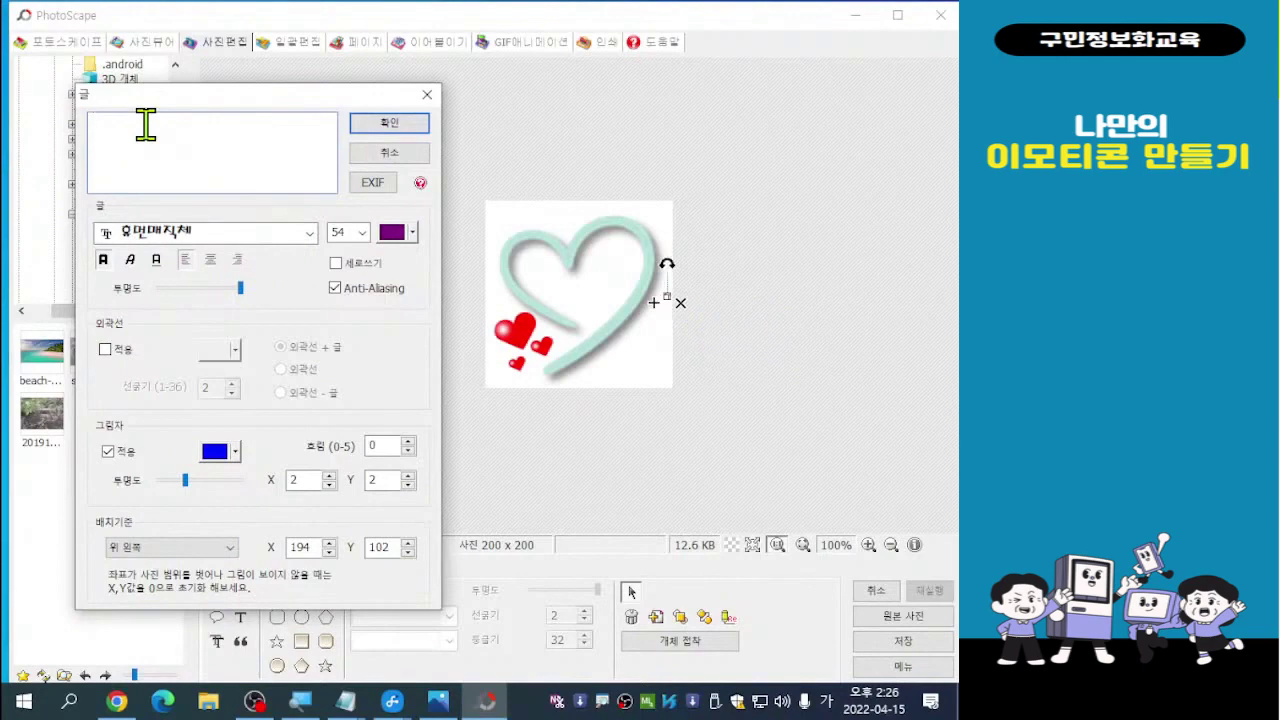
text(분 양)
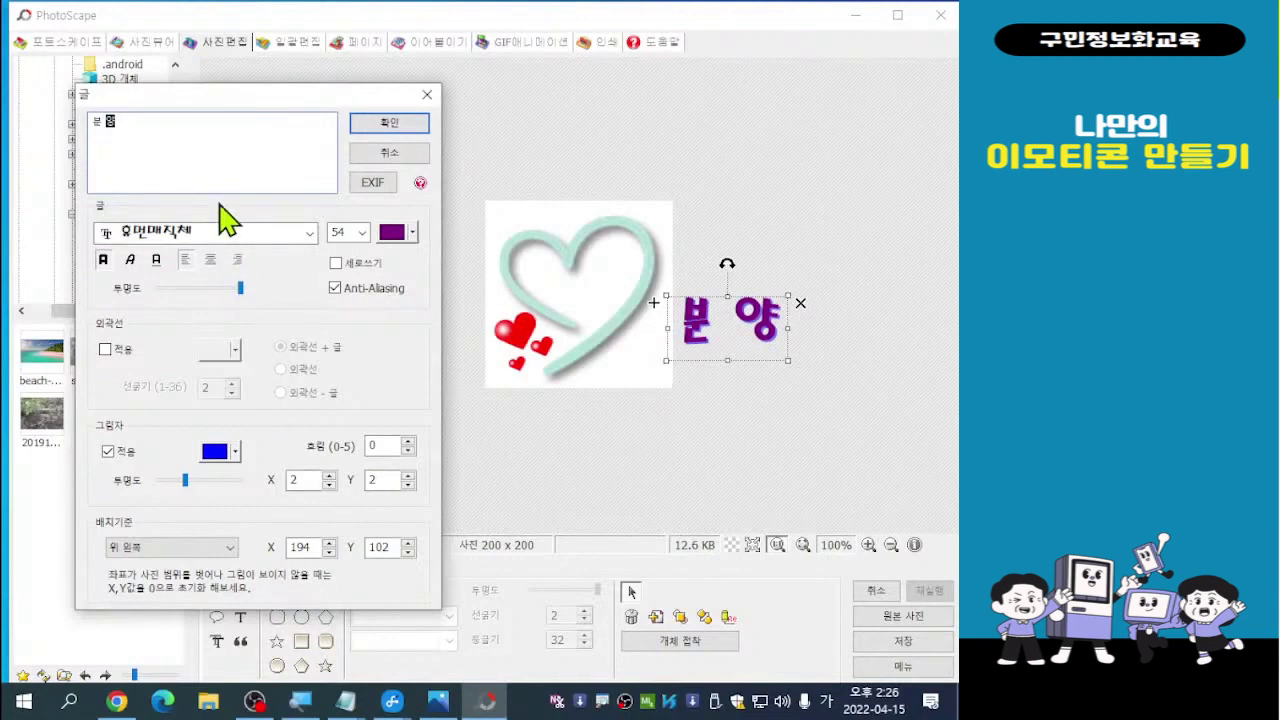
click(393, 127)
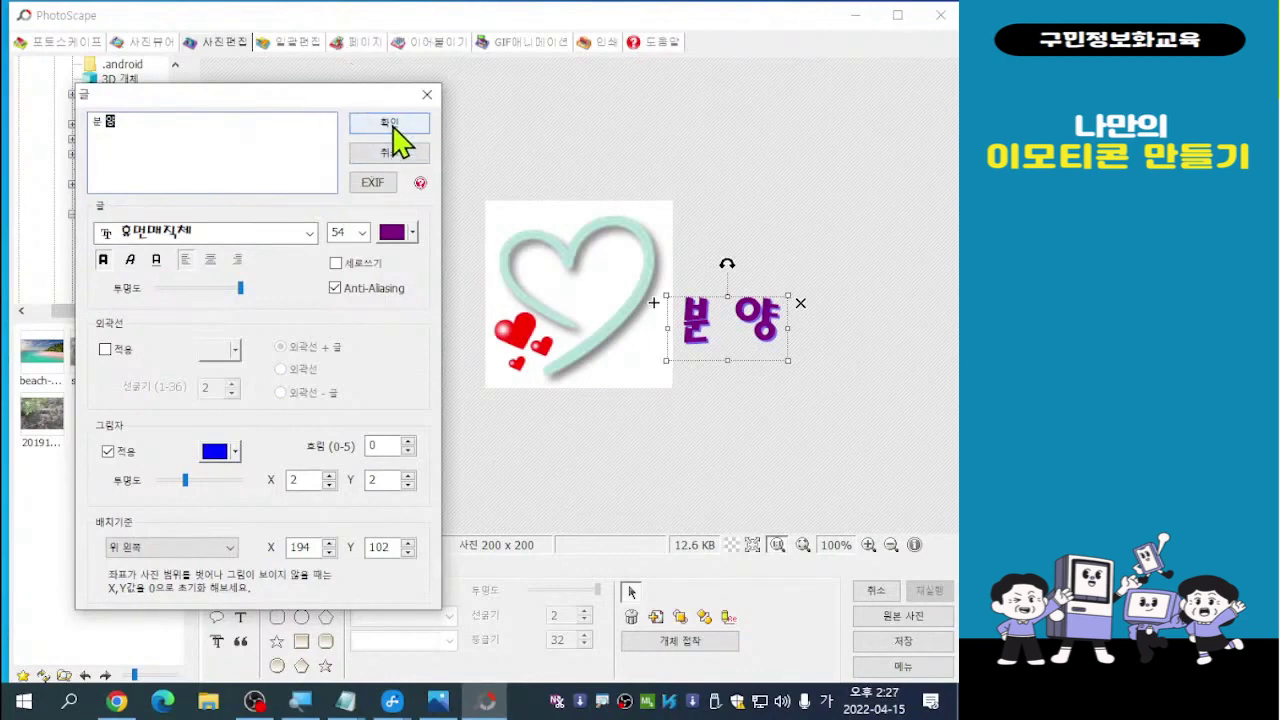
click(393, 128)
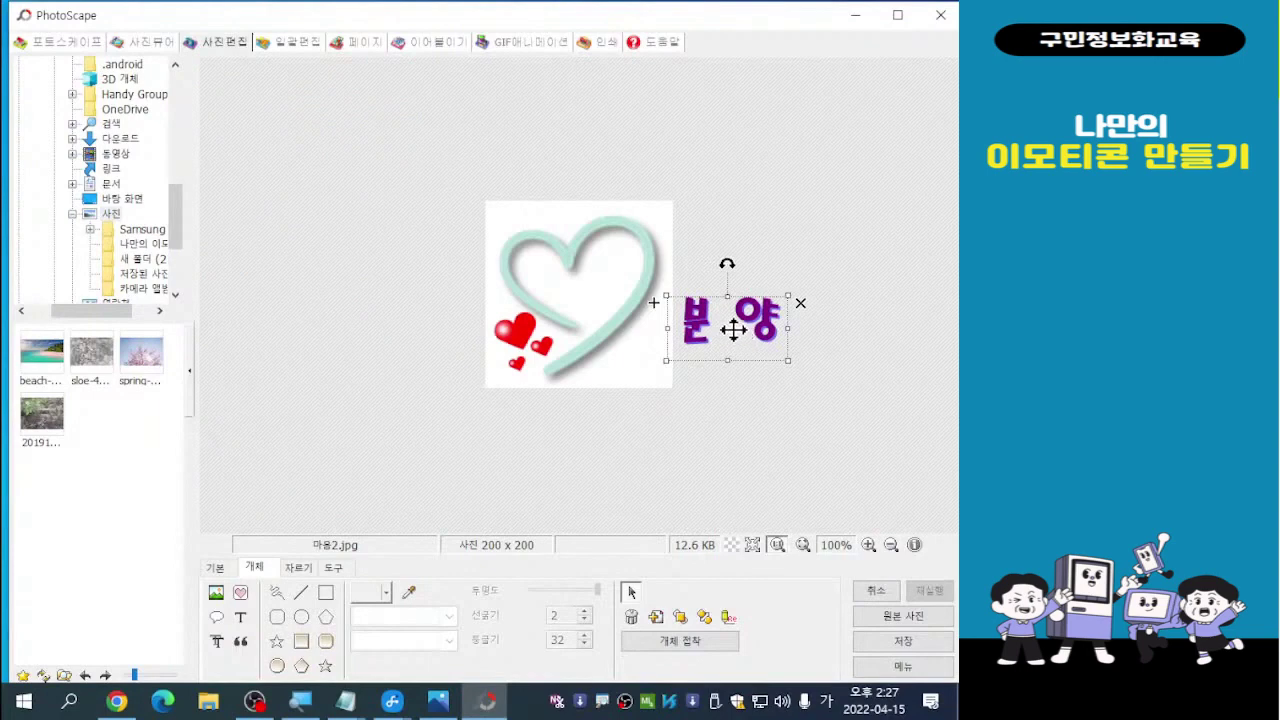
drag(731, 331, 583, 286)
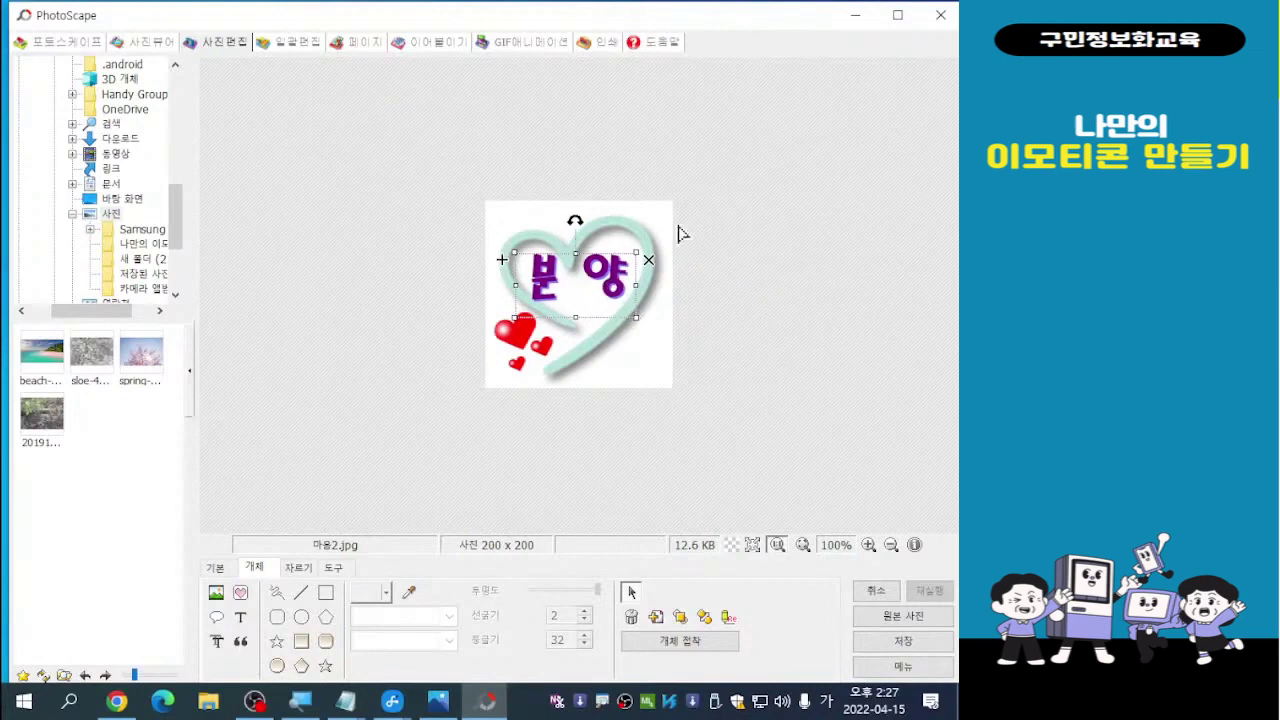
Deselect the text and drag the red hearts cluster off the image to the left
click(740, 333)
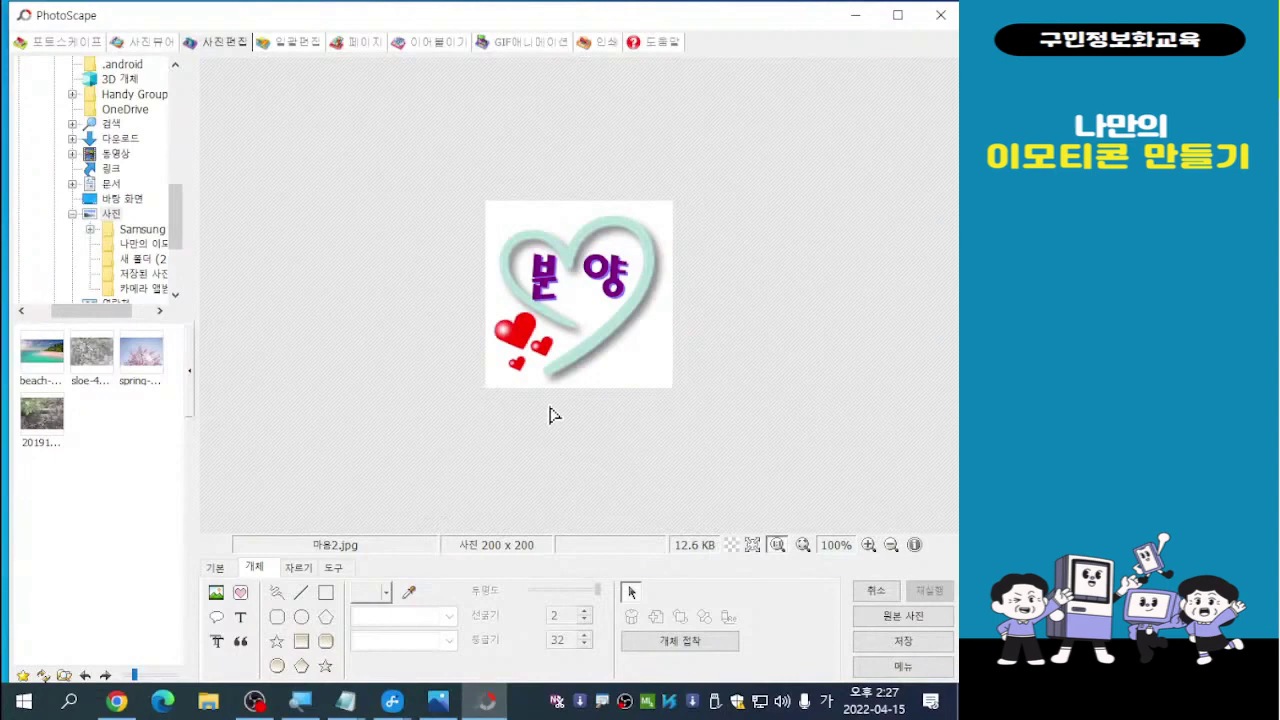
click(519, 354)
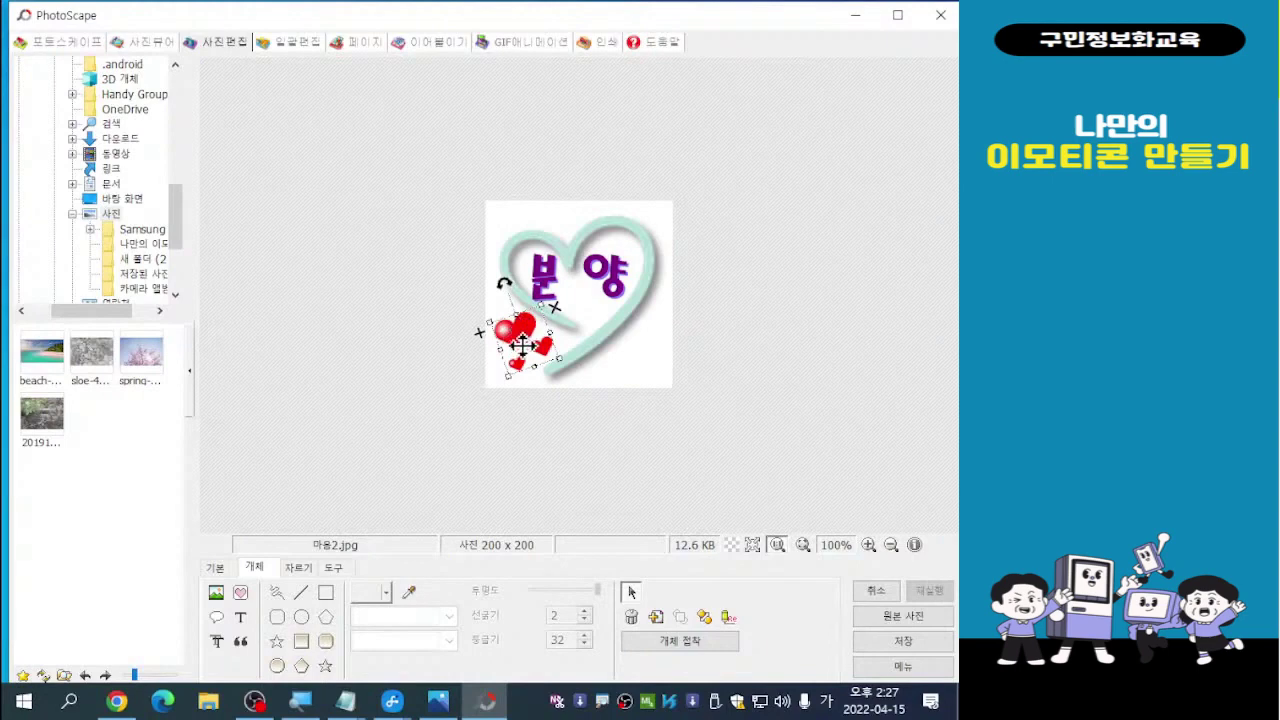
drag(517, 340, 378, 345)
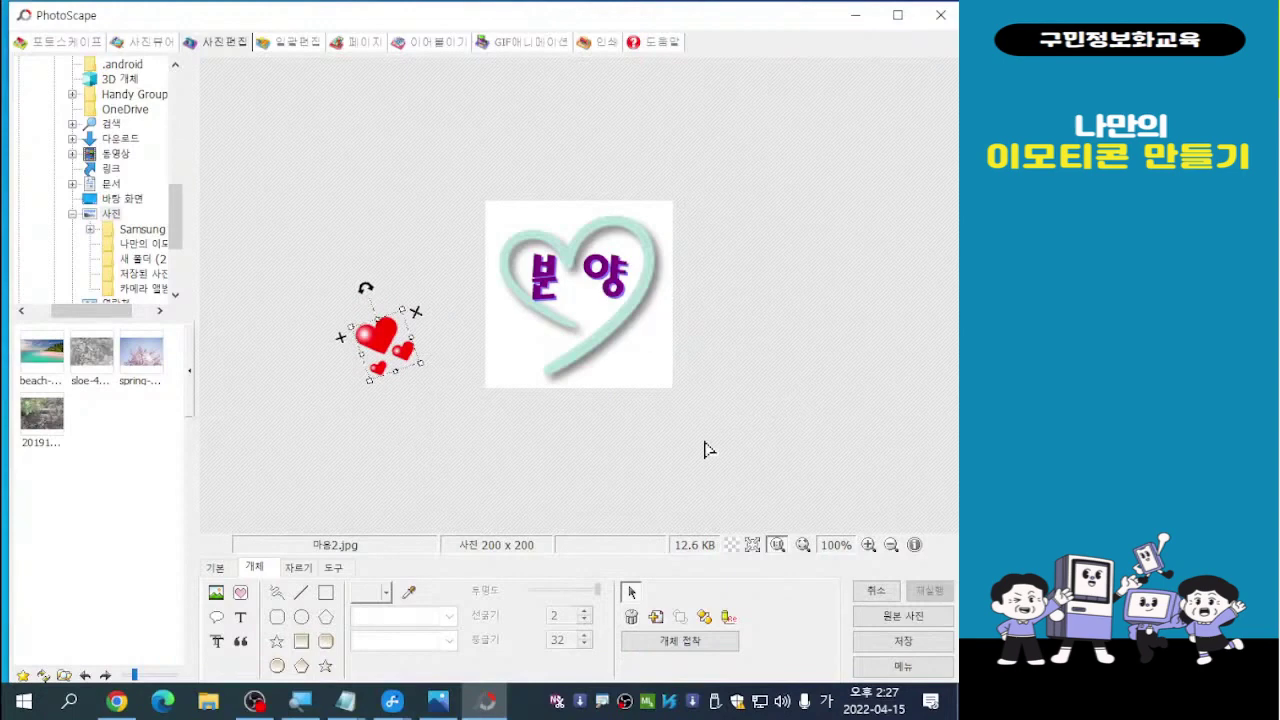
click(903, 643)
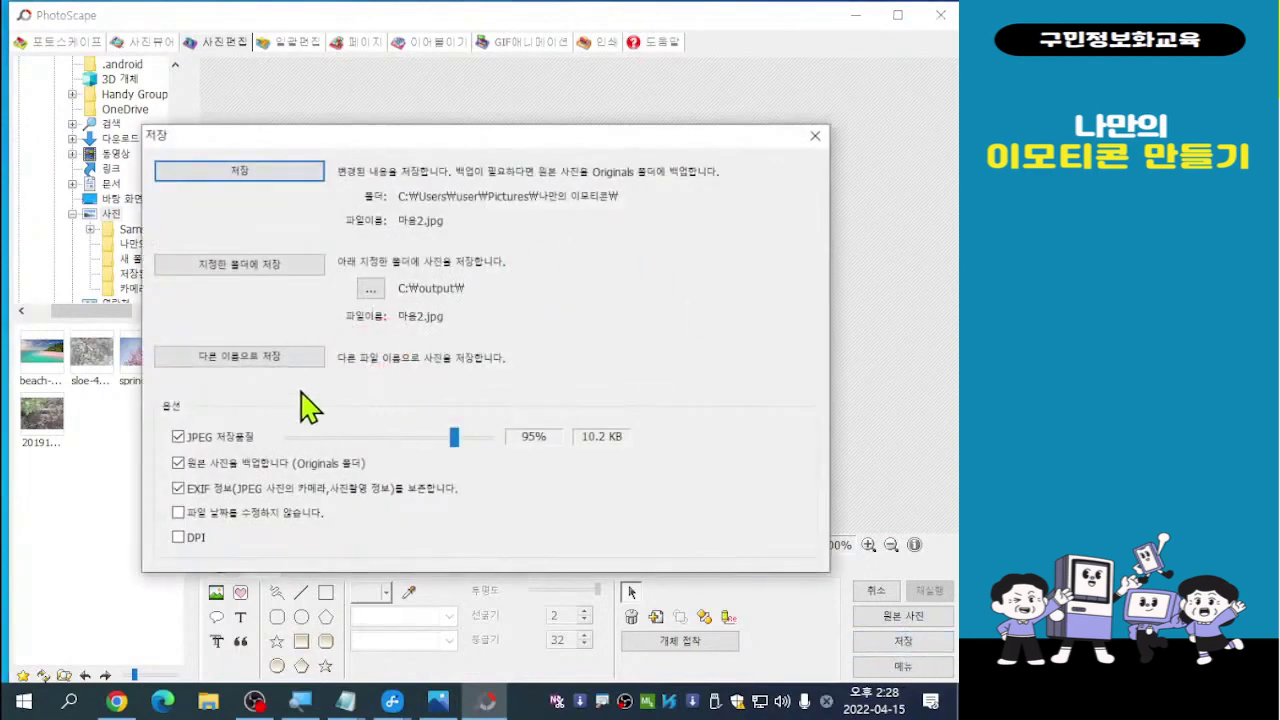
click(253, 362)
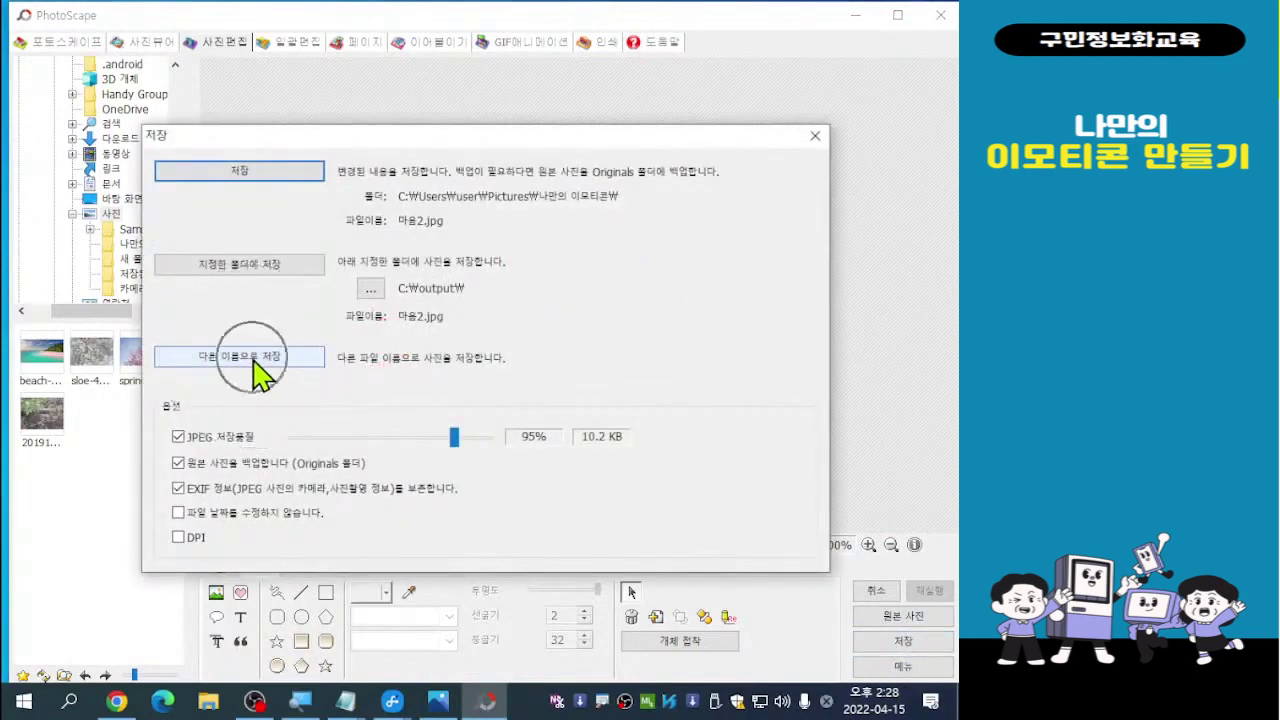
click(253, 363)
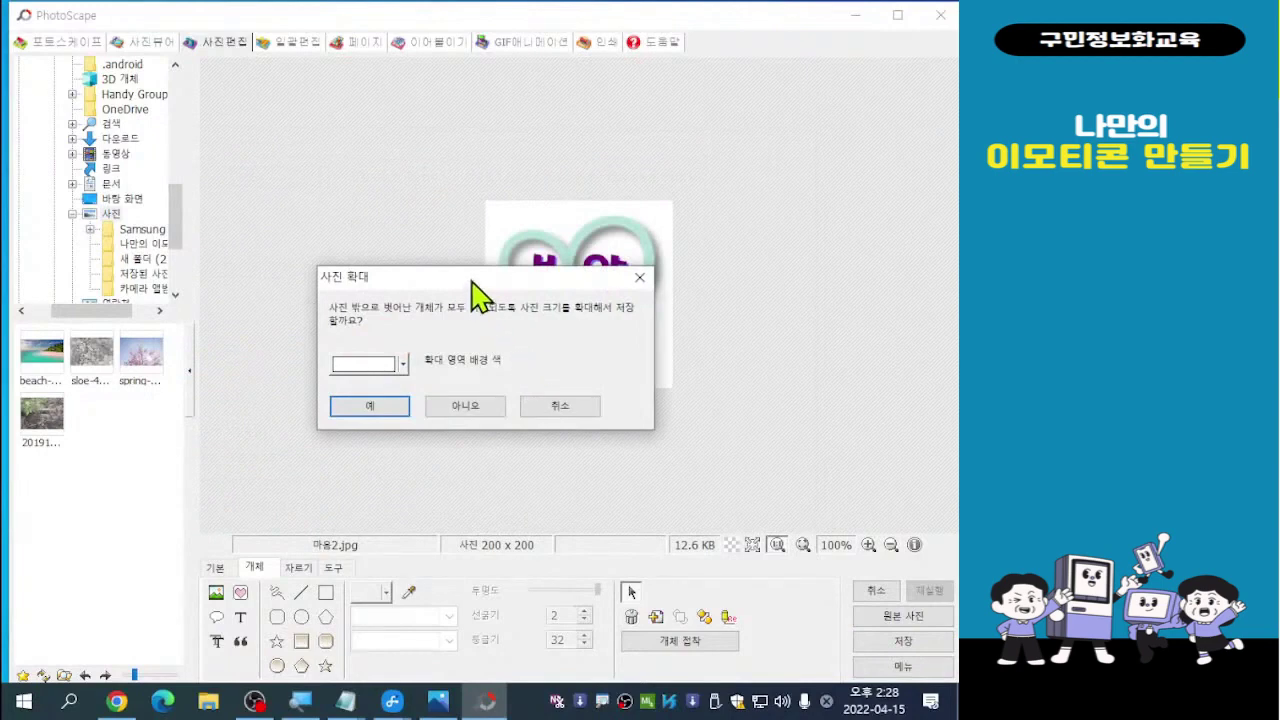
drag(473, 280, 602, 399)
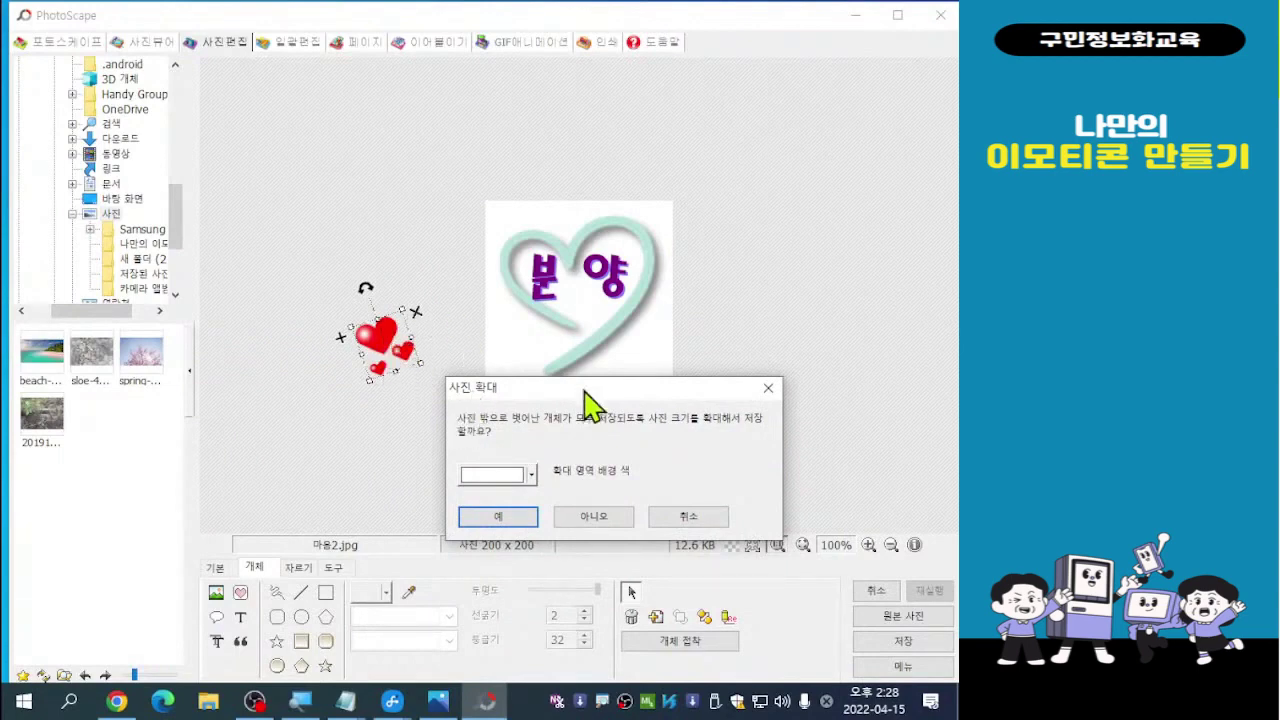
click(684, 518)
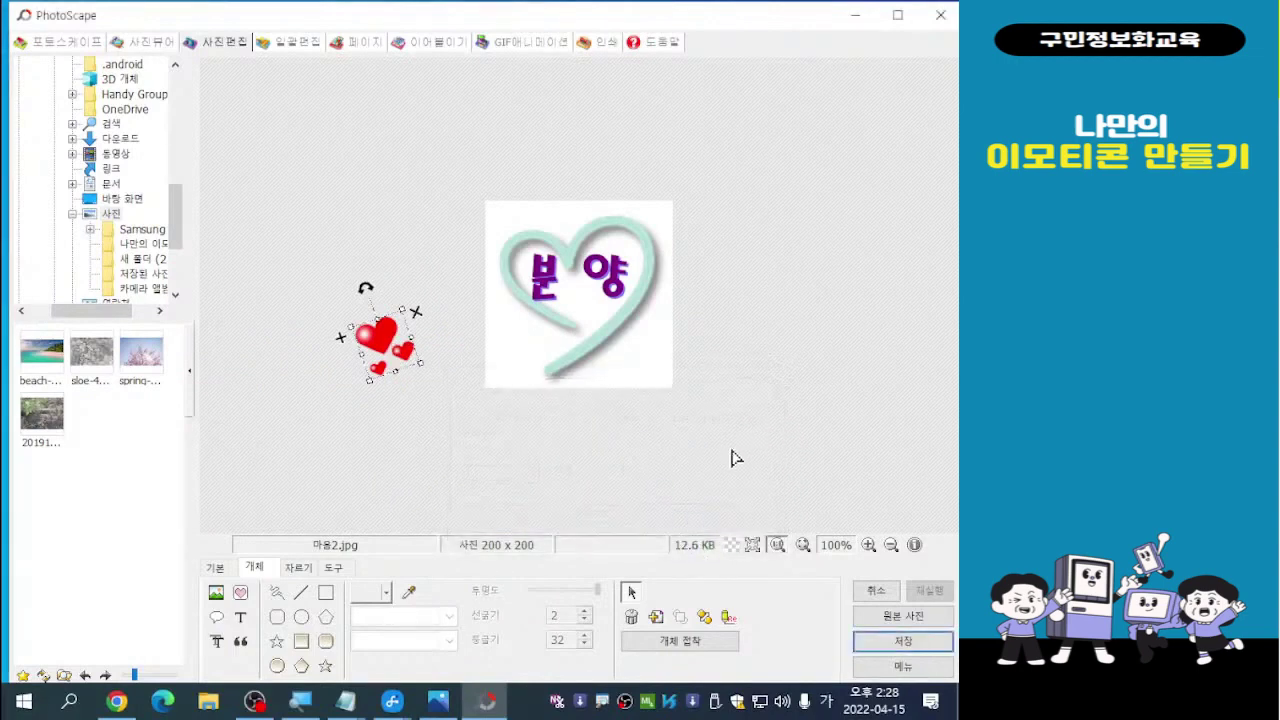
Place the red hearts at the mint heart's lower right and tilt them clockwise
drag(384, 340, 630, 344)
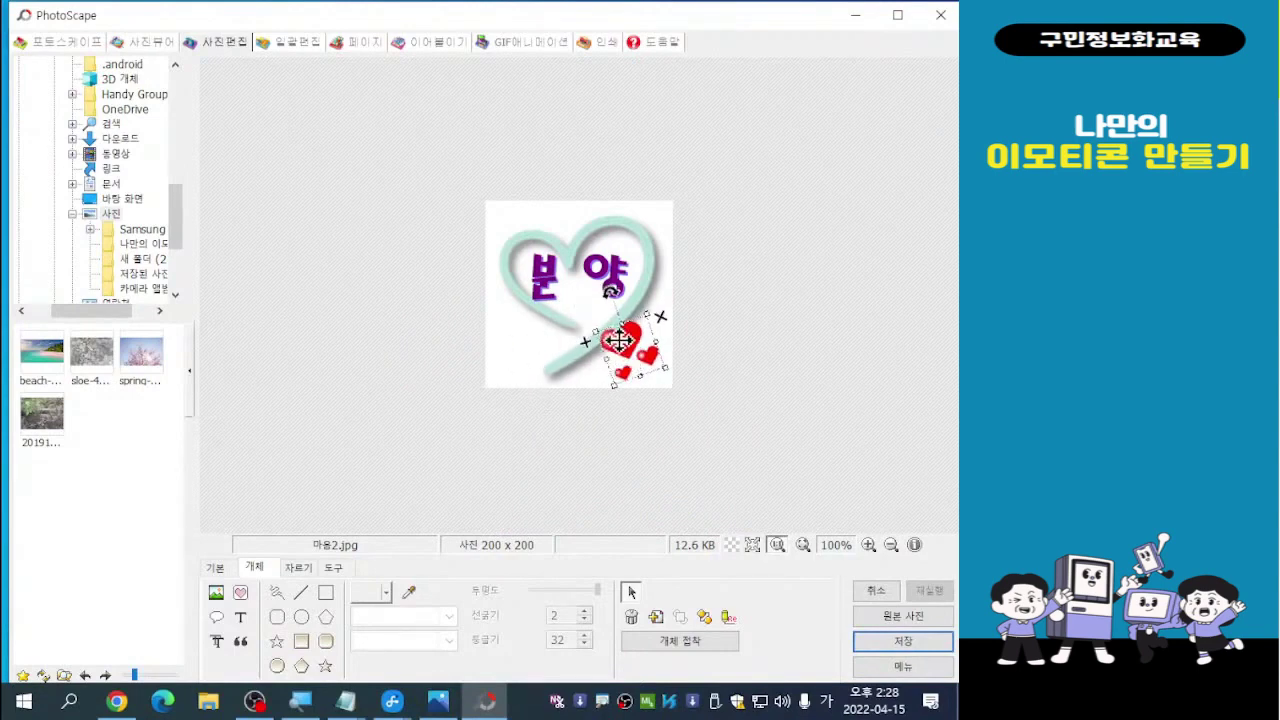
drag(621, 346, 618, 343)
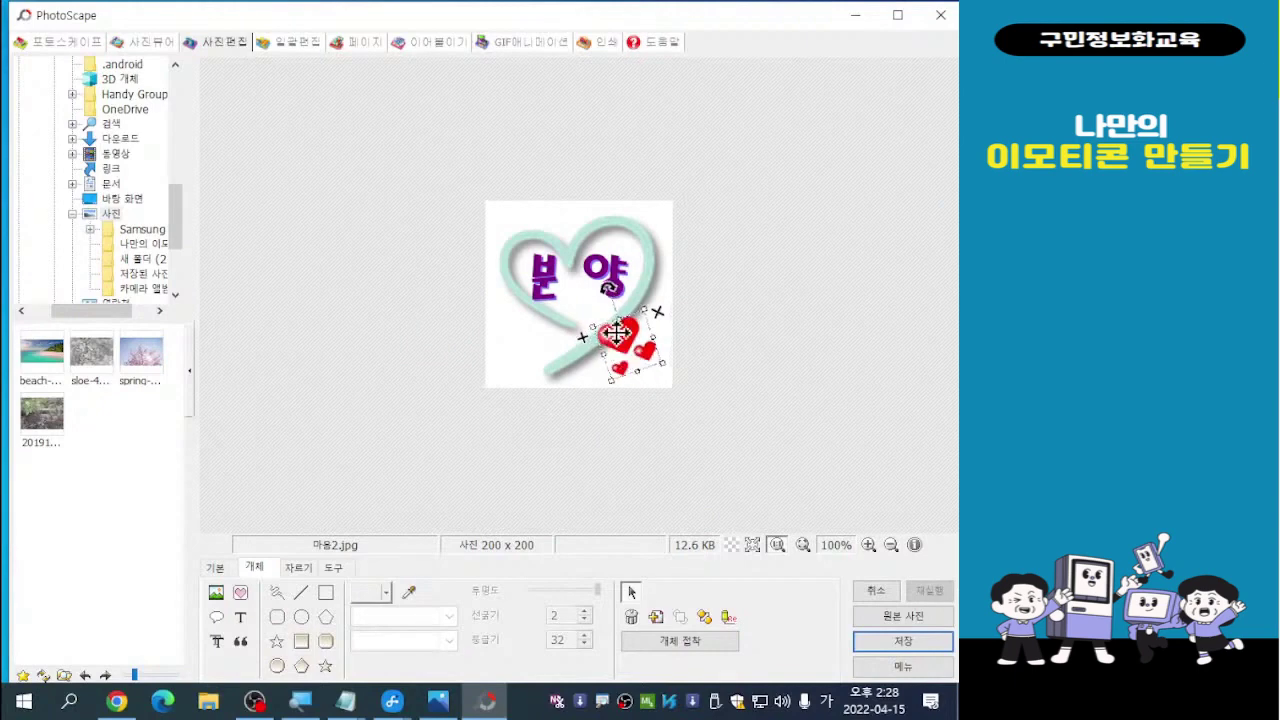
mouse_move(626, 347)
mouse_down()
mouse_move(580, 312)
mouse_move(627, 348)
mouse_up()
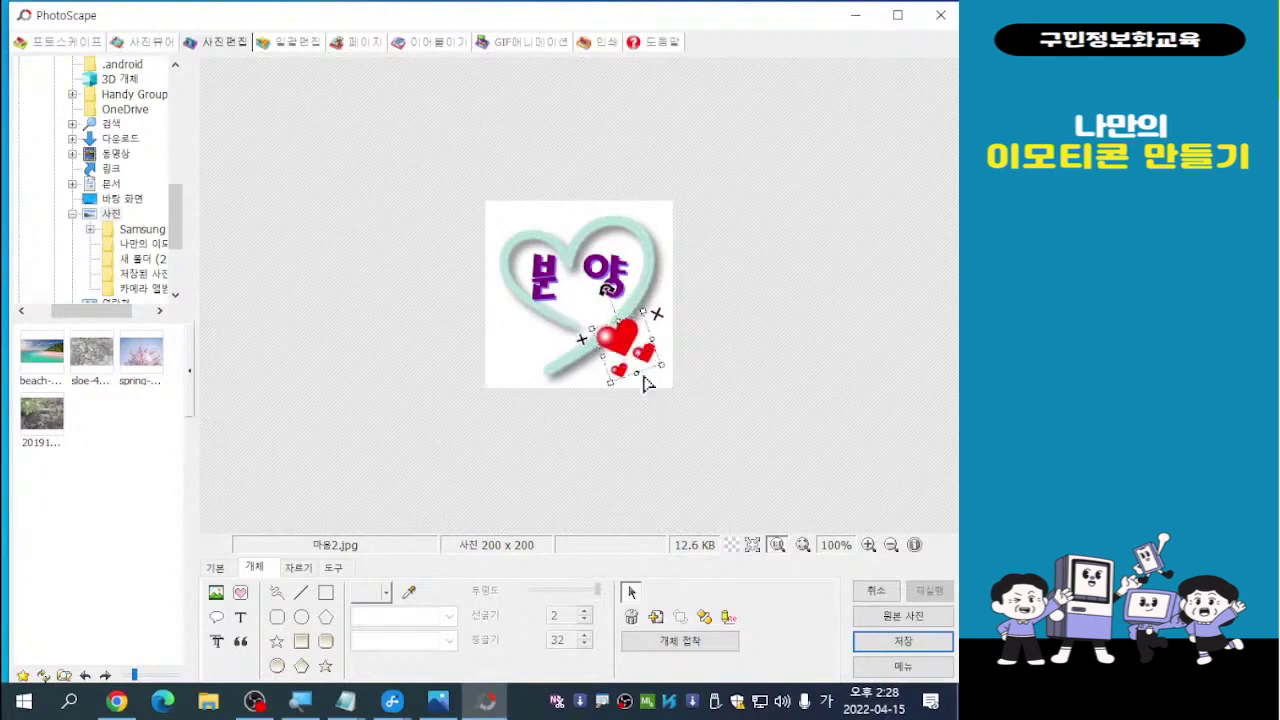
drag(603, 290, 657, 294)
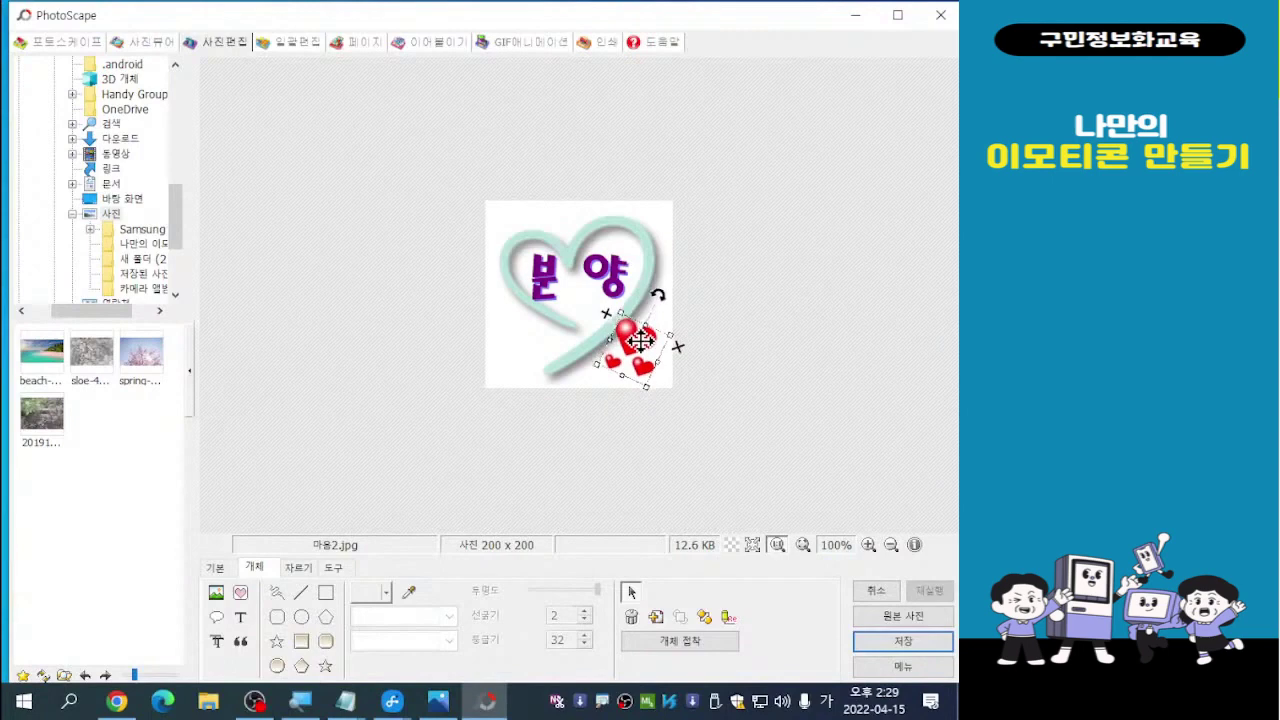
click(734, 328)
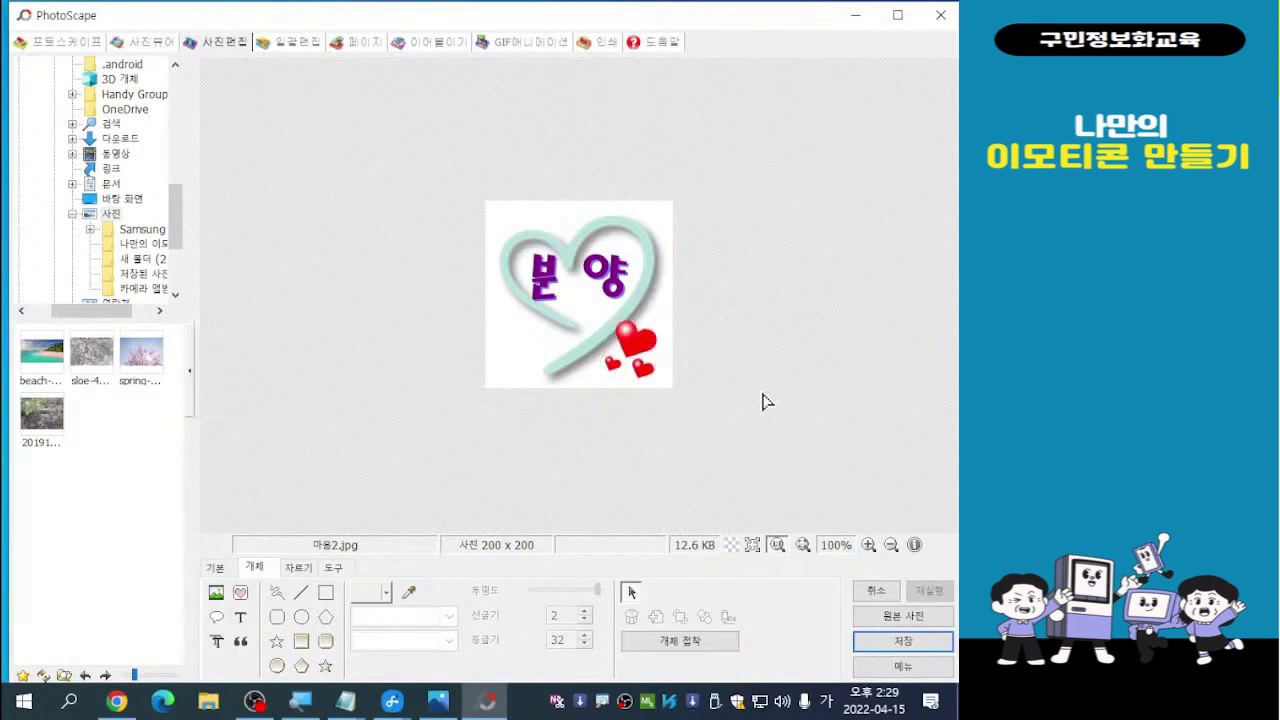
Save the 분 양 emoticon as a new JPG named 마음3
click(900, 644)
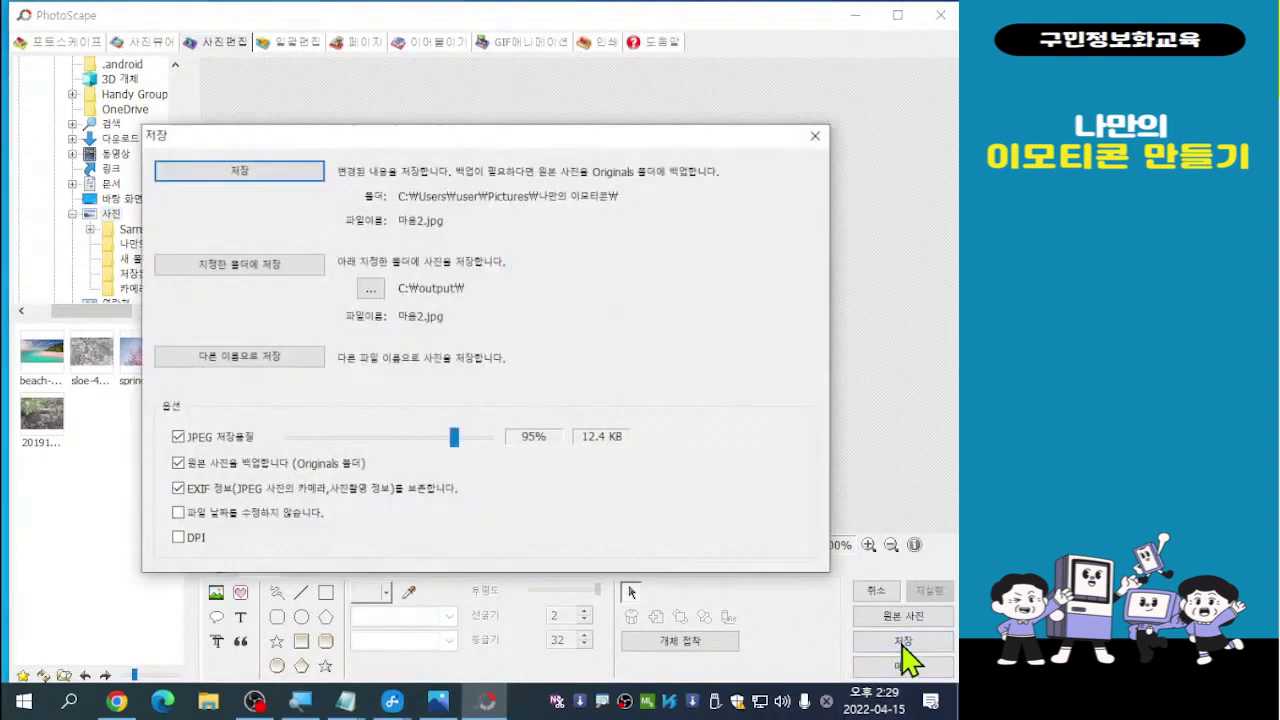
click(252, 366)
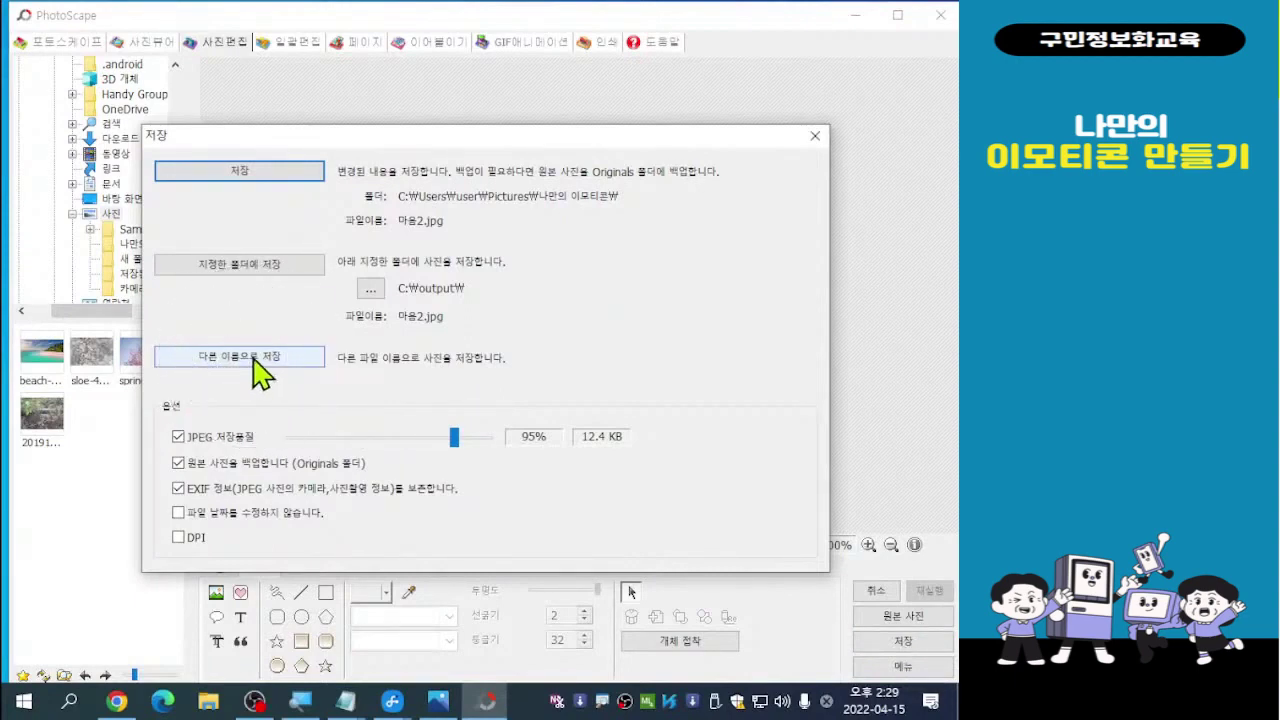
click(265, 370)
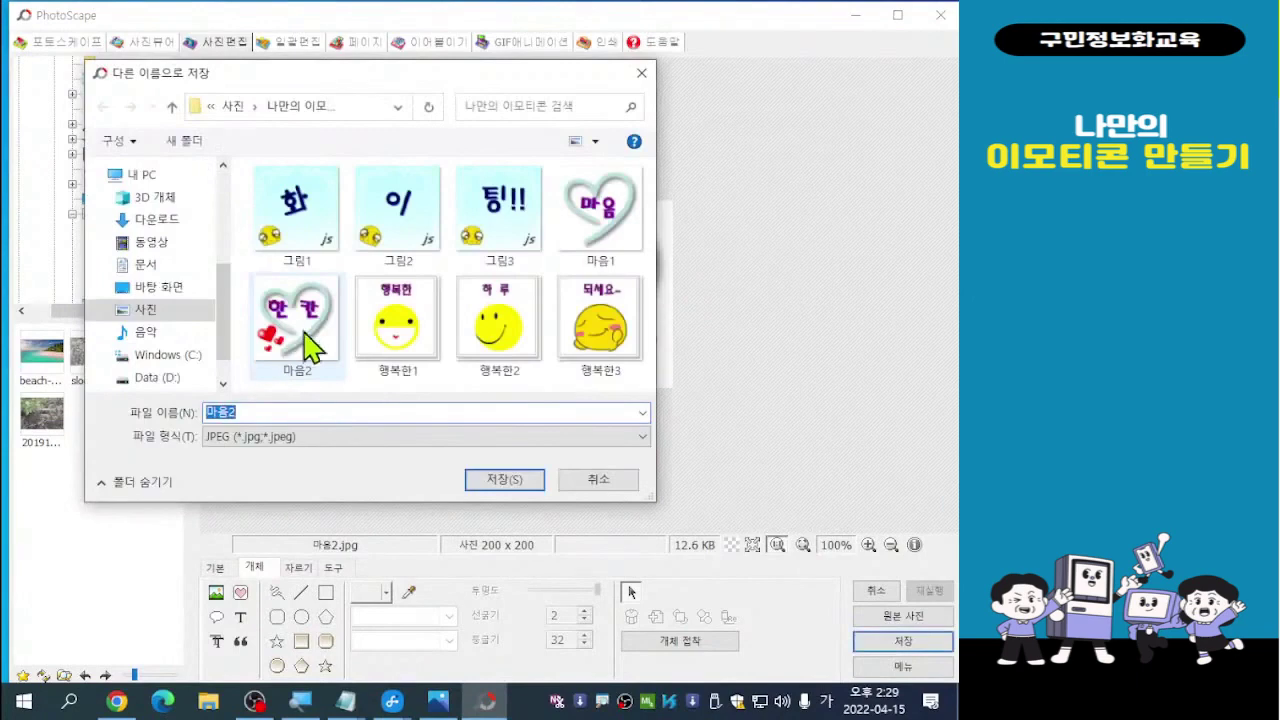
click(247, 411)
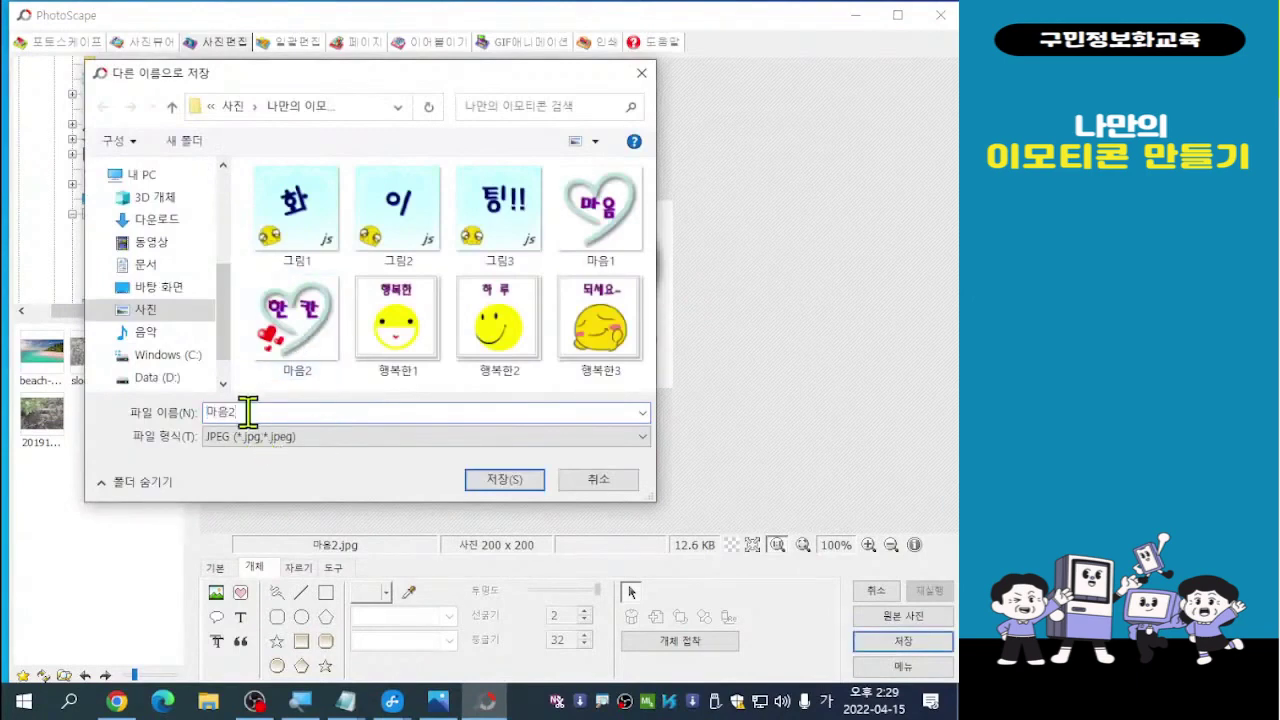
key(BackSpace)
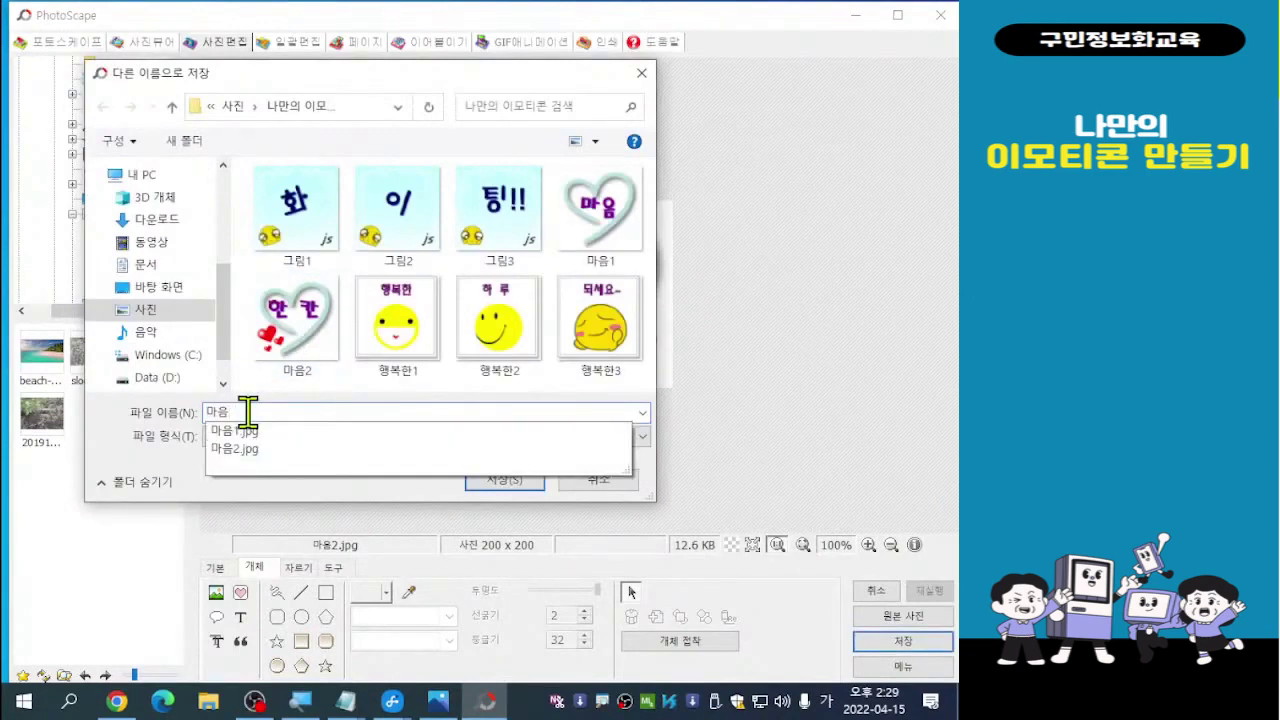
text(3)
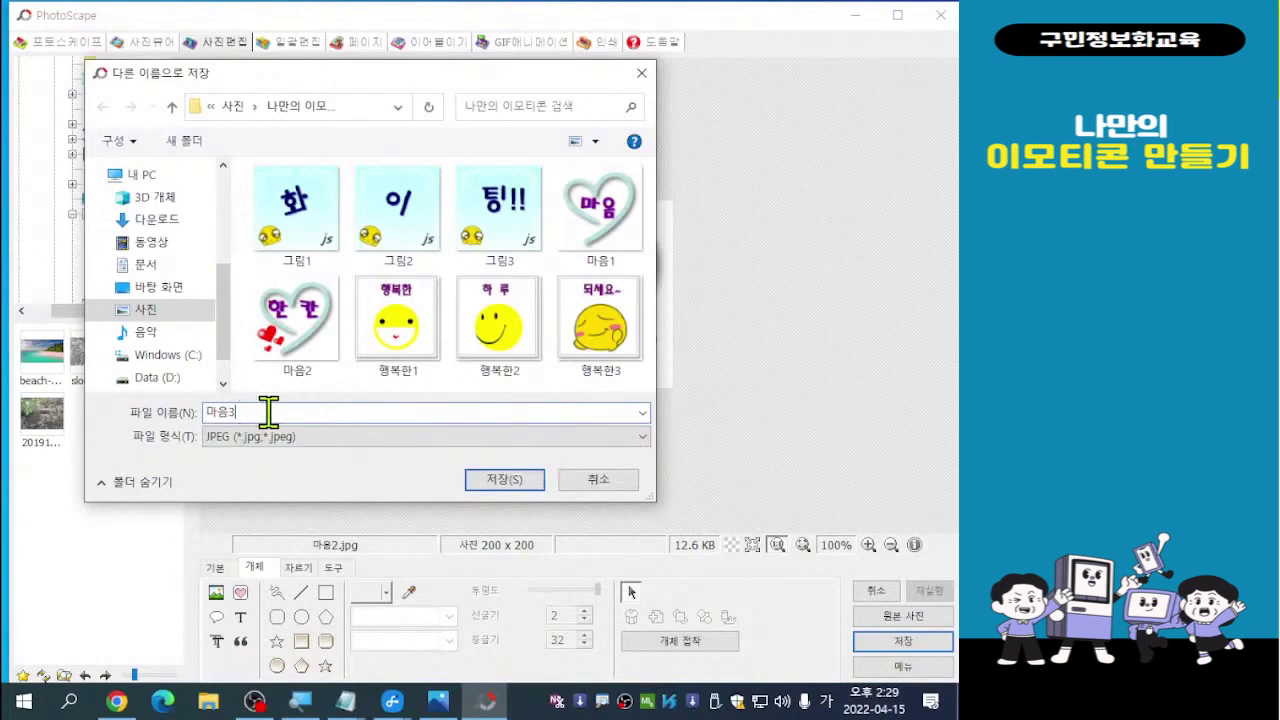
key(Return)
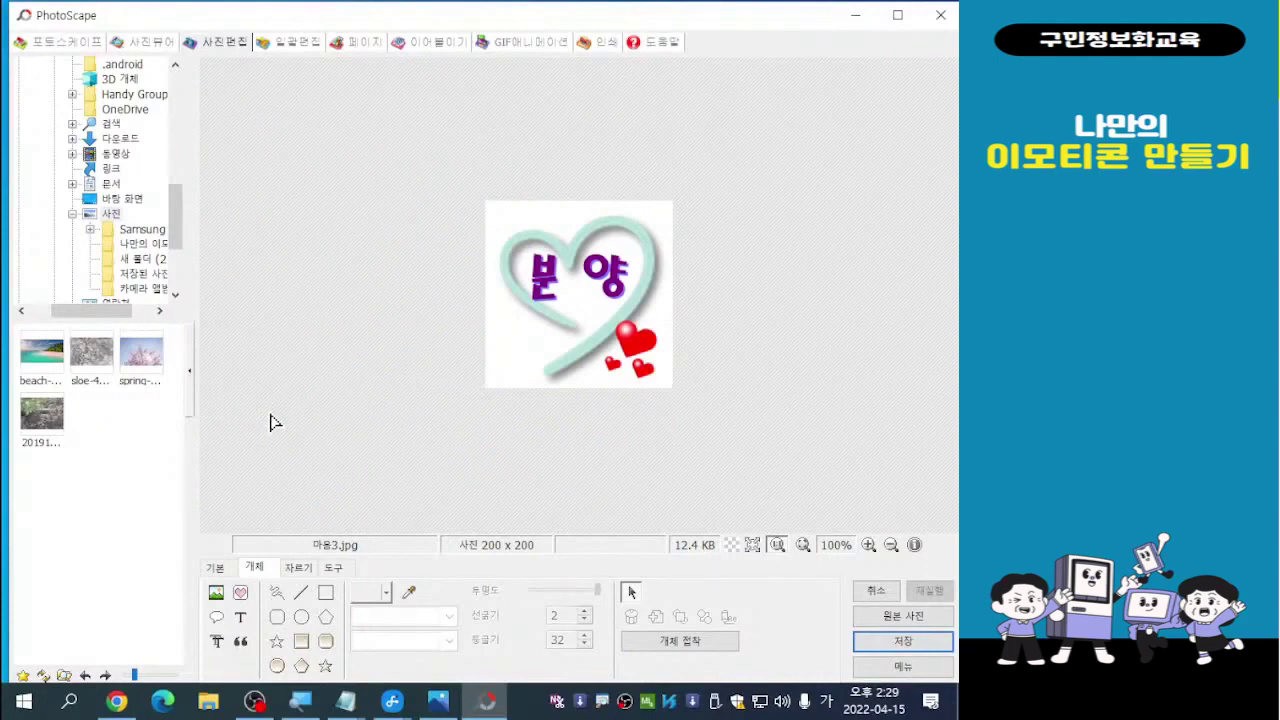
Move the 분 양 text off the picture and rewrite it as 잠 시
click(607, 284)
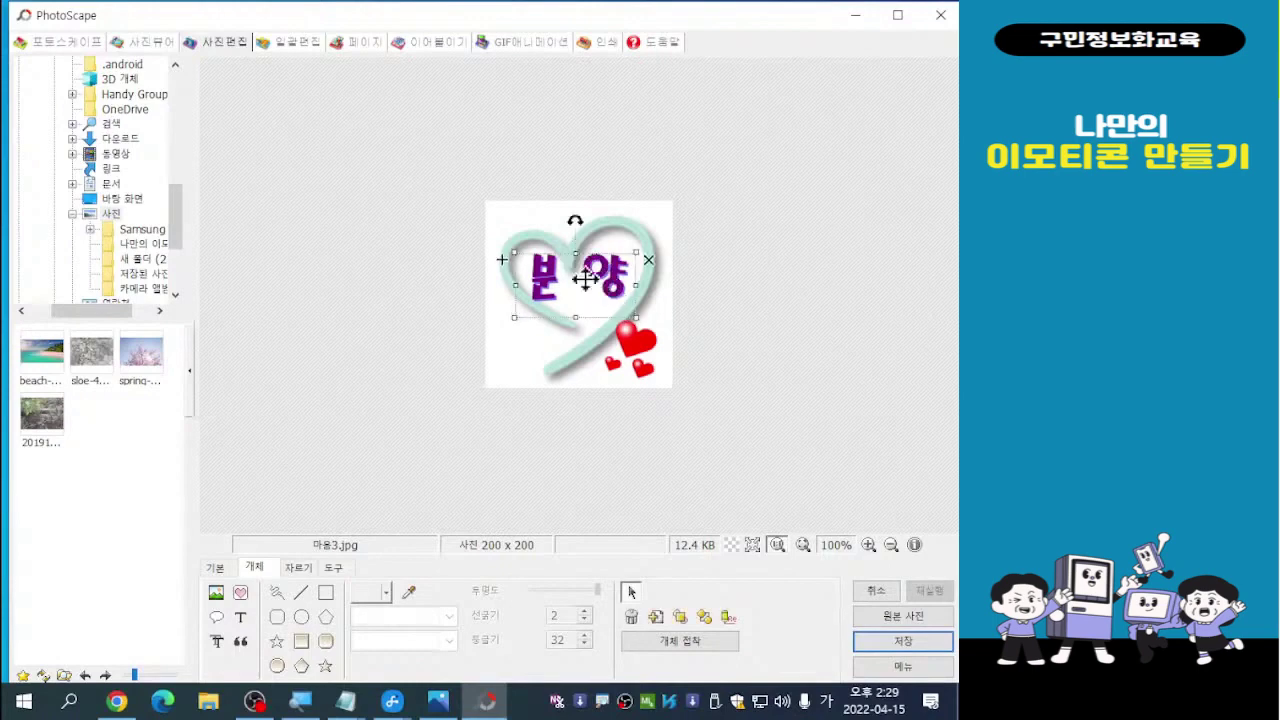
drag(607, 272, 768, 289)
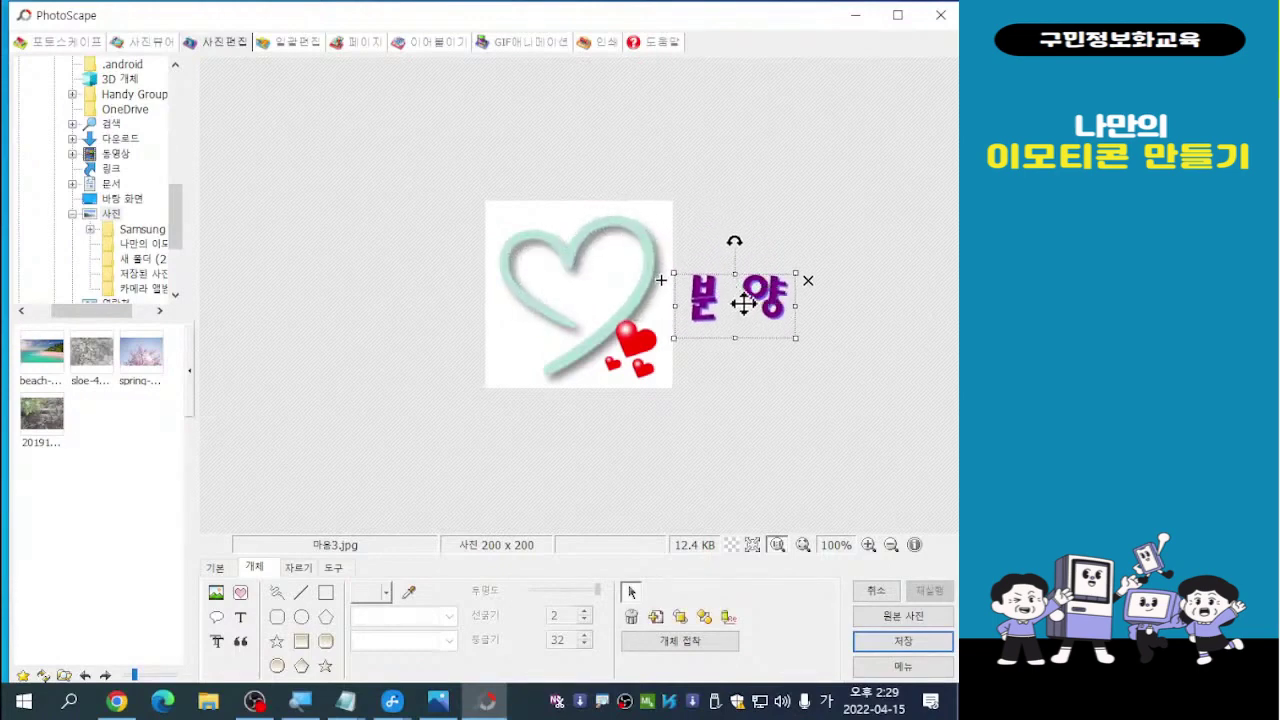
double_click(737, 300)
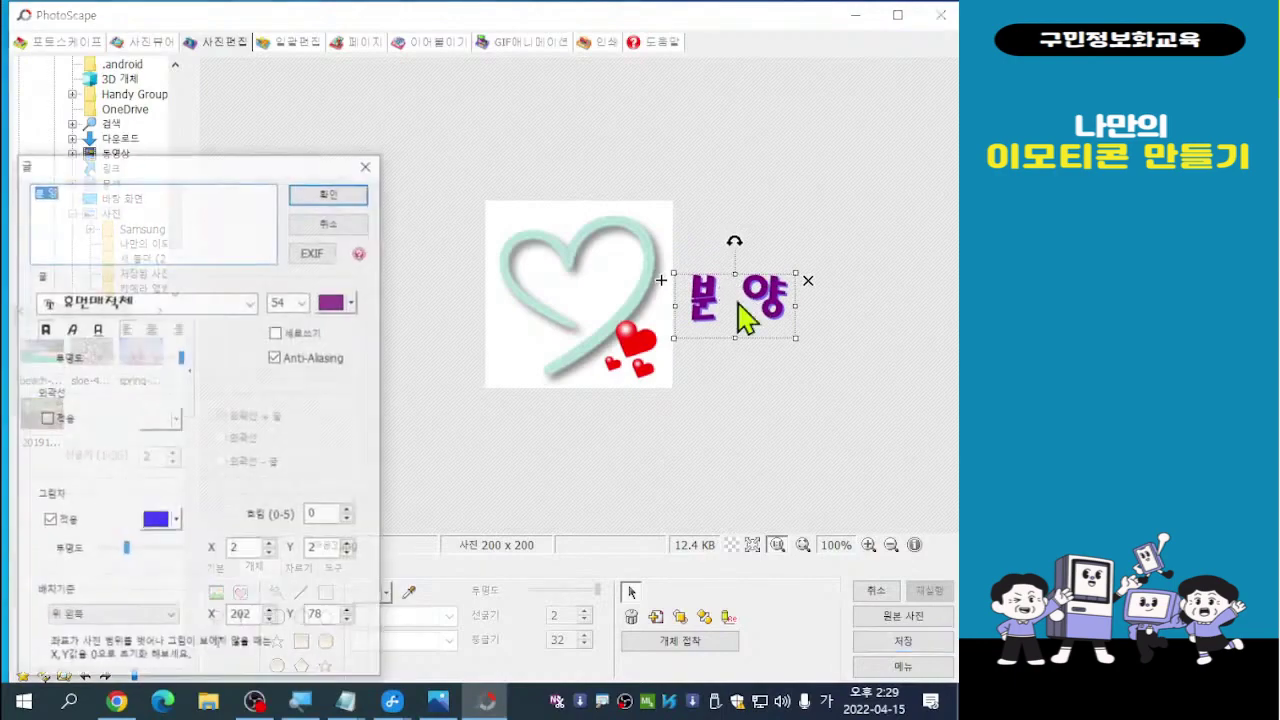
drag(192, 168, 330, 130)
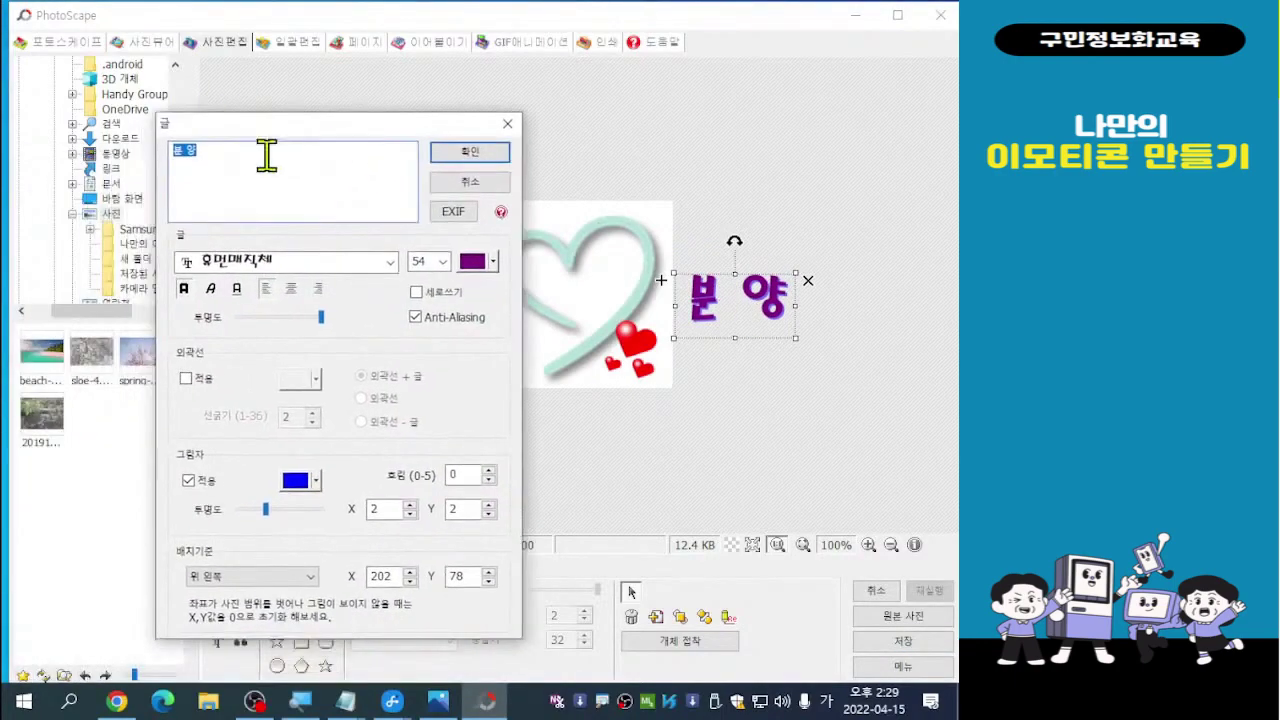
click(220, 153)
key(BackSpace)
key(BackSpace)
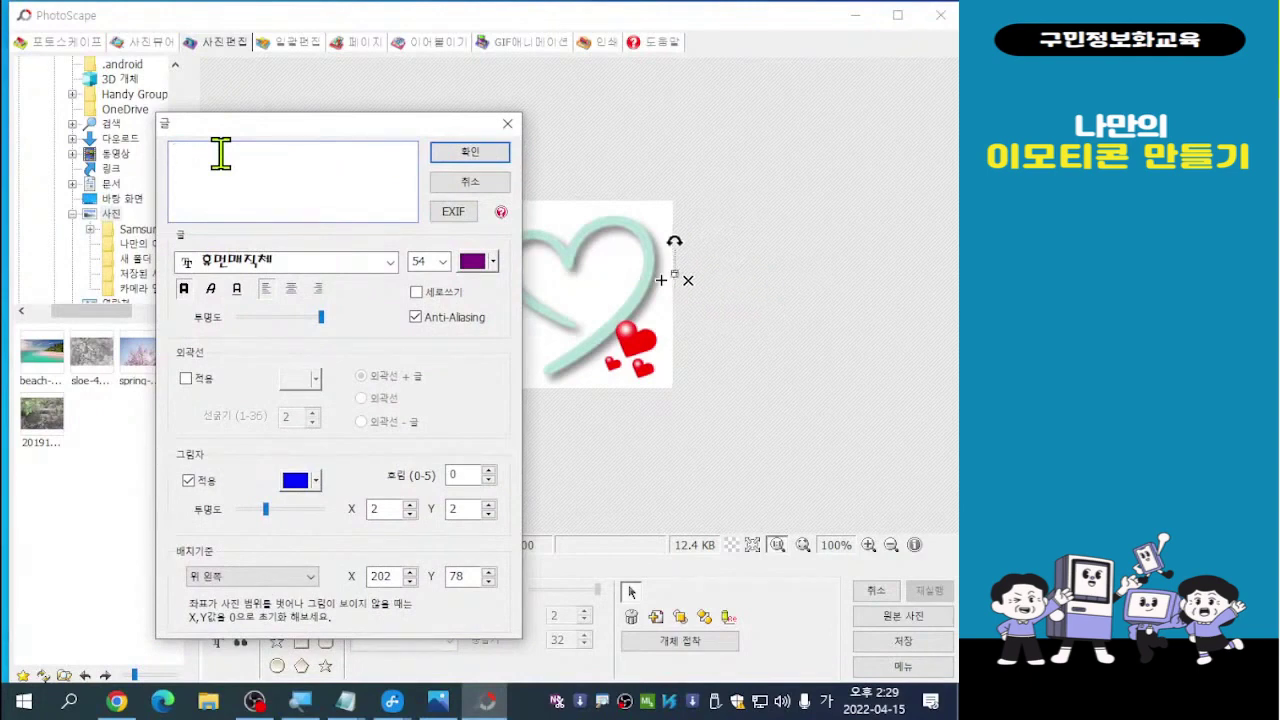
text(잠 시)
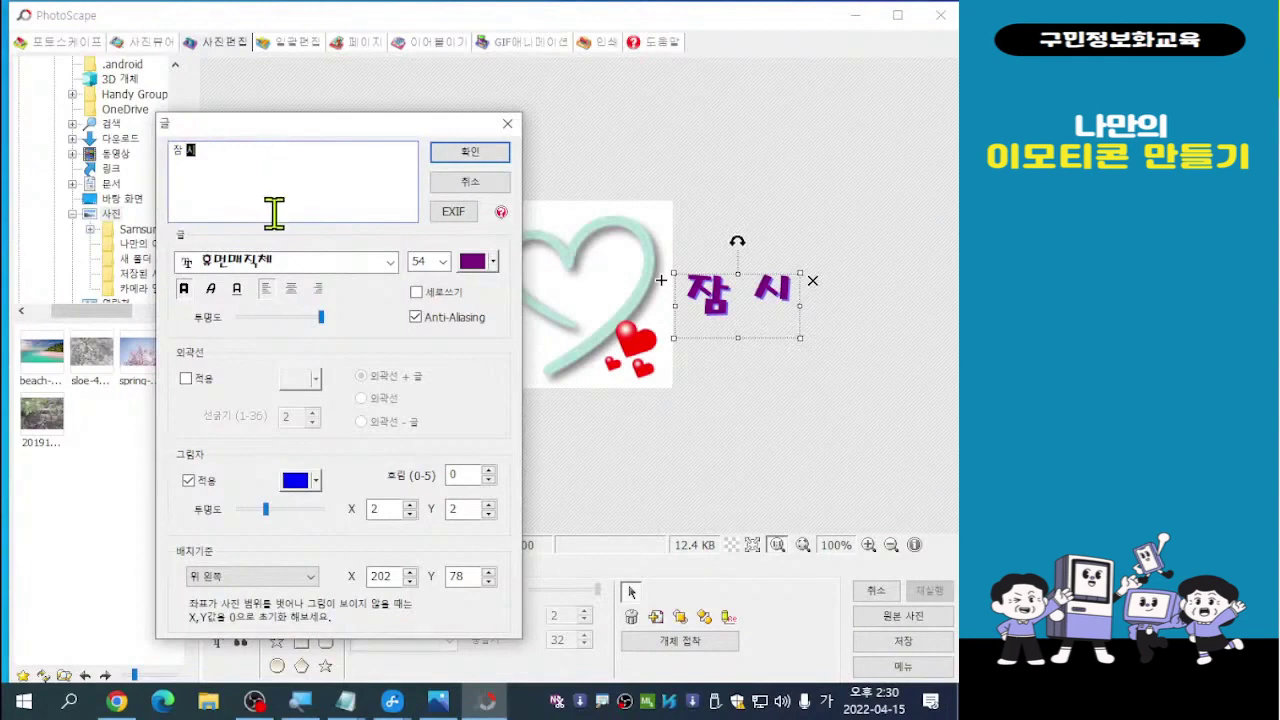
click(470, 152)
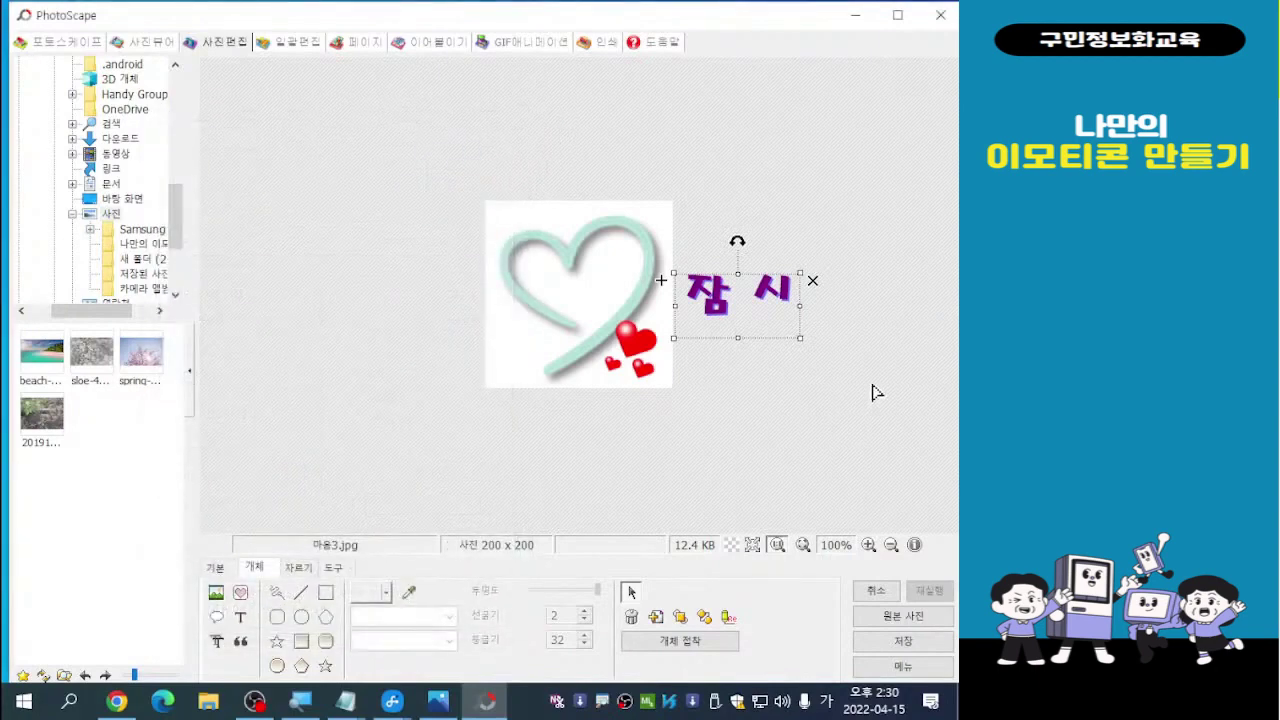
Put 잠 시 at the heart's top and tilt the red hearts counter-clockwise at its lower left
drag(752, 300, 587, 283)
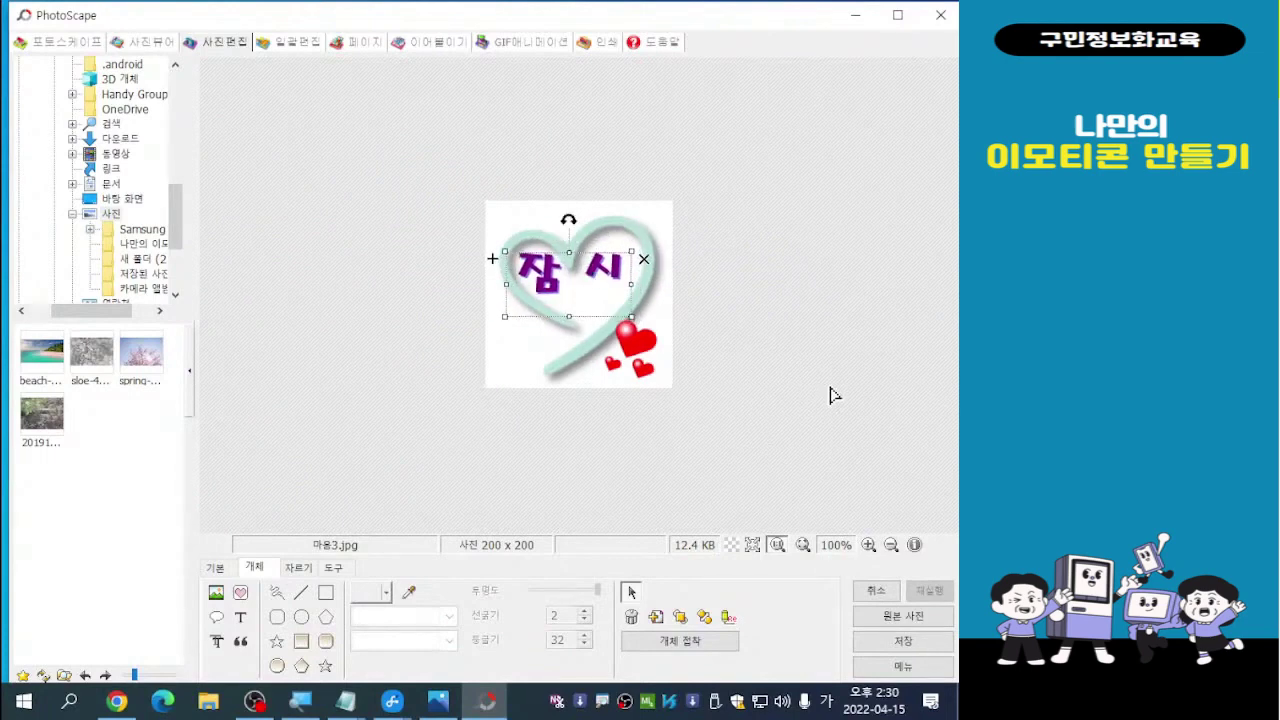
click(633, 352)
click(638, 349)
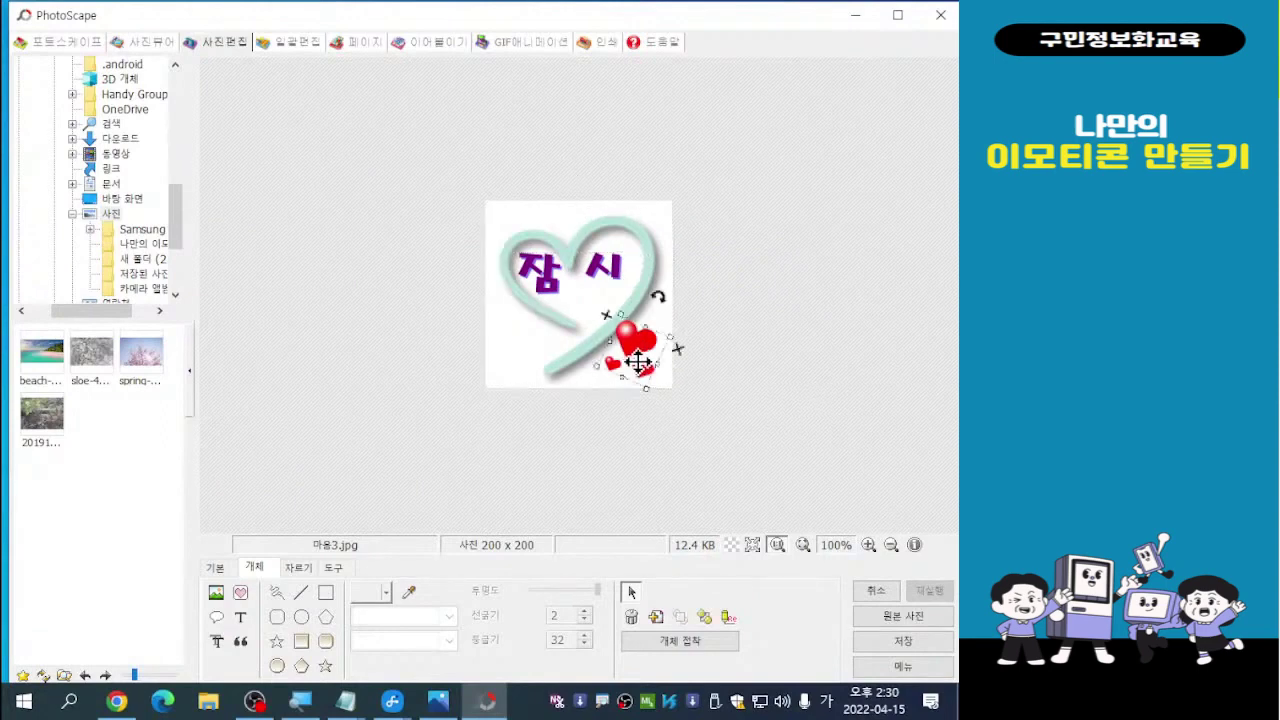
drag(641, 347, 540, 342)
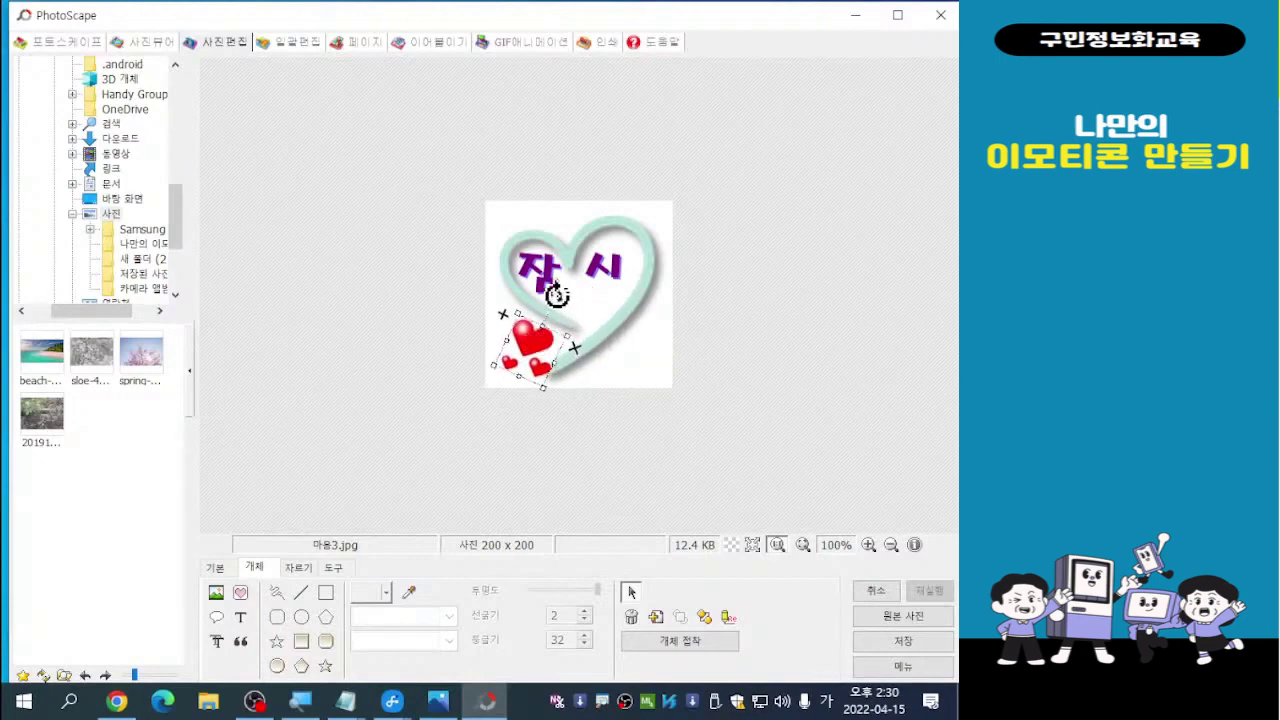
drag(557, 294, 501, 286)
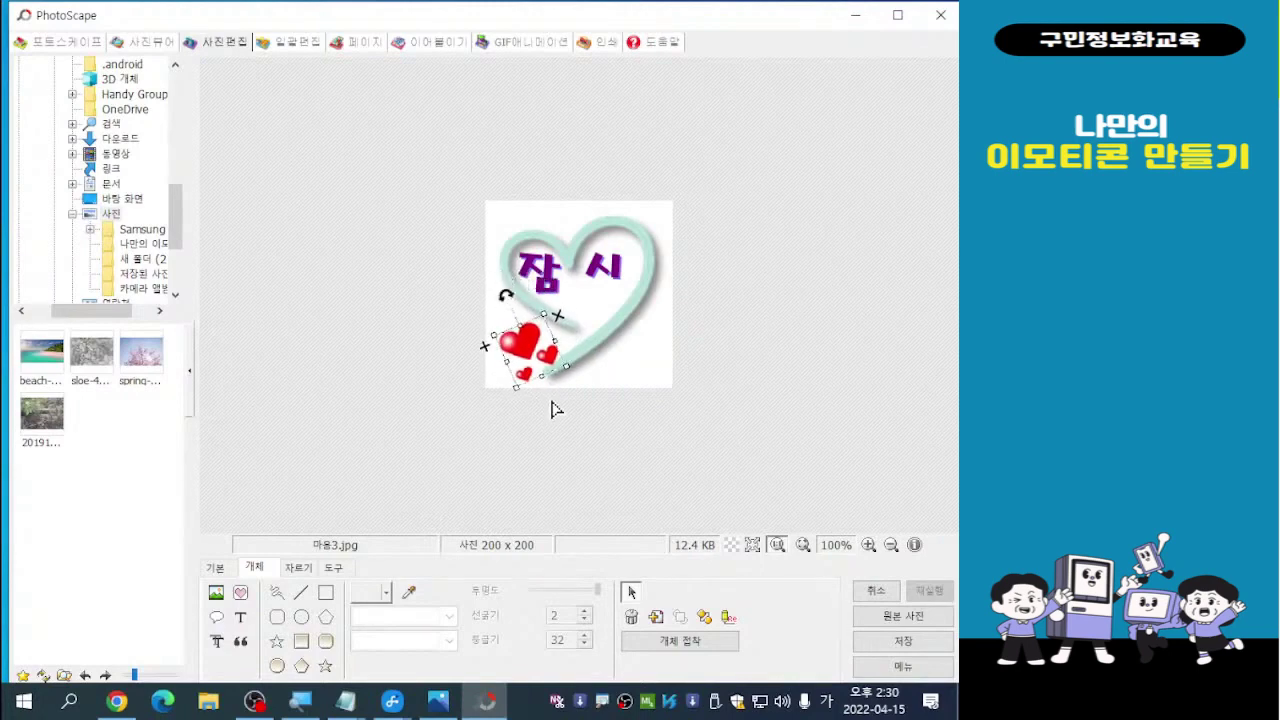
drag(529, 358, 528, 352)
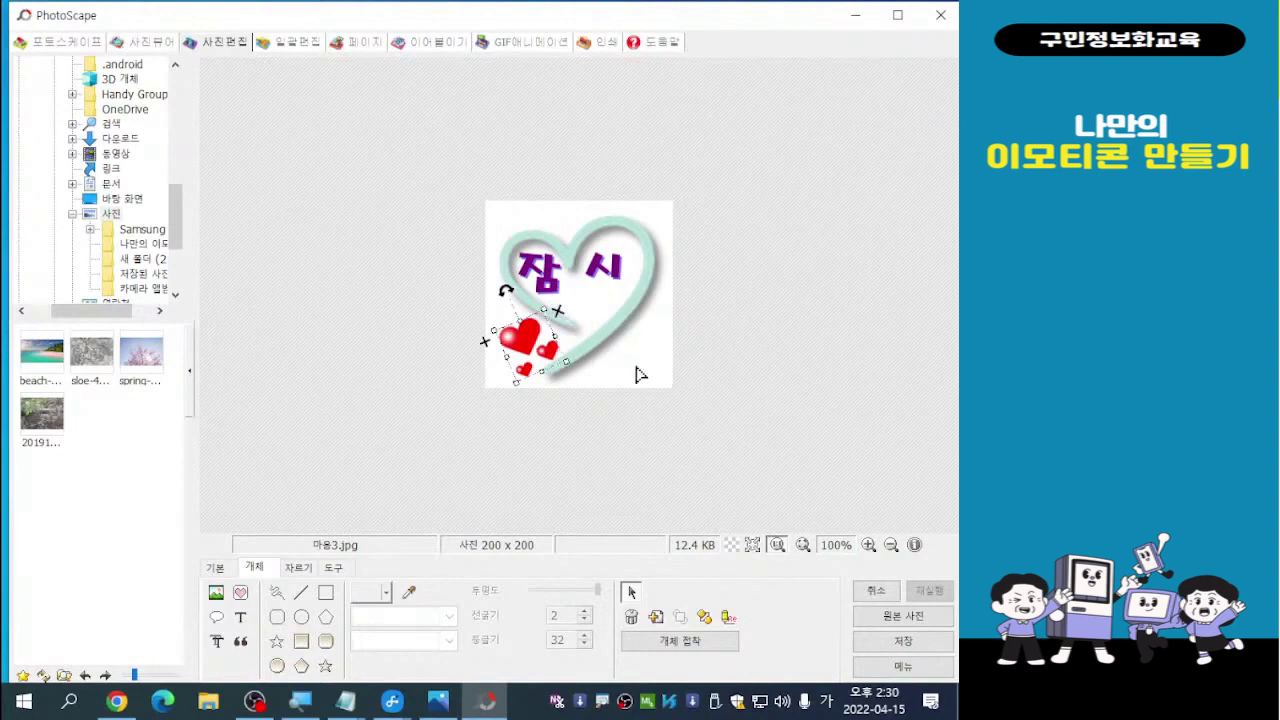
click(733, 343)
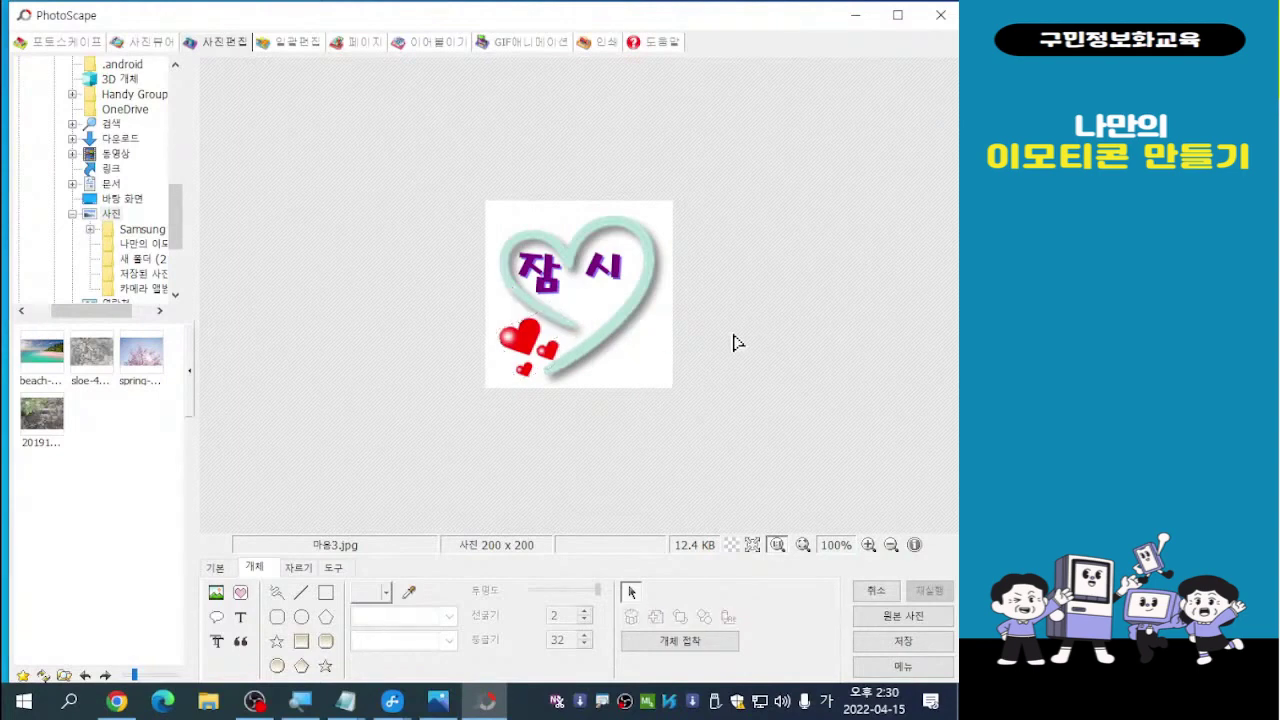
Save the 잠 시 emoticon under the new file name 마음4.jpg
click(901, 646)
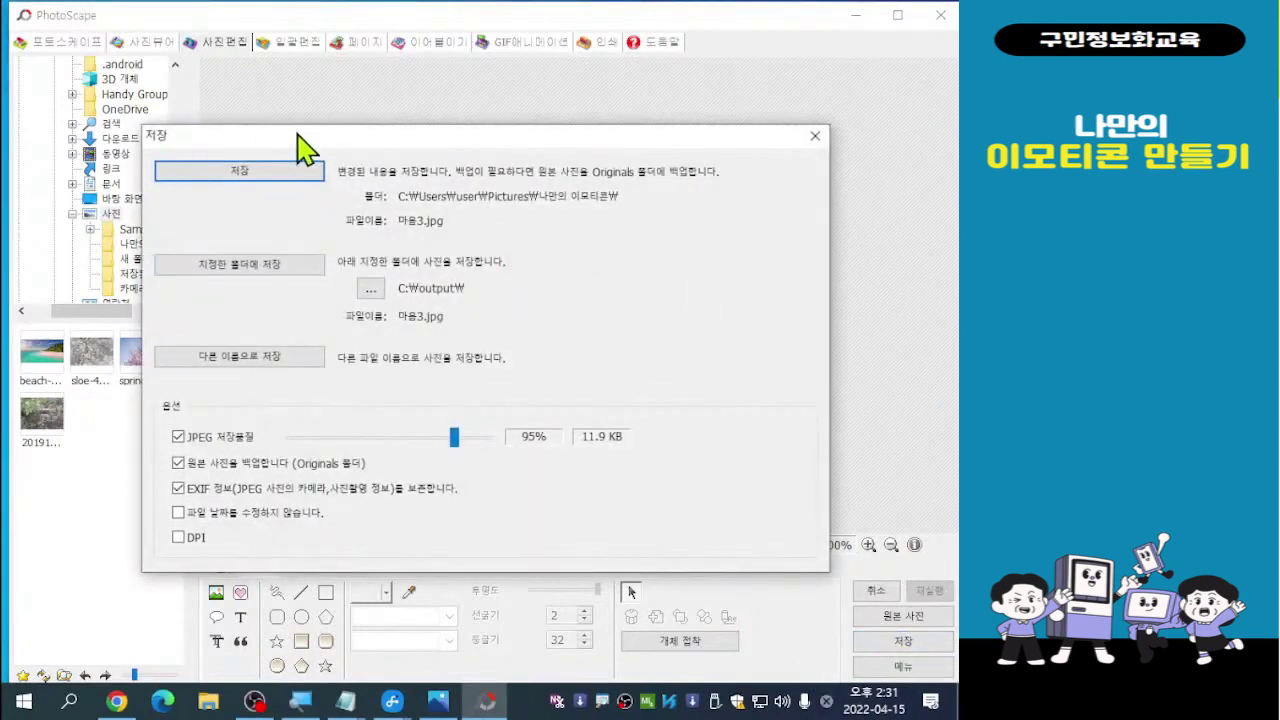
drag(297, 134, 232, 105)
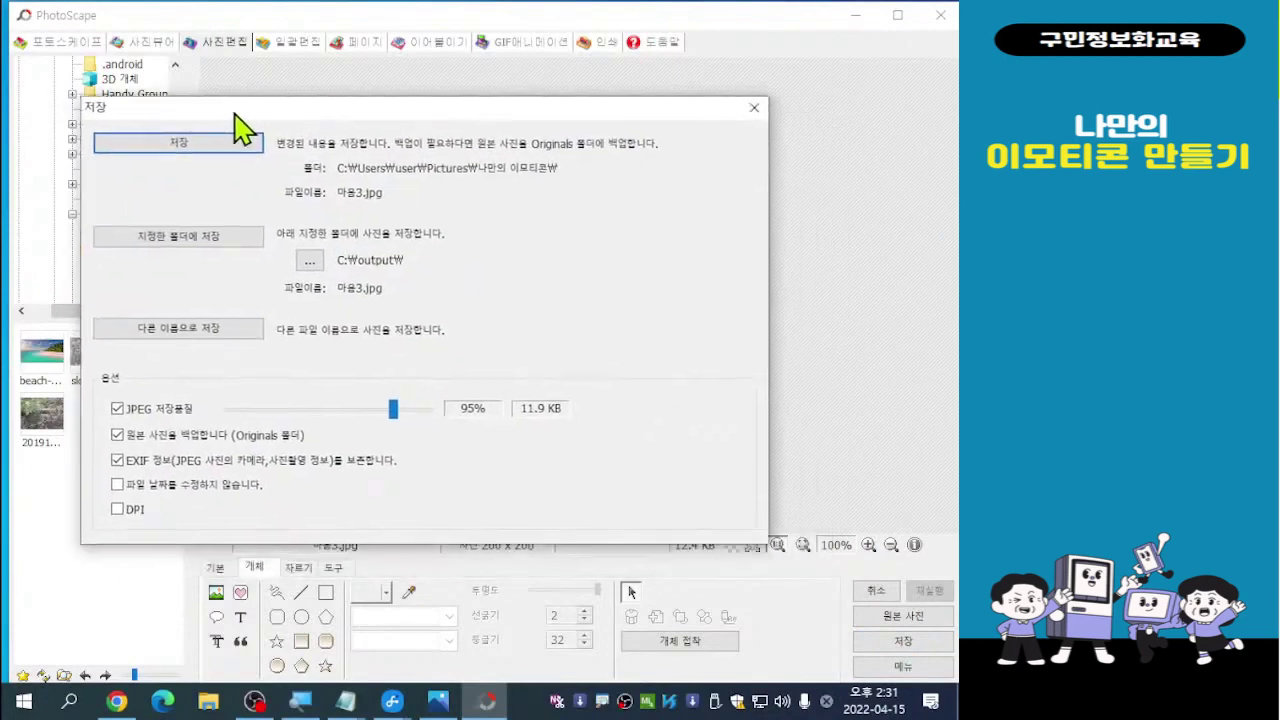
click(196, 340)
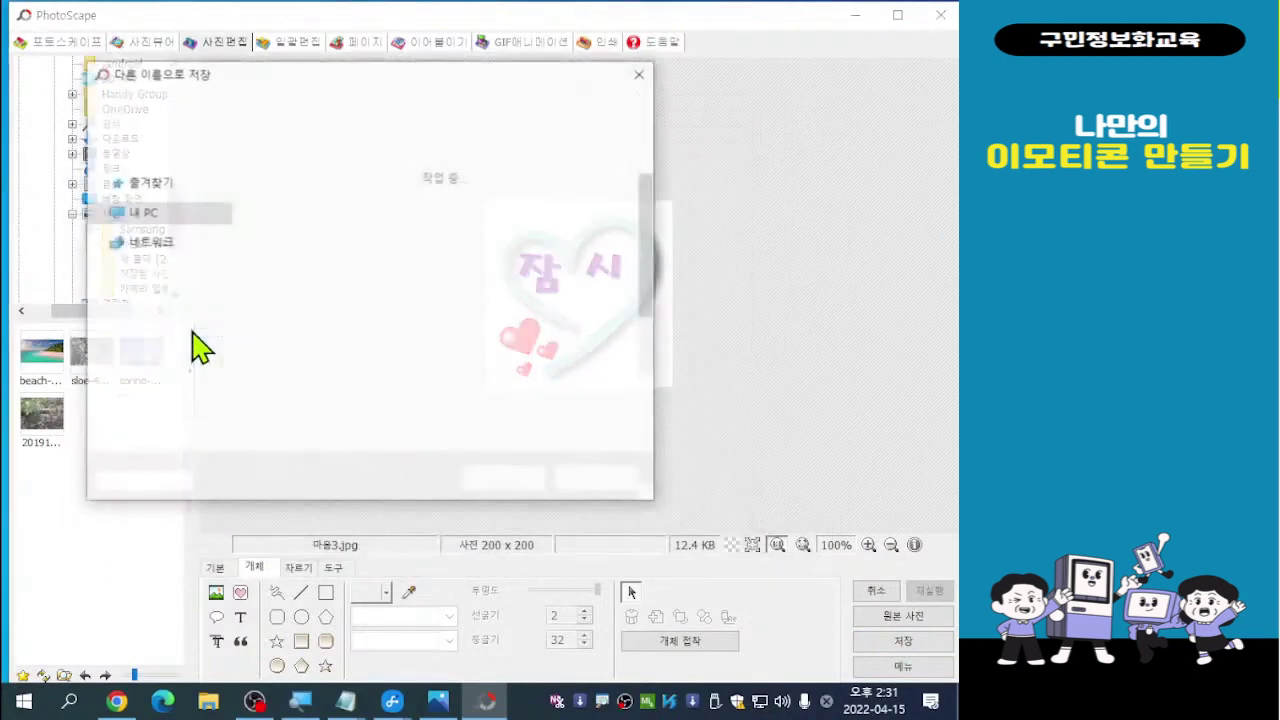
click(255, 412)
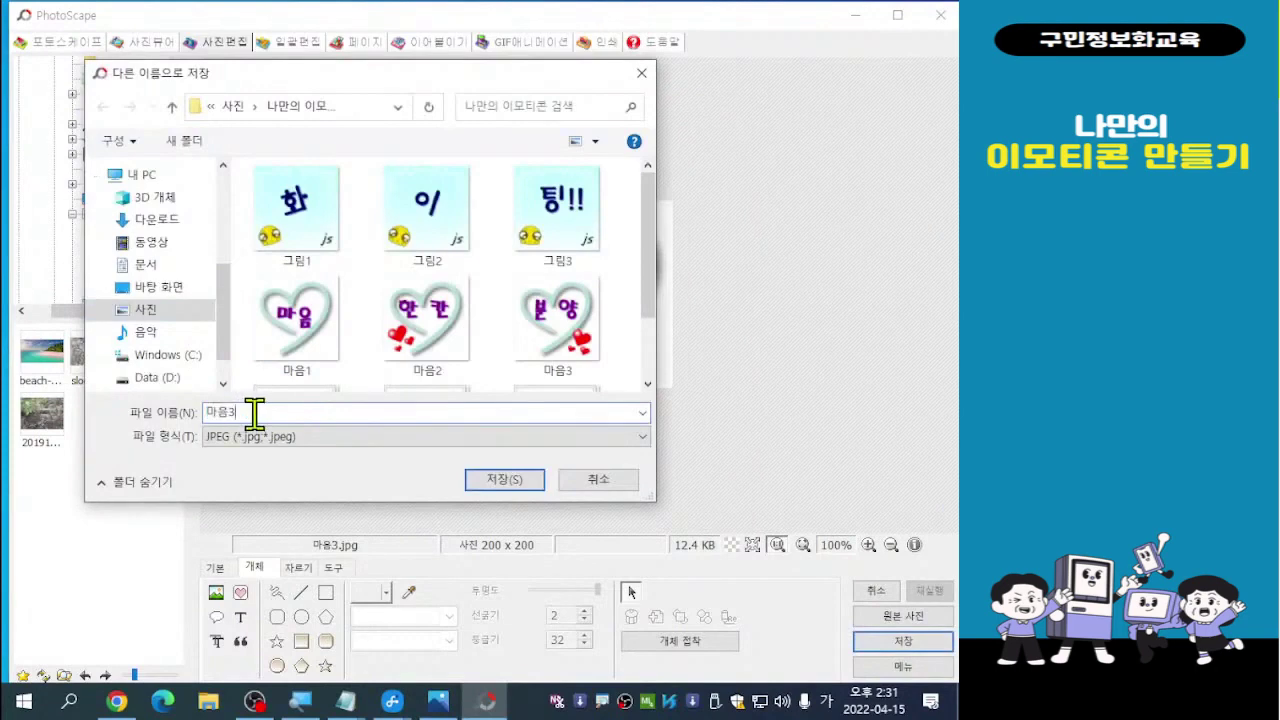
key(BackSpace)
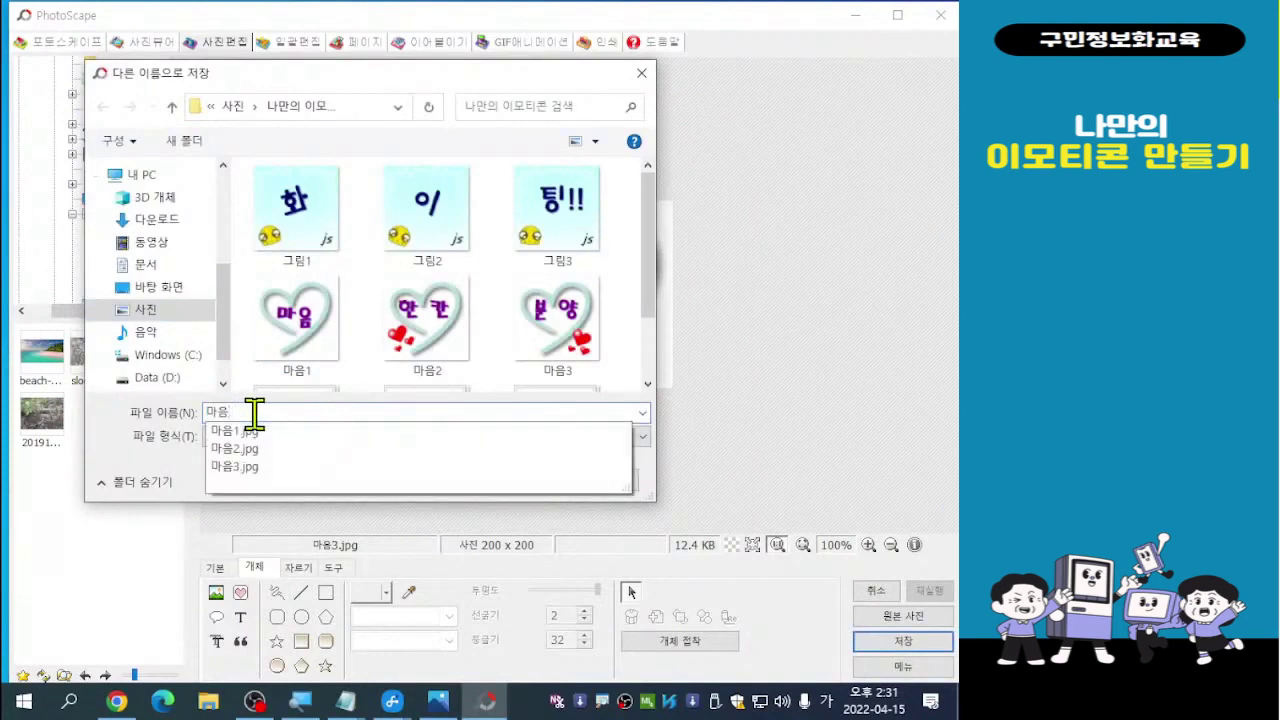
text(4)
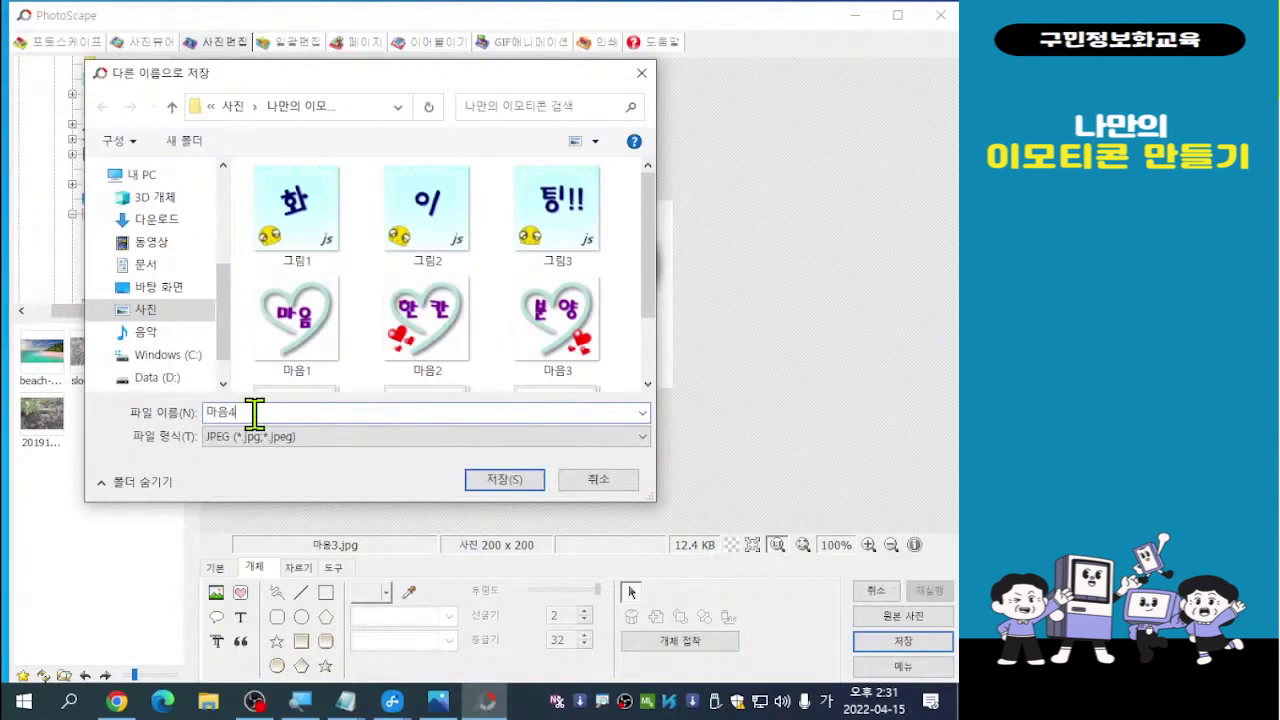
key(Return)
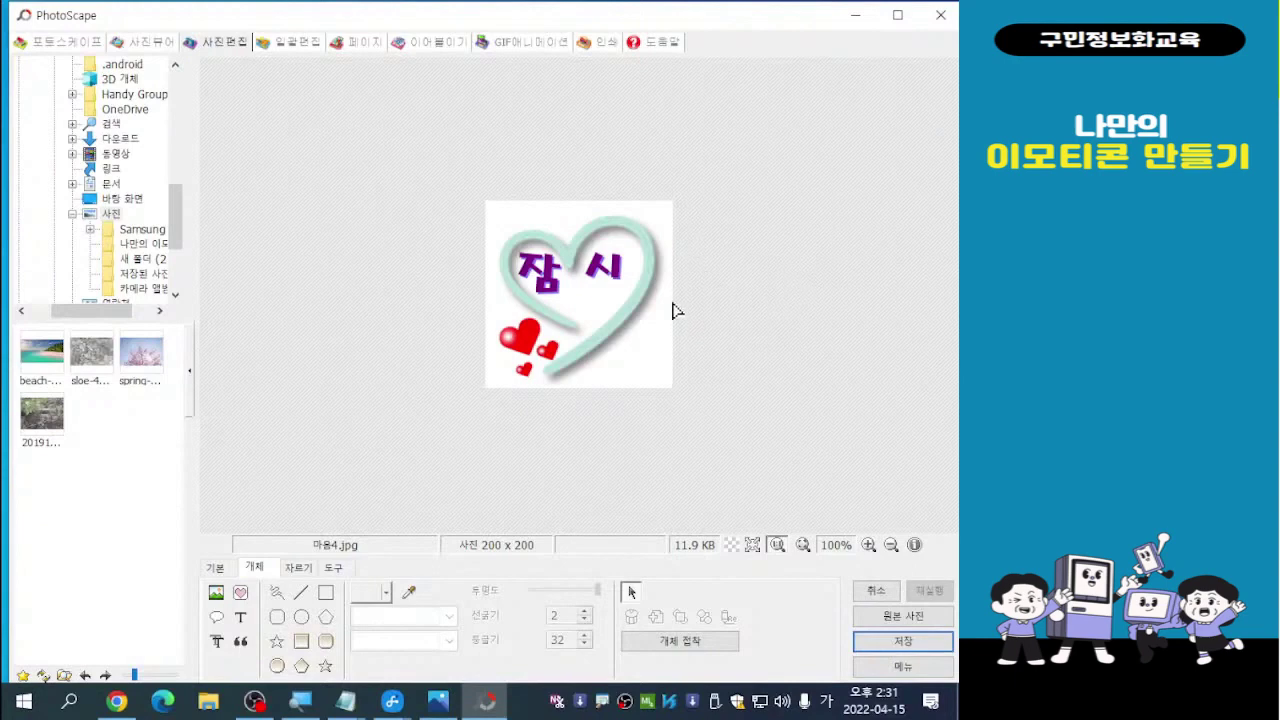
Move the 잠 시 text off the image and rewrite it as 쉬 고 with 가 below
click(609, 281)
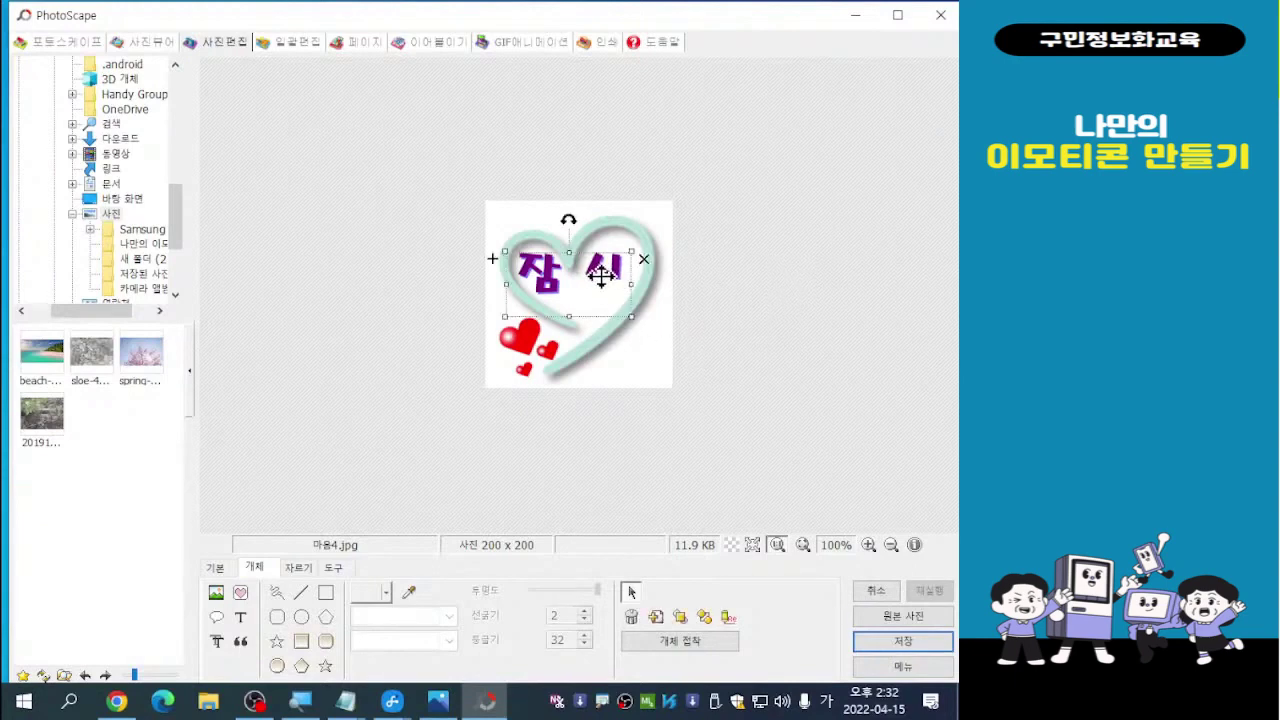
drag(601, 276, 818, 322)
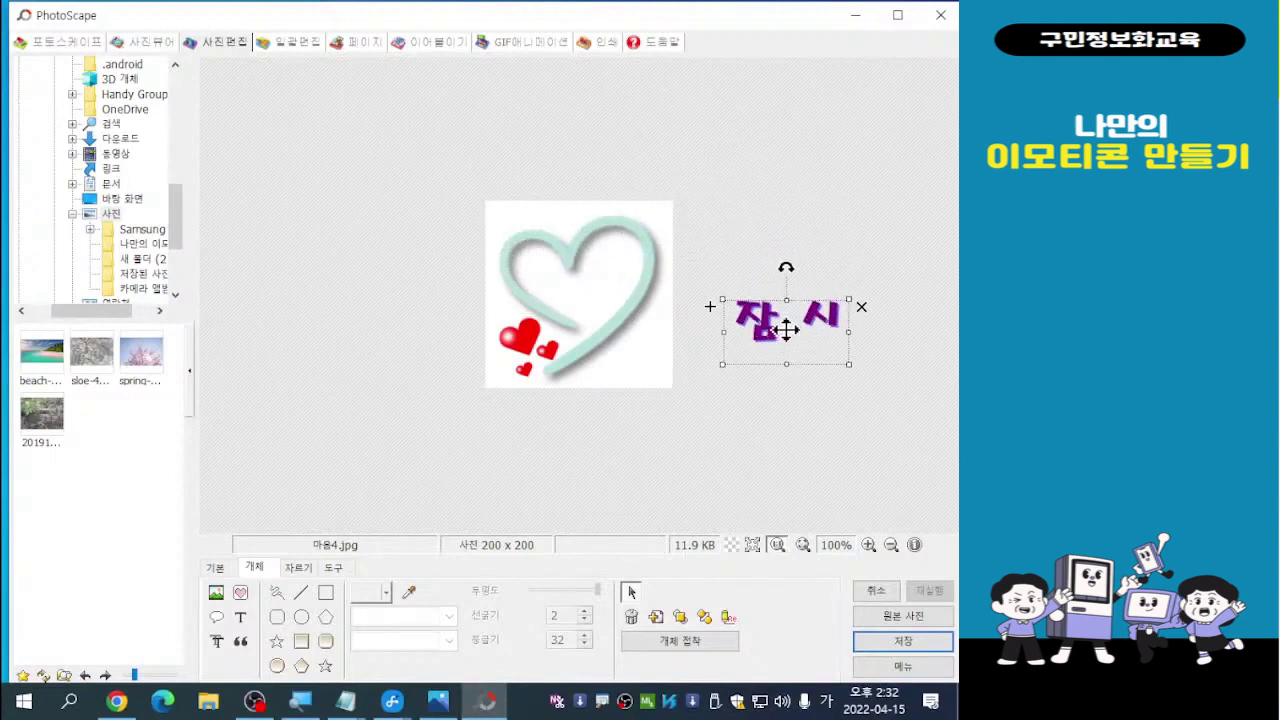
double_click(779, 331)
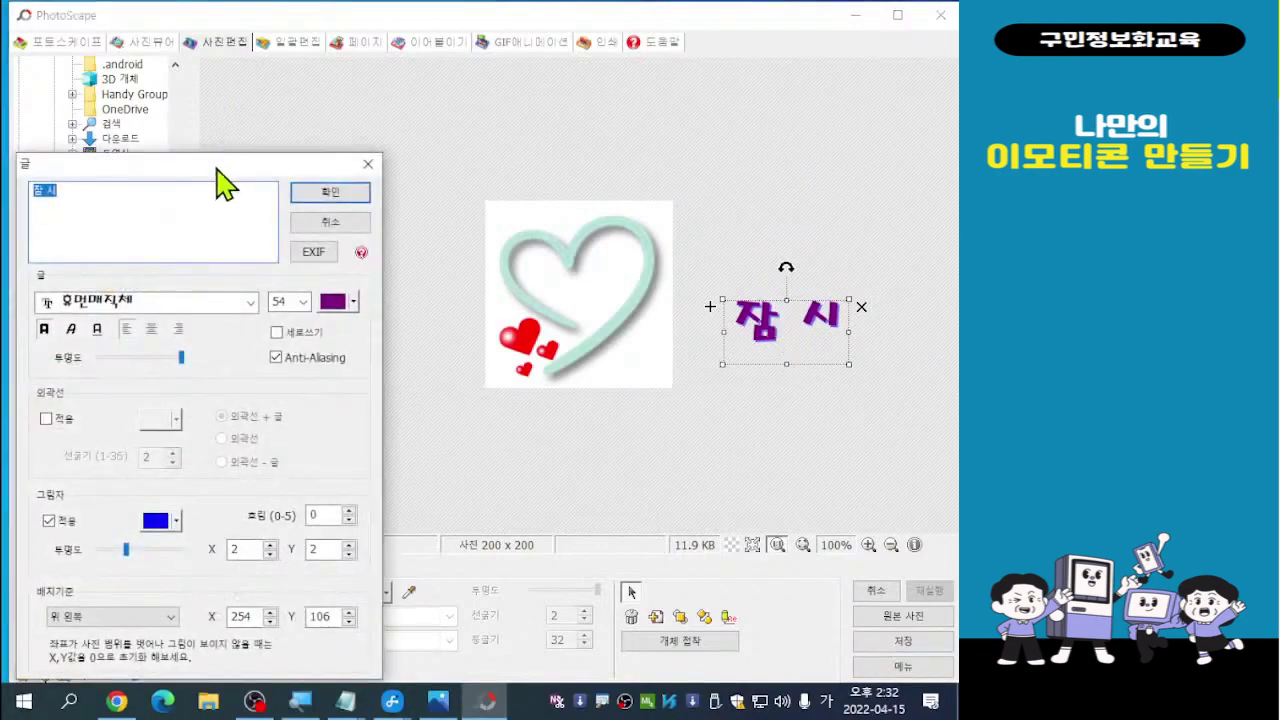
drag(216, 167, 290, 77)
click(152, 104)
key(BackSpace)
key(BackSpace)
key(BackSpace)
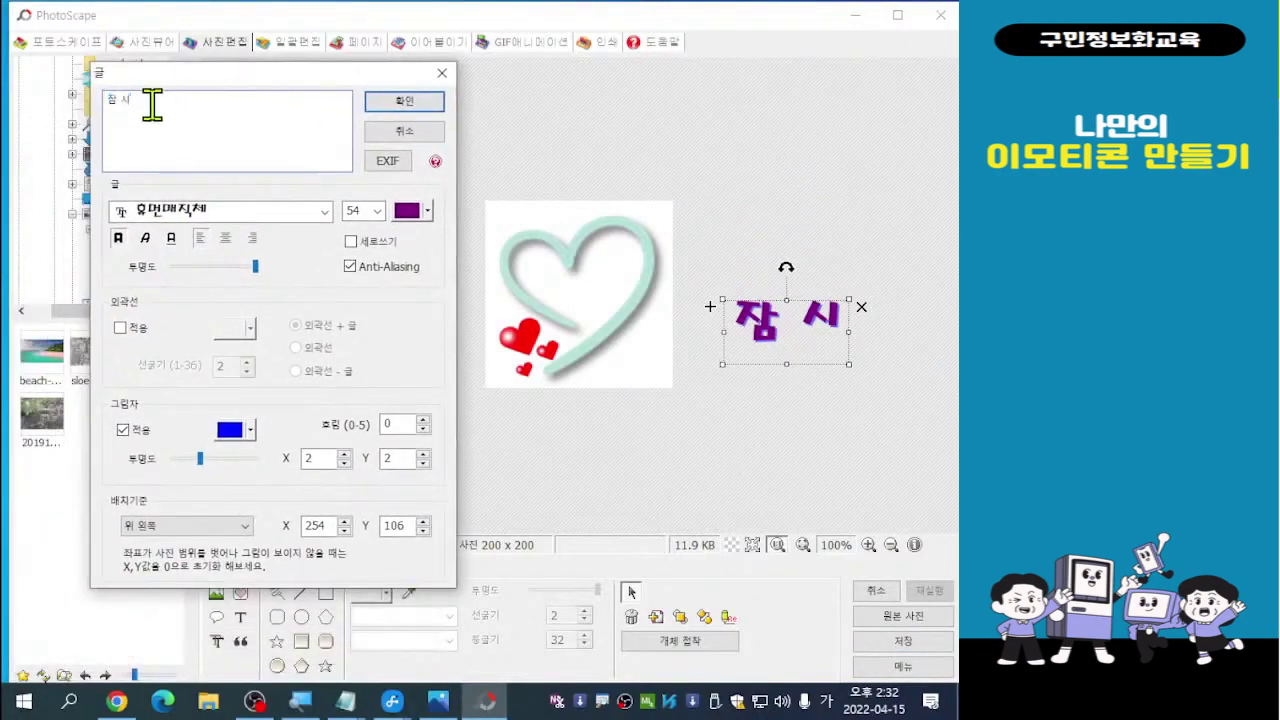
text(쉬고)
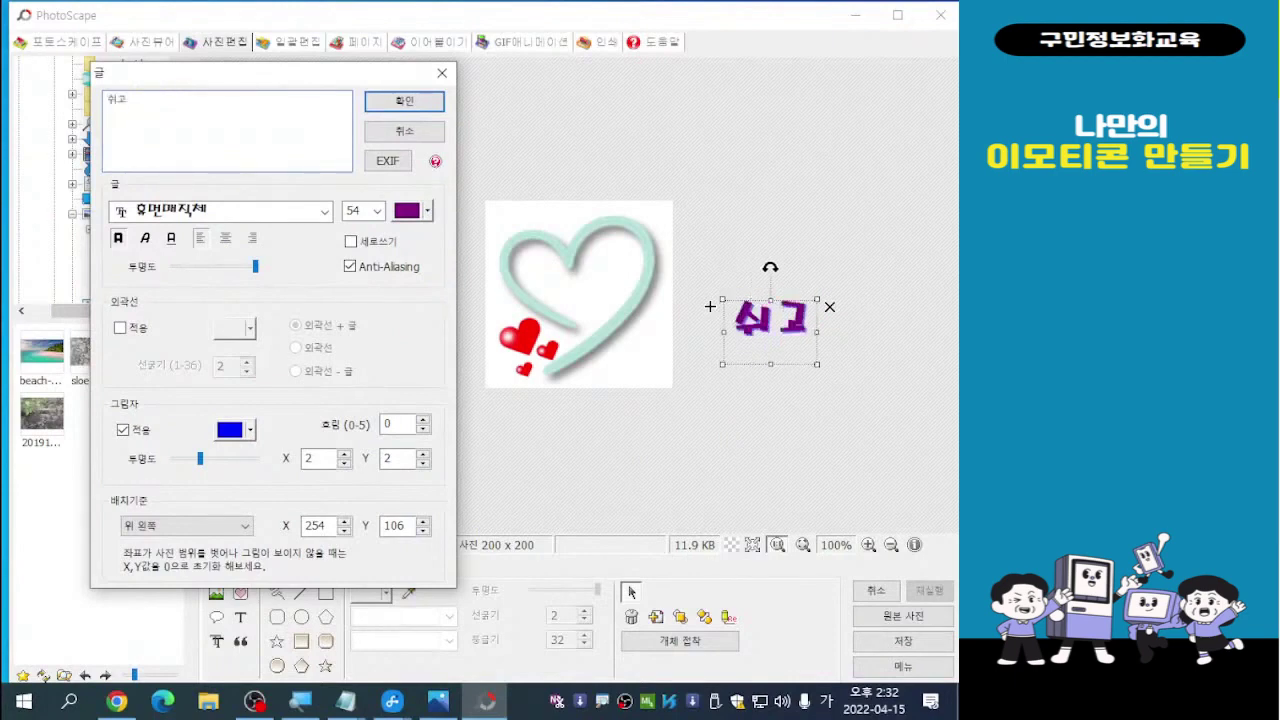
text( 가)
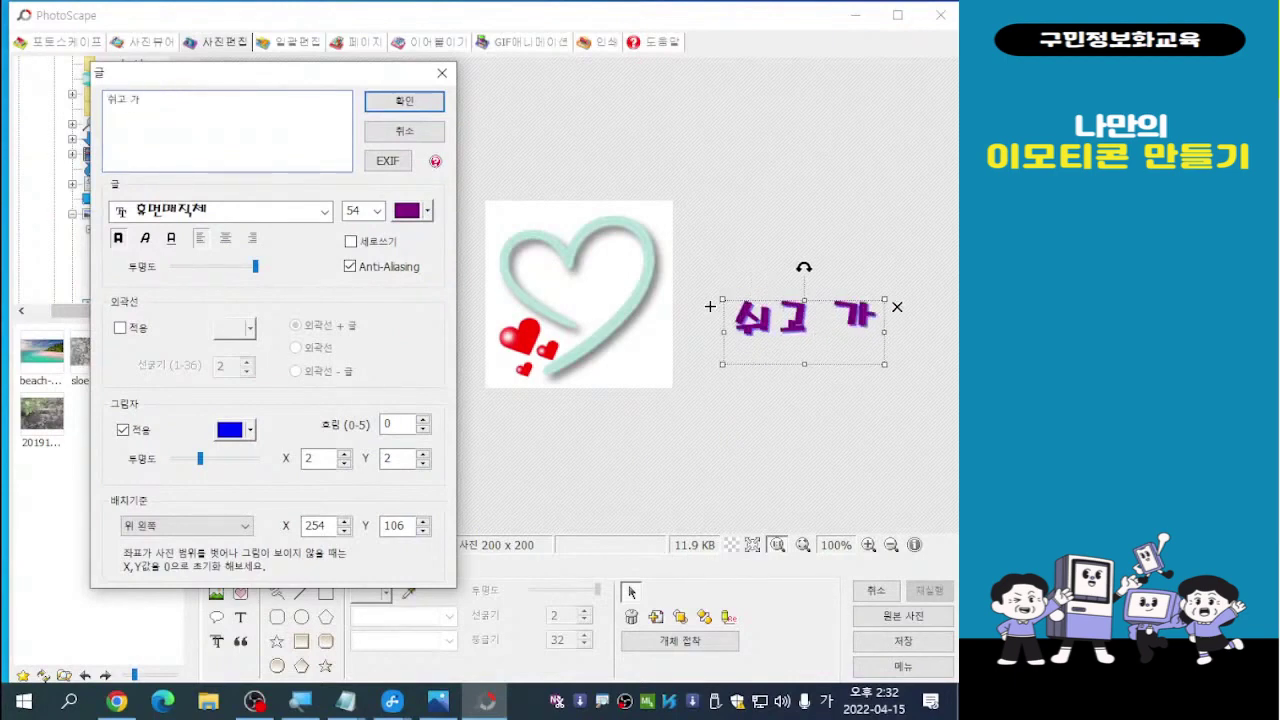
click(118, 100)
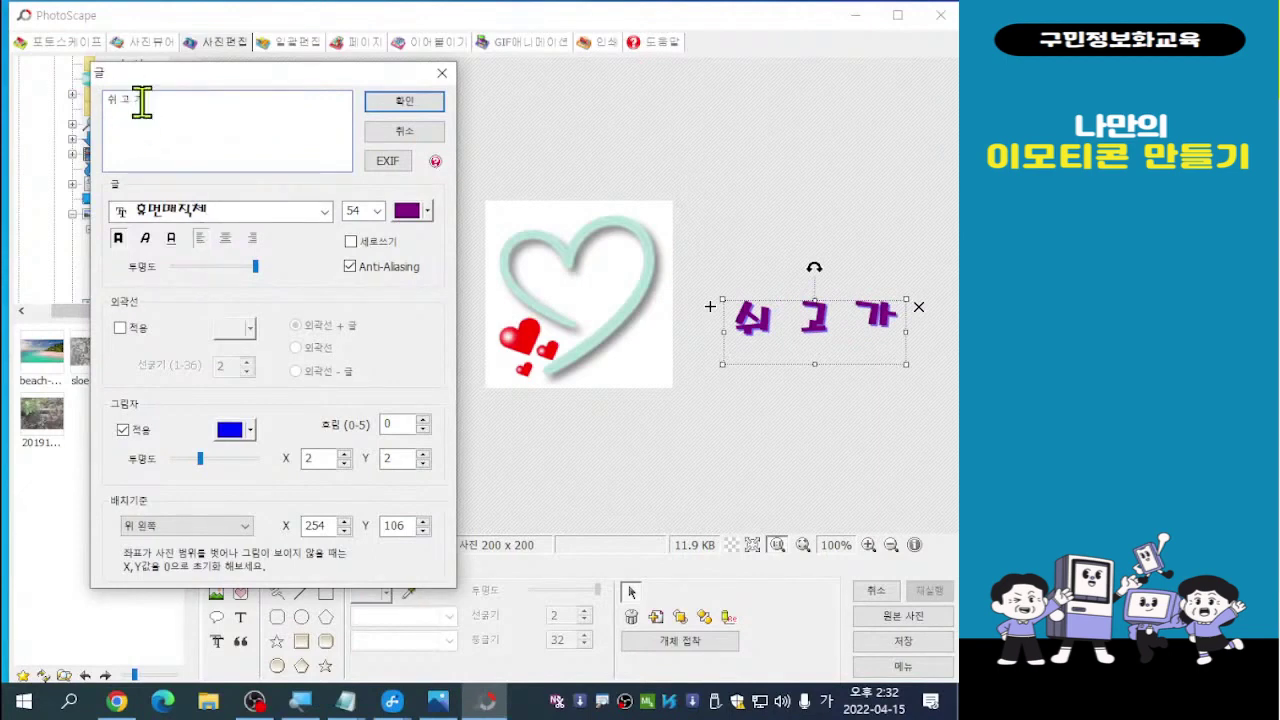
key(Return)
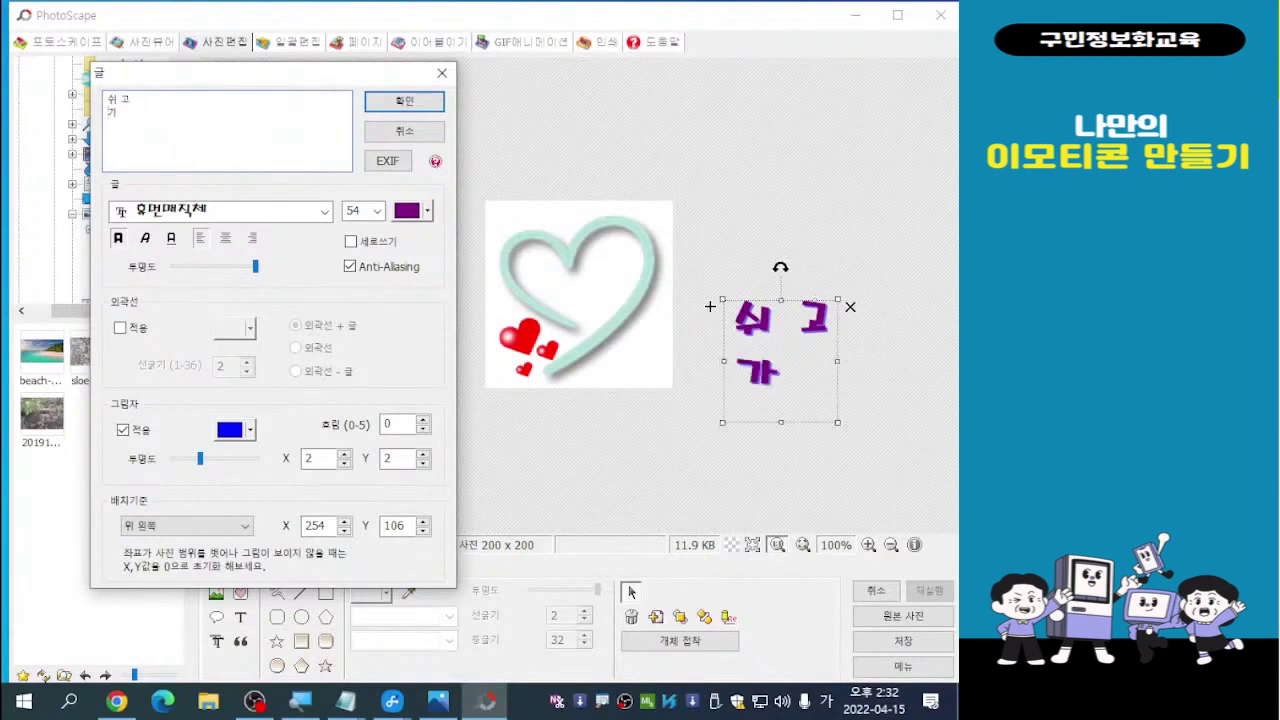
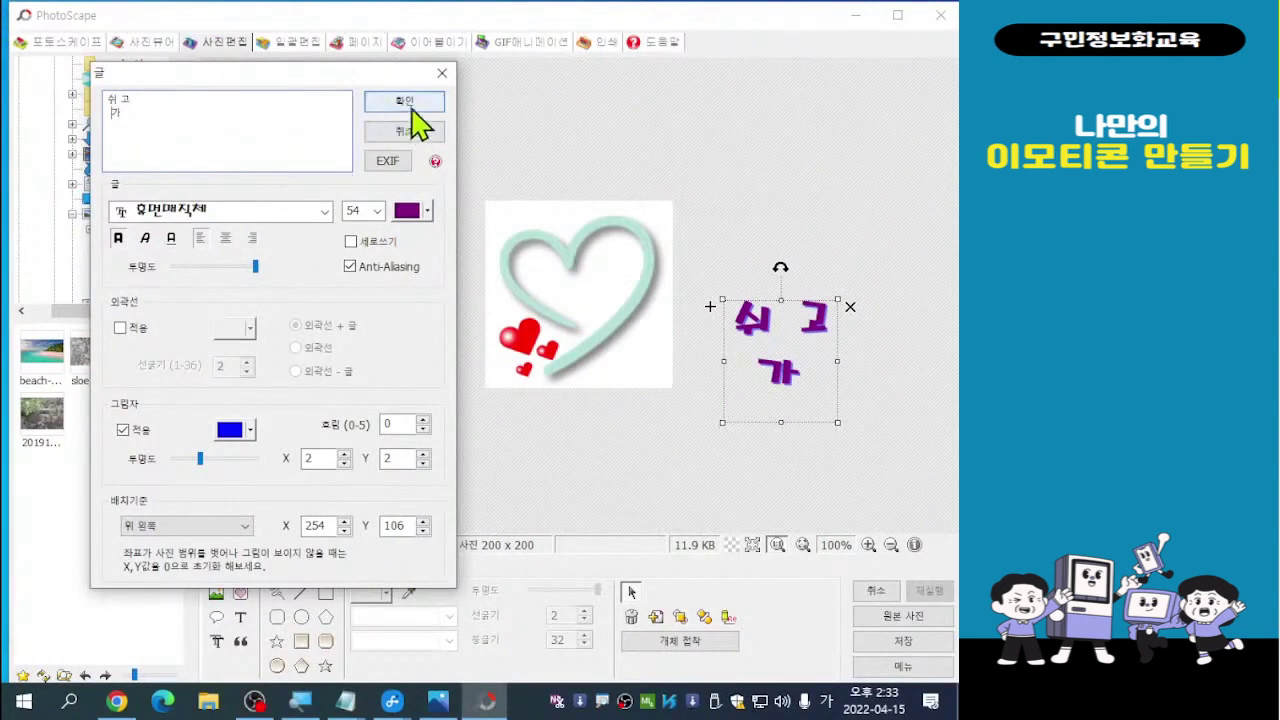
Shrink the purple 쉬 고 가 text slightly and park it just right of the heart image
click(411, 110)
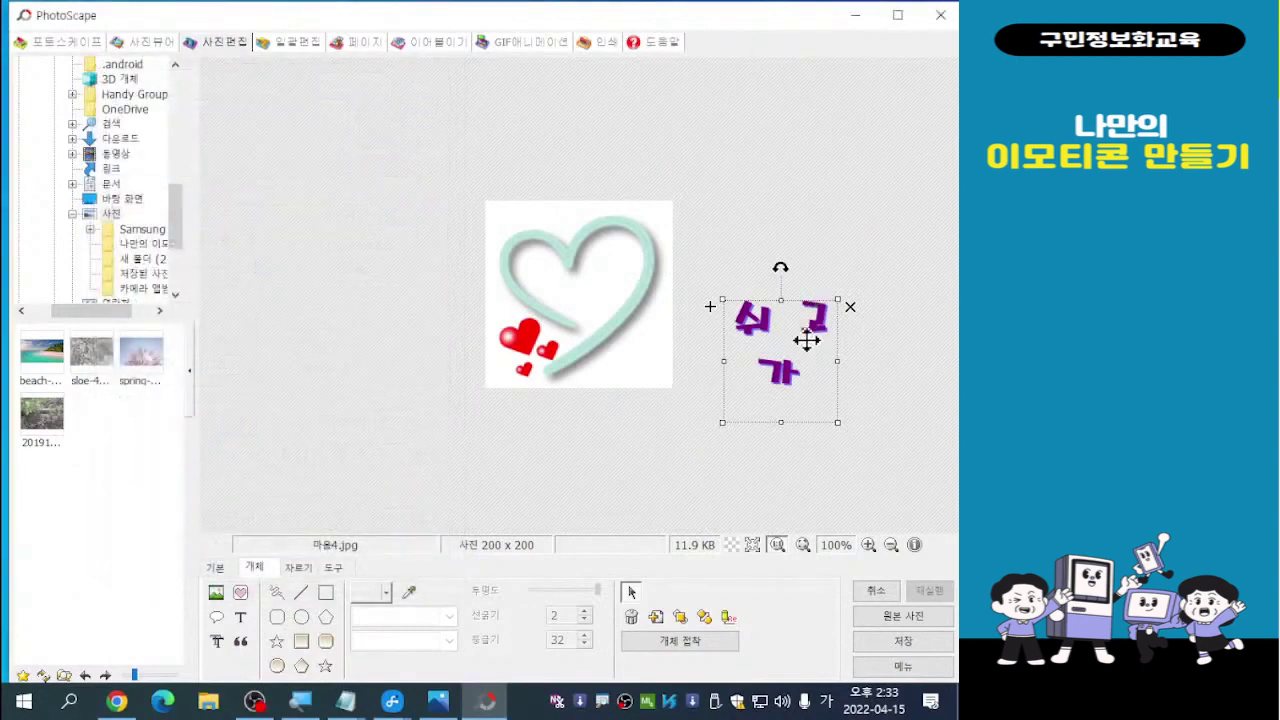
drag(785, 340, 583, 285)
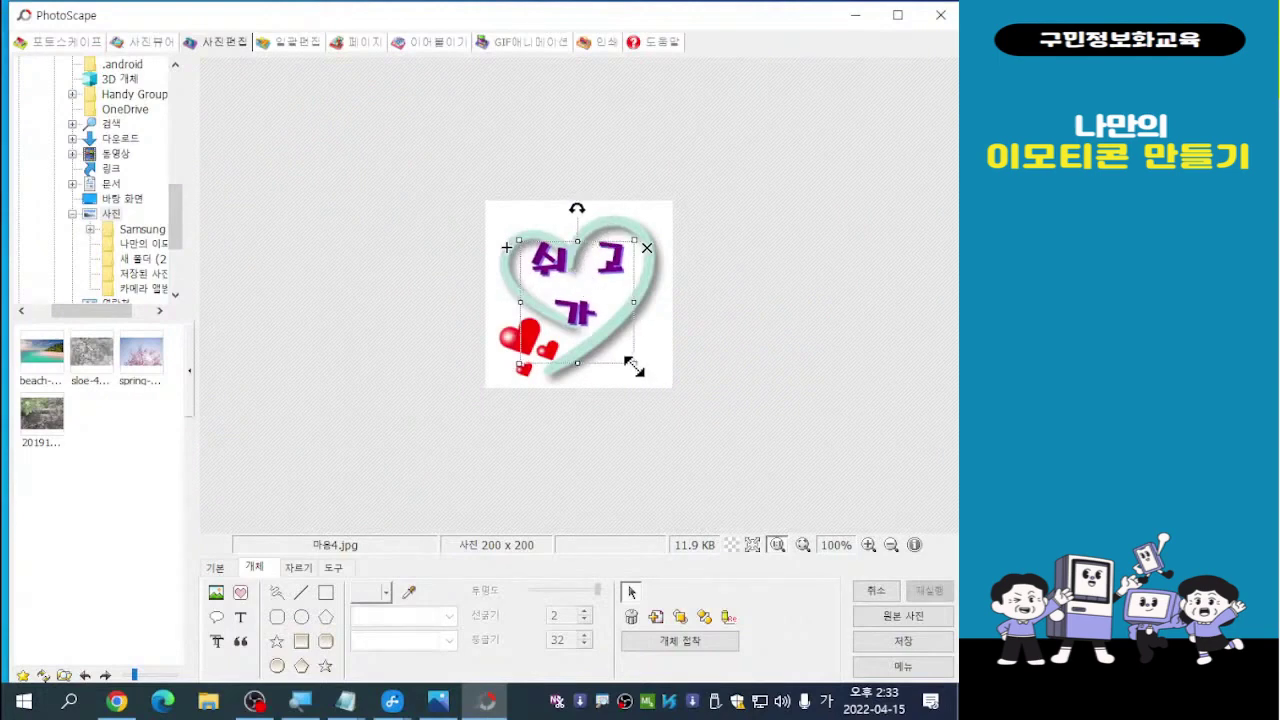
drag(634, 369, 620, 346)
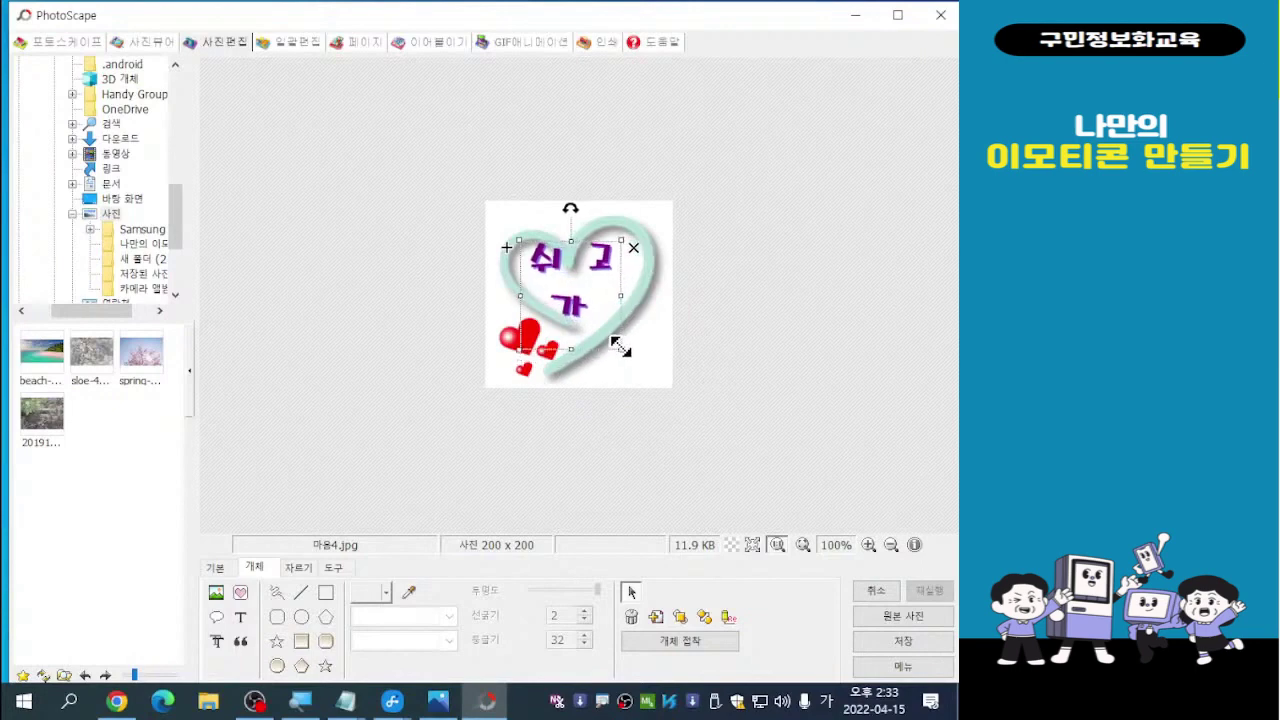
mouse_move(571, 282)
mouse_down()
mouse_move(624, 303)
mouse_move(586, 297)
mouse_up()
click(728, 351)
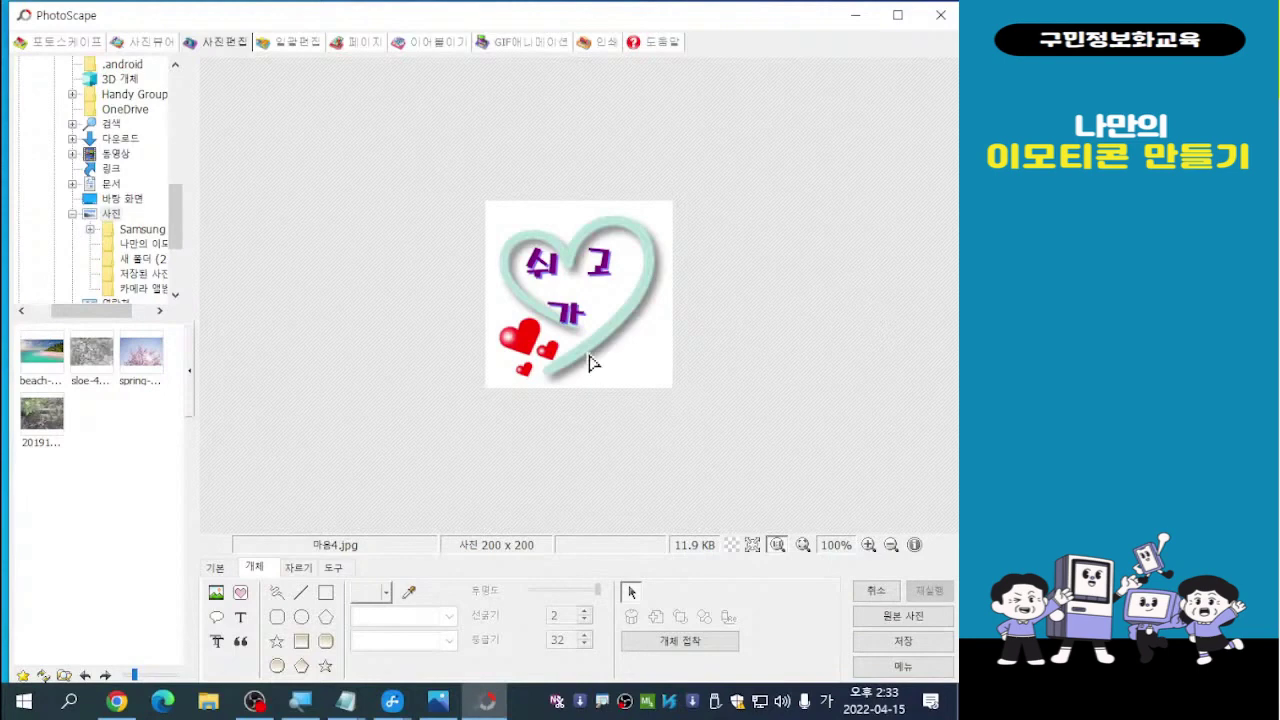
drag(573, 325, 749, 304)
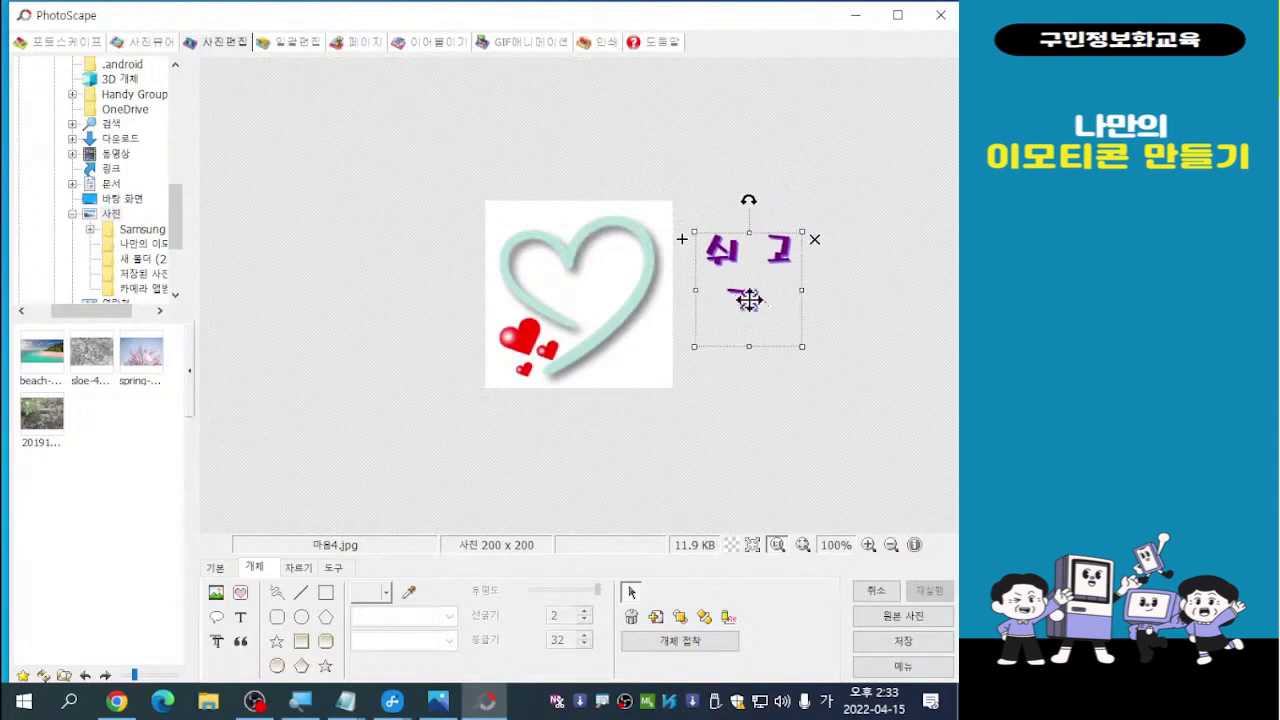
Change the caption to 쉬 고 가~ and place it back inside the heart
double_click(749, 300)
click(57, 197)
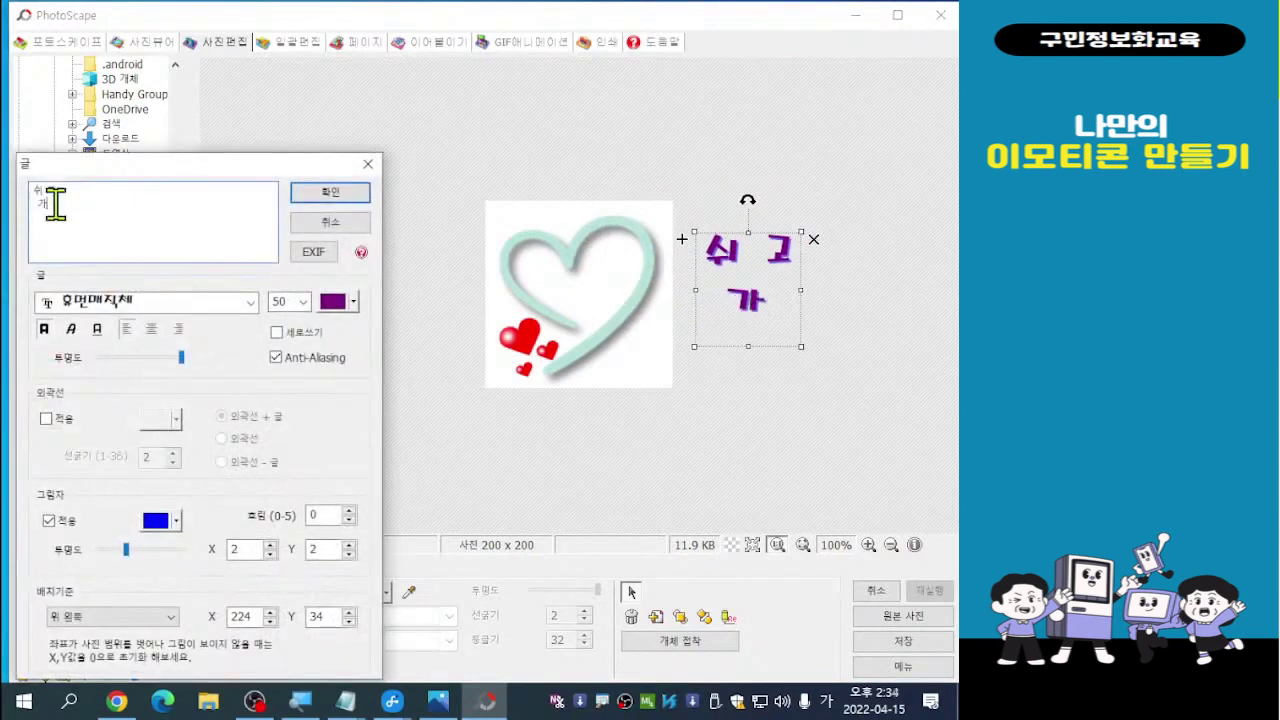
key(BackSpace)
text(개)
text(~)
click(338, 196)
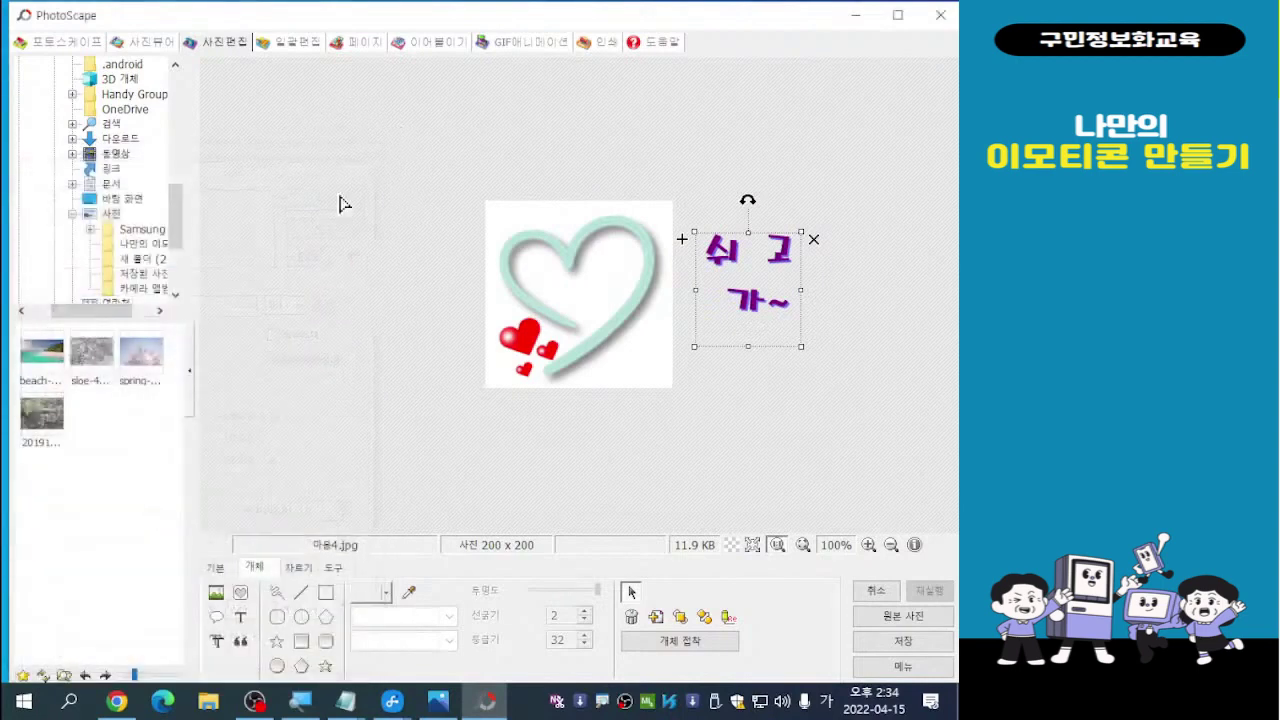
drag(756, 282, 580, 289)
click(803, 338)
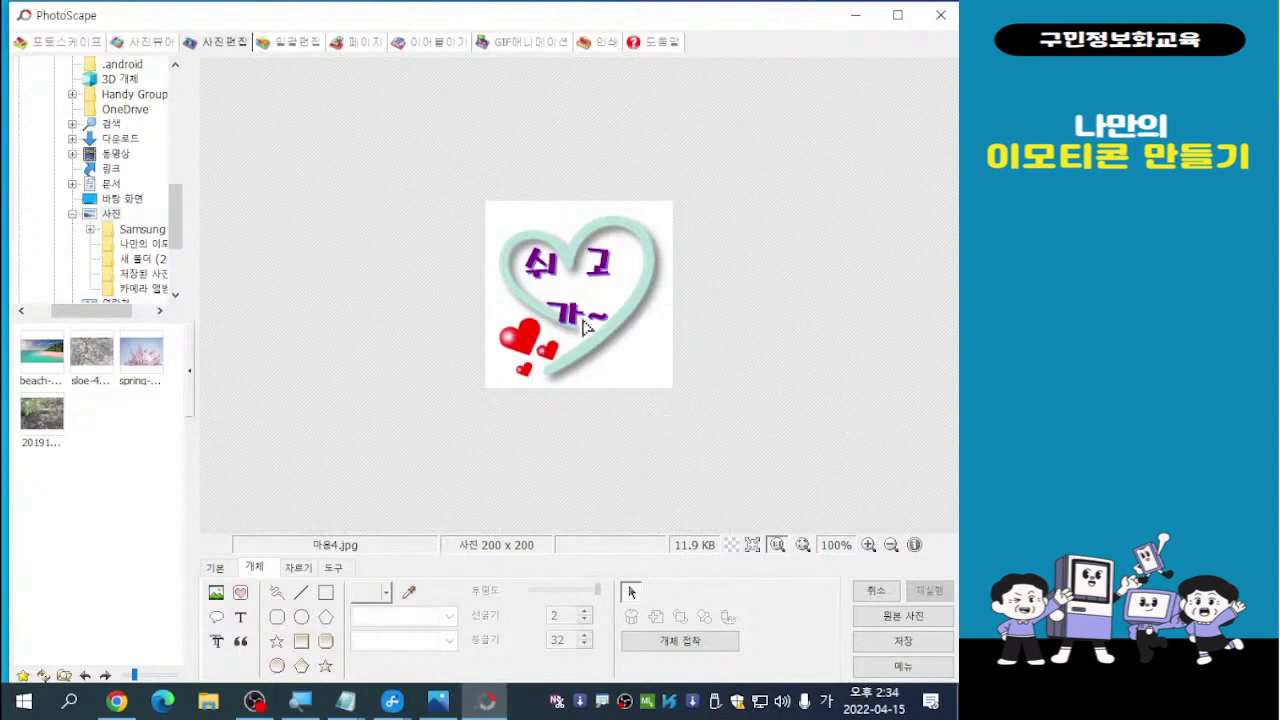
Move the small red hearts beside 가~ on the heart's lower right and tilt them clockwise
click(524, 350)
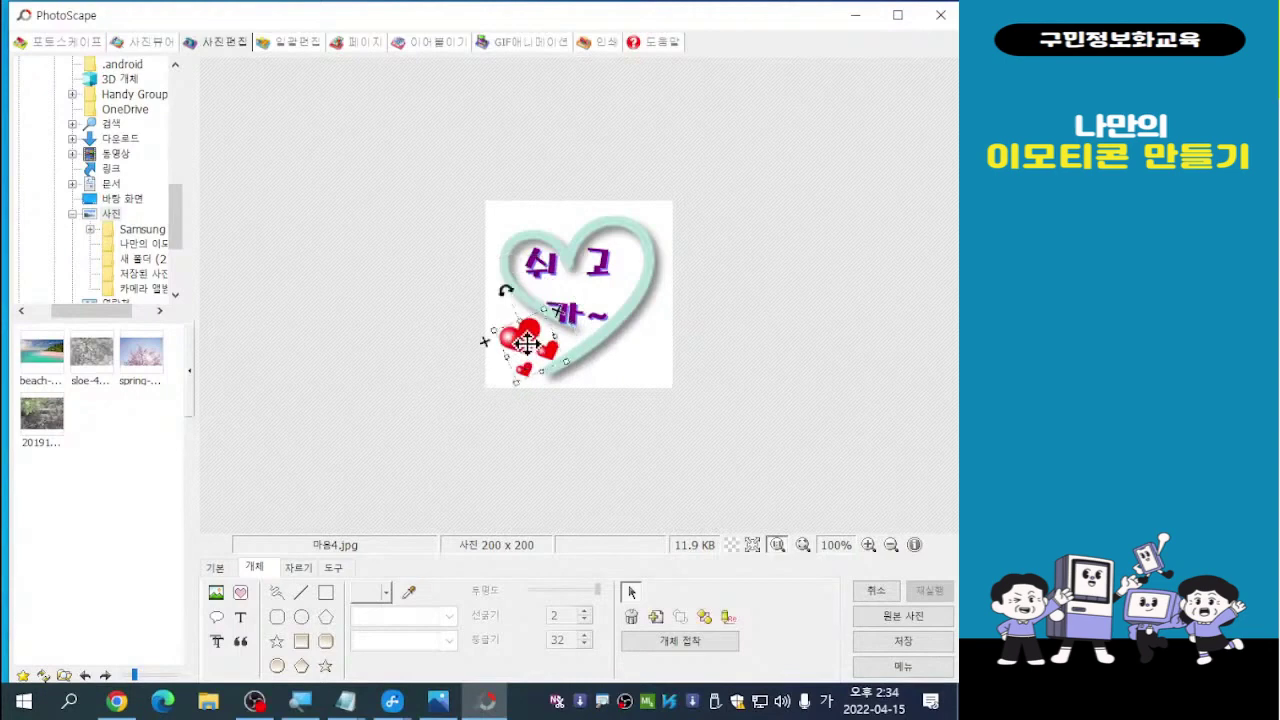
drag(526, 343, 625, 305)
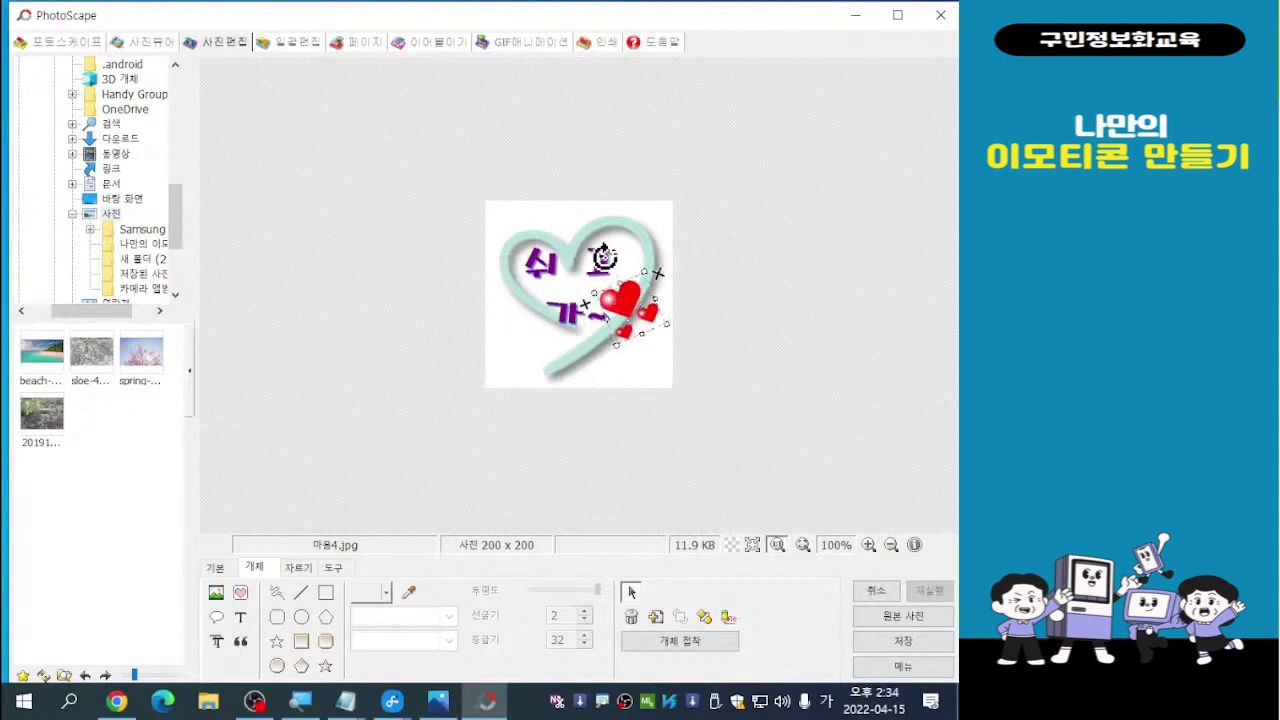
drag(610, 251, 639, 316)
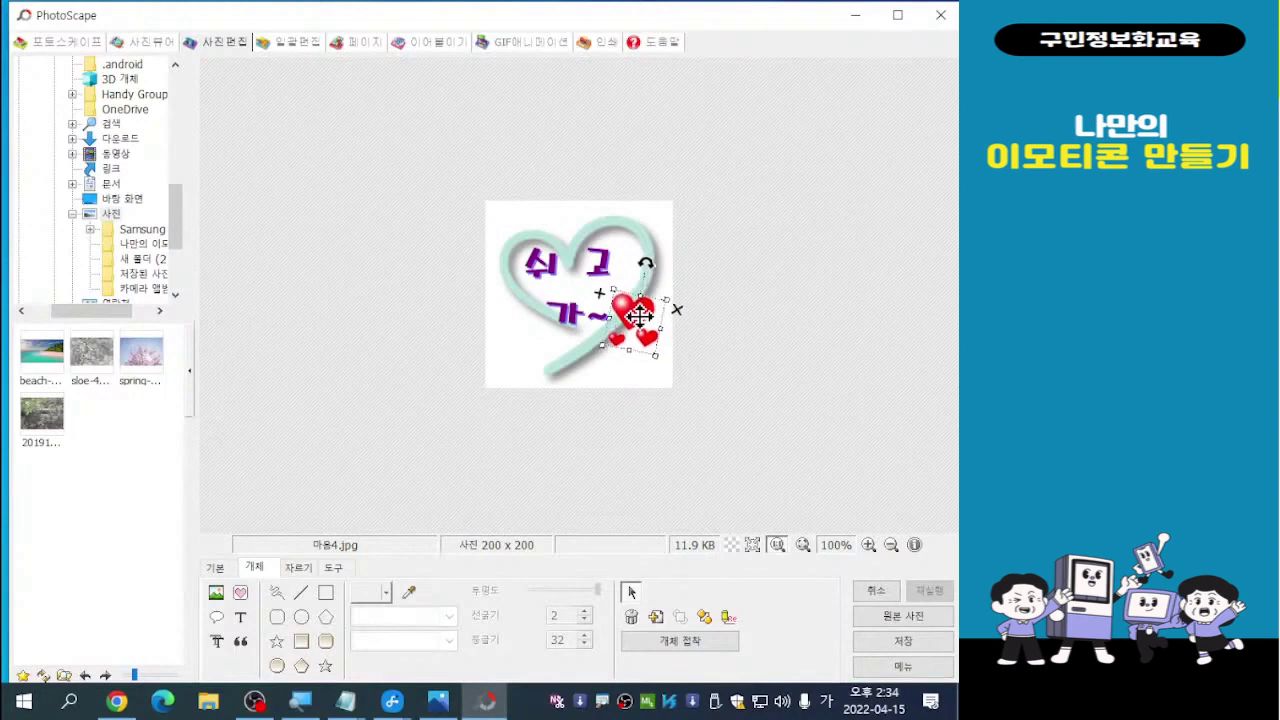
click(731, 296)
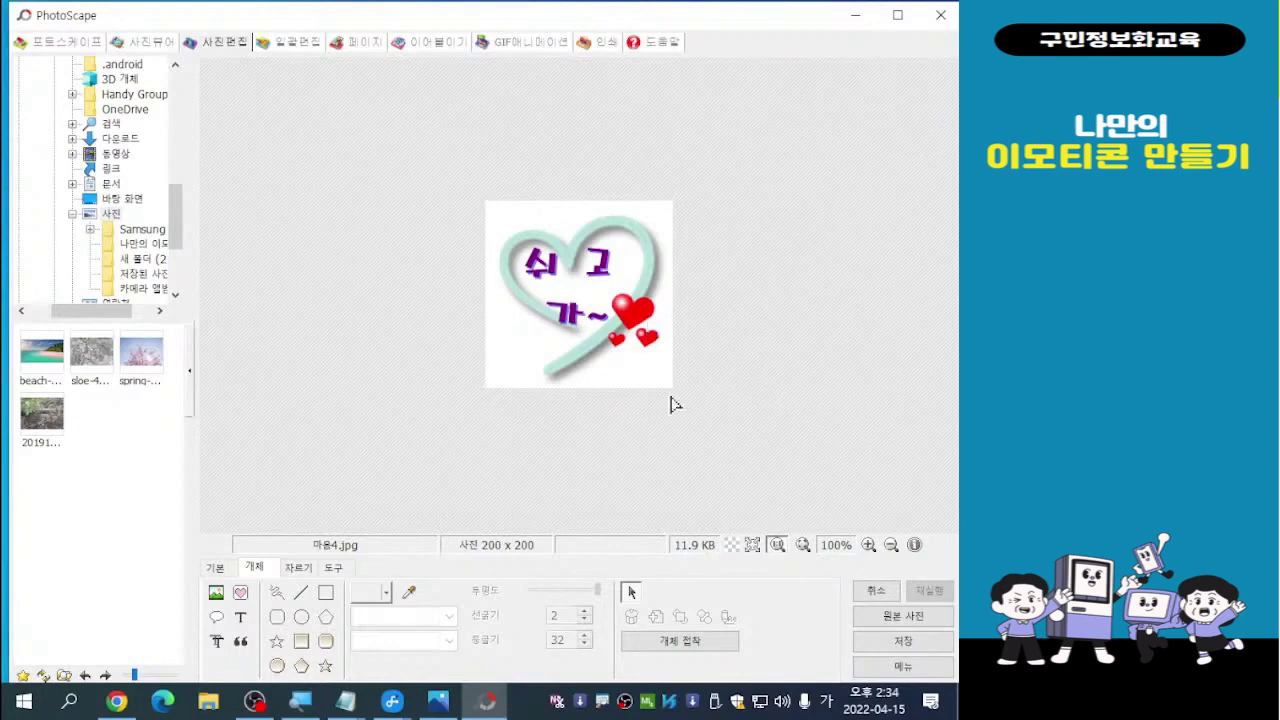
Save the heart emoticon under the new file name 마음5.jpg
click(898, 641)
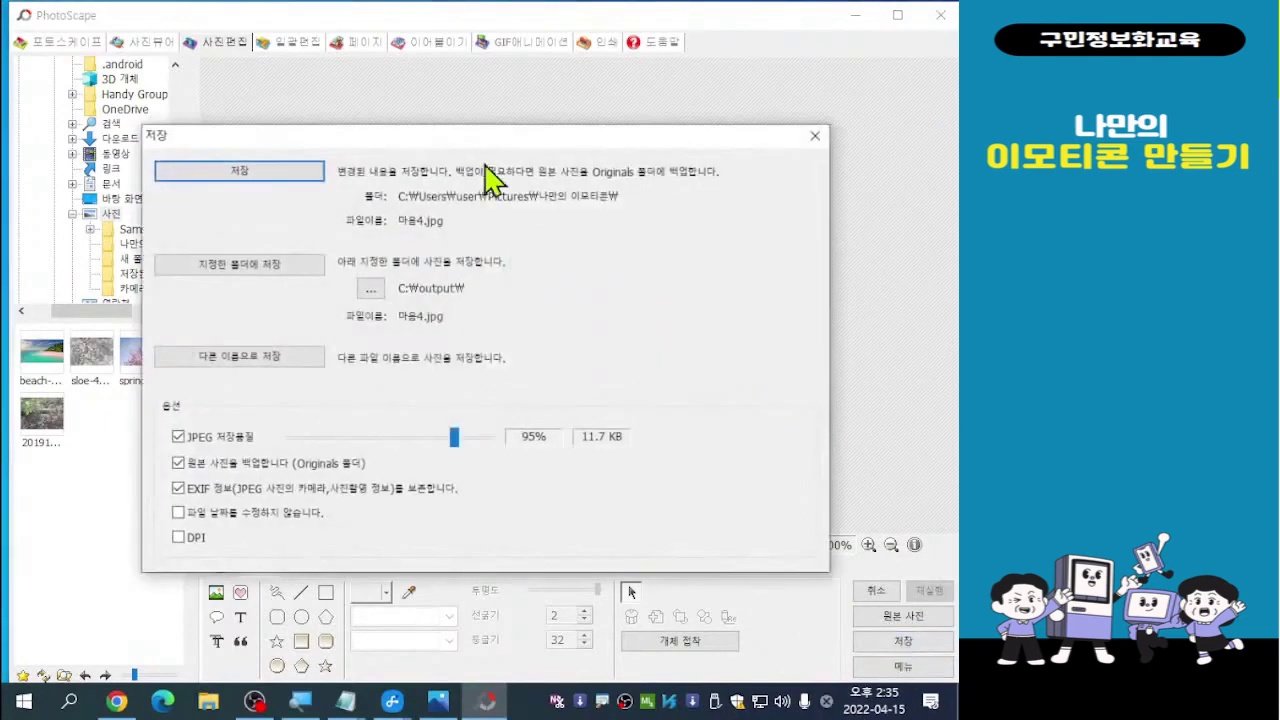
click(252, 372)
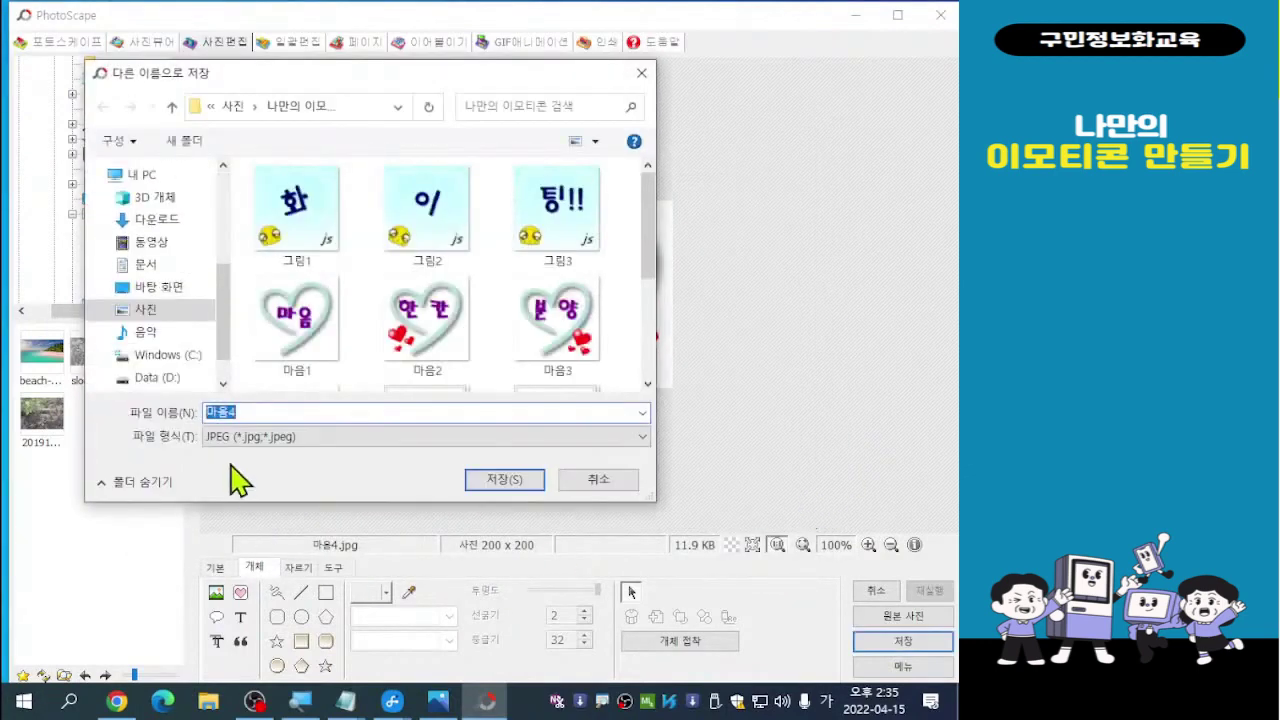
click(261, 413)
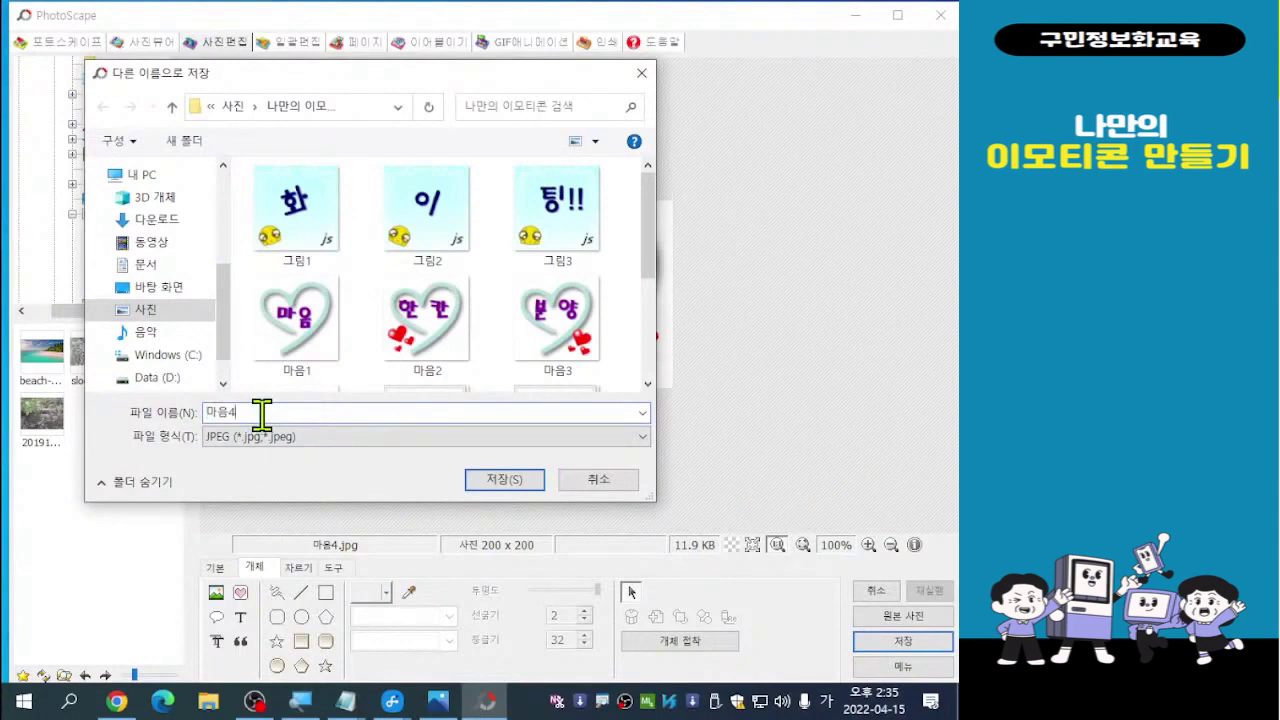
click(261, 413)
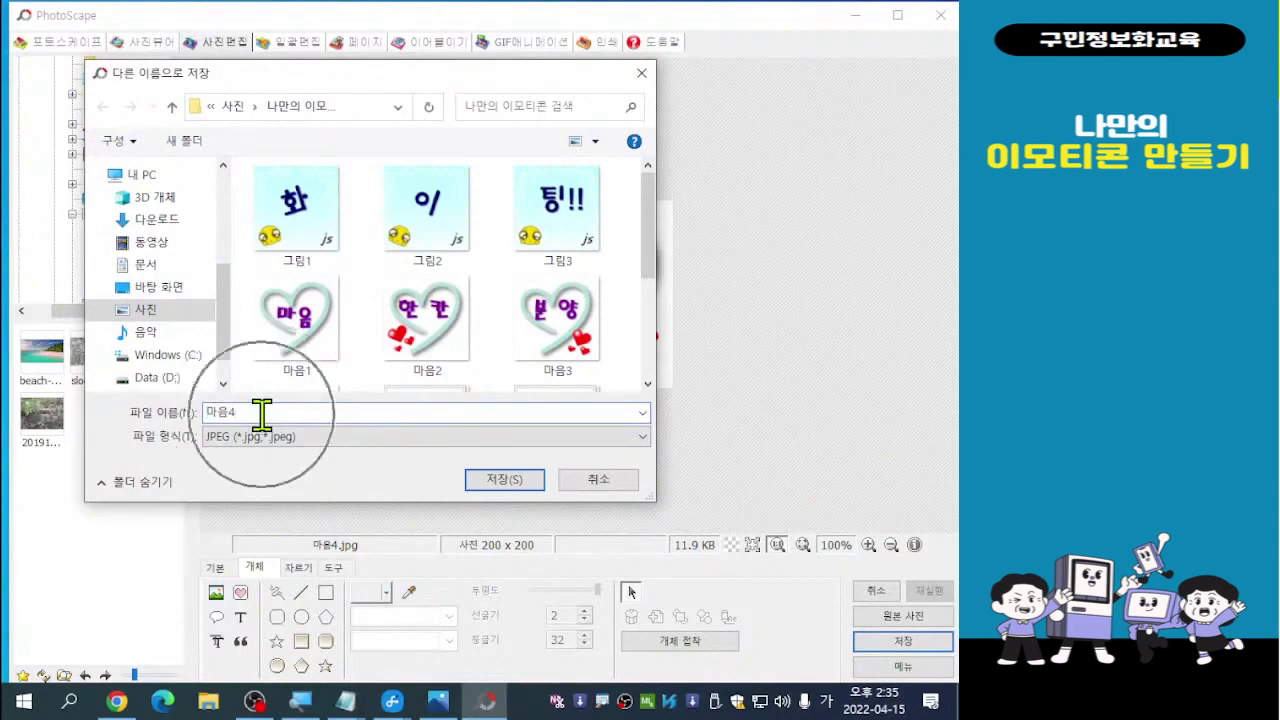
key(BackSpace)
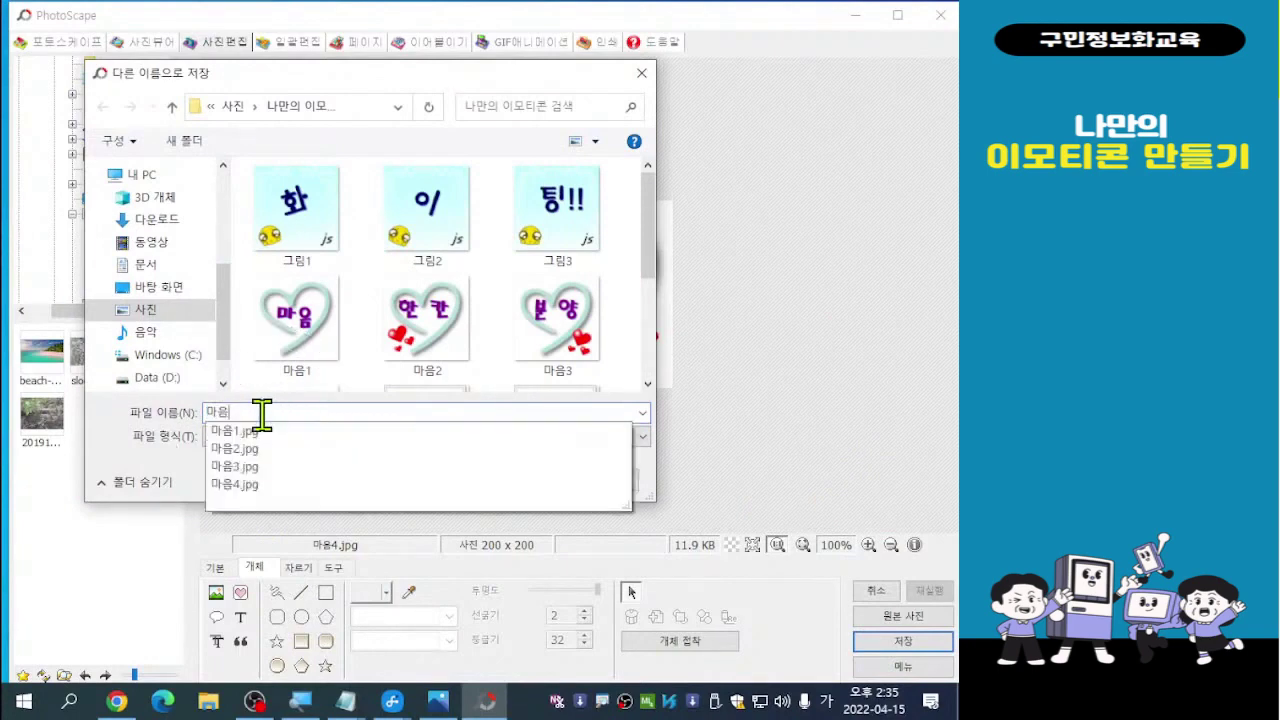
text(5)
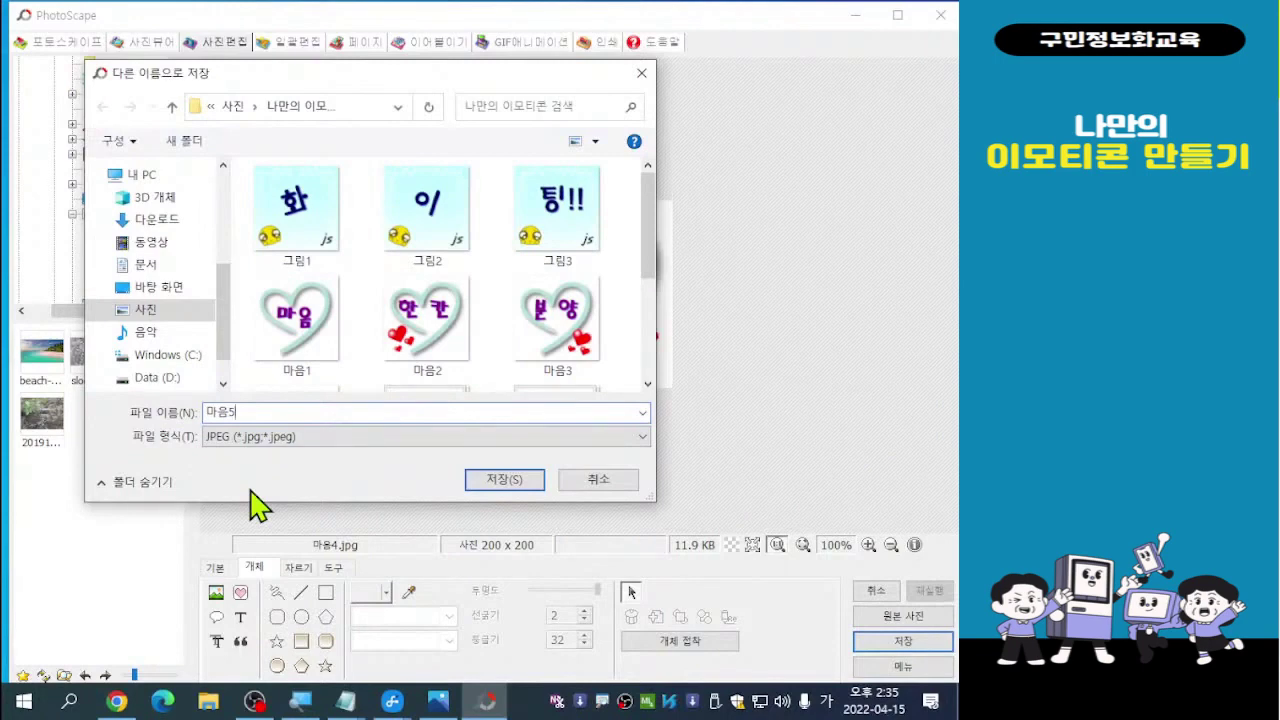
click(320, 410)
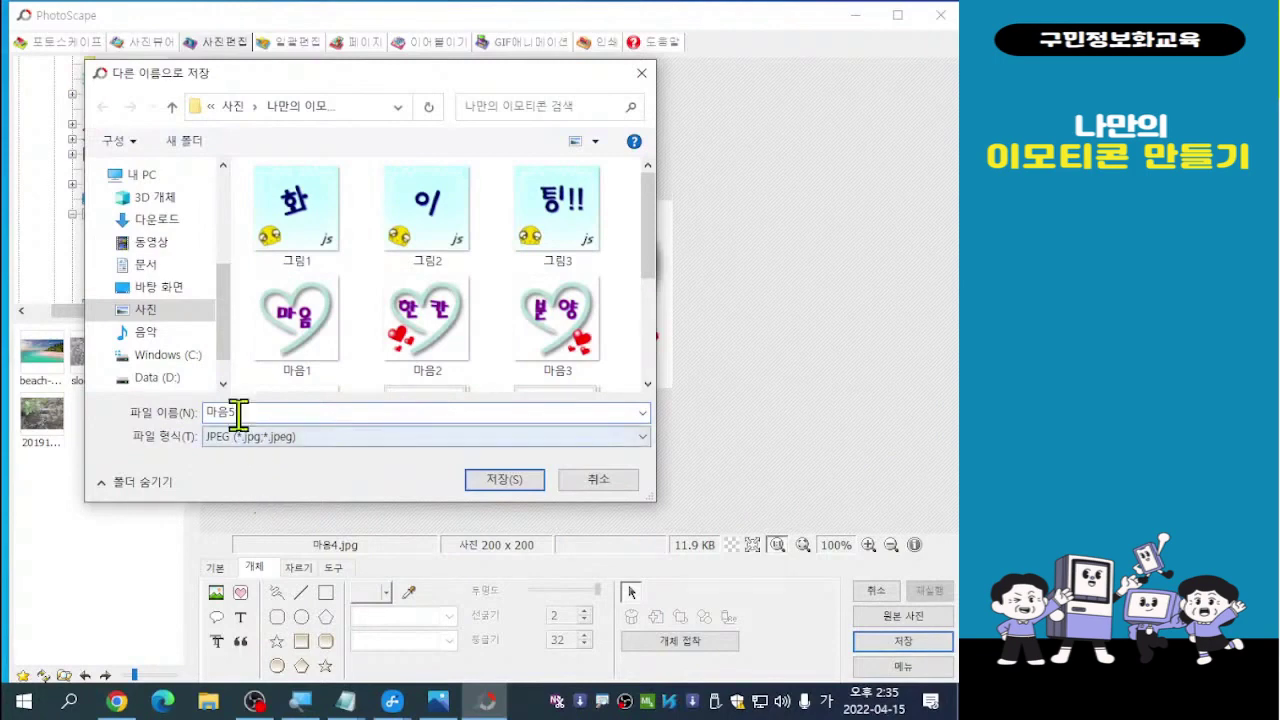
click(505, 479)
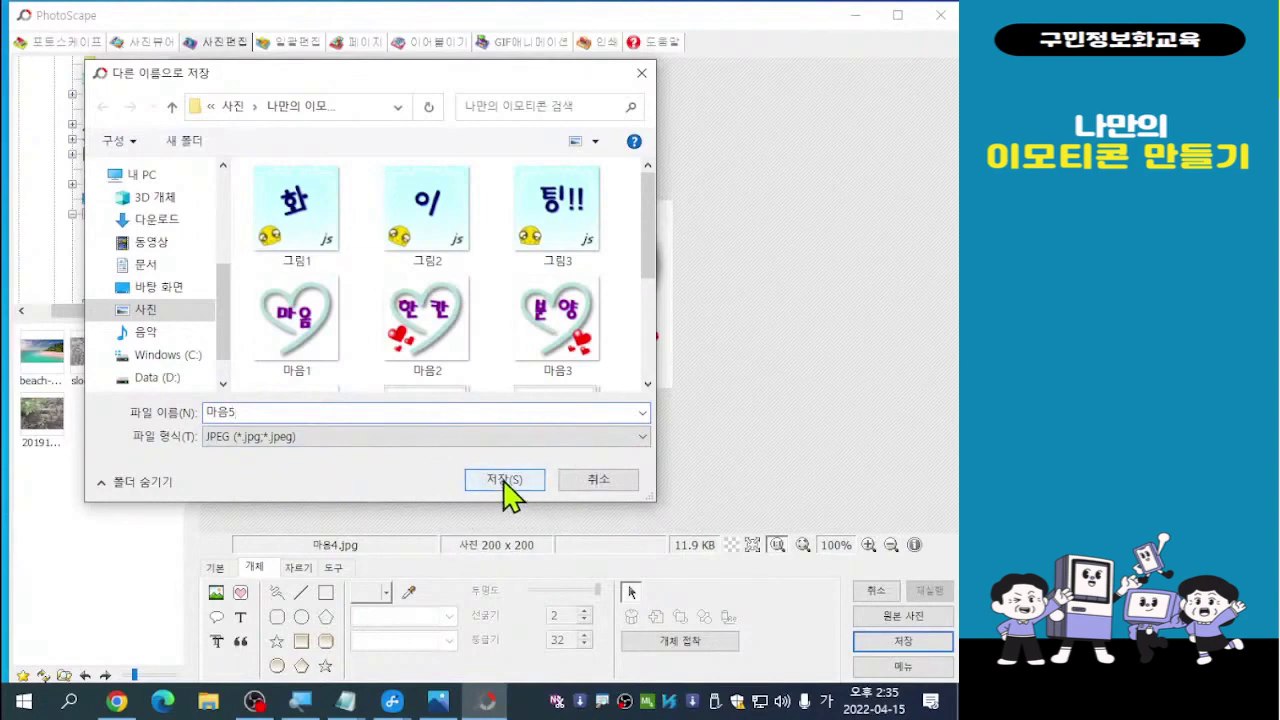
click(505, 479)
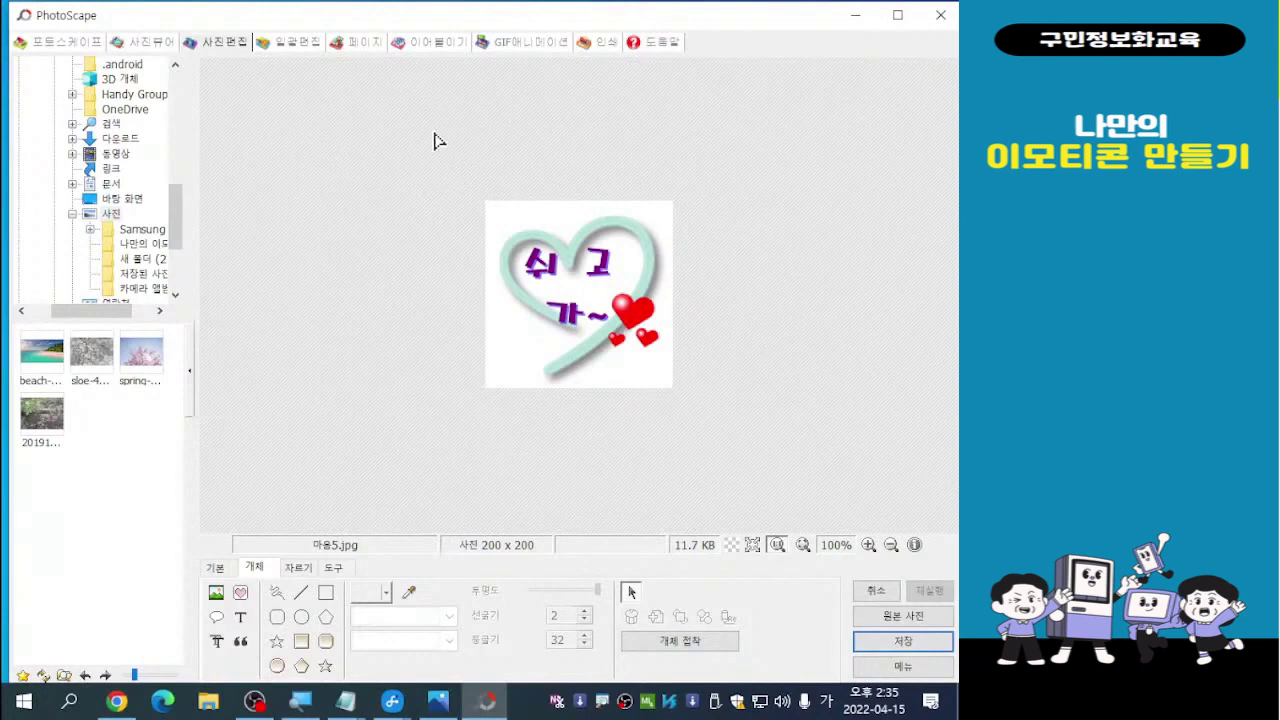
In the GIF animation workspace, browse to 사진 > 나만의 이모티콘 and select 마음1 through 마음5
click(527, 55)
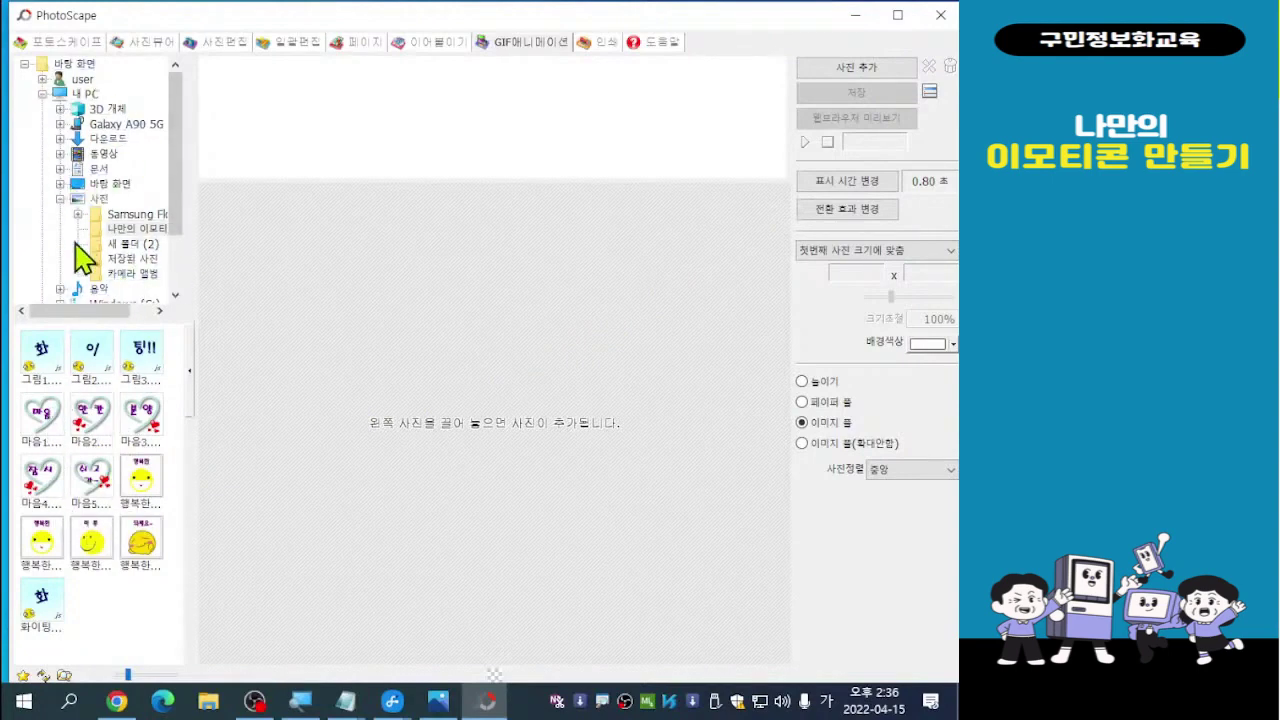
click(92, 199)
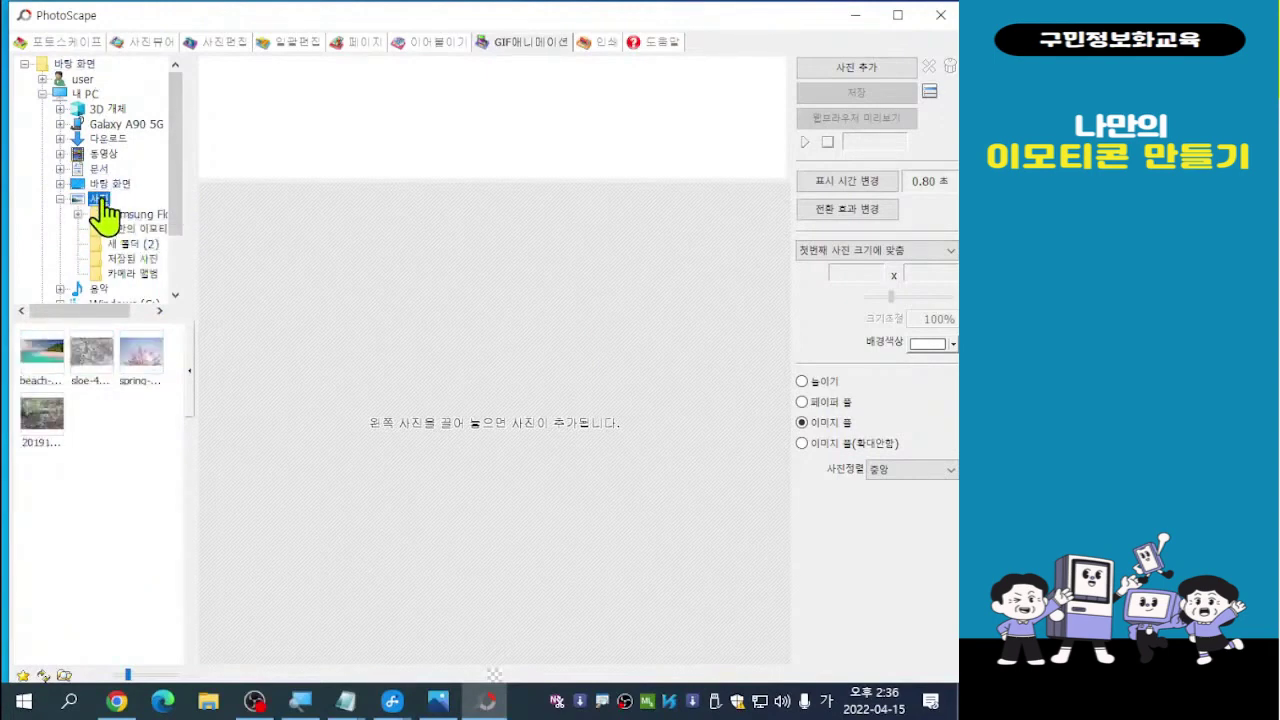
click(128, 229)
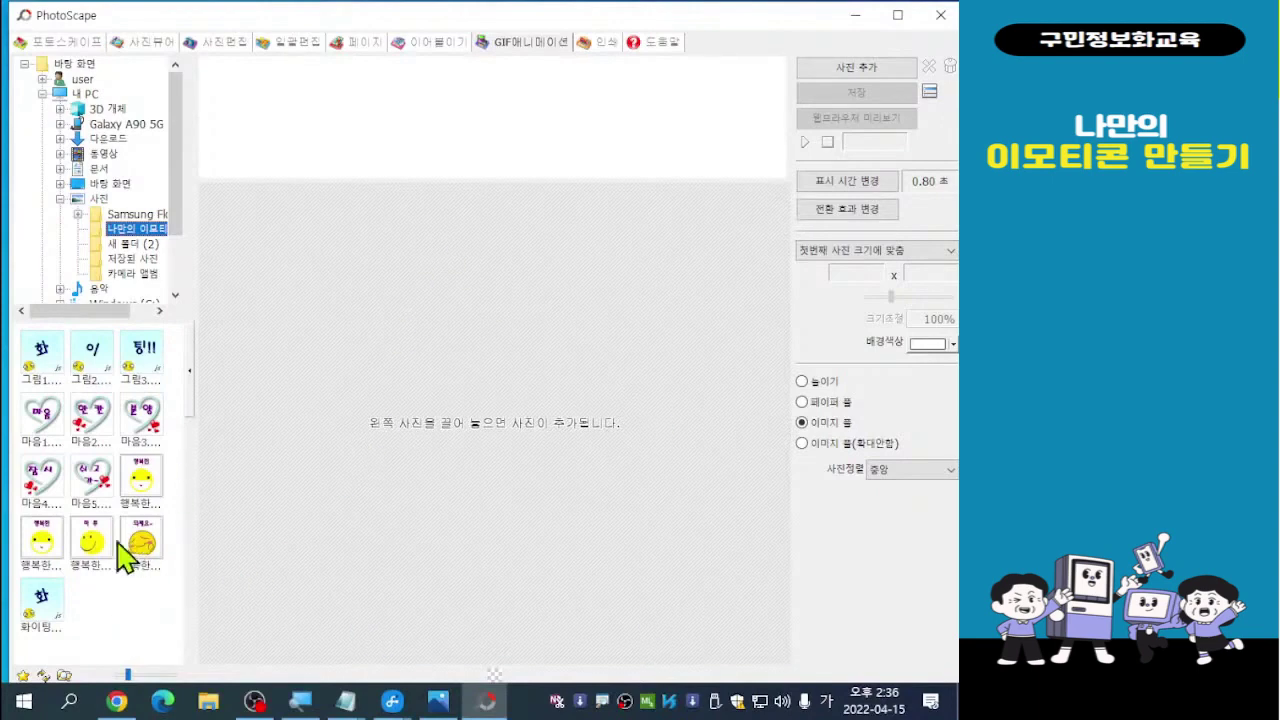
click(42, 440)
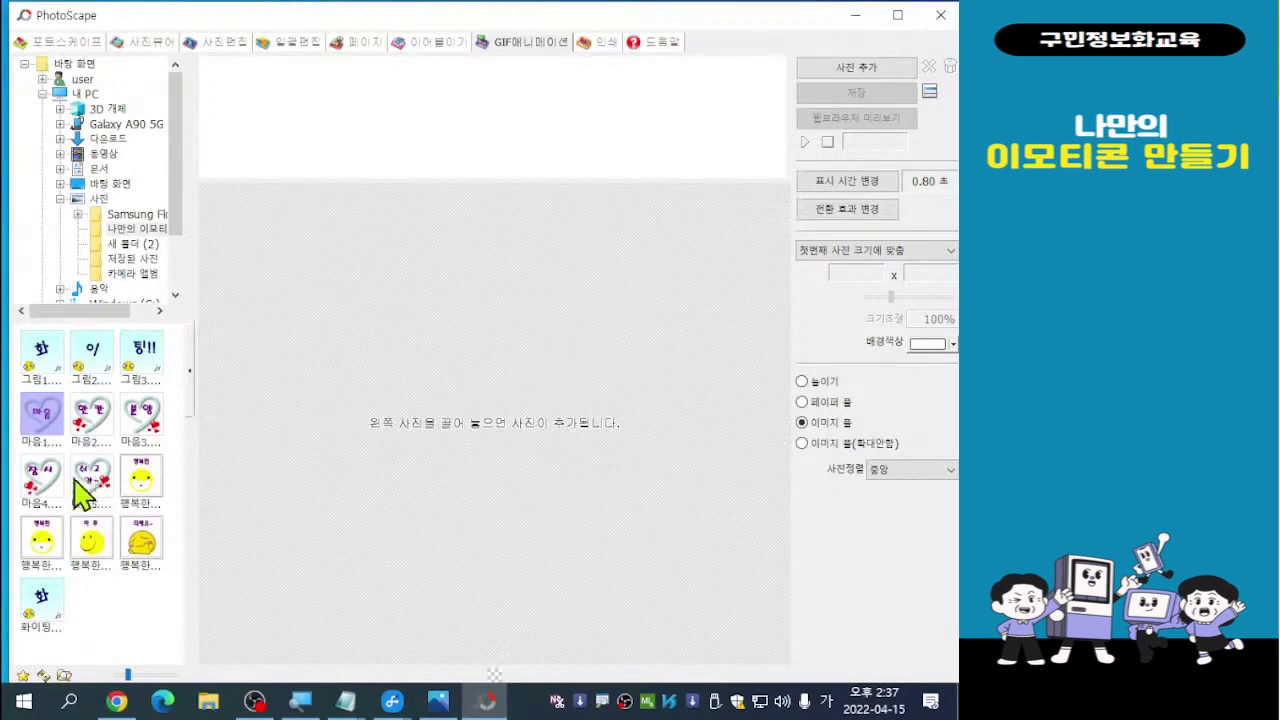
shift+click(100, 500)
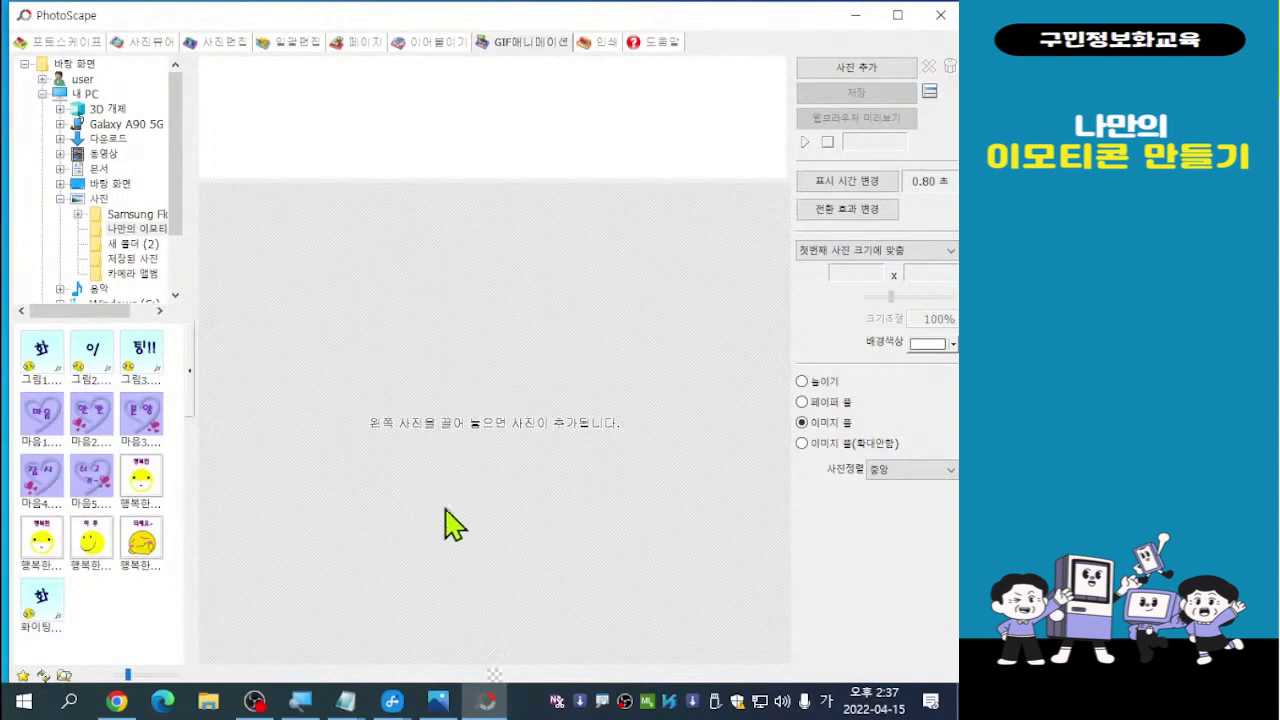
Add the five selected 마음 images as animation frames, each showing for 0.80 seconds
click(45, 430)
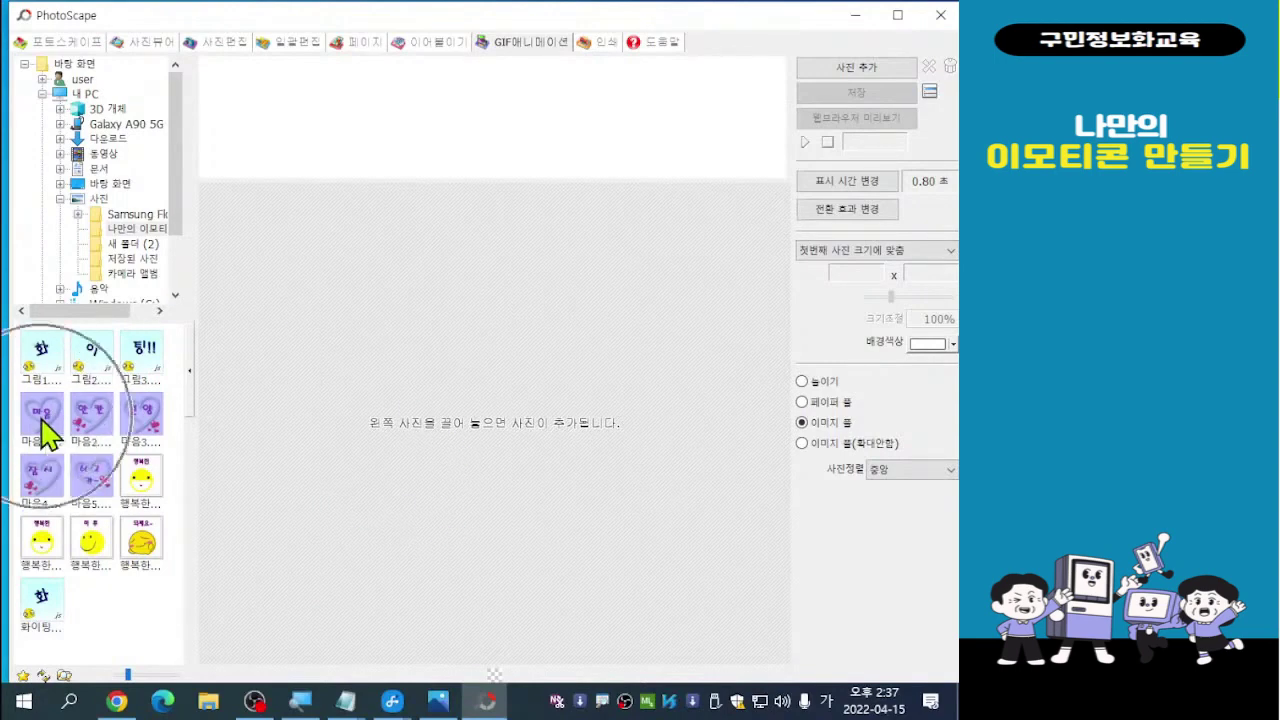
drag(45, 430, 246, 108)
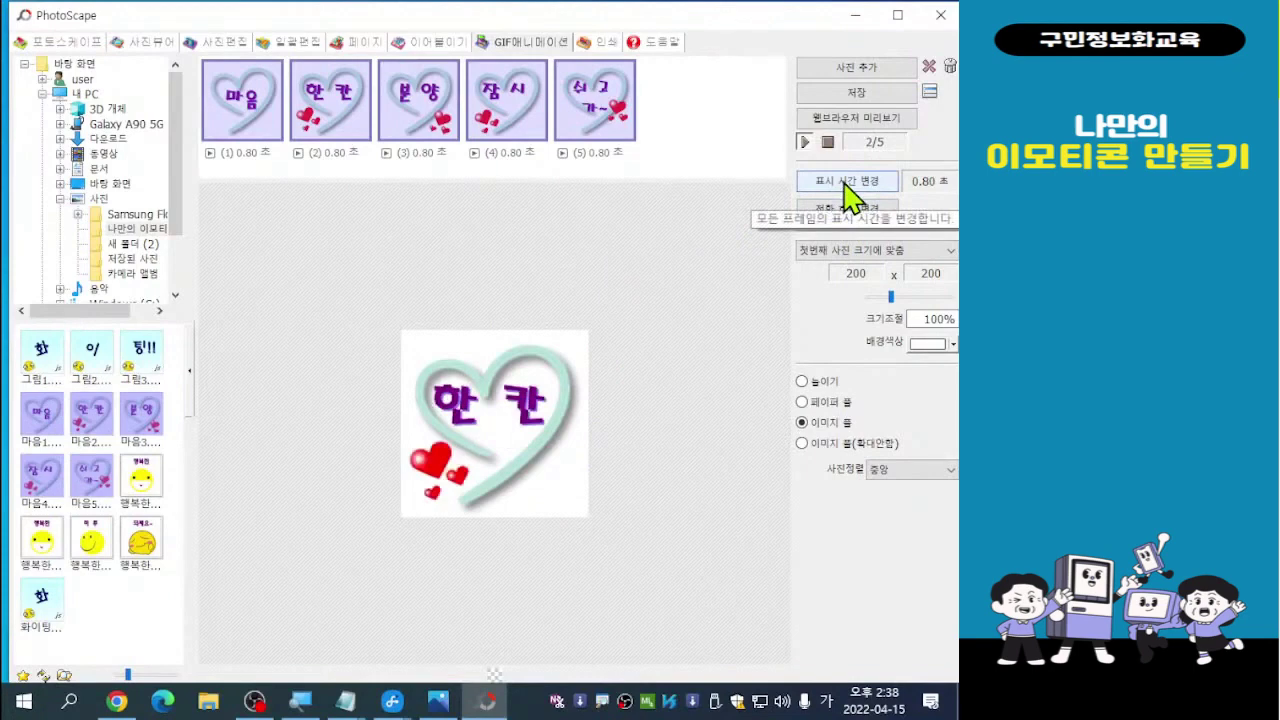
key(ctrl)
key(ctrl)
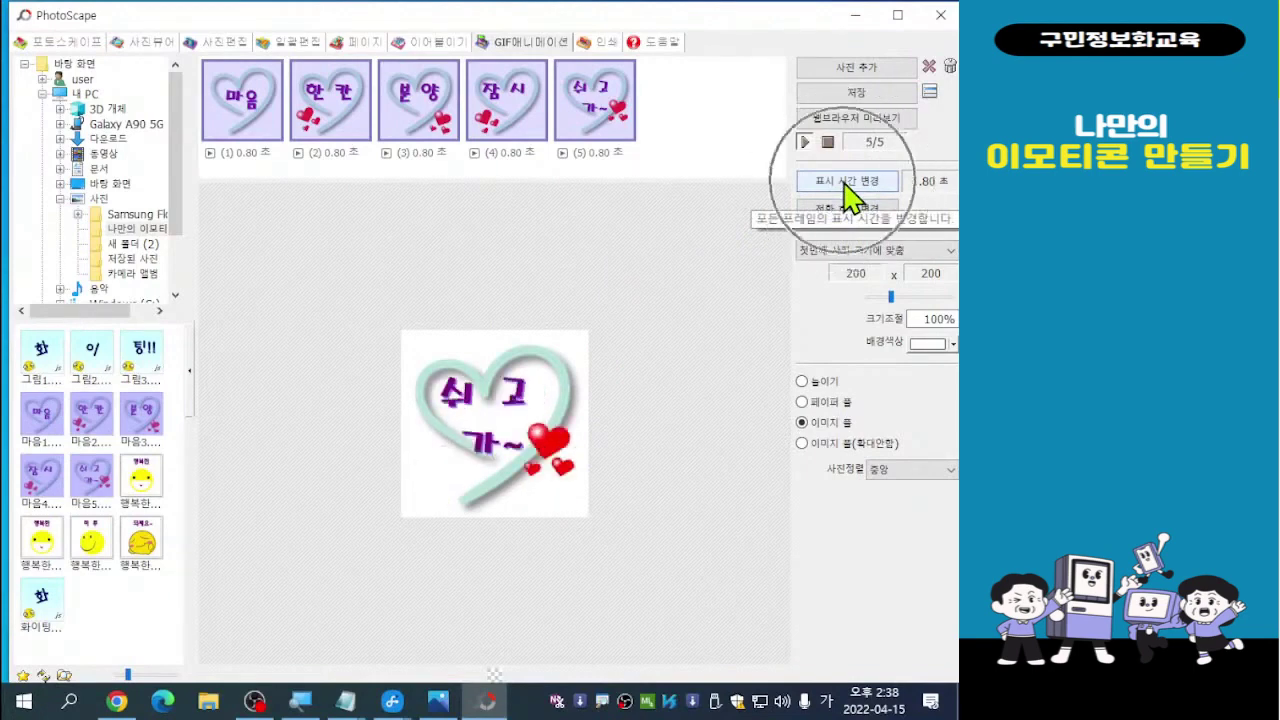
key(ctrl)
key(ctrl)
key(ctrl)
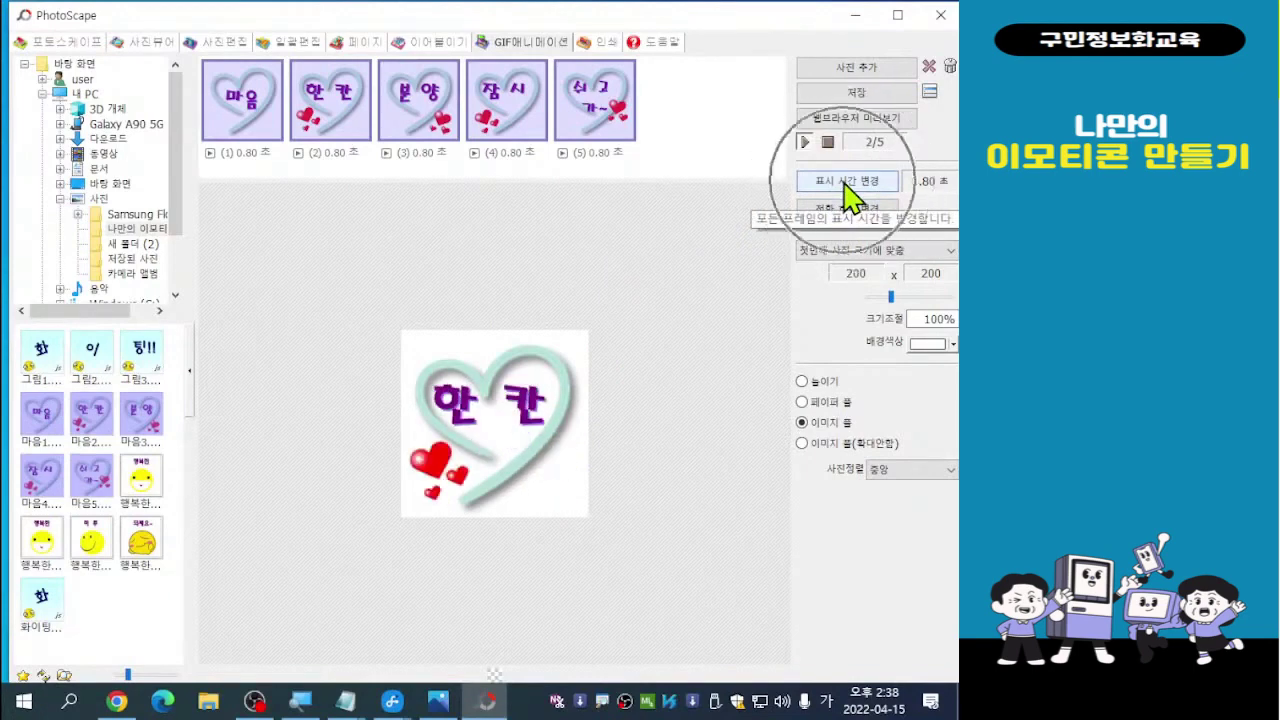
key(ctrl)
Change every frame's display time from 0.80 to 1.00 second
click(848, 192)
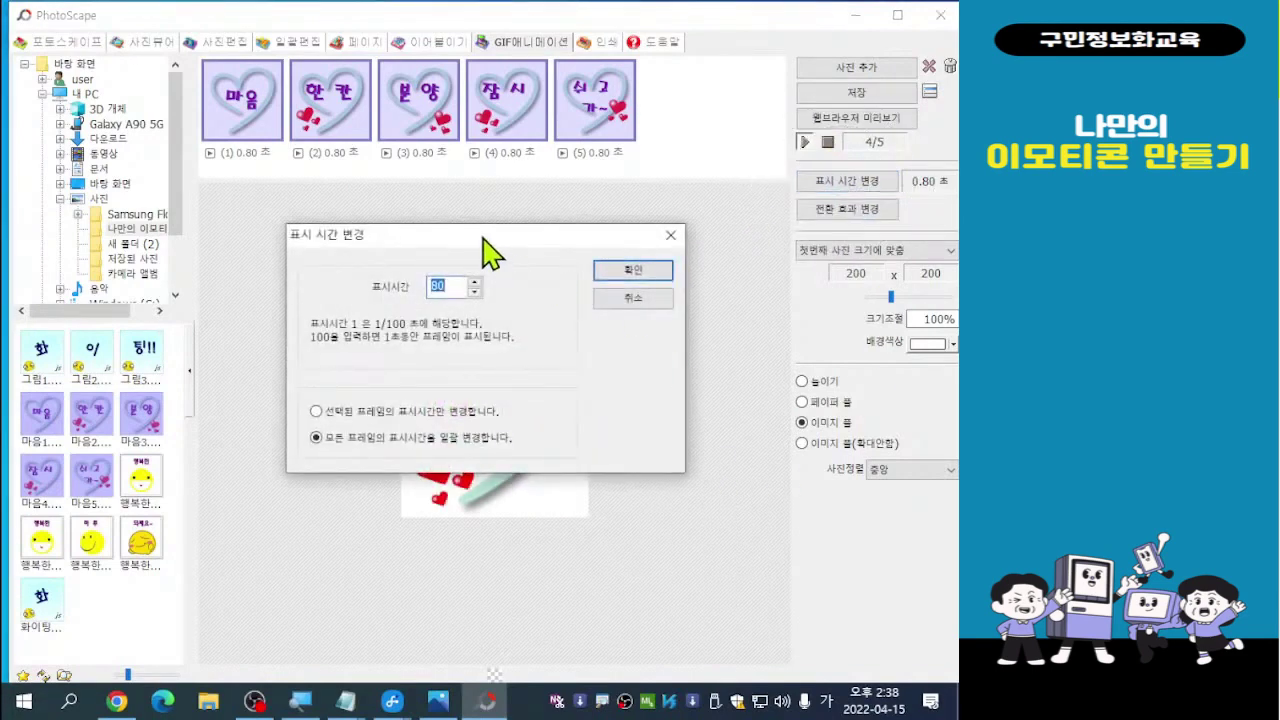
drag(490, 253, 433, 88)
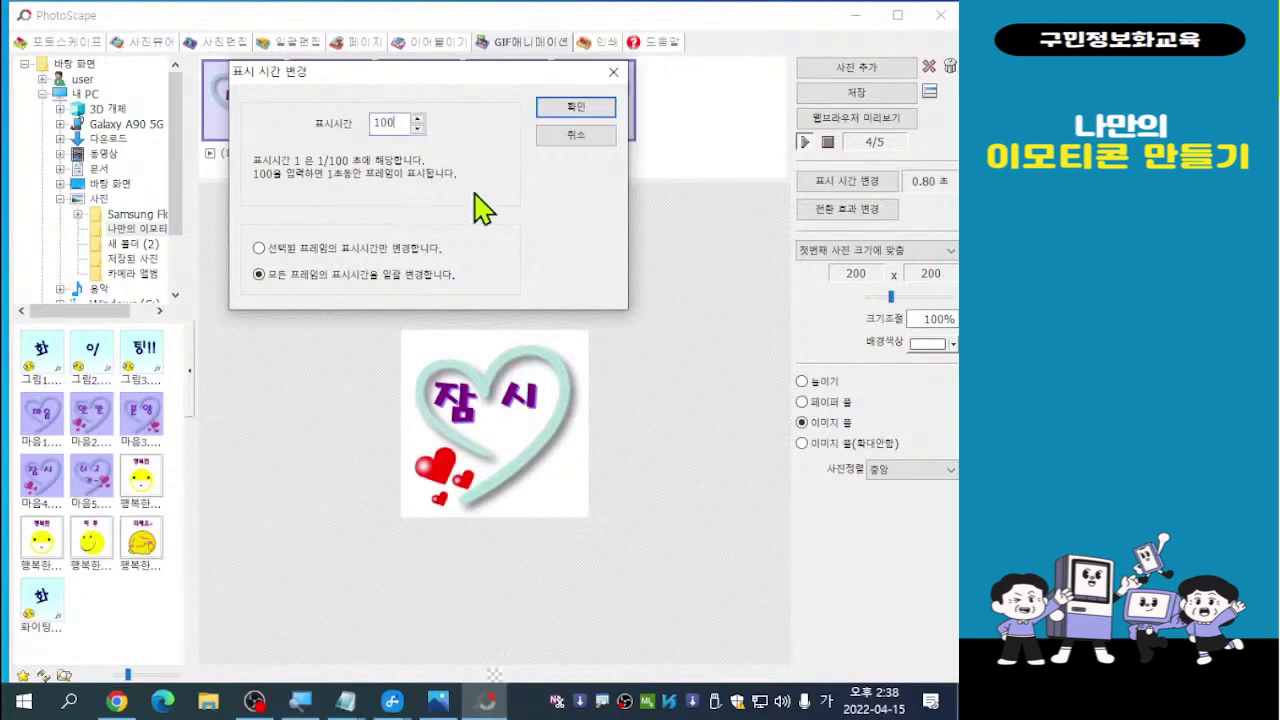
click(574, 108)
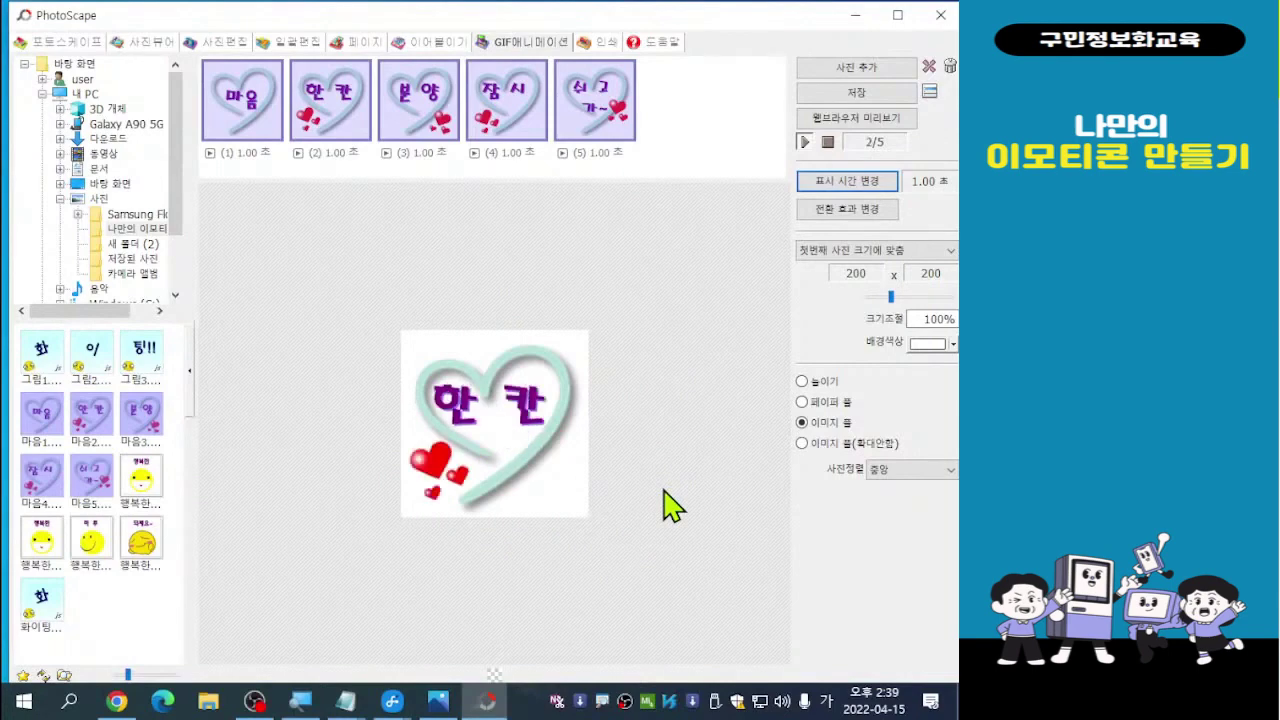
Save the five-frame animation as the GIF file 마음 and dismiss the confirmation
click(858, 96)
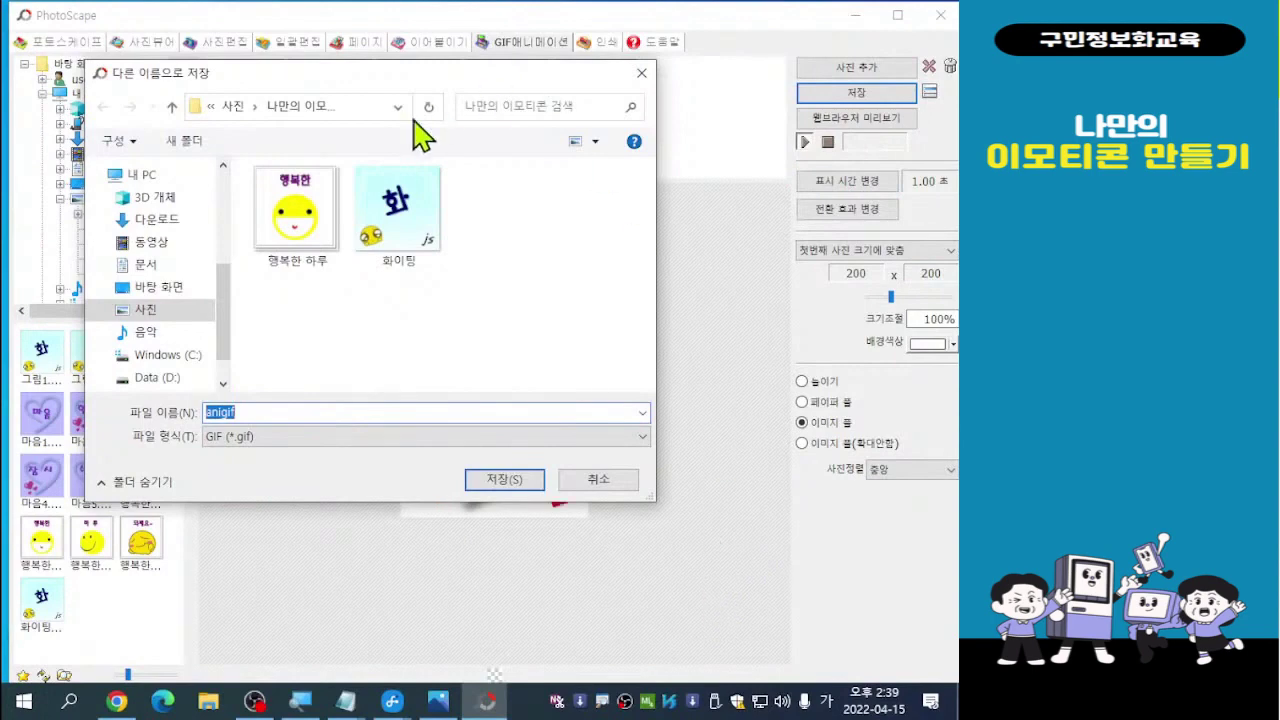
drag(355, 76, 414, 80)
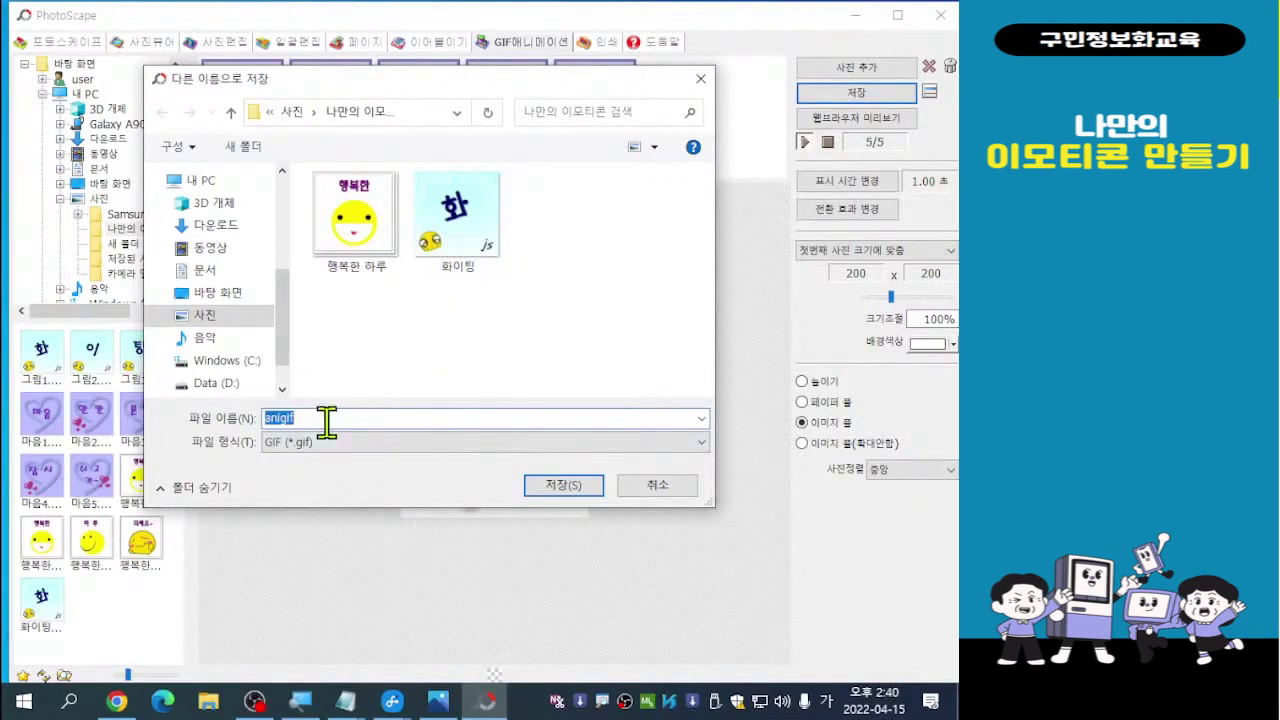
text(마음)
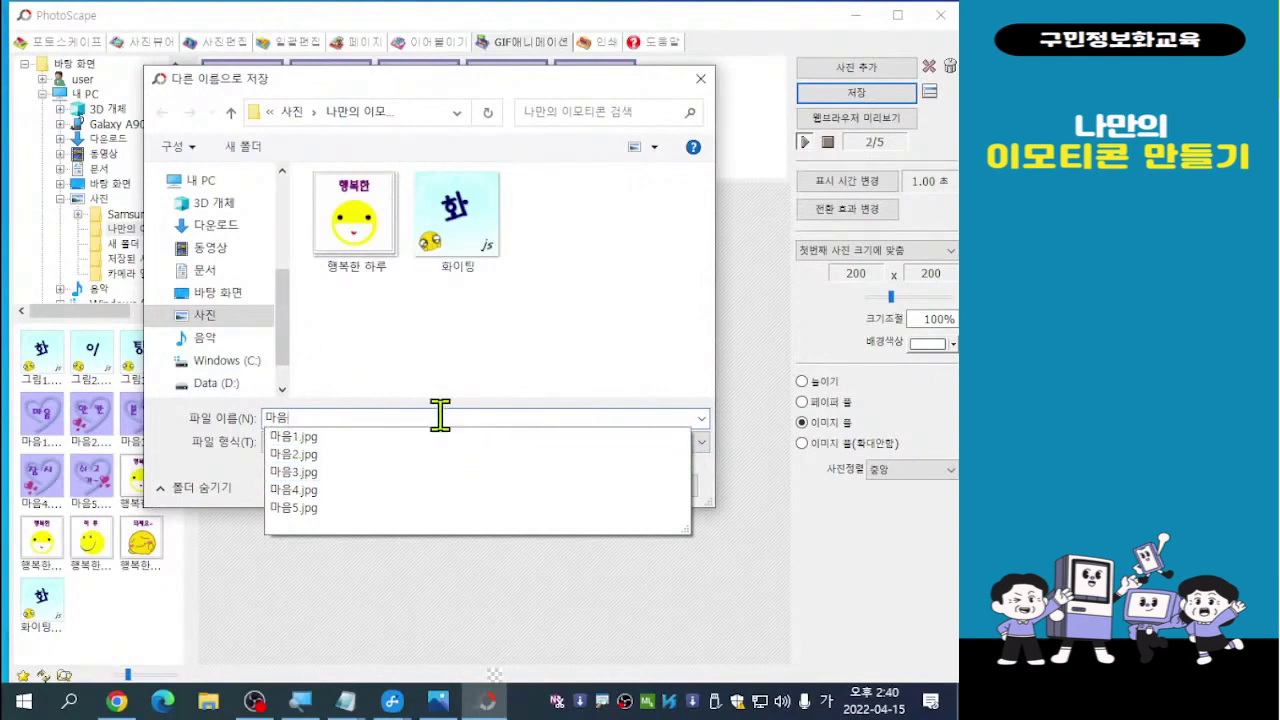
key(Return)
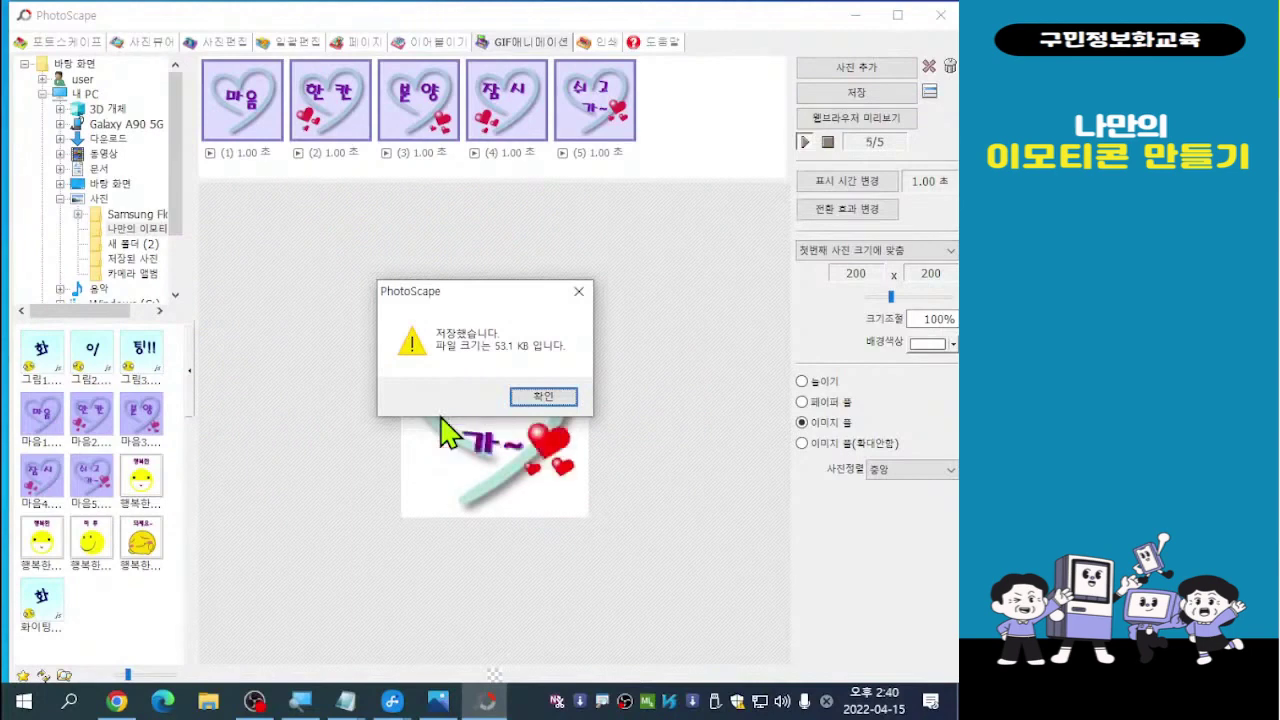
click(542, 396)
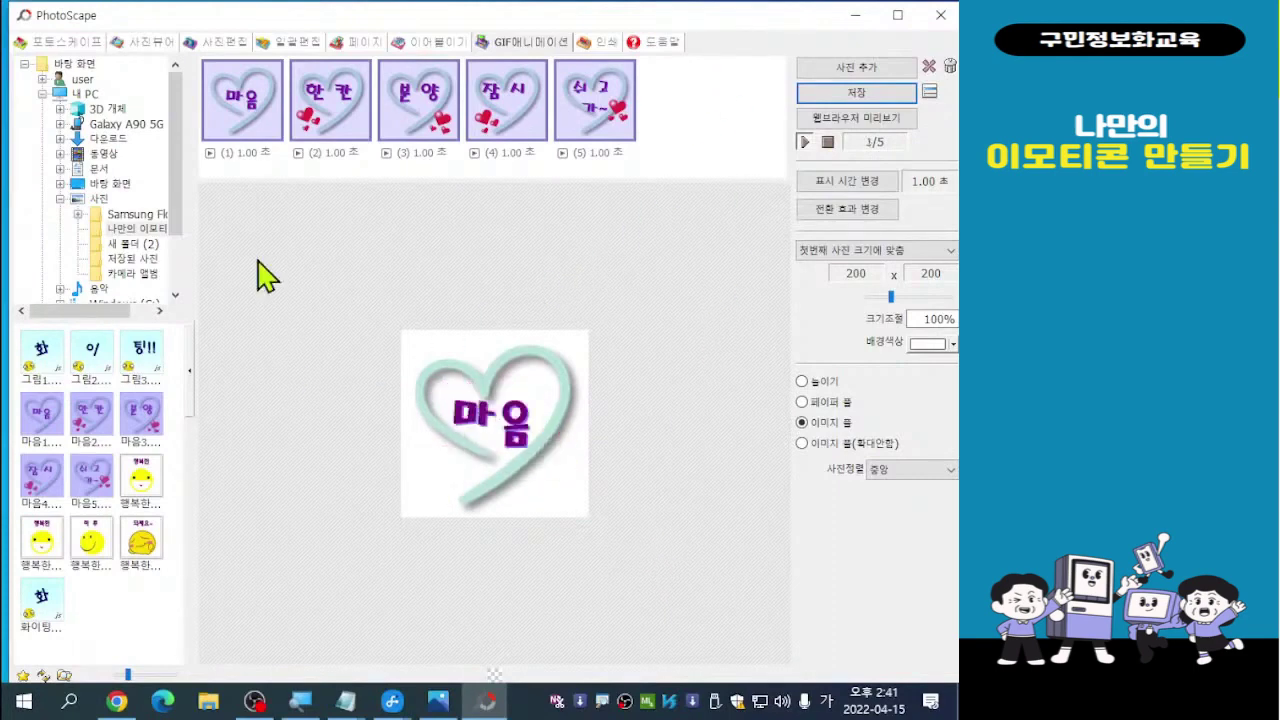
Return to the Photo Editor showing the 200 × 200 마음5.jpg
click(224, 47)
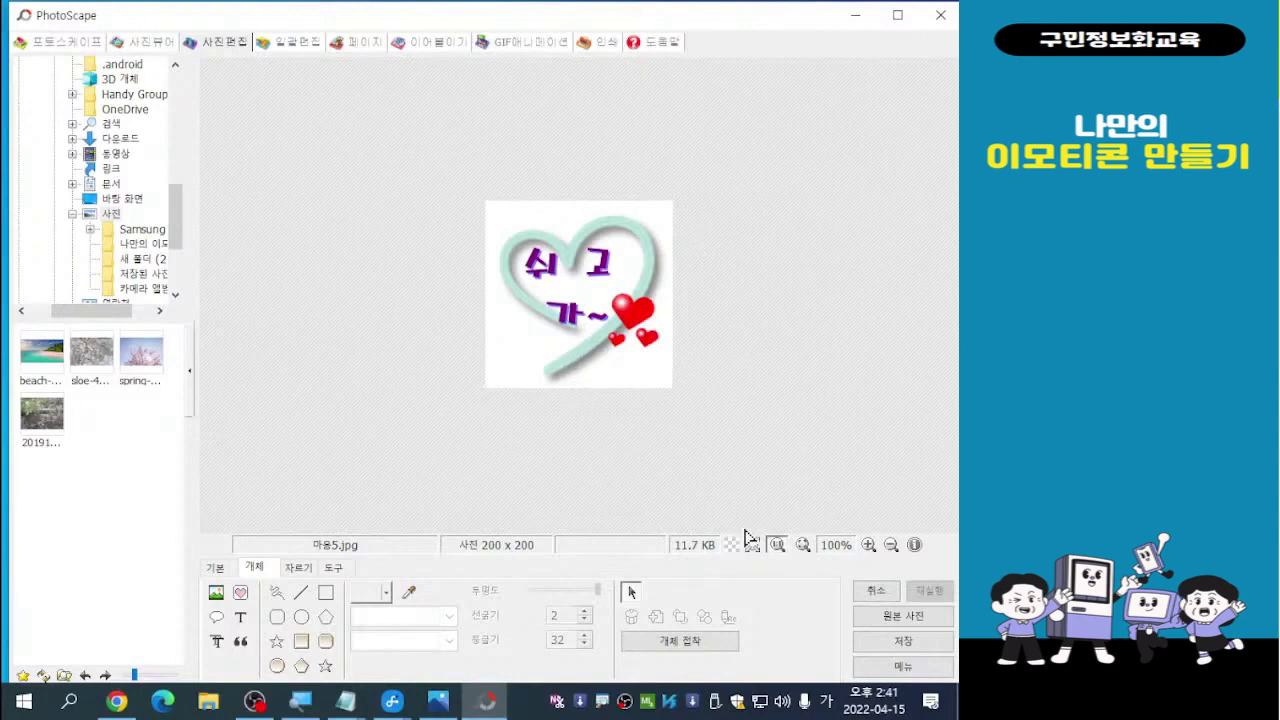
Create a new blank white image sized 300 × 300 from Menu > New Image
click(906, 667)
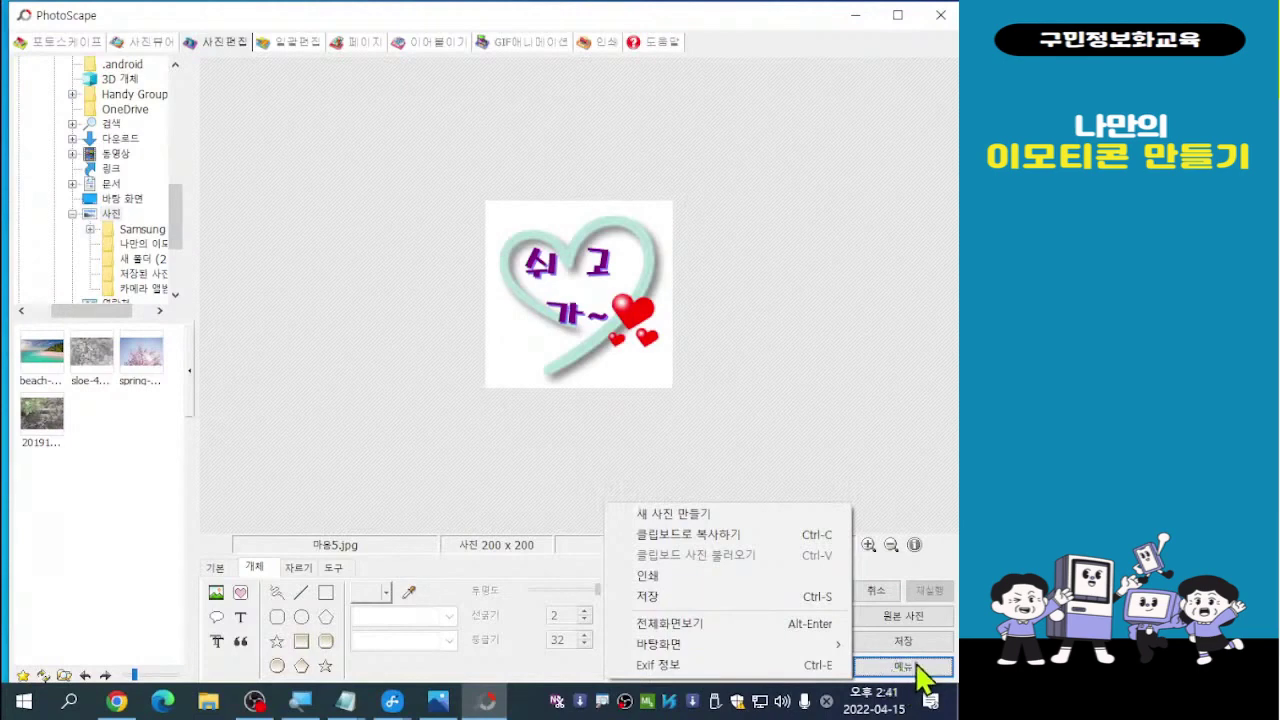
click(698, 516)
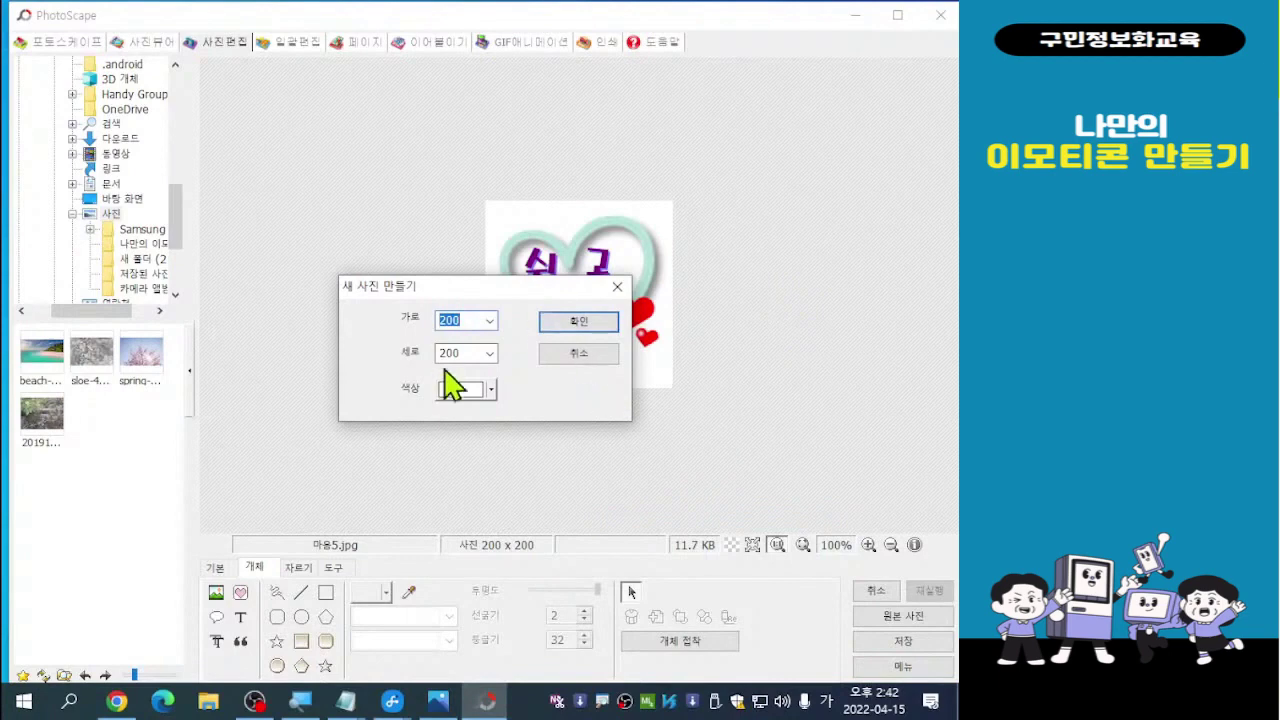
drag(478, 292, 598, 301)
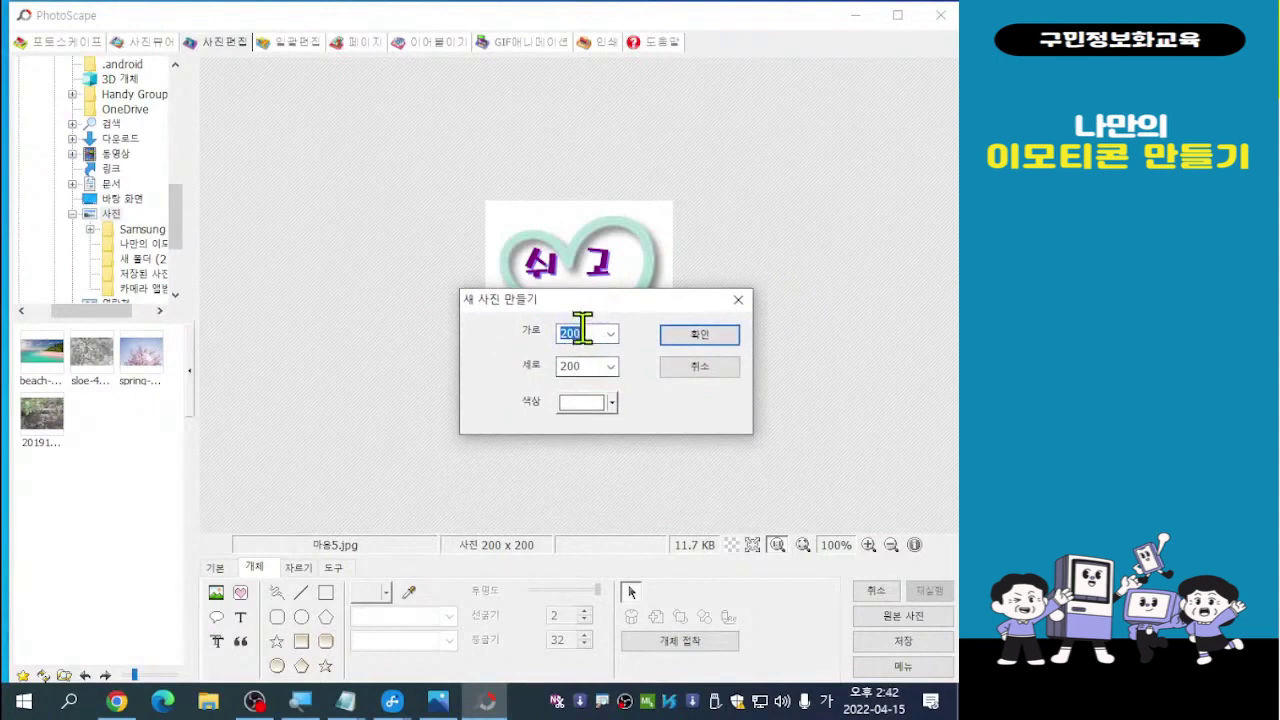
click(589, 333)
drag(589, 333, 557, 334)
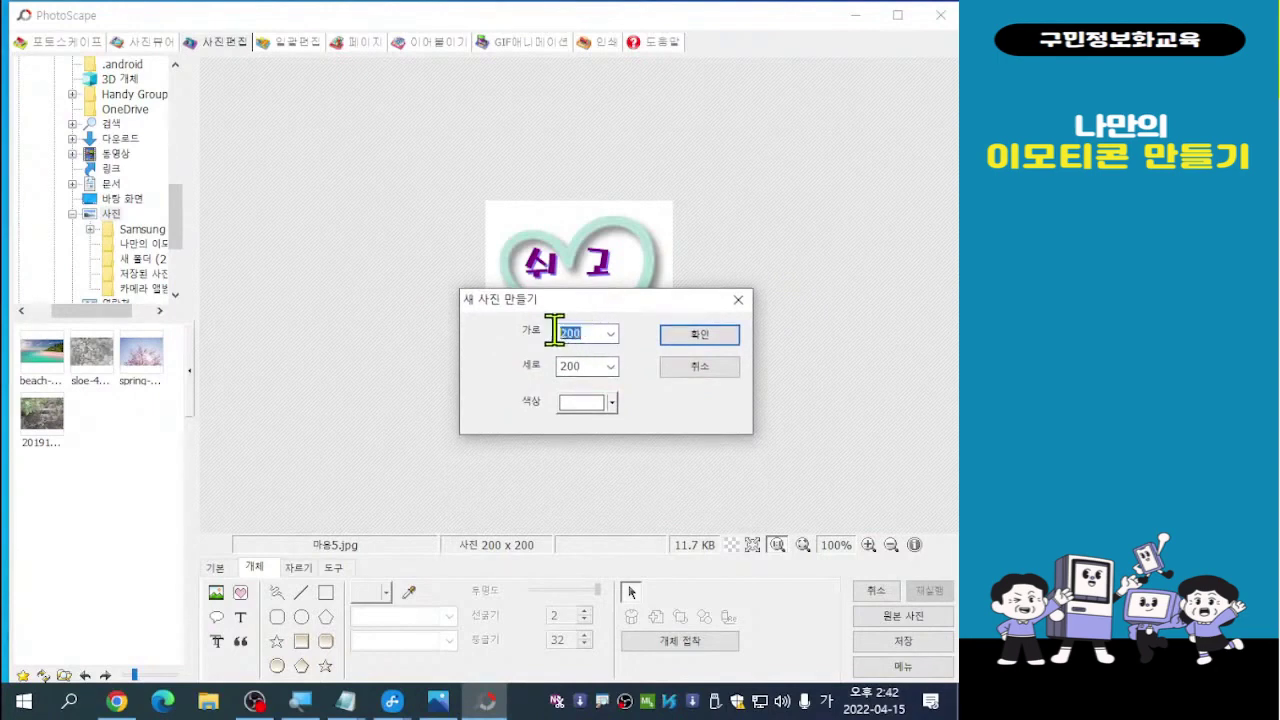
text(300)
double_click(571, 366)
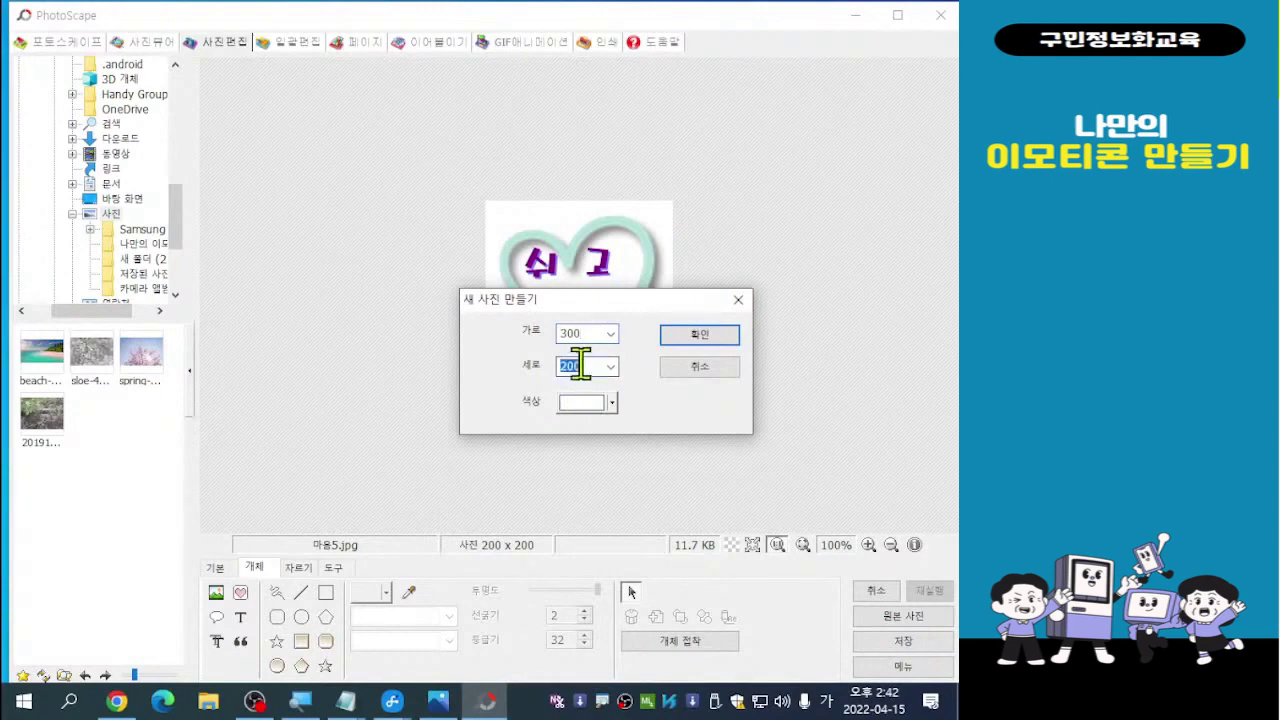
text(300)
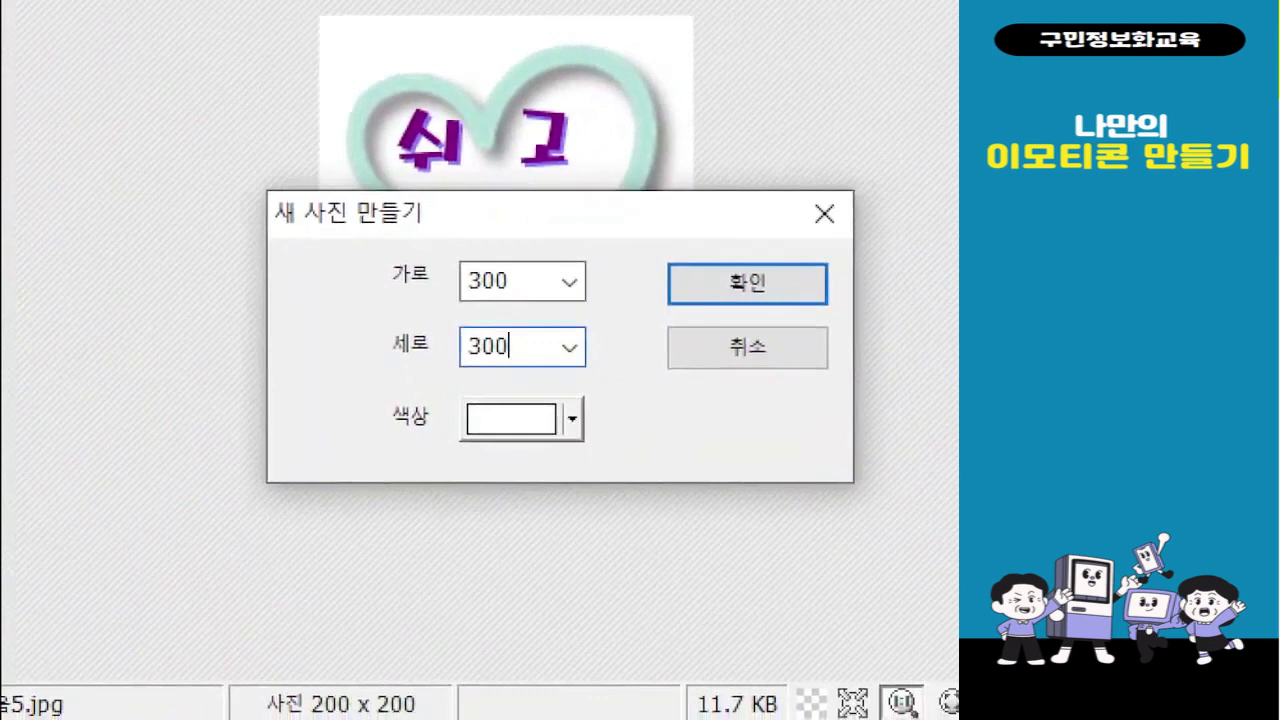
click(677, 395)
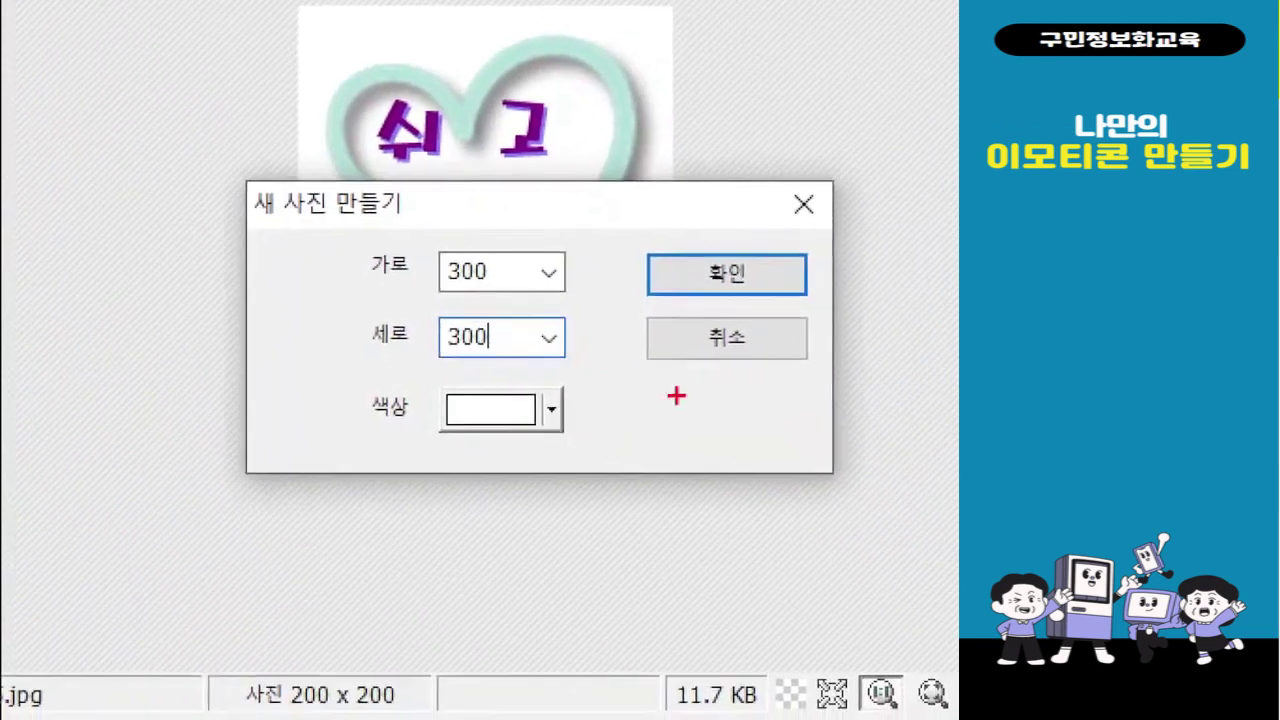
mouse_move(331, 214)
mouse_down()
mouse_move(567, 317)
mouse_move(600, 391)
mouse_up()
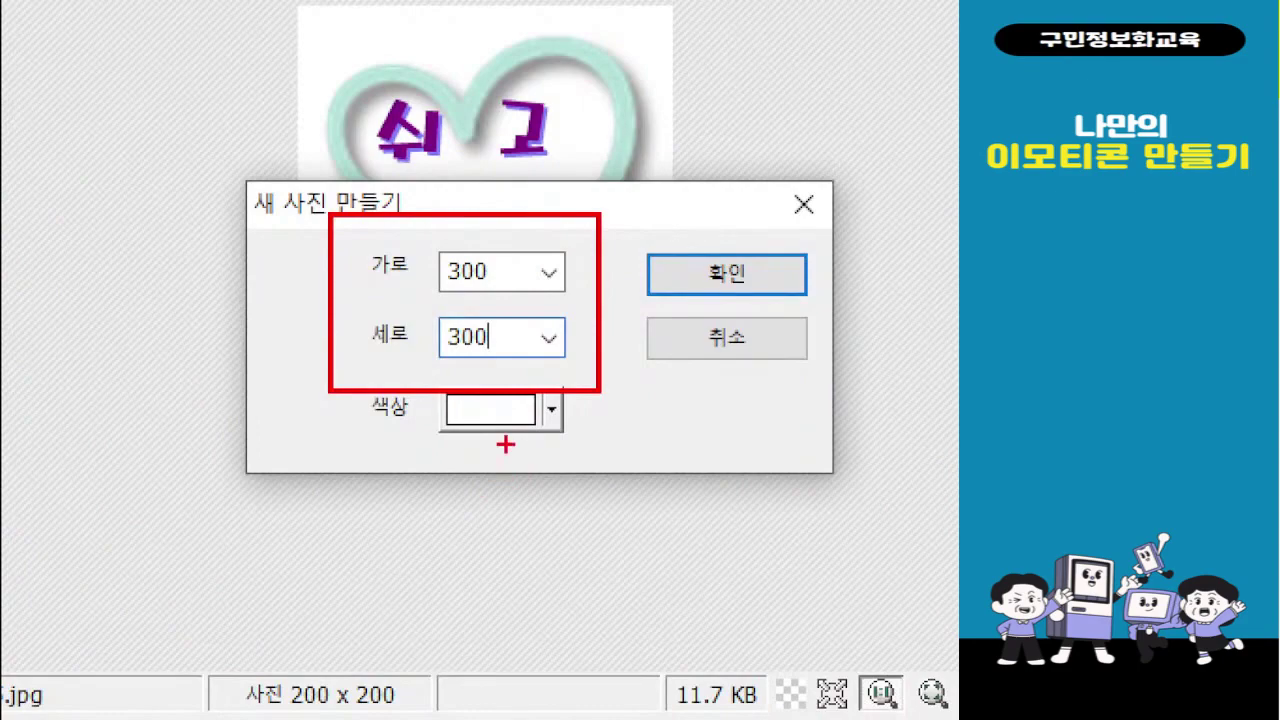
key(Escape)
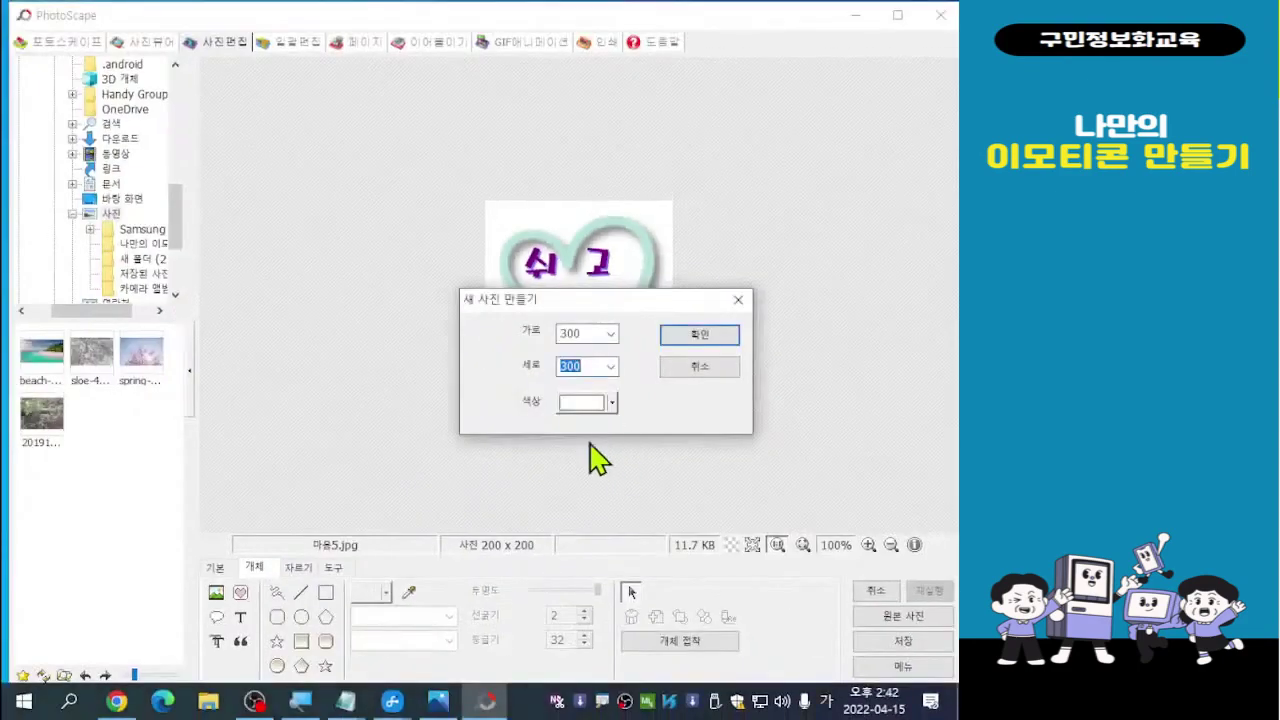
click(700, 337)
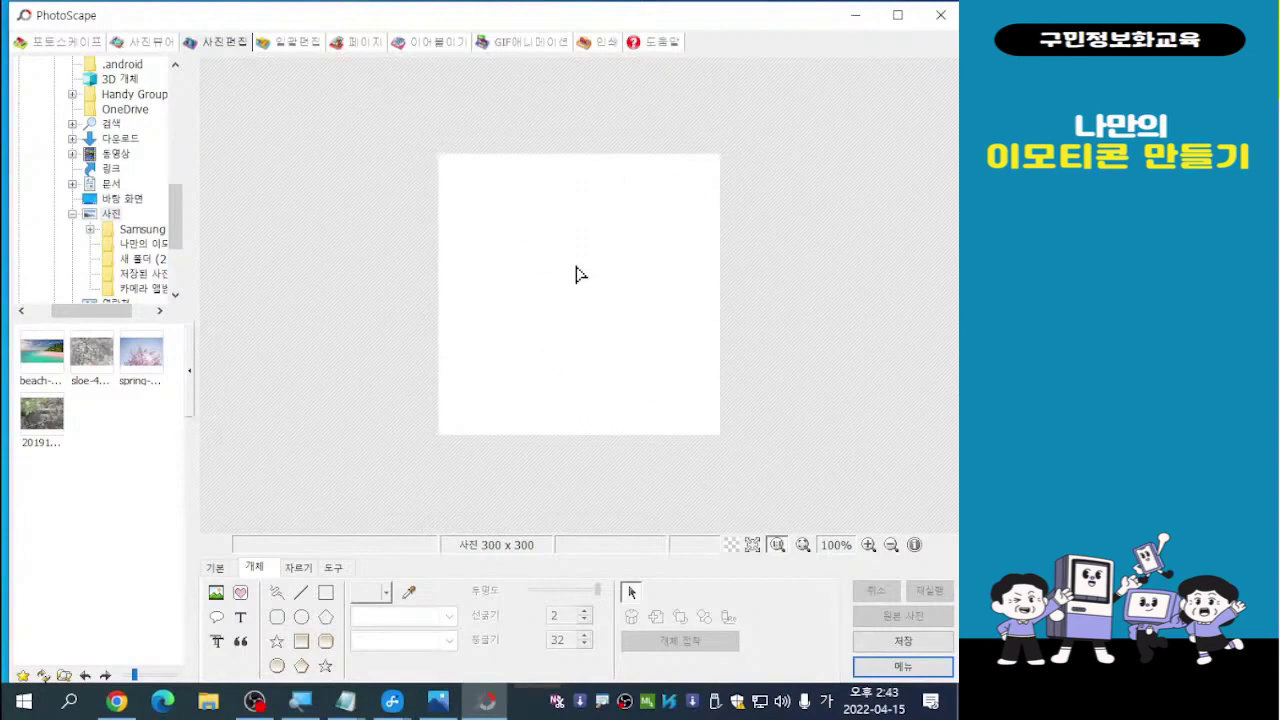
Show the Home (기본) tab tools and bring up the frame style list for the blank 300 x 300 canvas
click(219, 576)
click(220, 577)
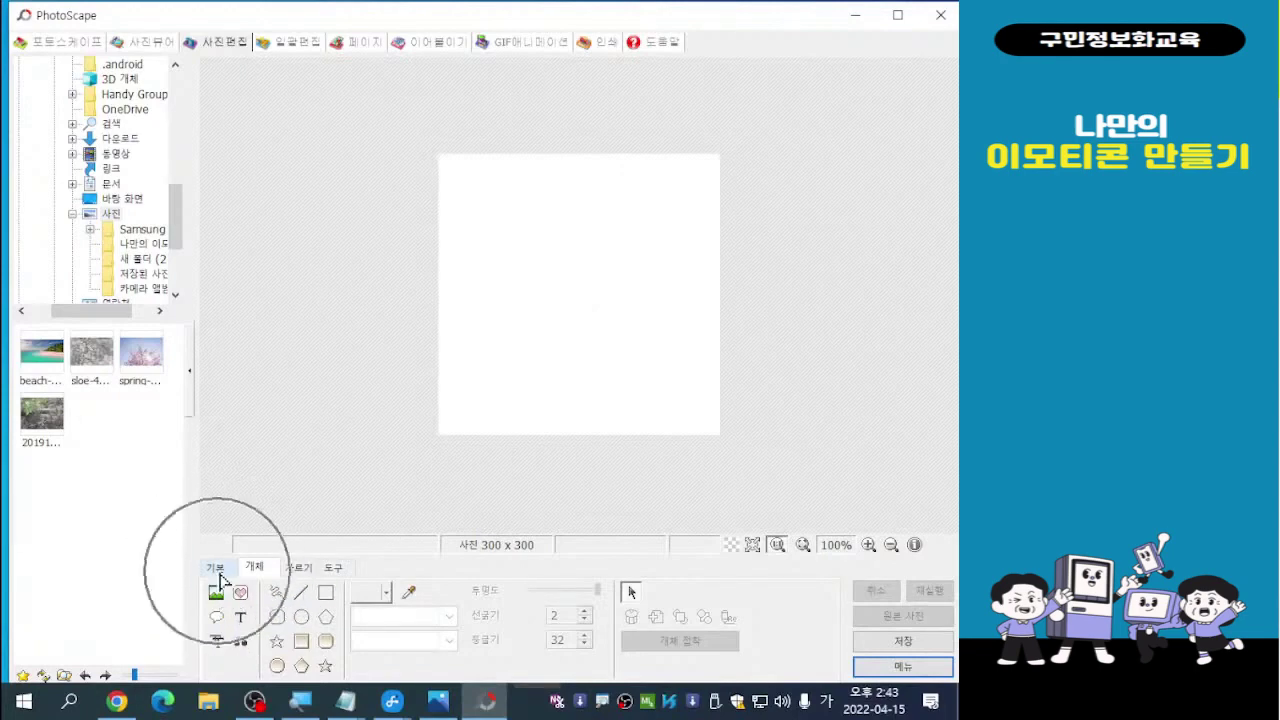
click(221, 578)
click(221, 578)
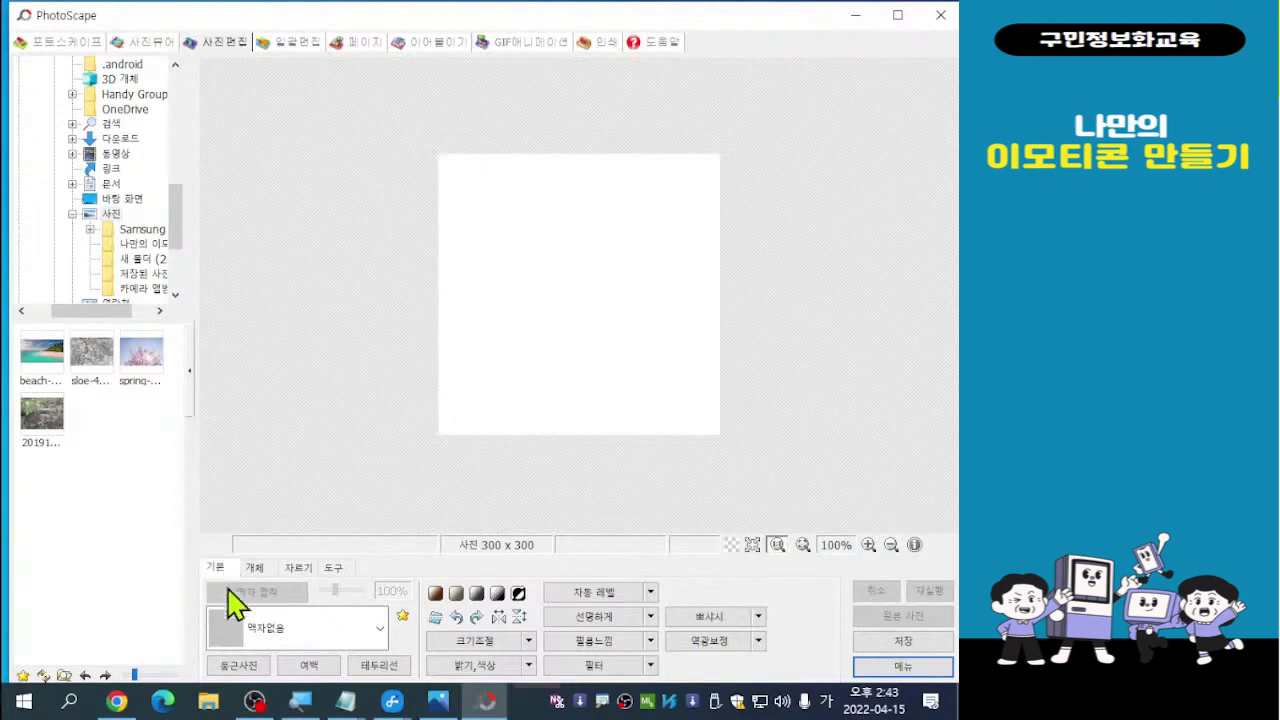
click(325, 628)
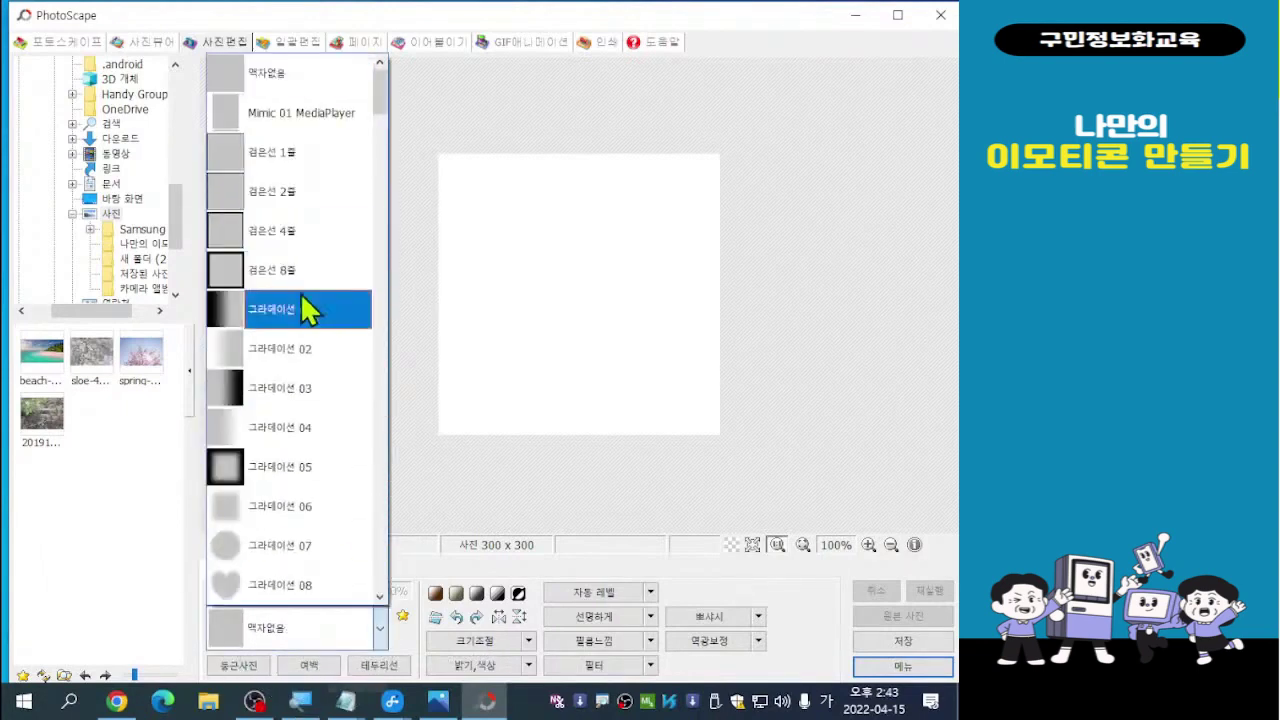
Scroll through the frame styles and apply the gold ornamental 패턴 09 frame
drag(382, 97, 391, 200)
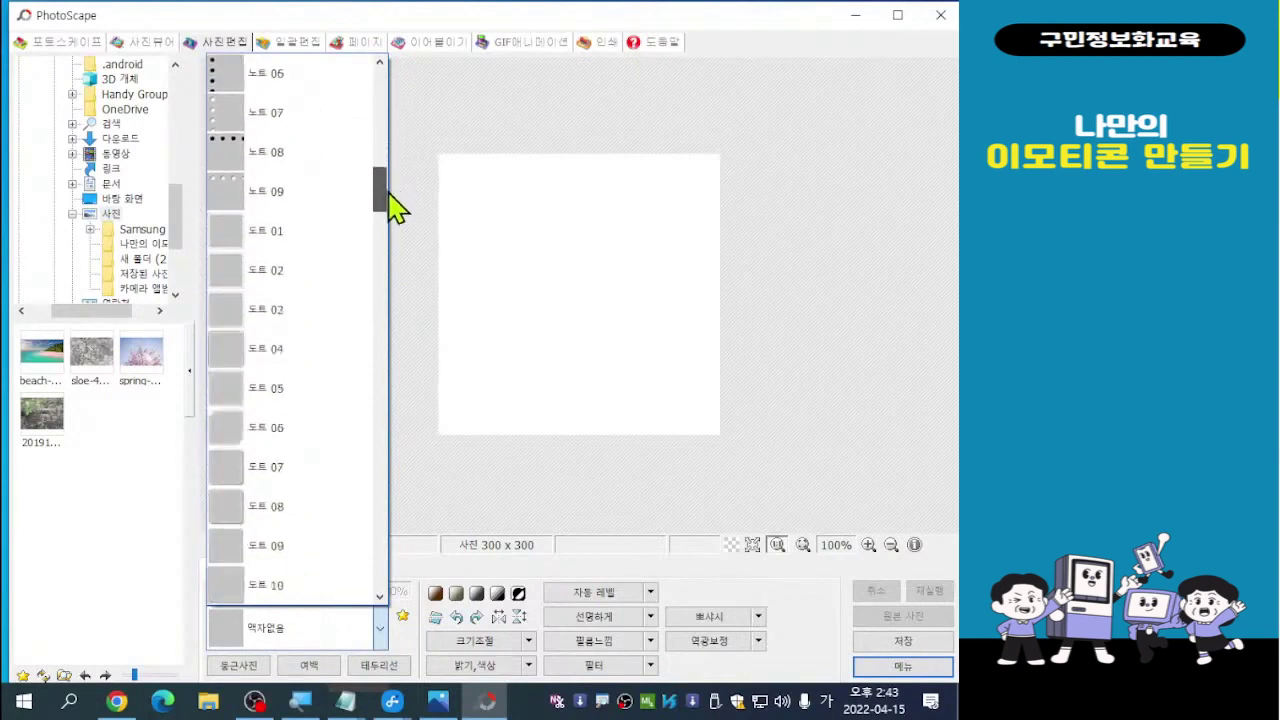
scroll(290, 312, down, 5)
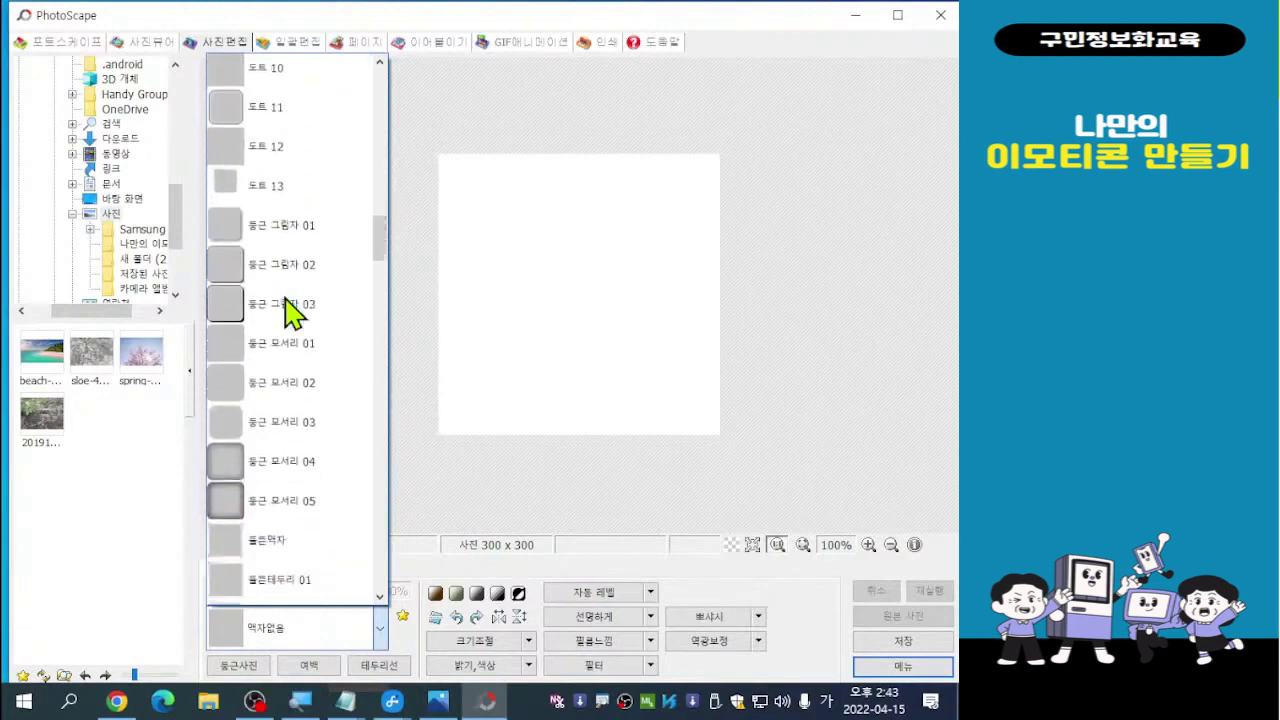
scroll(340, 522, down, 3)
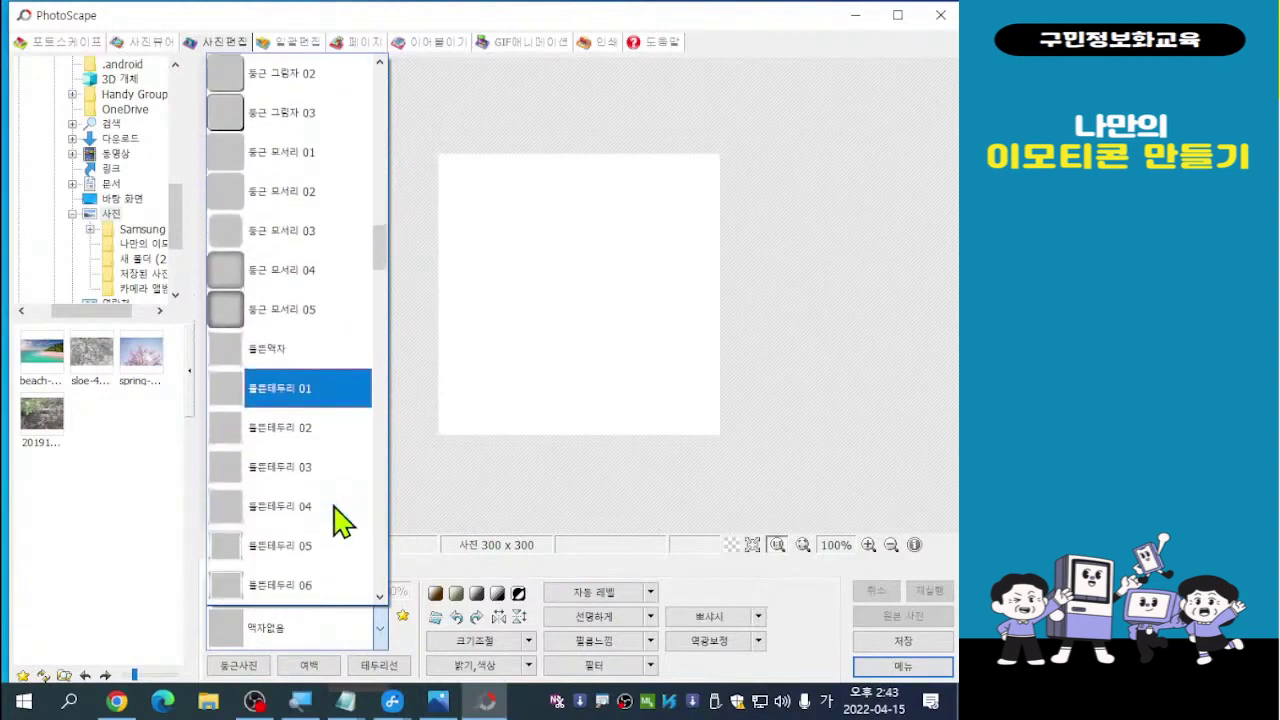
scroll(340, 522, down, 4)
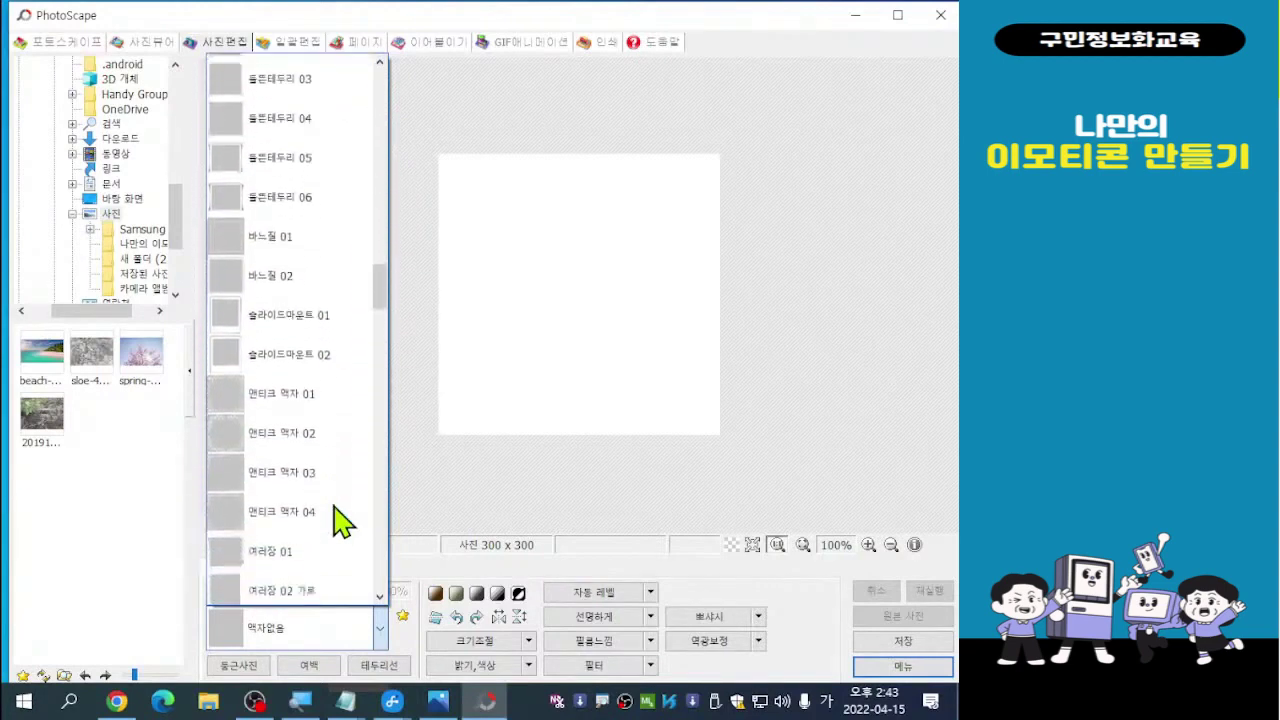
scroll(340, 522, down, 3)
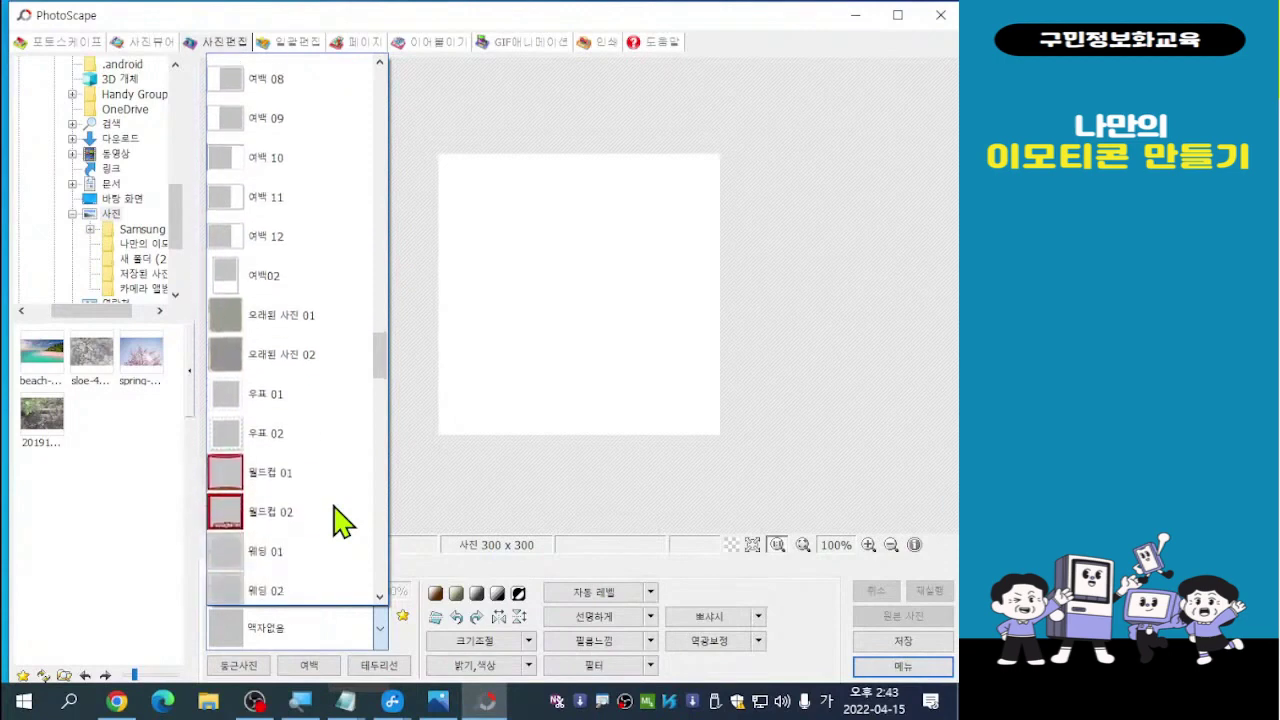
scroll(340, 522, down, 2)
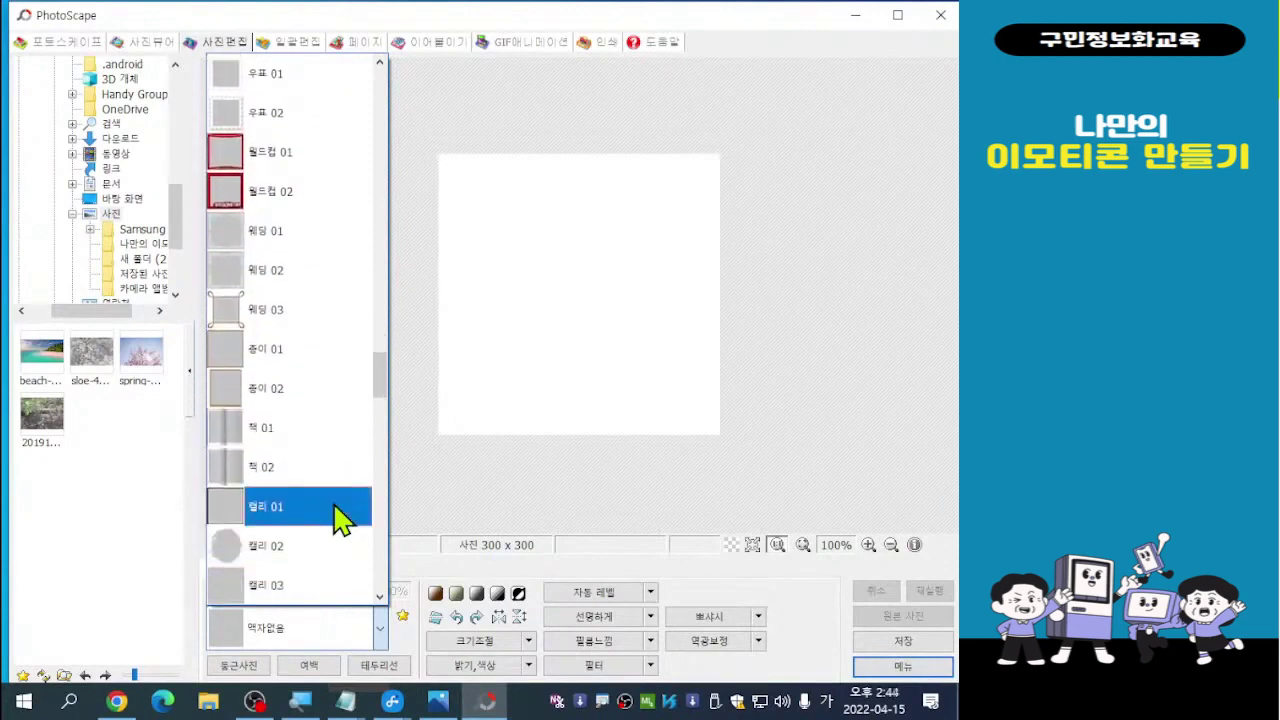
scroll(340, 522, down, 3)
scroll(340, 520, down, 5)
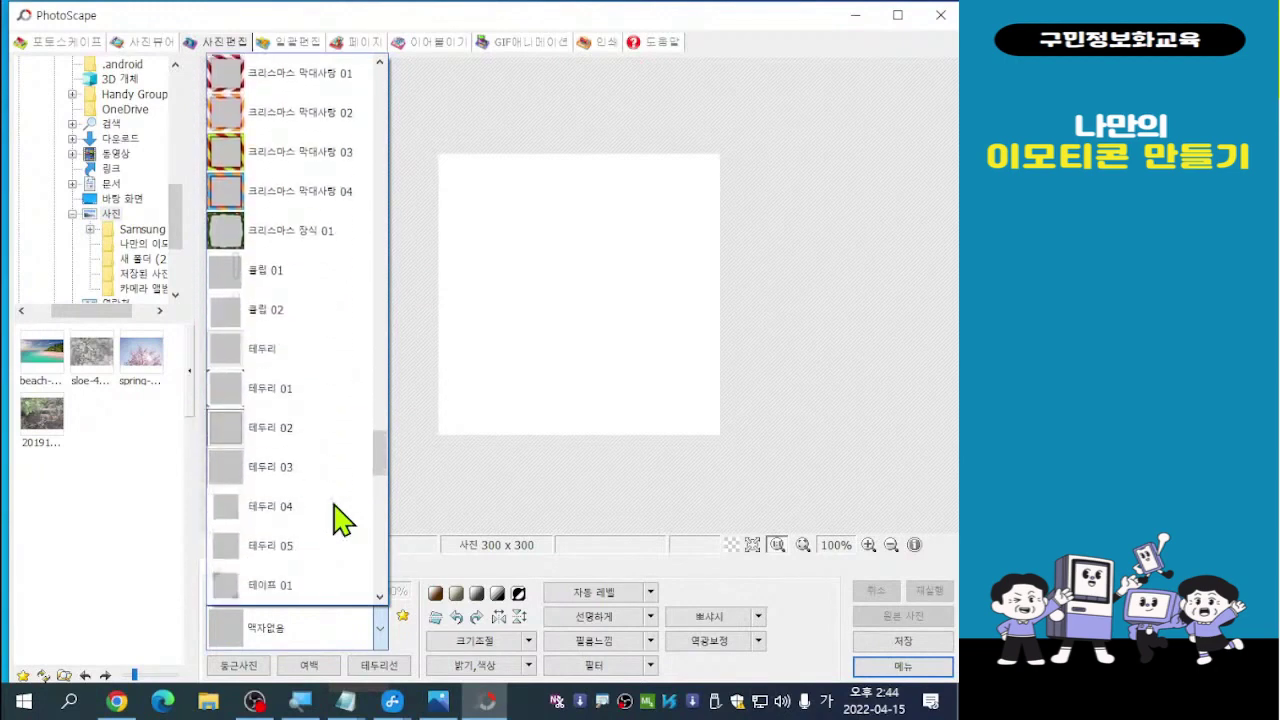
scroll(340, 520, down, 3)
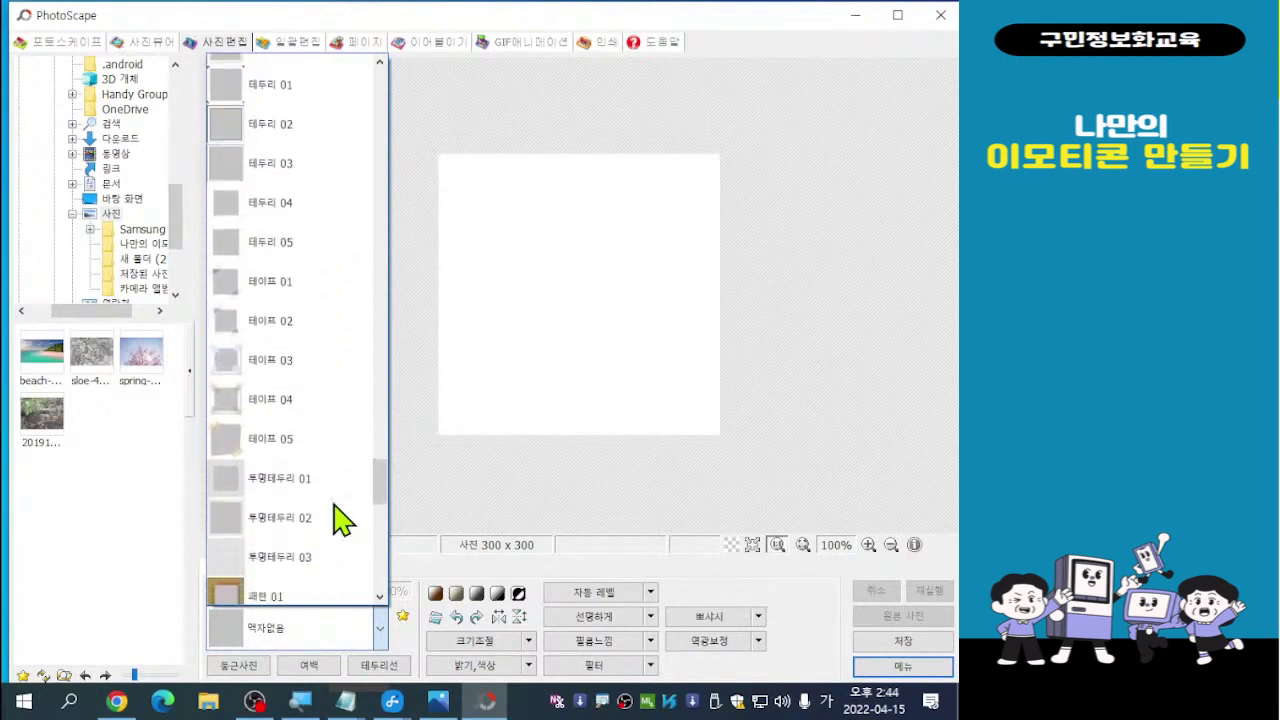
scroll(340, 520, down, 3)
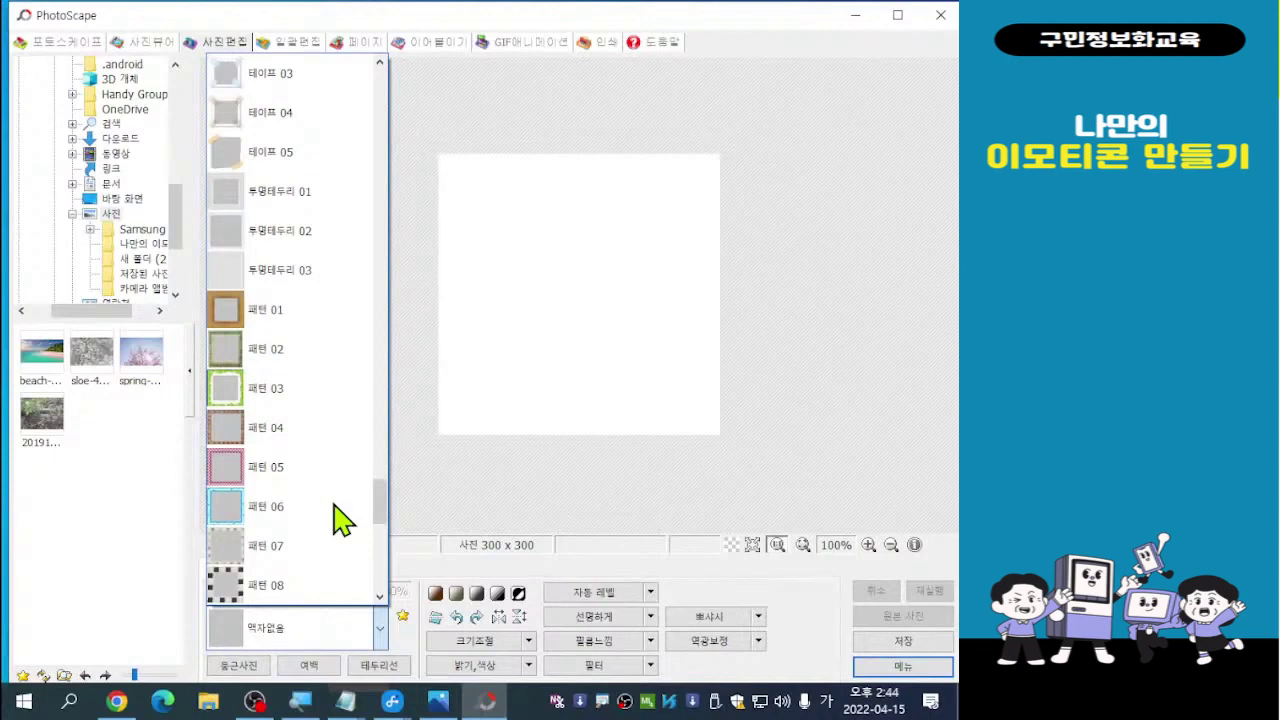
scroll(340, 520, down, 2)
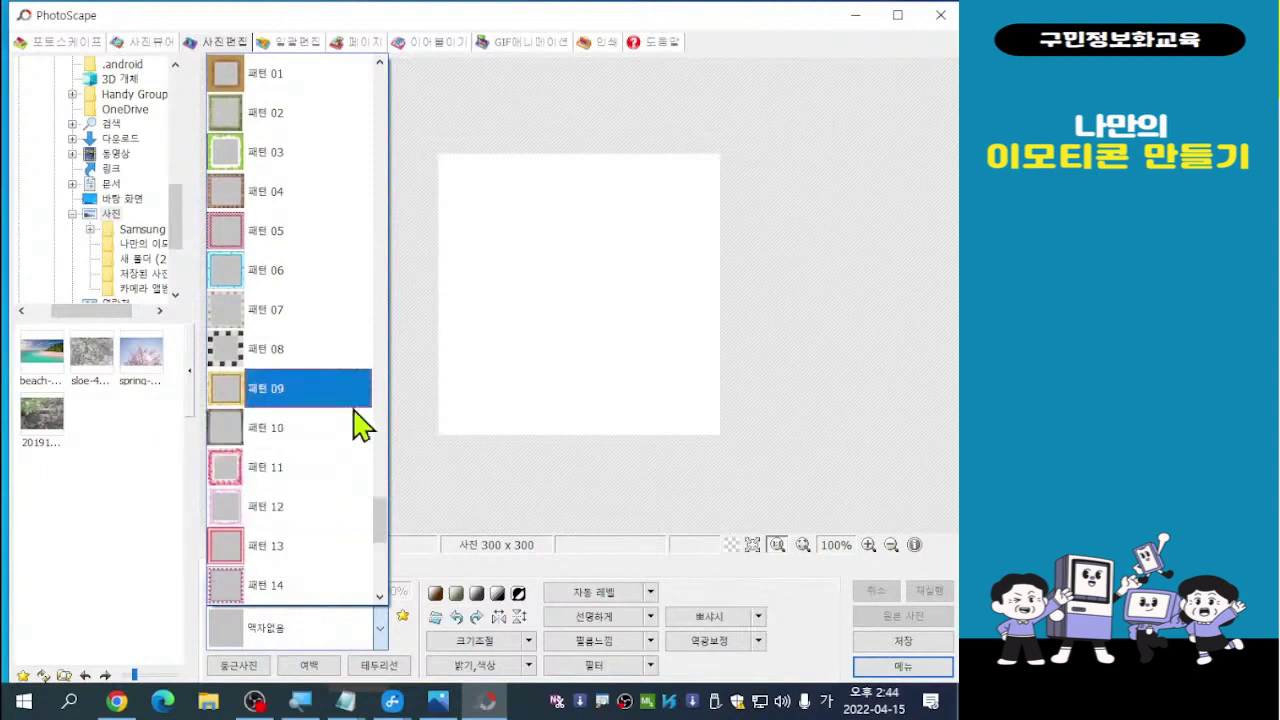
click(225, 400)
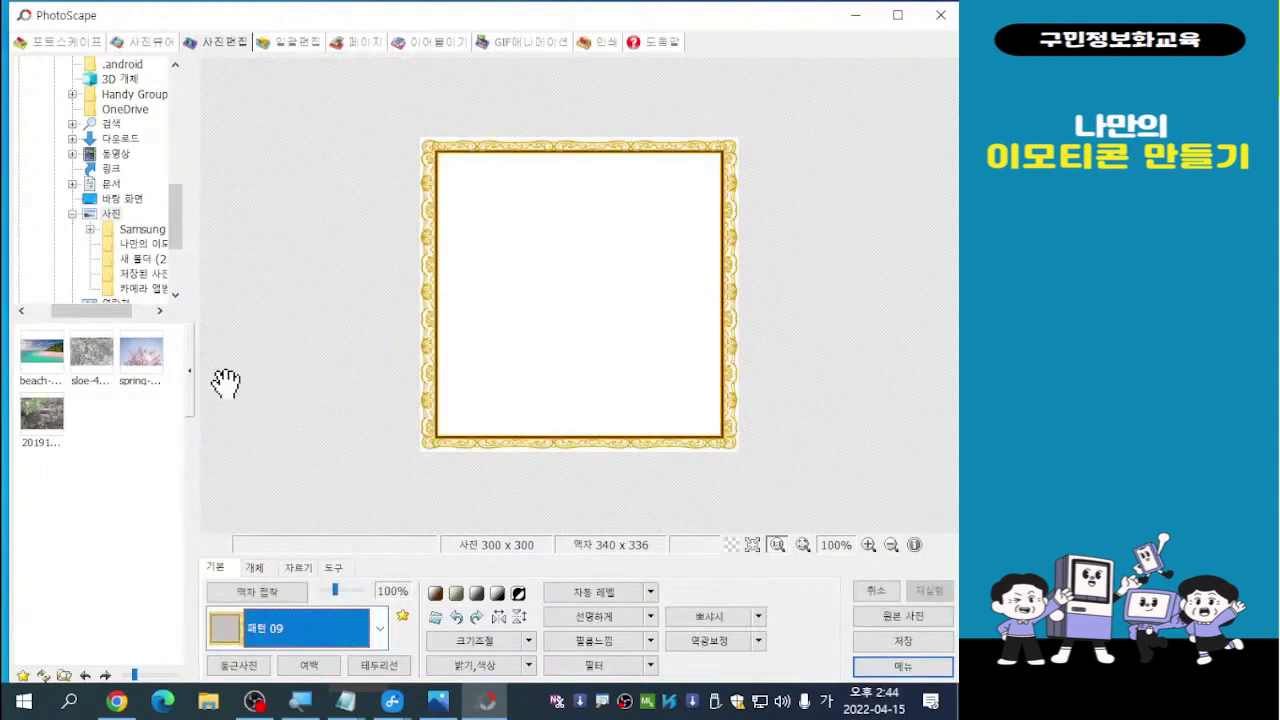
Swap the frame for the green leaf 패턴 03 to compare
click(320, 638)
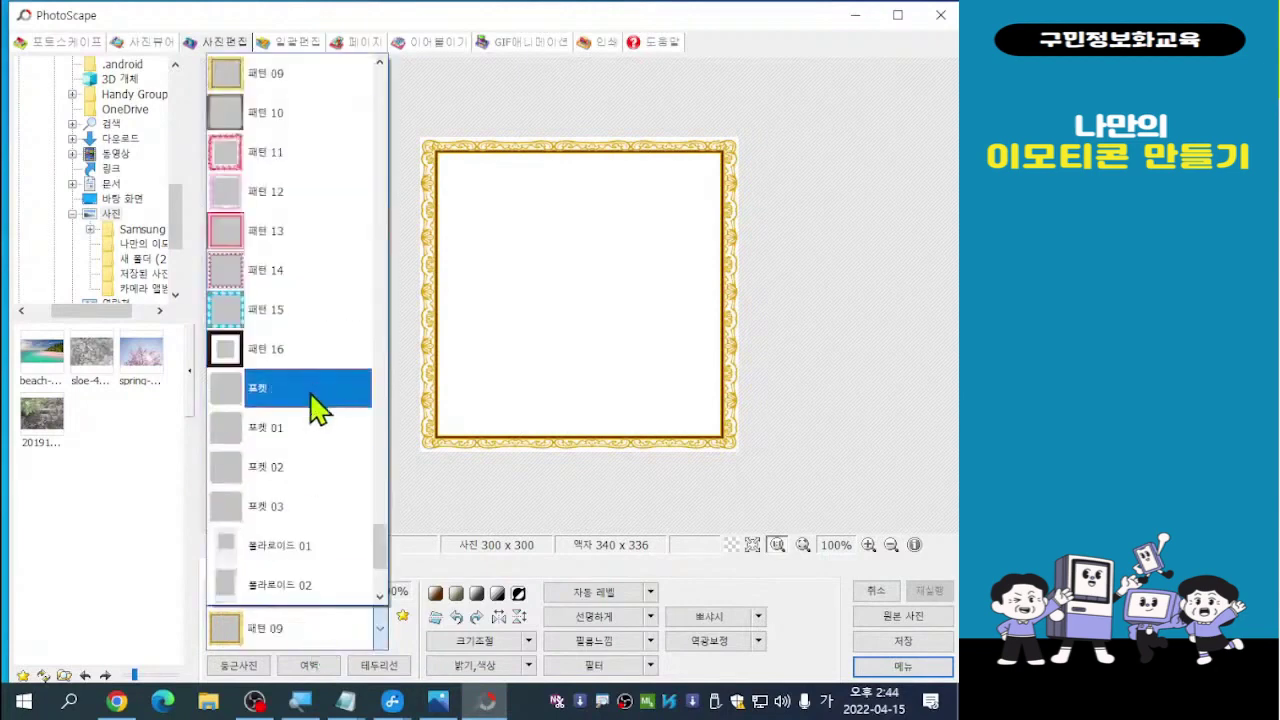
scroll(315, 455, down, 2)
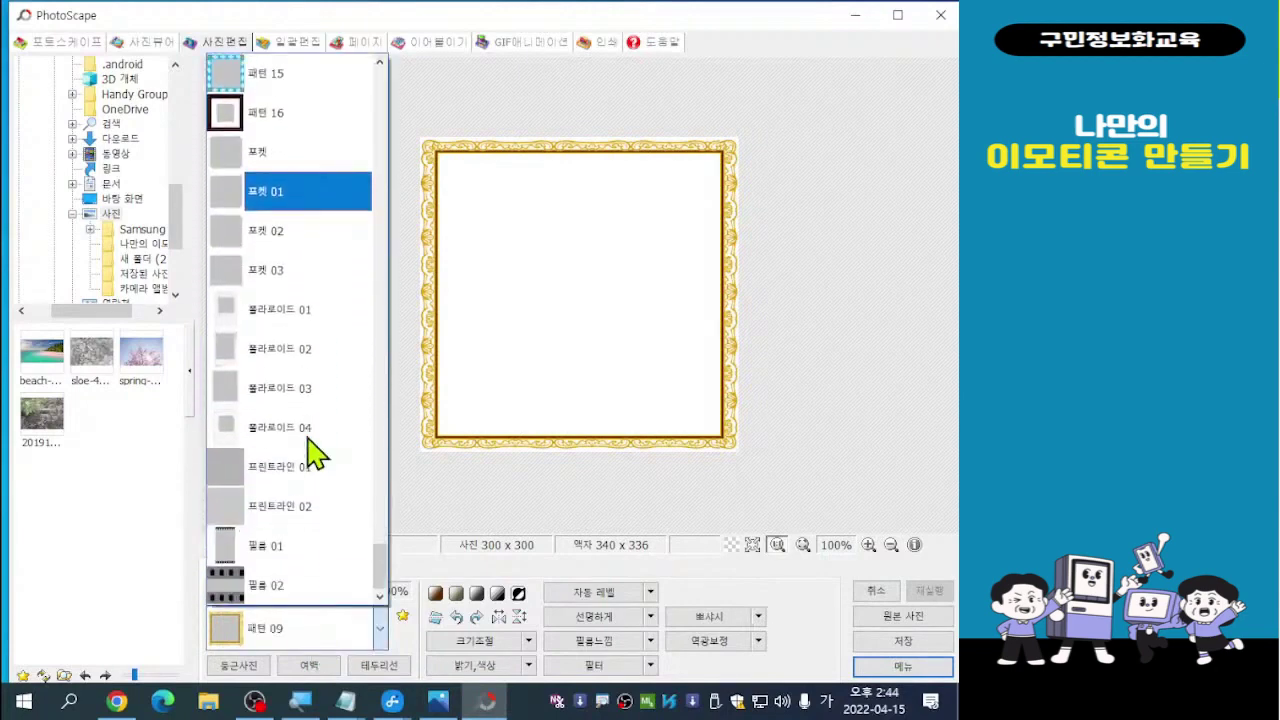
scroll(315, 455, up, 3)
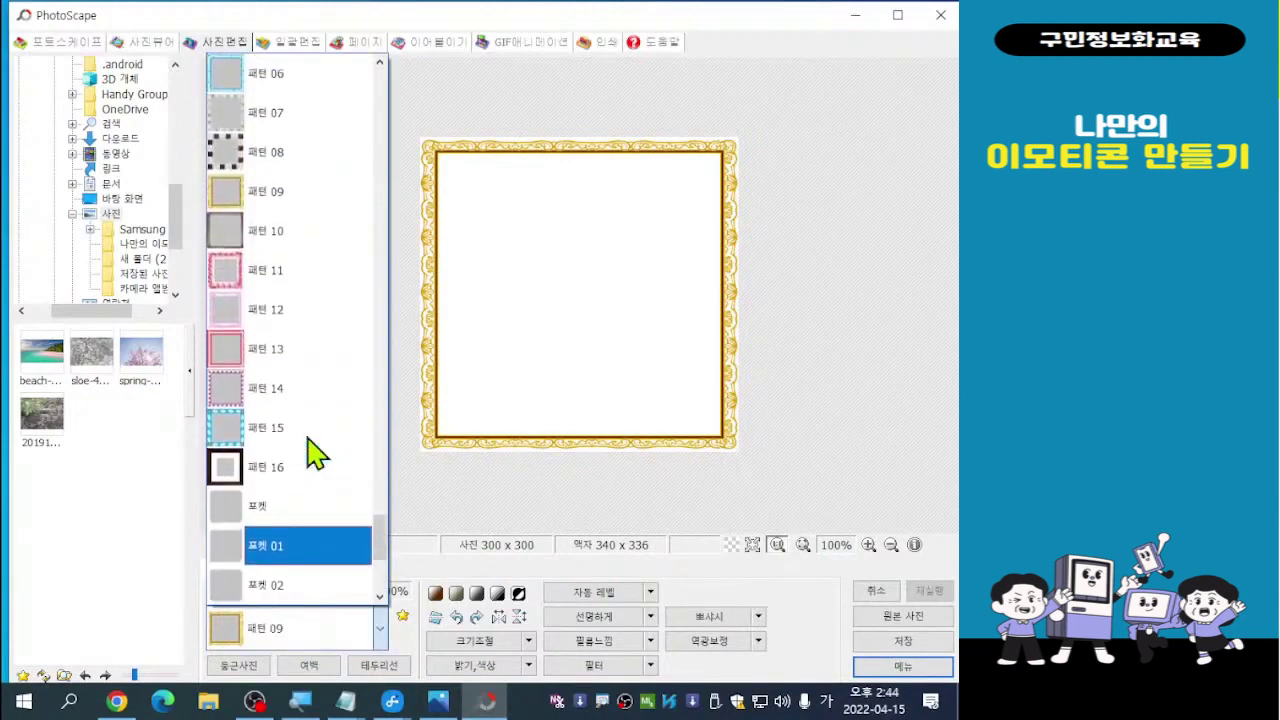
scroll(315, 455, up, 2)
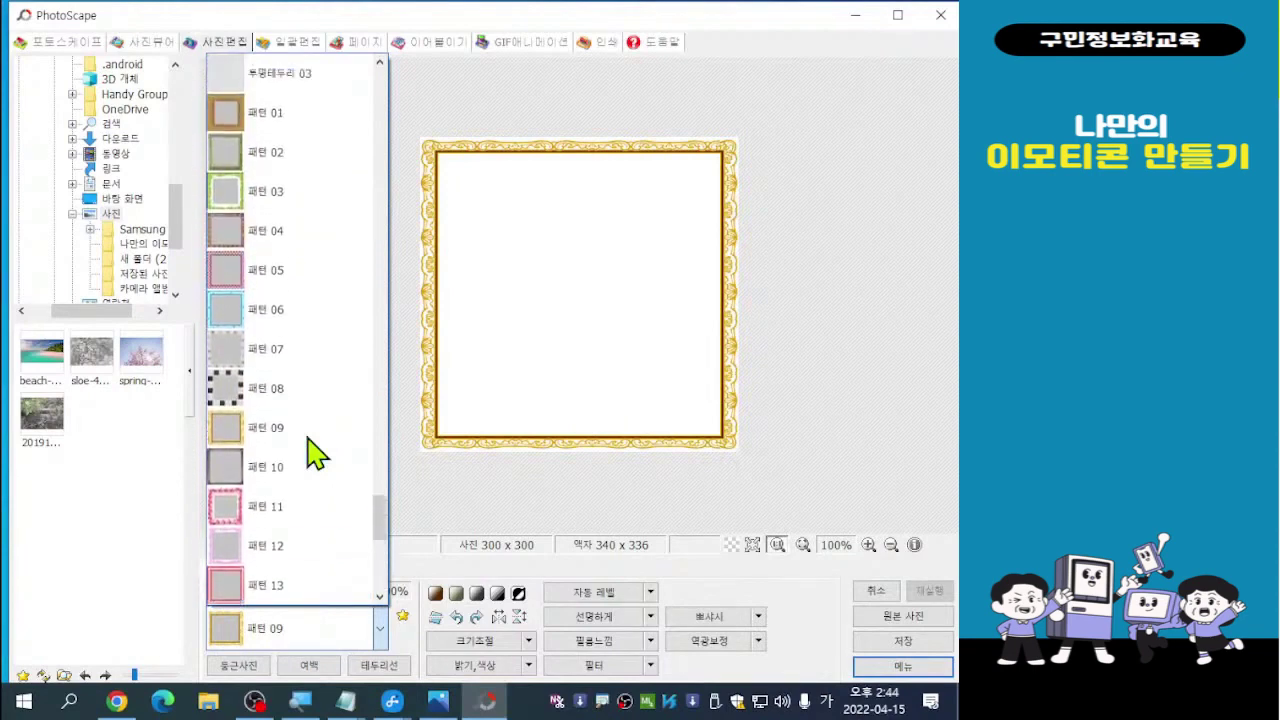
scroll(315, 455, up, 1)
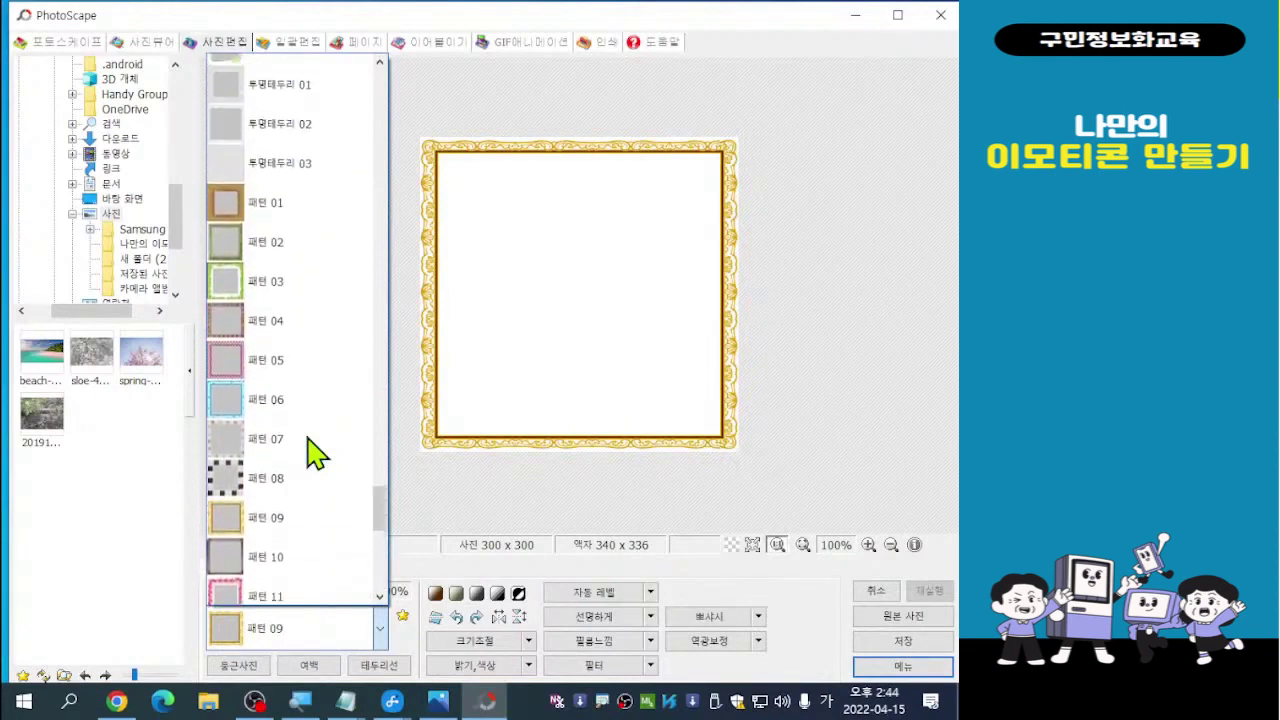
click(229, 320)
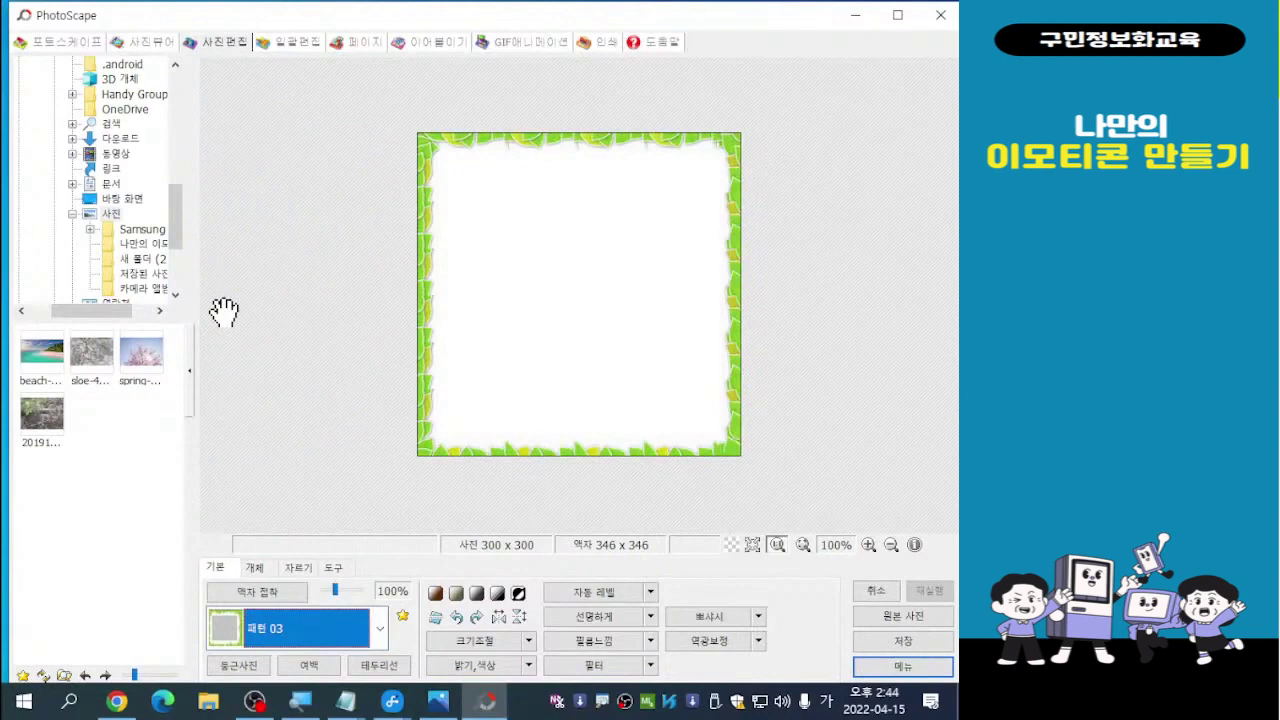
Try the 테이프 03 taped-corner frame, then return to 패턴 03
click(334, 634)
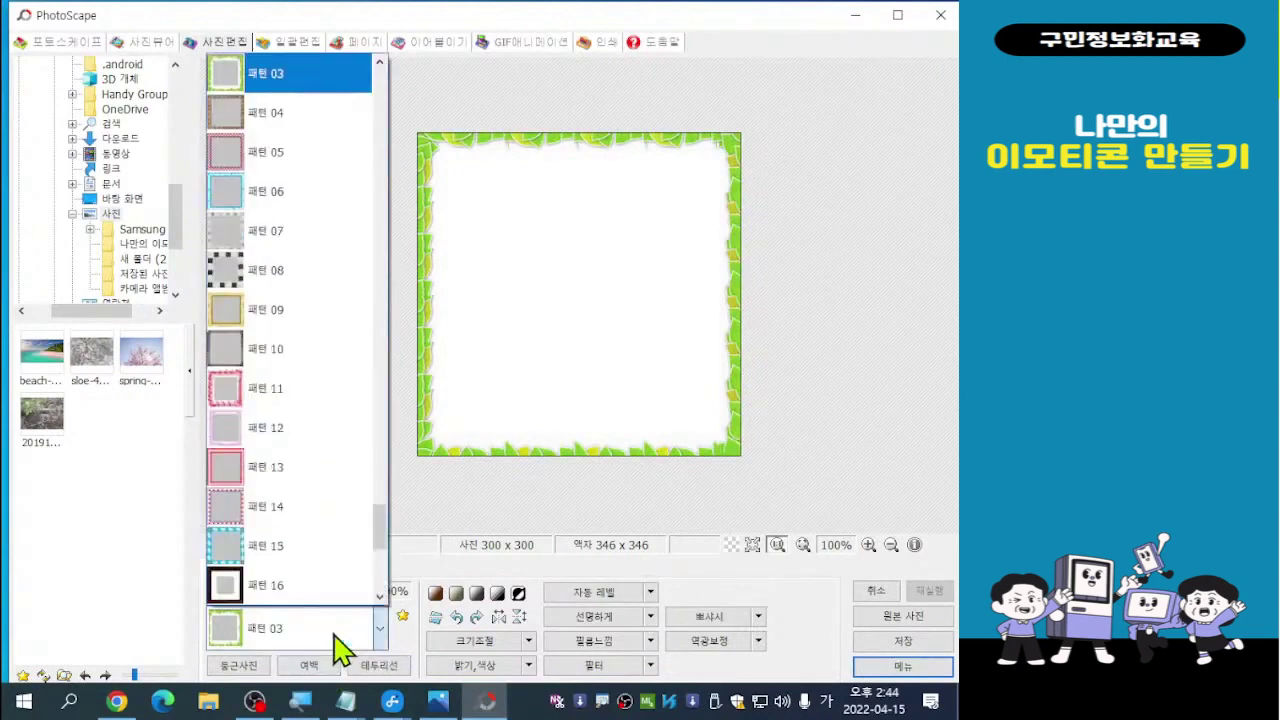
scroll(318, 510, up, 1)
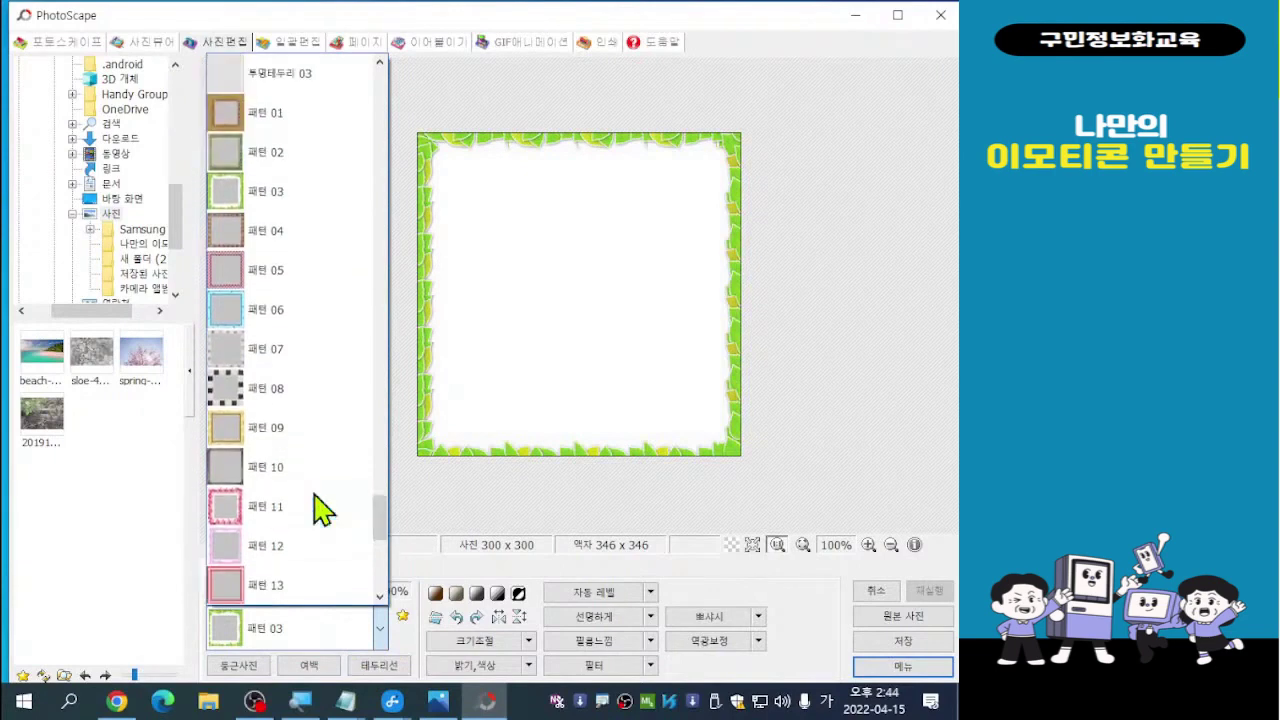
scroll(318, 510, up, 3)
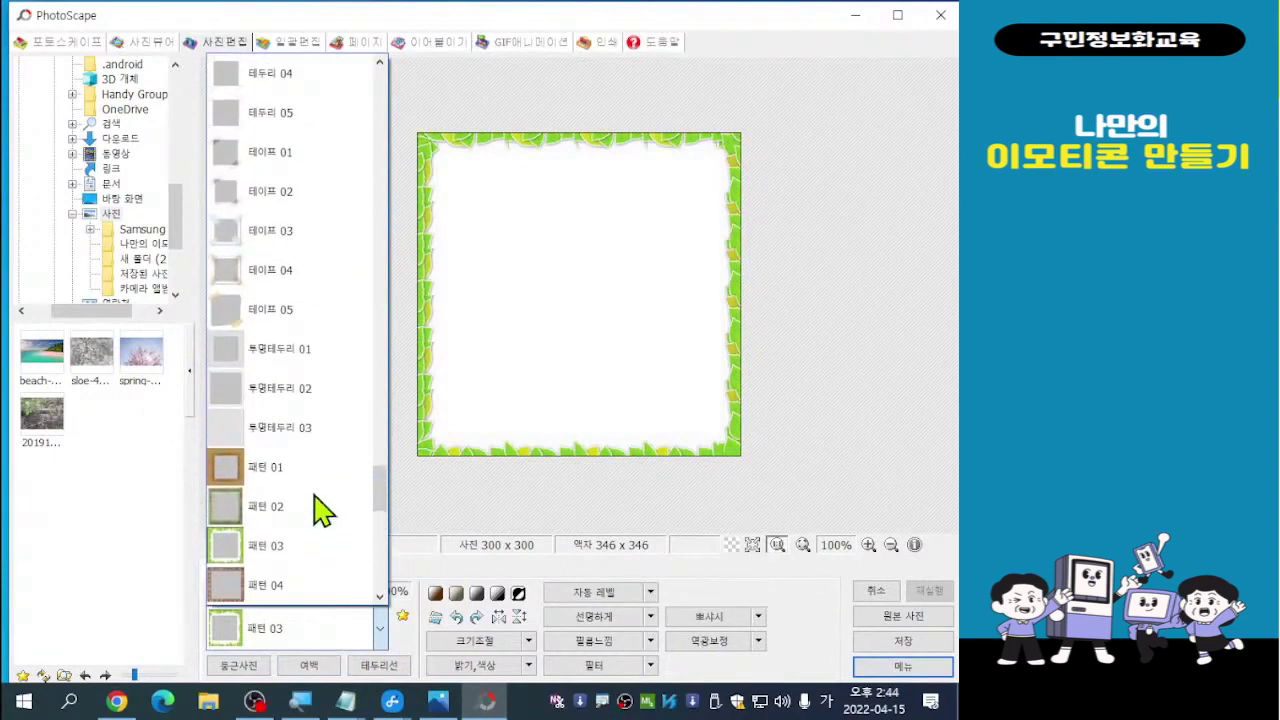
click(238, 236)
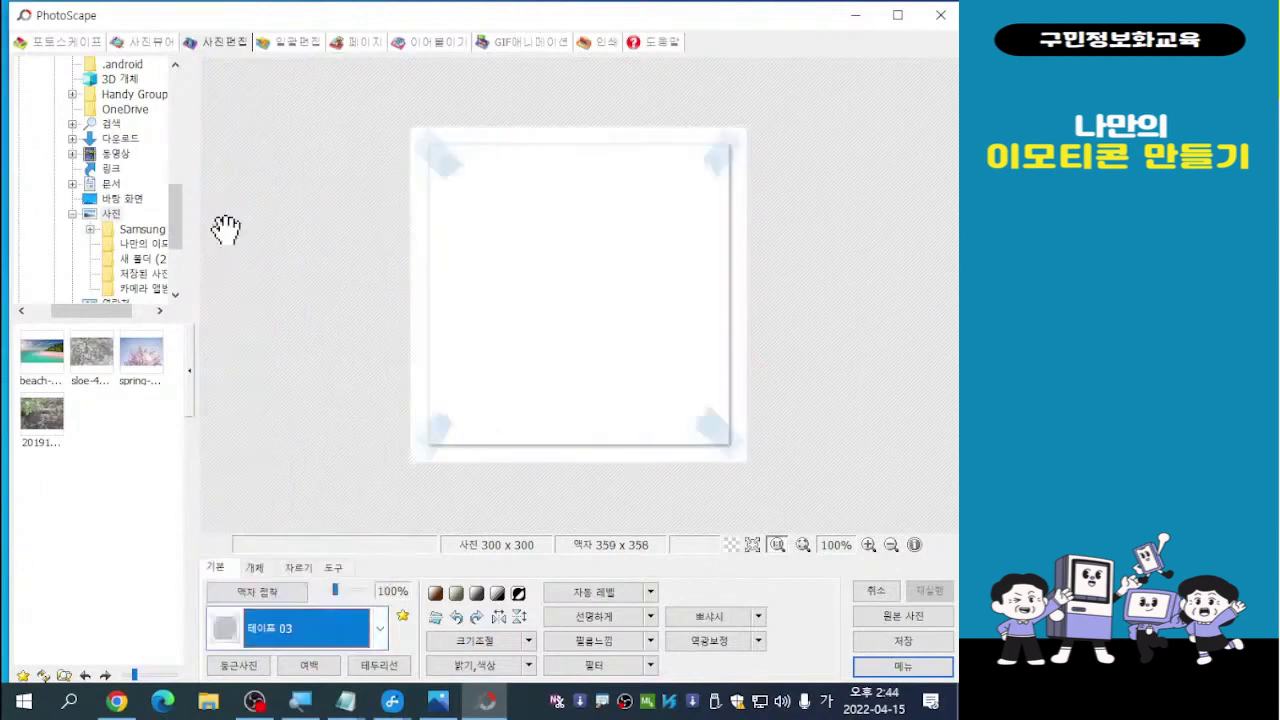
click(337, 628)
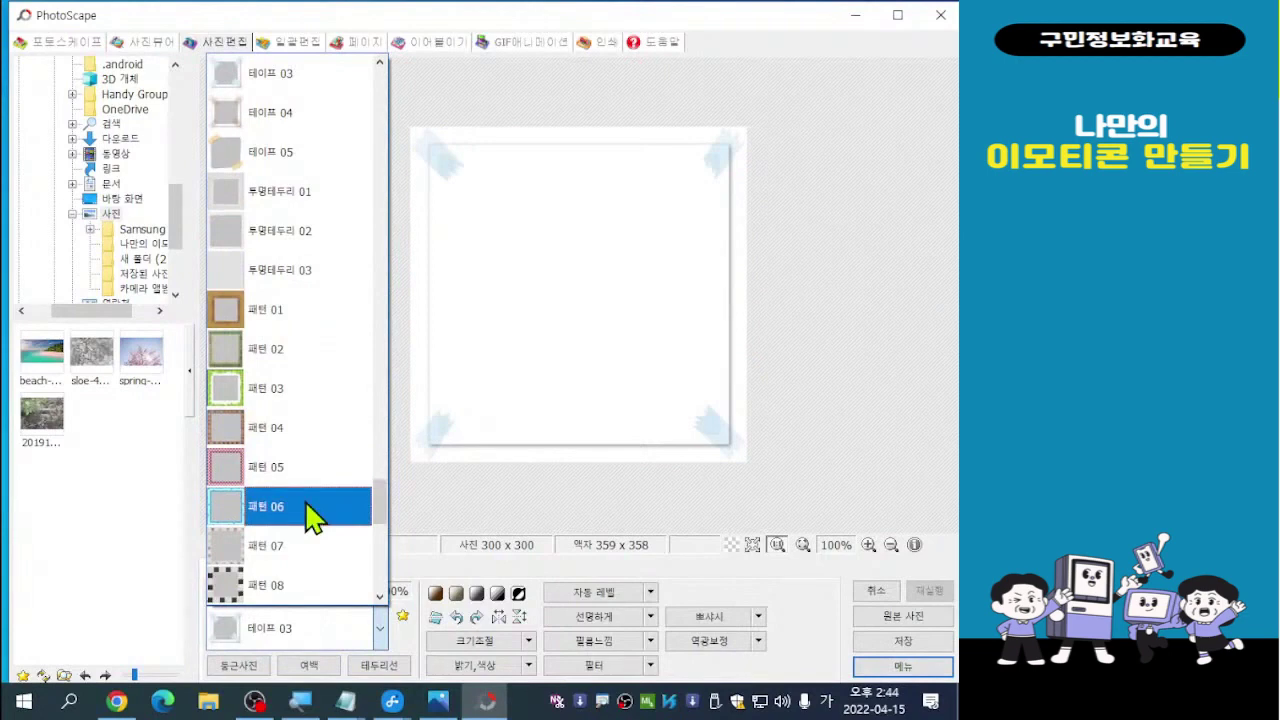
click(310, 395)
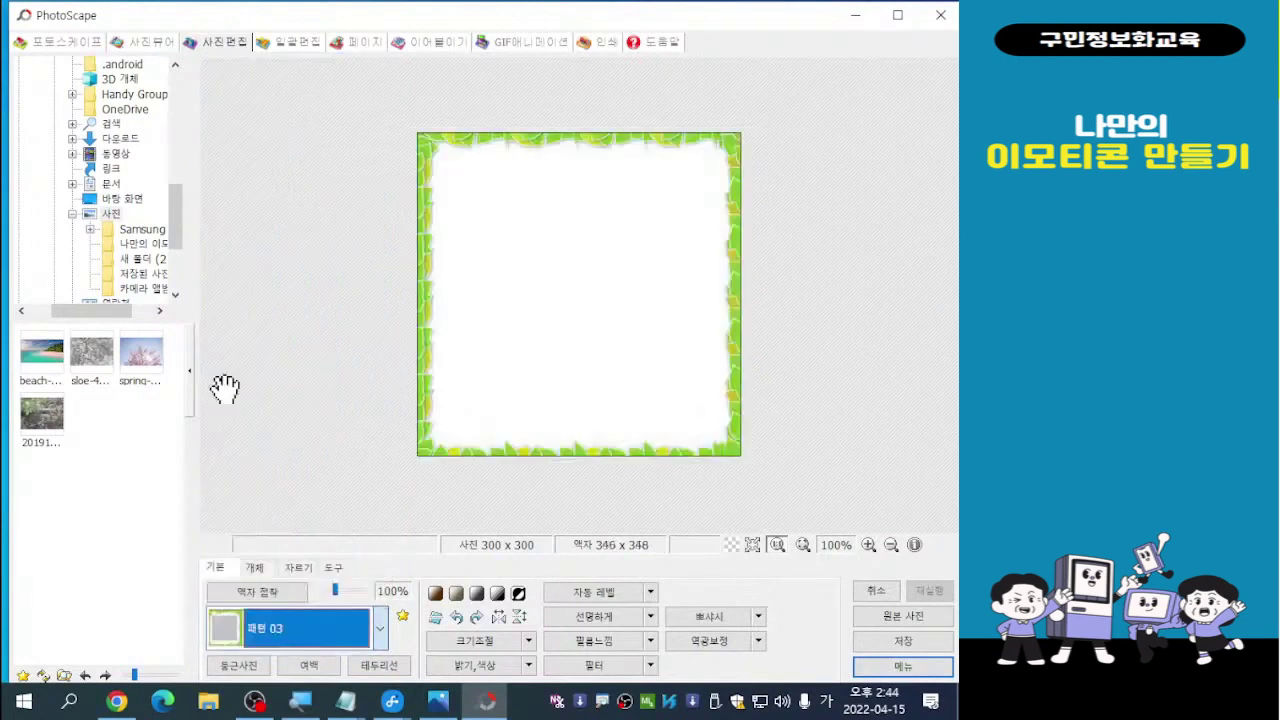
Scroll up the frame list and try the 앤티크 액자 02 frame
click(330, 636)
scroll(286, 470, up, 4)
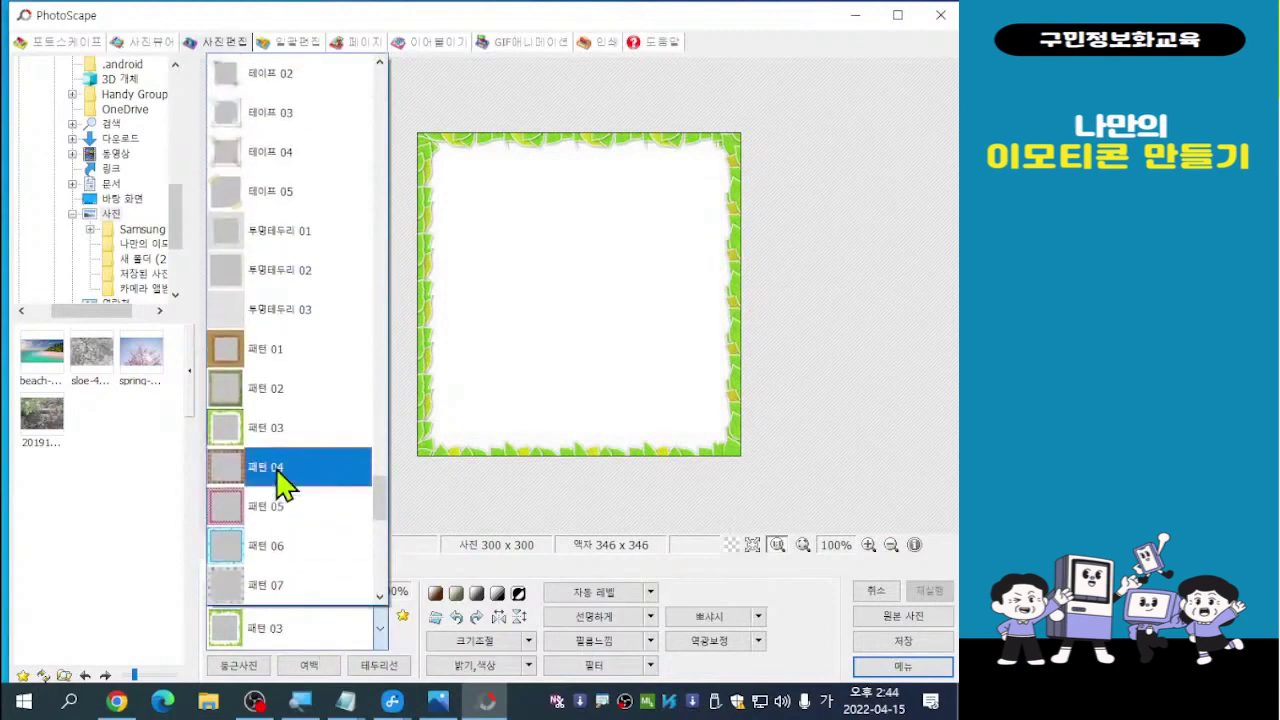
scroll(300, 525, up, 3)
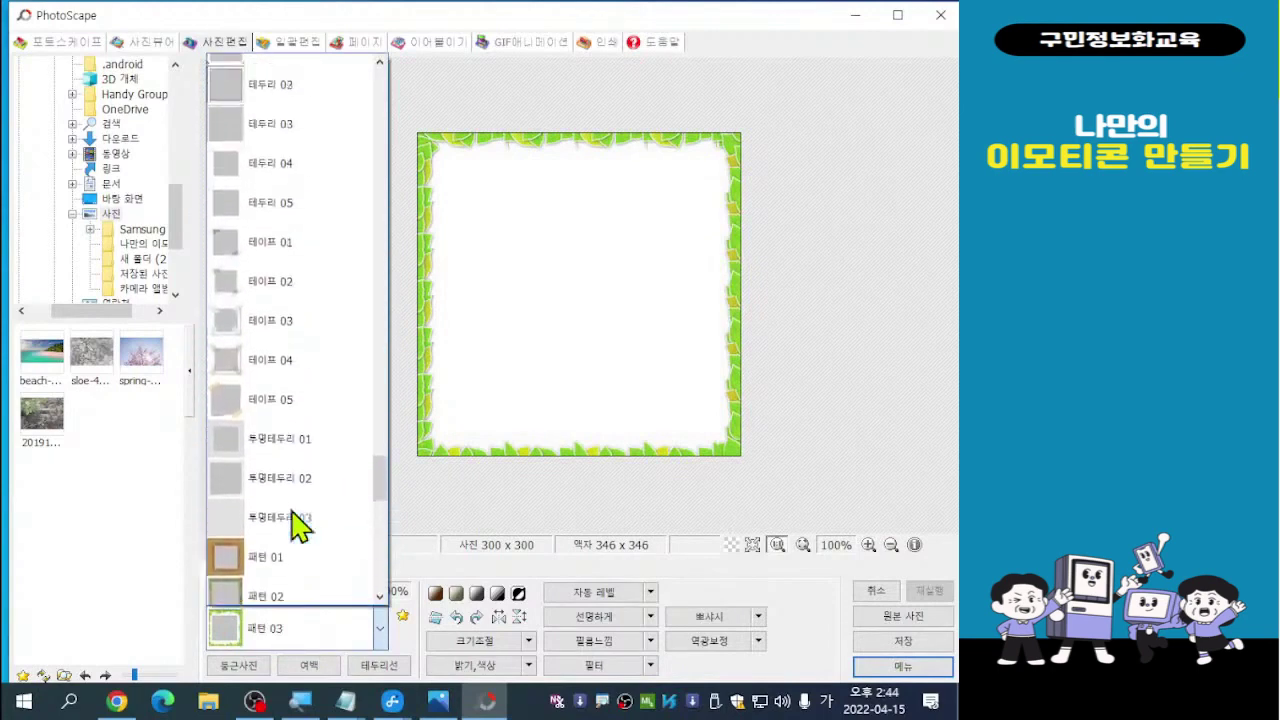
scroll(300, 525, up, 3)
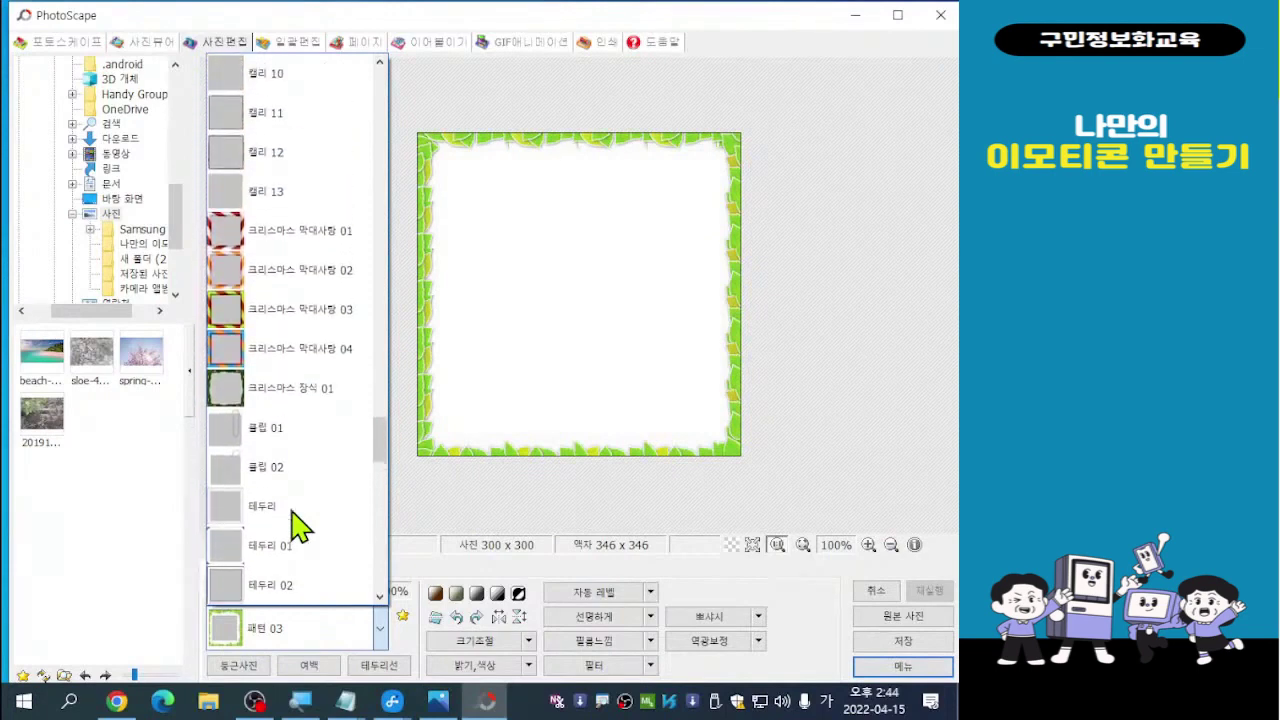
scroll(300, 525, up, 2)
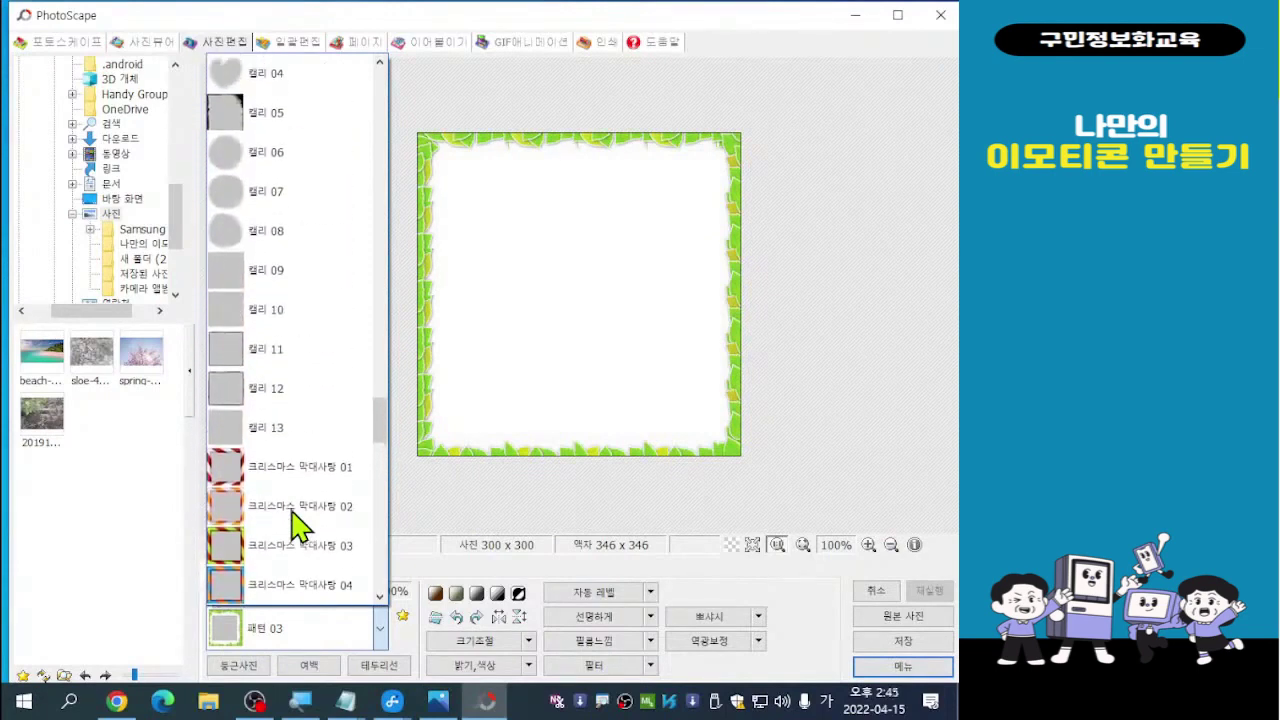
scroll(300, 525, up, 3)
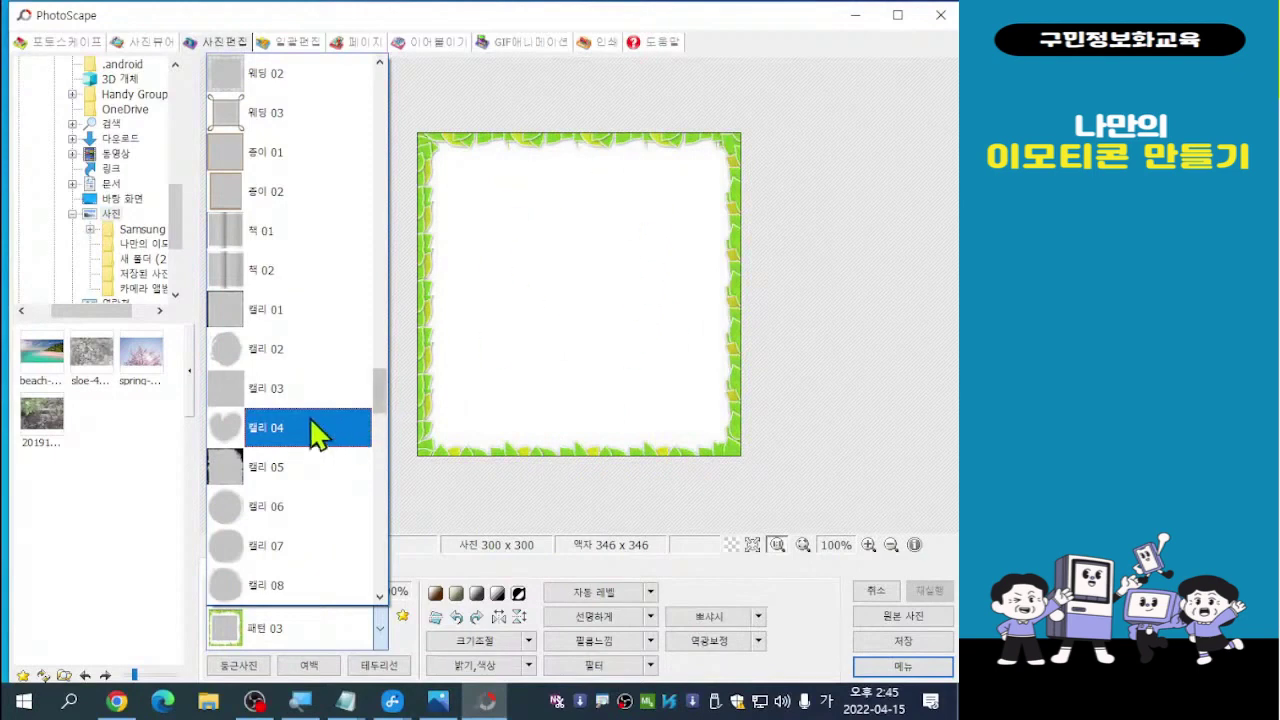
scroll(310, 372, up, 2)
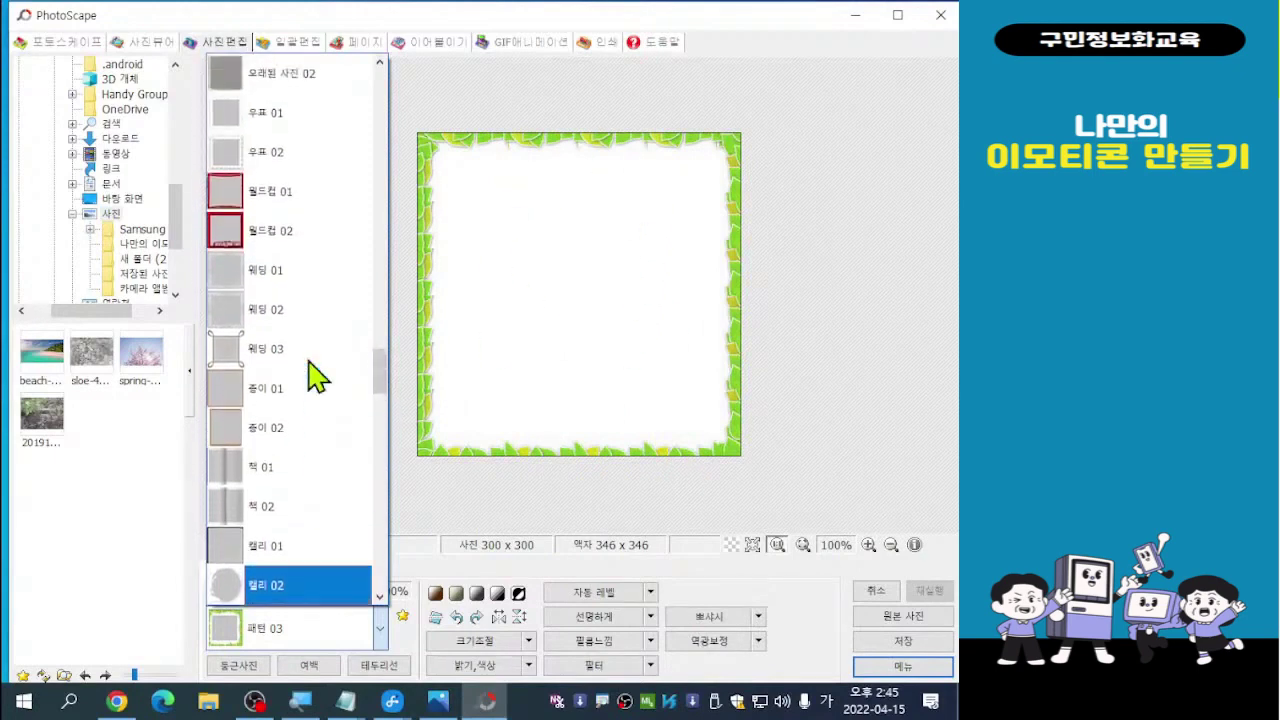
scroll(316, 376, up, 3)
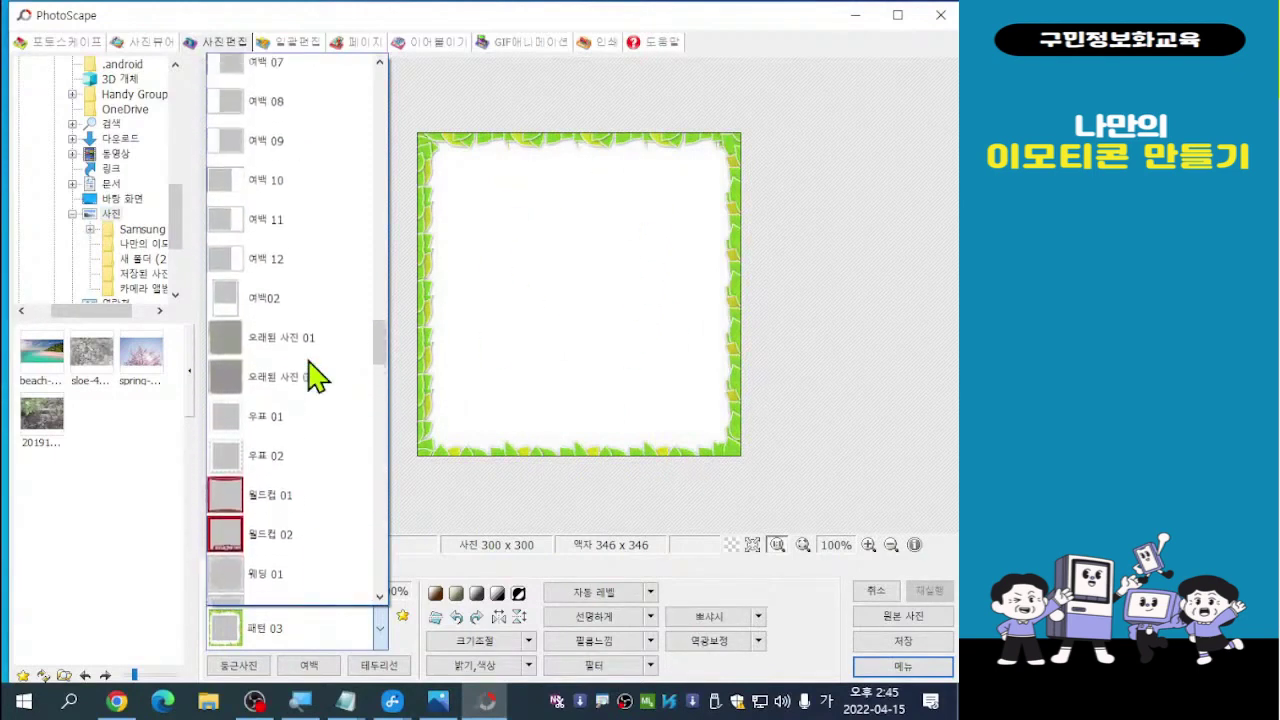
scroll(310, 376, up, 2)
scroll(316, 376, up, 2)
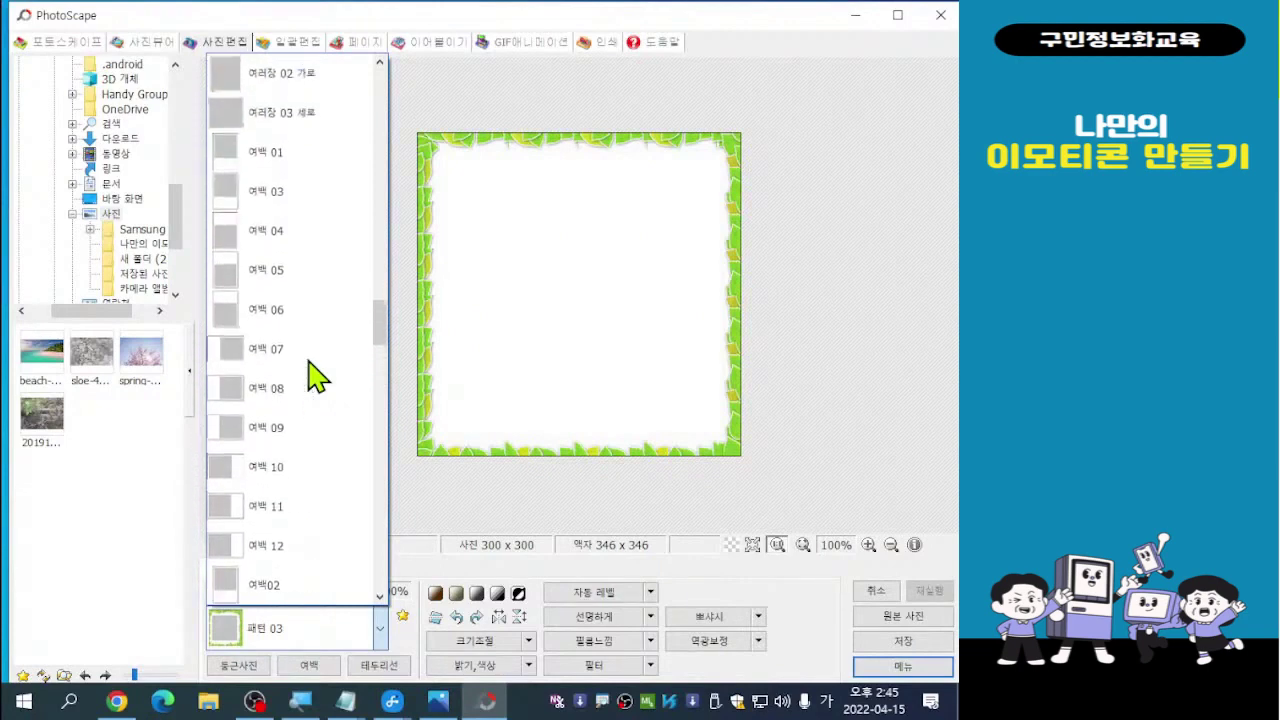
scroll(316, 376, up, 1)
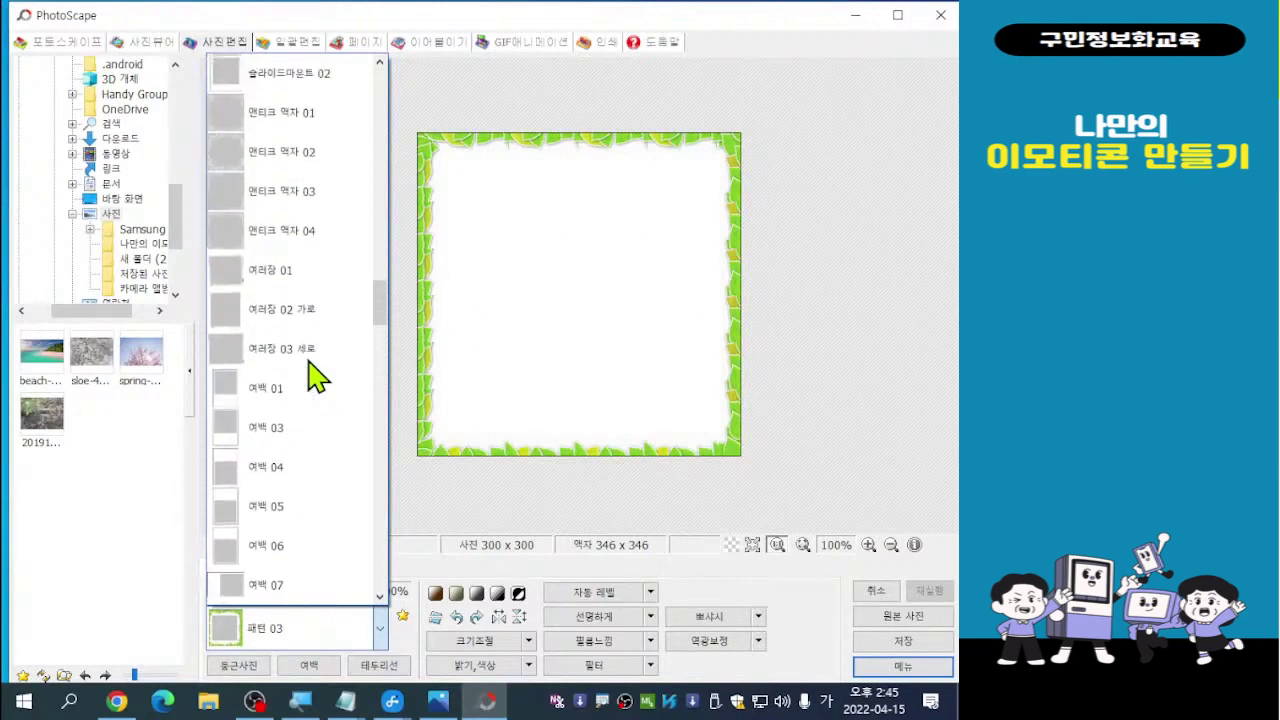
scroll(316, 376, up, 1)
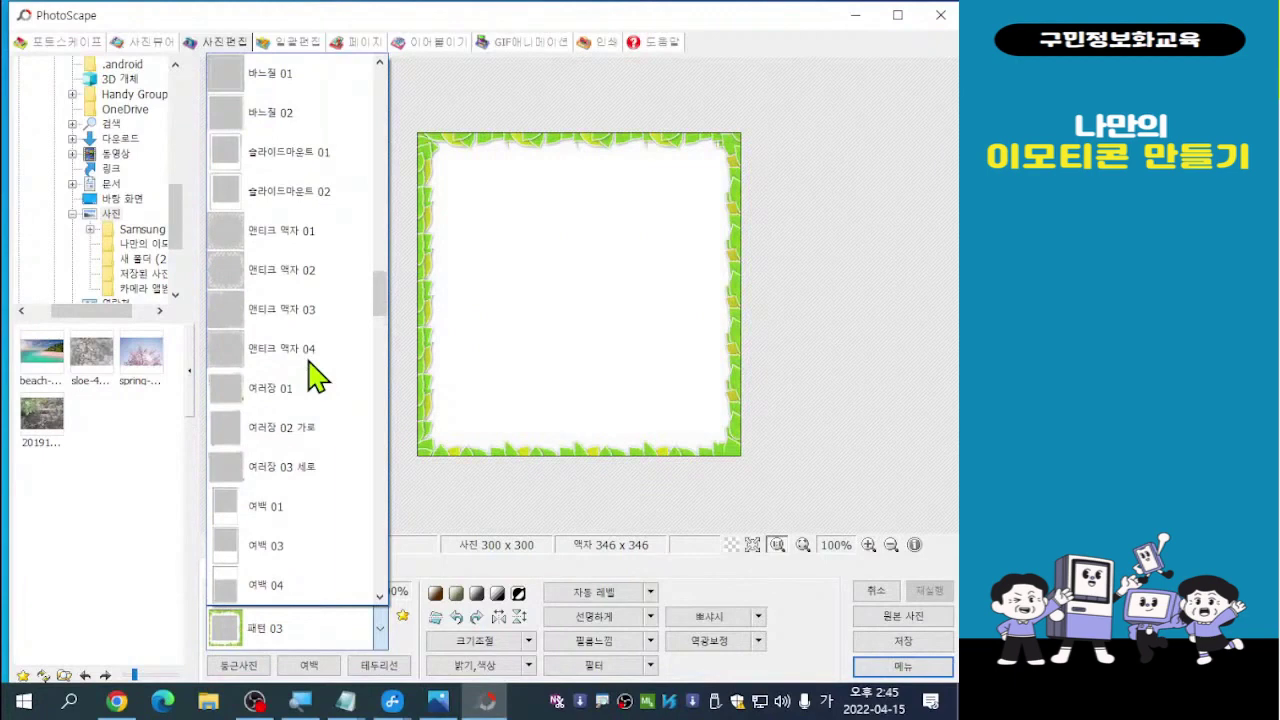
click(228, 272)
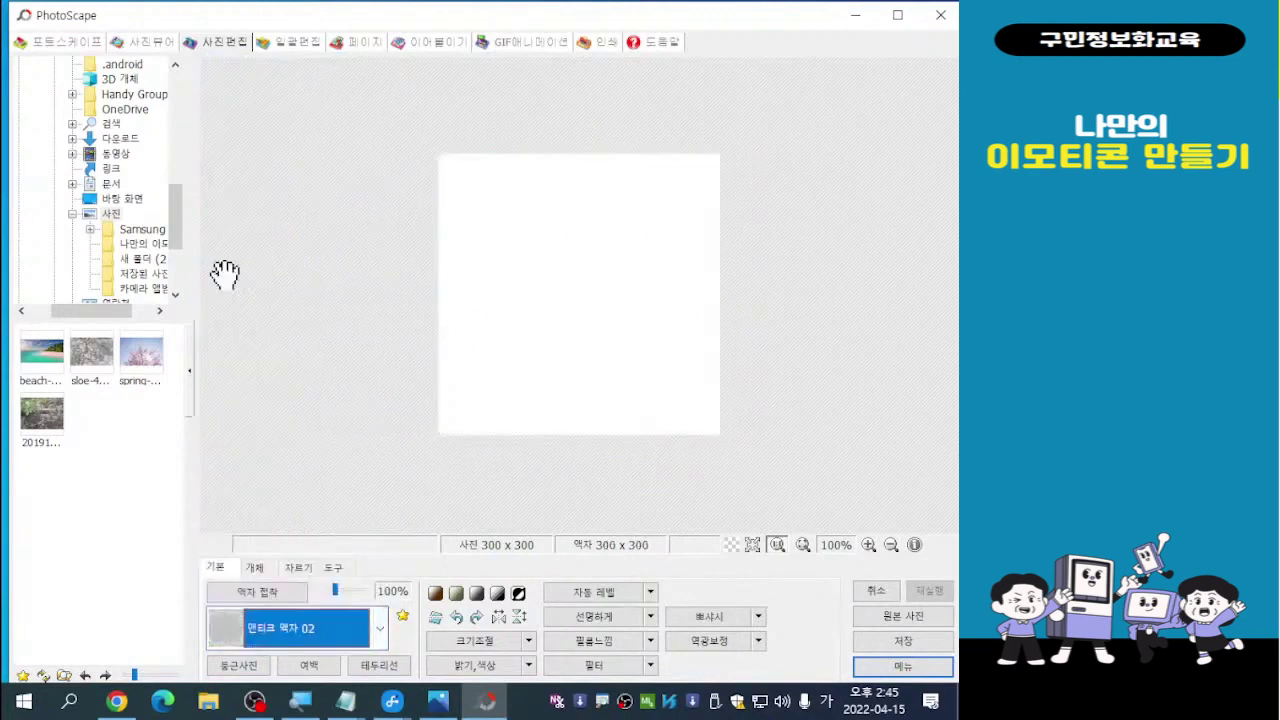
Settle on the green leaf 패턴 03 frame, making the image 346 x 346
click(330, 628)
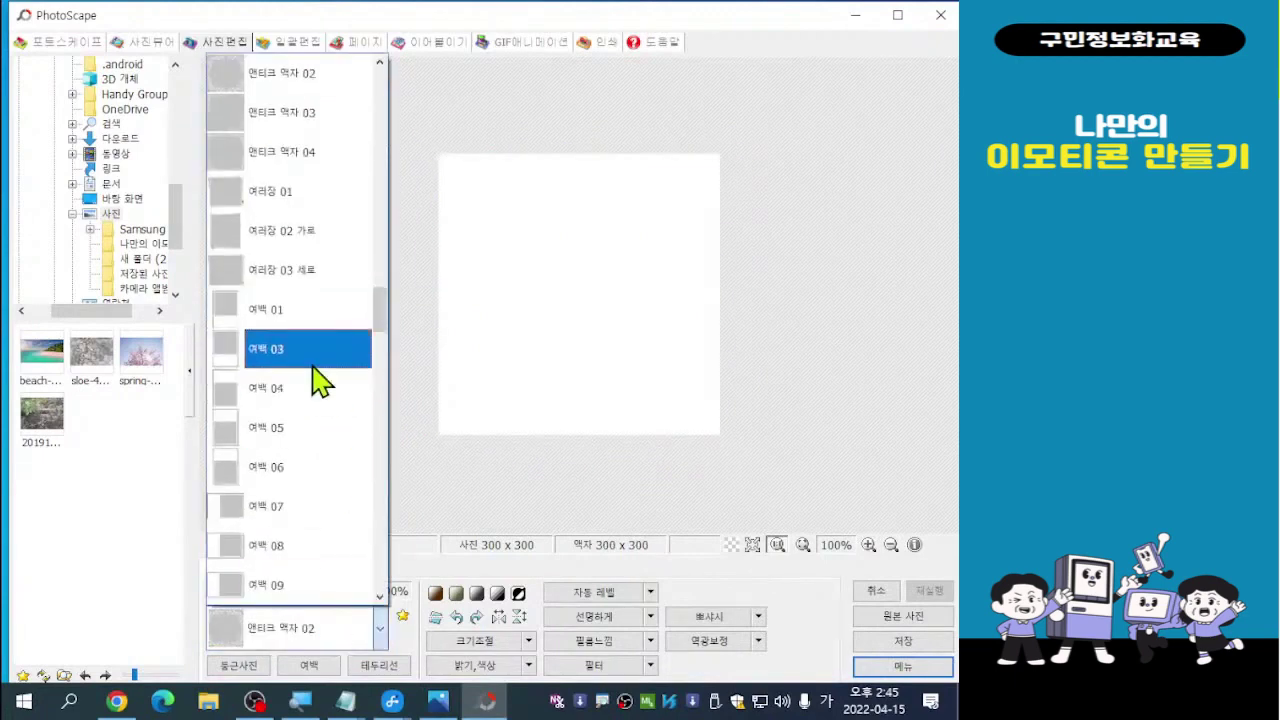
scroll(316, 380, down, 5)
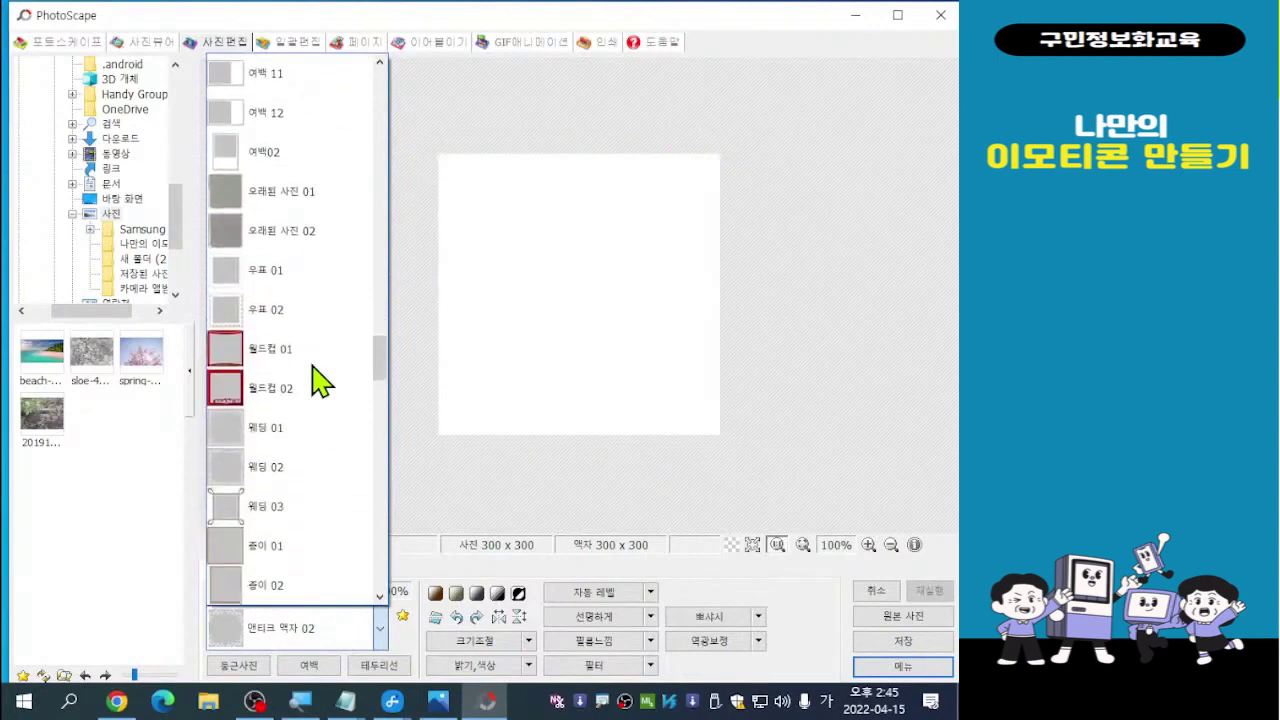
scroll(316, 380, down, 3)
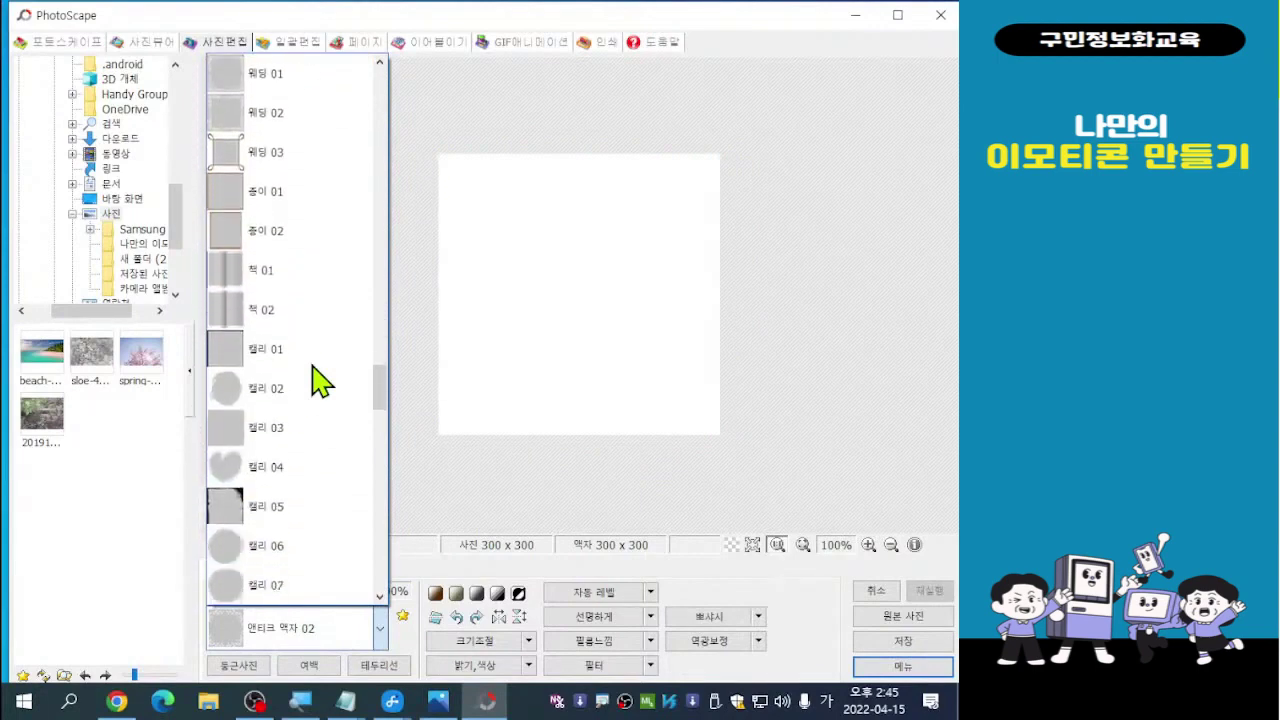
scroll(316, 380, down, 3)
scroll(316, 380, down, 1)
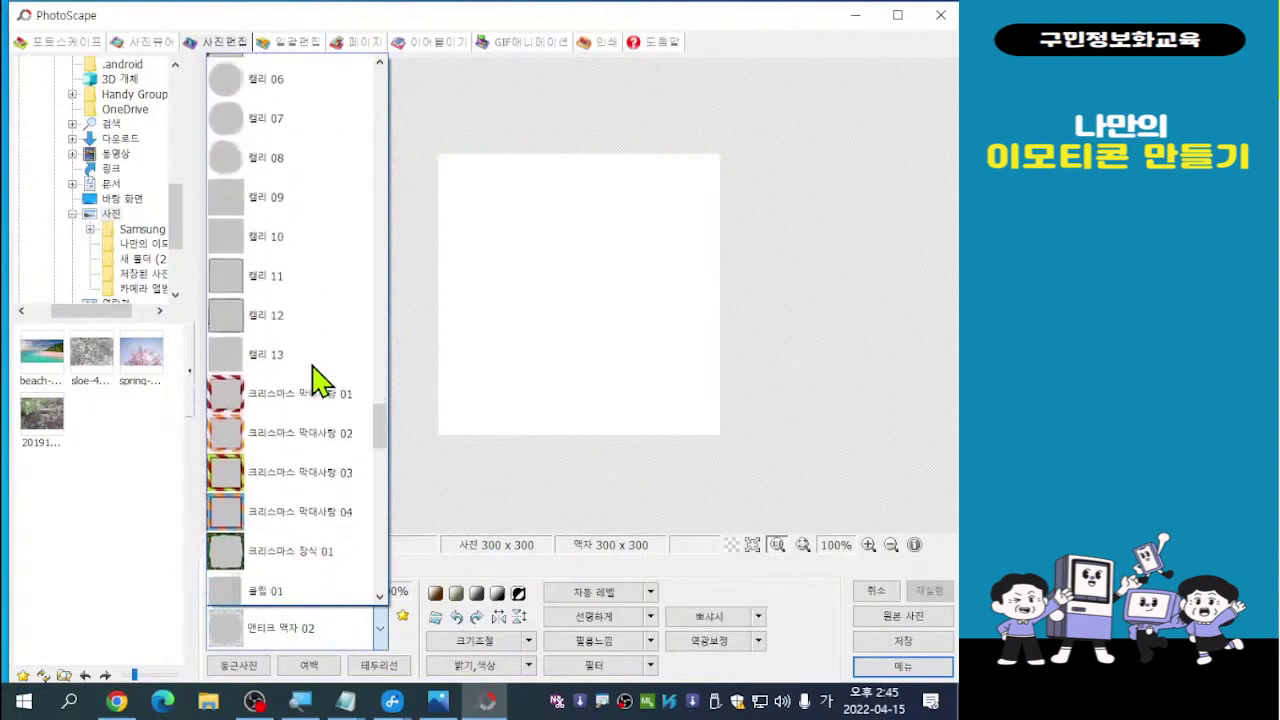
scroll(316, 380, down, 4)
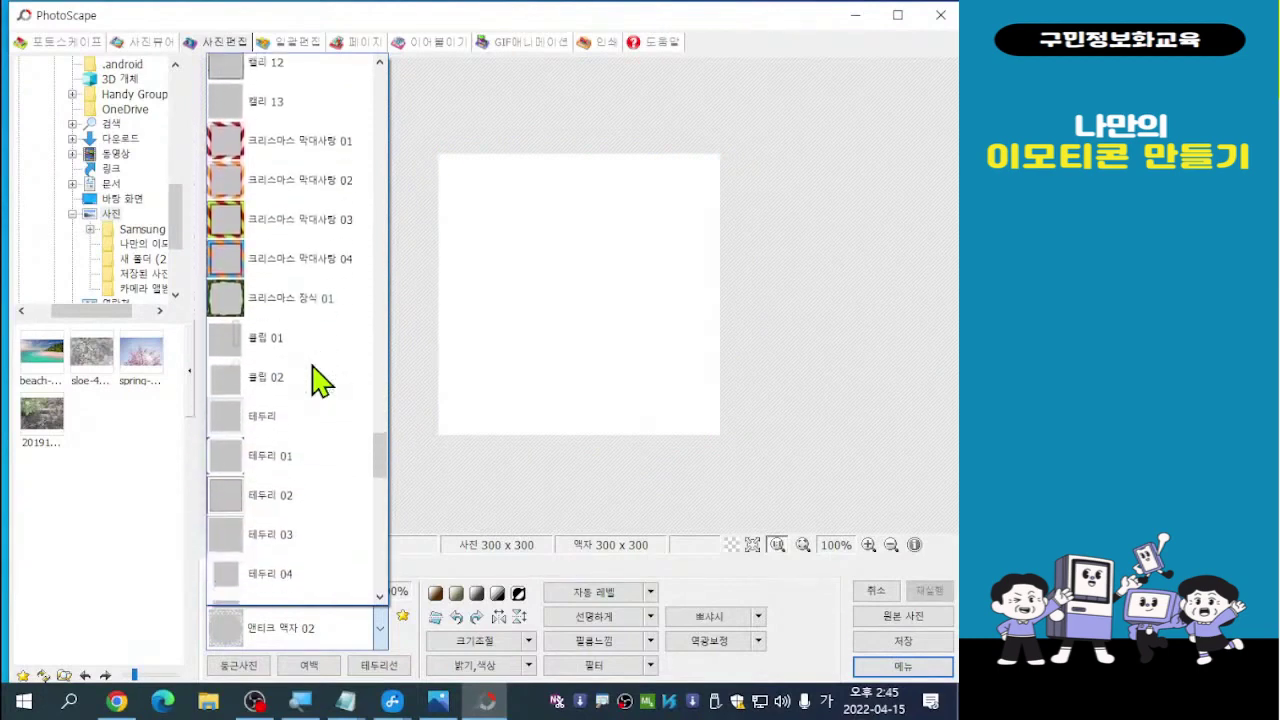
scroll(316, 380, down, 4)
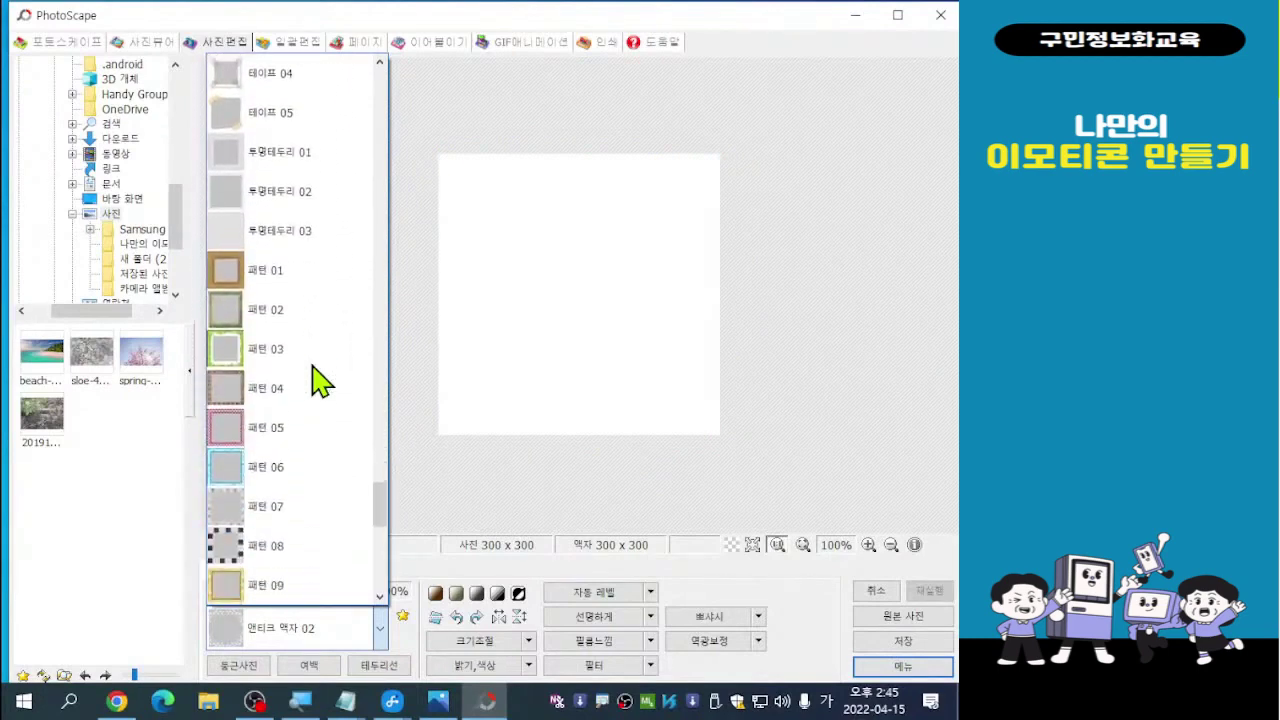
click(232, 352)
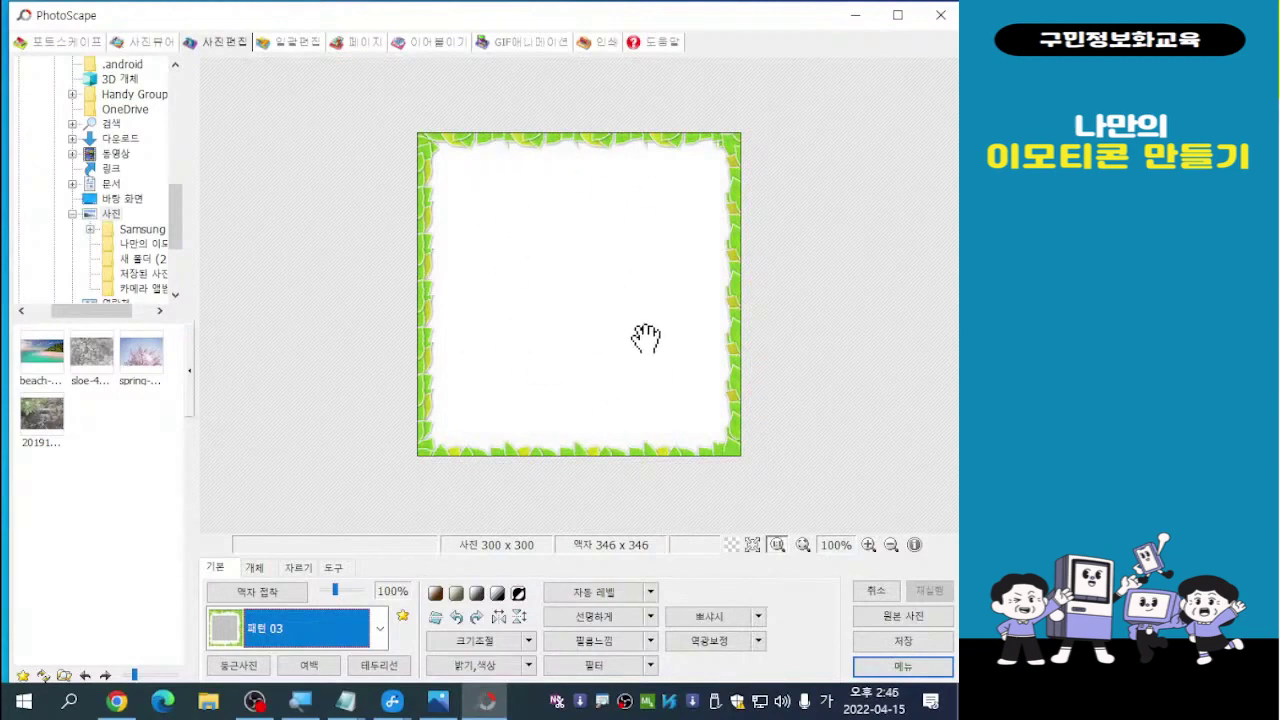
Add a text object from the Object tab and set its font size to 30
click(256, 568)
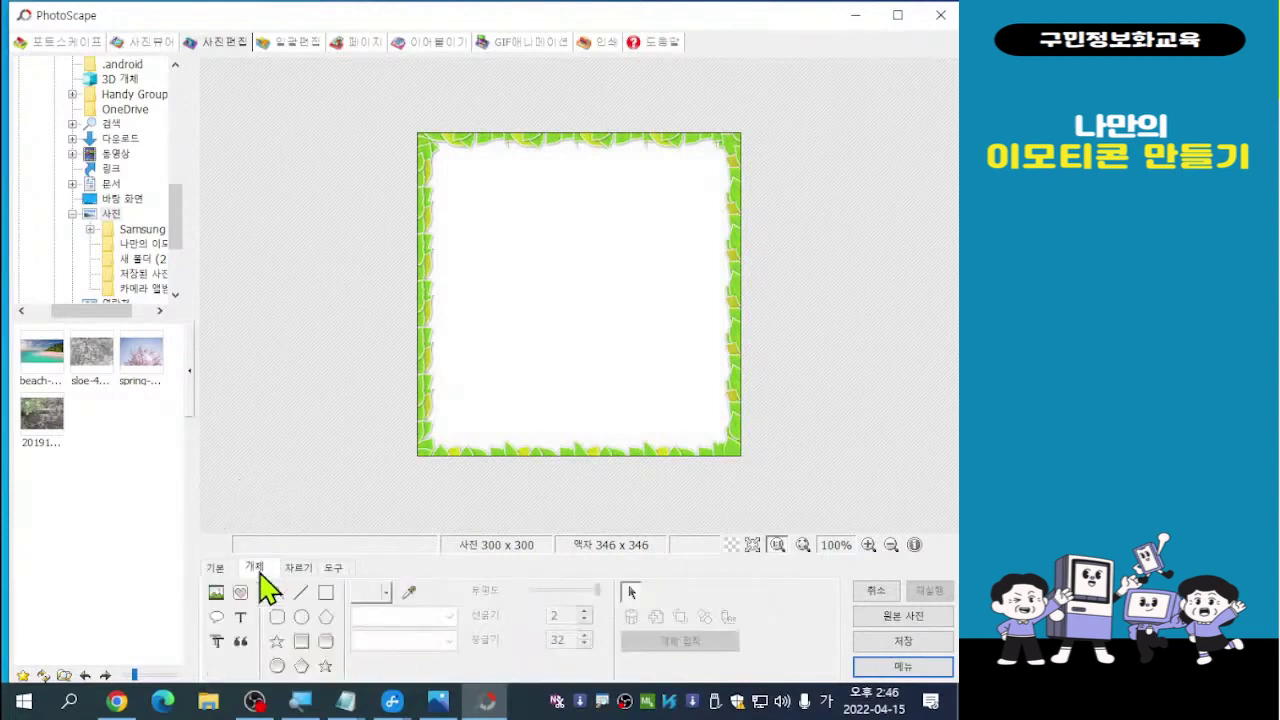
click(240, 622)
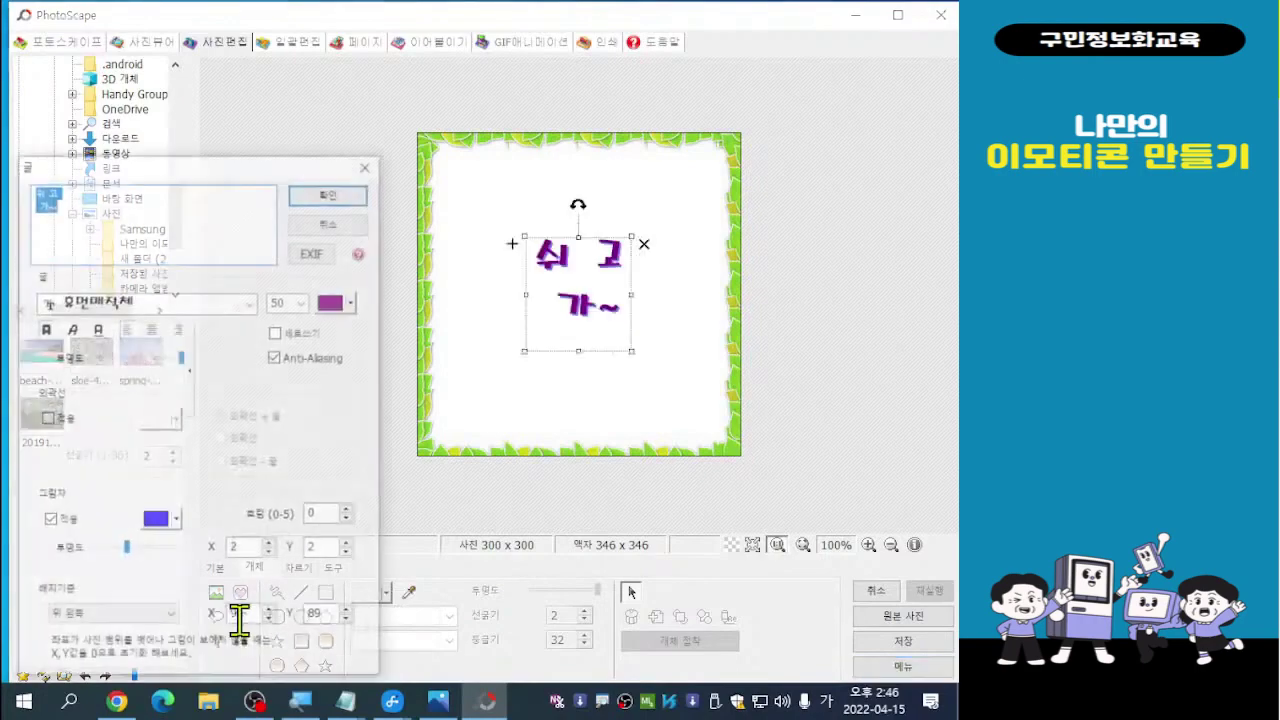
drag(164, 168, 266, 57)
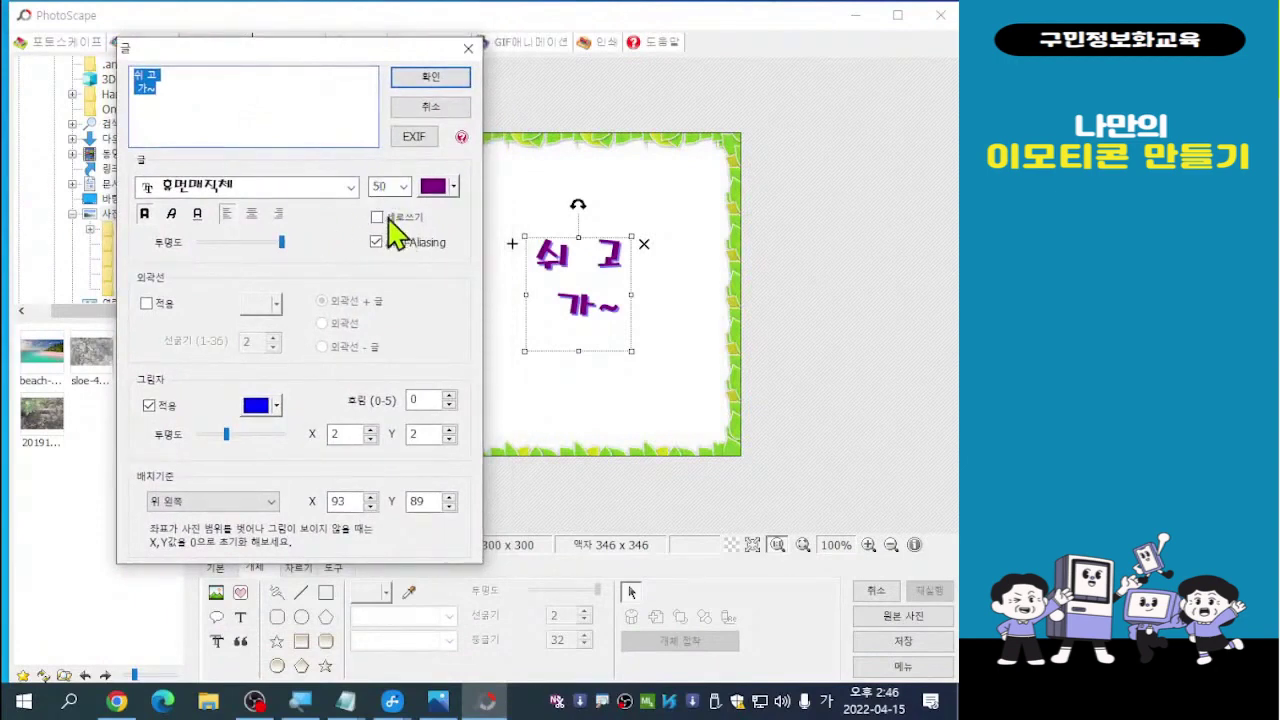
click(403, 186)
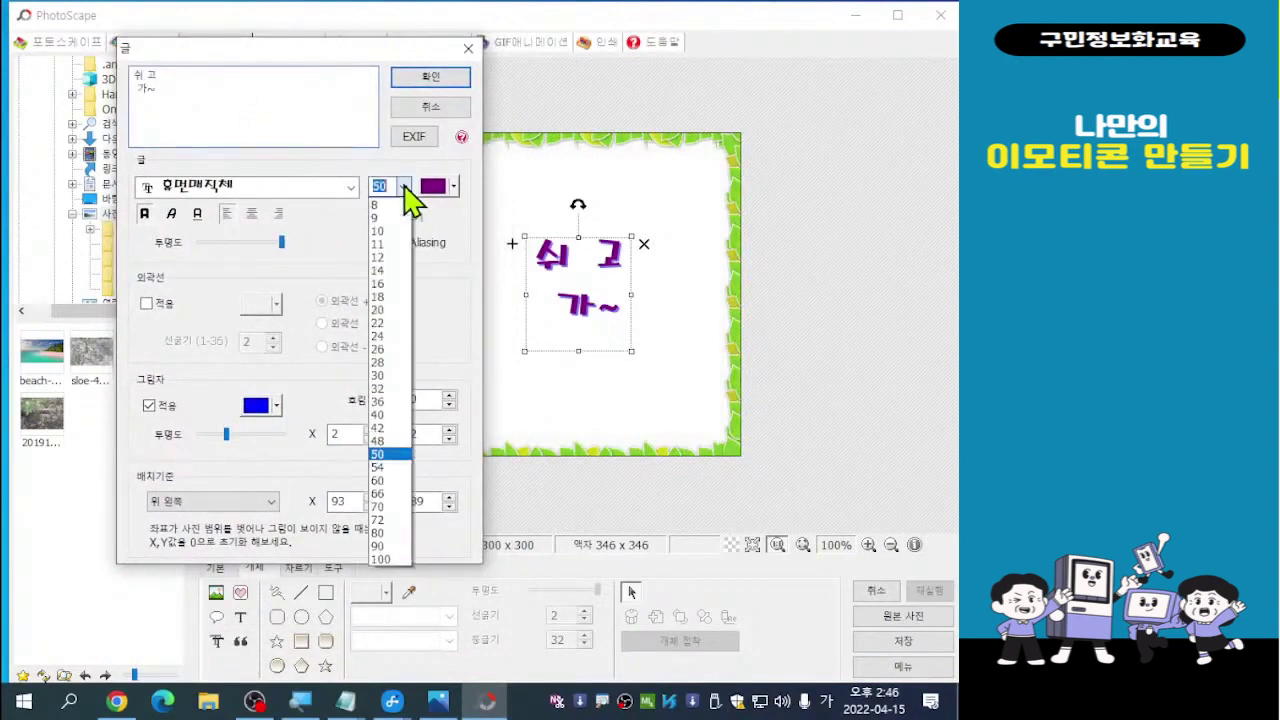
click(380, 377)
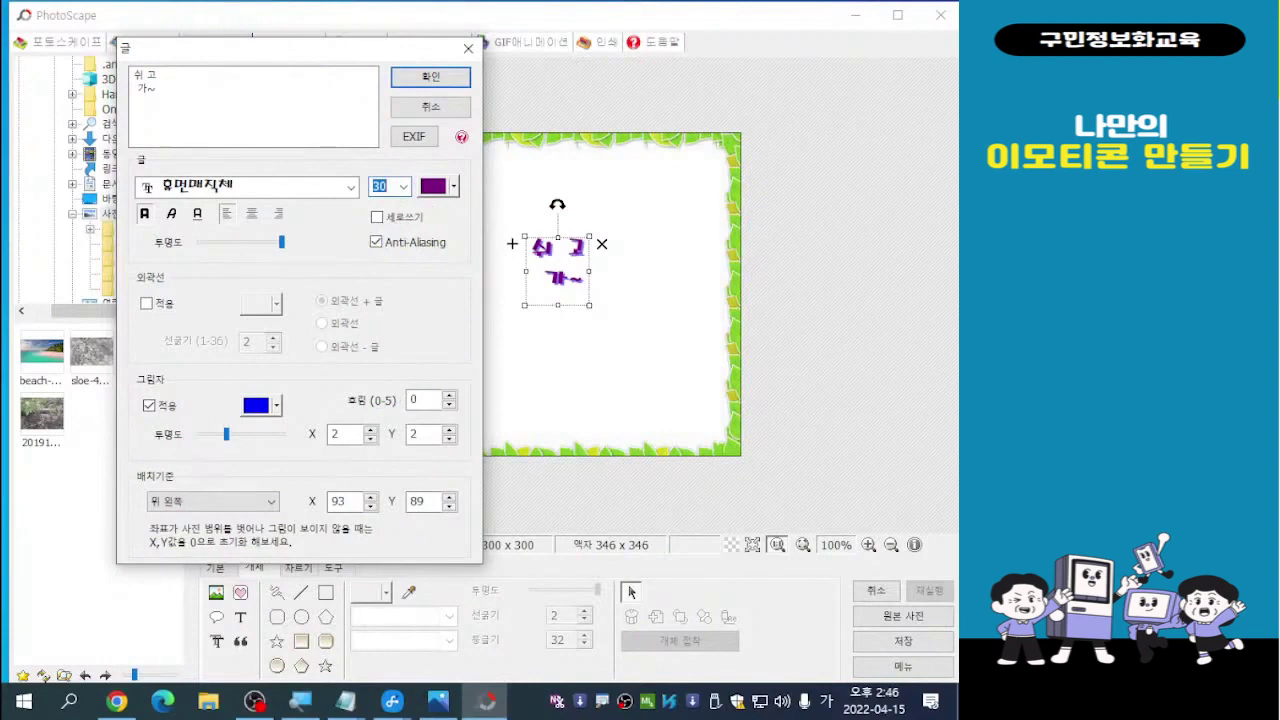
key(alt+Tab)
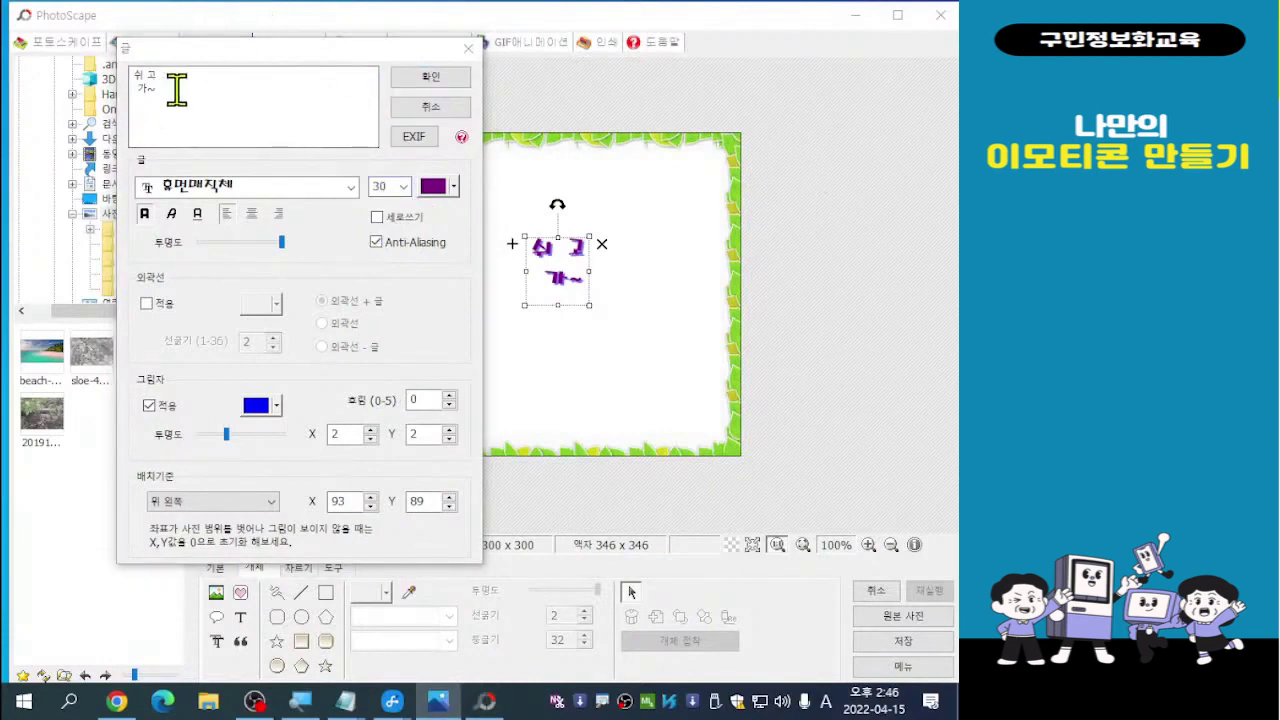
Replace the default text with the five-line poem starting '두둥실 떠오르는'
drag(176, 90, 128, 76)
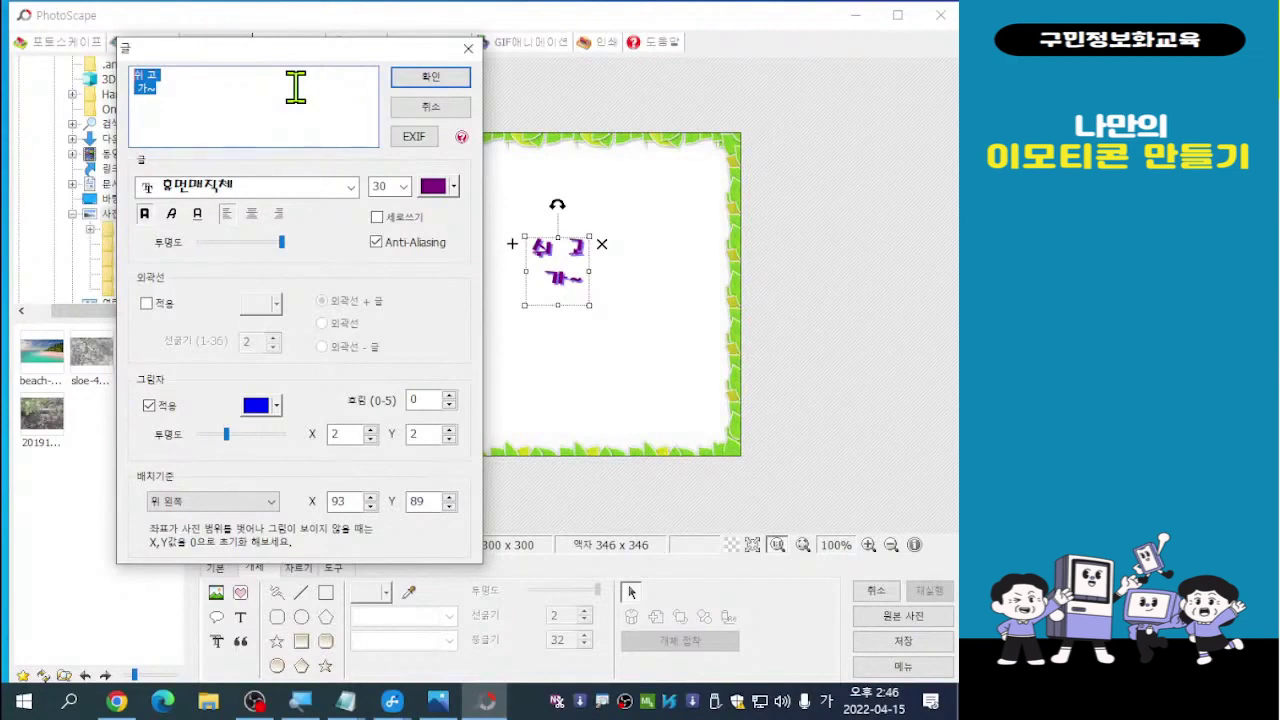
text(두둥)
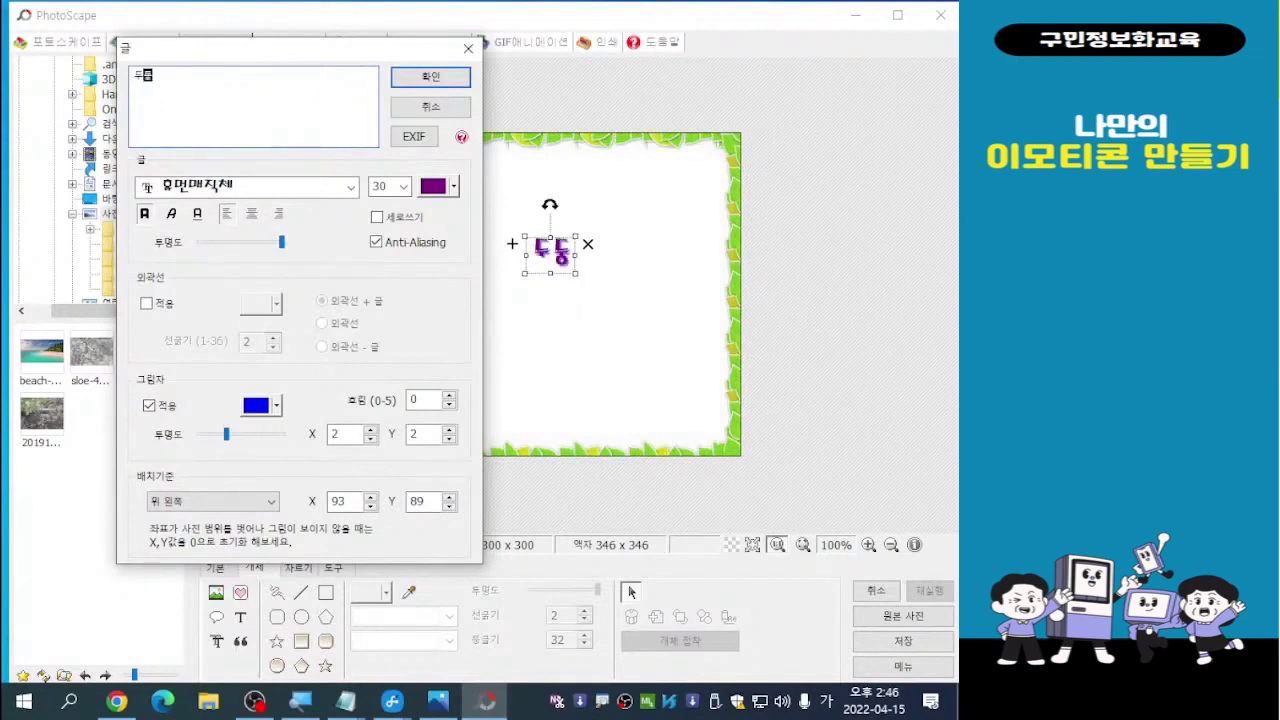
text(실 )
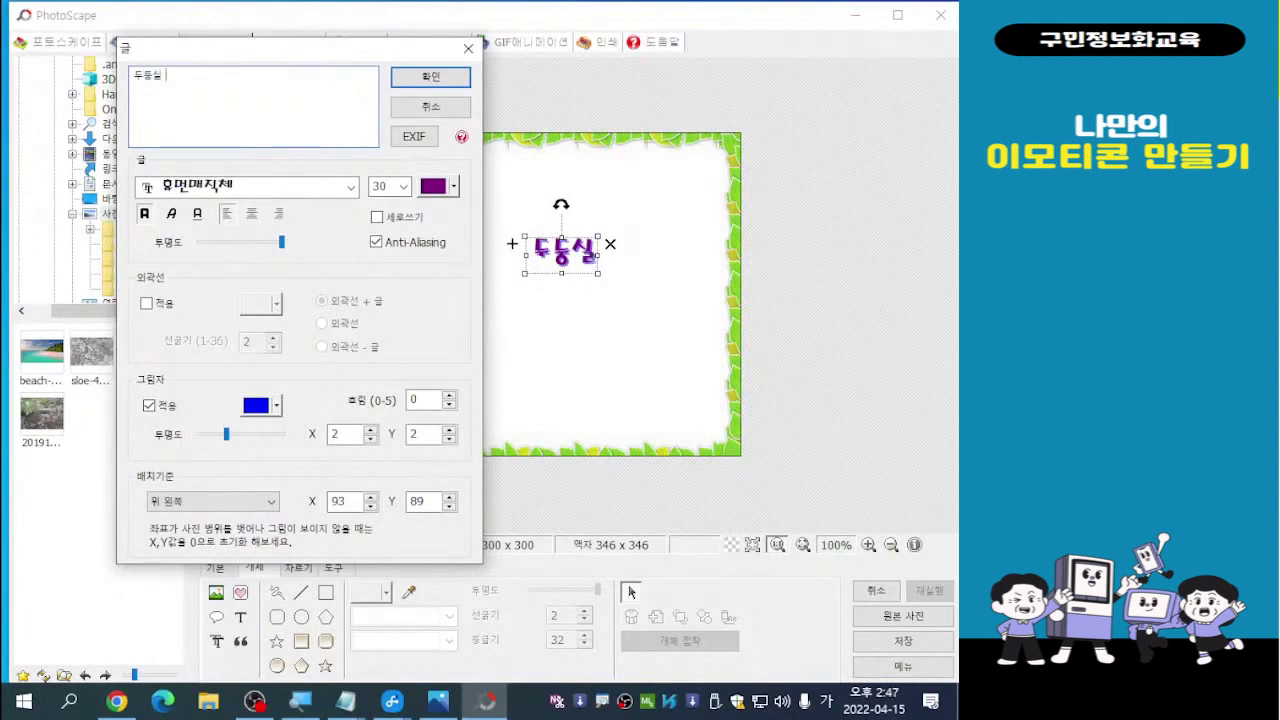
text(떠오르는)
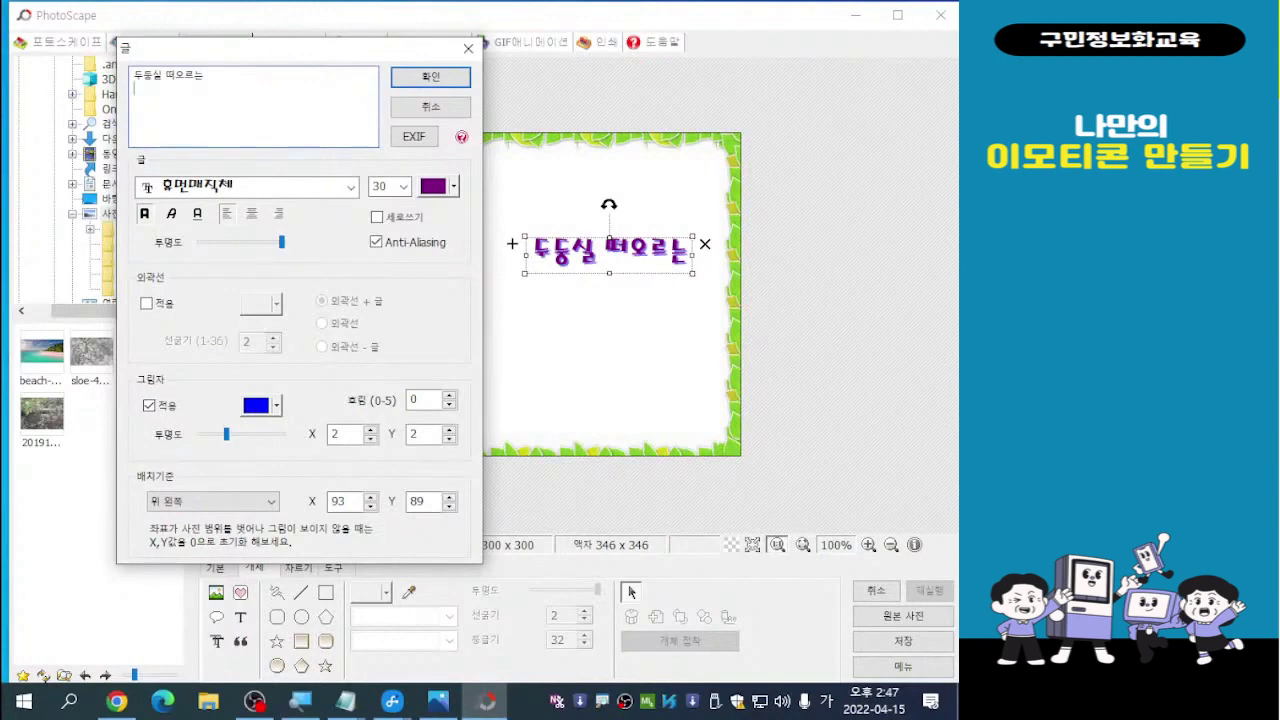
text(태양)
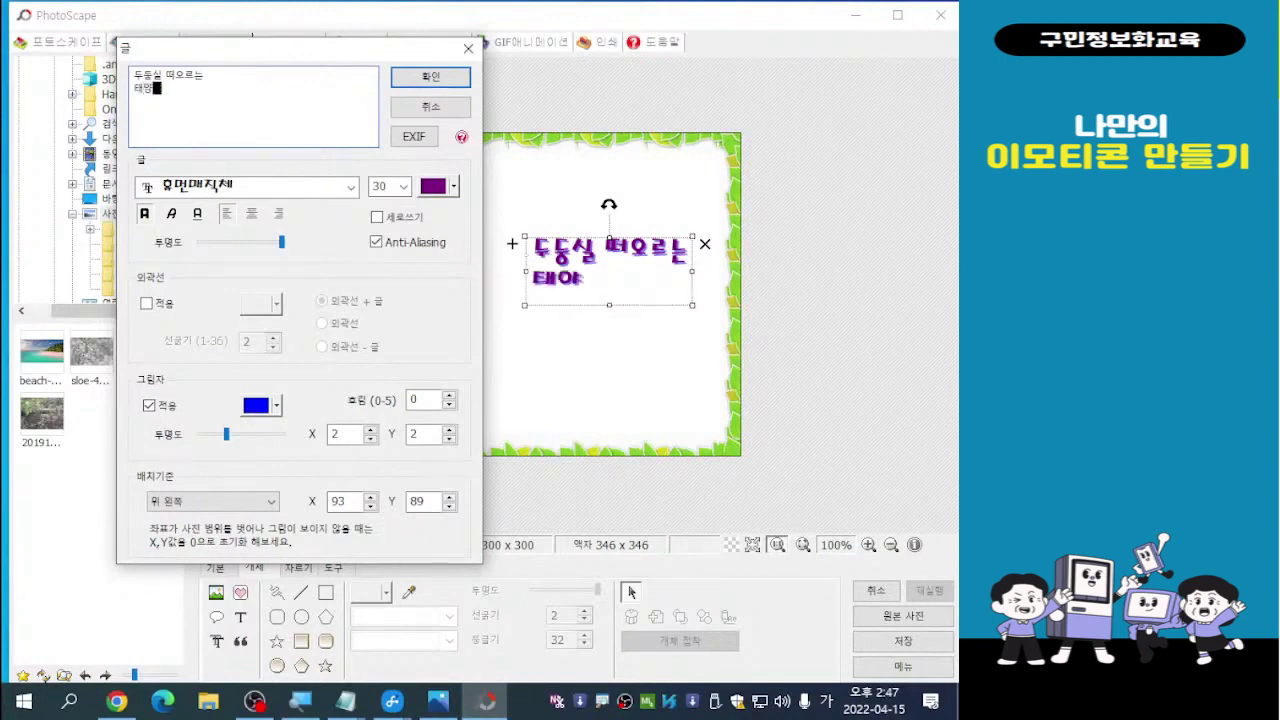
text(오 그)
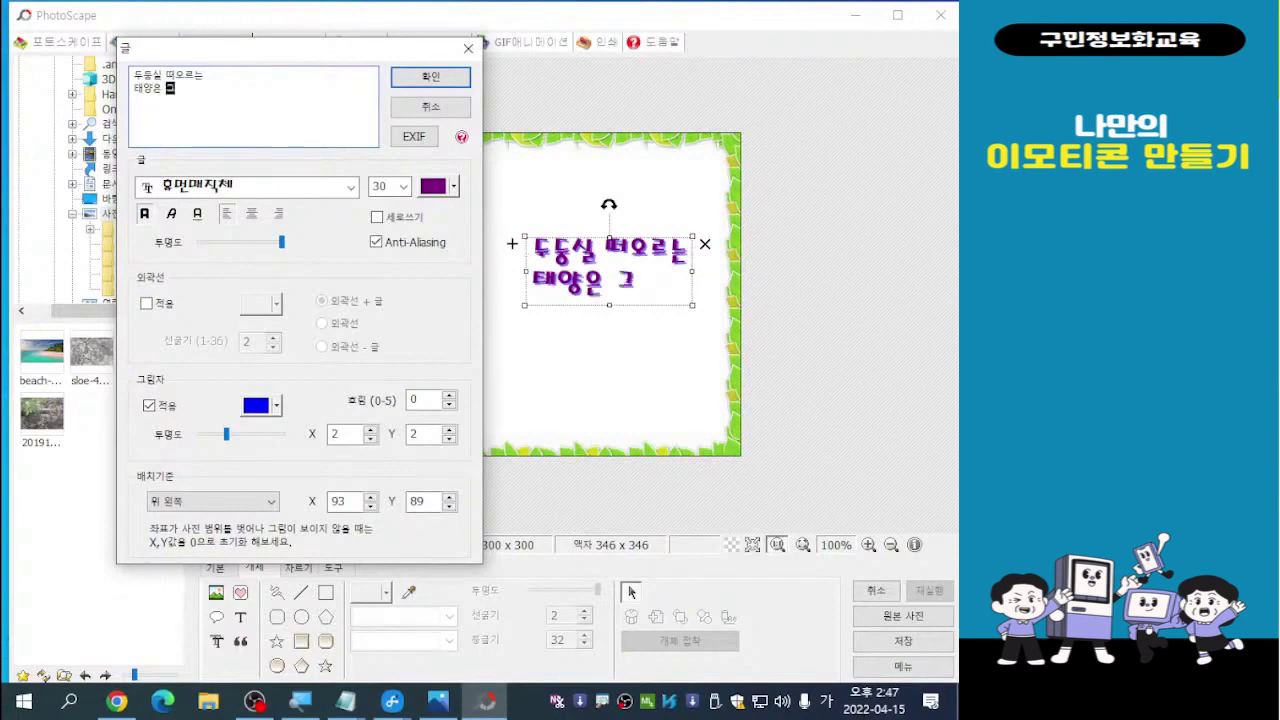
text( 눅)
text(구의)
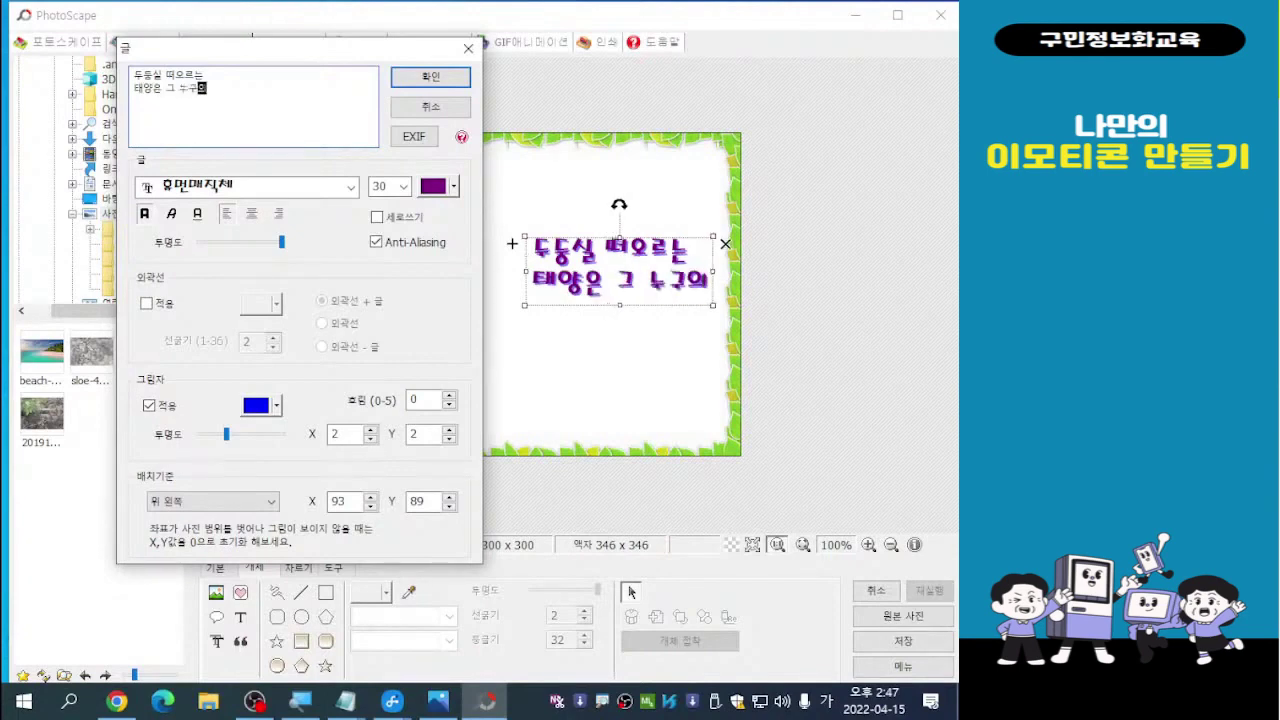
key(Return)
text(ㅅ소유도 )
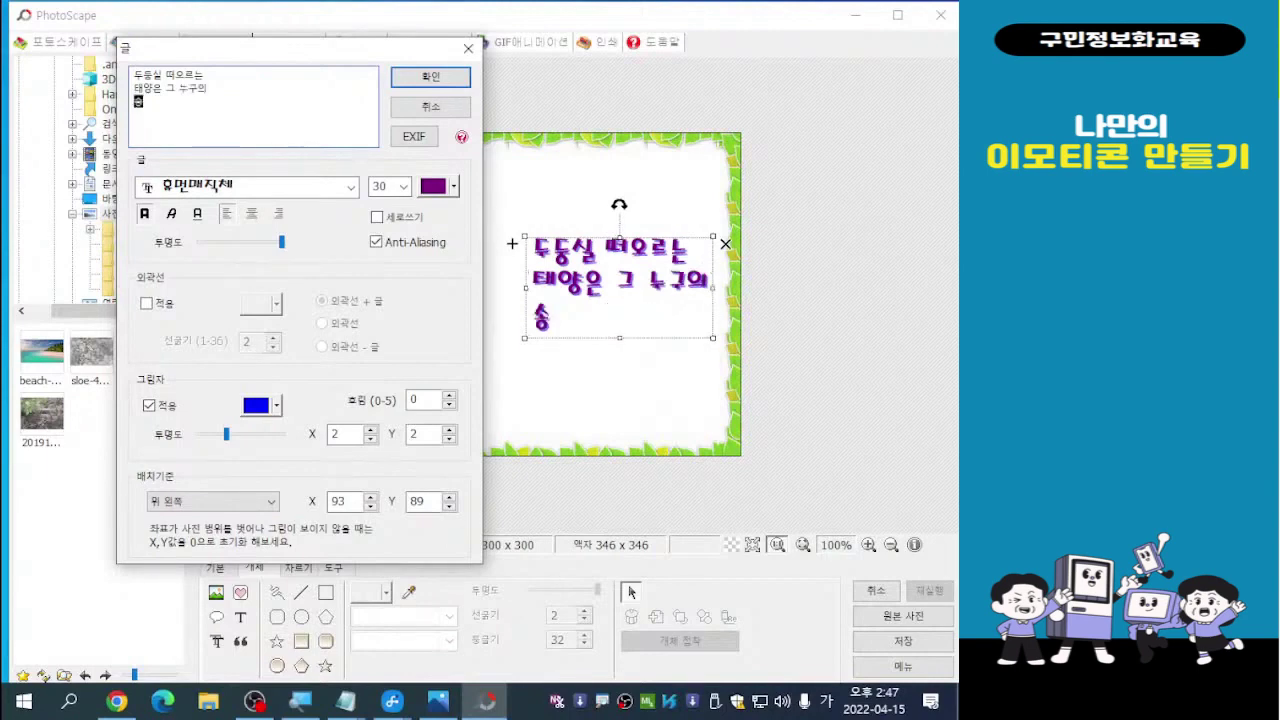
text(아니지만)
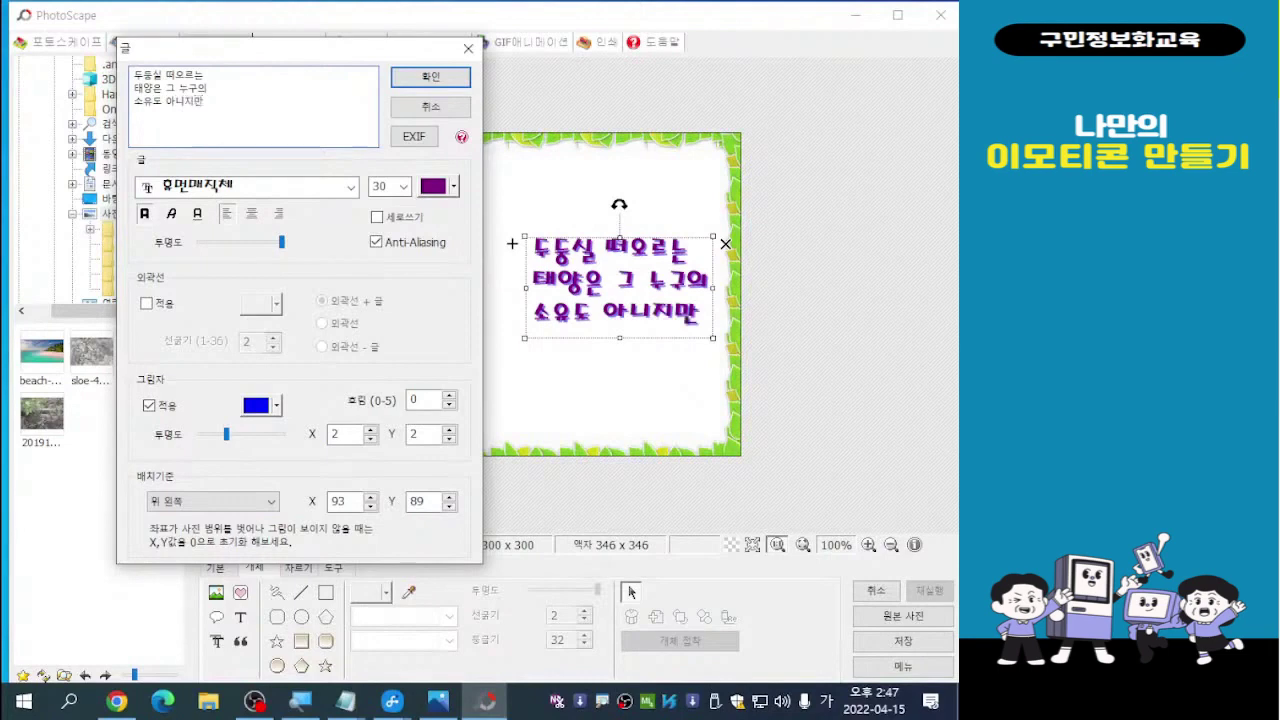
text(환하게 ㅂ)
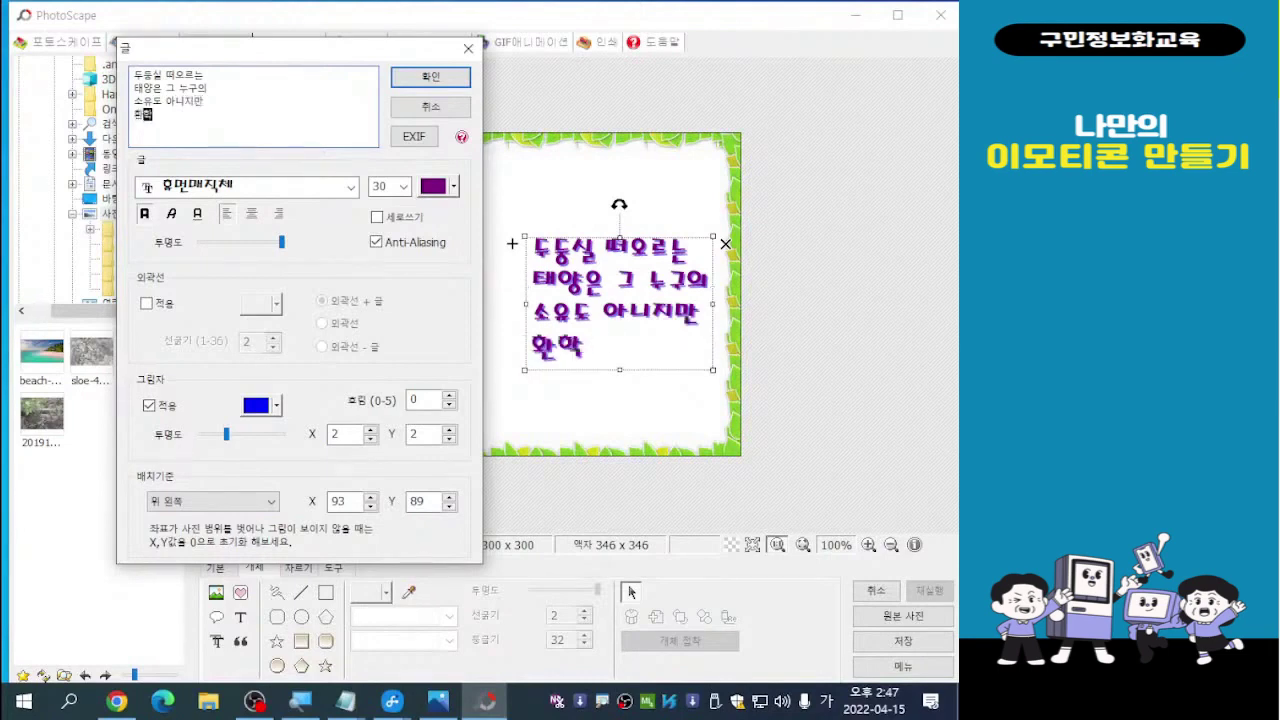
text(밝아온)
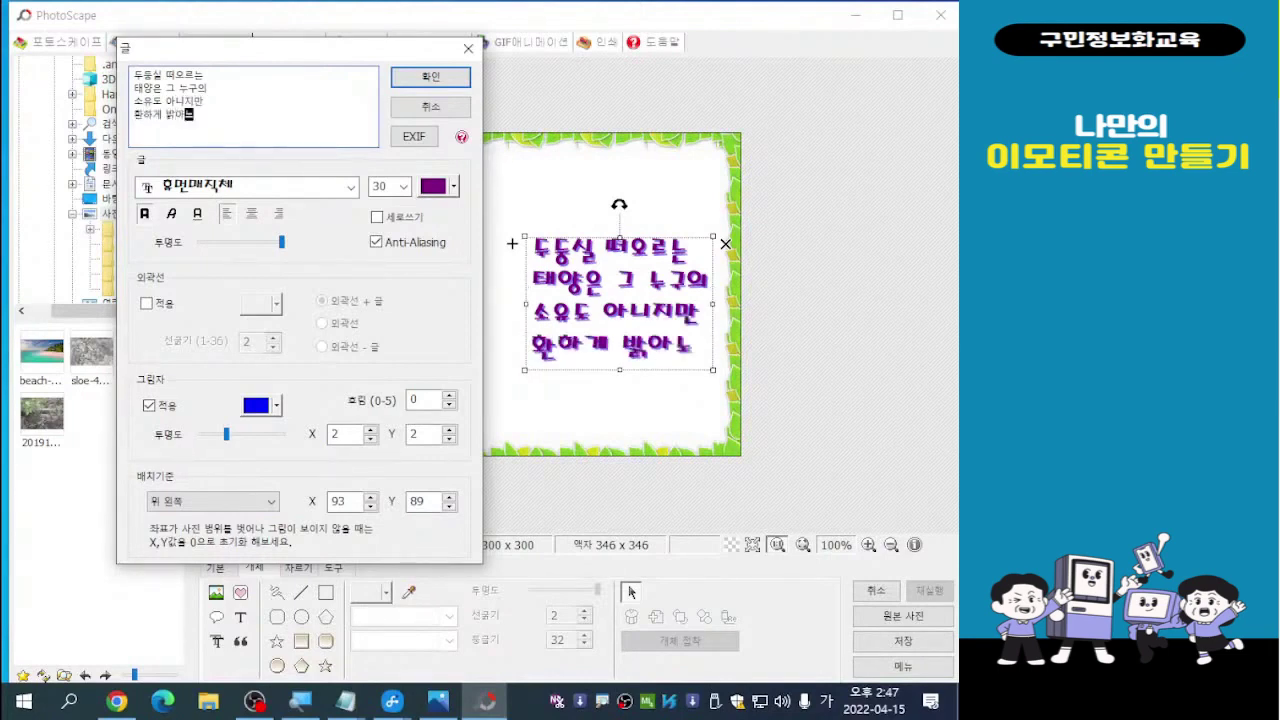
key(BackSpace)
key(BackSpace)
key(BackSpace)
text(오는 )
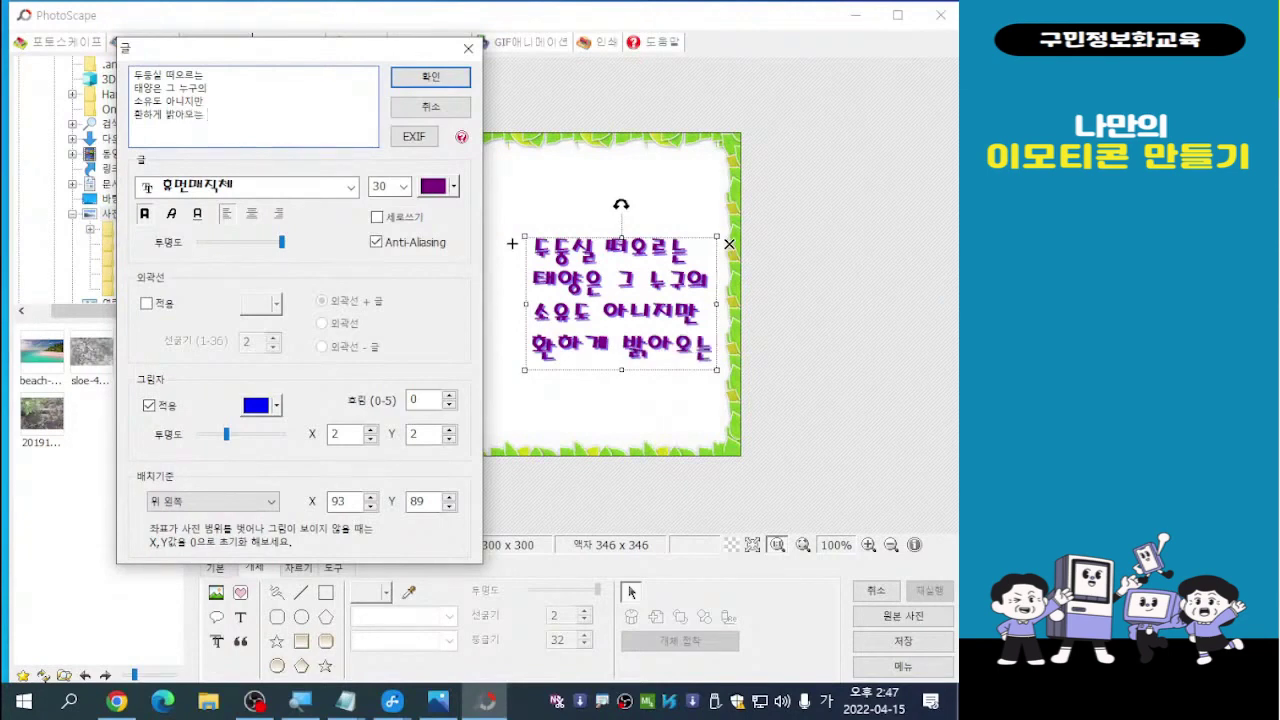
text(아침으)
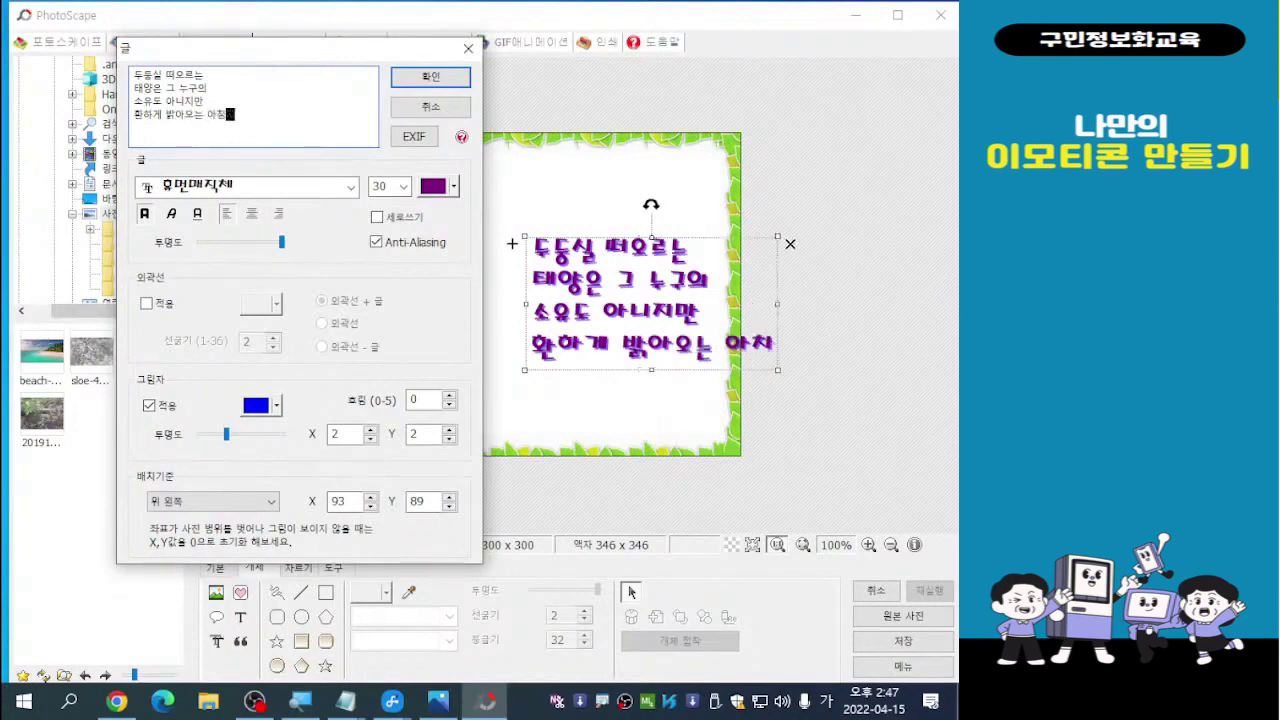
text(ㄴ )
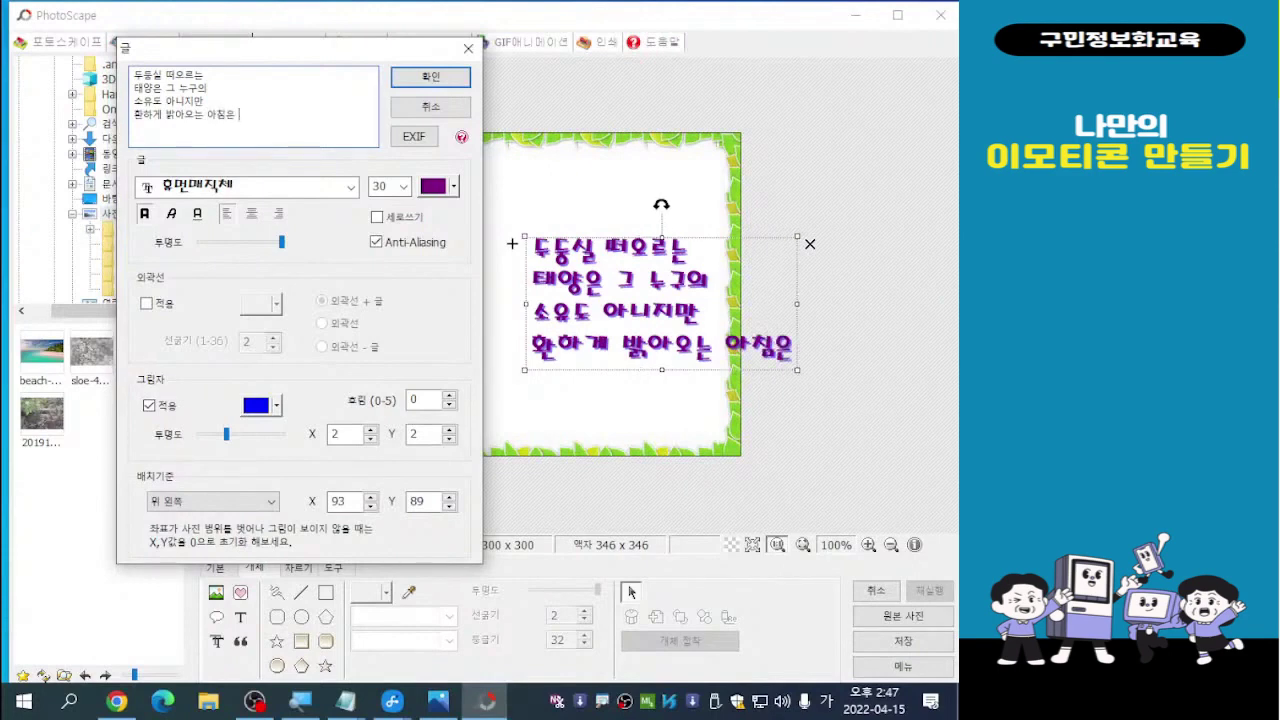
text(바로)
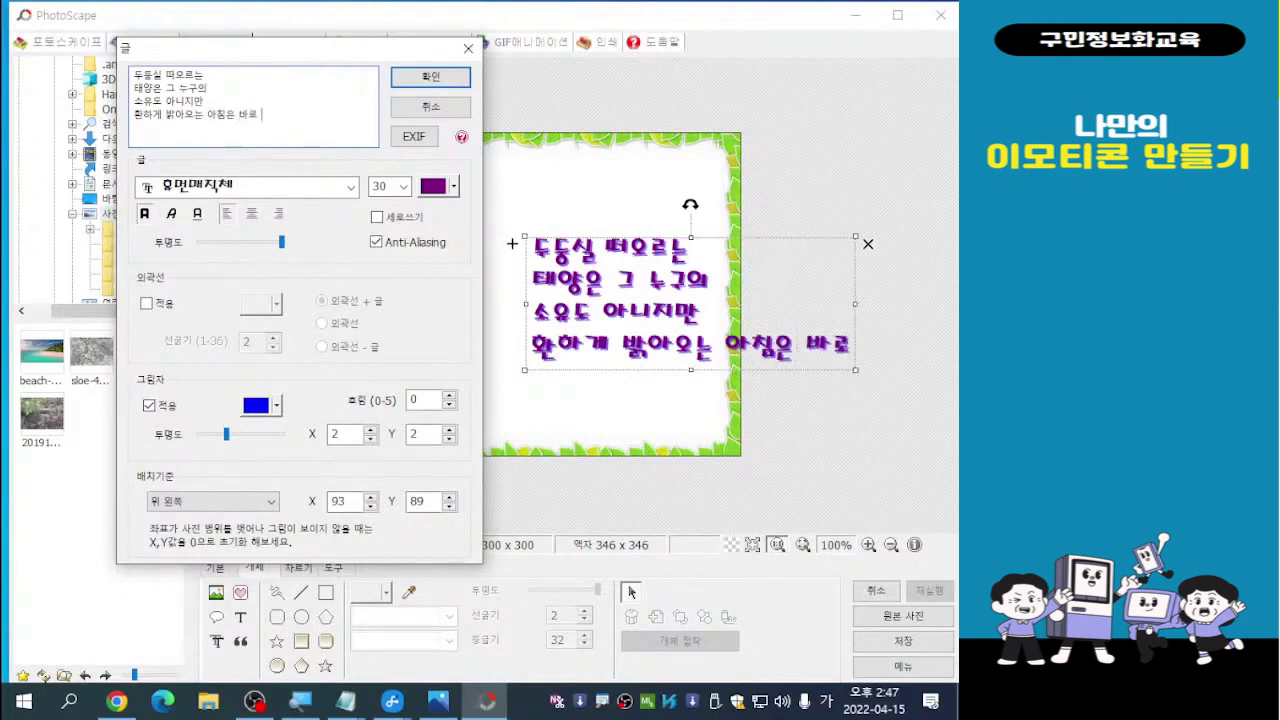
key(BackSpace)
key(BackSpace)
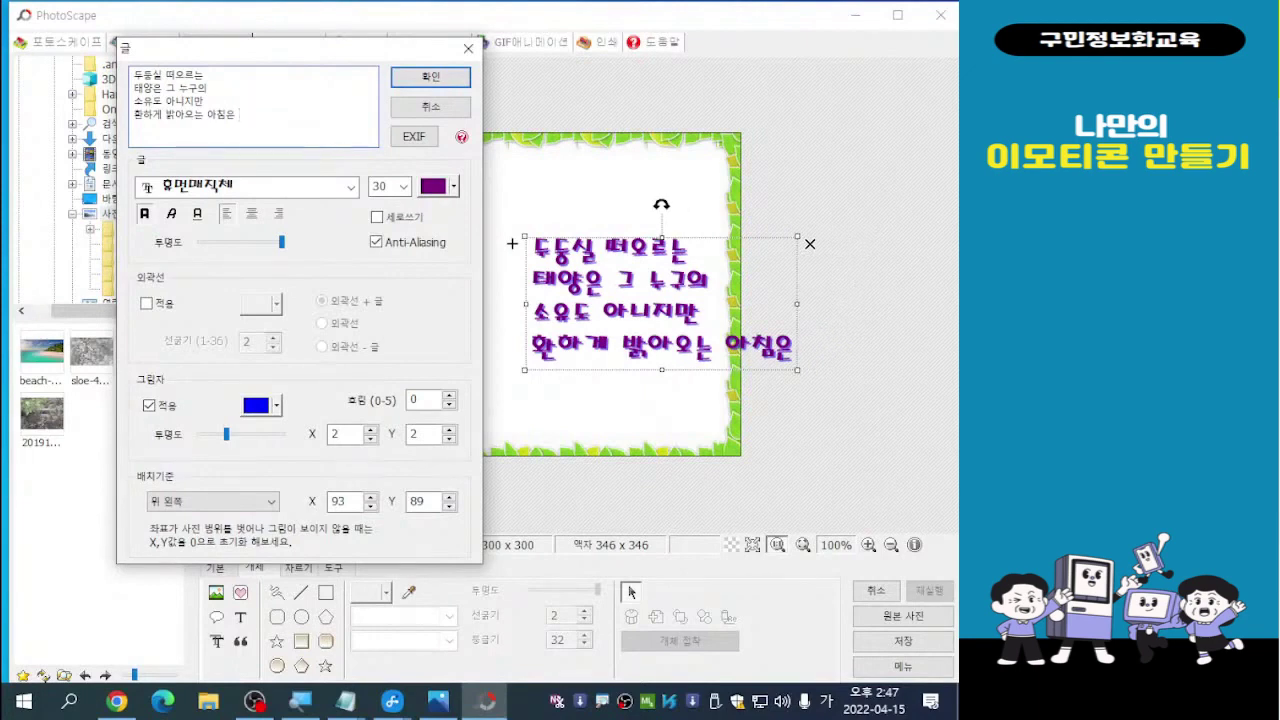
key(Return)
text(바로 )
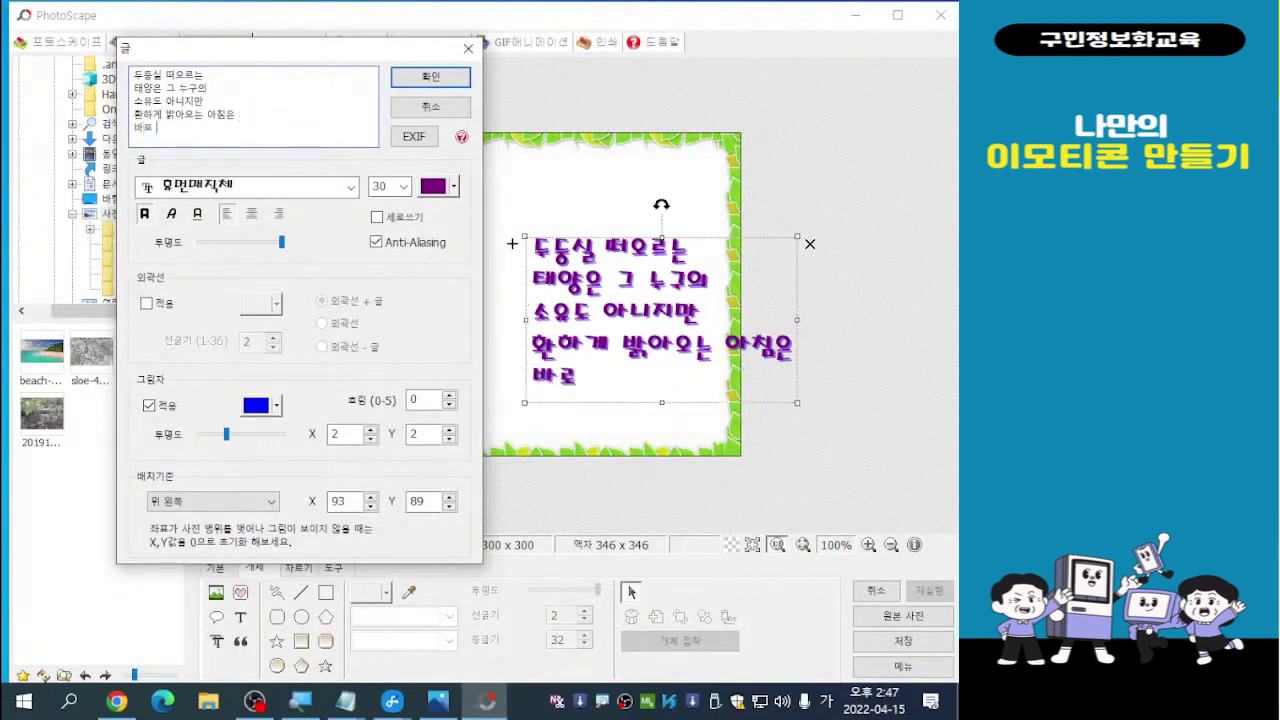
text(다당신의 )
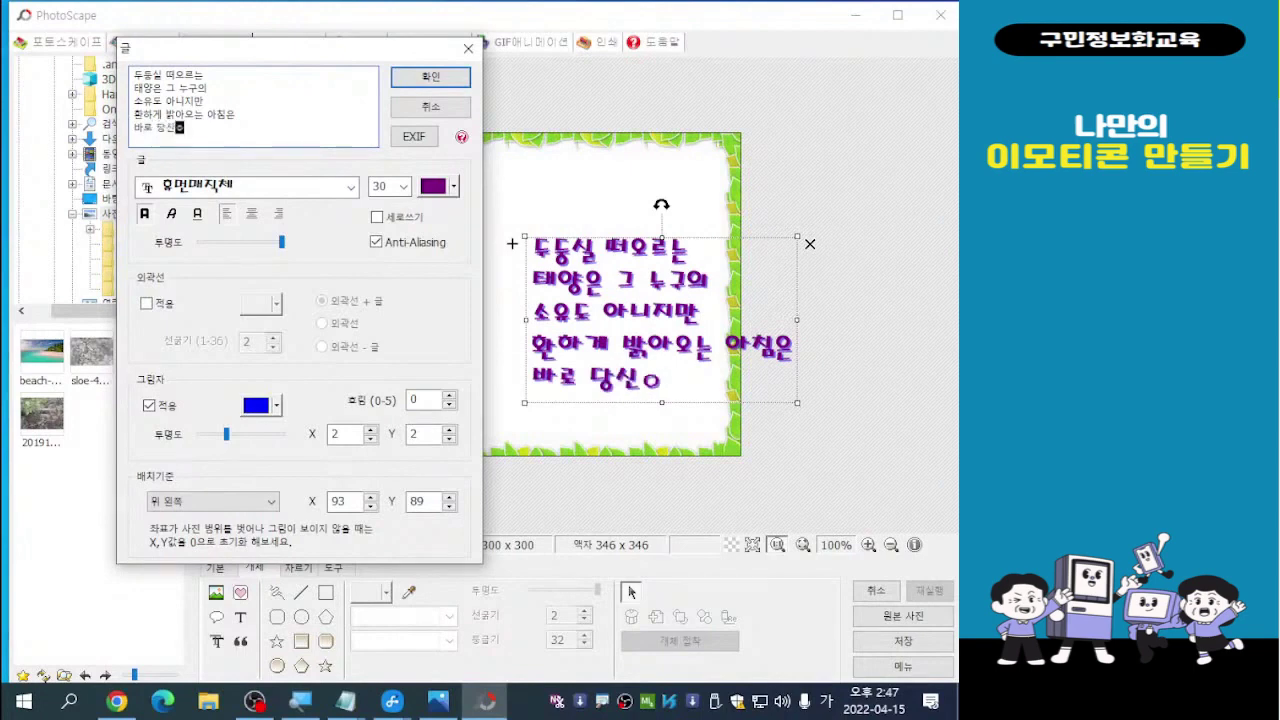
text(소)
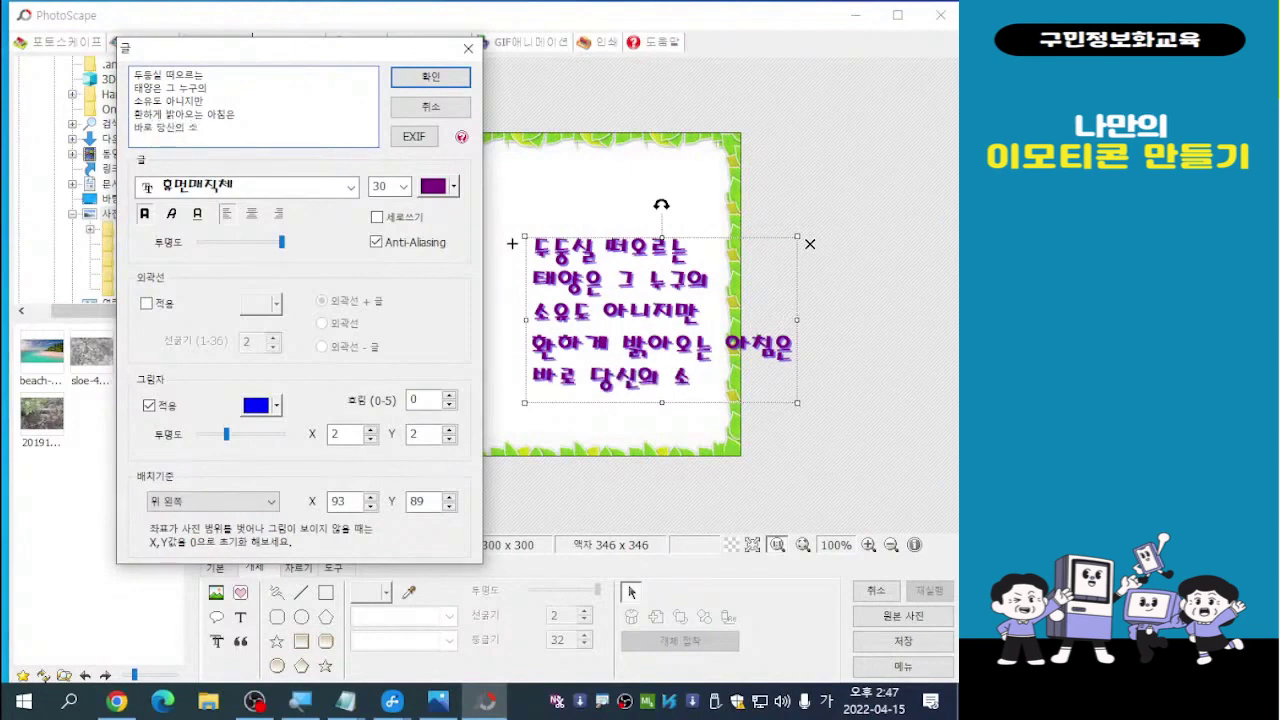
text(유임니다)
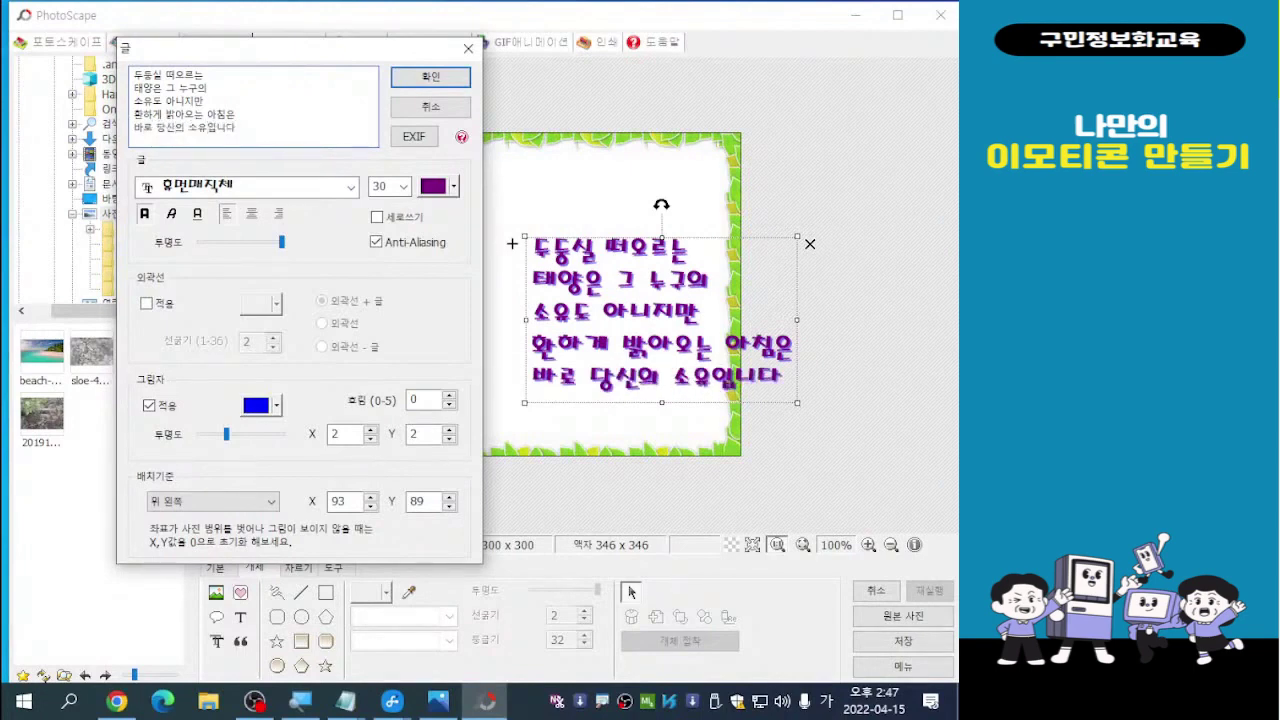
Add the author's name on a line below the poem and apply the text
key(Return)
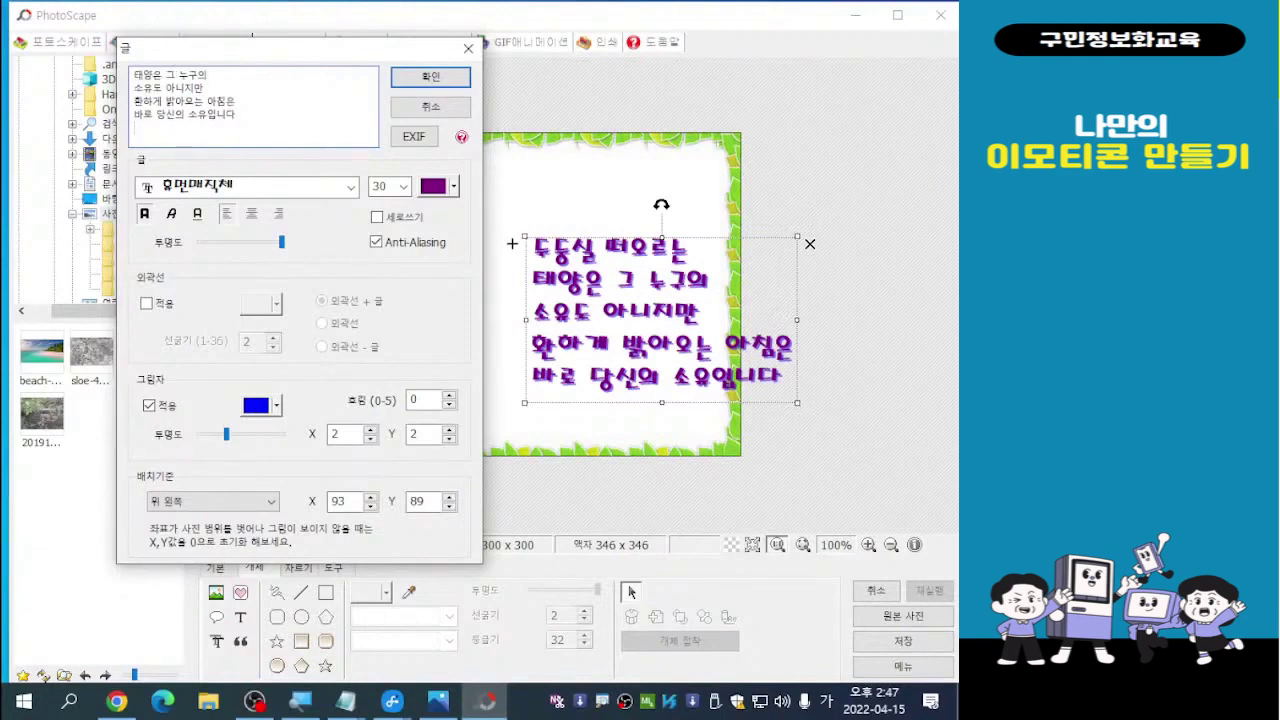
key(Return)
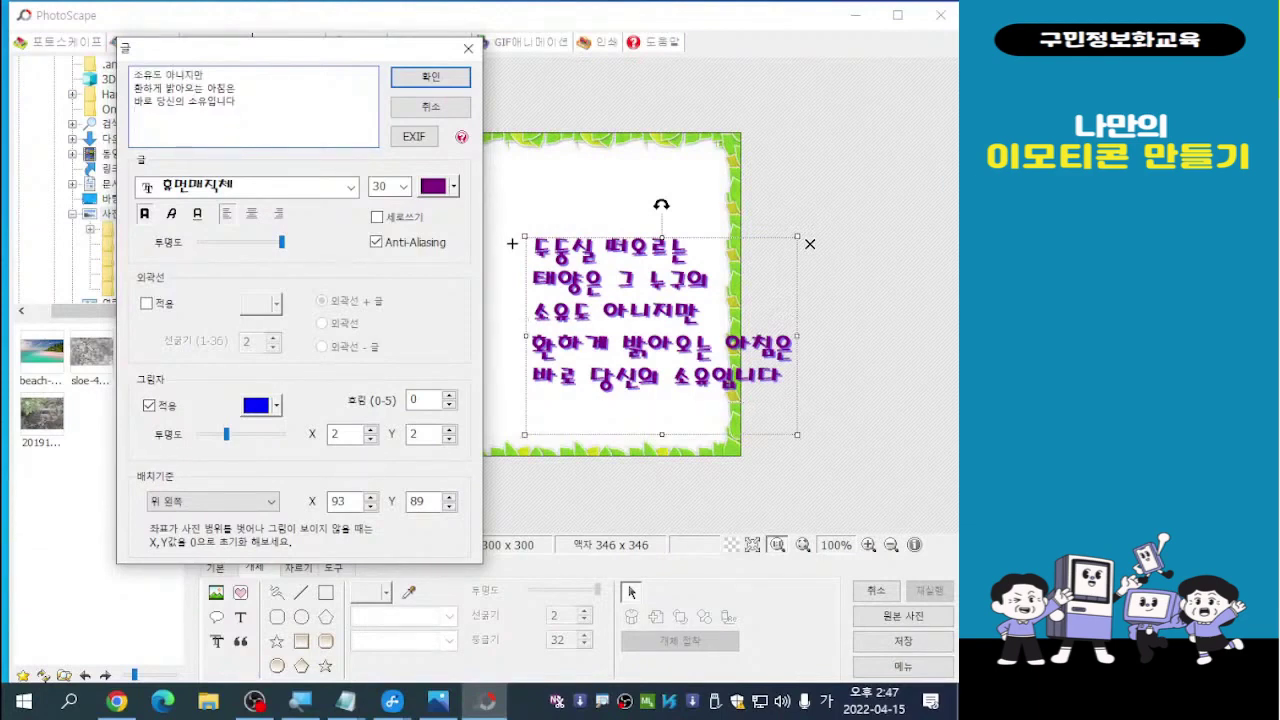
key(BackSpace)
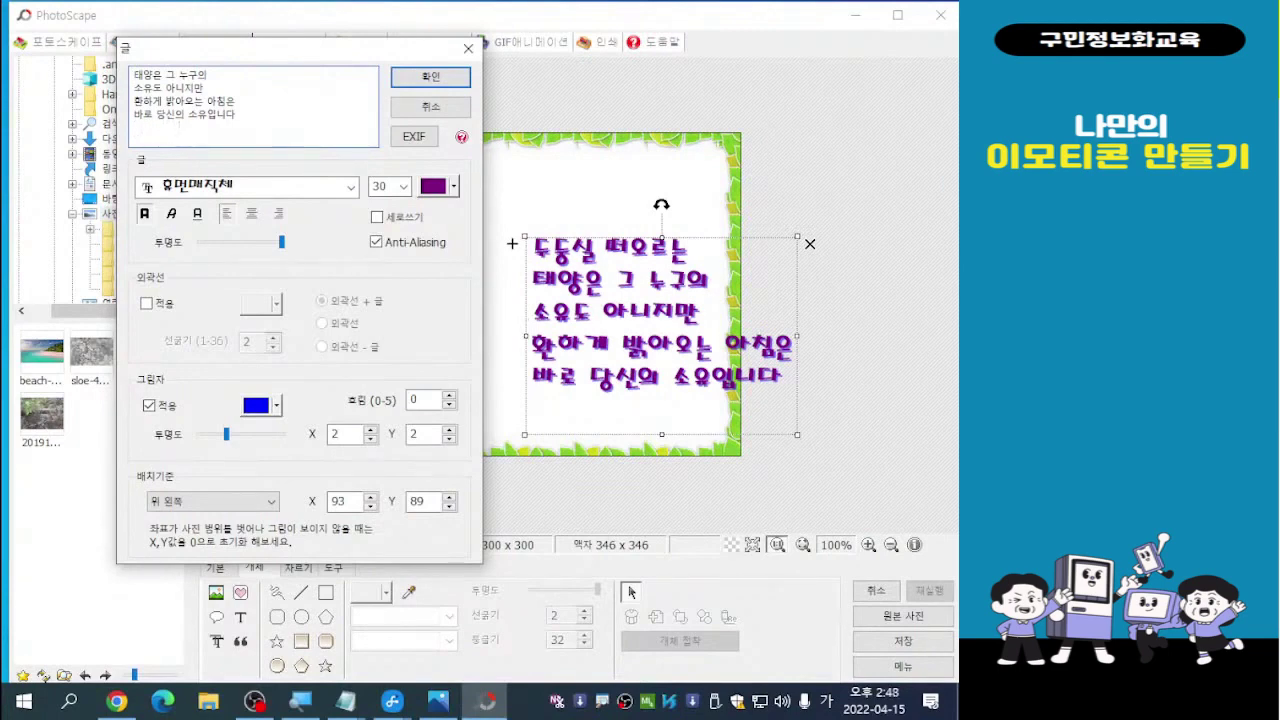
text(이웃)
text(수)
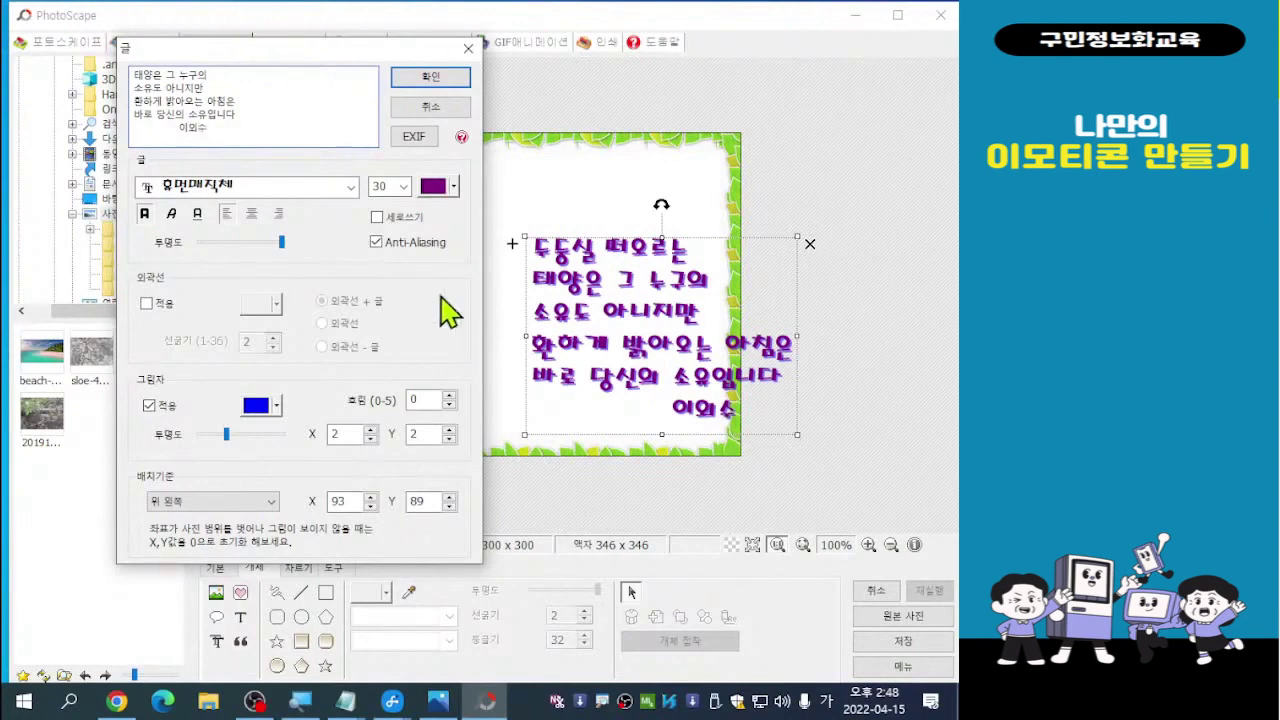
drag(305, 65, 229, 58)
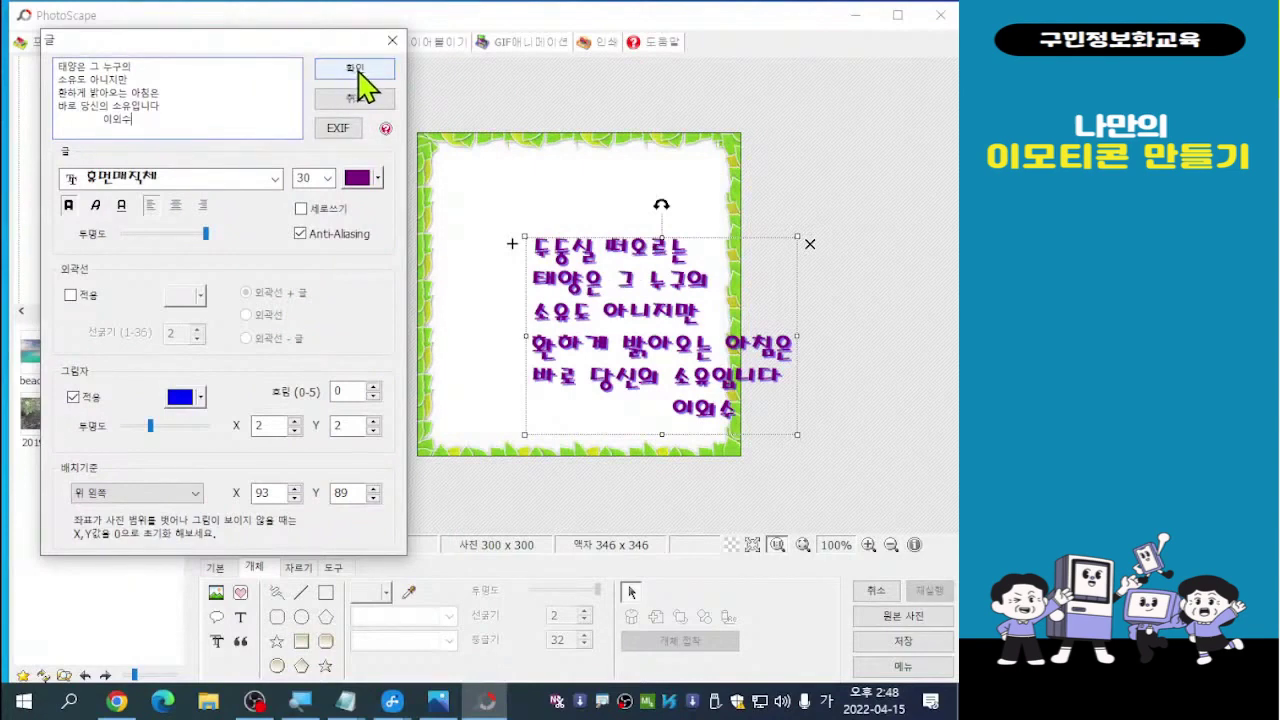
click(357, 70)
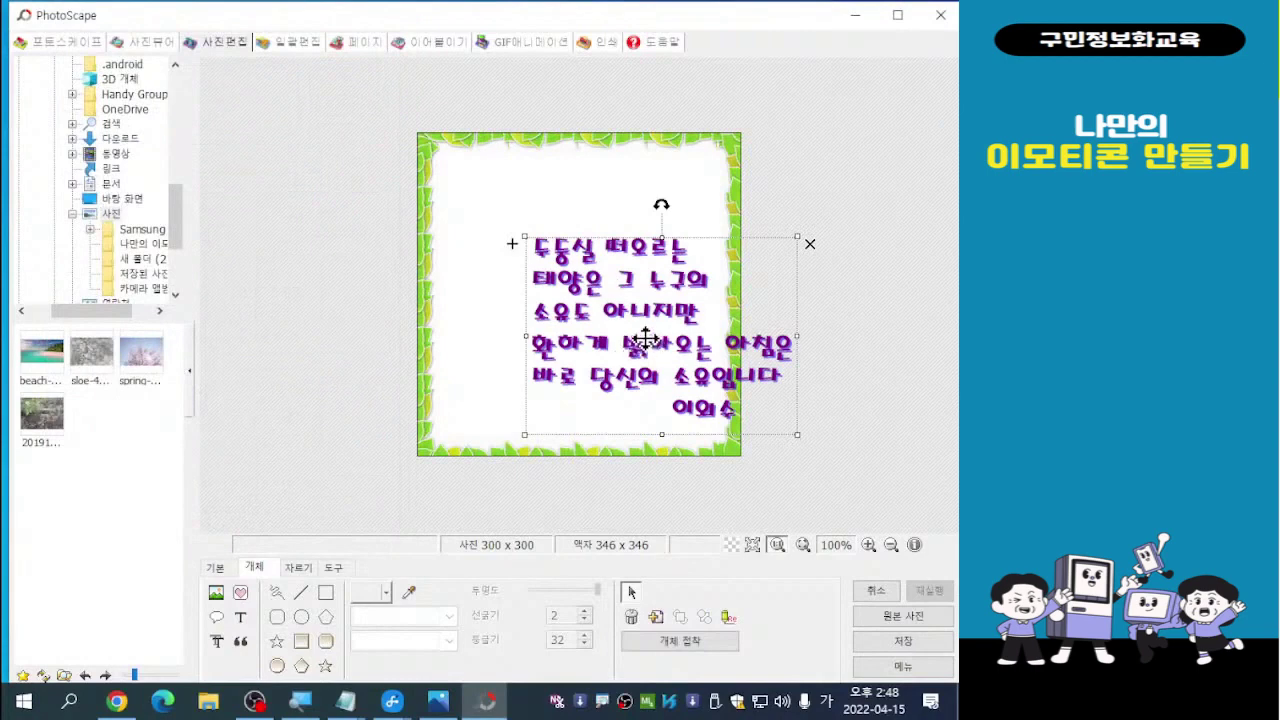
Drag the poem block up and left toward the top-left inside the leaf frame
drag(645, 340, 614, 268)
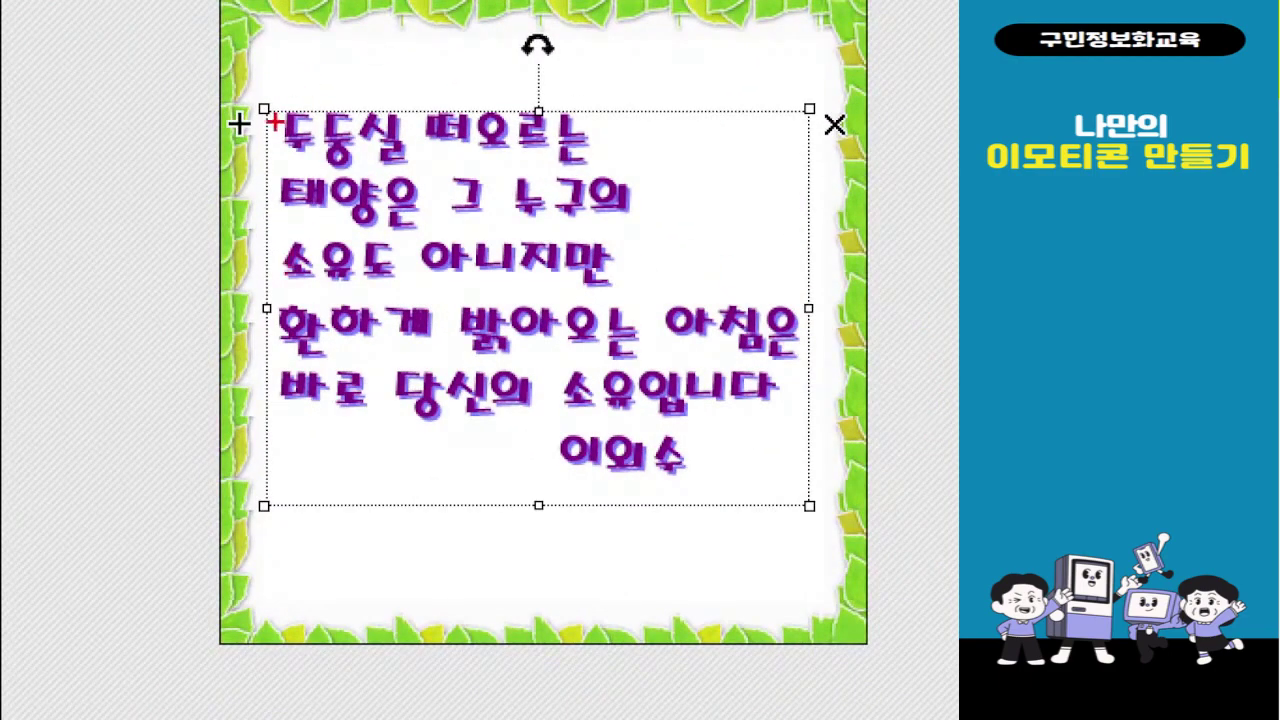
mouse_move(264, 108)
mouse_down()
mouse_move(652, 104)
mouse_move(767, 195)
mouse_move(790, 288)
mouse_up()
key(Escape)
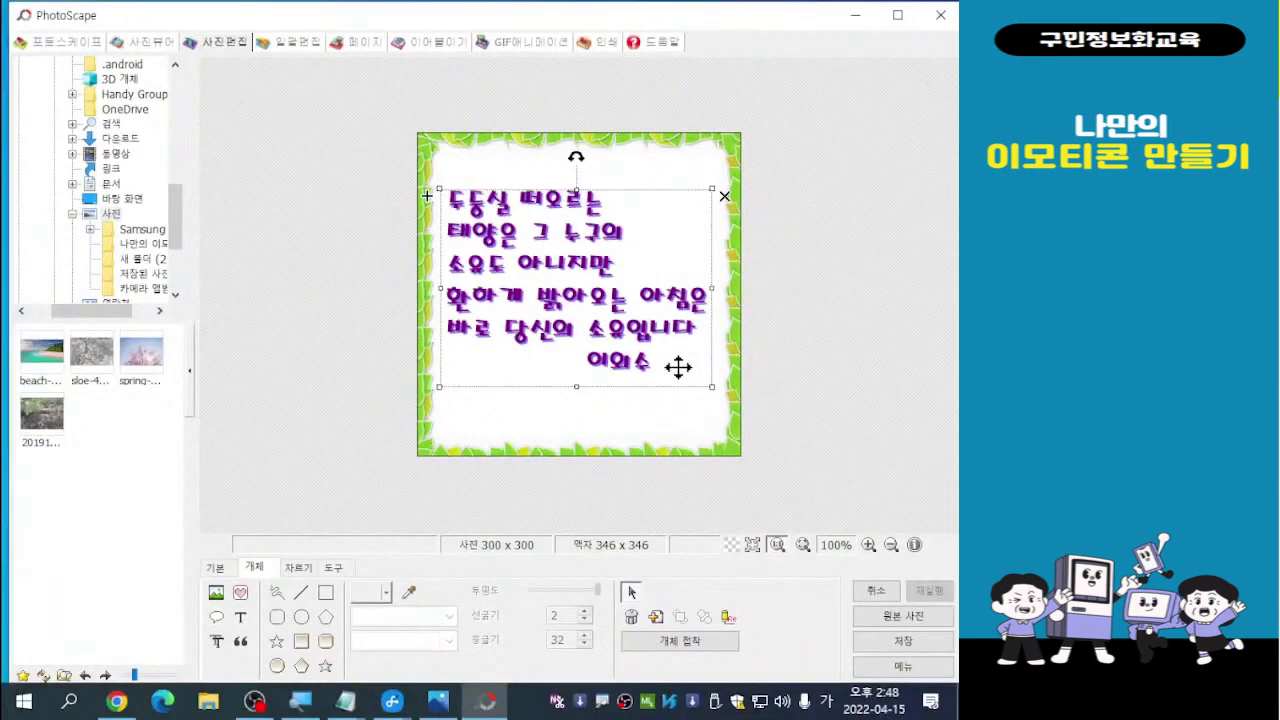
key(ctrl+1)
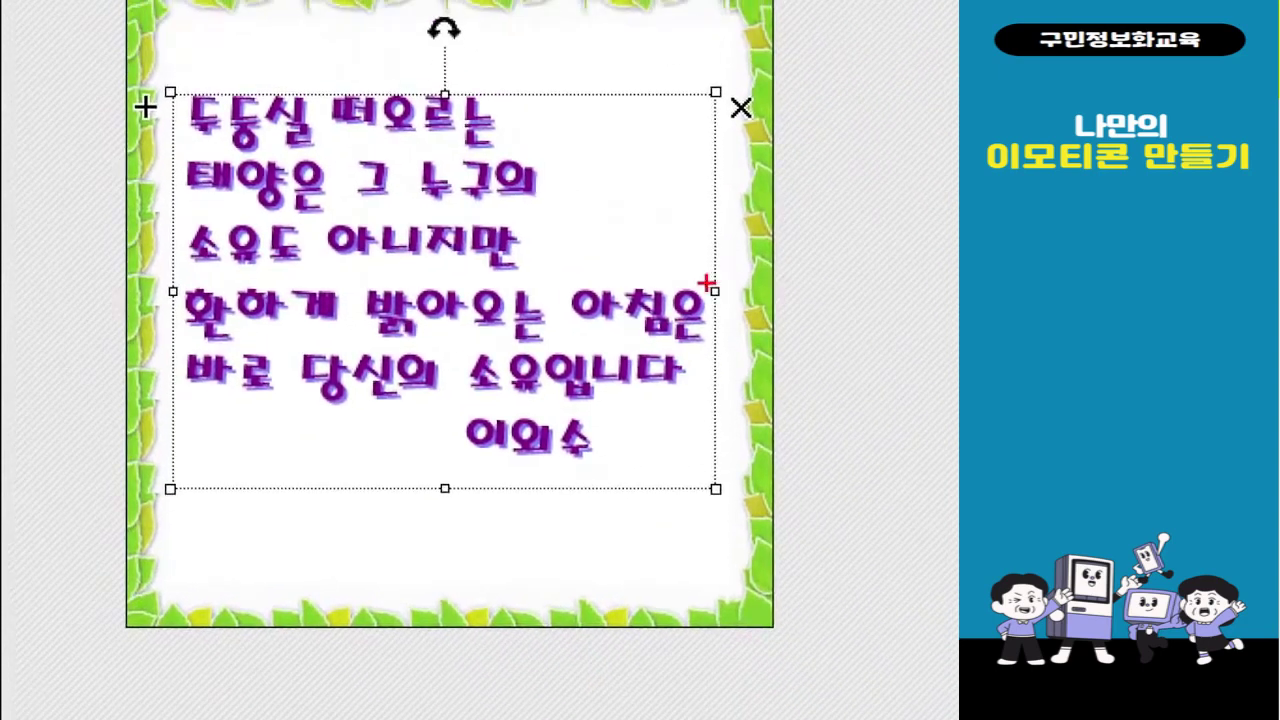
drag(160, 78, 722, 497)
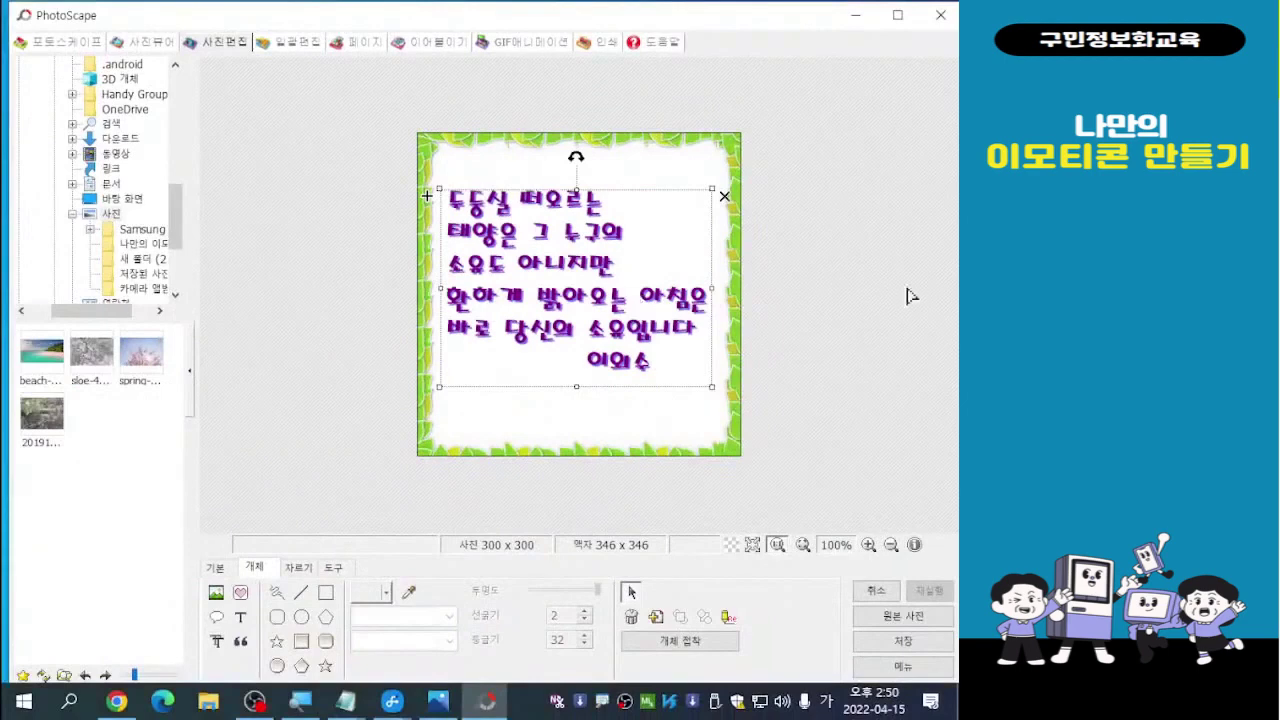
Reopen the poem text and move 아침은 onto its own line below 환하게 밝아오는
double_click(559, 272)
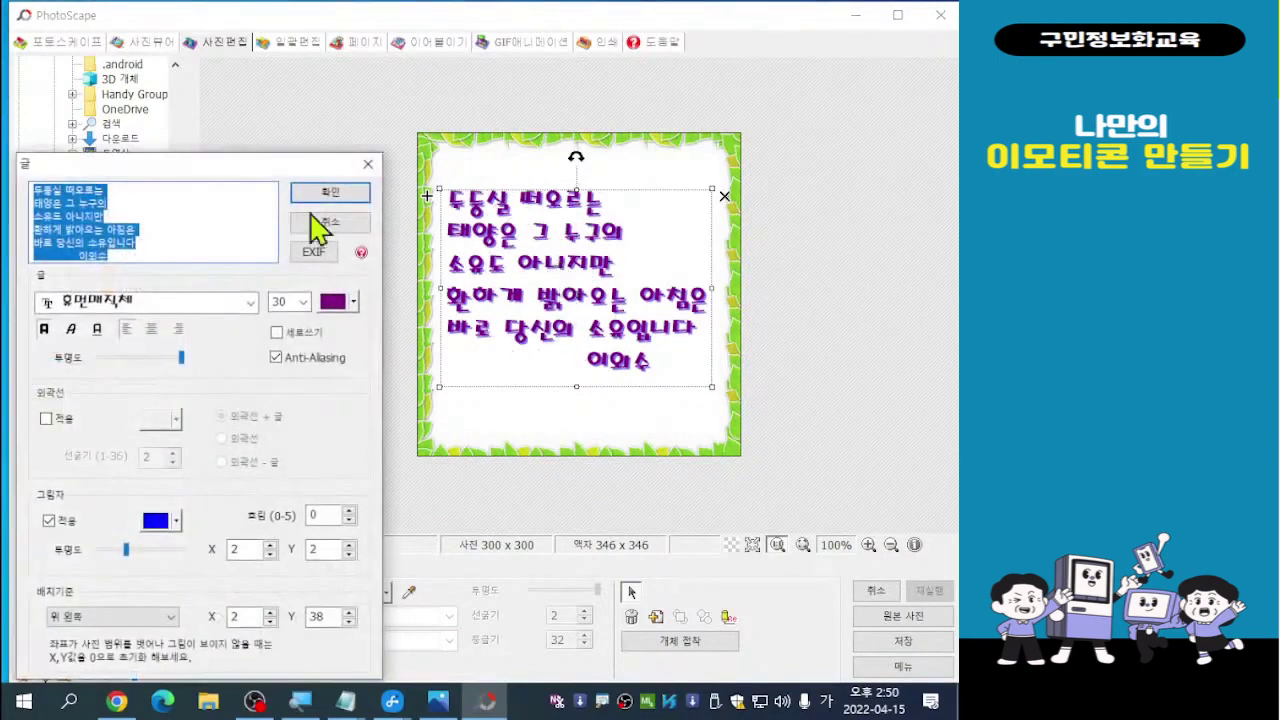
drag(210, 168, 262, 47)
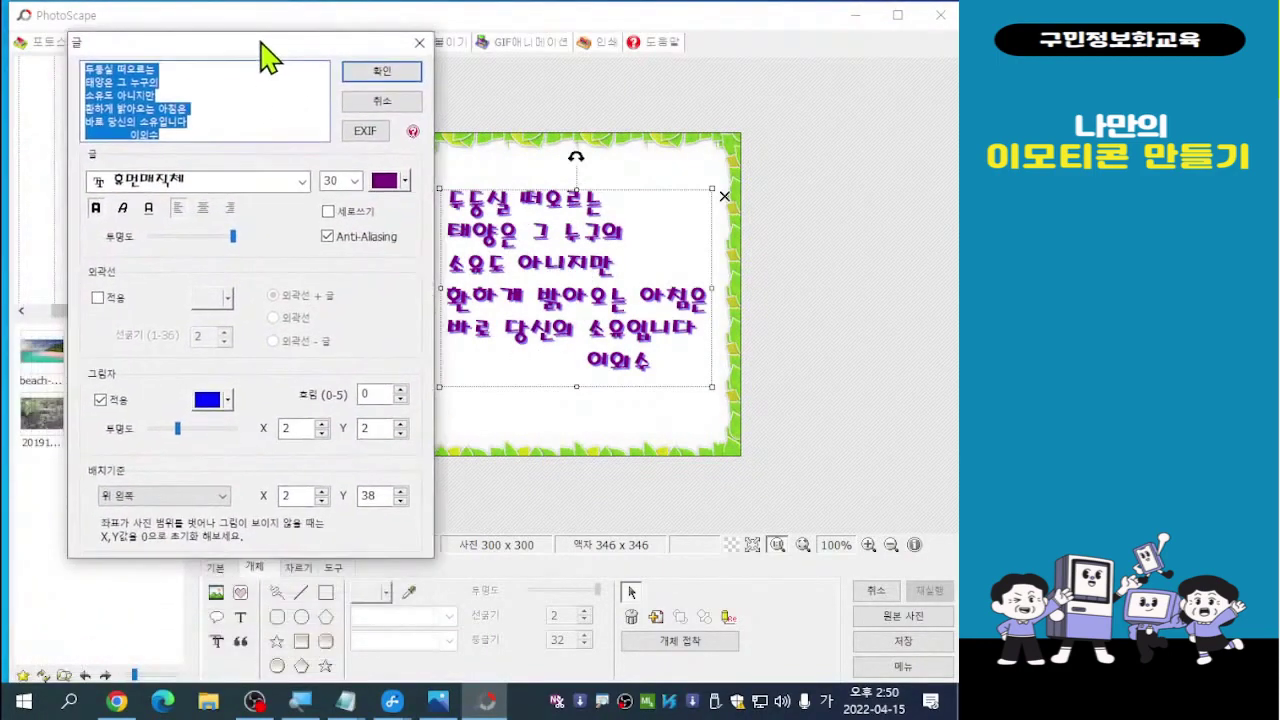
click(180, 122)
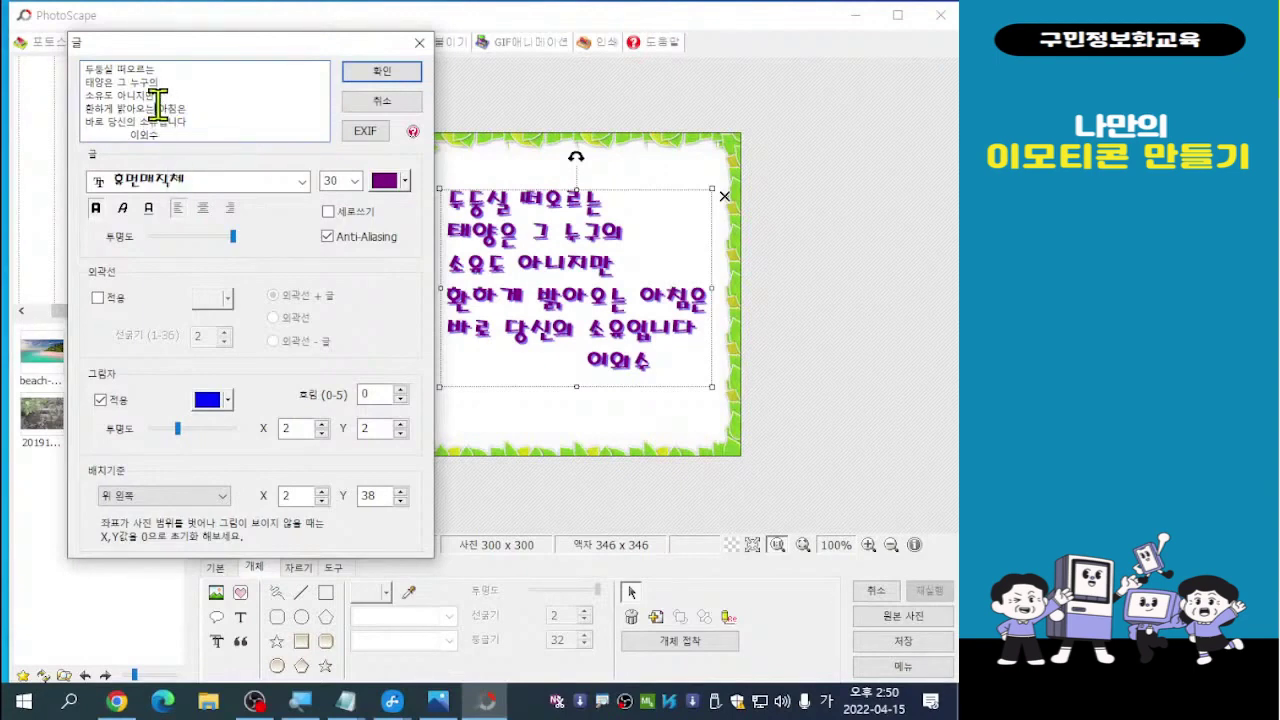
click(157, 104)
key(Return)
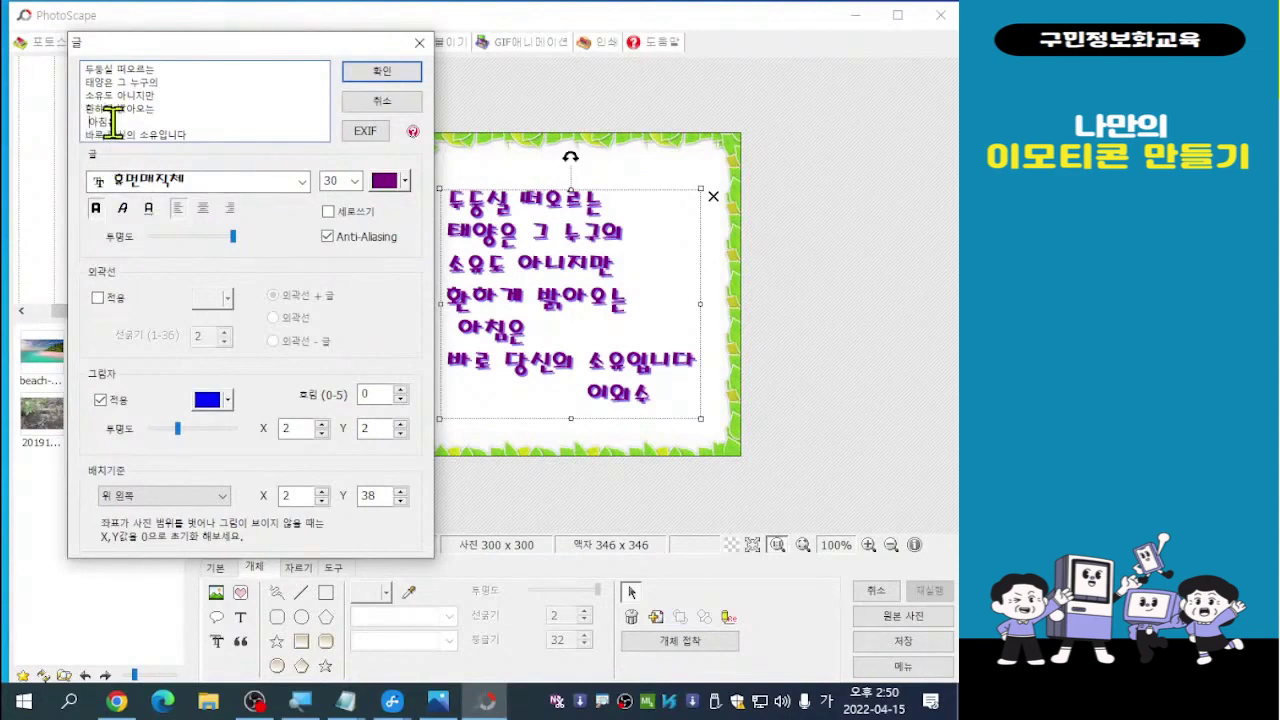
key(BackSpace)
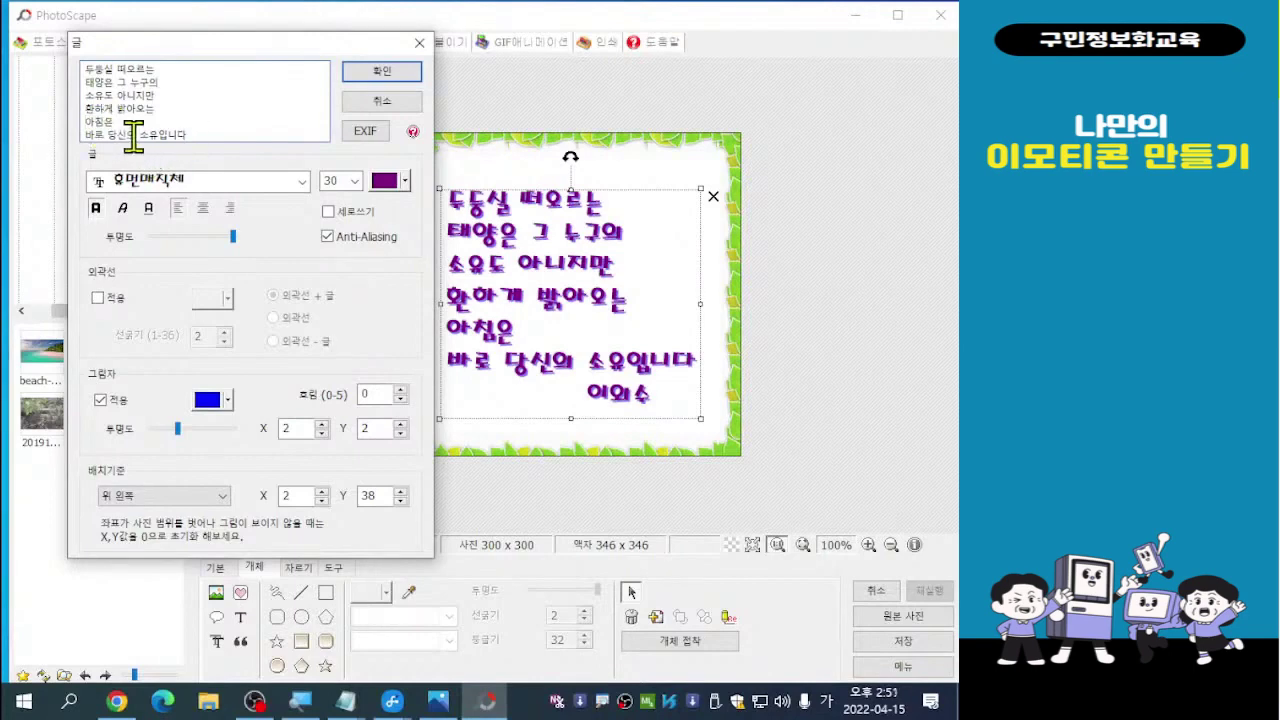
Join 바로 onto the 아침은 line and put 당신의 소유입니다 on its own line
drag(86, 132, 123, 191)
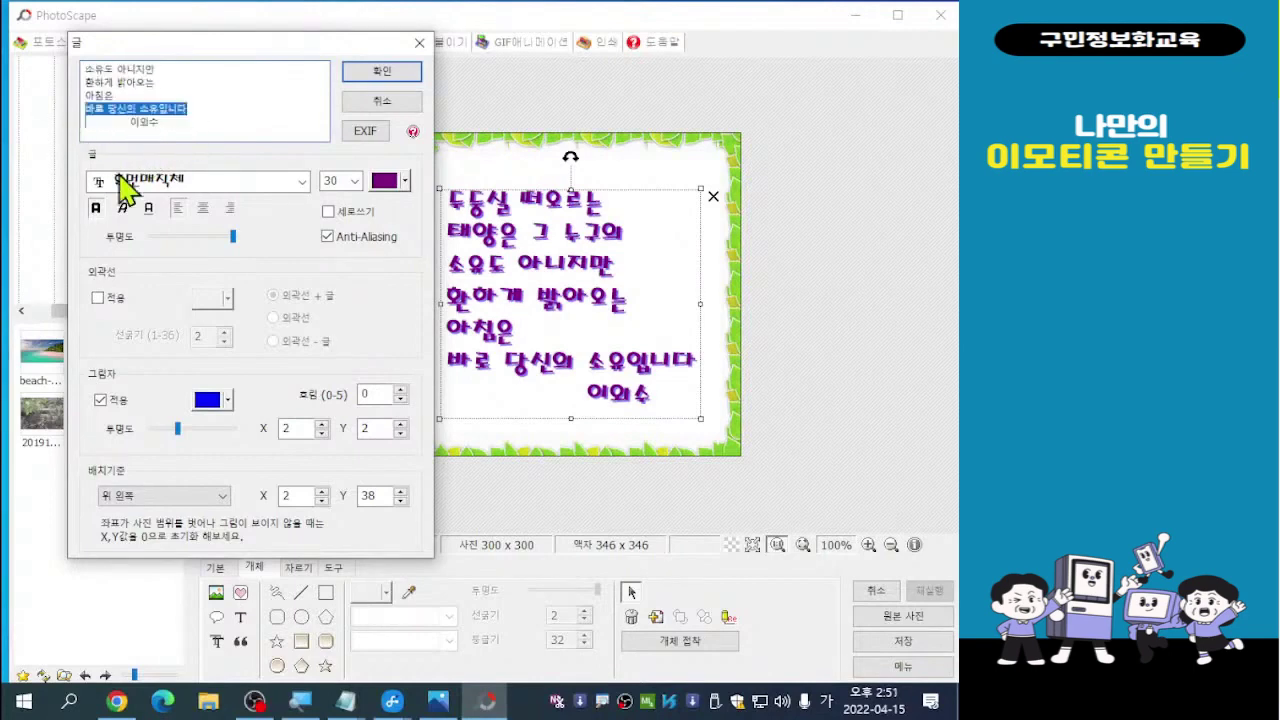
click(87, 108)
key(BackSpace)
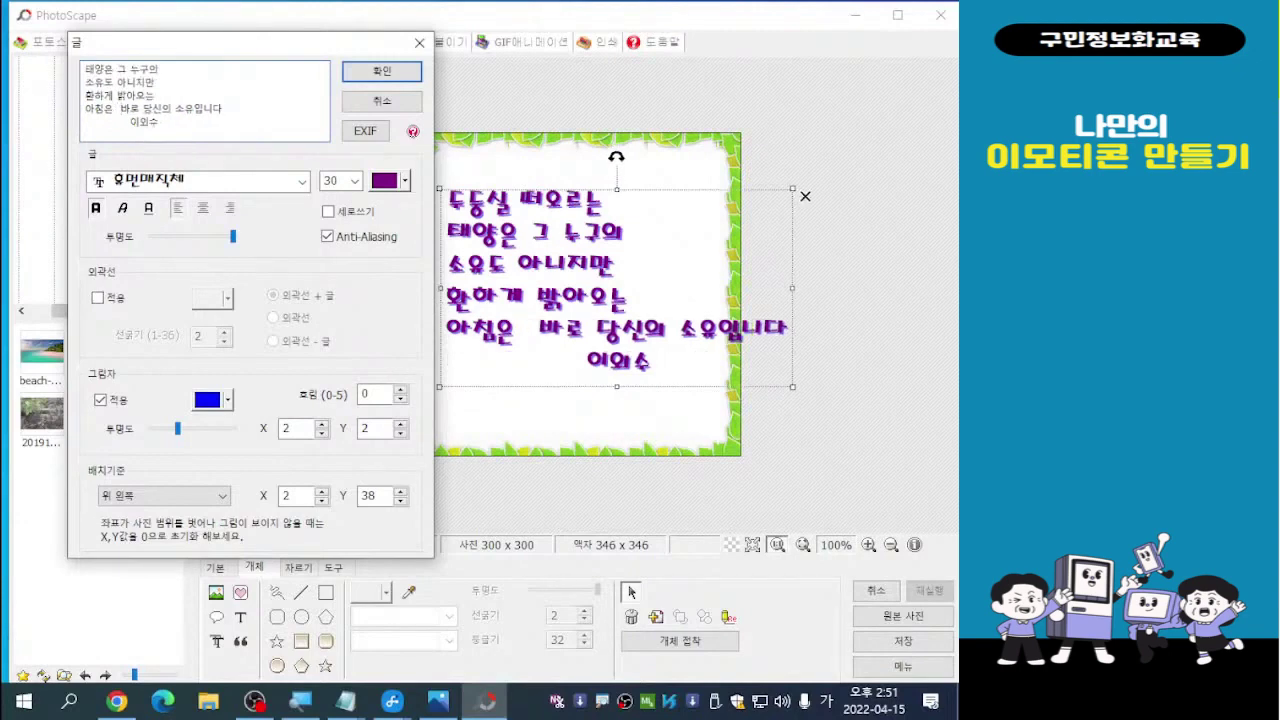
click(143, 108)
key(Return)
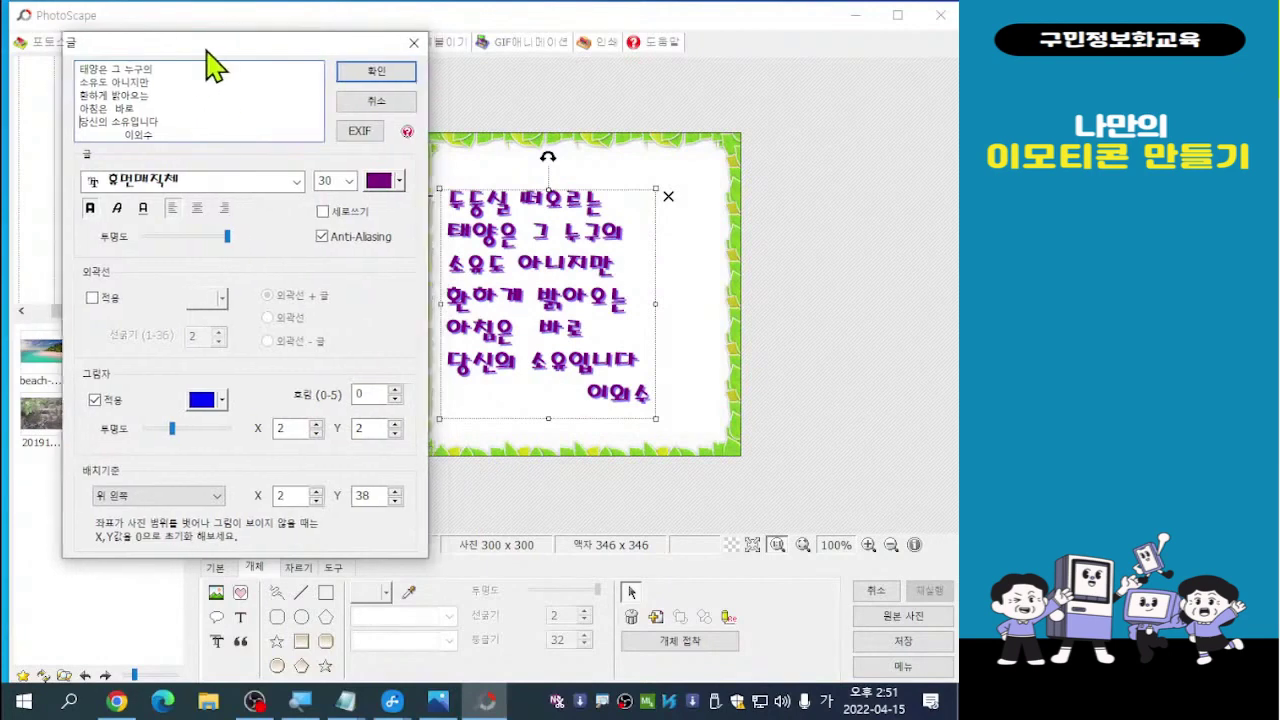
Turn off the poem's blue shadow (그림자 적용) and apply the text settings
drag(211, 48, 193, 42)
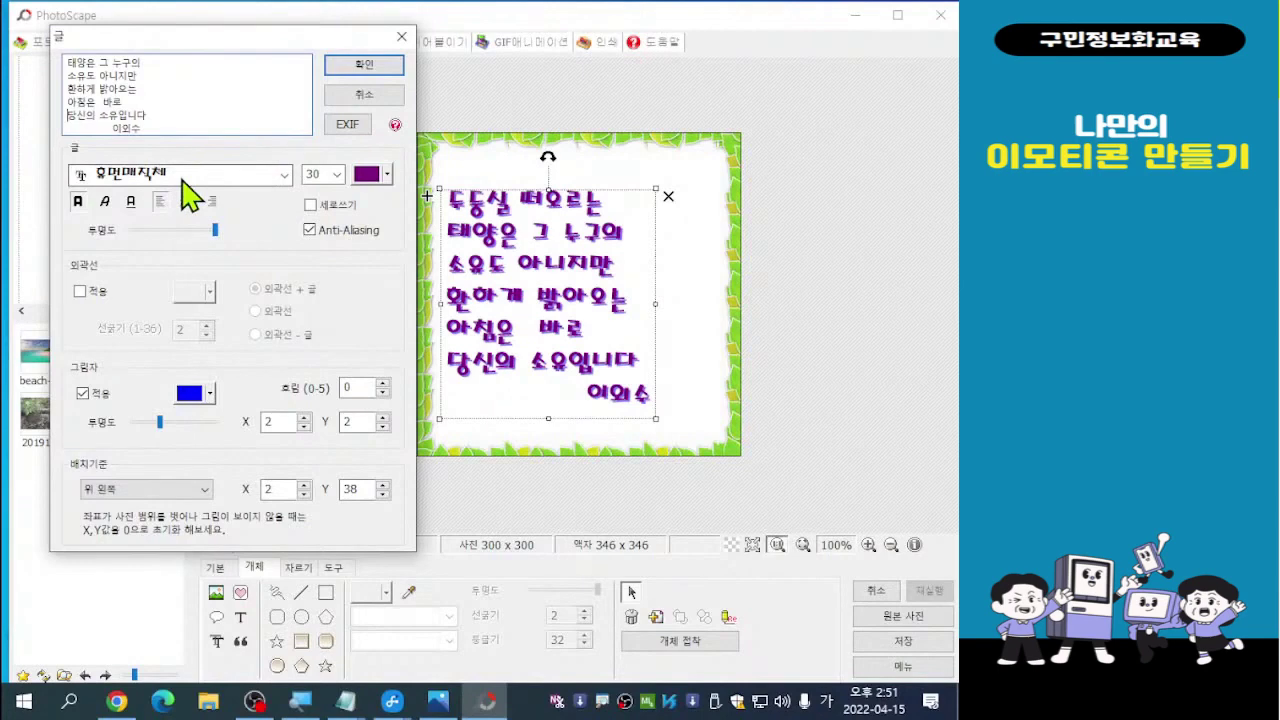
click(82, 394)
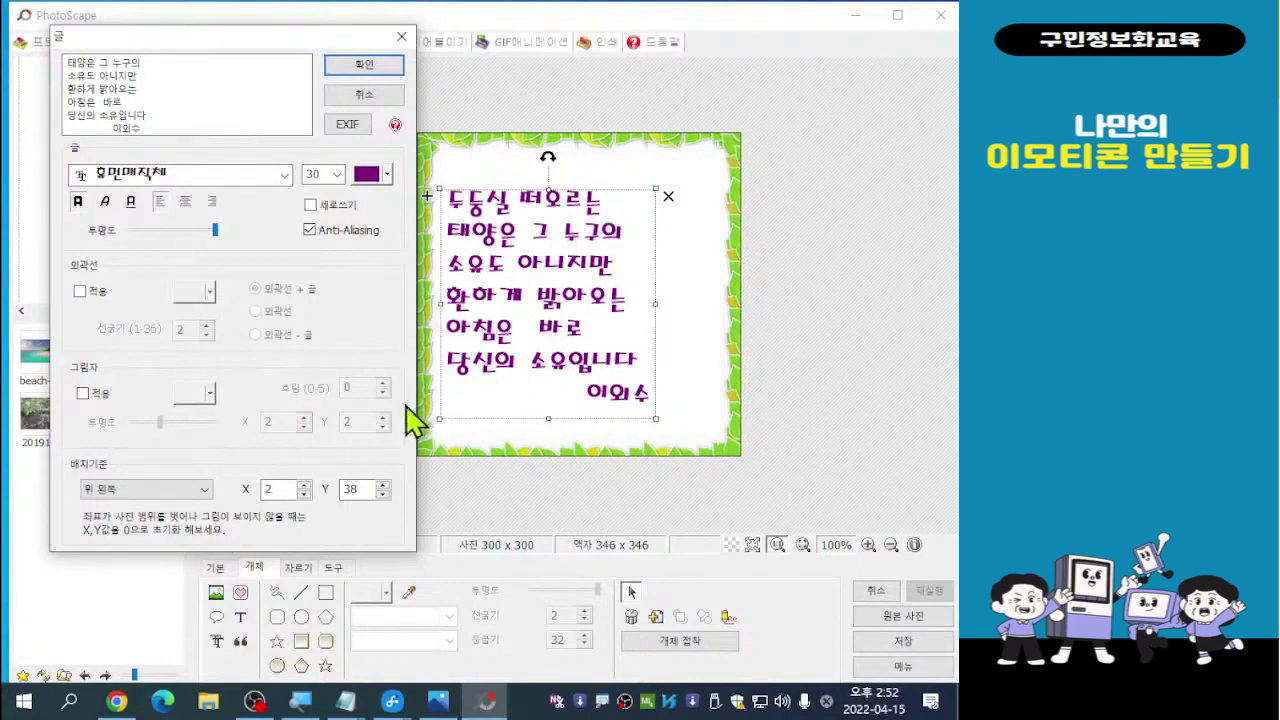
click(371, 69)
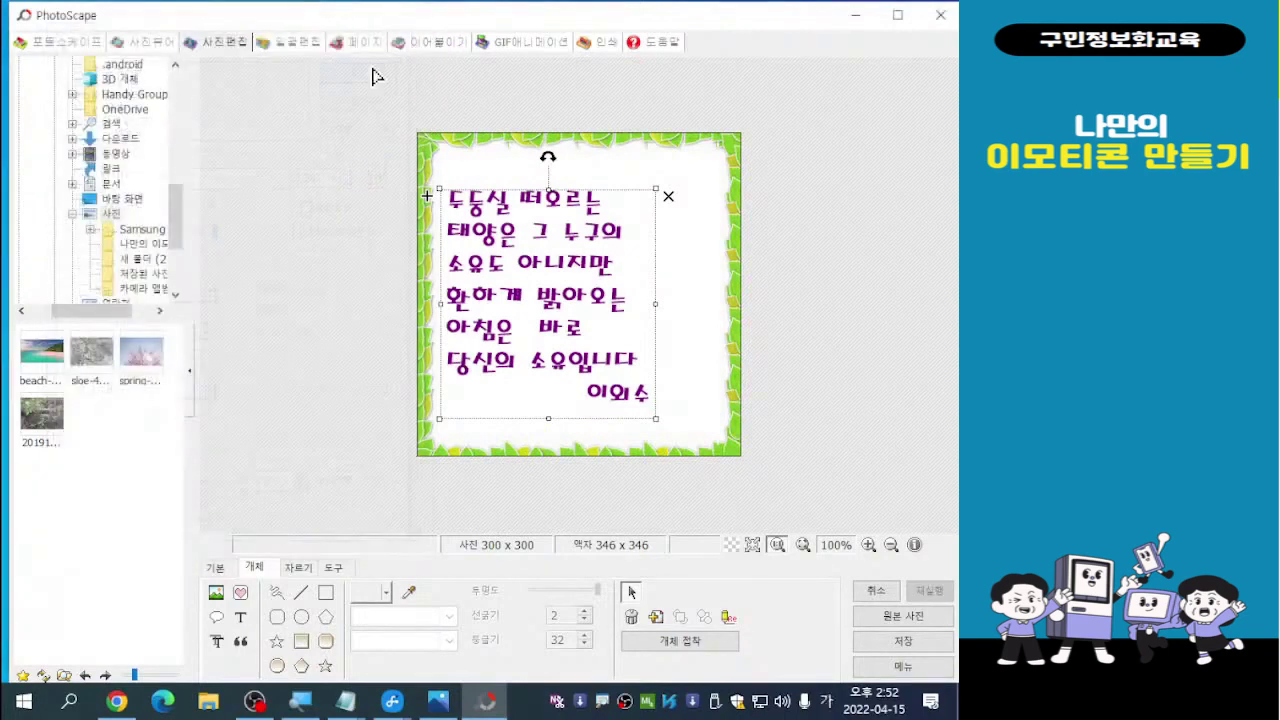
Nudge the poem slightly up and right, deselect it, and bring up the icon picker
drag(534, 309, 569, 297)
click(811, 292)
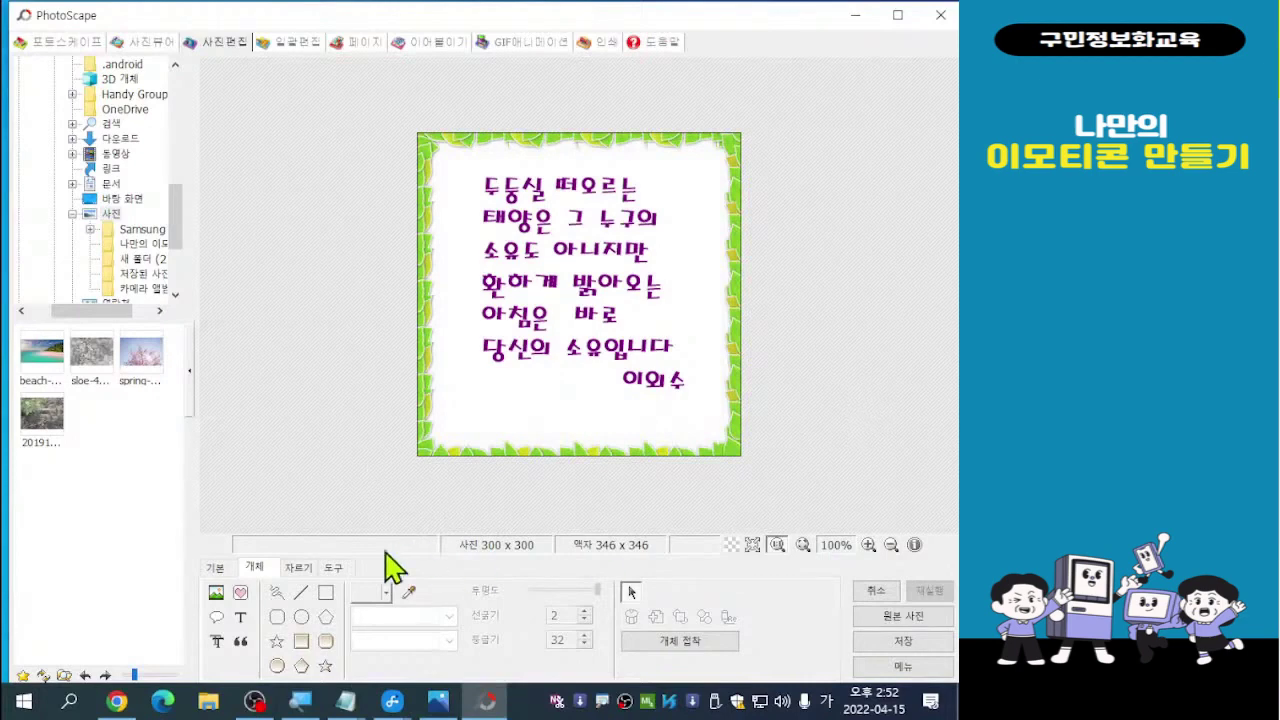
click(241, 596)
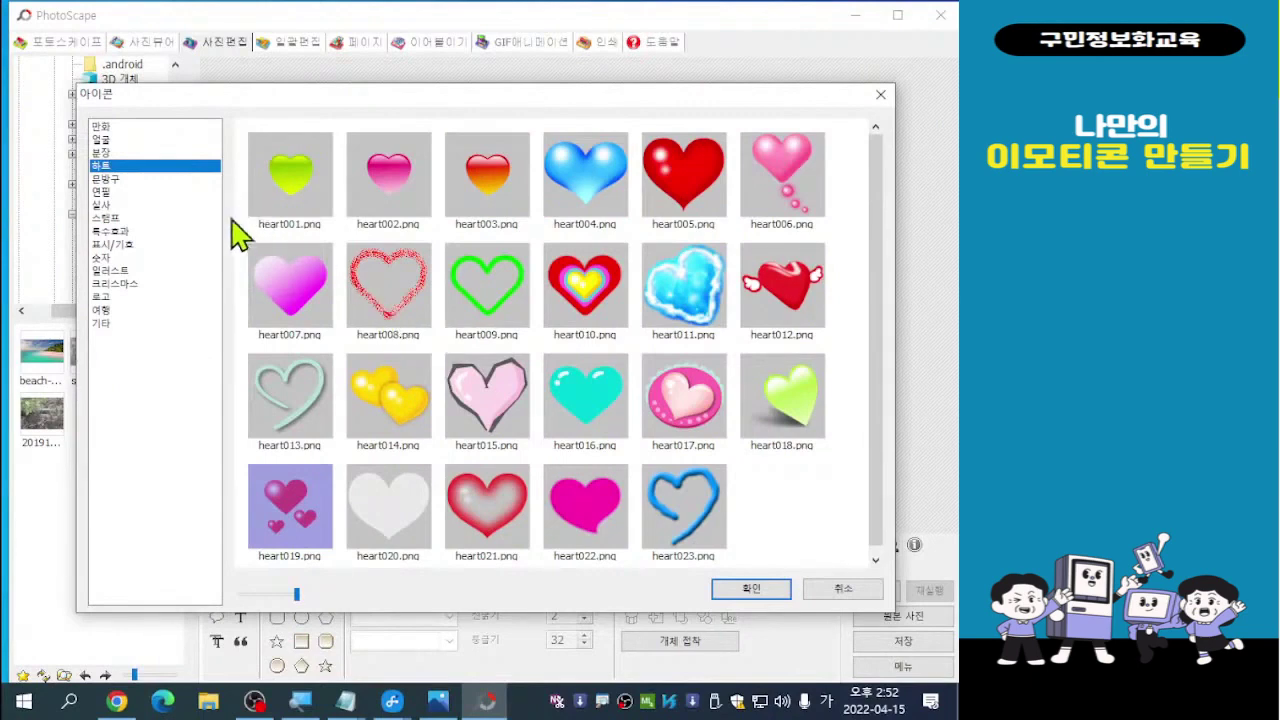
Insert the pink fantasyball glow from the 특수효과 icons and drag it onto the signature
click(113, 231)
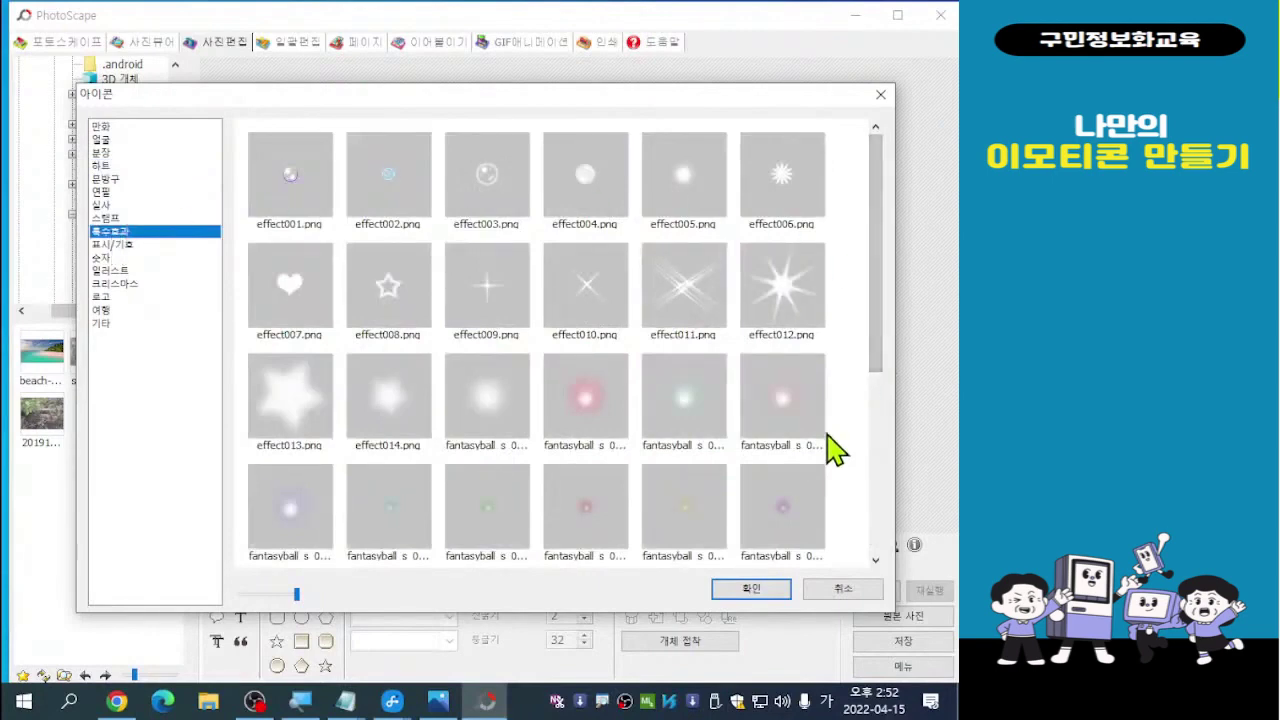
scroll(835, 450, down, 1)
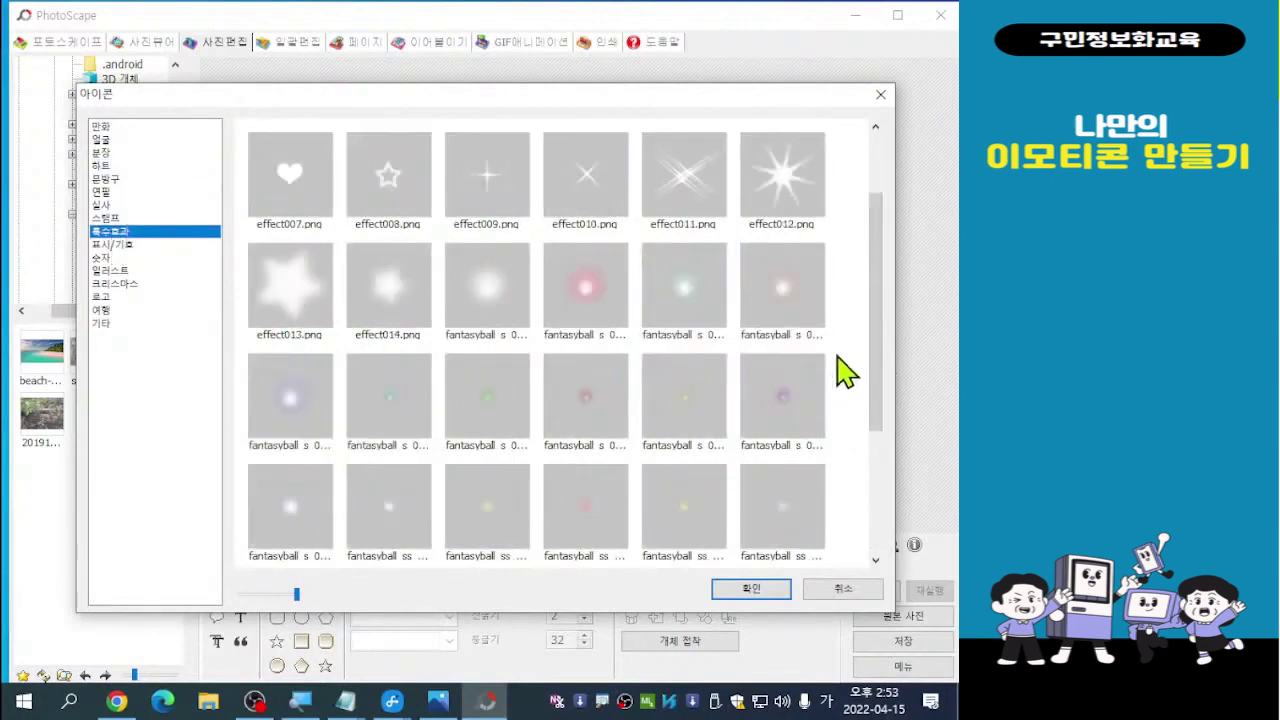
drag(880, 360, 907, 495)
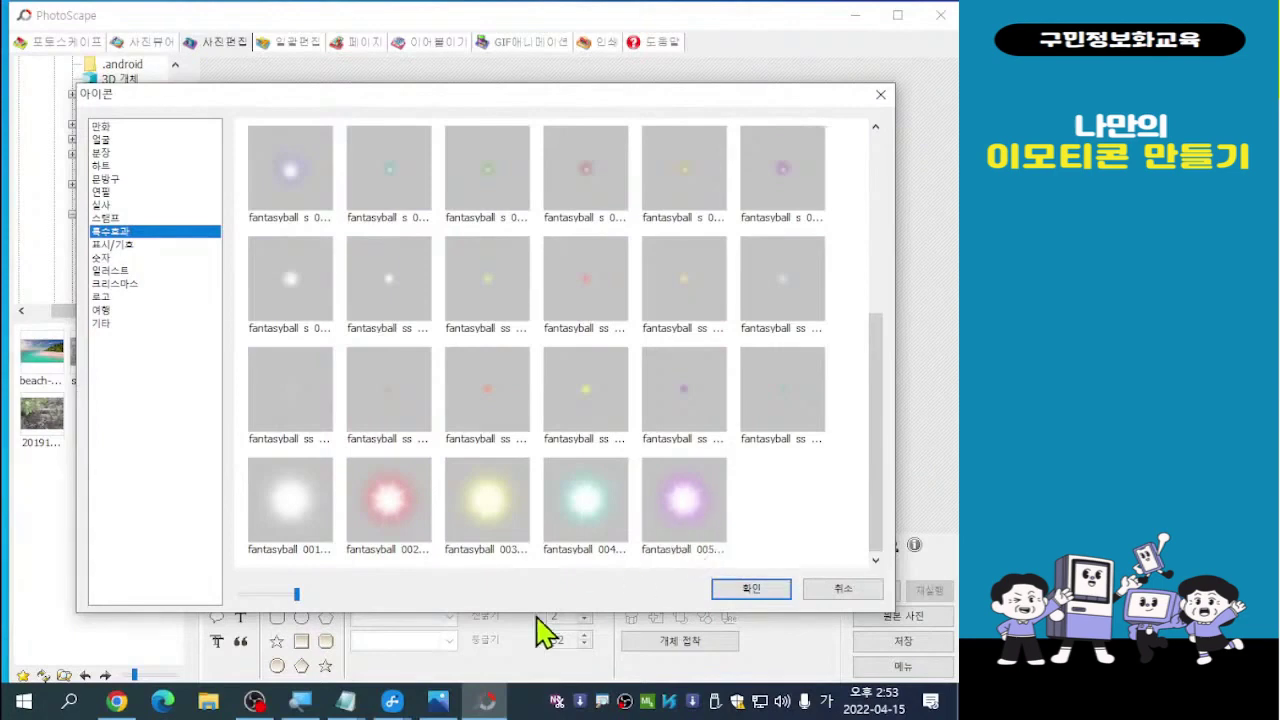
double_click(394, 520)
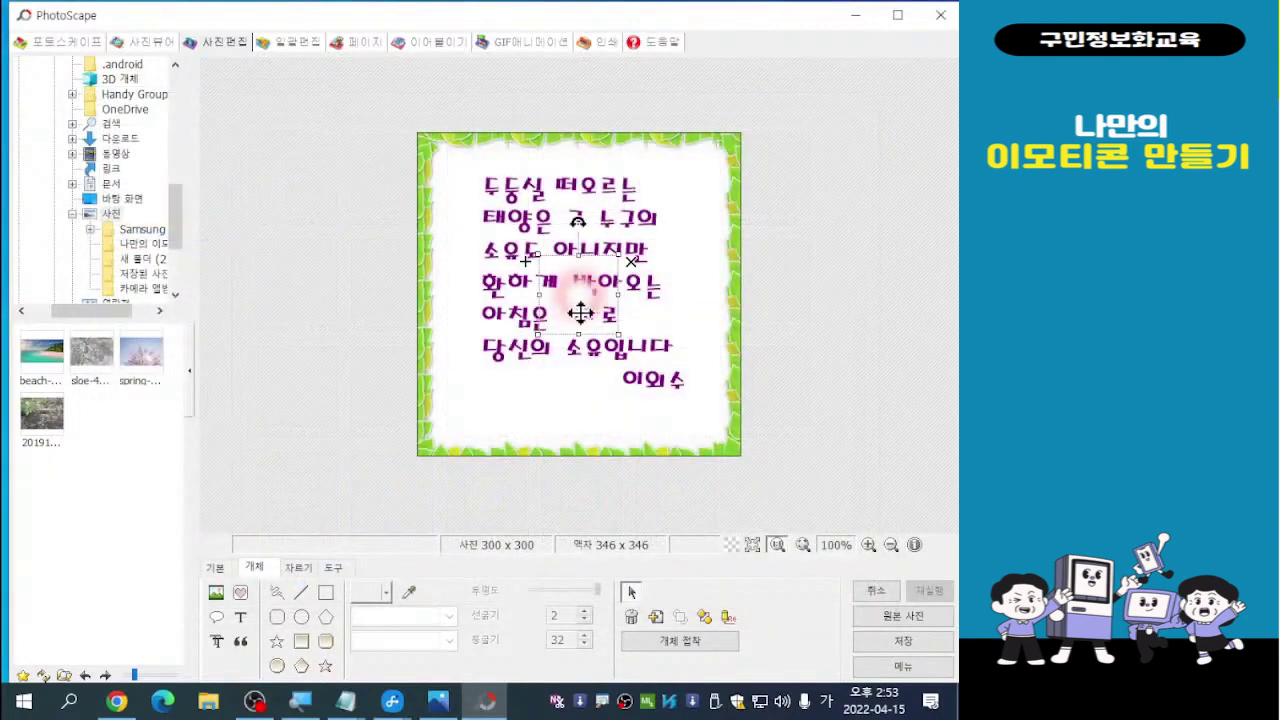
drag(580, 304, 662, 236)
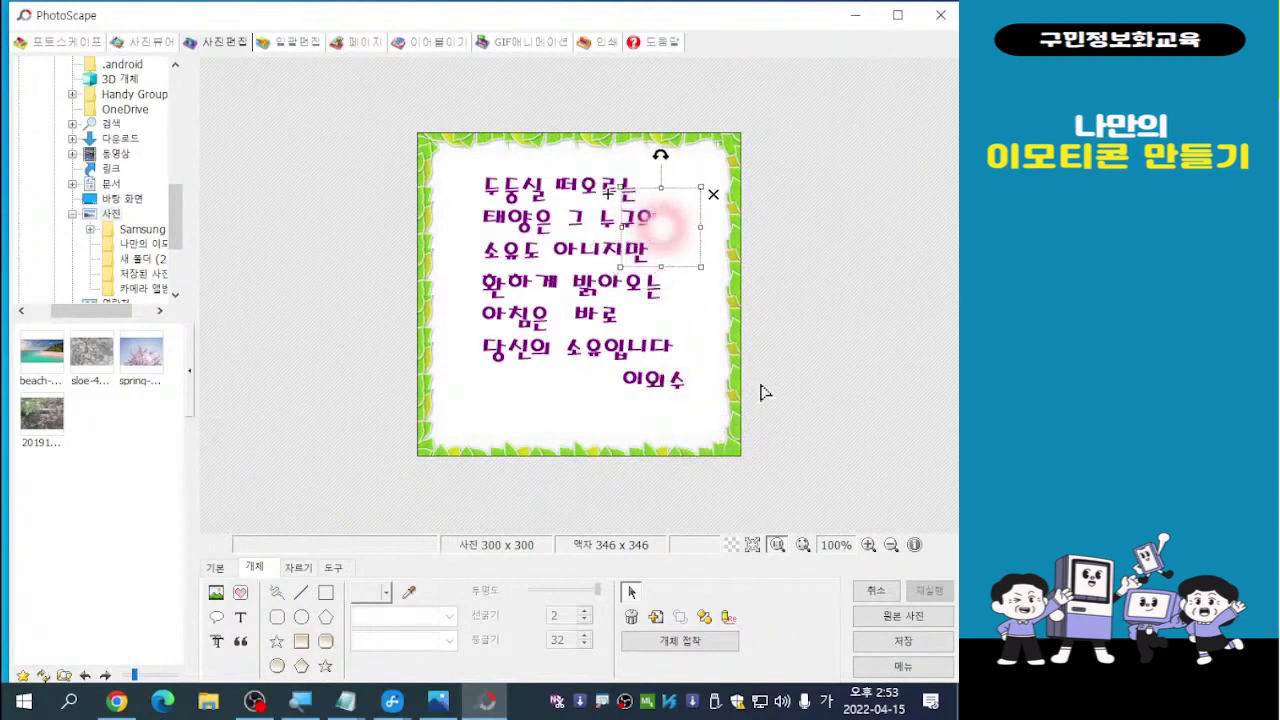
Fine-tune the pink glow beside the poem's first two lines and send it behind the text
drag(665, 223, 672, 229)
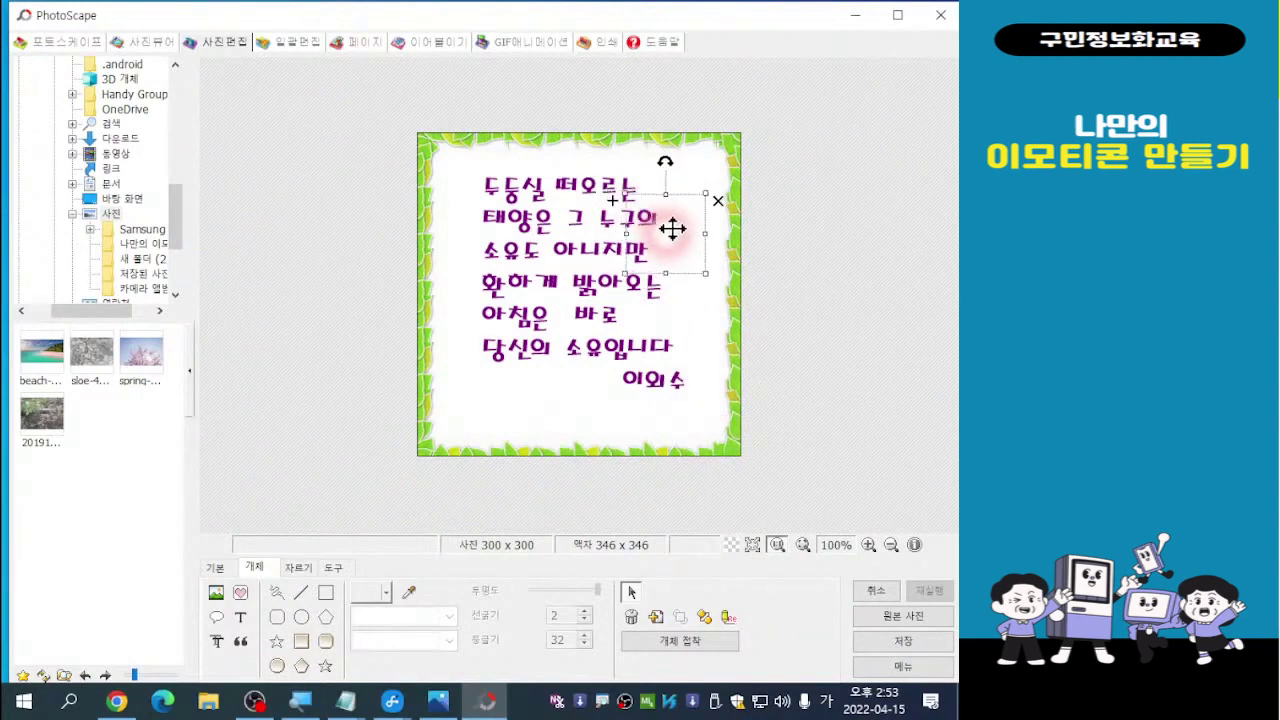
right_click(672, 229)
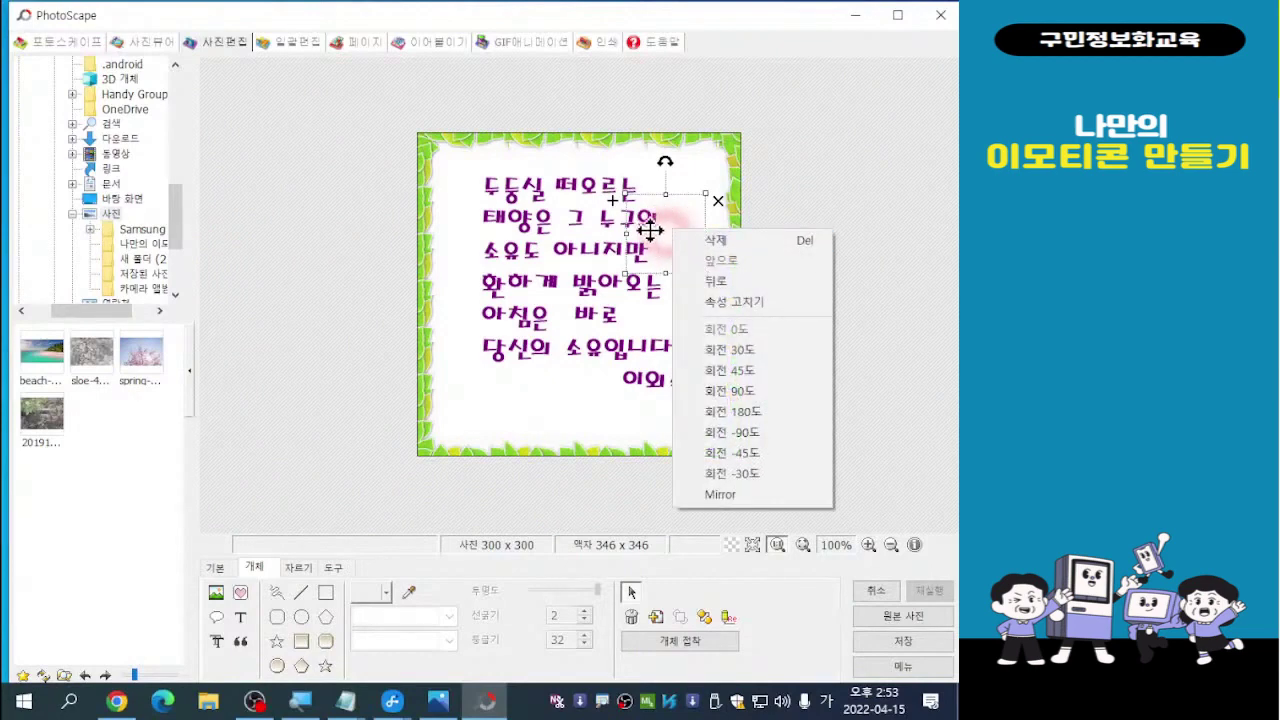
click(651, 231)
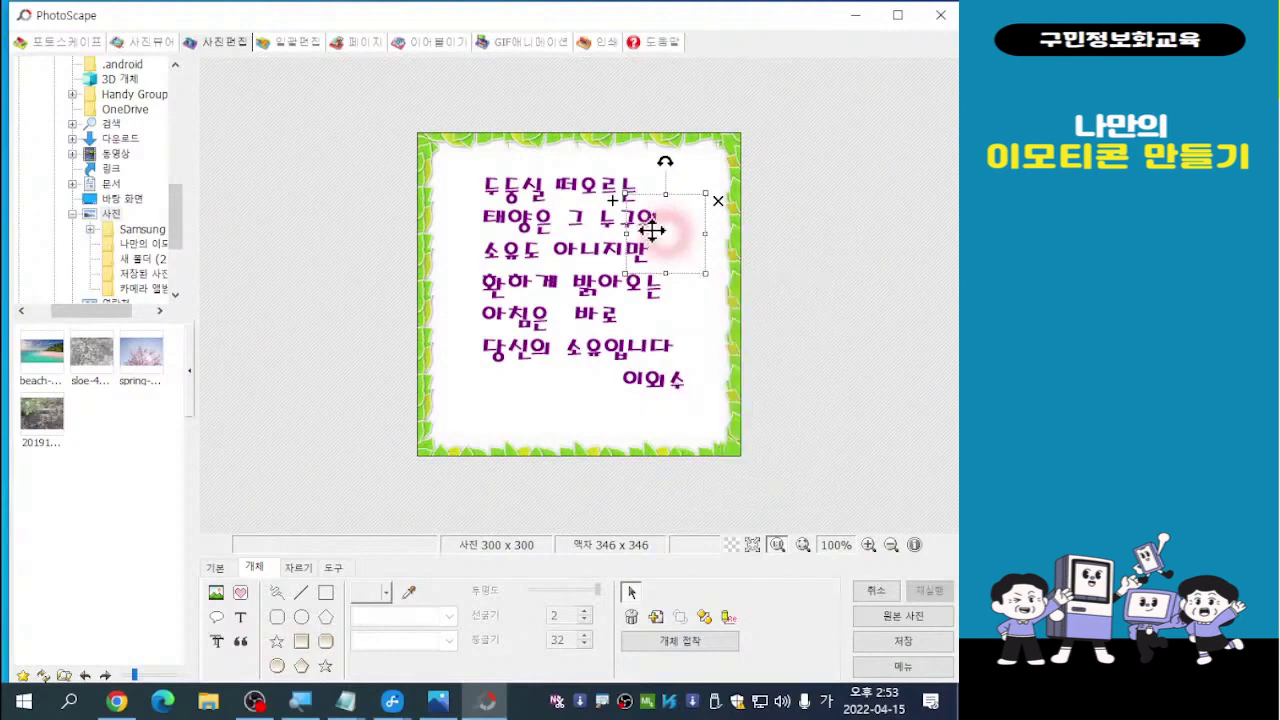
drag(651, 231, 649, 227)
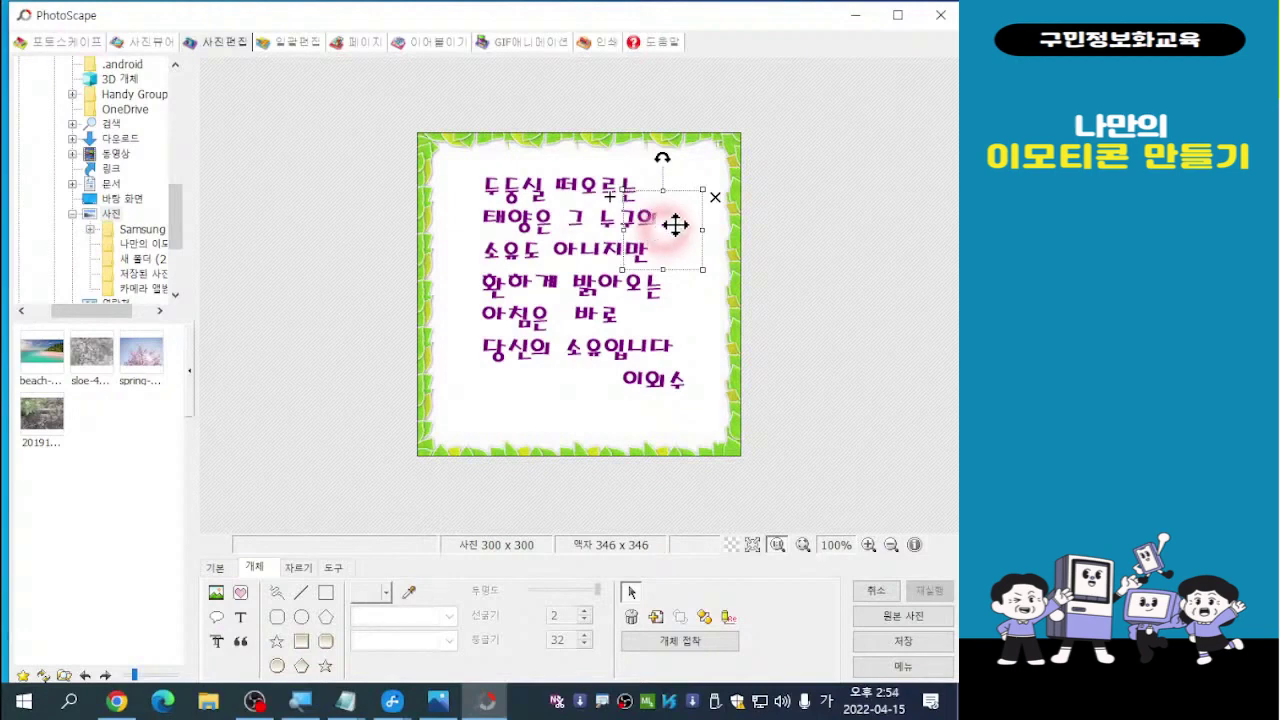
right_click(676, 221)
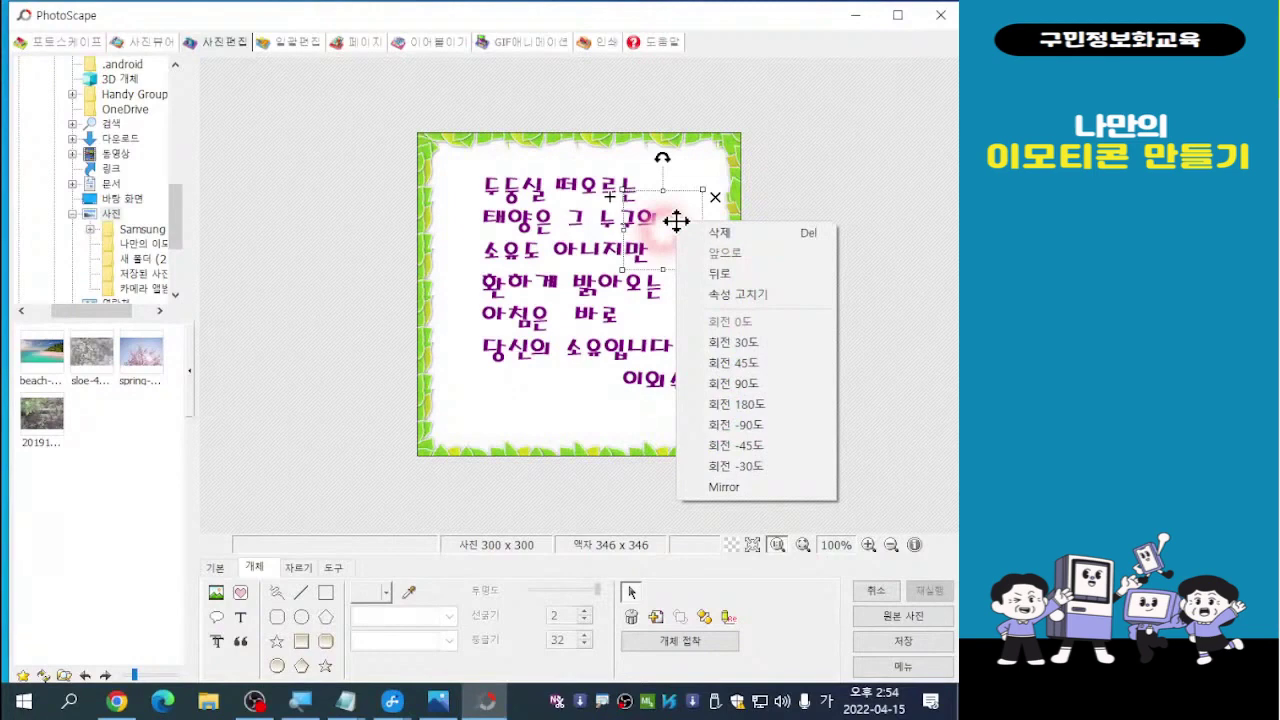
click(725, 273)
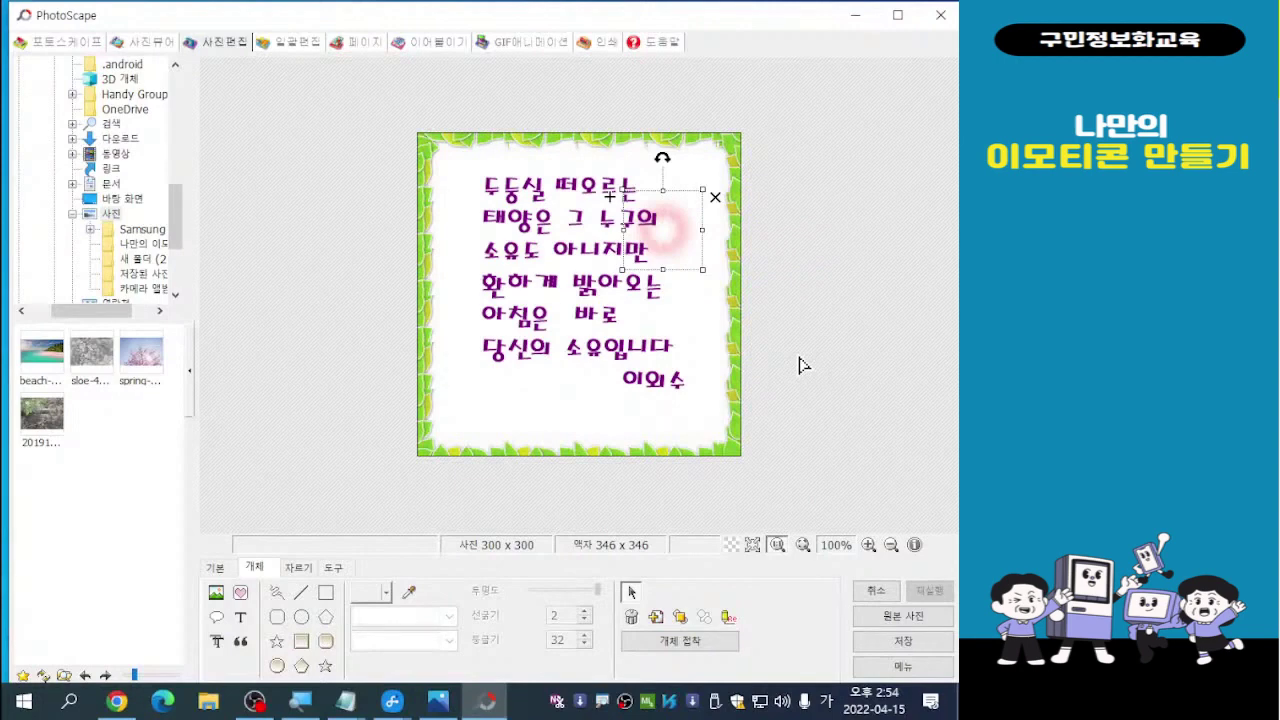
click(800, 365)
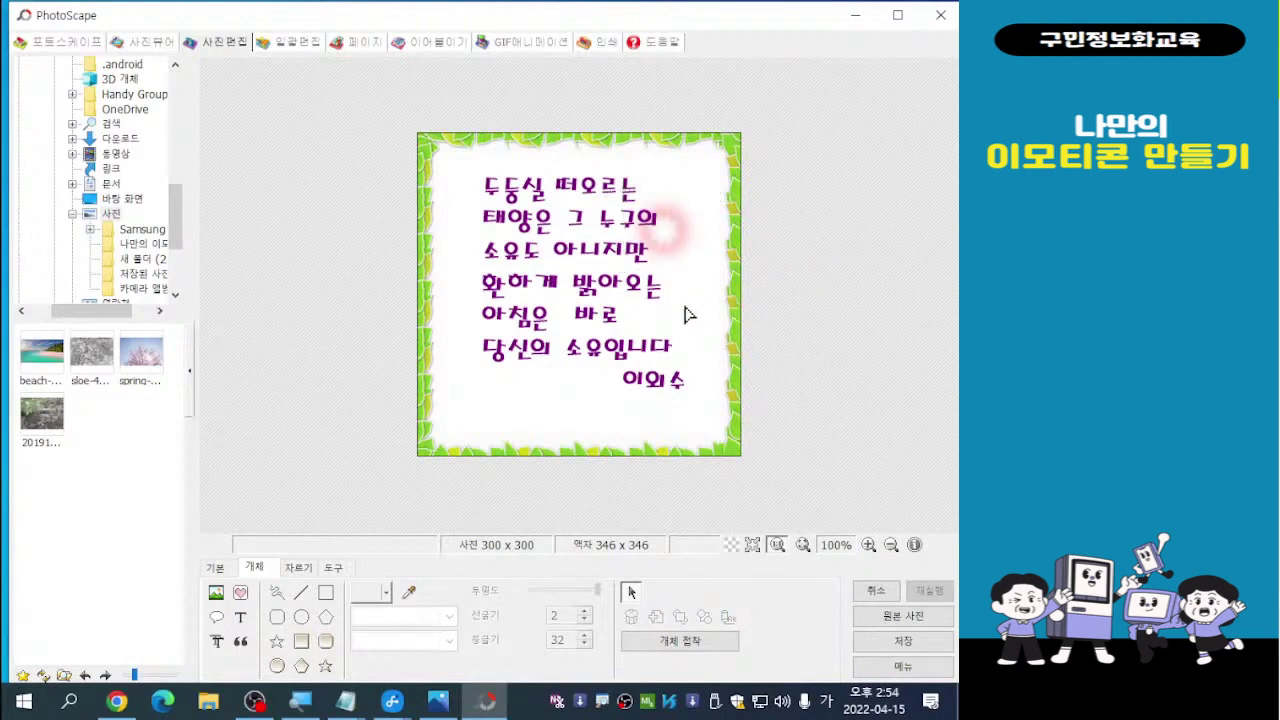
Insert the cyan fantasyball 004 glow from the icon collection onto the picture
click(240, 594)
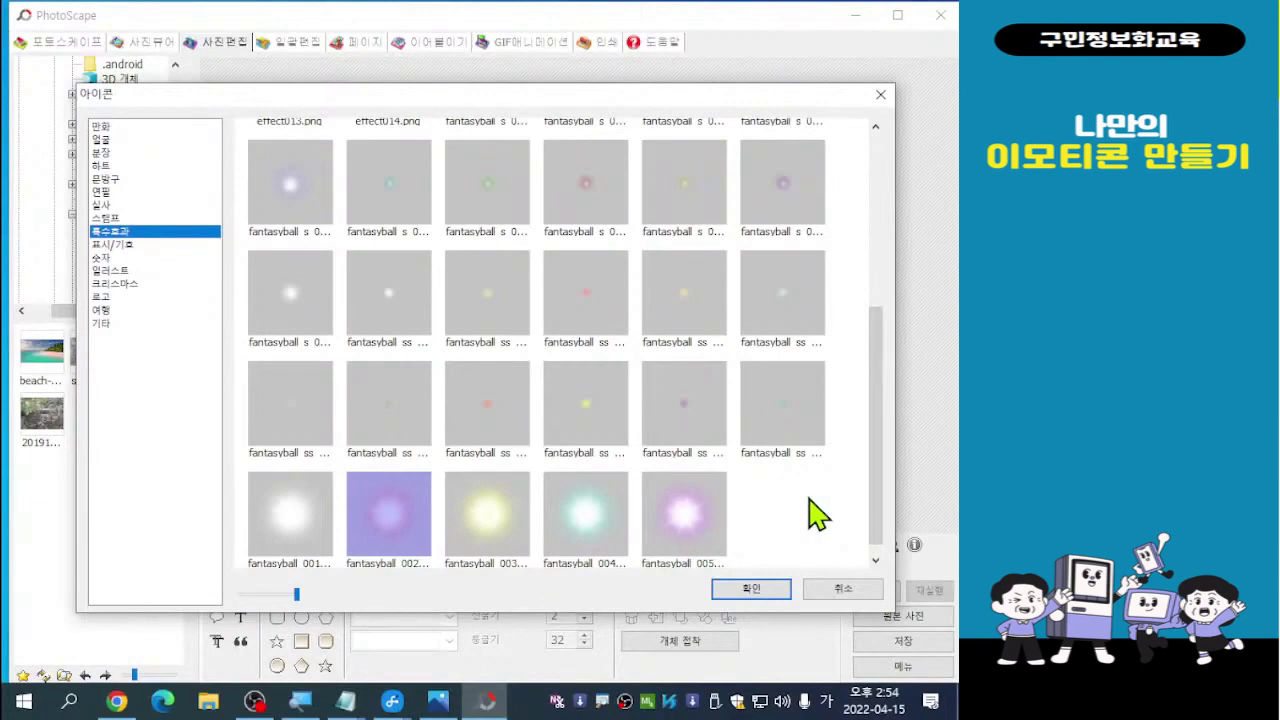
click(590, 545)
click(590, 545)
click(587, 528)
double_click(587, 528)
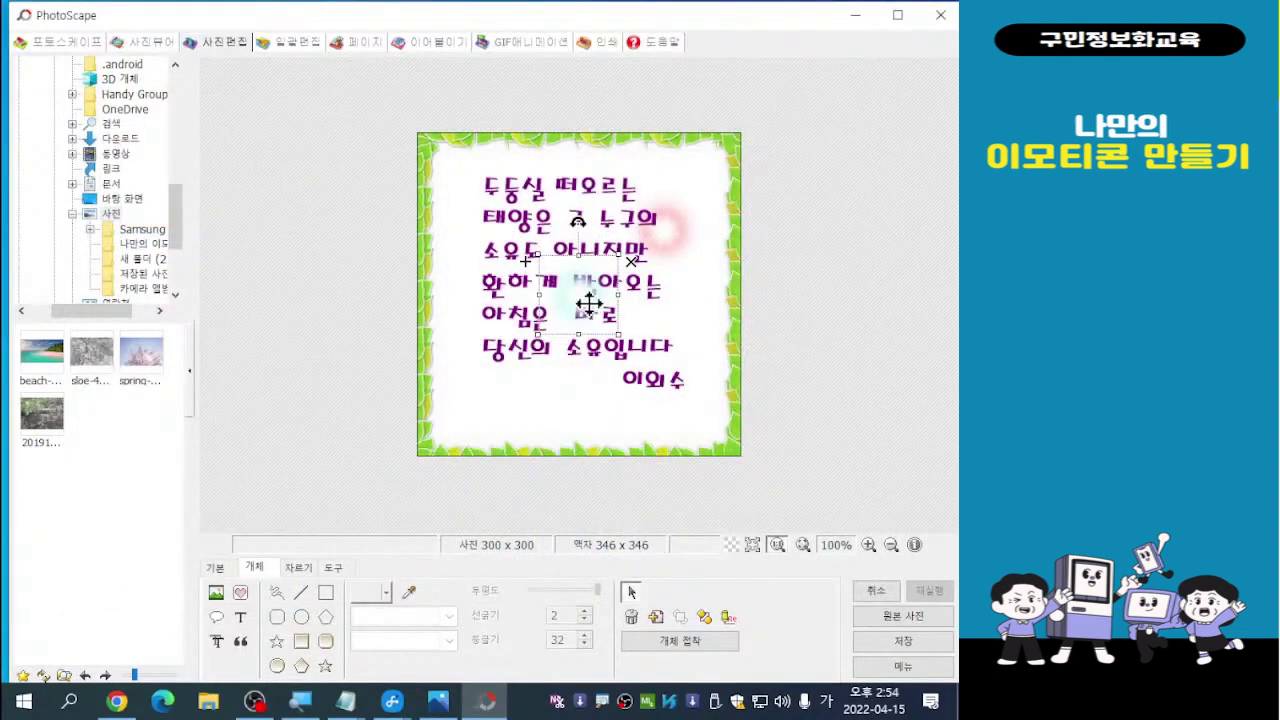
Position the cyan glow left of the poem's fourth and fifth lines and send it behind (뒤로)
drag(580, 297, 487, 311)
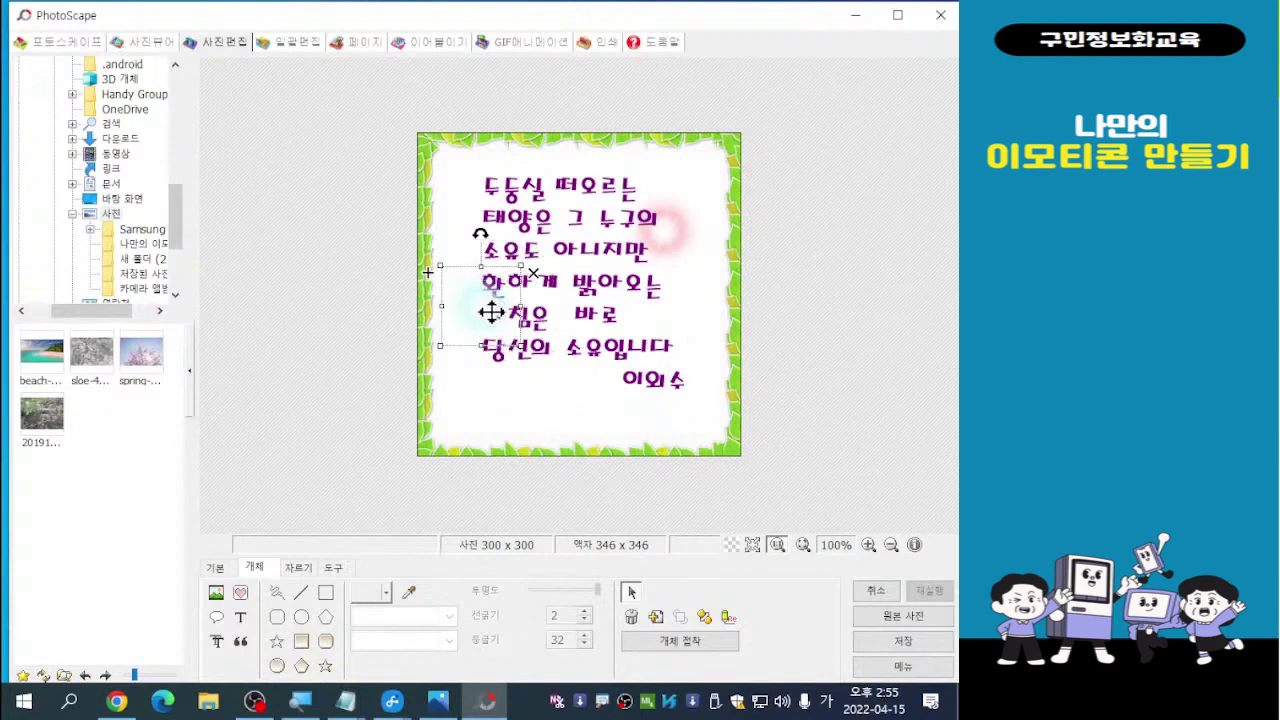
drag(475, 316, 472, 318)
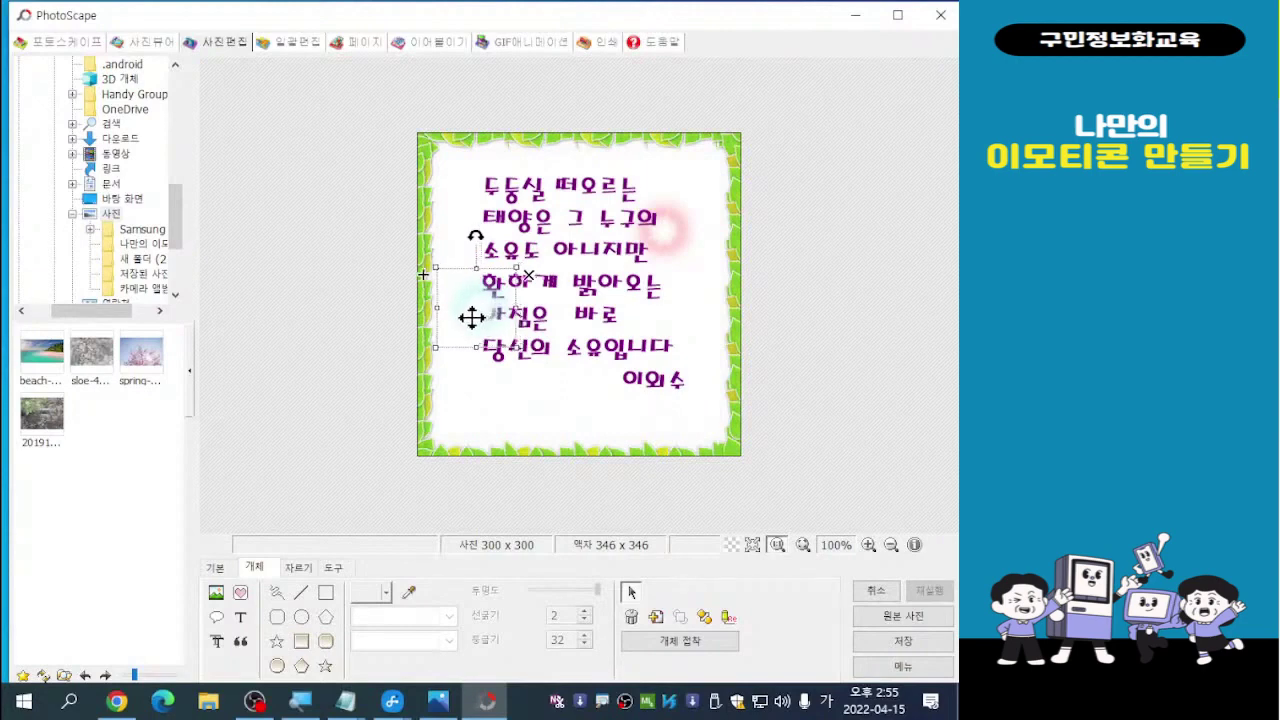
right_click(475, 318)
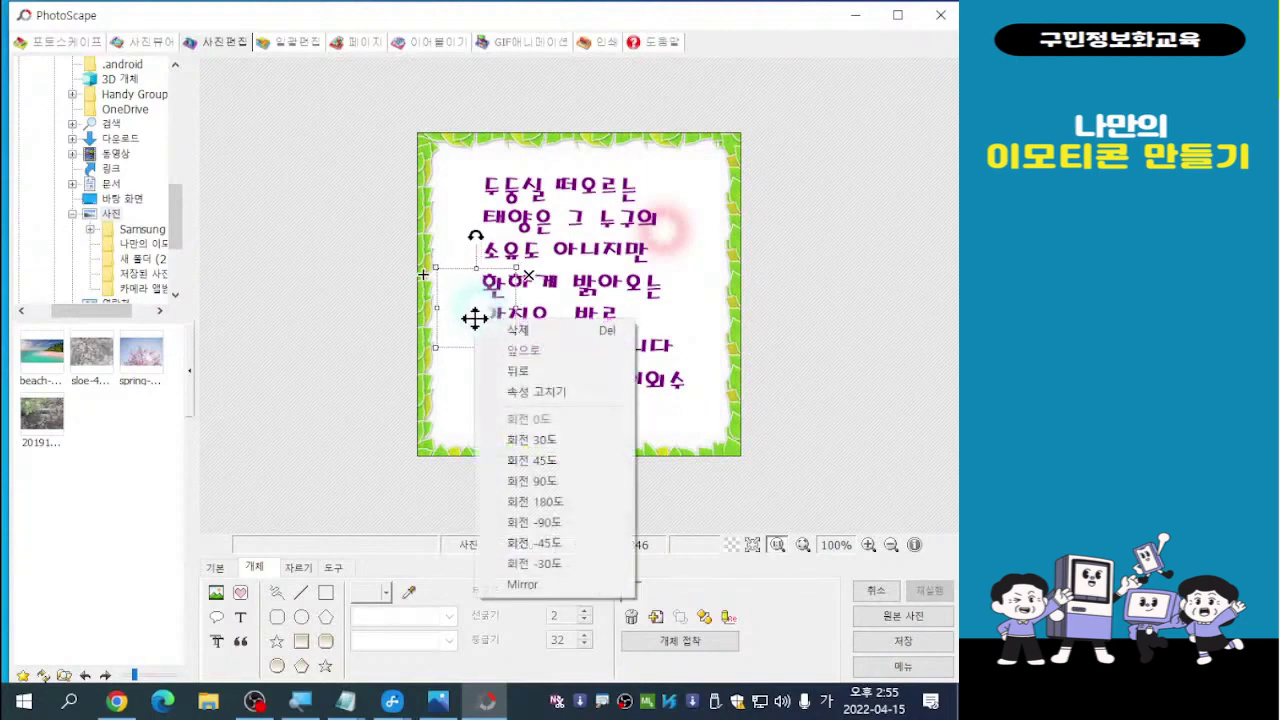
click(519, 373)
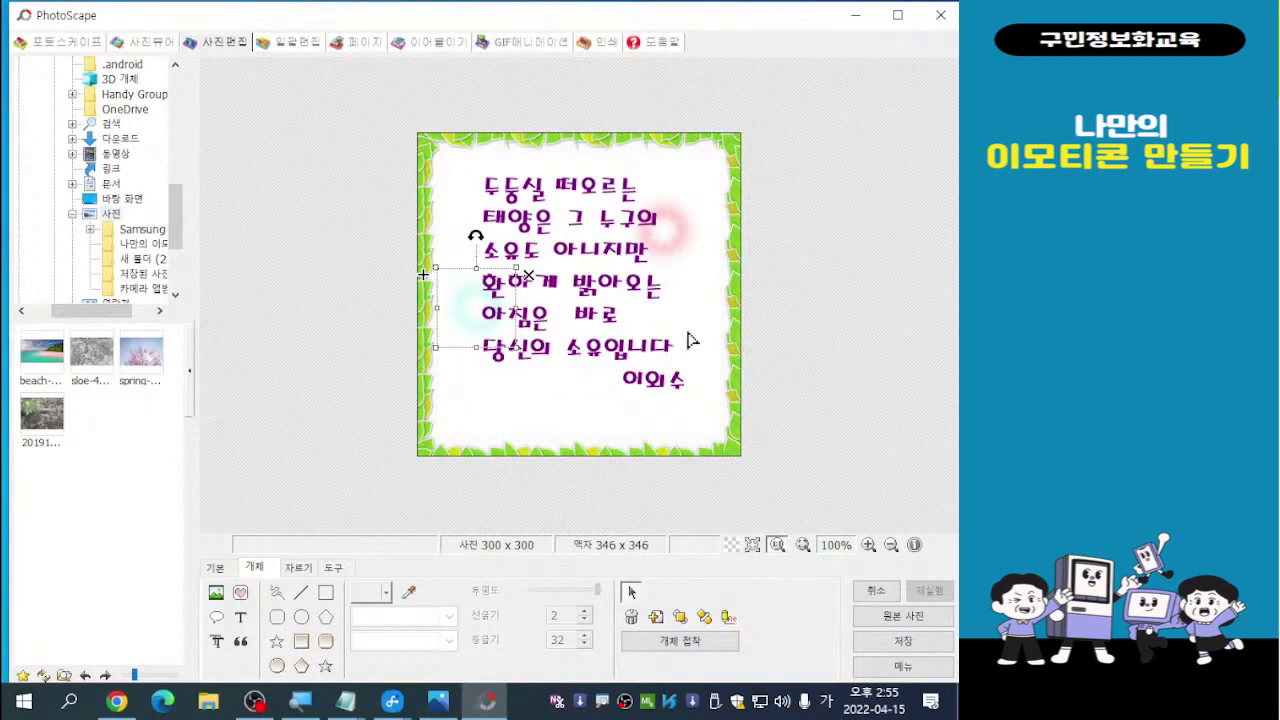
click(816, 281)
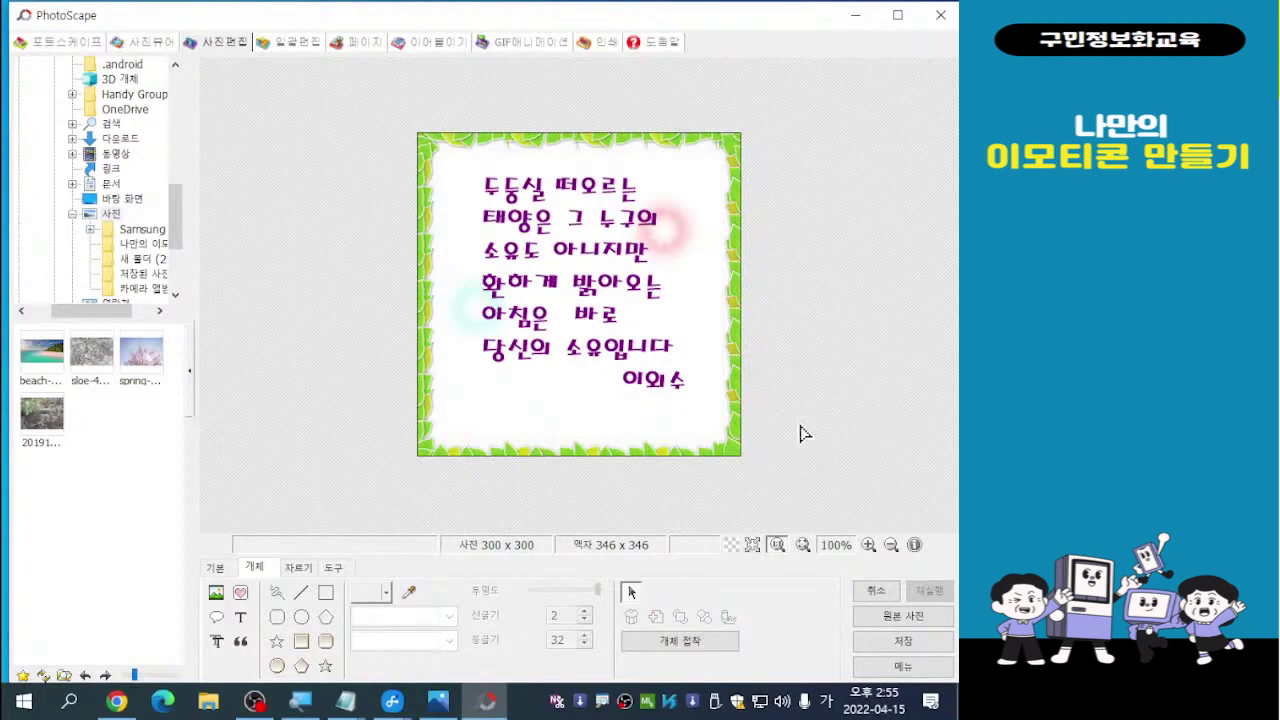
Insert a small pink fantasyball glow from 특수효과 and place it just left of the signature 이외수
click(241, 595)
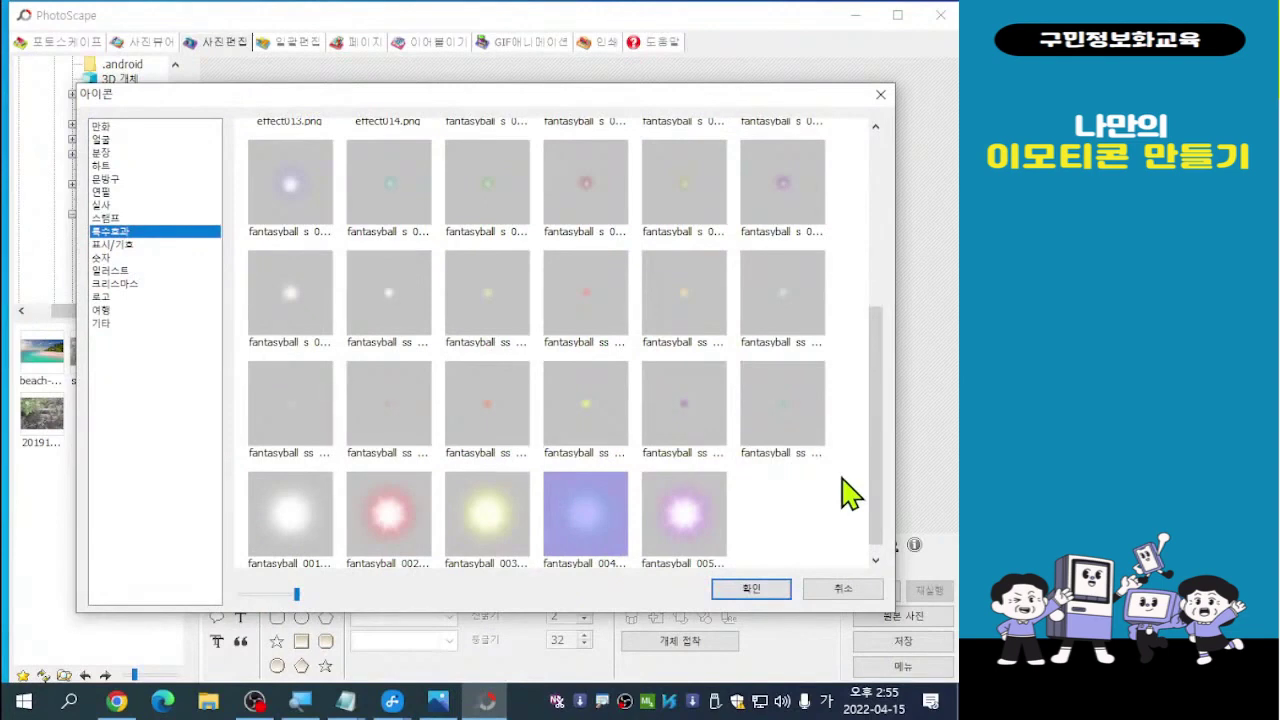
drag(878, 482, 880, 366)
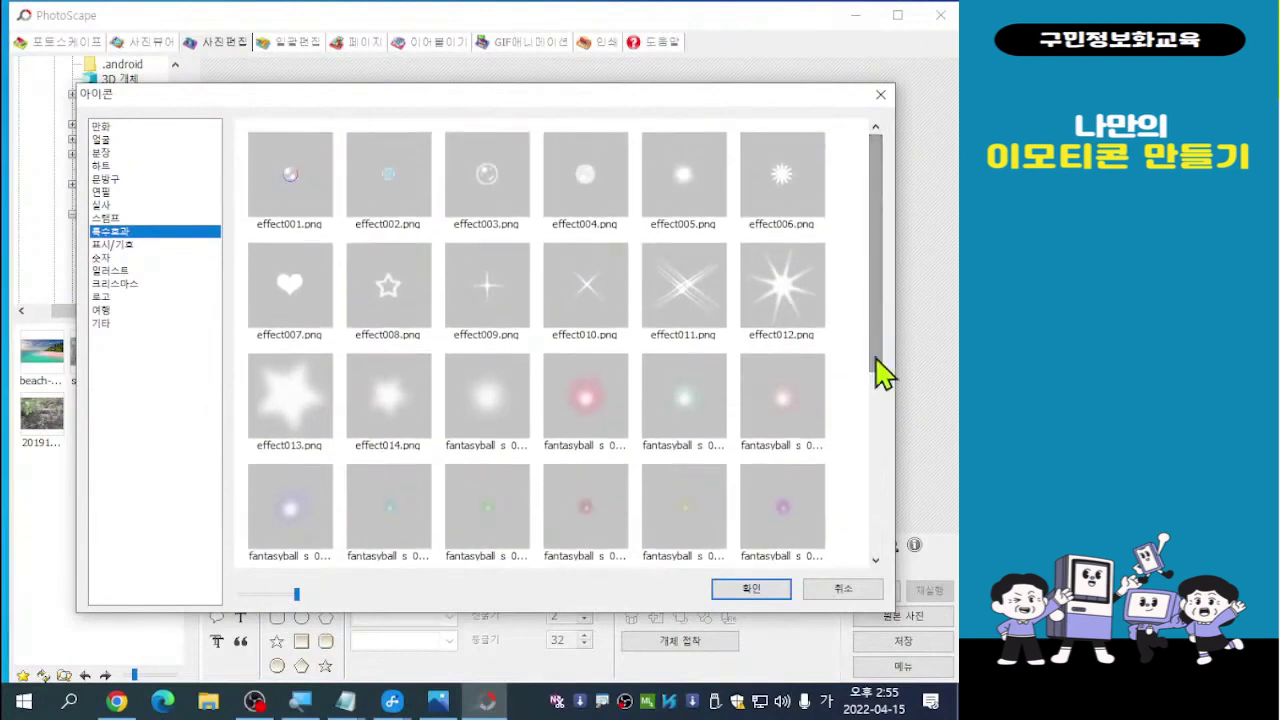
click(588, 409)
double_click(588, 407)
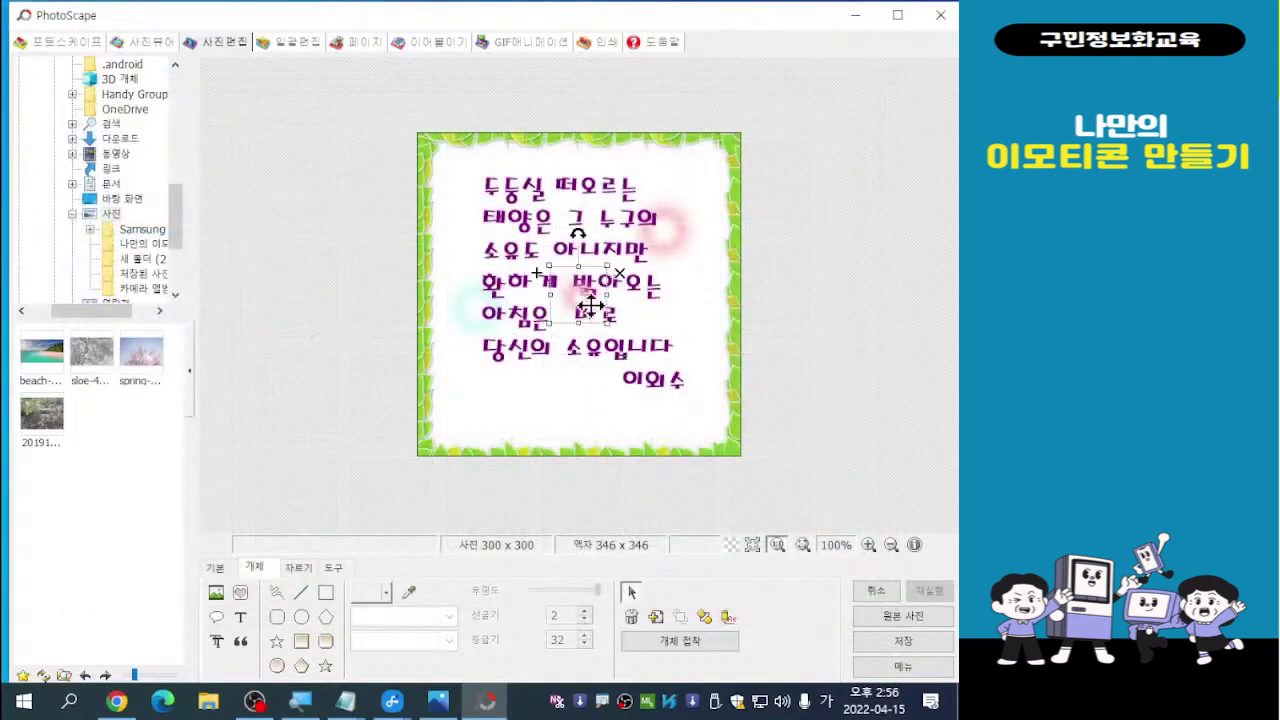
drag(598, 304, 615, 399)
click(797, 391)
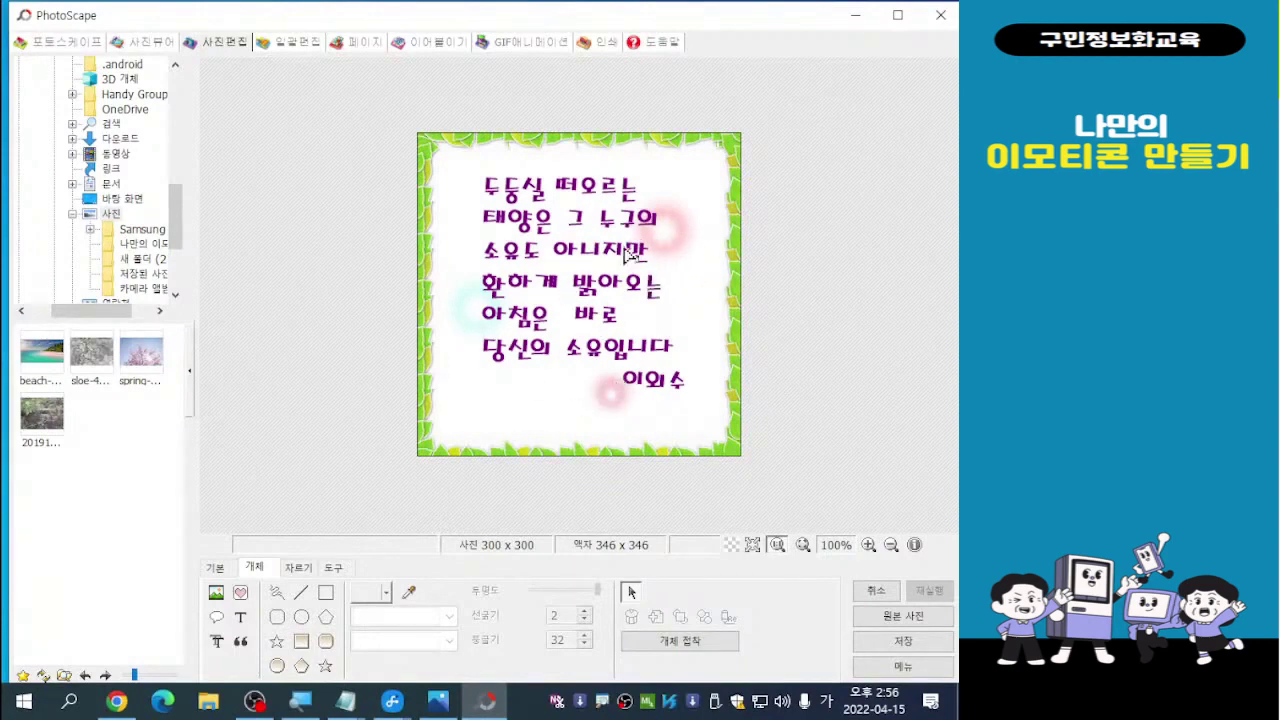
click(670, 254)
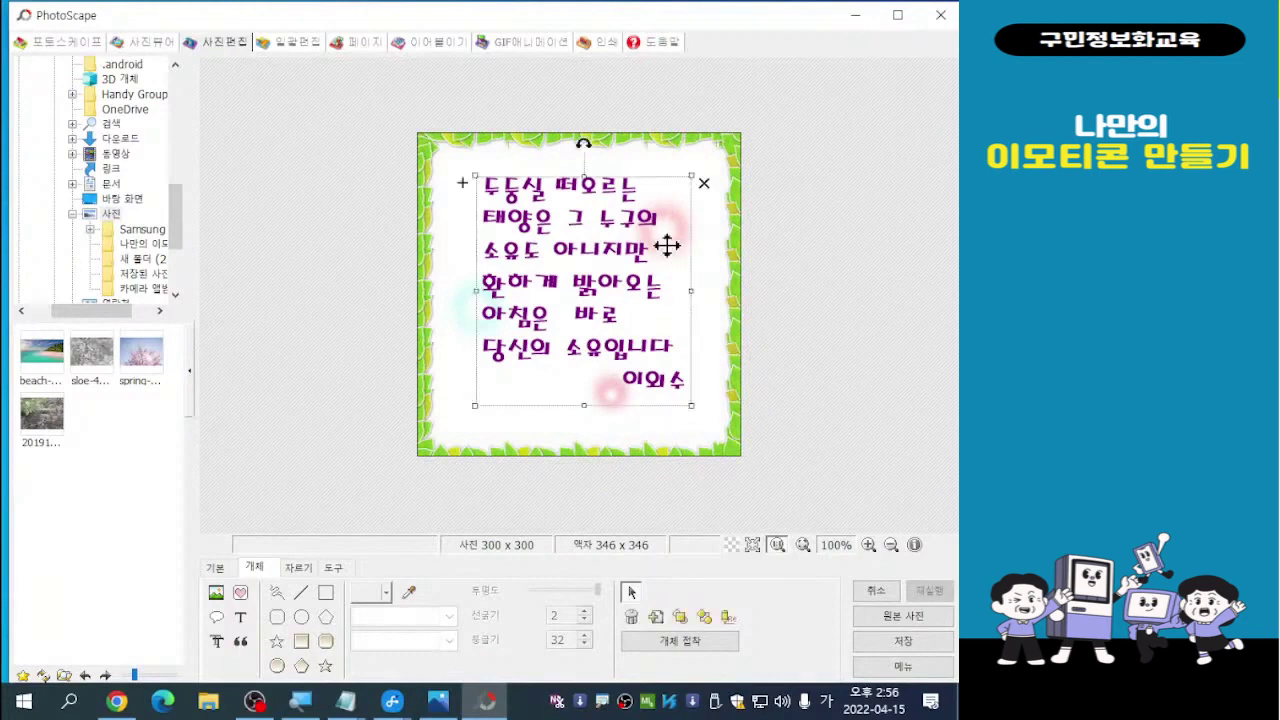
Move the upper-right pink glow down and right, and the cyan glow slightly lower
click(666, 243)
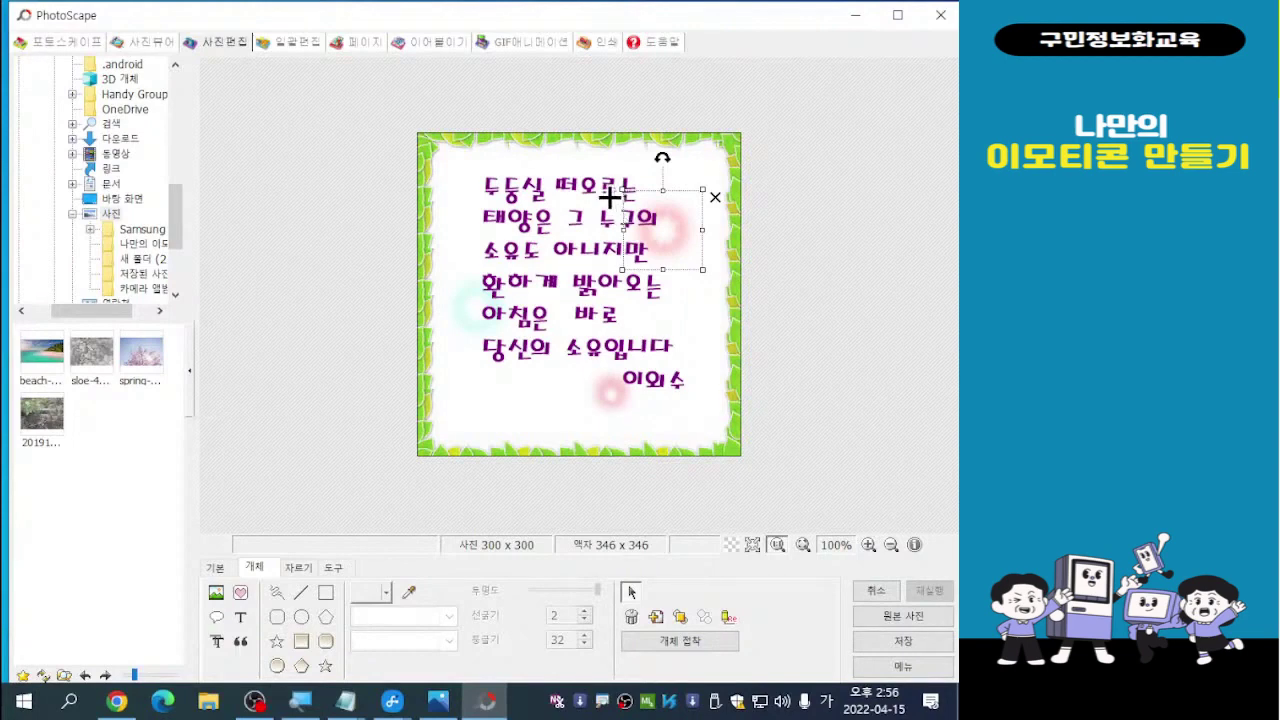
drag(612, 197, 691, 271)
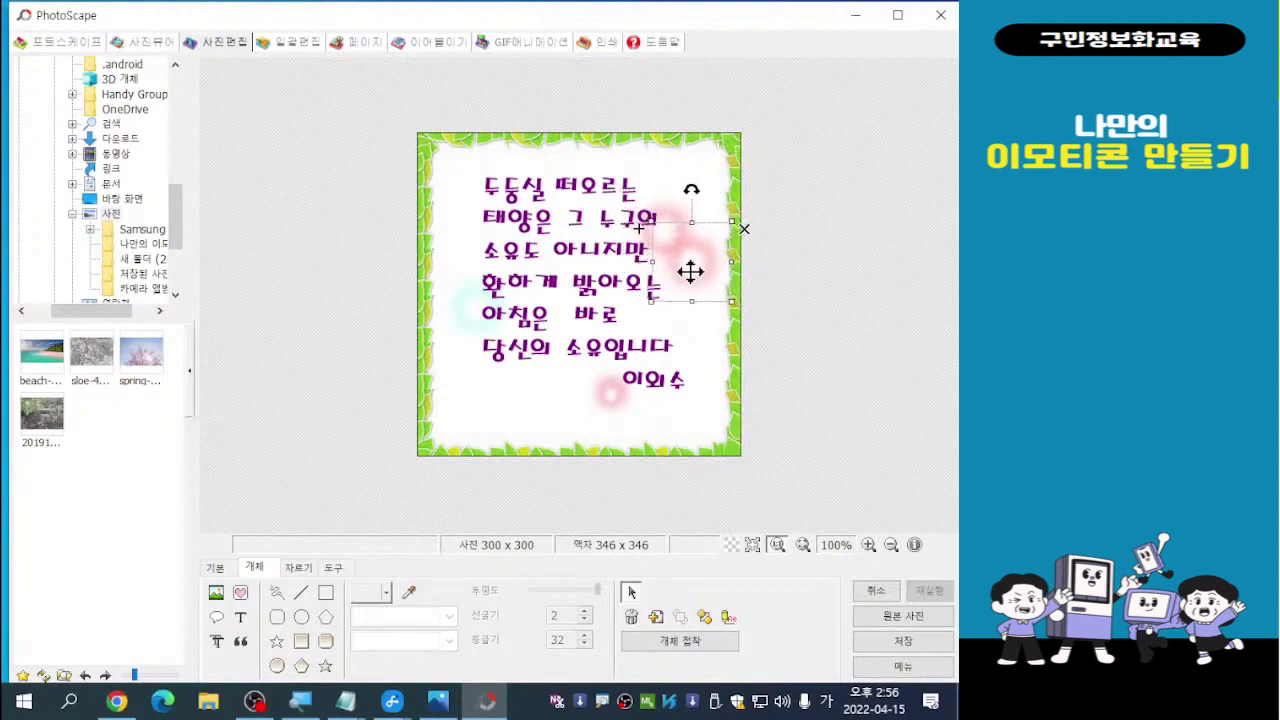
click(828, 358)
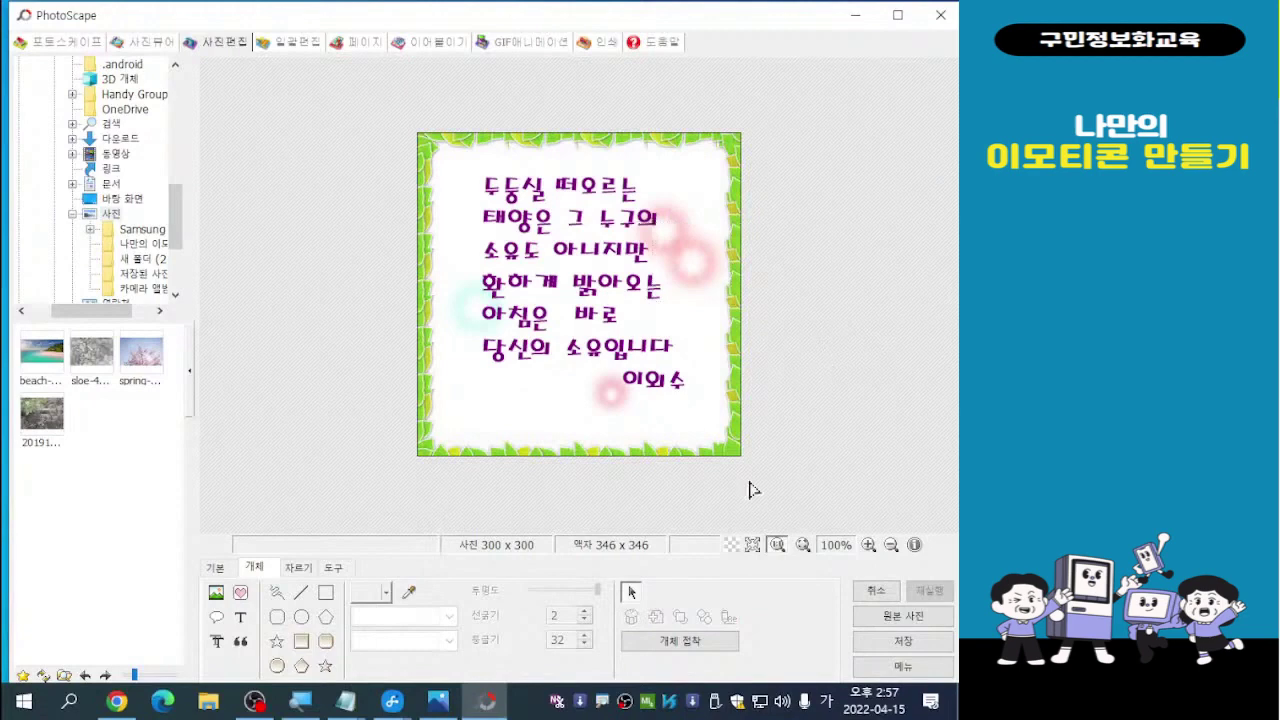
click(465, 318)
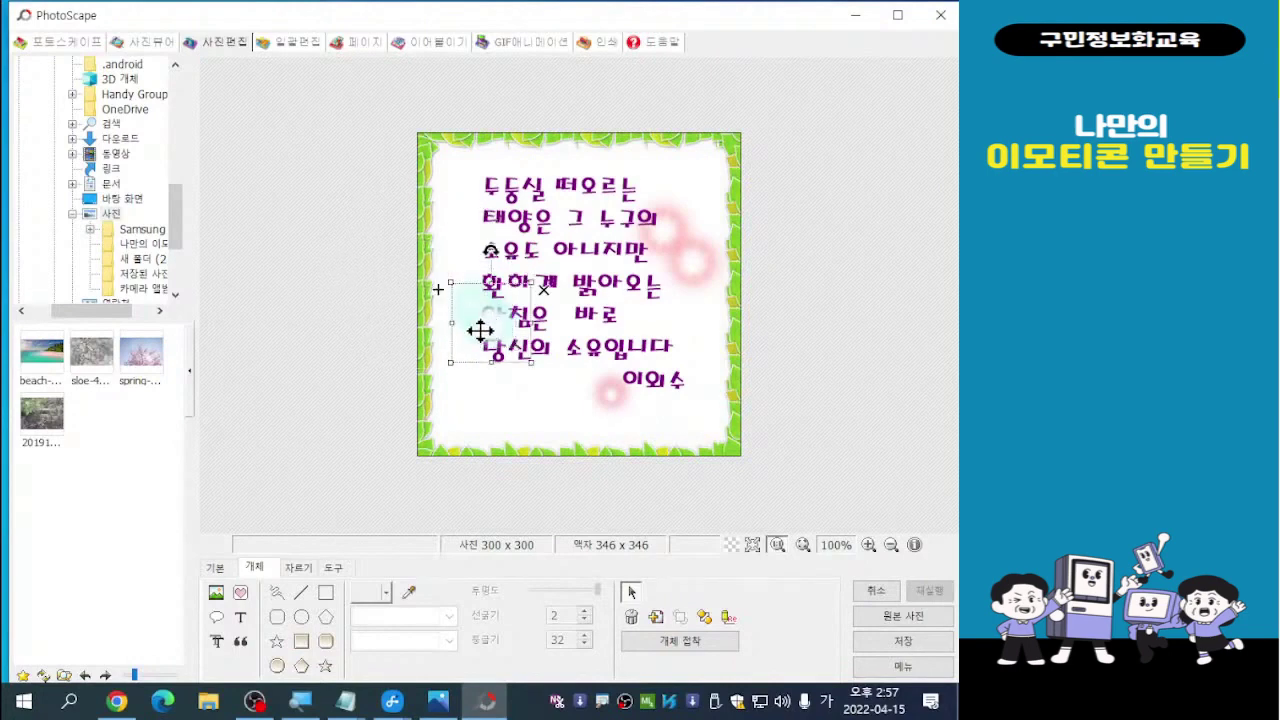
mouse_move(464, 318)
mouse_down()
mouse_move(468, 344)
mouse_move(455, 336)
mouse_up()
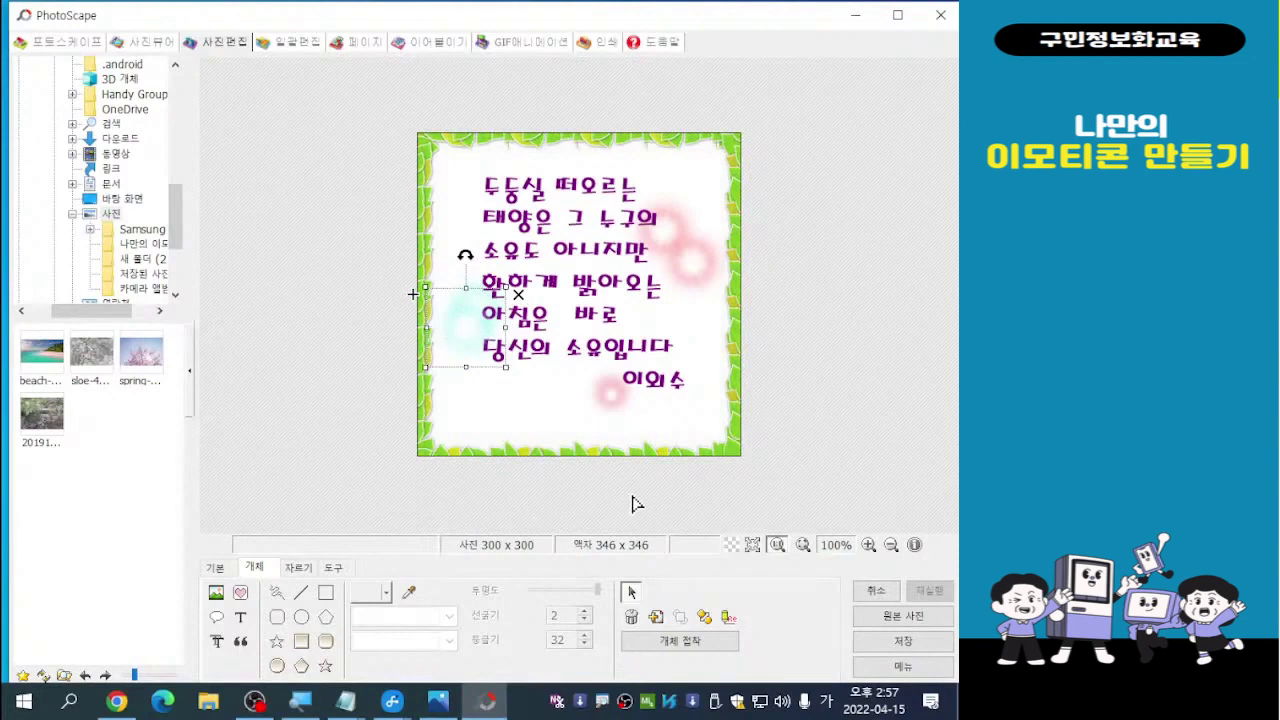
click(798, 347)
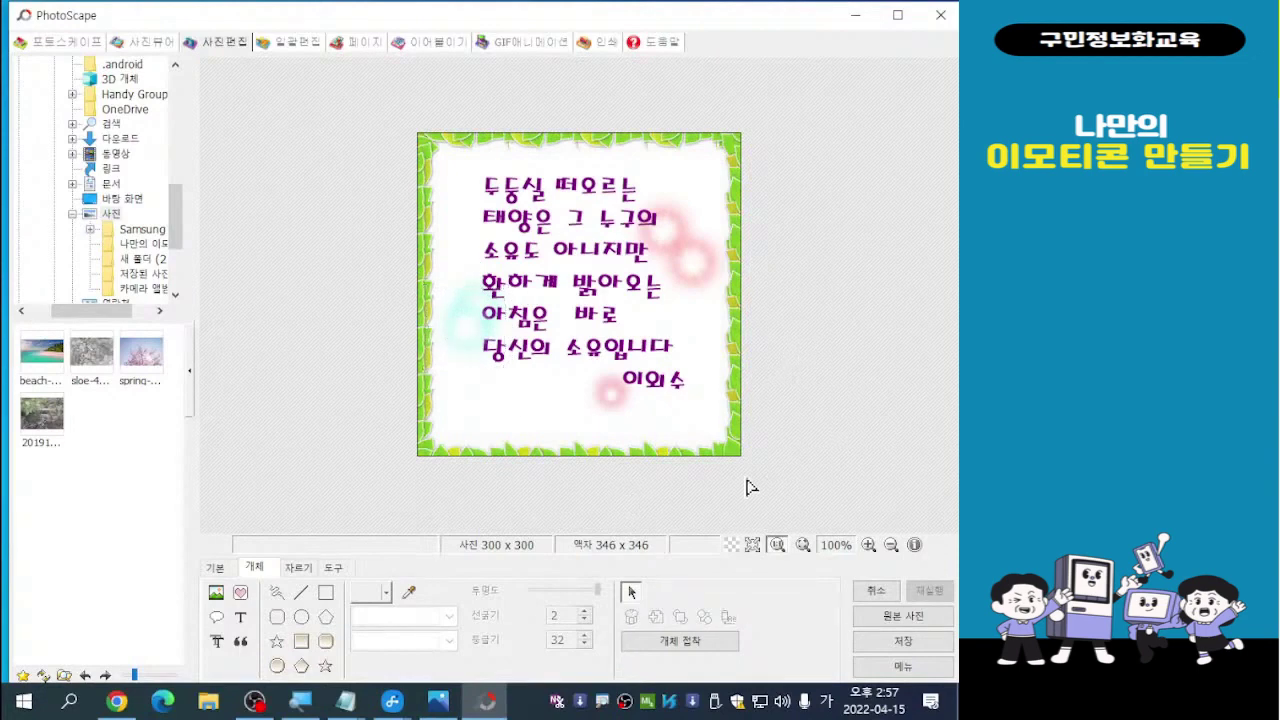
Shift the signature's pink glow down and right, just below the signature
click(612, 397)
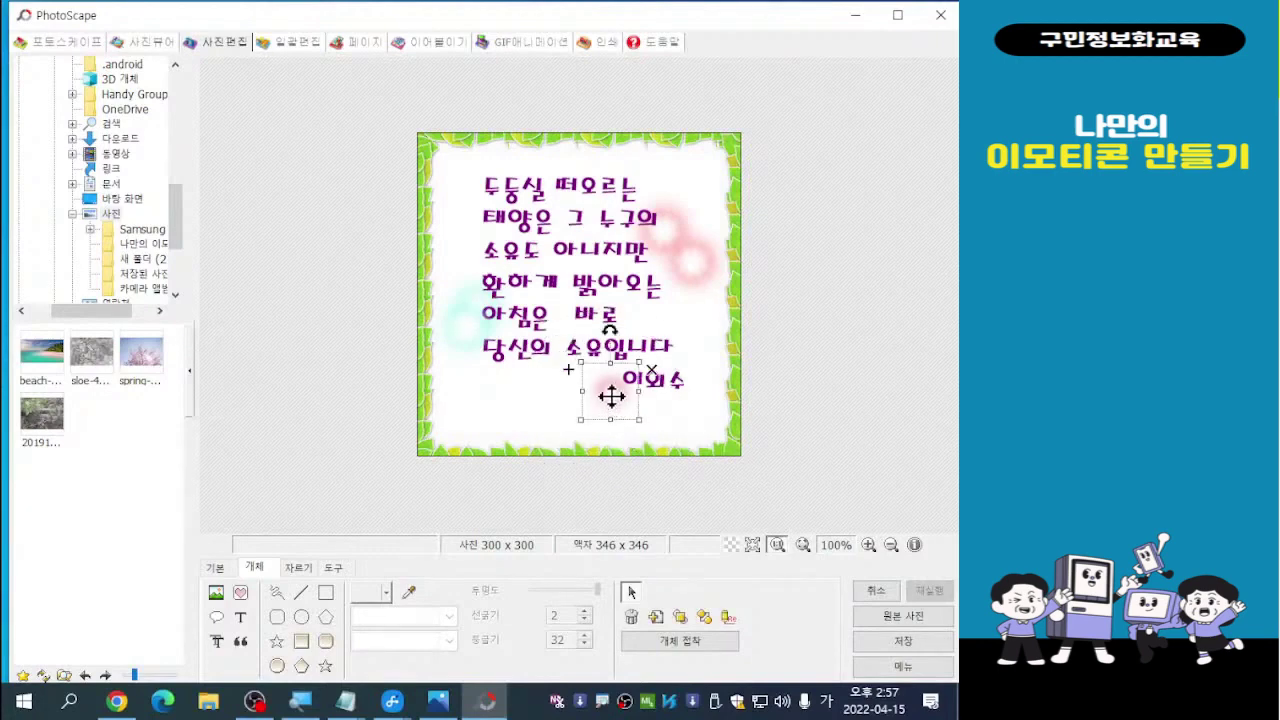
key(ctrl)
mouse_move(616, 398)
mouse_down()
mouse_move(634, 420)
mouse_move(625, 415)
mouse_up()
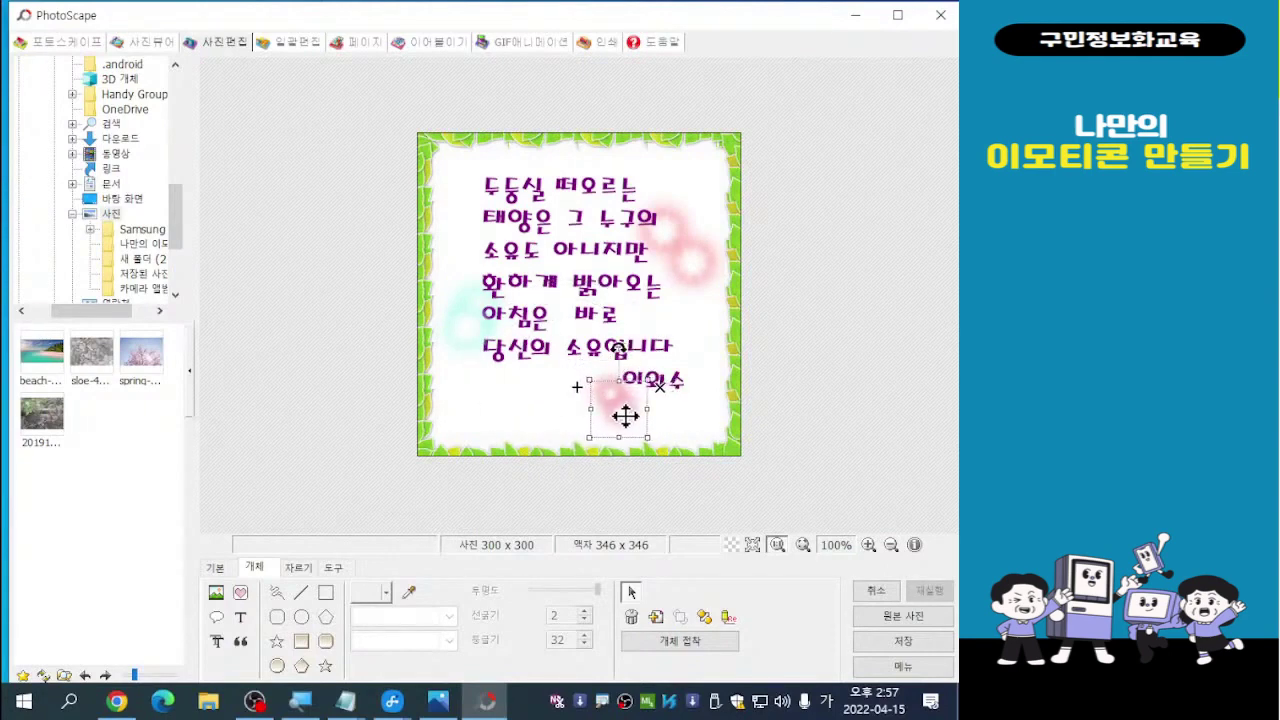
click(862, 354)
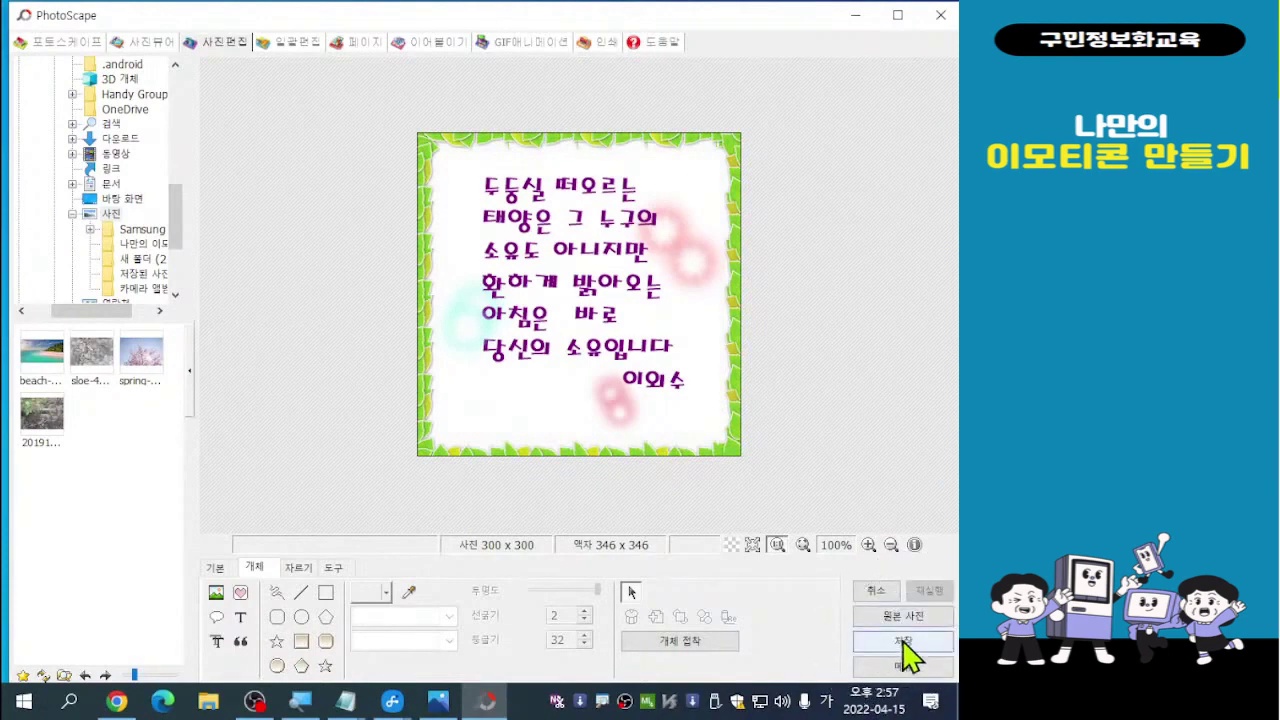
Save the image as 태양1.jpg in the 나만의 이모티콘 folder via 다른 이름으로 저장
click(903, 641)
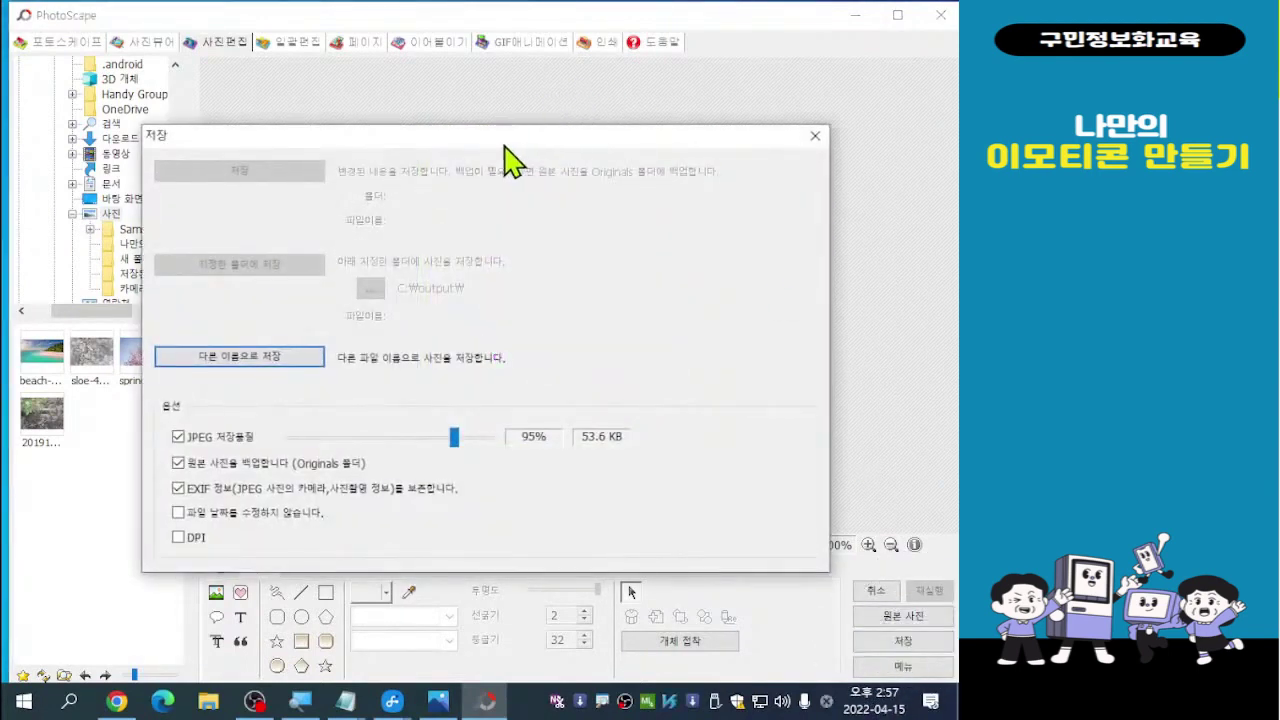
drag(490, 140, 434, 76)
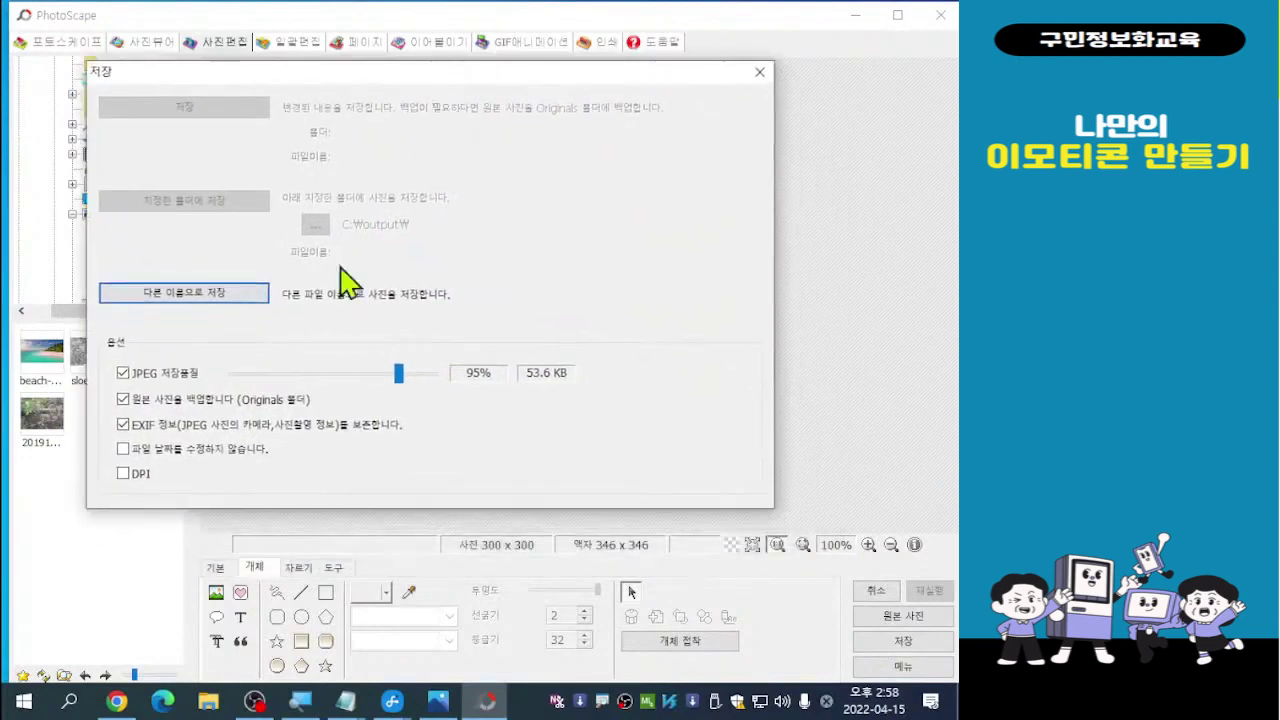
click(195, 313)
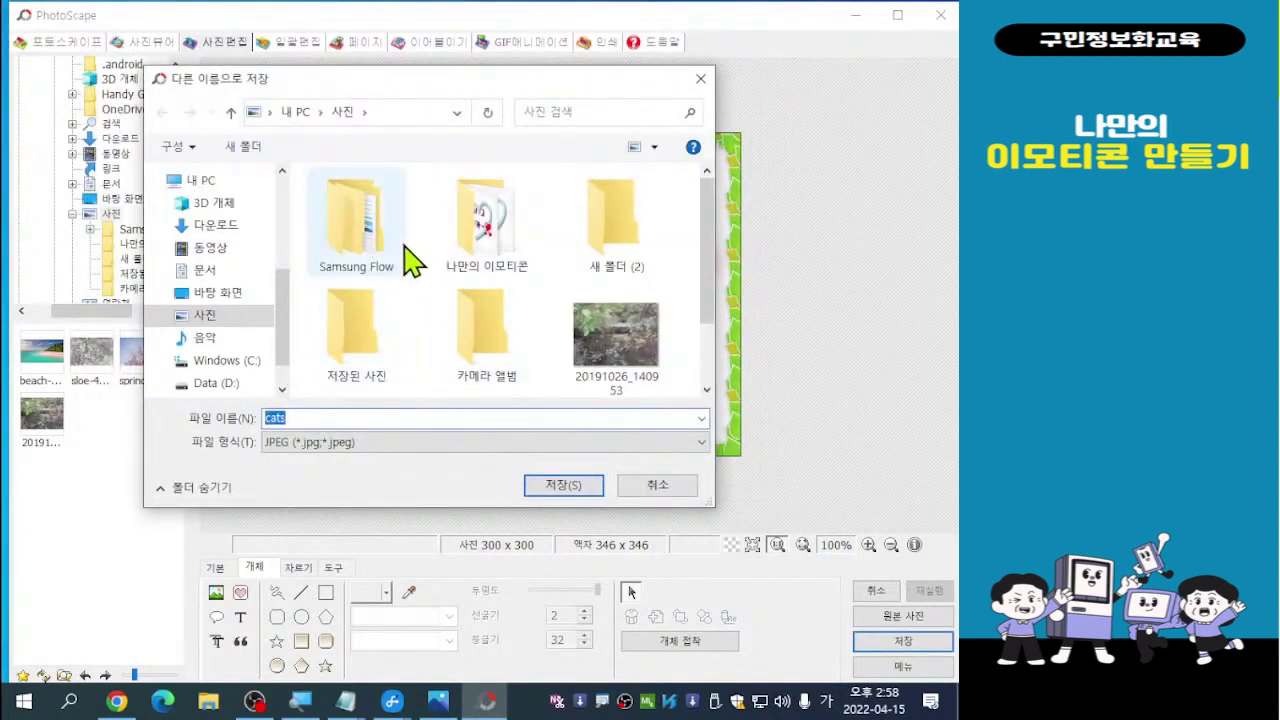
click(490, 240)
double_click(490, 240)
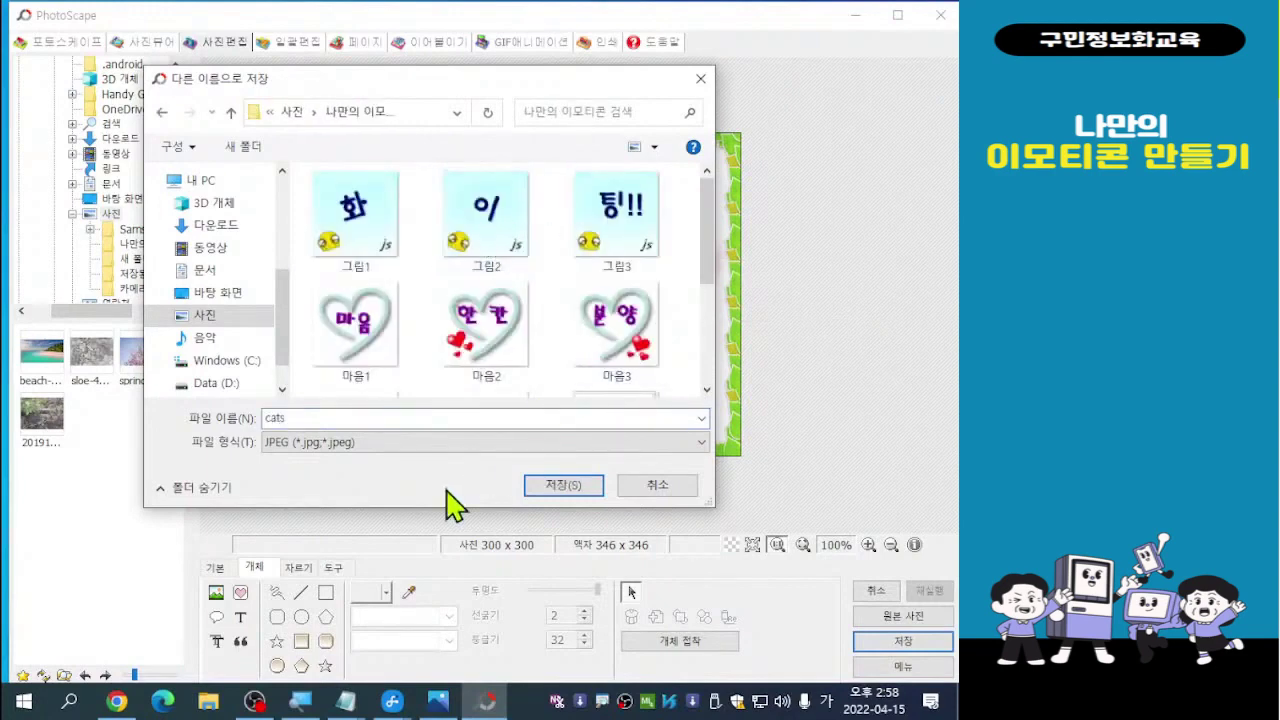
drag(384, 86, 336, 54)
double_click(252, 385)
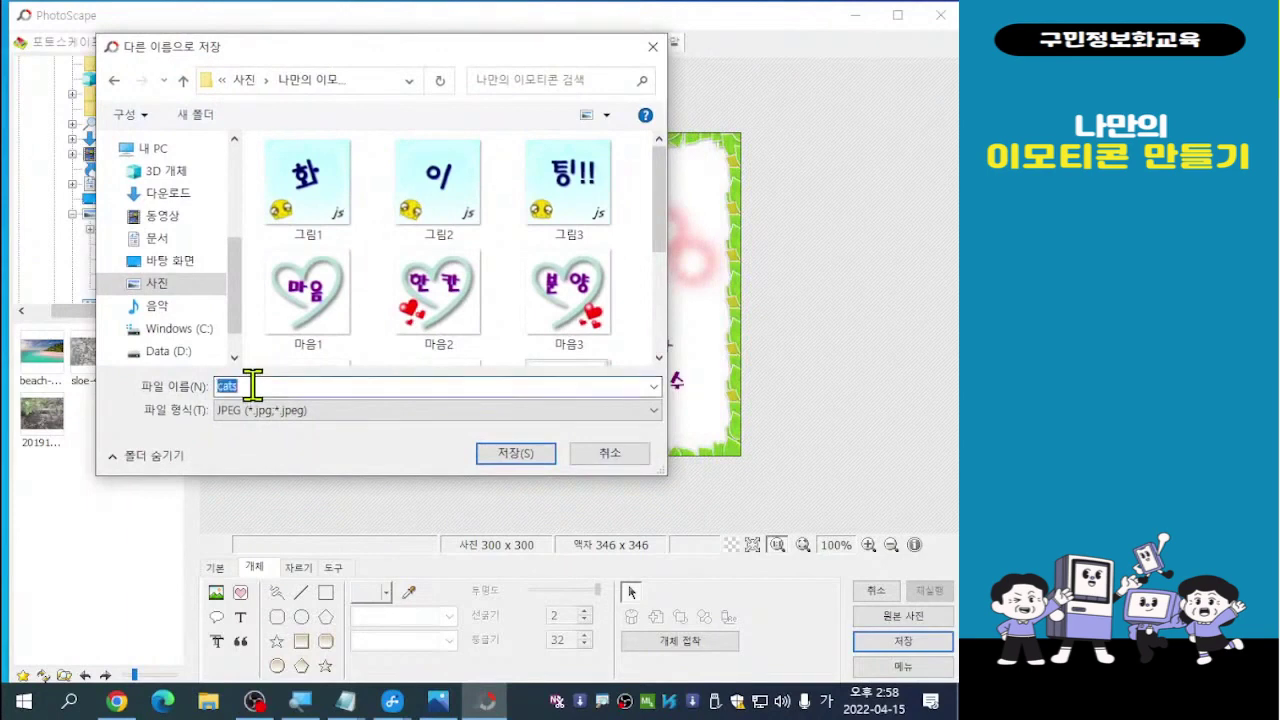
text(ㅌ)
text(양1)
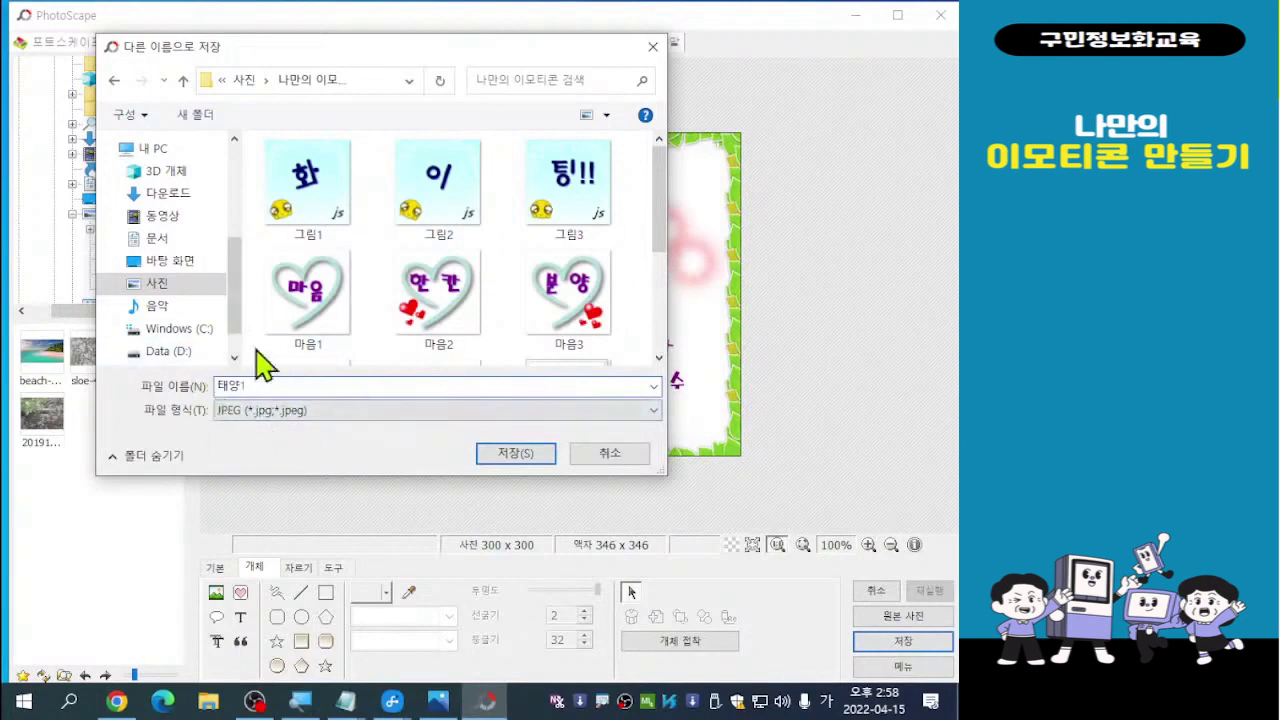
click(515, 454)
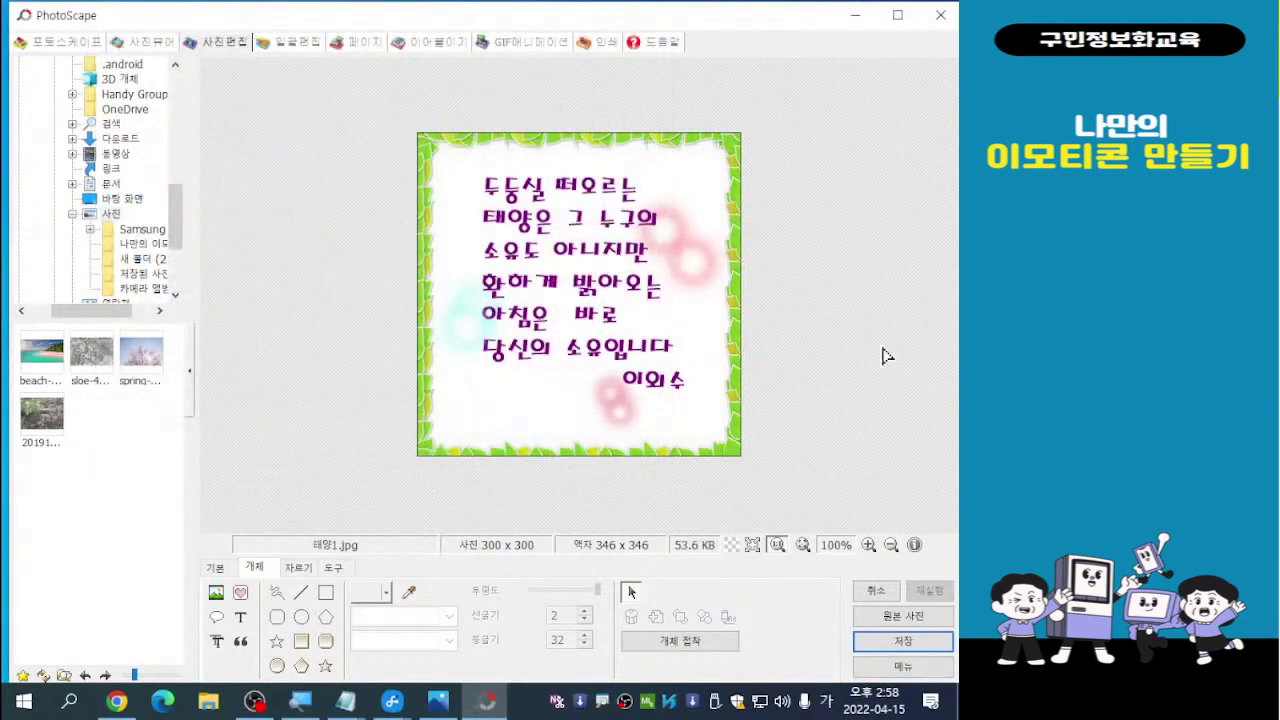
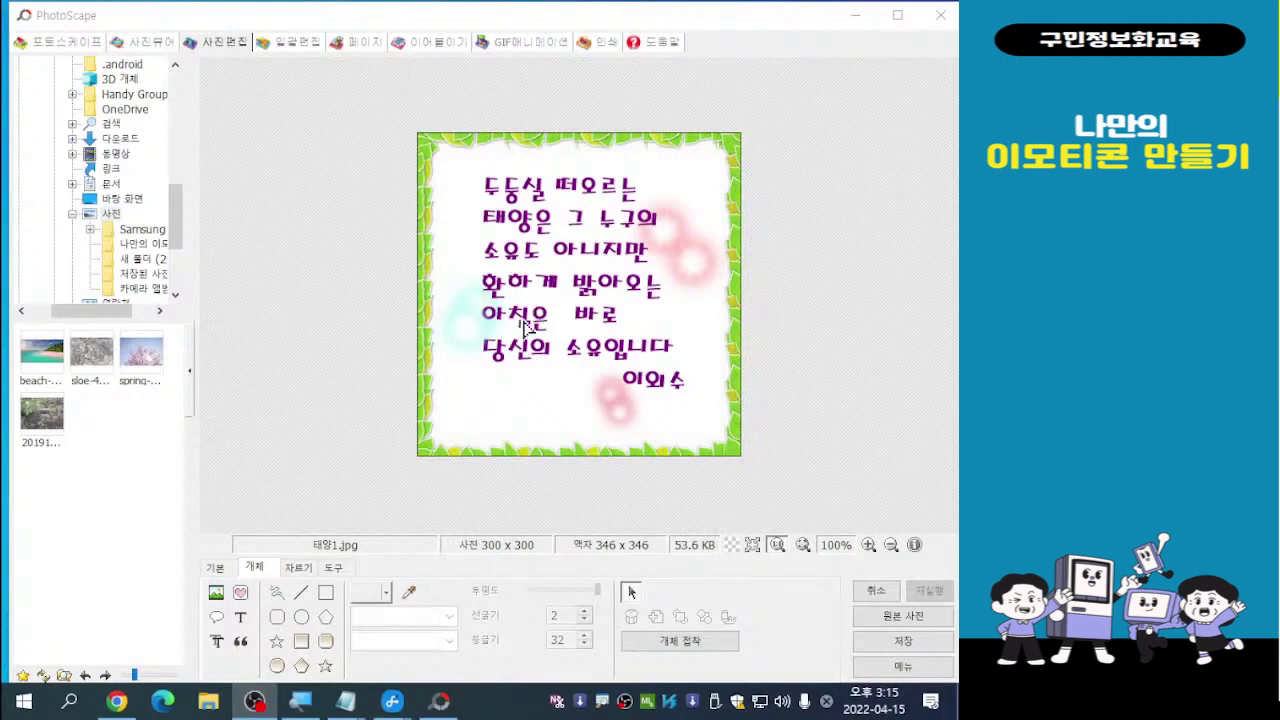
Move the cyan glow sticker slightly up and to the right
click(457, 340)
drag(467, 292, 478, 272)
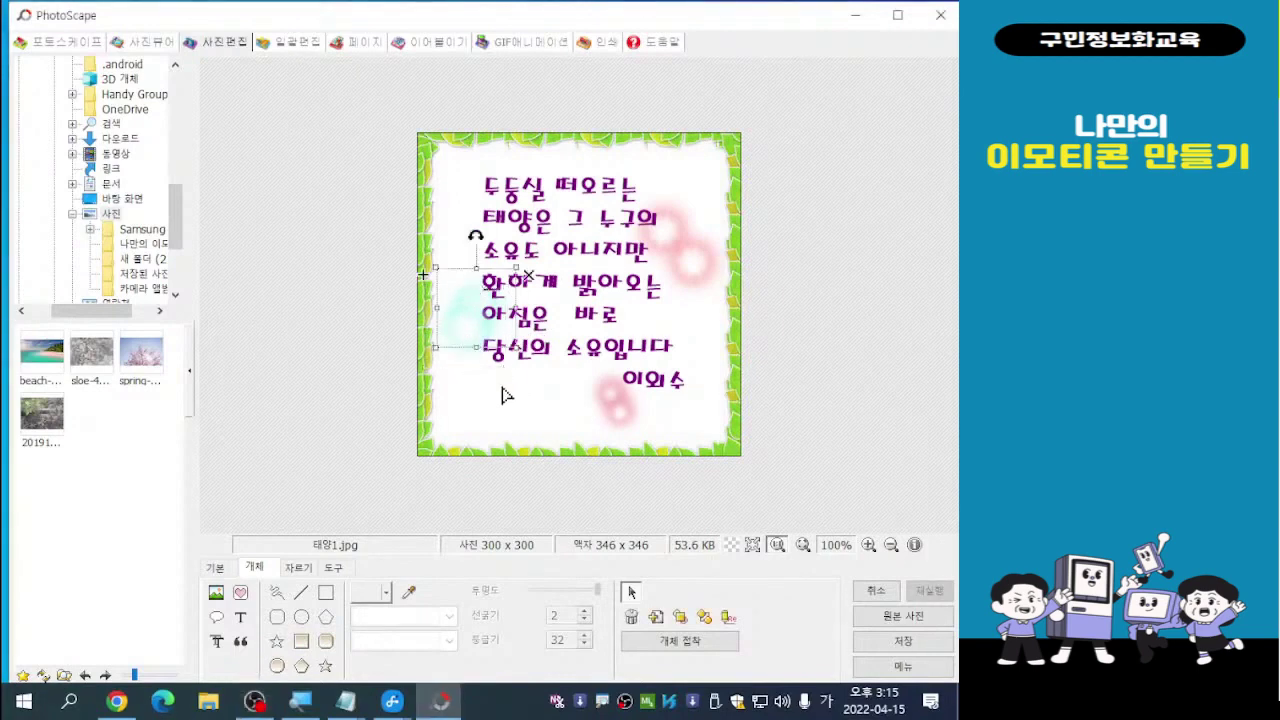
click(612, 402)
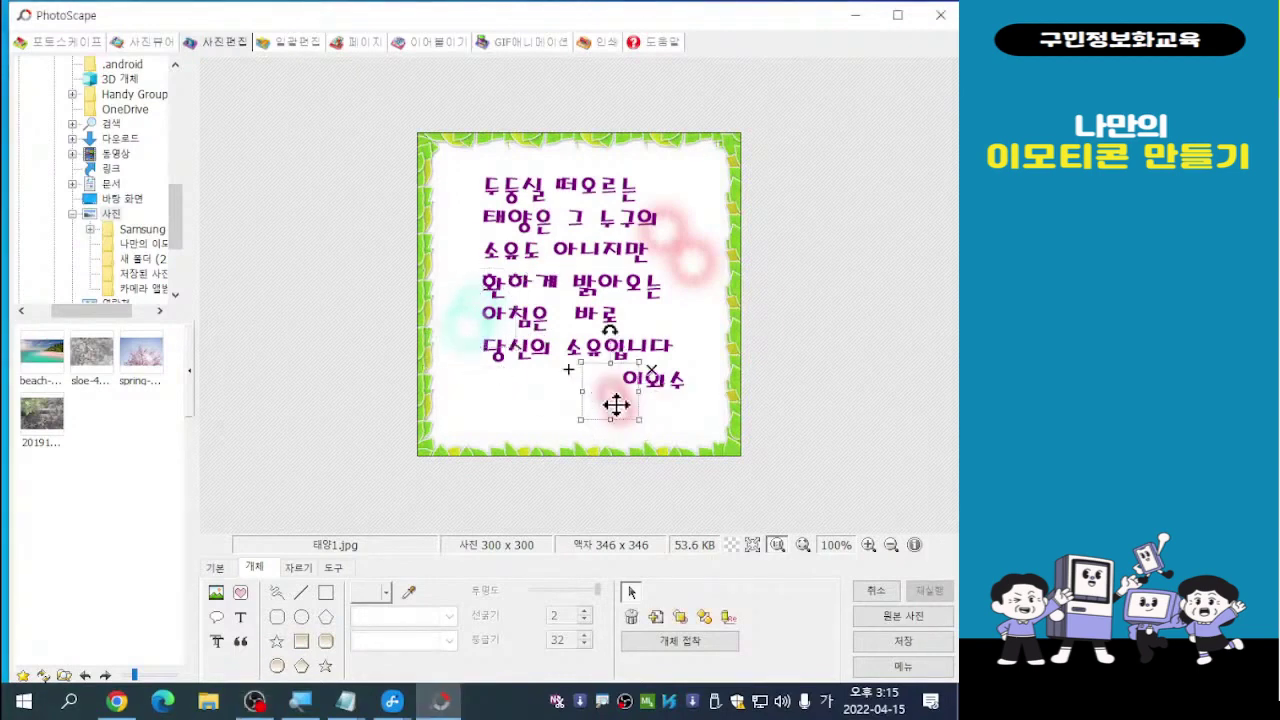
click(614, 404)
Select the upper-right pink glow sticker on the card
click(712, 269)
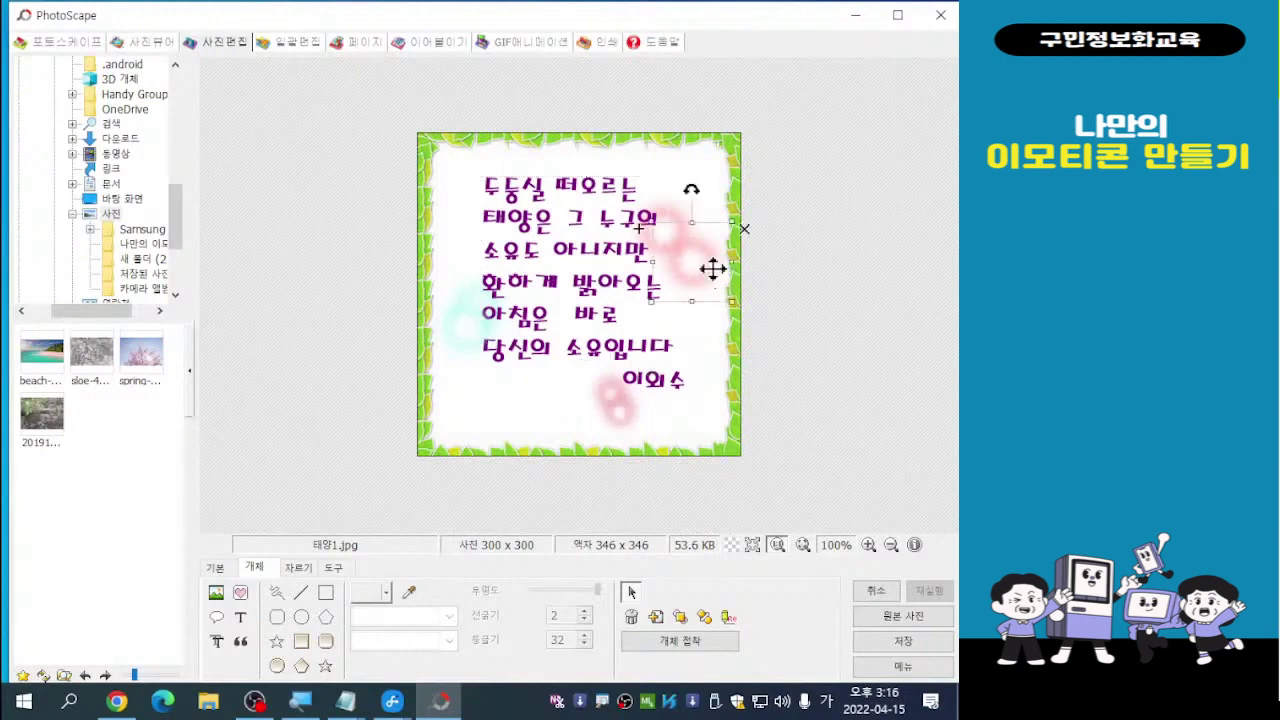
click(679, 224)
click(803, 324)
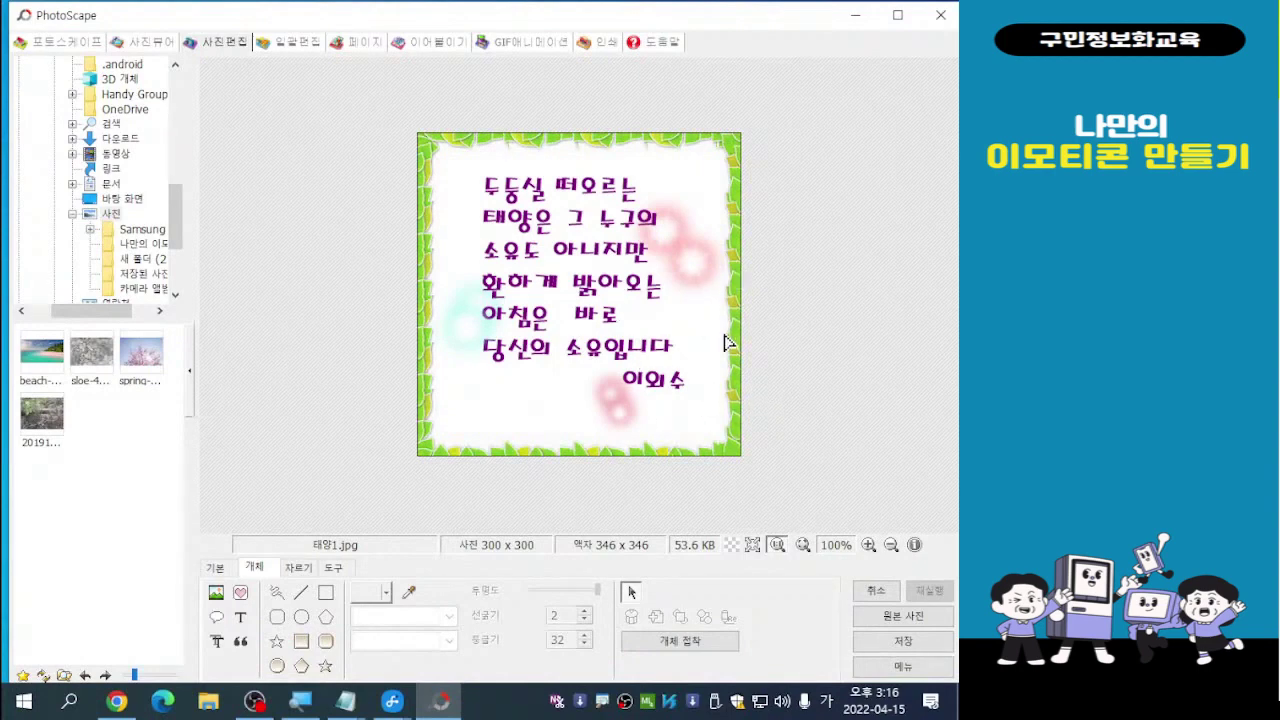
click(682, 226)
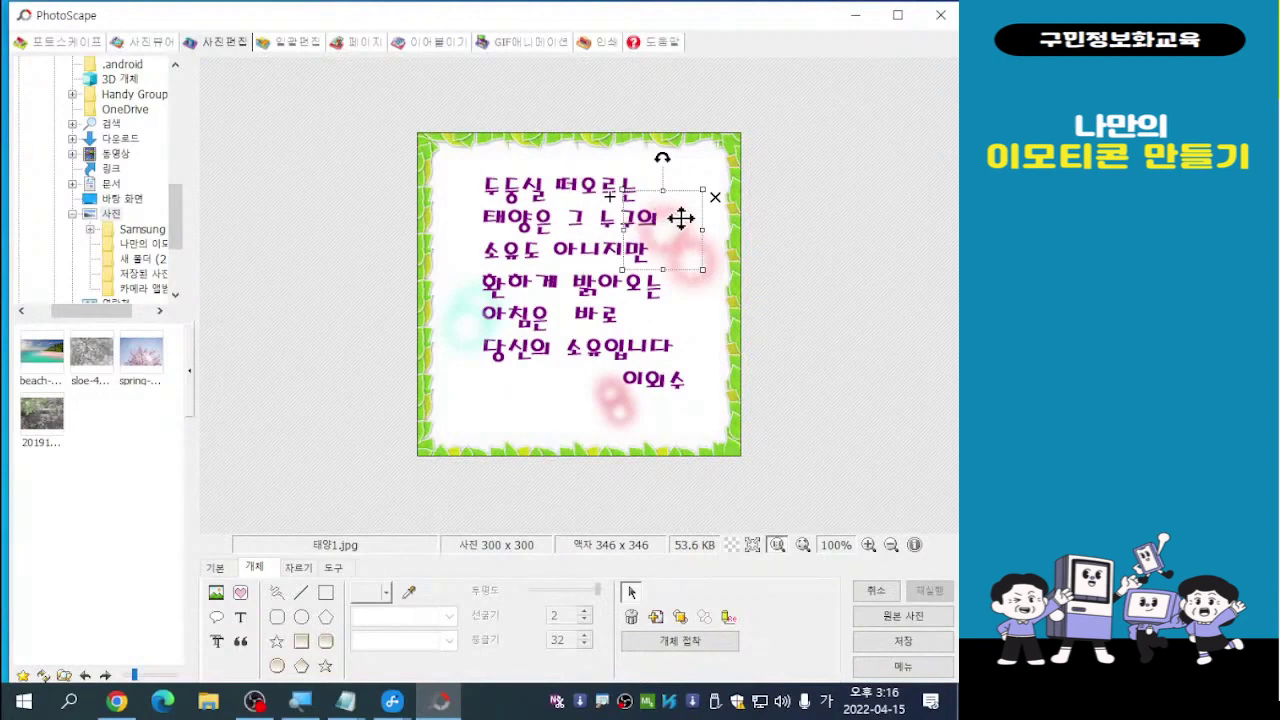
click(681, 218)
click(676, 222)
click(676, 222)
click(676, 222)
Drag the upper-right pink glow up and left toward the card's top edge
click(707, 257)
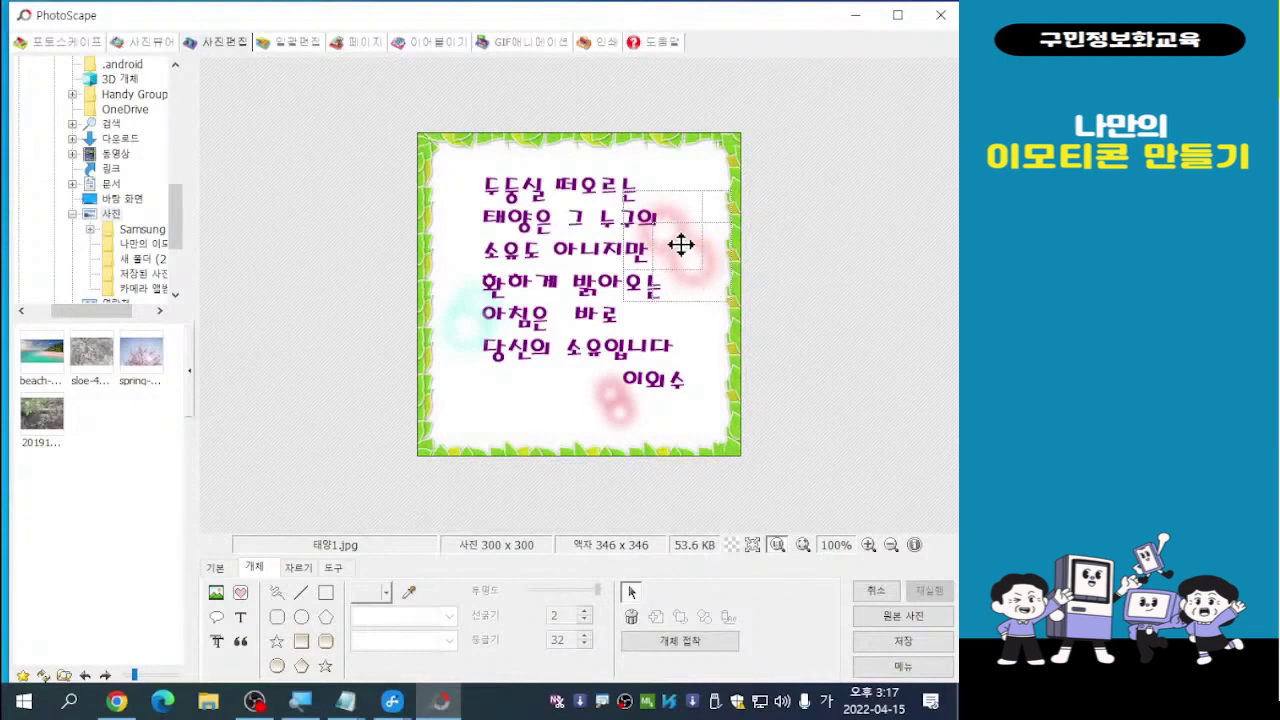
drag(681, 245, 654, 178)
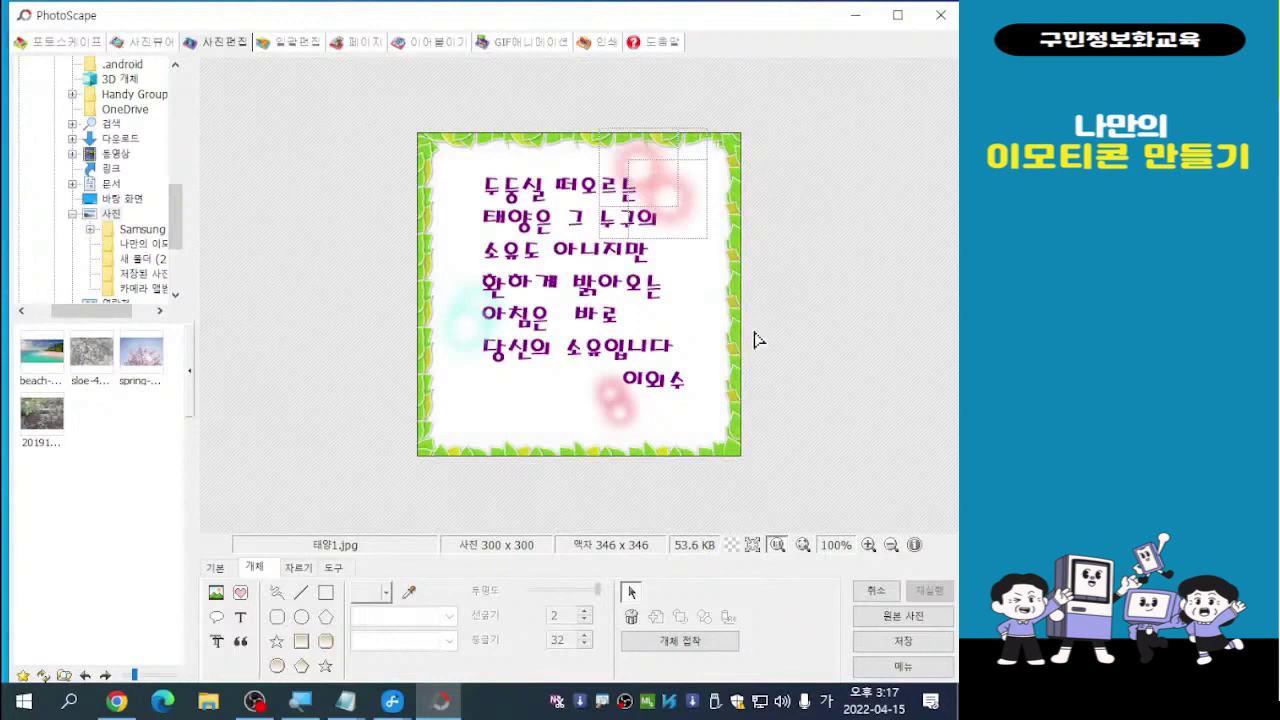
click(708, 300)
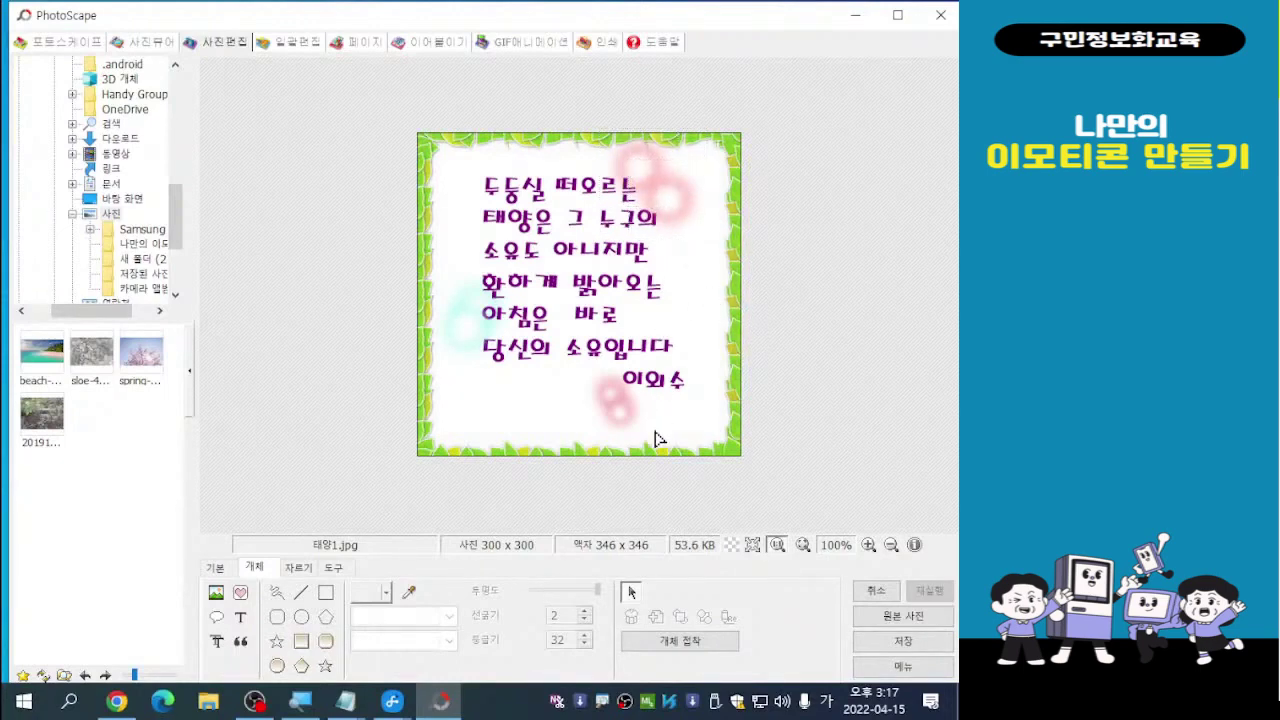
click(449, 336)
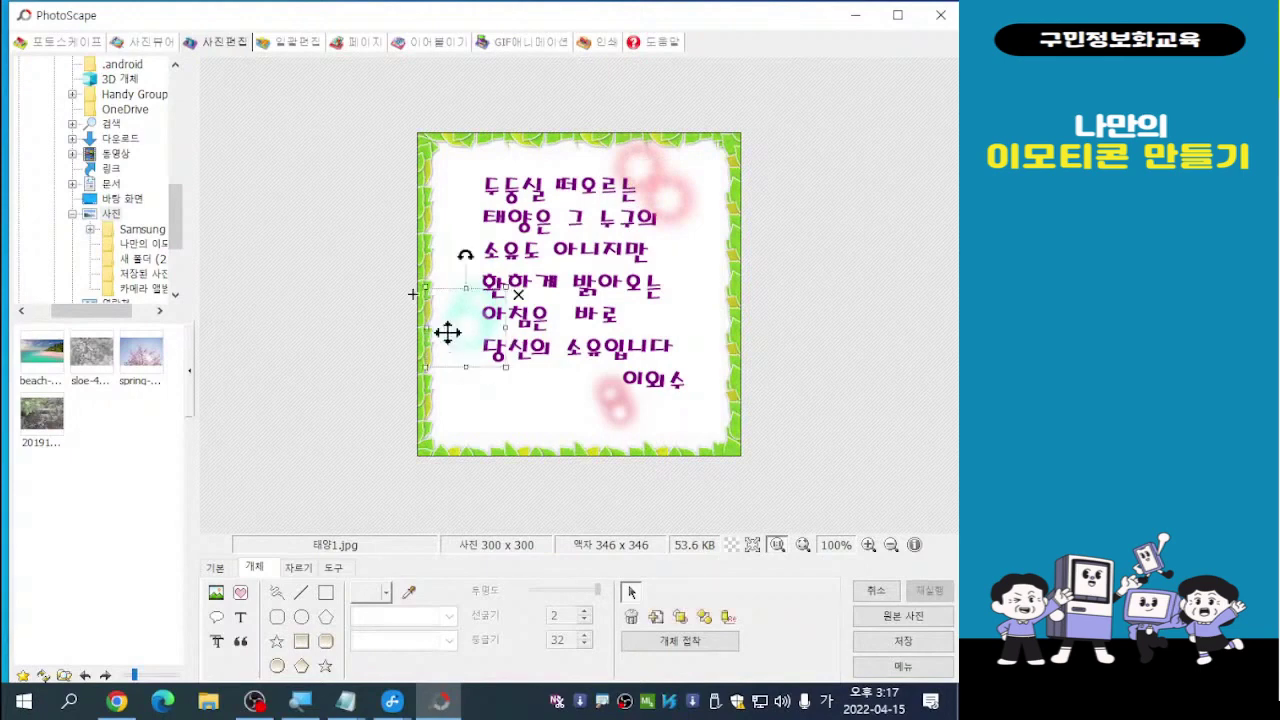
Lower the cyan sticker slightly and move the lower pink sticker onto the 당신의 소유입니다 line
mouse_move(447, 332)
mouse_down()
mouse_move(460, 369)
mouse_move(440, 260)
mouse_move(463, 380)
mouse_move(488, 379)
mouse_move(457, 303)
mouse_move(449, 354)
mouse_move(446, 341)
mouse_up()
click(605, 402)
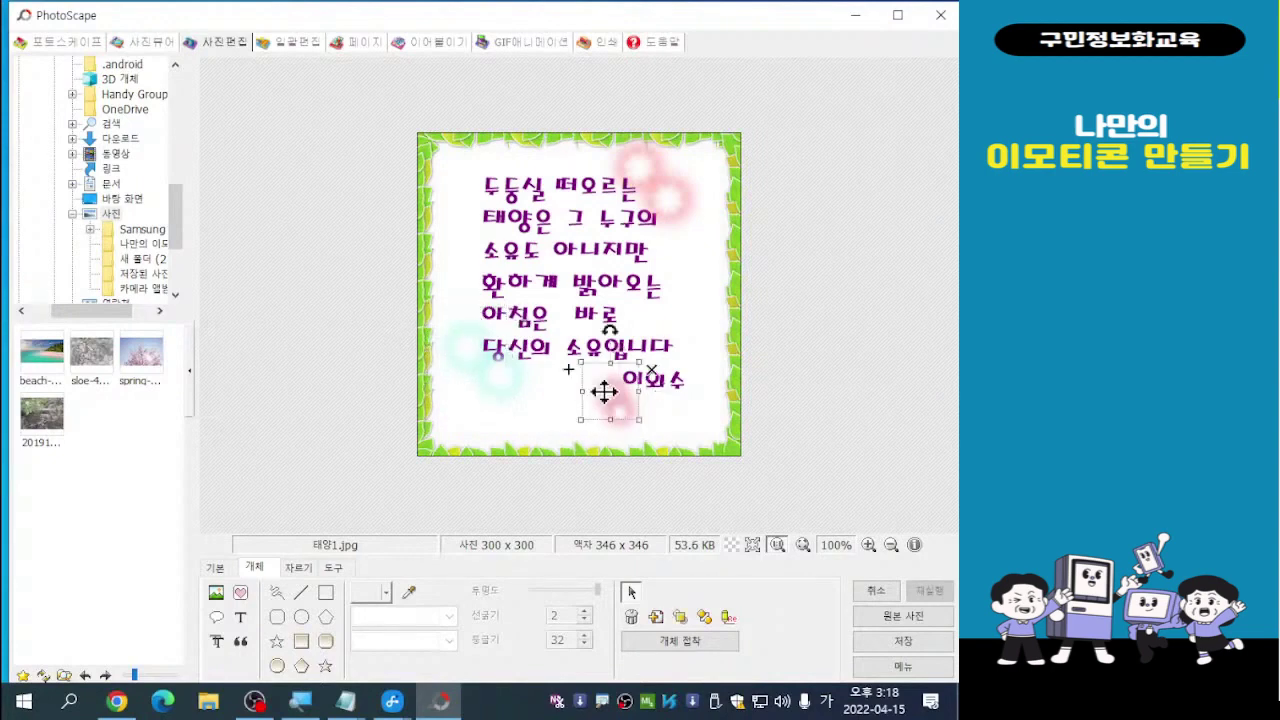
drag(602, 393, 586, 361)
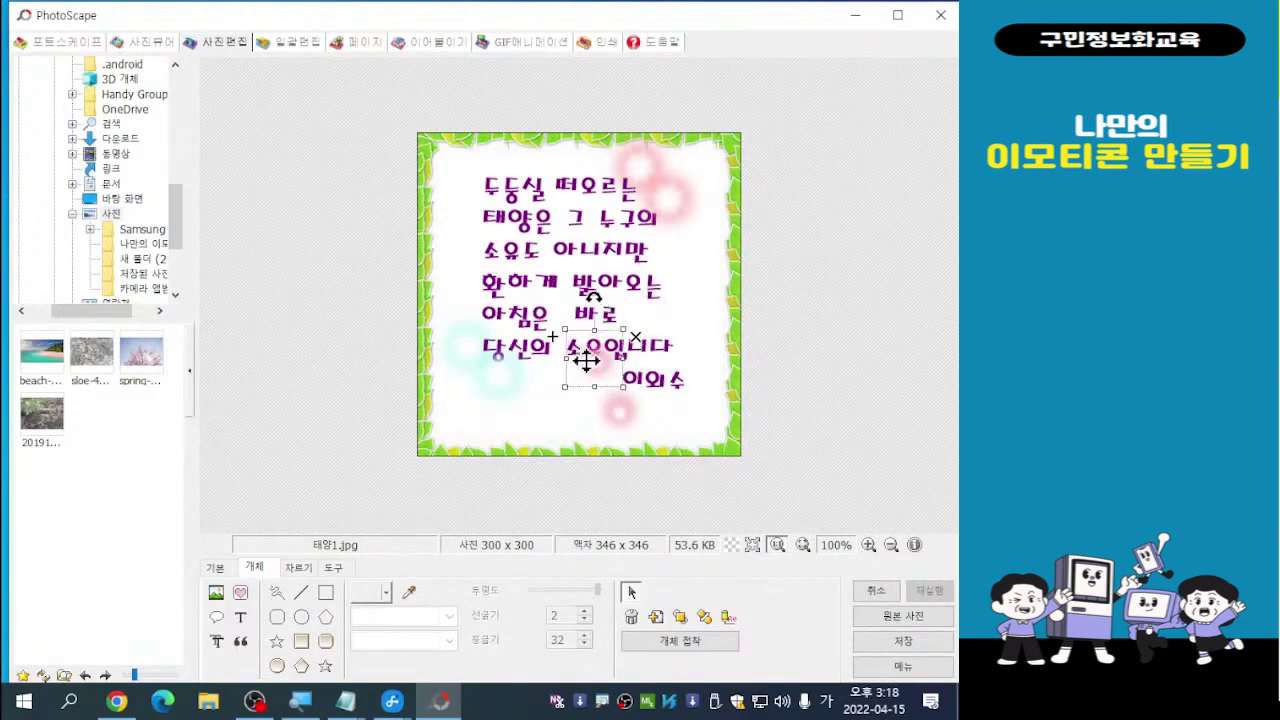
click(606, 415)
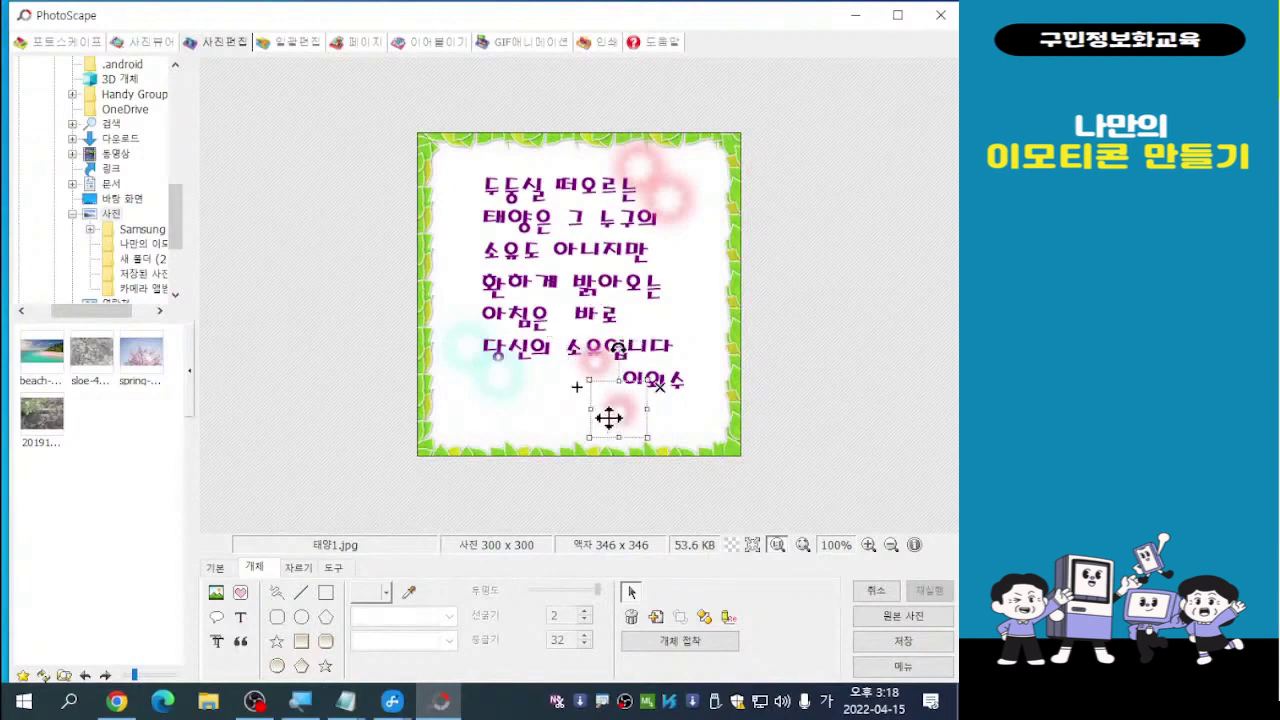
drag(609, 418, 577, 338)
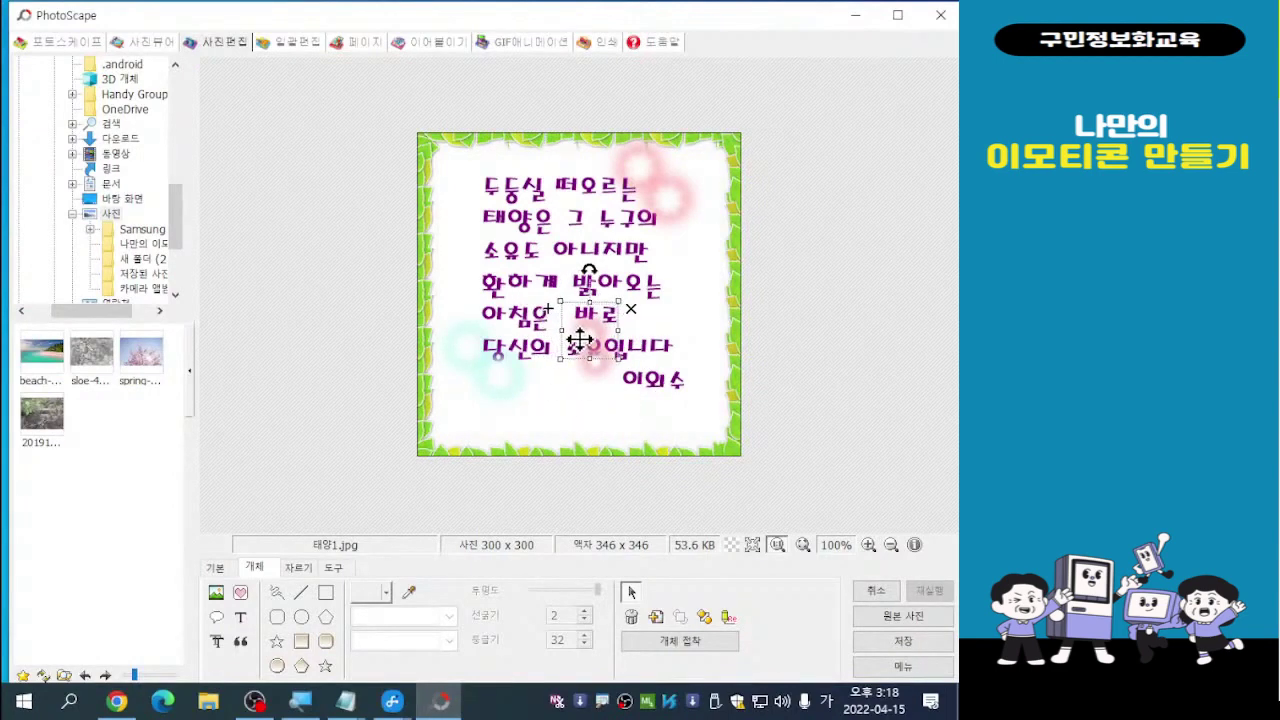
click(820, 340)
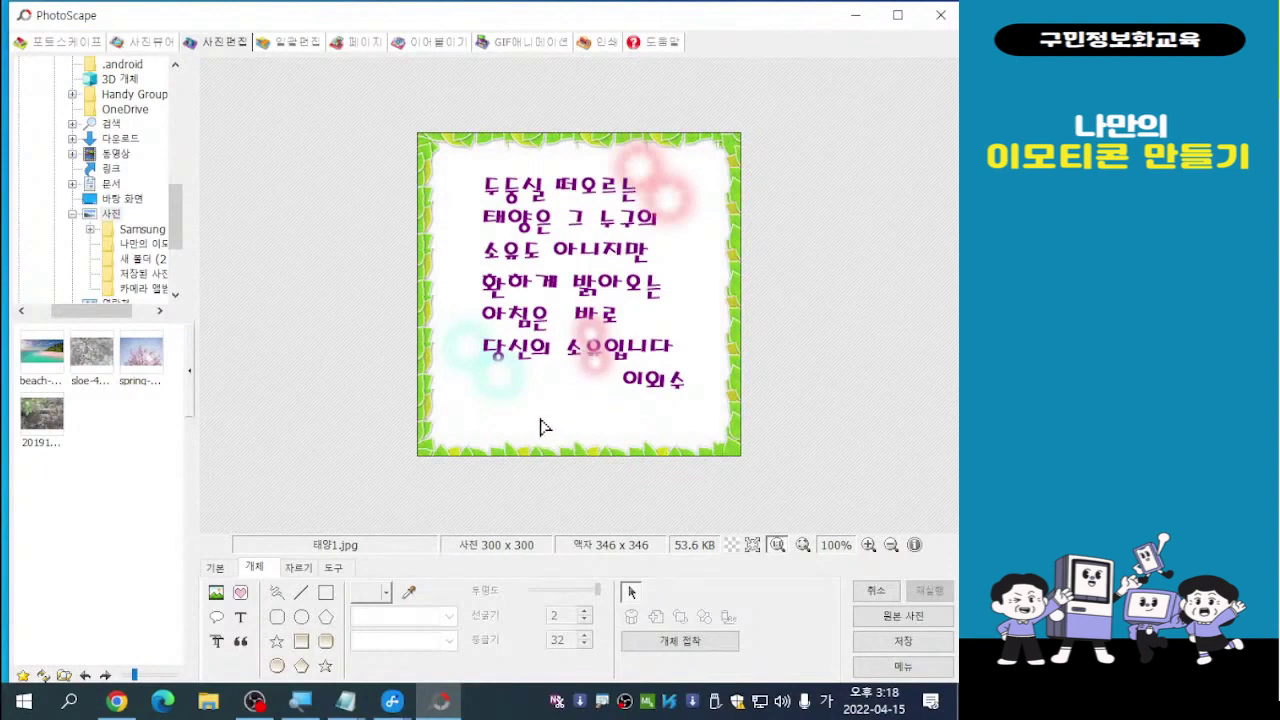
click(604, 346)
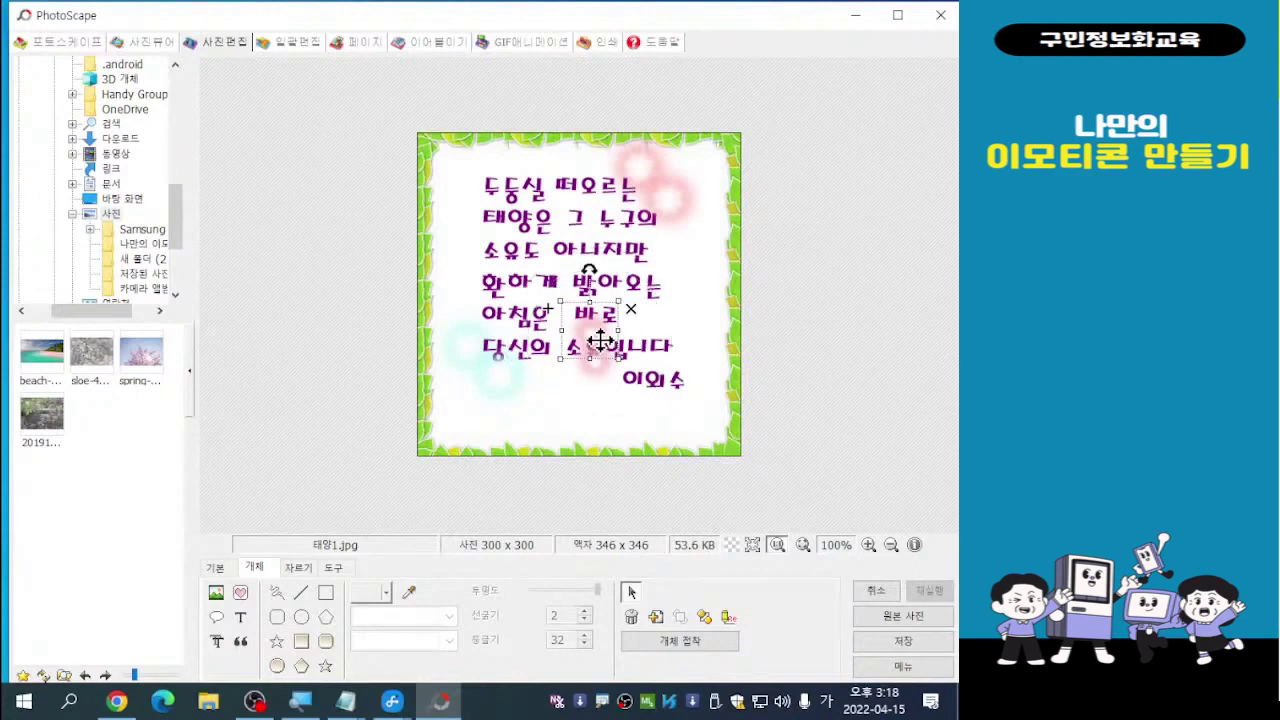
Apply 뒤로 to the pink sticker and the poem text, then nudge the text slightly
right_click(600, 341)
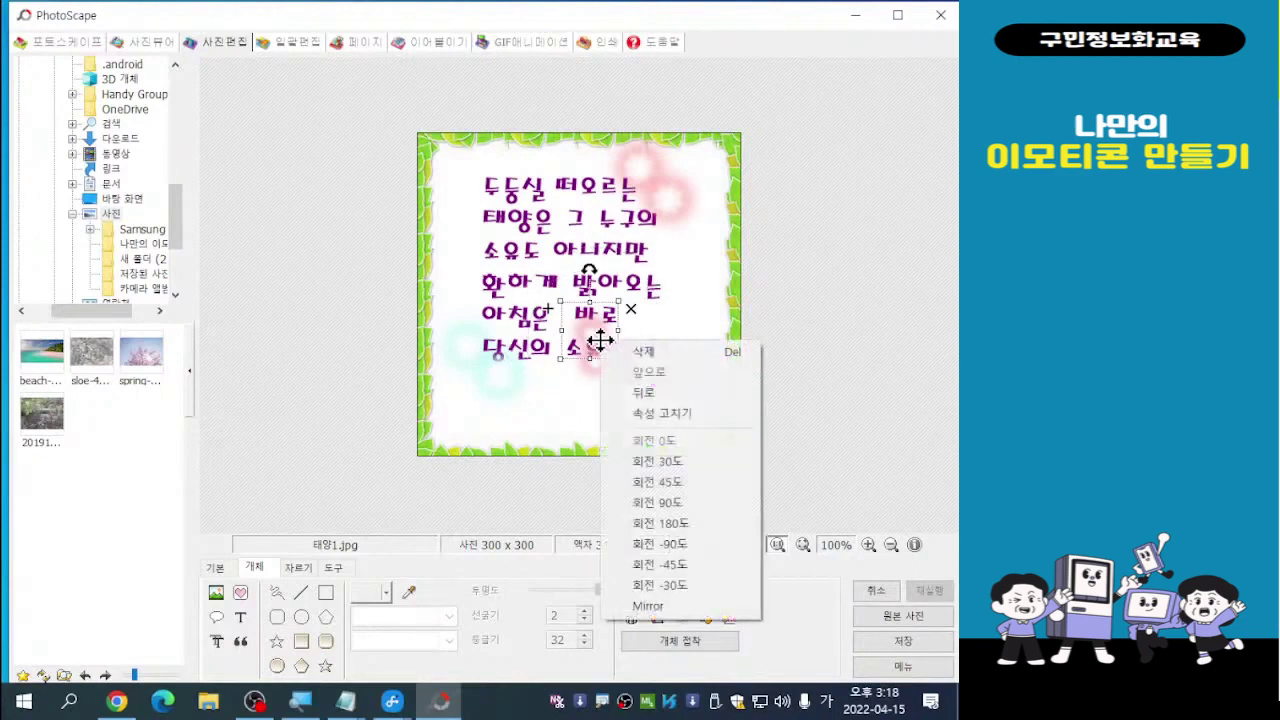
click(645, 394)
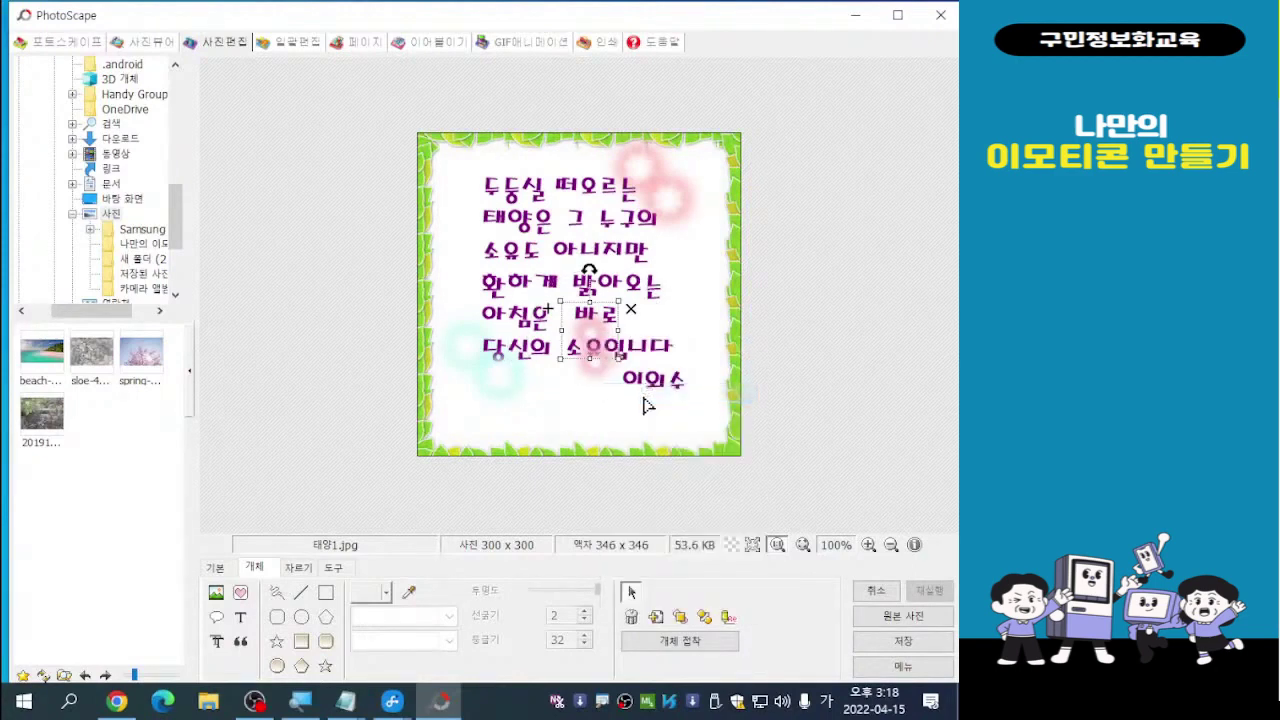
click(595, 369)
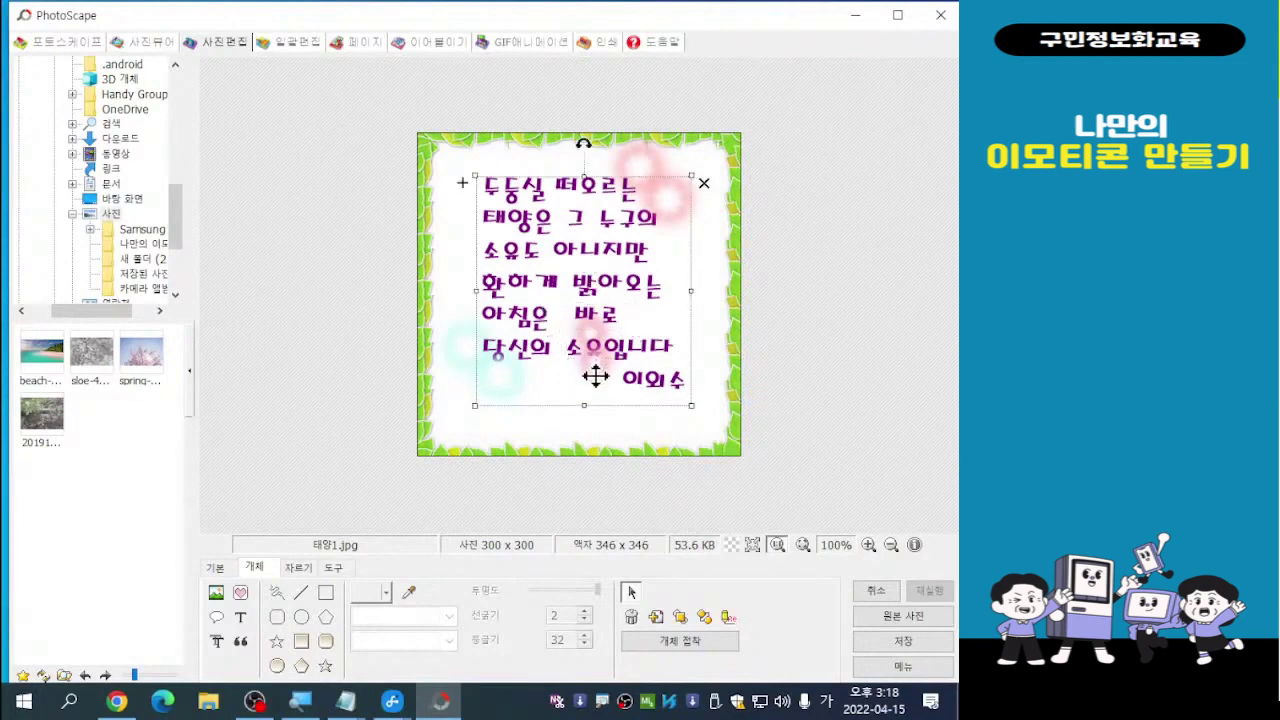
right_click(587, 369)
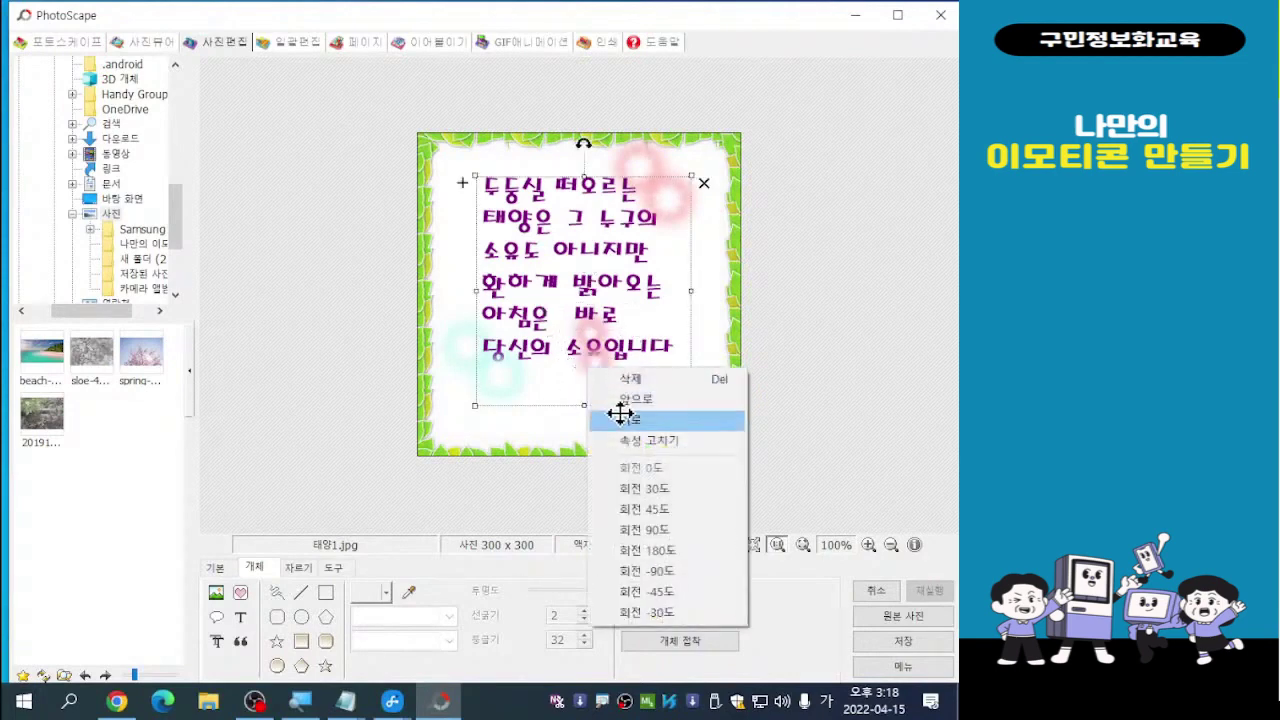
click(625, 419)
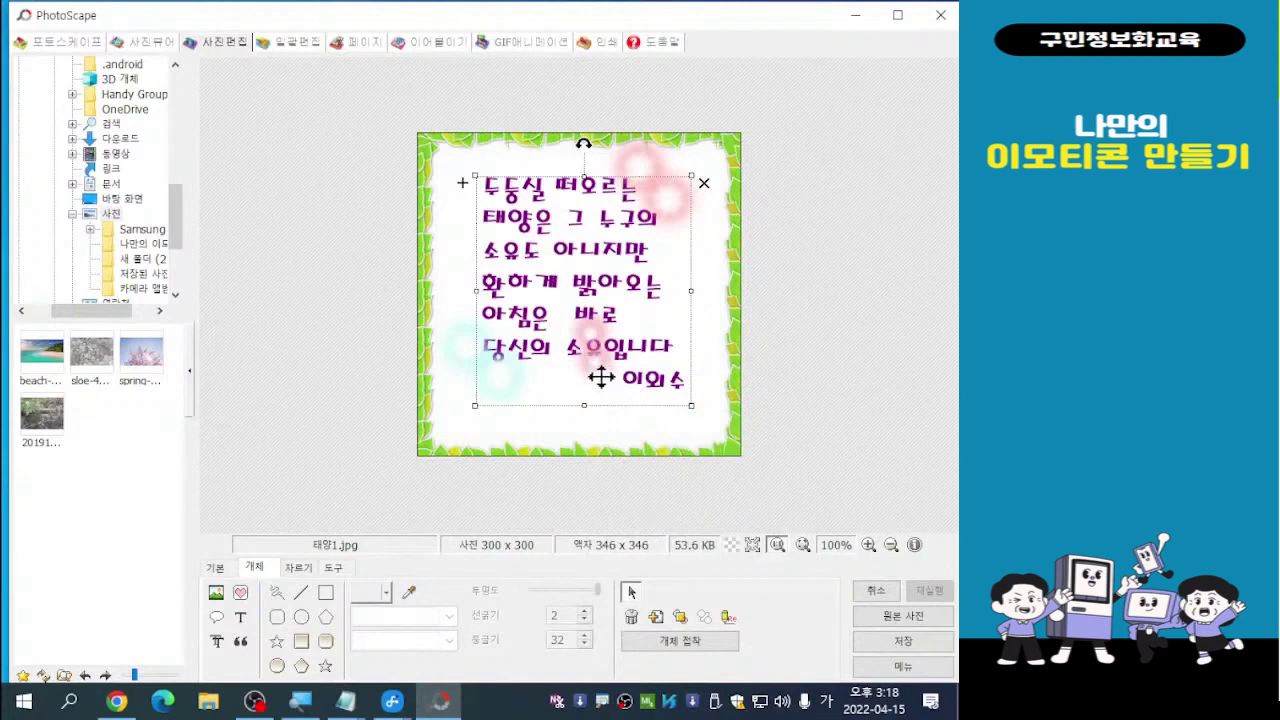
mouse_move(586, 364)
mouse_down()
mouse_move(583, 375)
mouse_move(594, 362)
mouse_up()
click(727, 323)
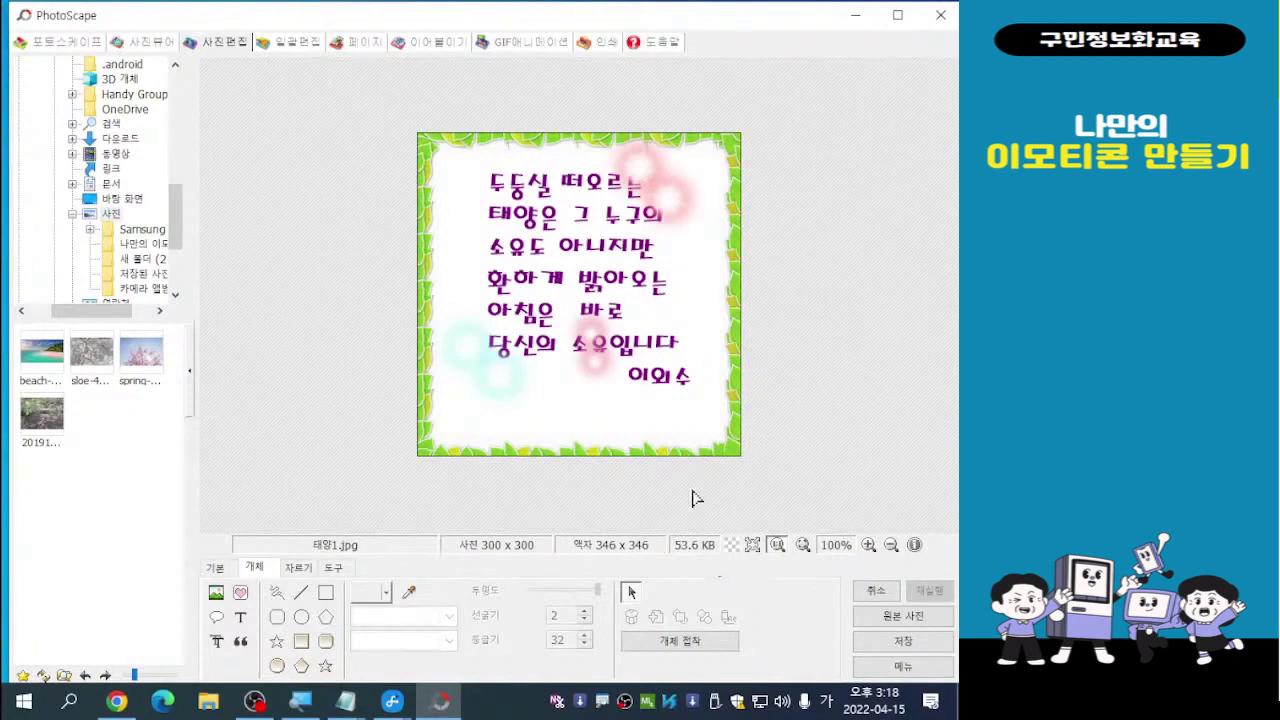
Choose 다른 이름으로 저장 and accept enlarging the image in the 사진 확대 prompt
click(895, 642)
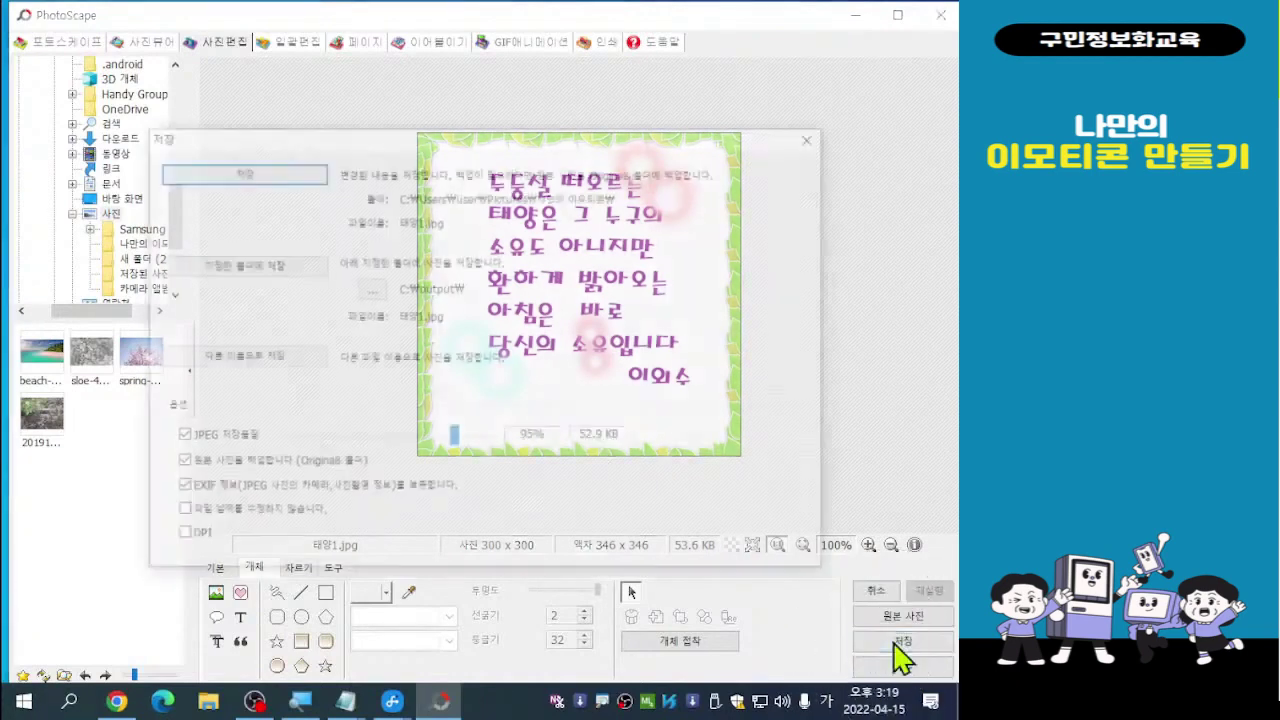
click(258, 374)
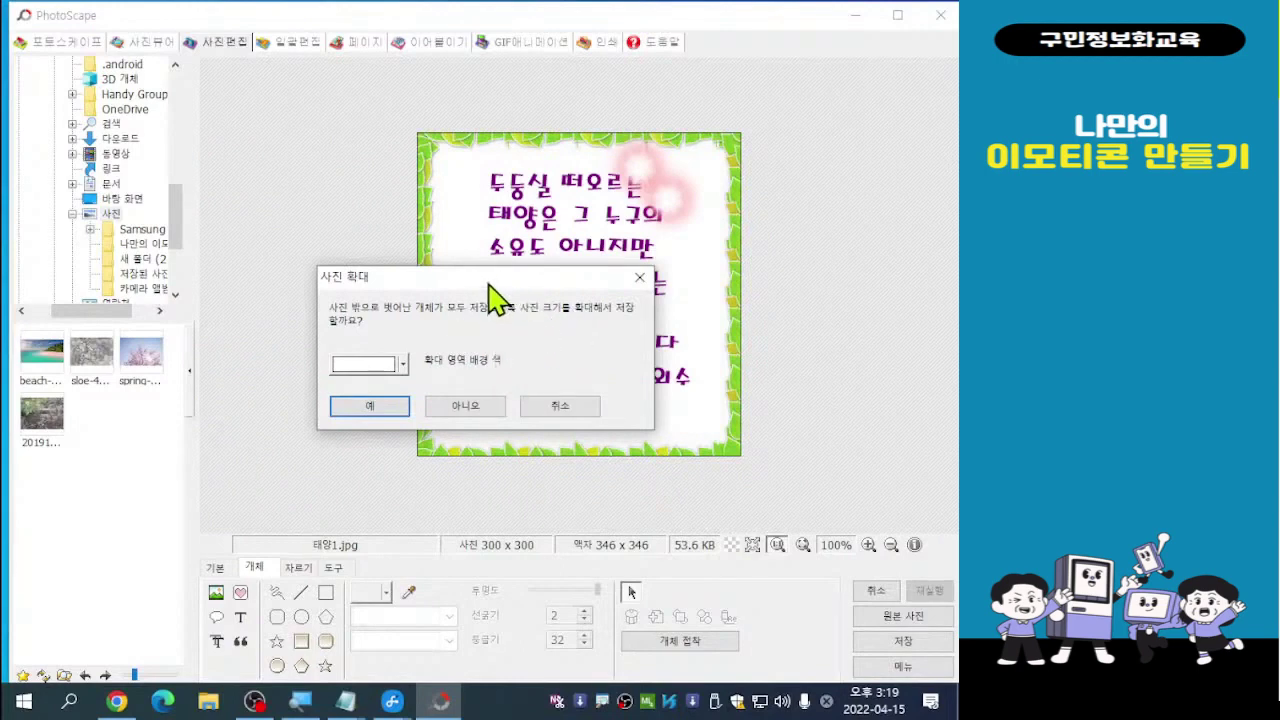
drag(490, 285, 453, 286)
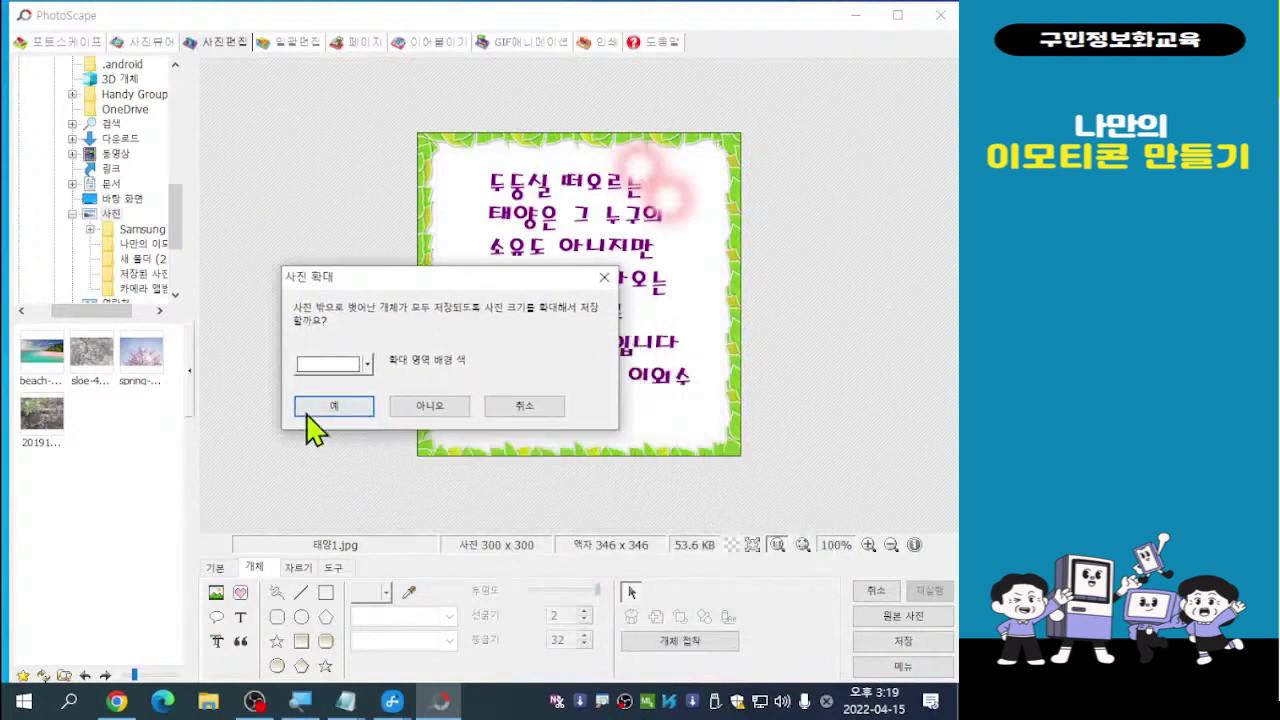
click(336, 407)
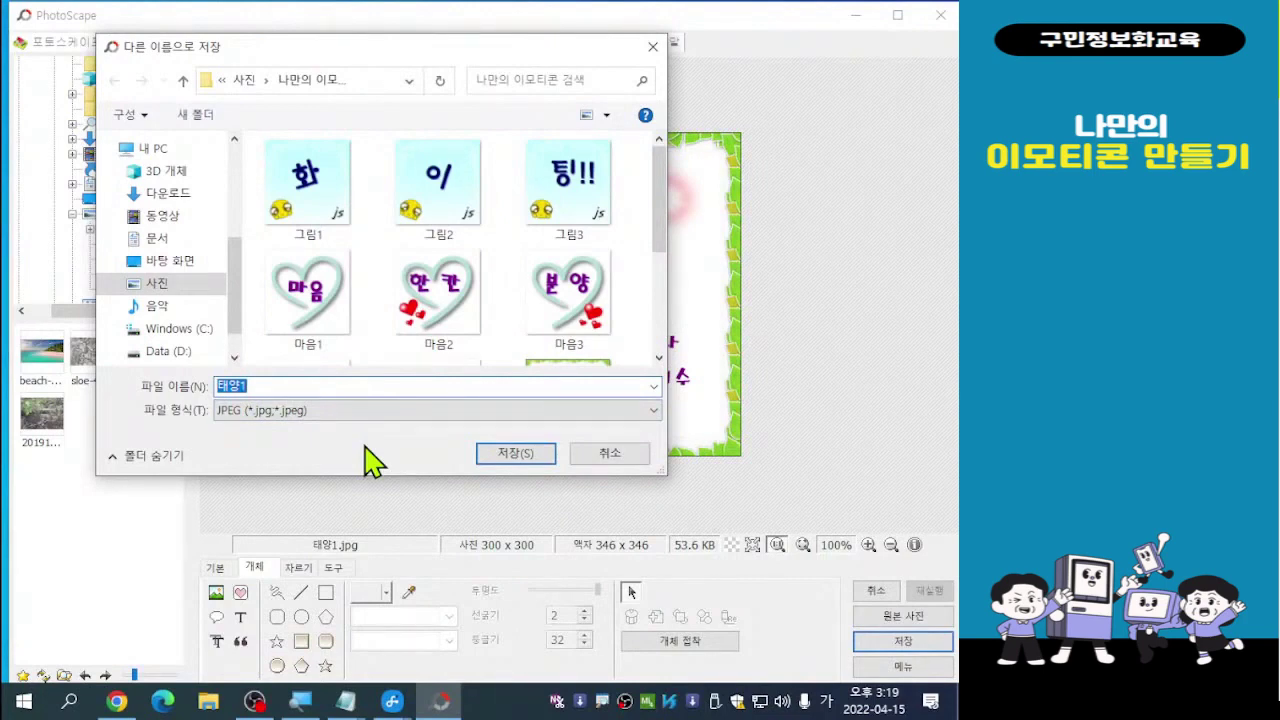
Save the card as 태양2.jpg, then move a pink glow beside the first poem line
click(265, 384)
key(BackSpace)
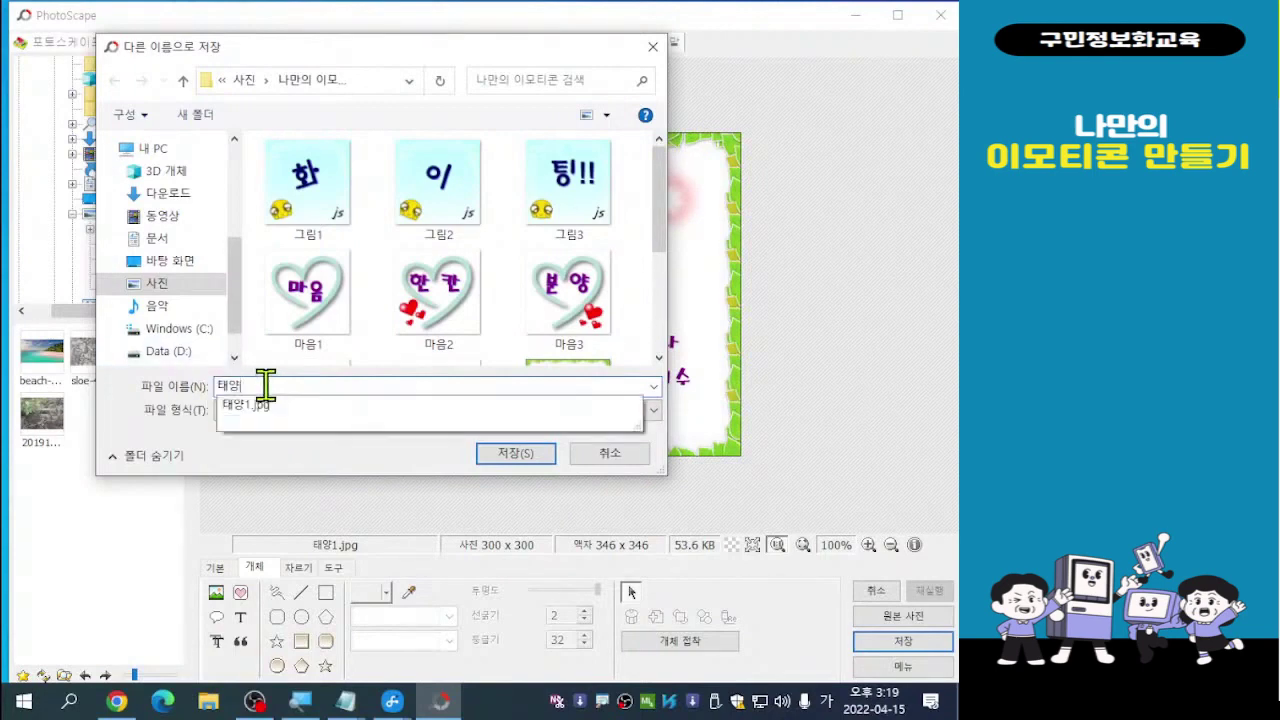
text(2)
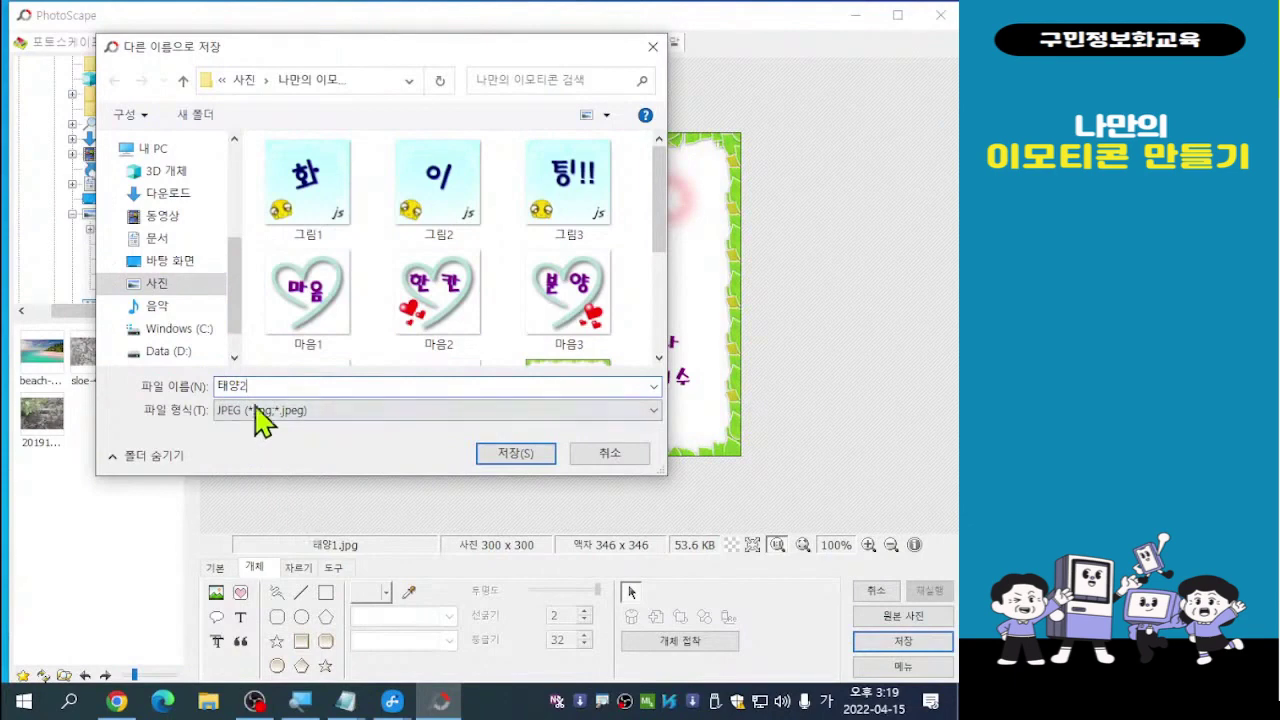
click(518, 458)
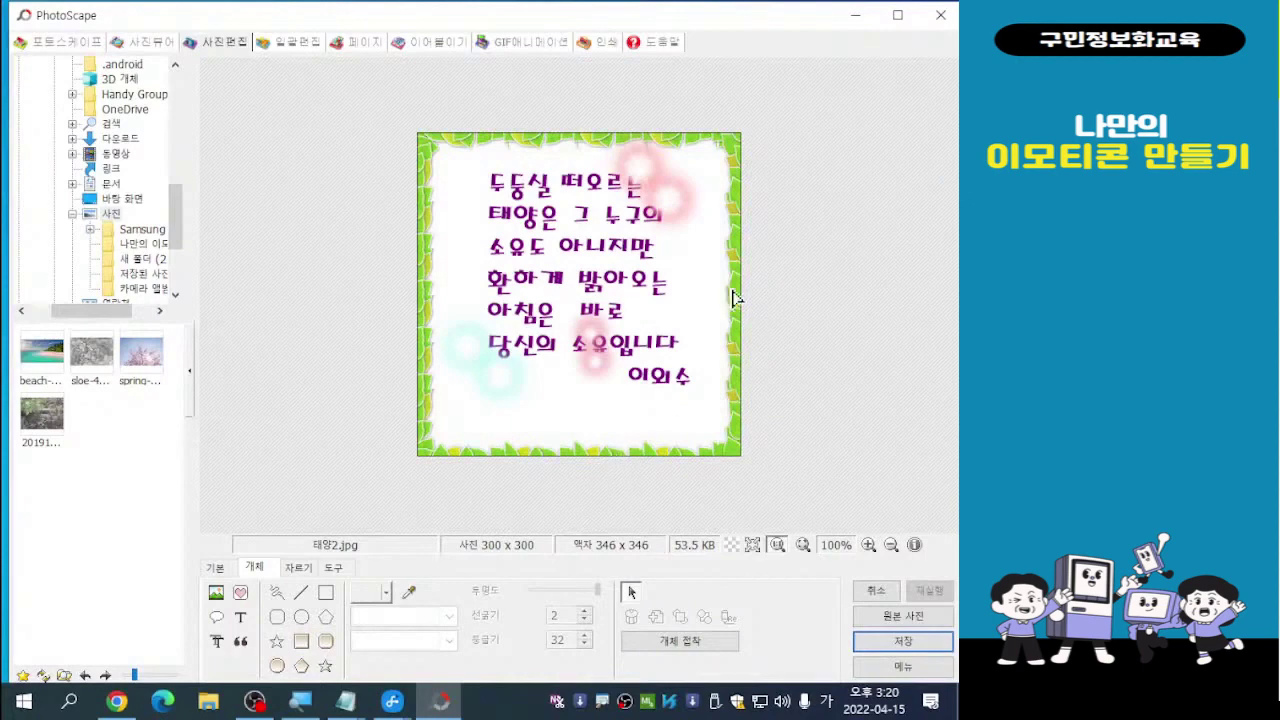
click(625, 153)
drag(625, 153, 545, 147)
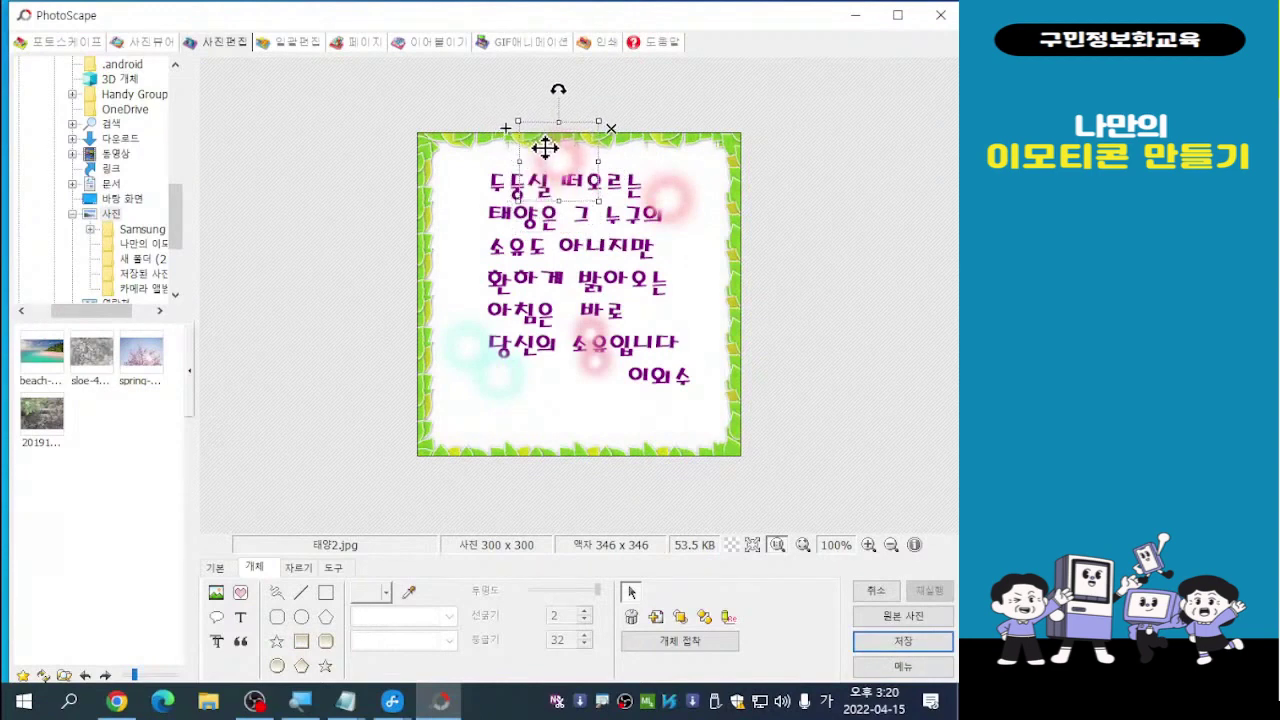
Nudge the poem text block a few pixels left and down
click(670, 184)
drag(670, 184, 664, 184)
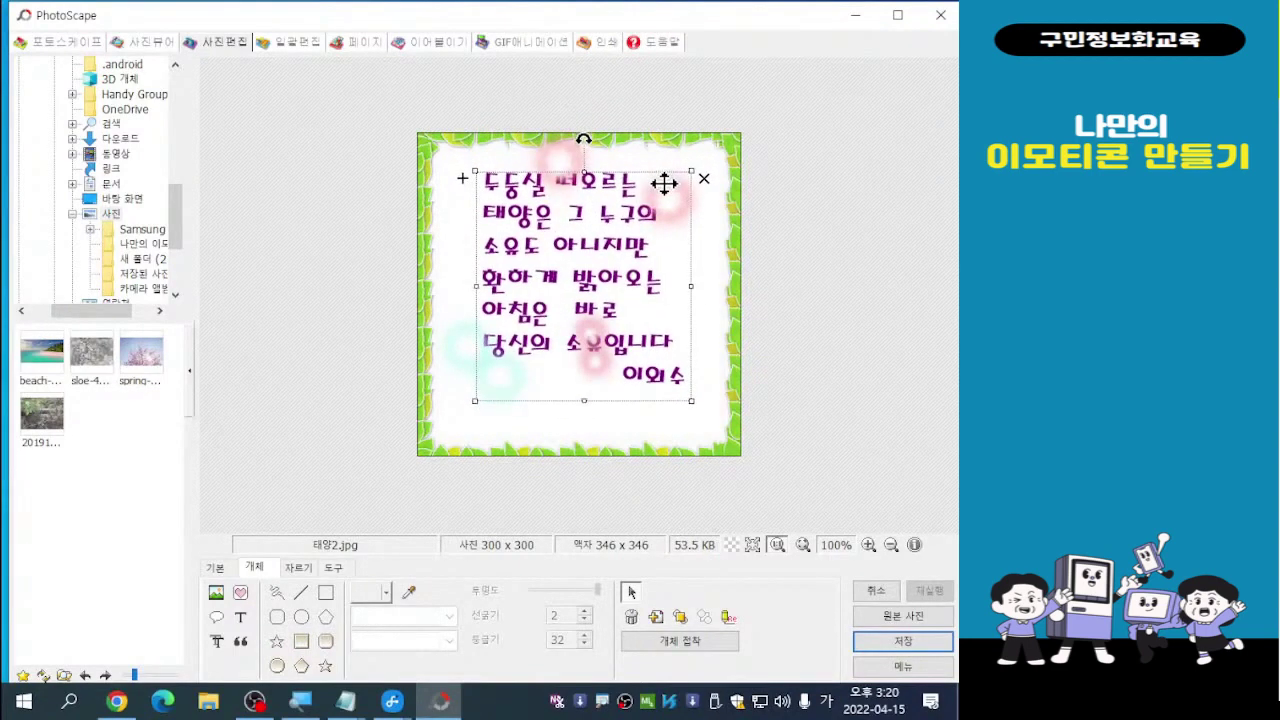
click(673, 200)
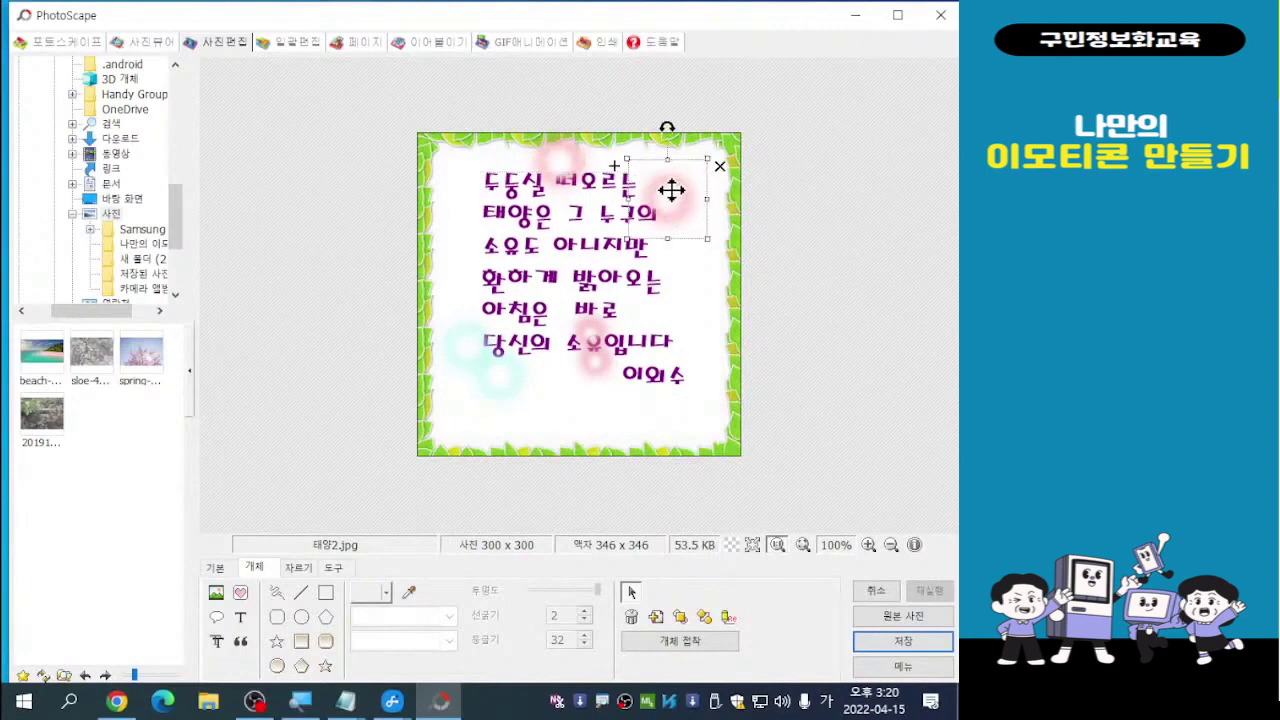
click(587, 259)
drag(587, 259, 589, 264)
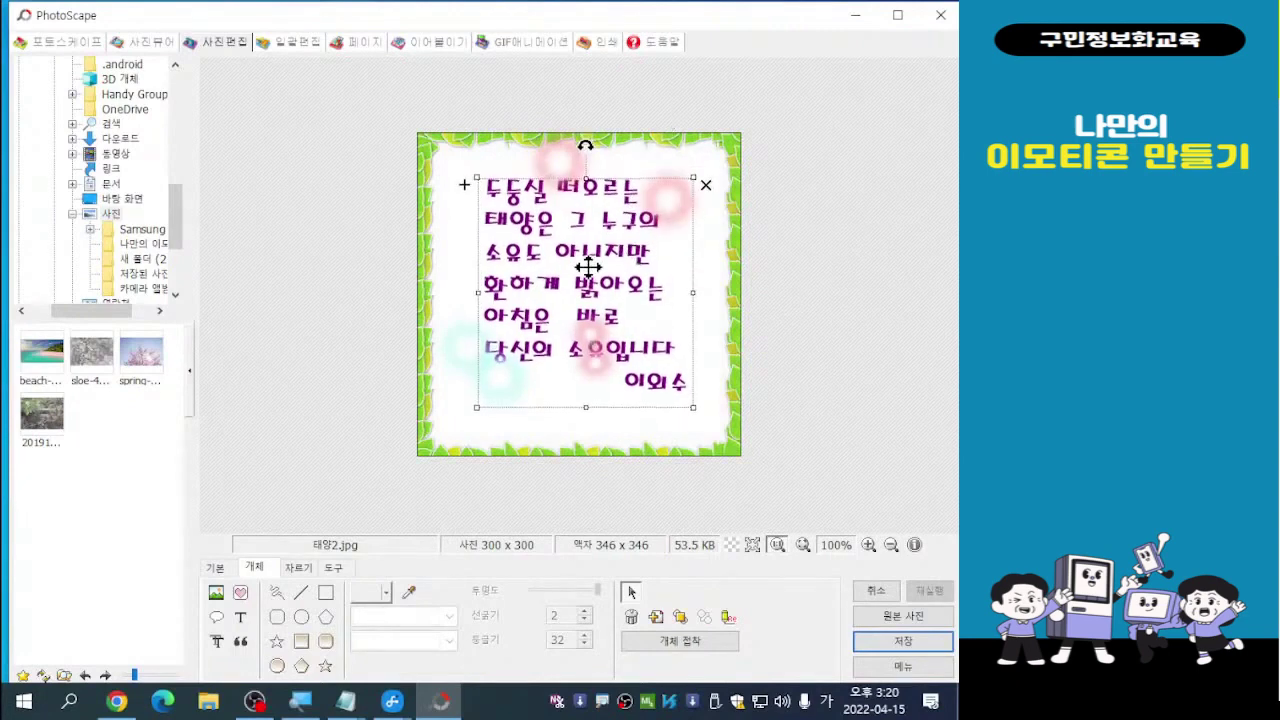
Move the upper pink glow onto the top border above 떠오르는
click(681, 190)
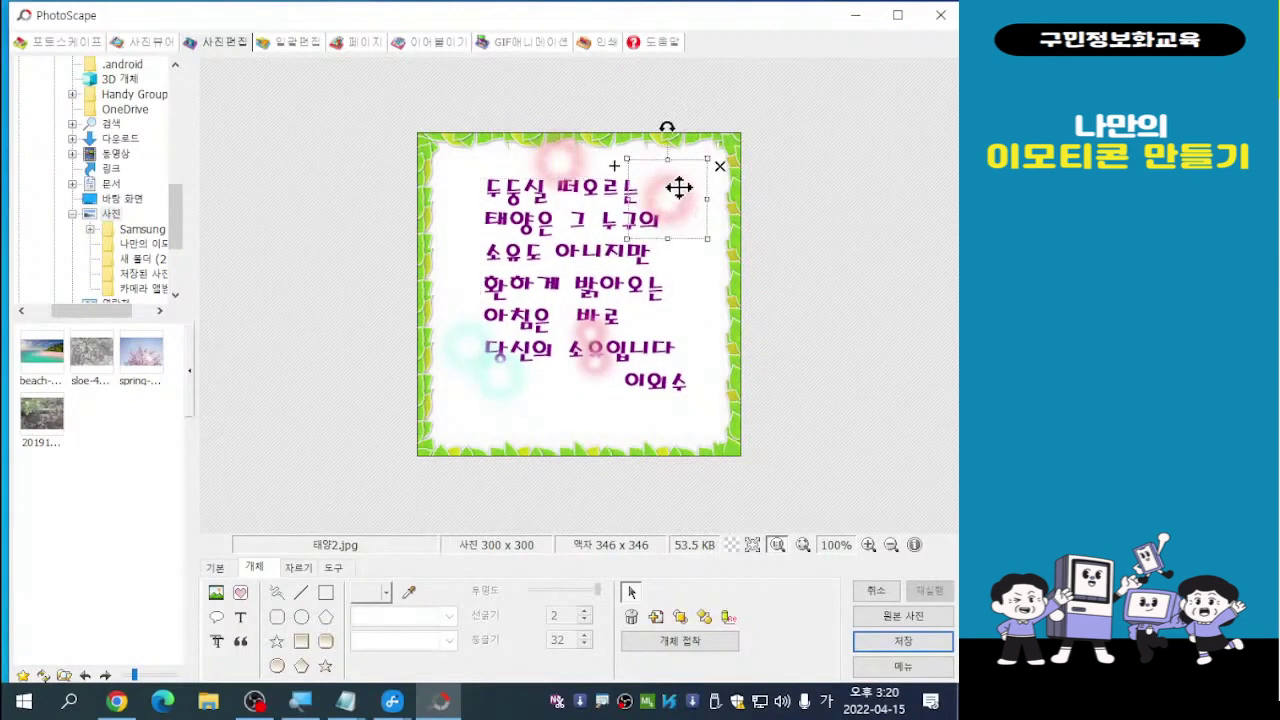
drag(681, 187, 550, 148)
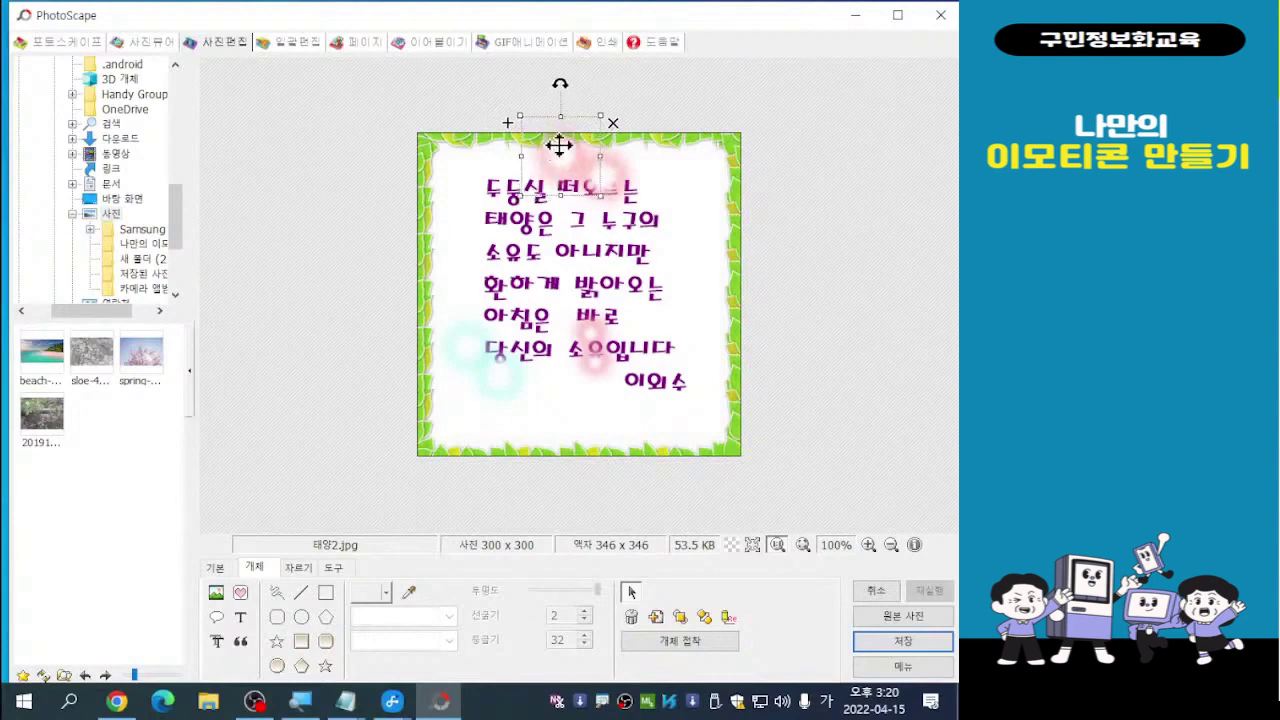
click(686, 184)
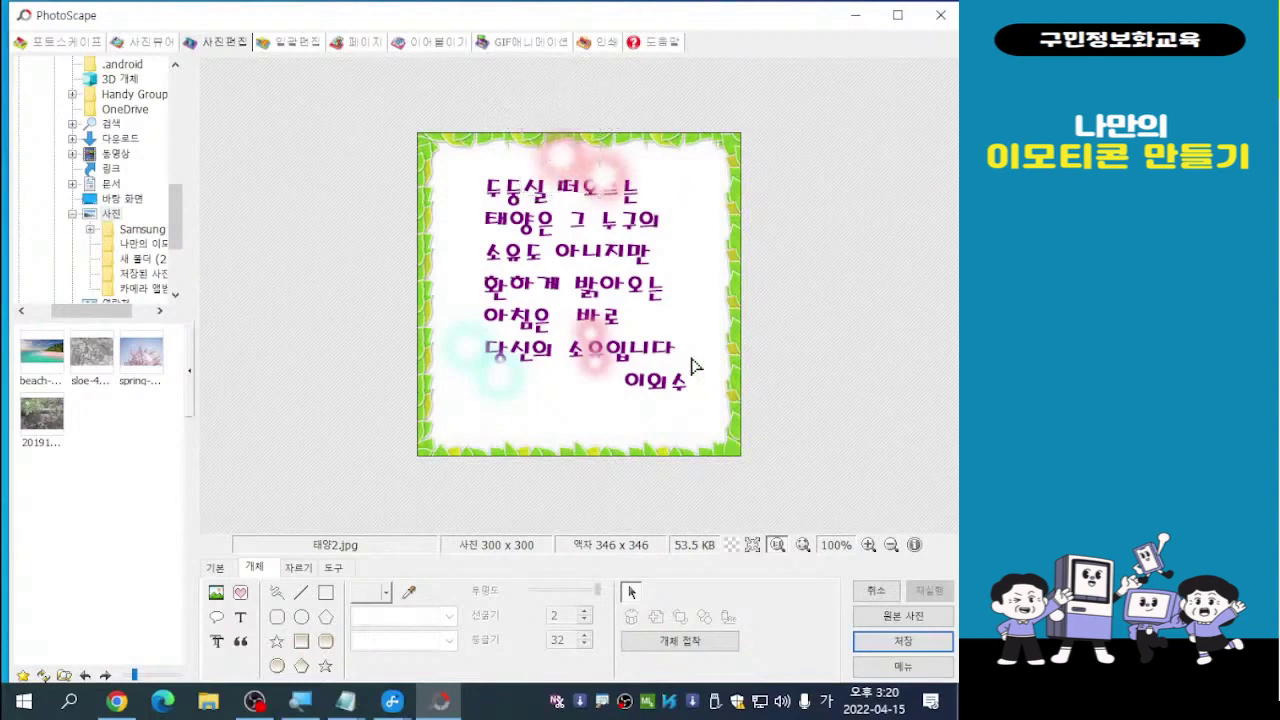
click(620, 174)
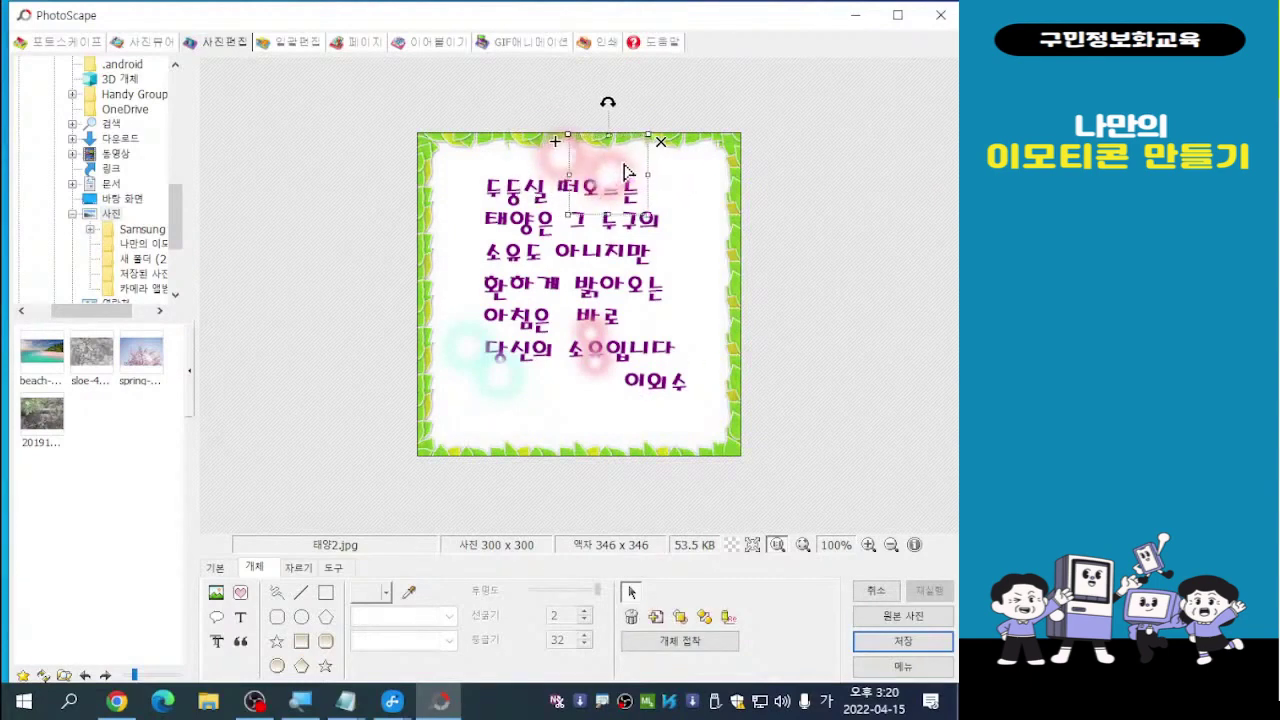
drag(626, 170, 628, 166)
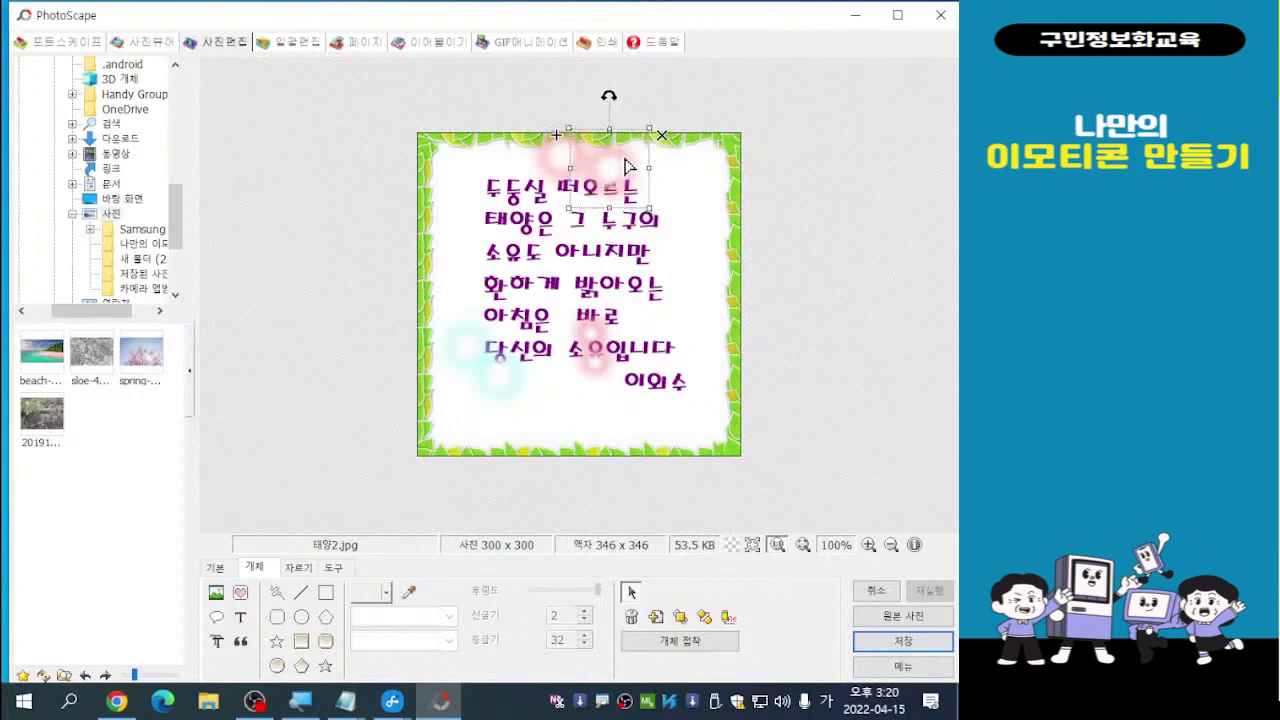
click(688, 205)
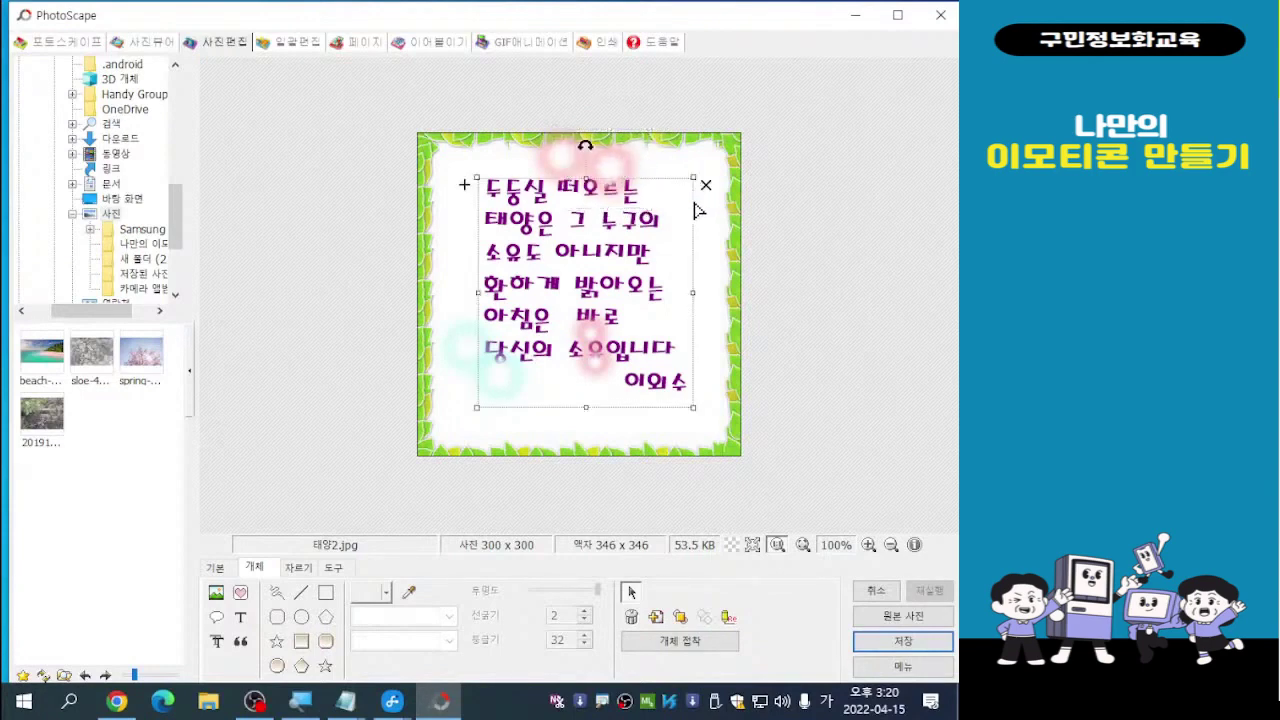
click(720, 300)
Move both cyan glows up beside the left of the third and fourth poem lines
click(470, 366)
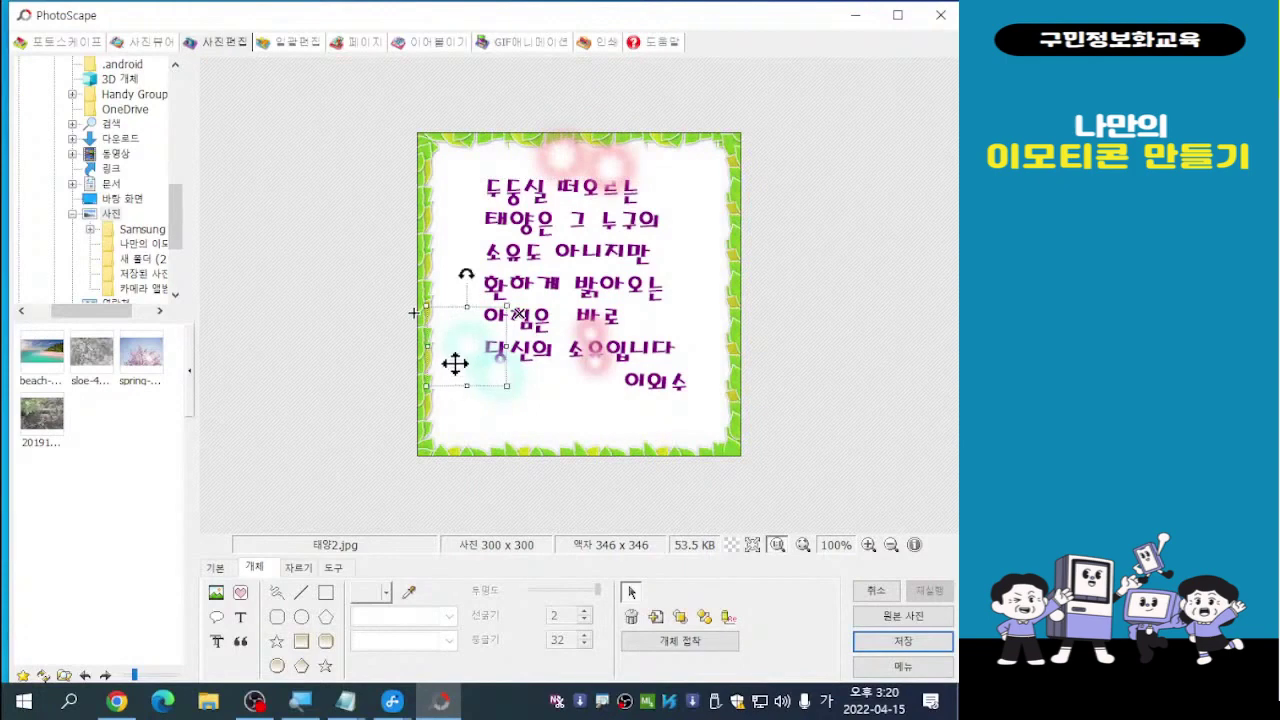
drag(448, 358, 461, 317)
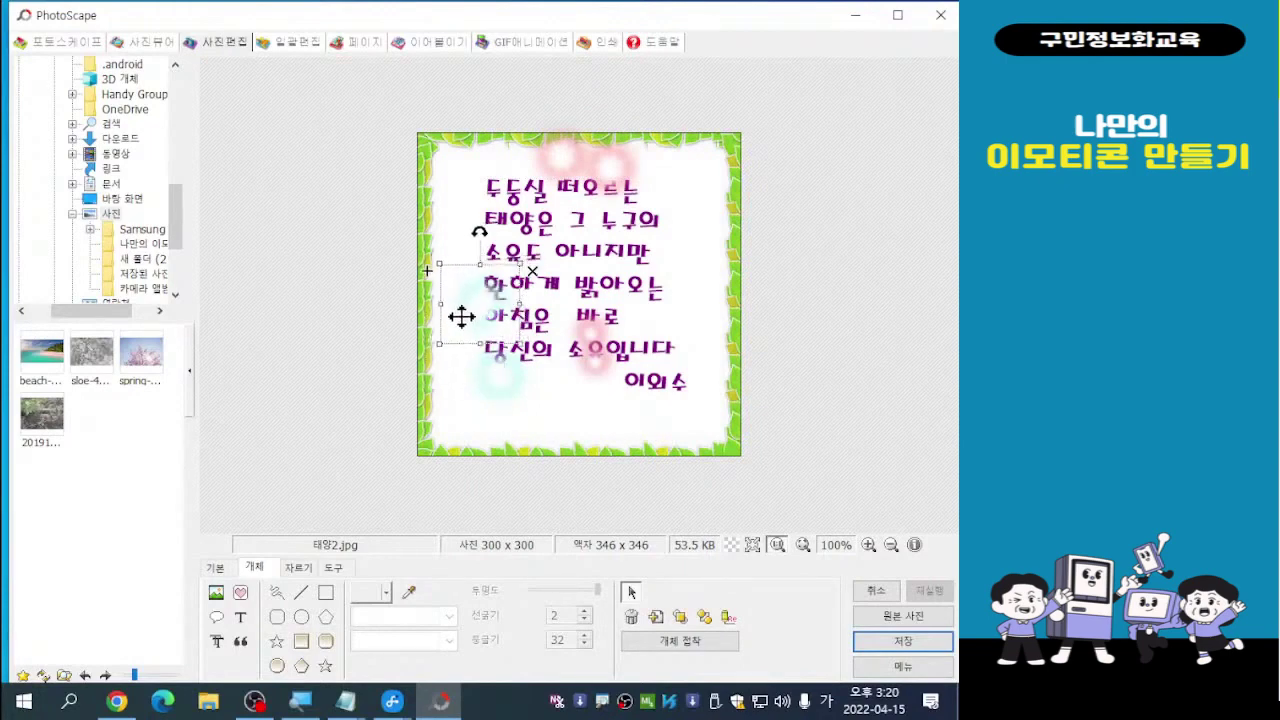
click(486, 386)
click(480, 391)
click(473, 390)
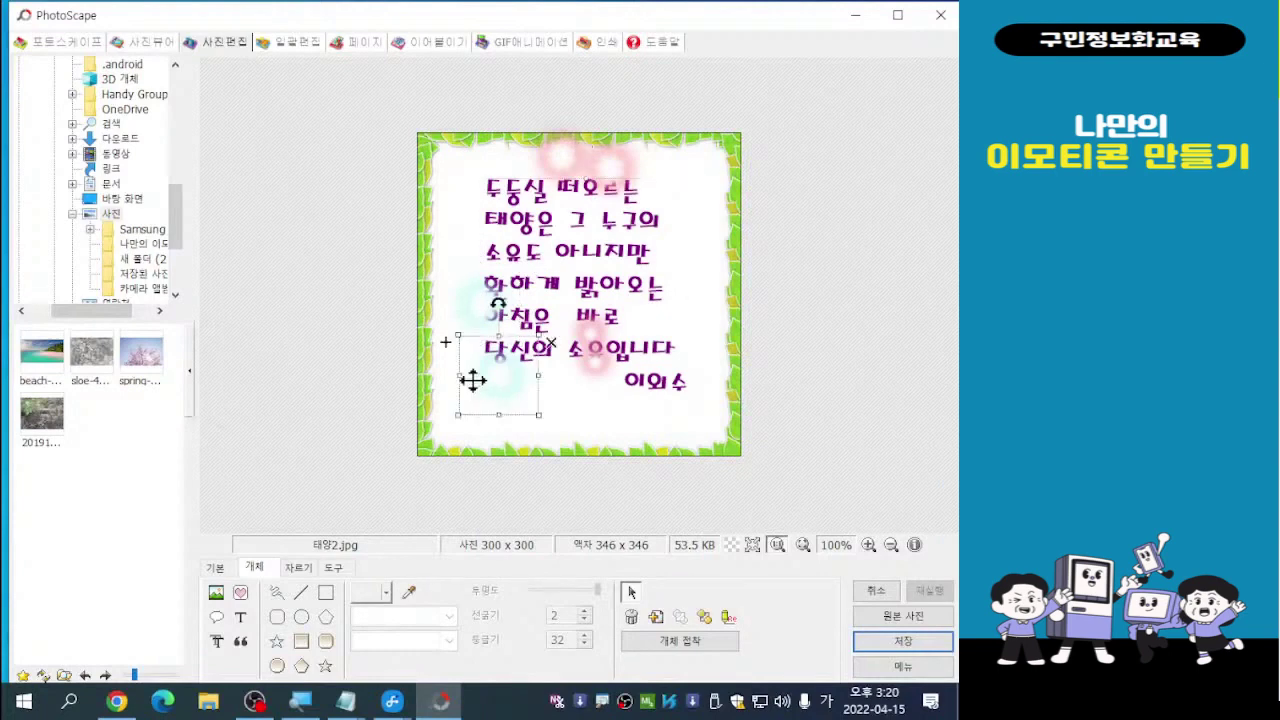
drag(480, 377, 440, 280)
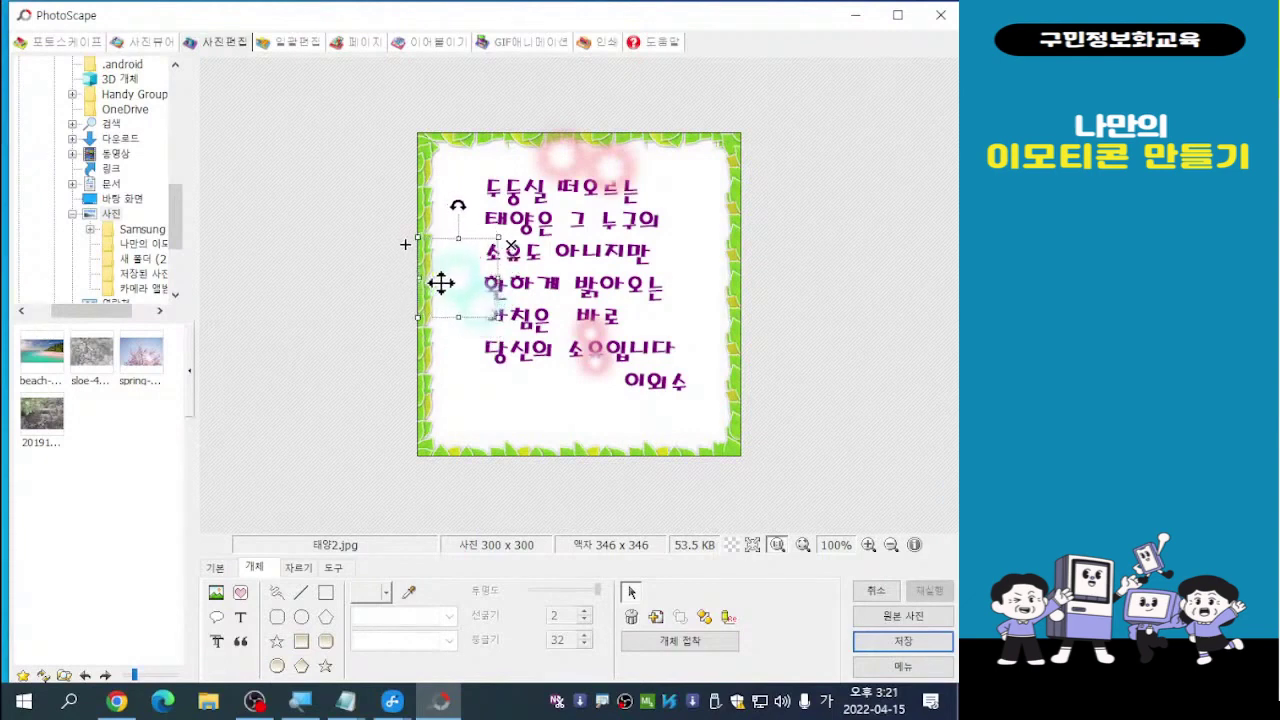
Move the pink glows right, placing the small one beside 바로 on the fifth line
click(595, 373)
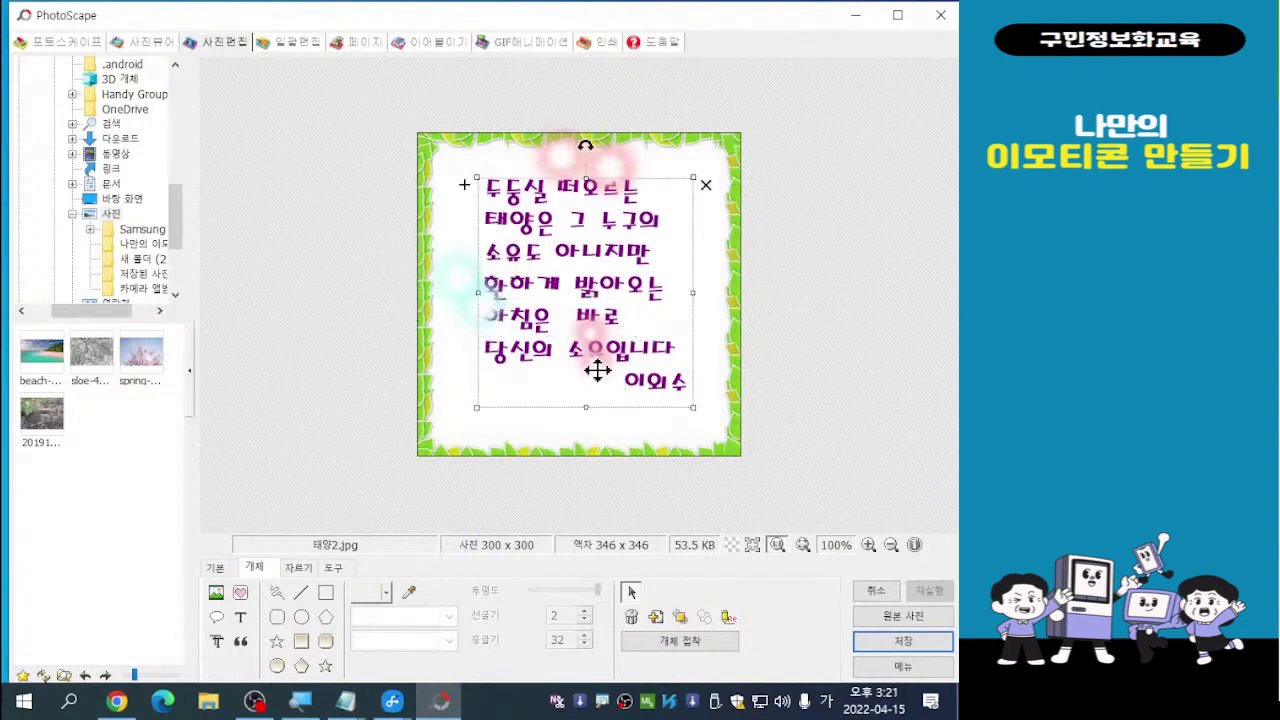
drag(595, 372, 675, 369)
click(595, 336)
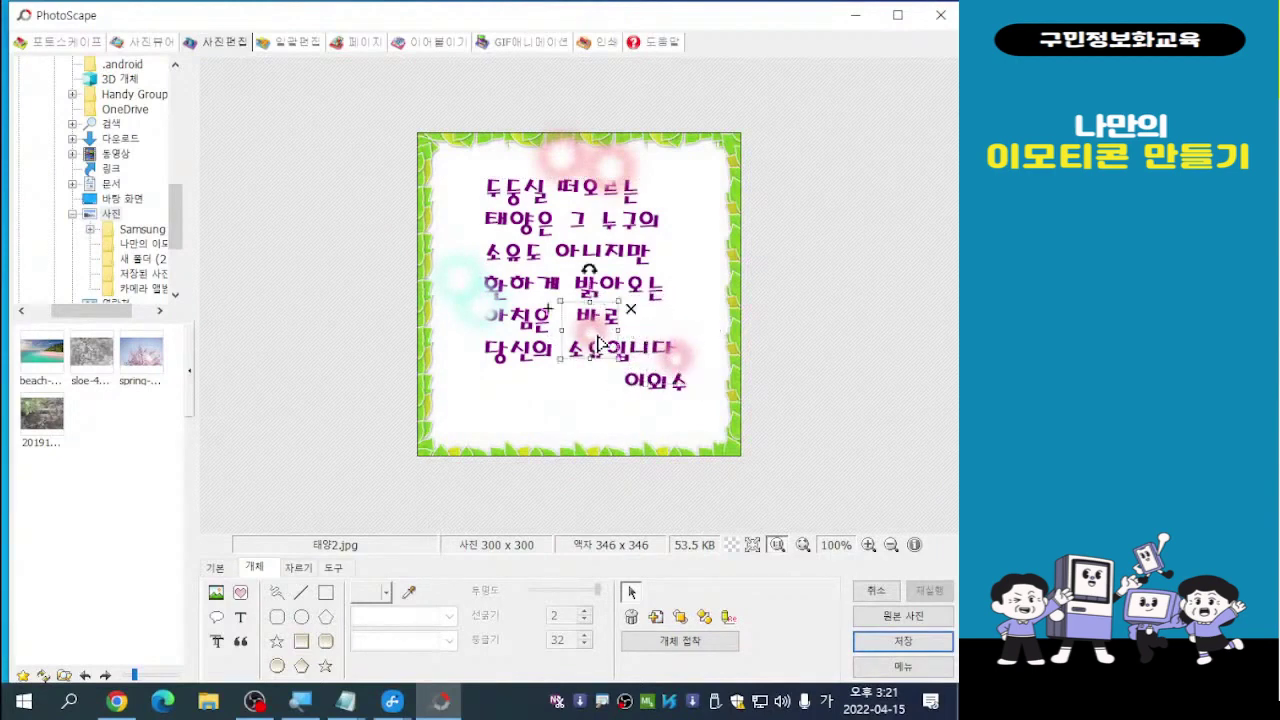
drag(596, 330, 700, 374)
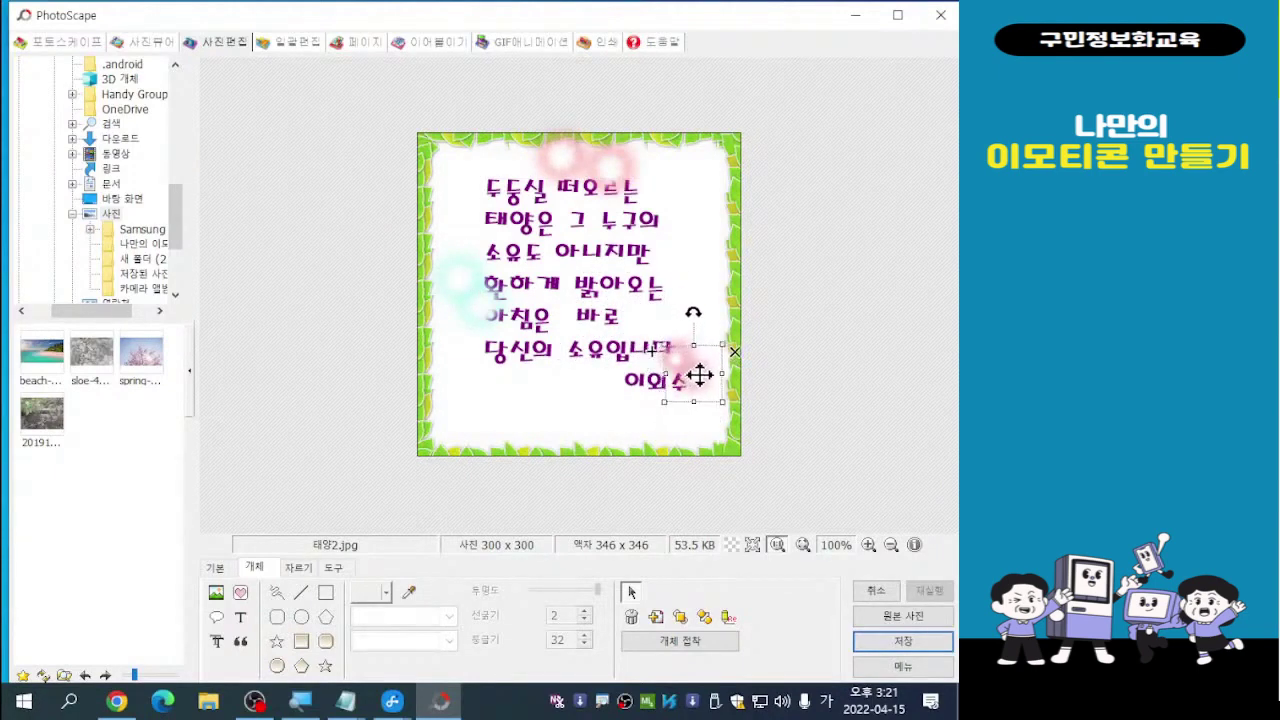
click(680, 352)
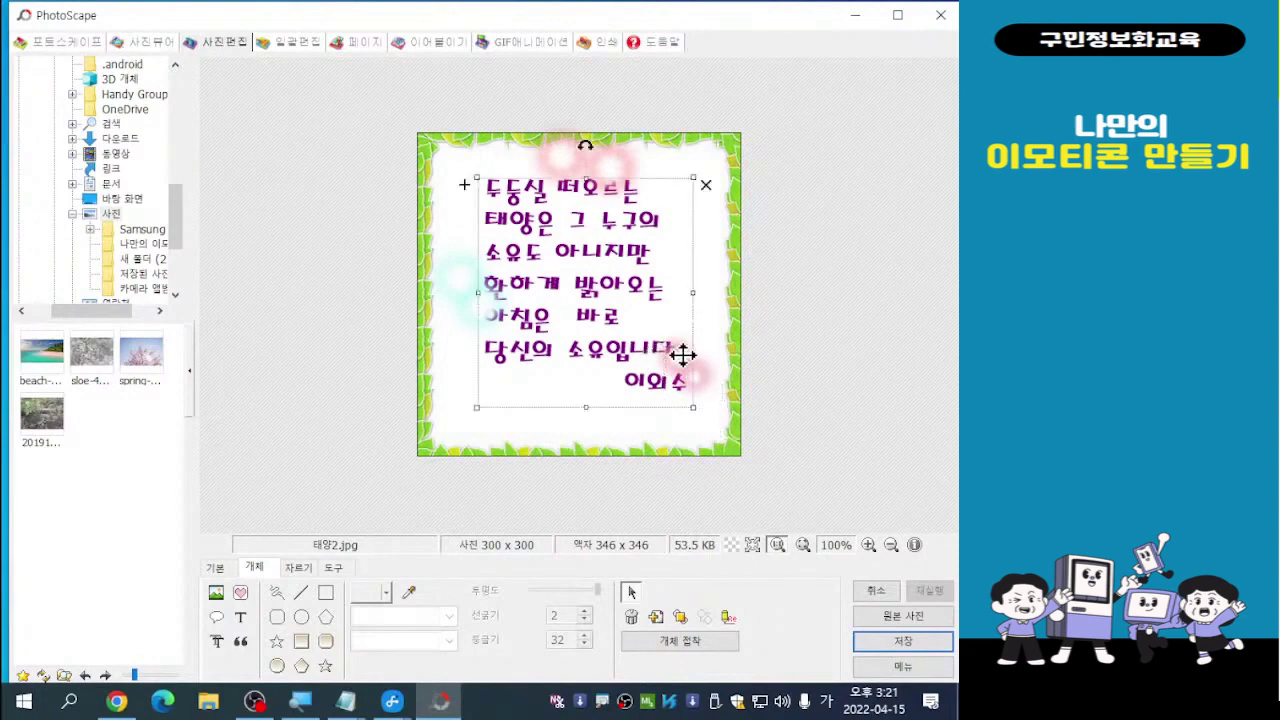
mouse_move(680, 352)
mouse_down()
mouse_move(677, 324)
mouse_move(700, 383)
mouse_move(690, 334)
mouse_move(658, 320)
mouse_up()
Choose 다른 이름으로 저장 and accept enlarging the image so all objects are kept
click(703, 363)
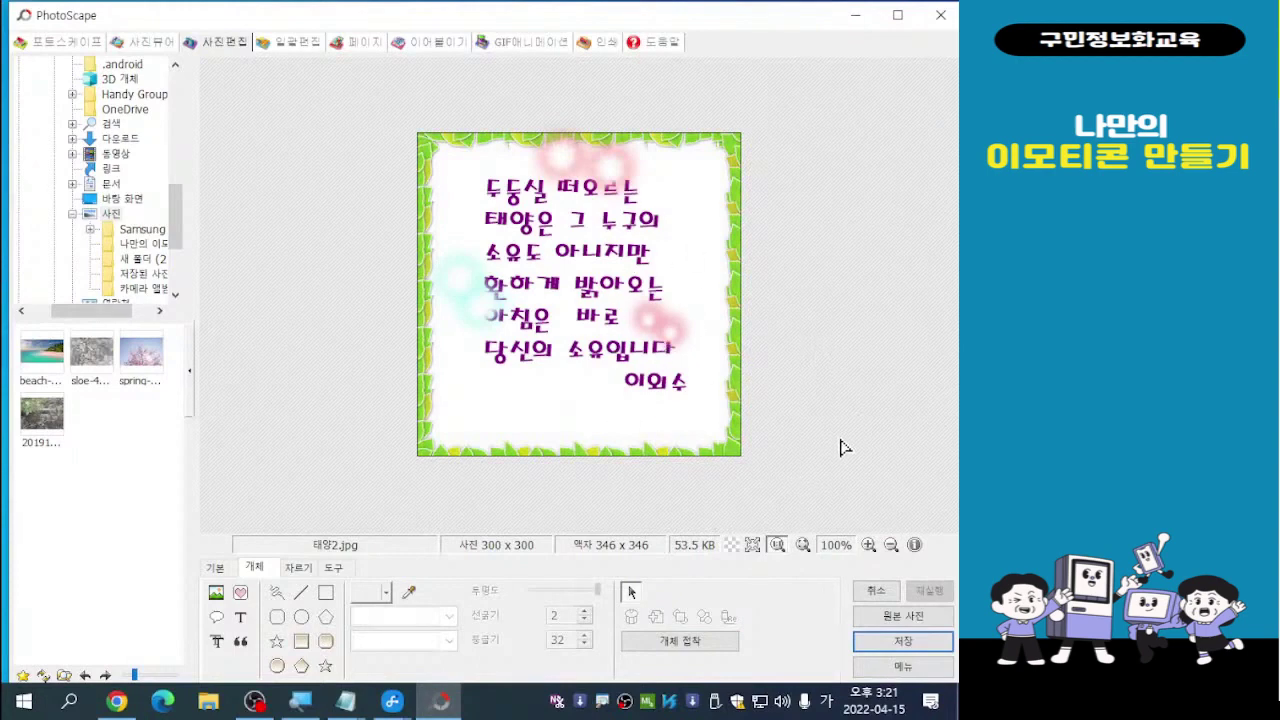
click(903, 648)
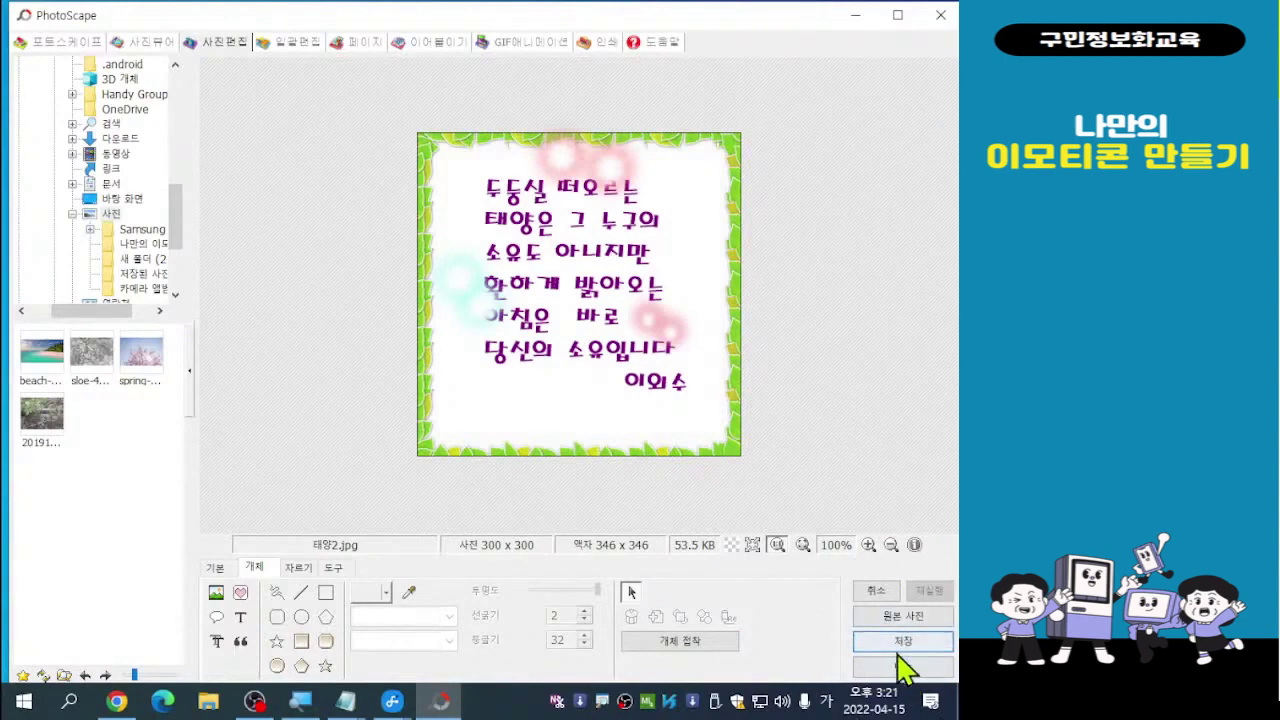
click(901, 645)
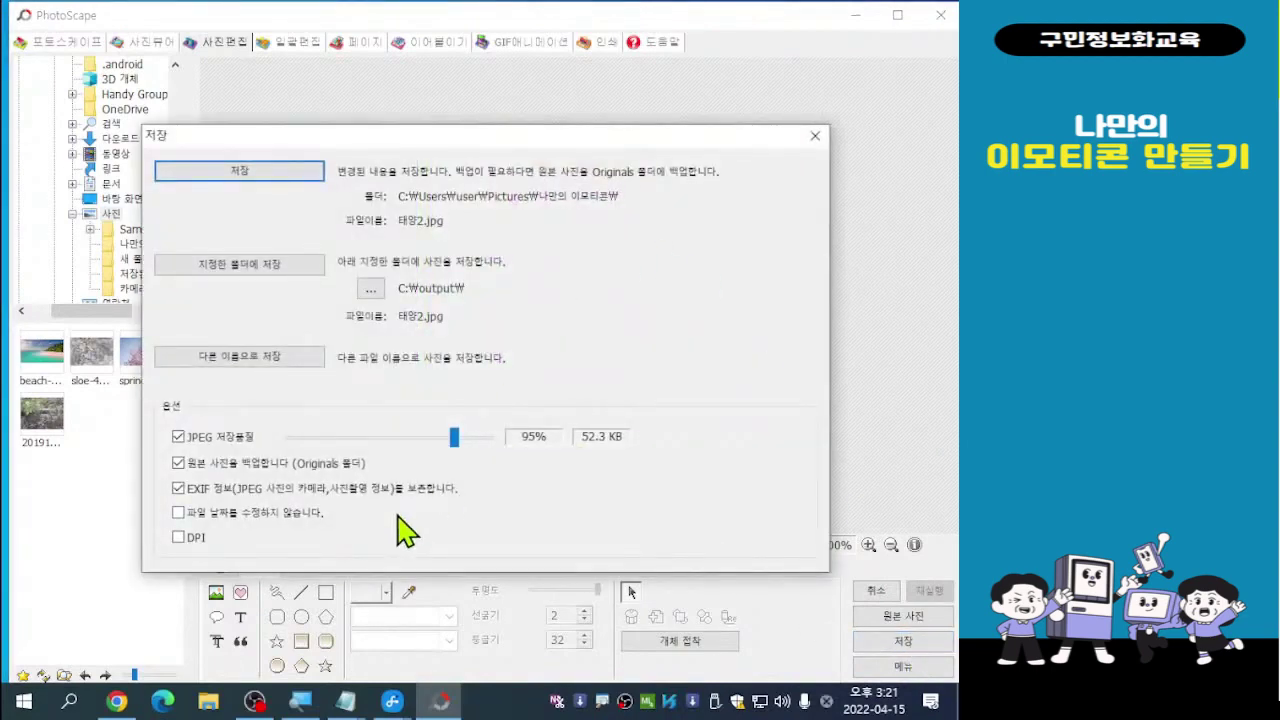
click(252, 360)
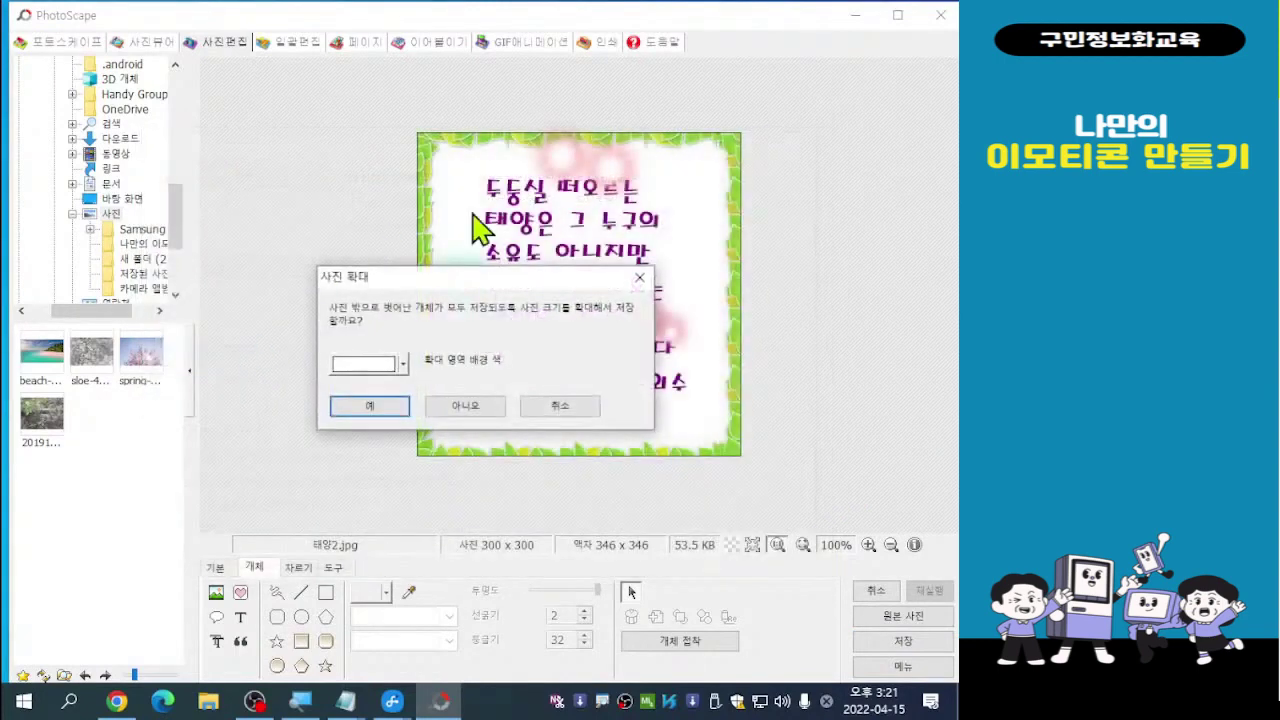
click(383, 408)
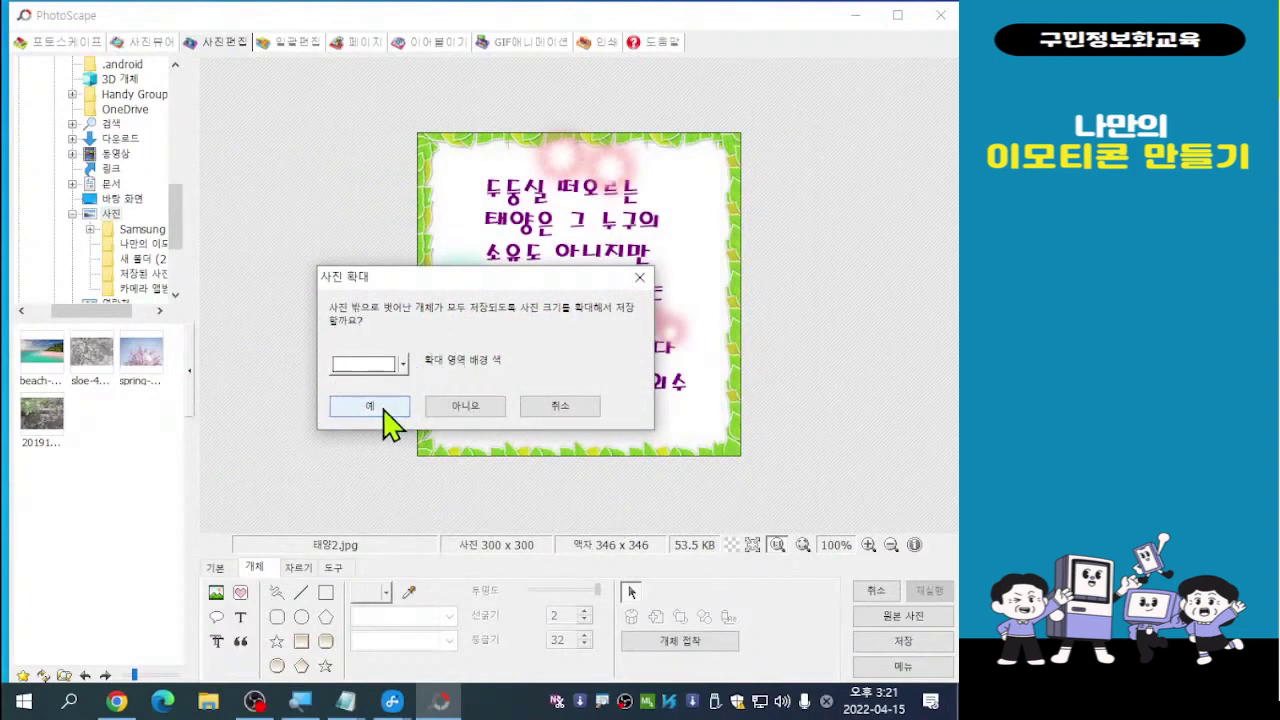
click(383, 408)
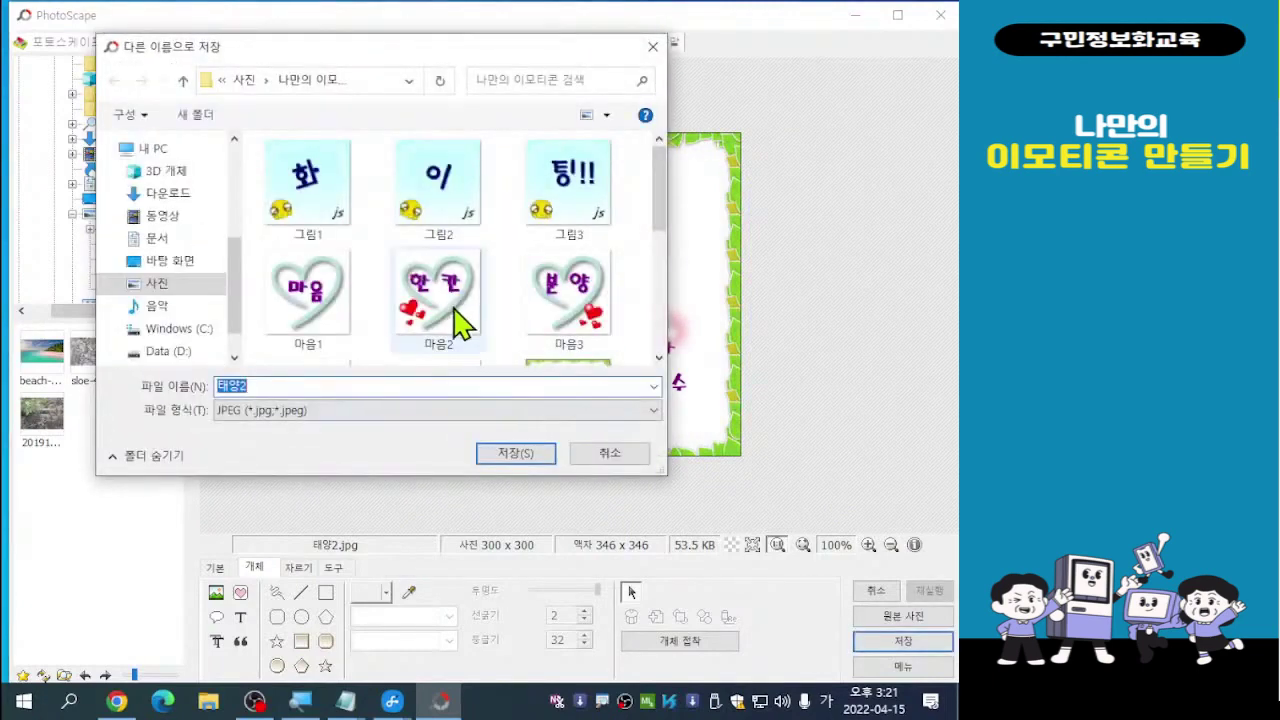
Change the file name from 태양2 to 태양3 and save it as JPEG
click(271, 386)
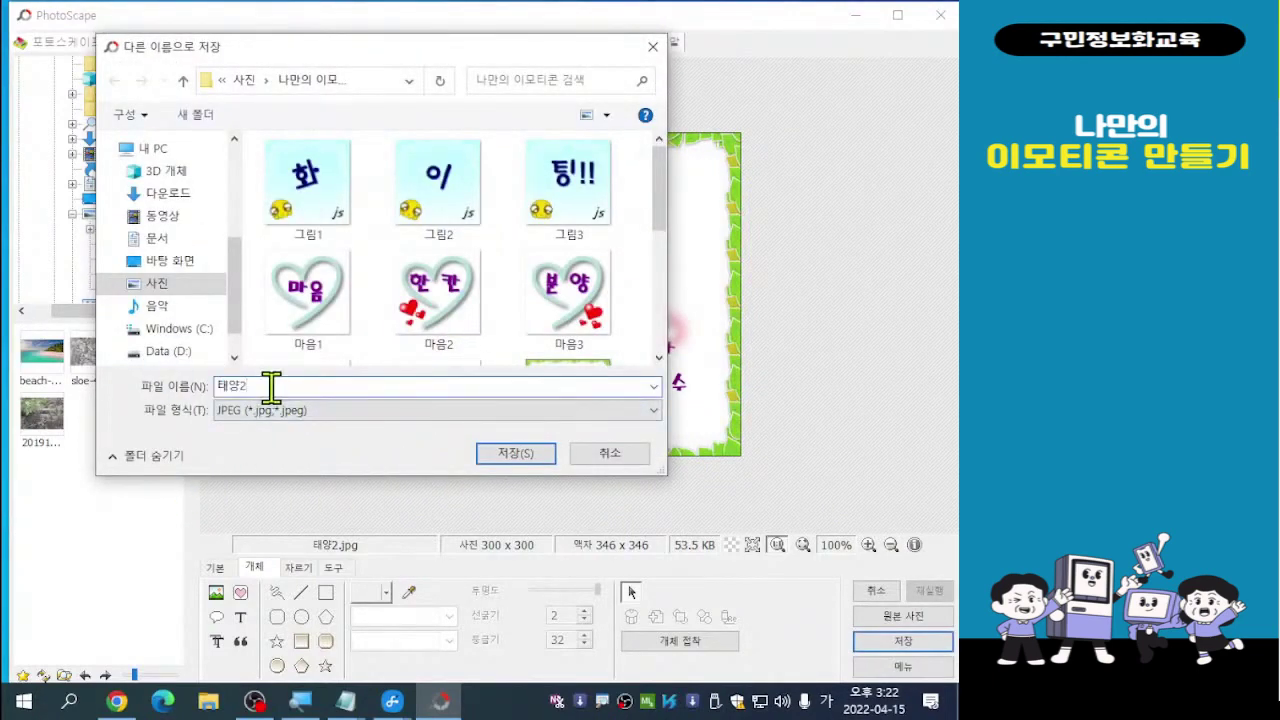
key(BackSpace)
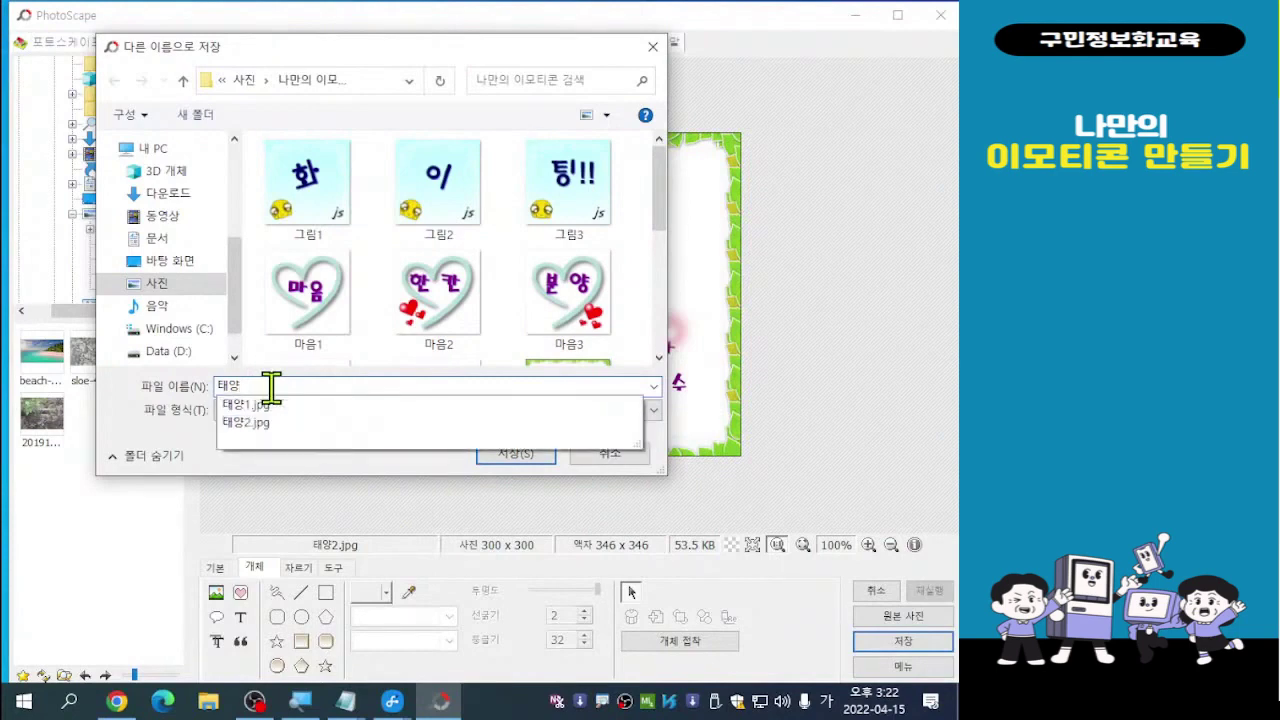
text(3)
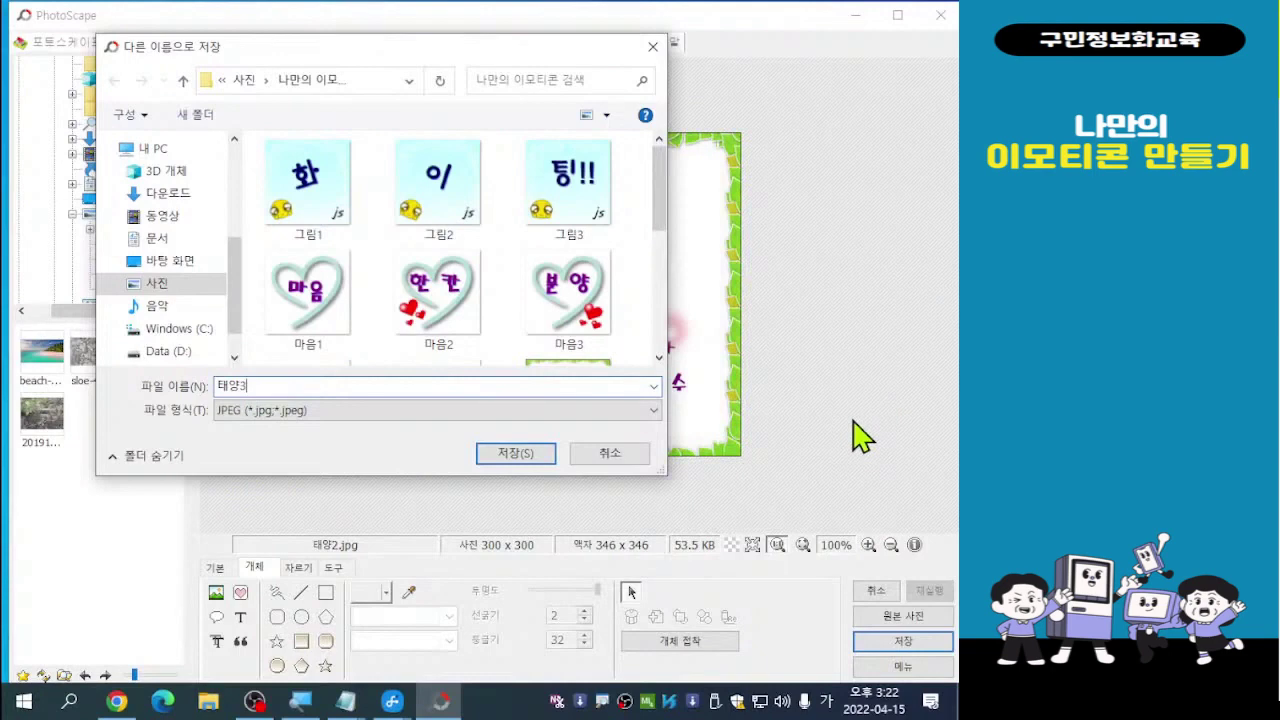
click(516, 455)
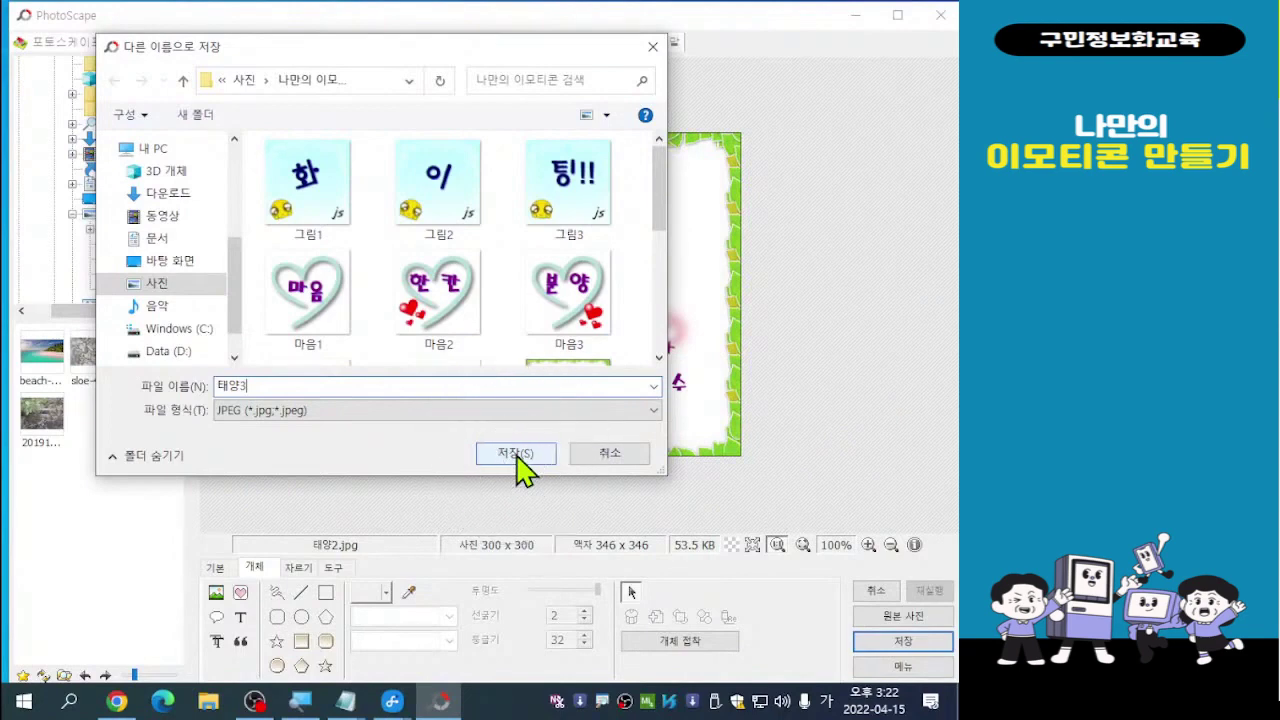
click(516, 455)
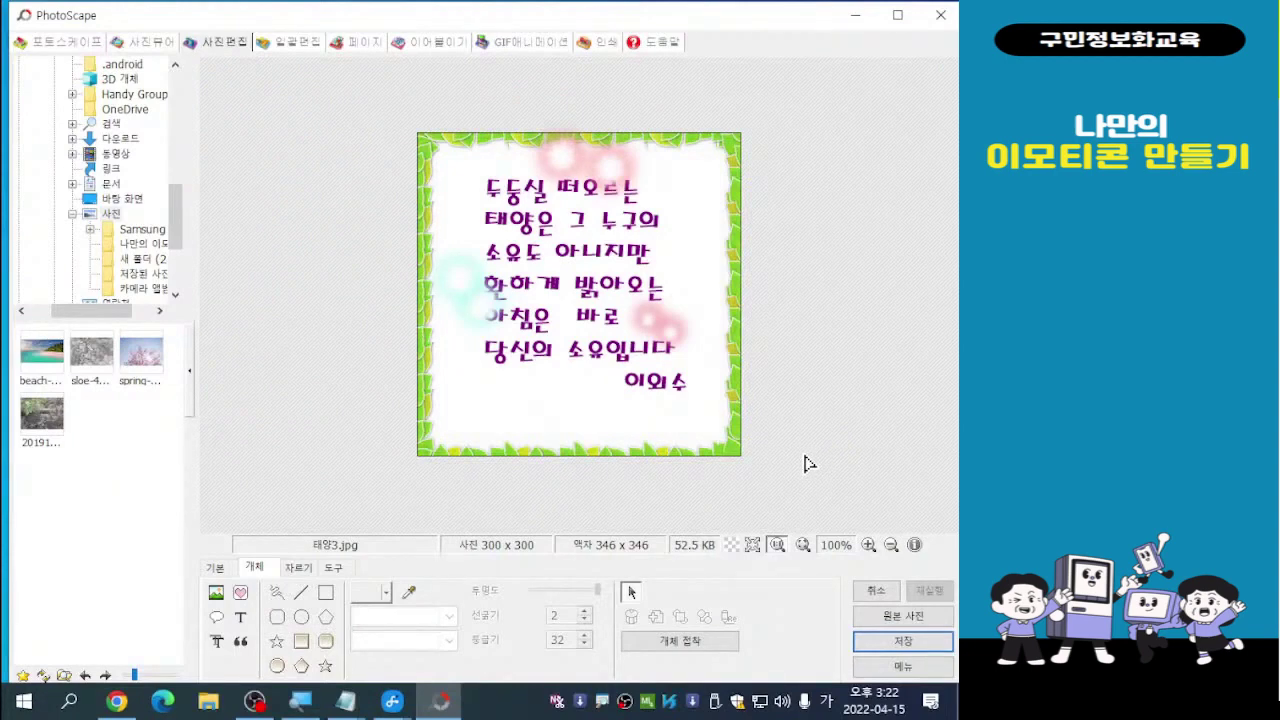
Switch to the GIF animation workspace and request deletion of all five heart frames
click(521, 52)
click(522, 50)
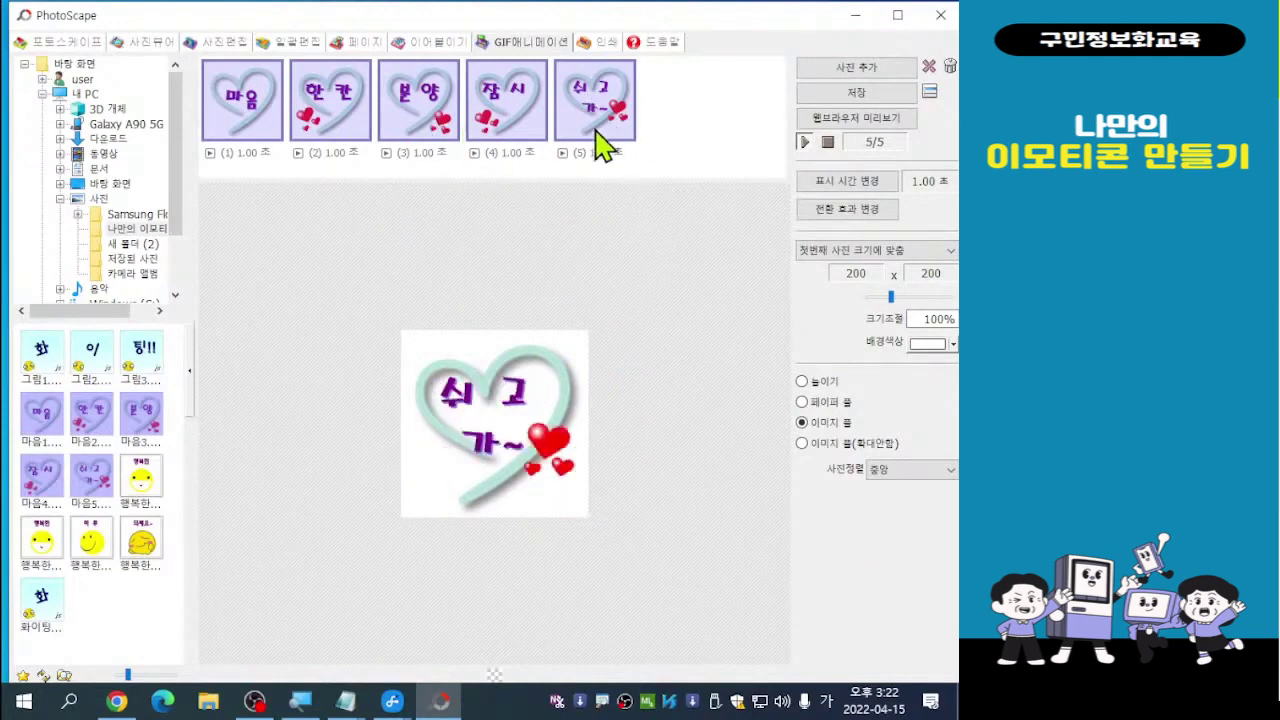
click(950, 68)
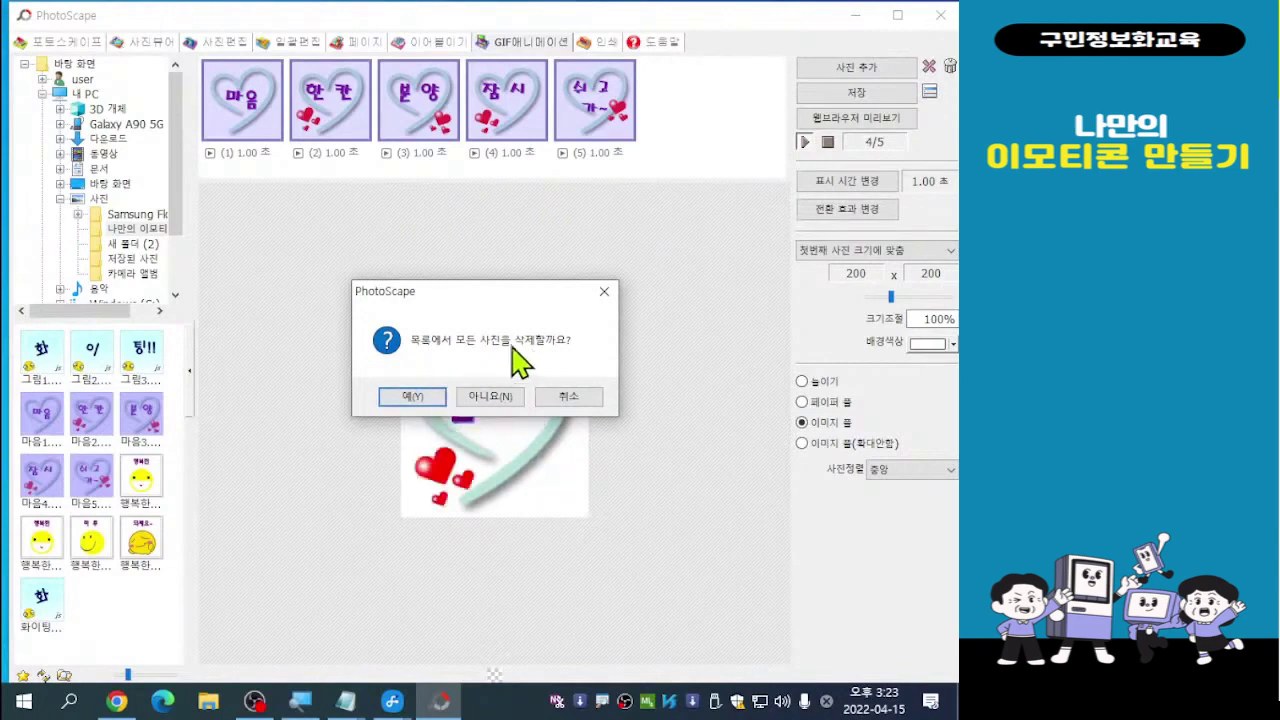
Confirm 예(Y) to remove all five heart frames from the GIF list
click(412, 400)
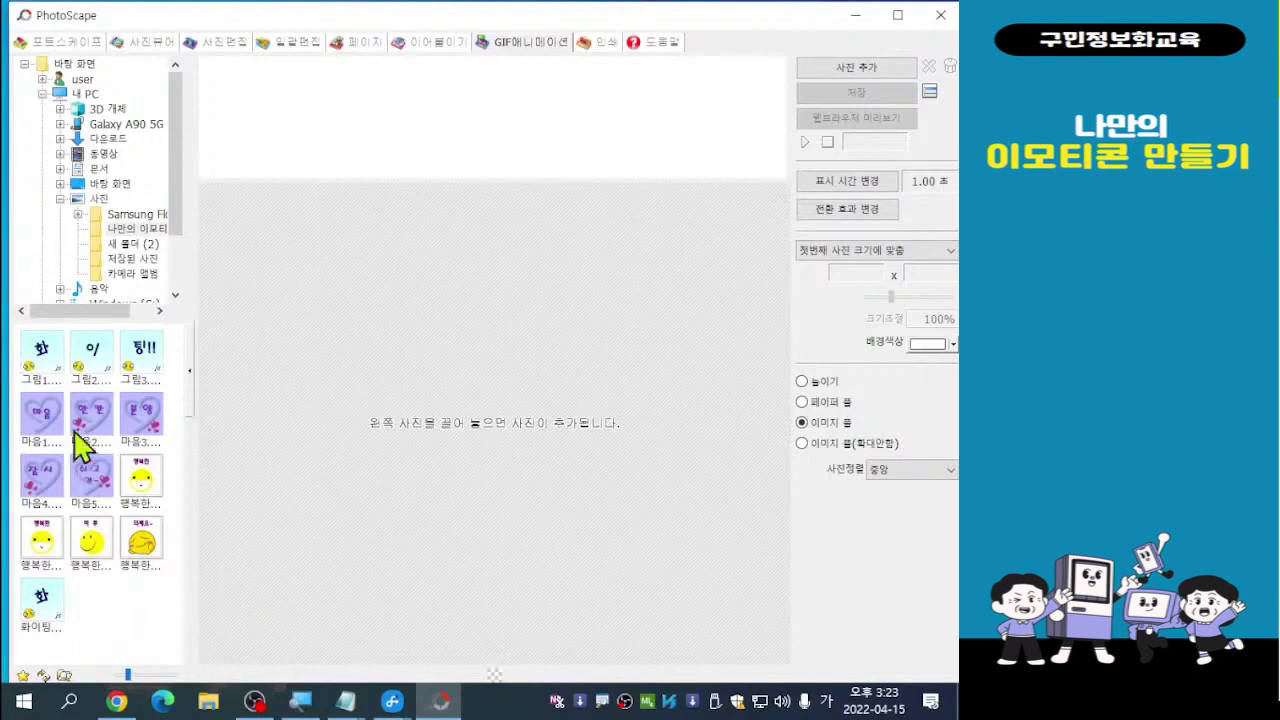
Open the 사진 > 나만의 이모티콘 folder and select images 태양1 through 태양3
click(98, 200)
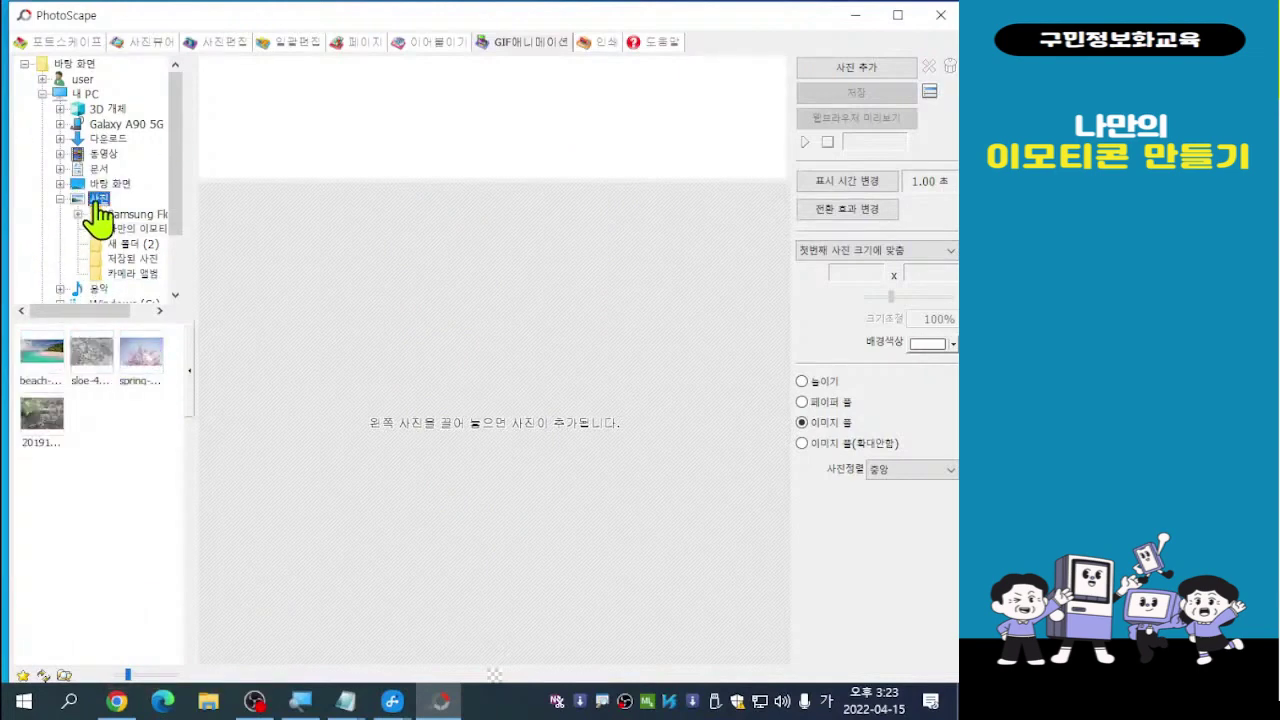
click(130, 236)
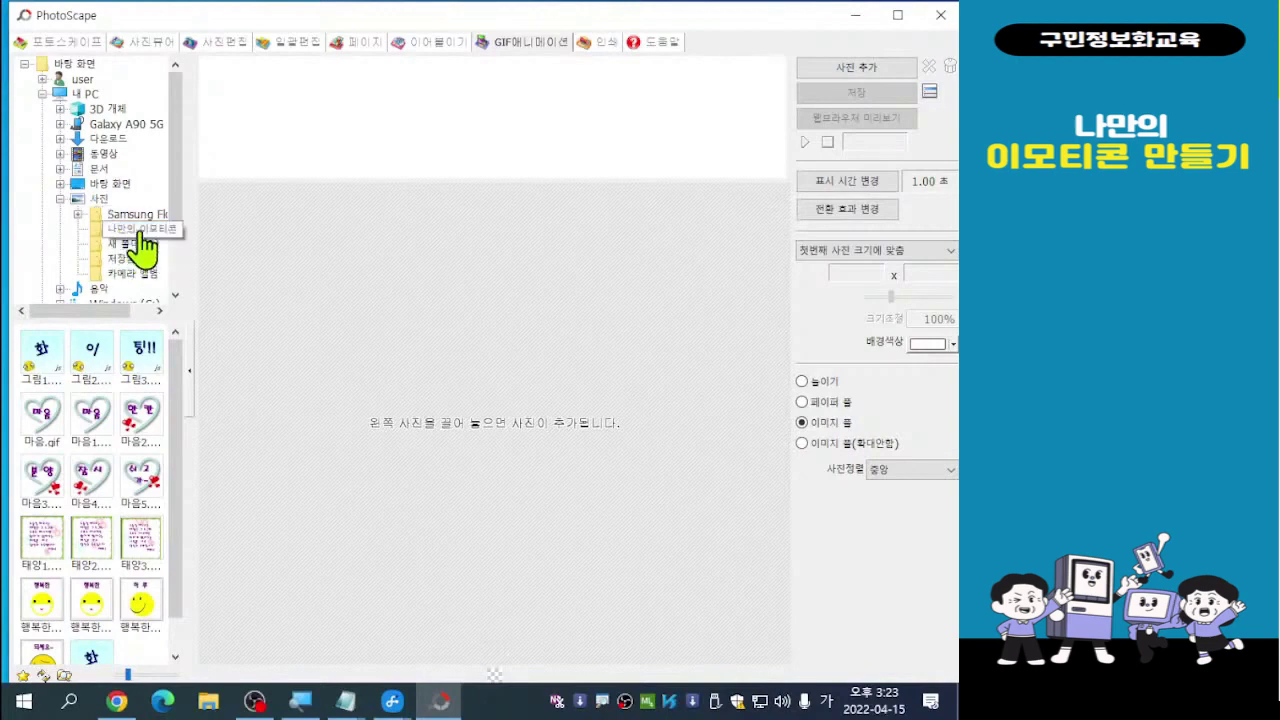
click(138, 231)
click(45, 568)
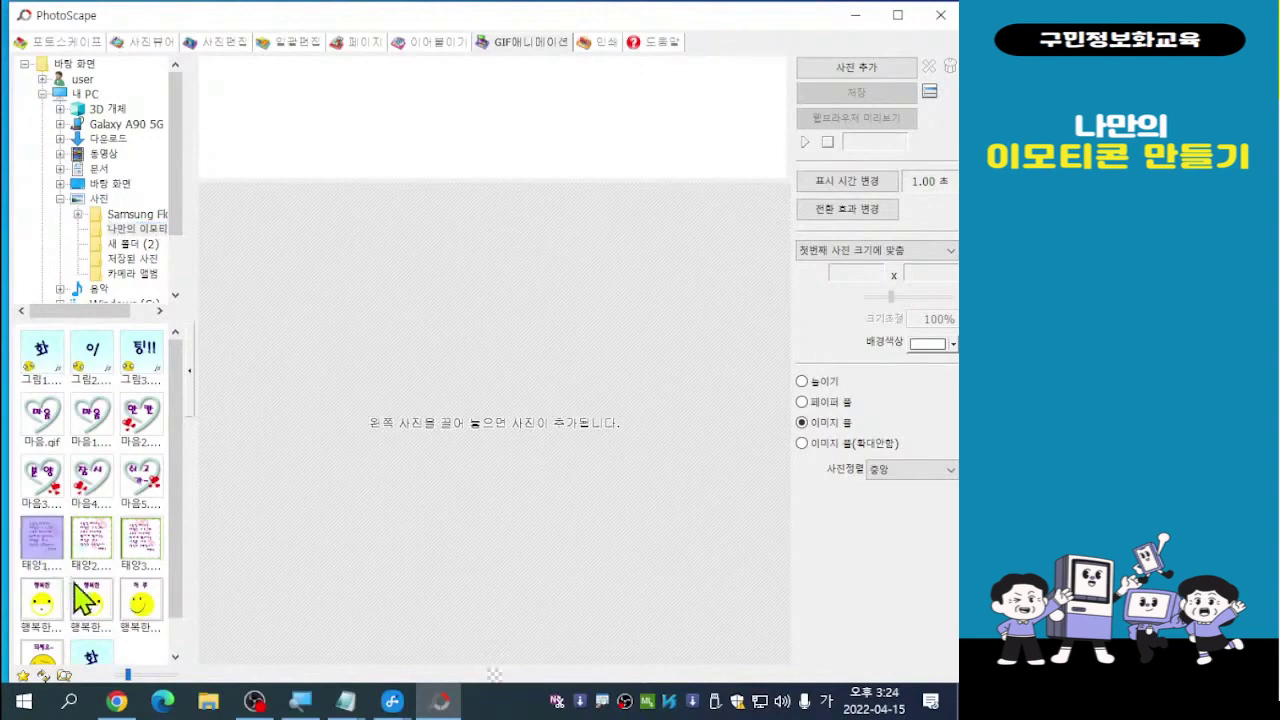
shift+click(148, 555)
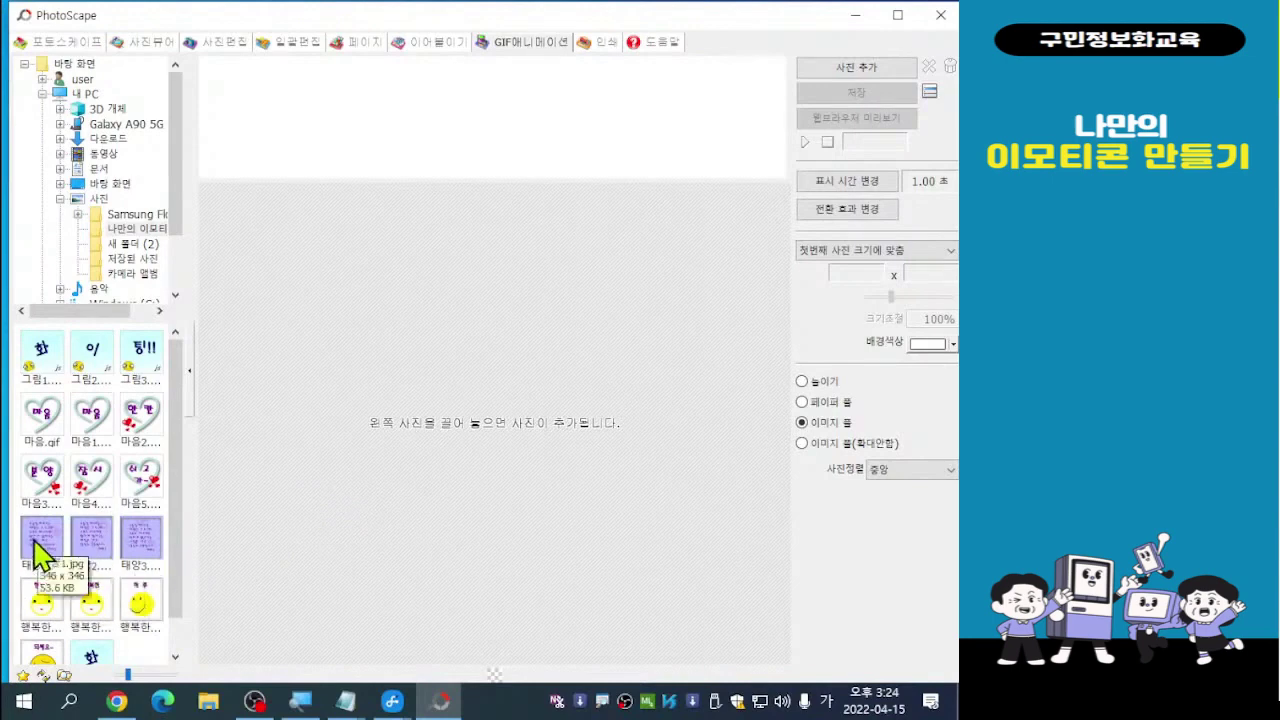
Add the three 태양 poem images to the GIF strip as 1.00-second frames
drag(35, 545, 250, 106)
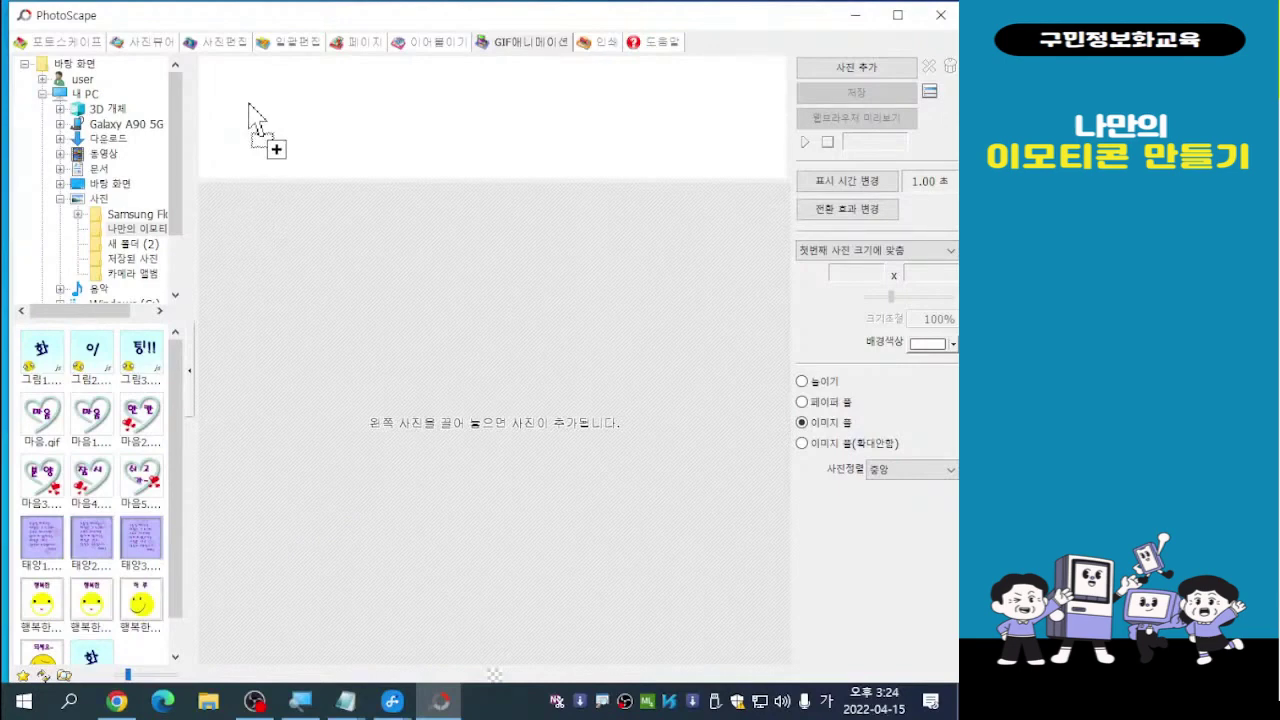
drag(250, 107, 255, 118)
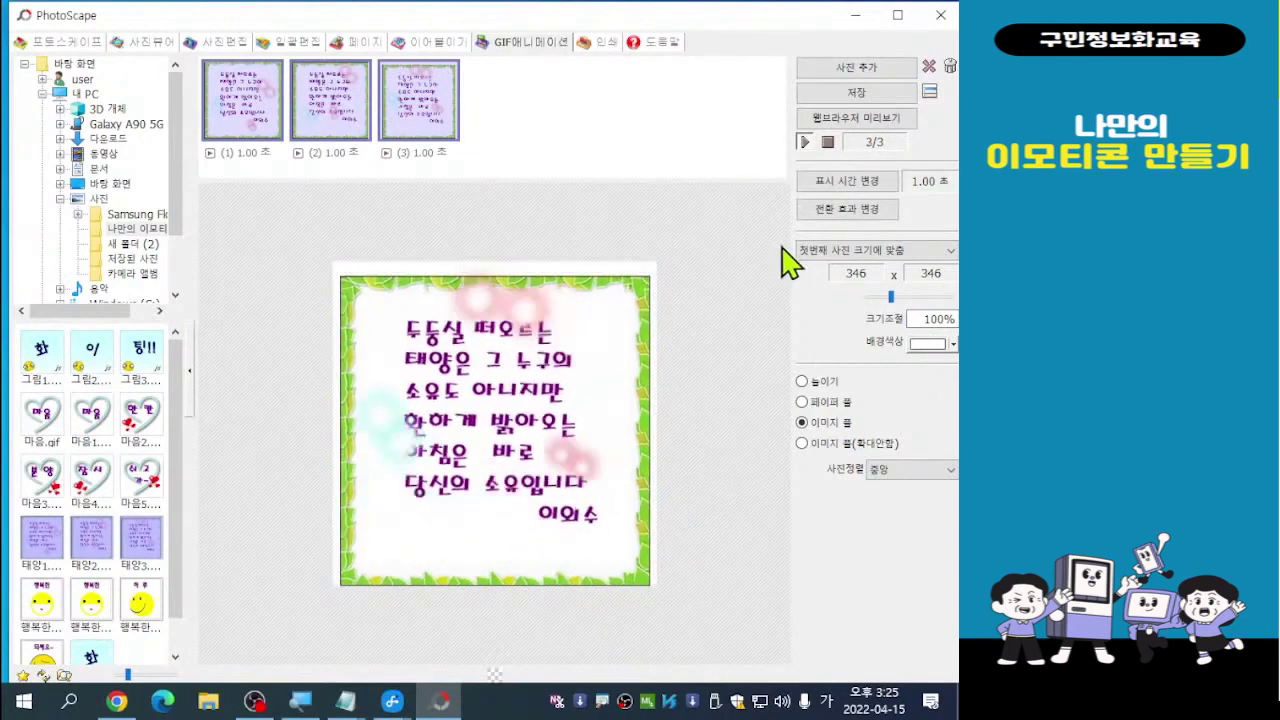
click(870, 100)
click(870, 100)
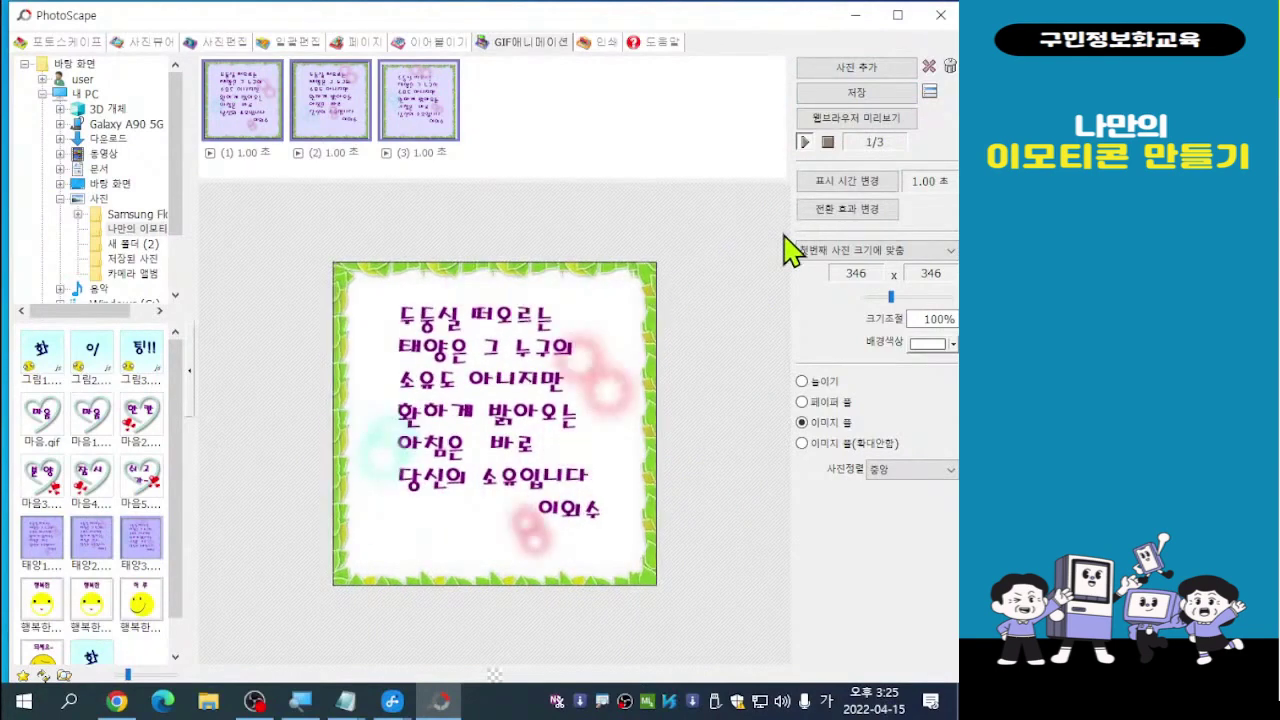
click(850, 182)
click(850, 182)
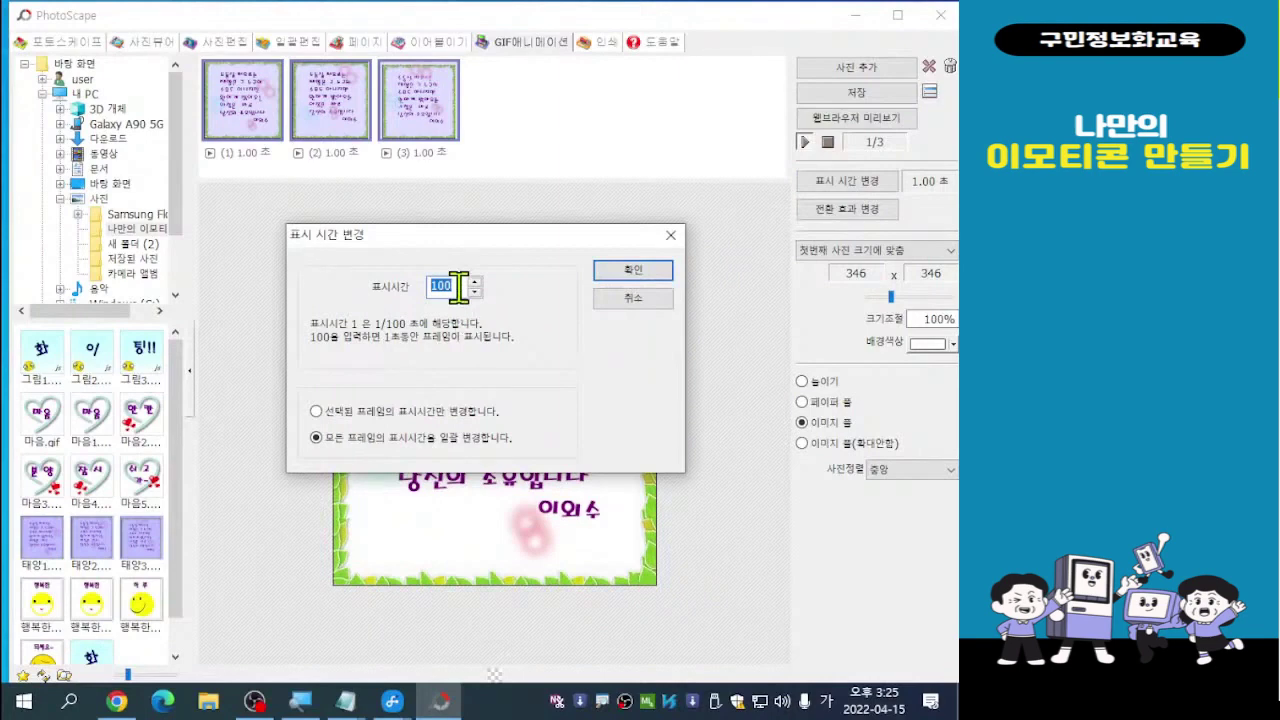
text(80)
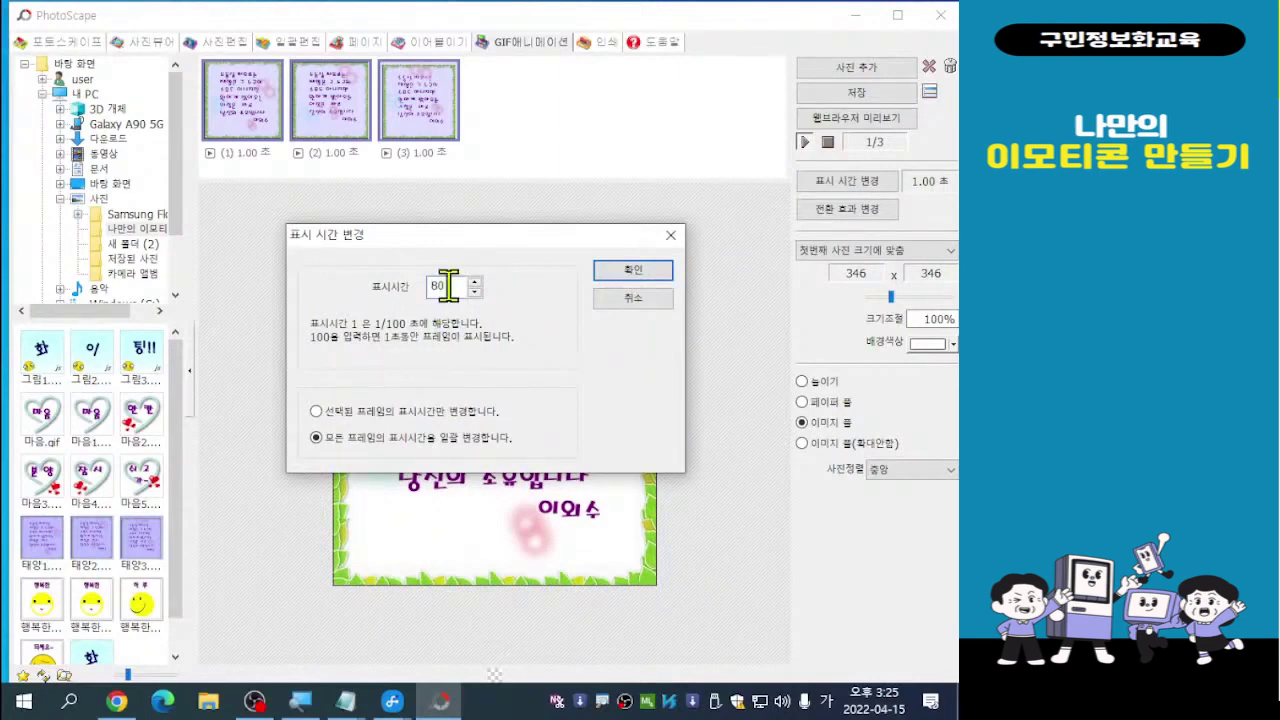
click(640, 284)
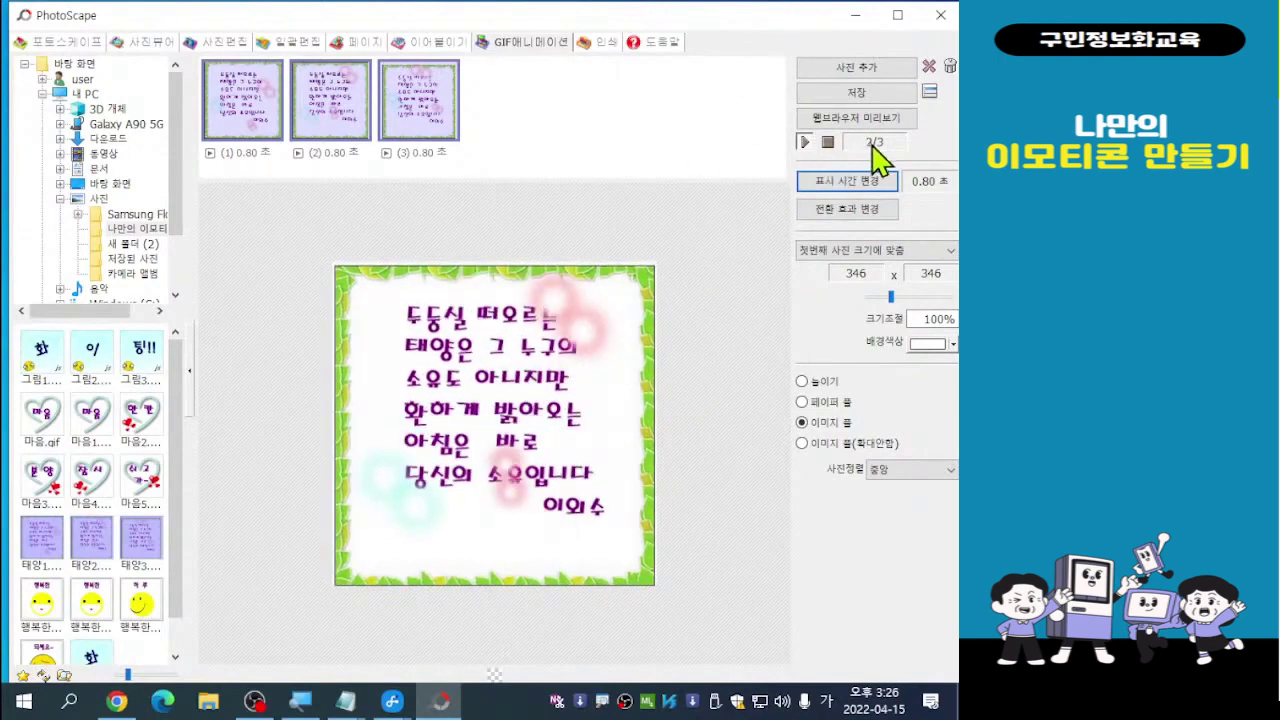
click(850, 183)
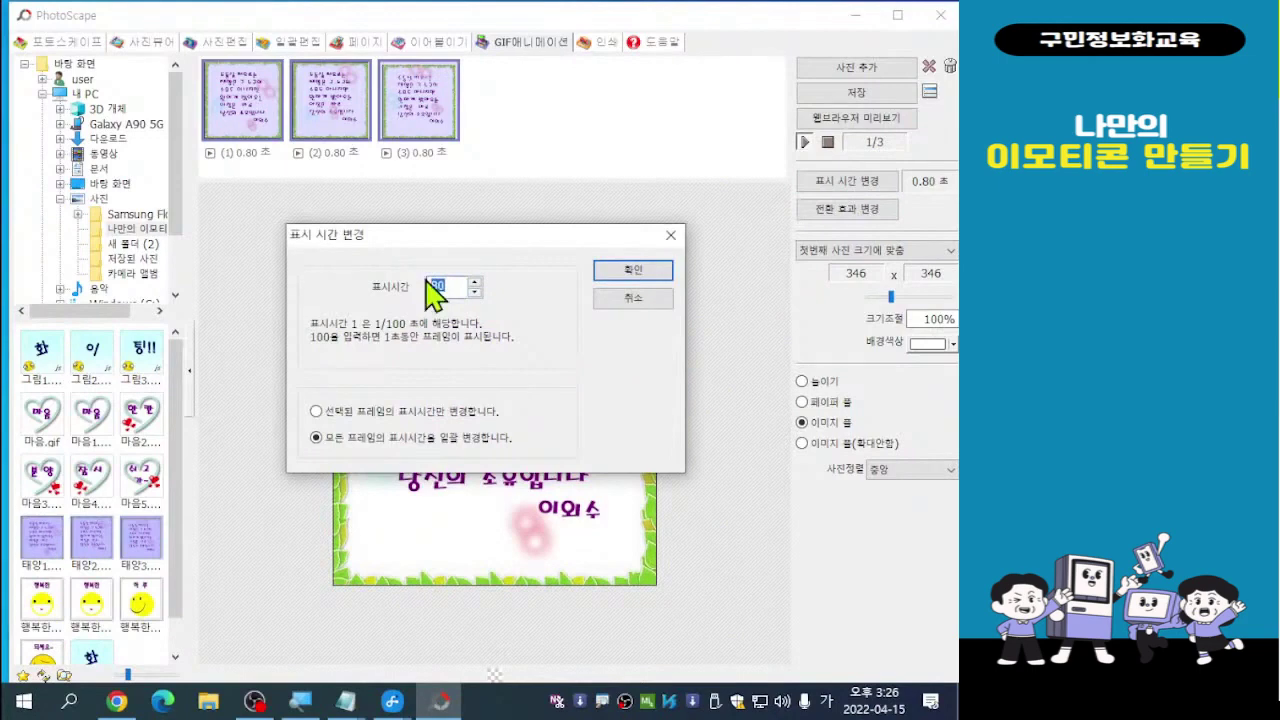
text(100)
click(642, 271)
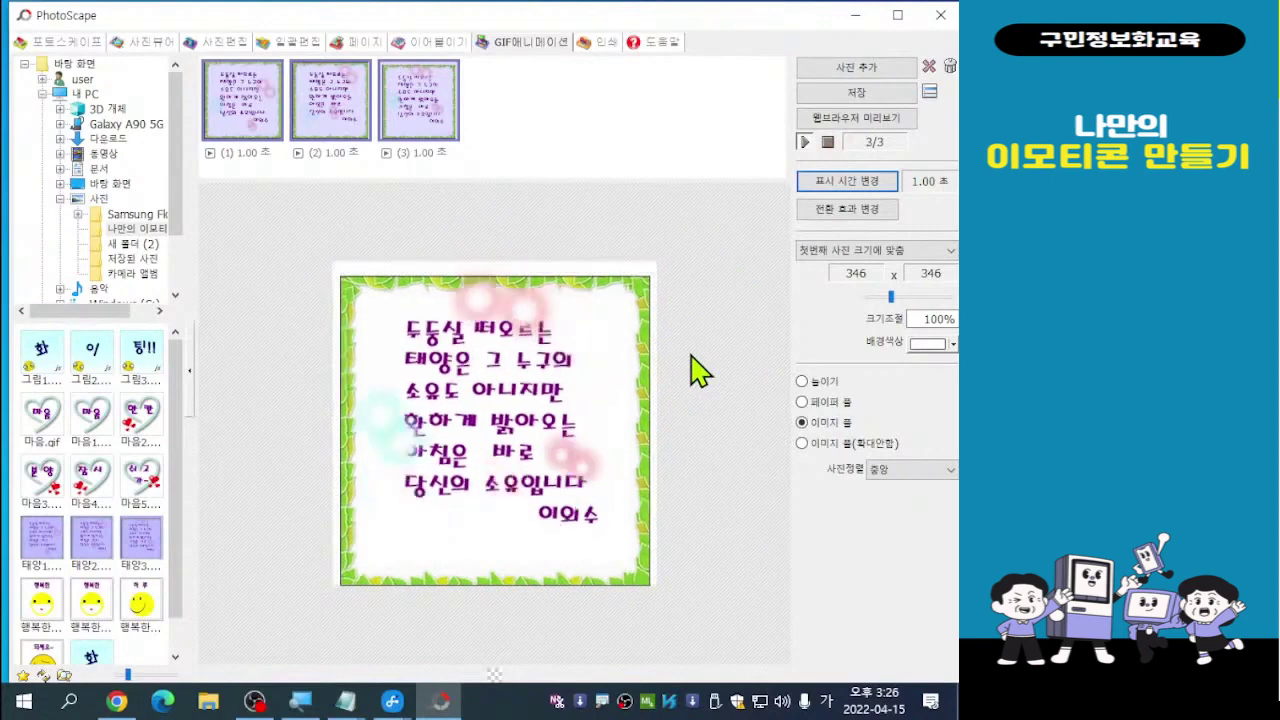
Save the animation as the GIF file 태양 (90.3 KB) and dismiss the confirmation
click(851, 94)
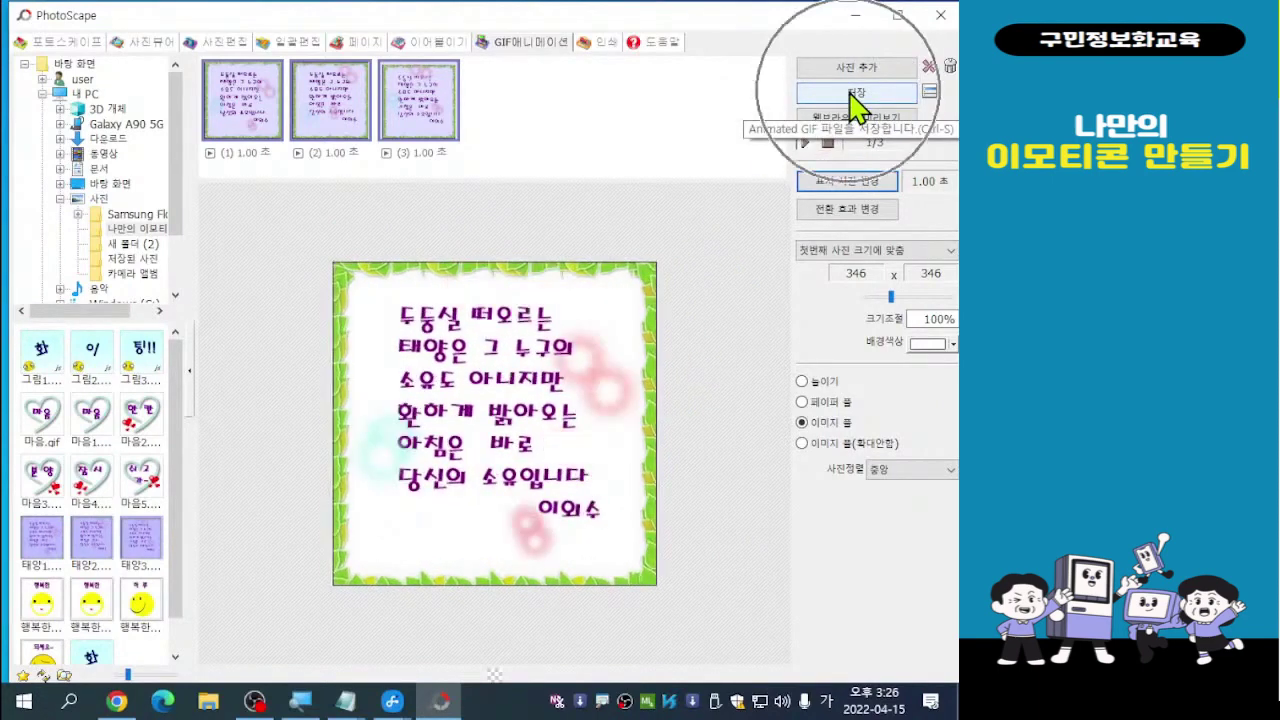
click(852, 96)
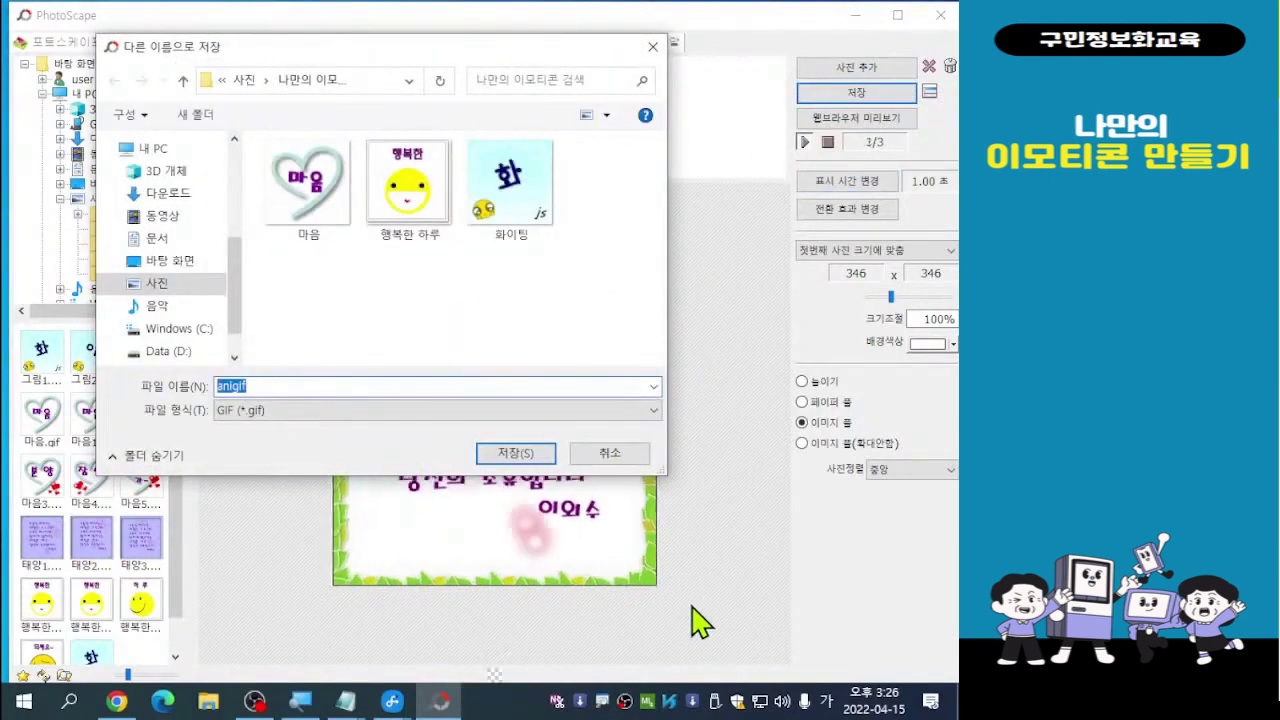
drag(401, 48, 416, 42)
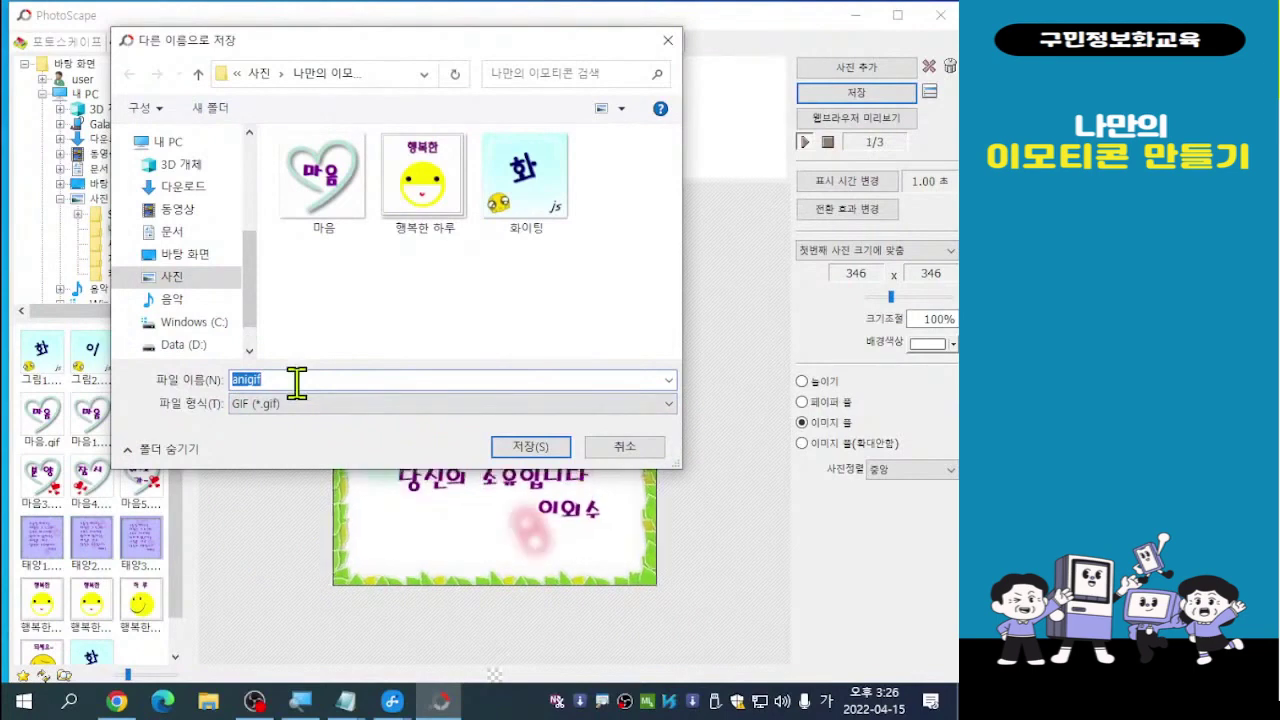
text(움)
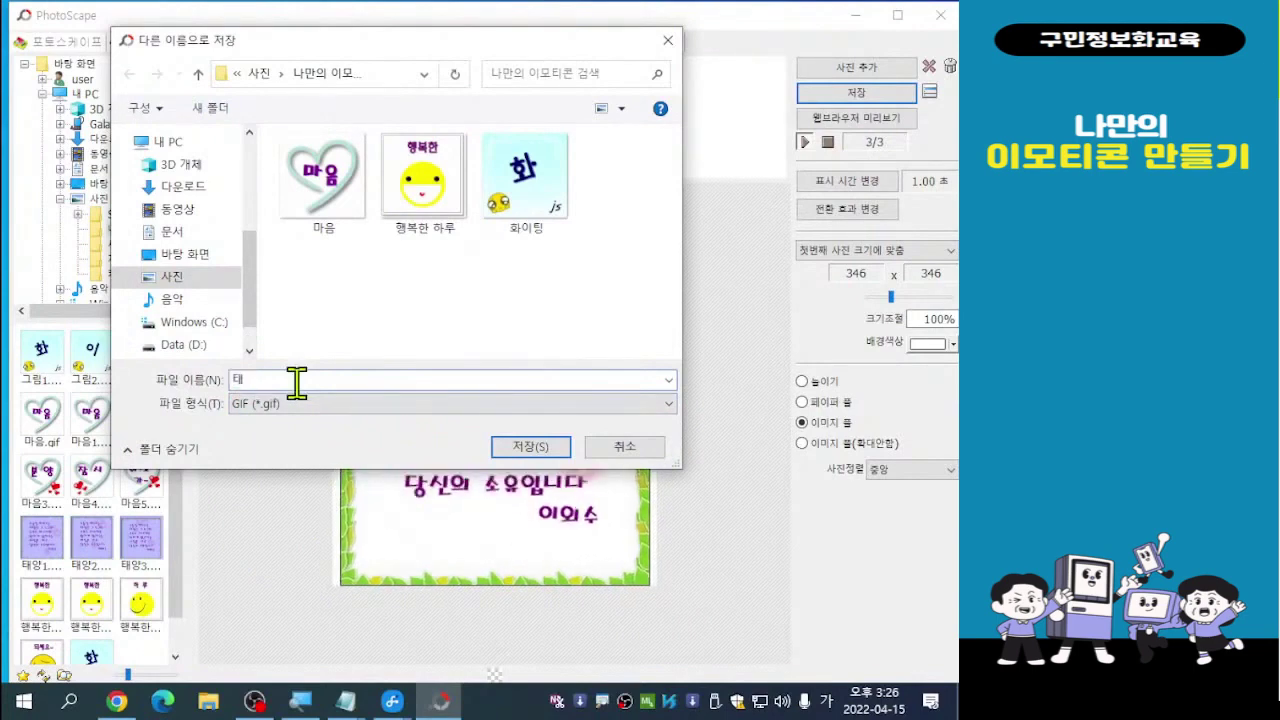
text(양)
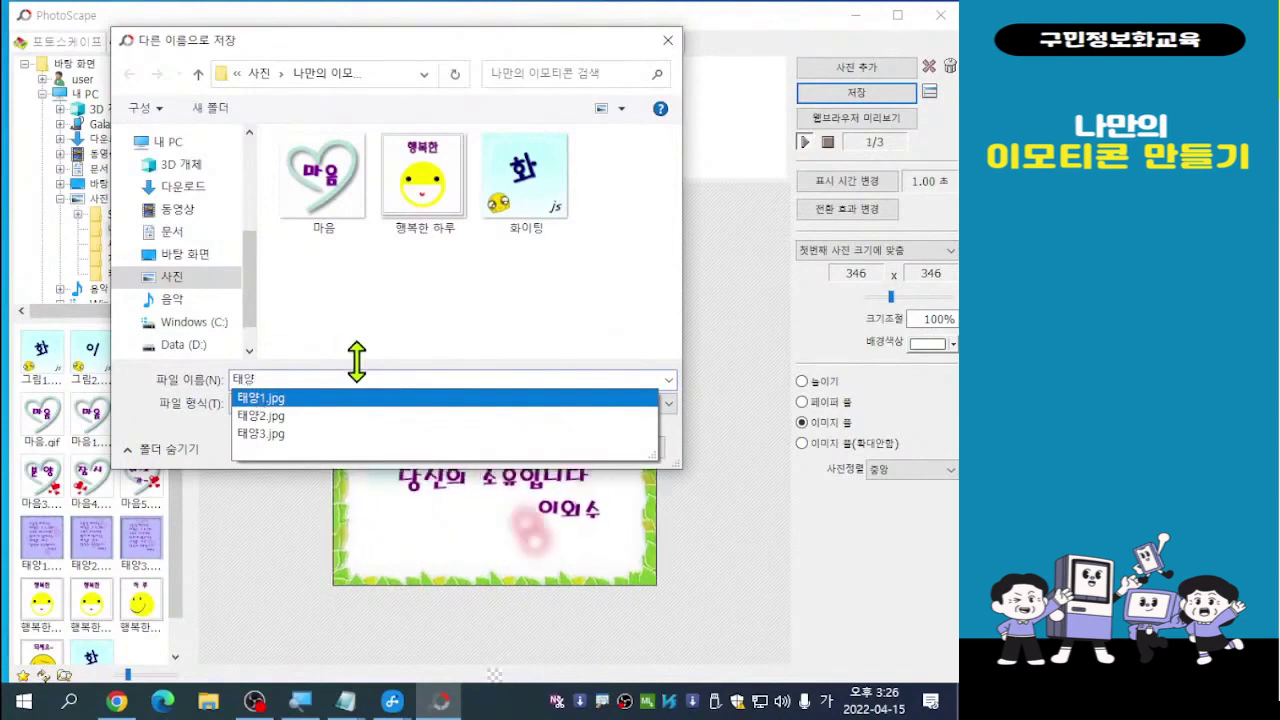
key(Return)
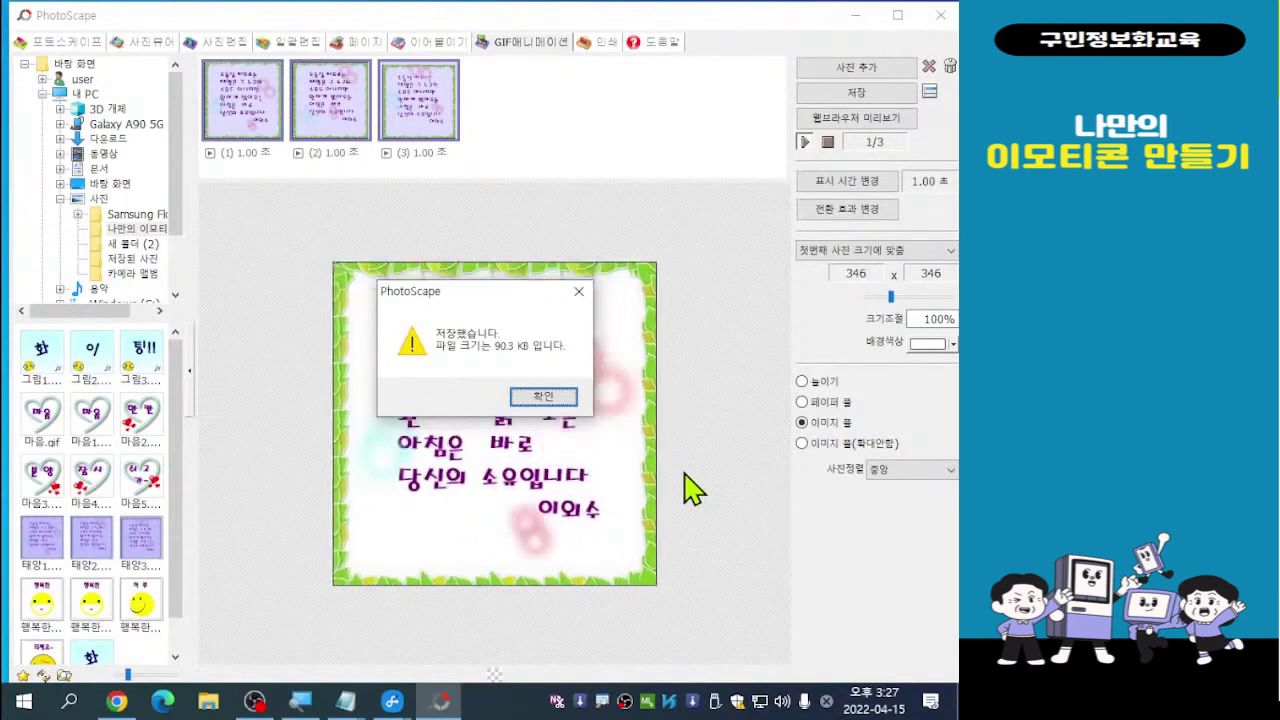
click(541, 397)
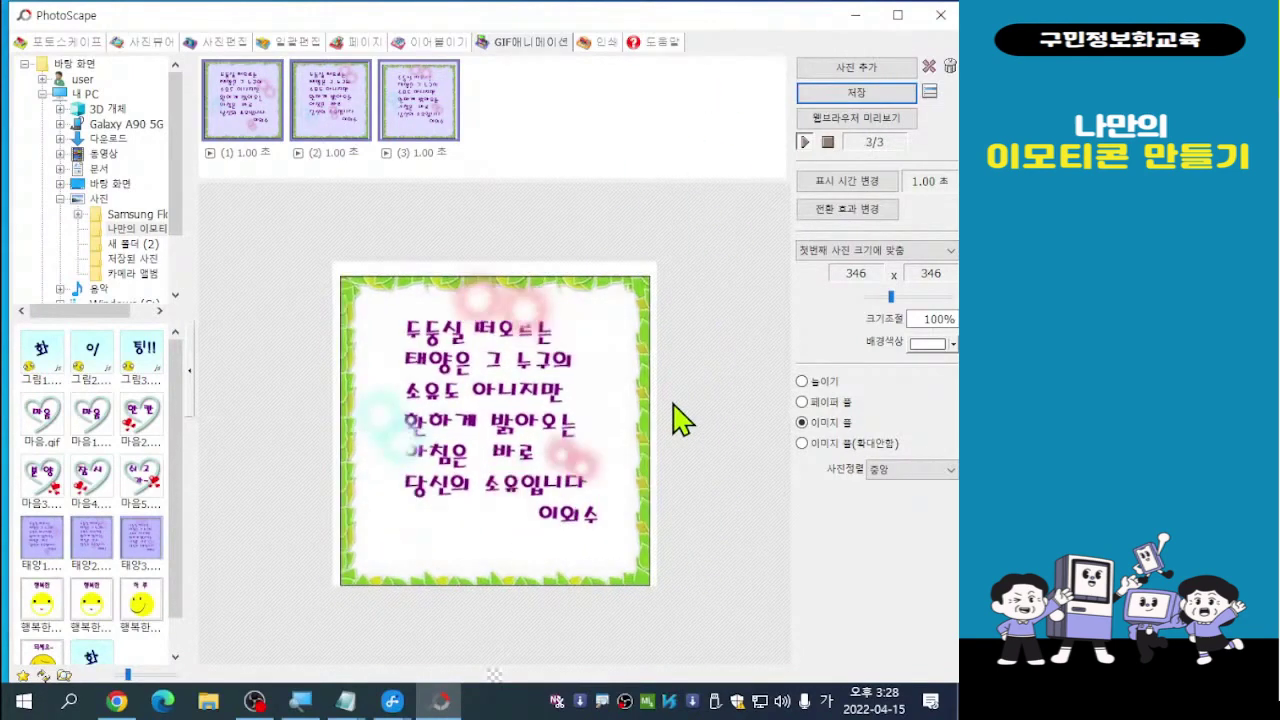
Close PhotoScape and launch Microsoft Edge from the desktop shortcut
click(940, 15)
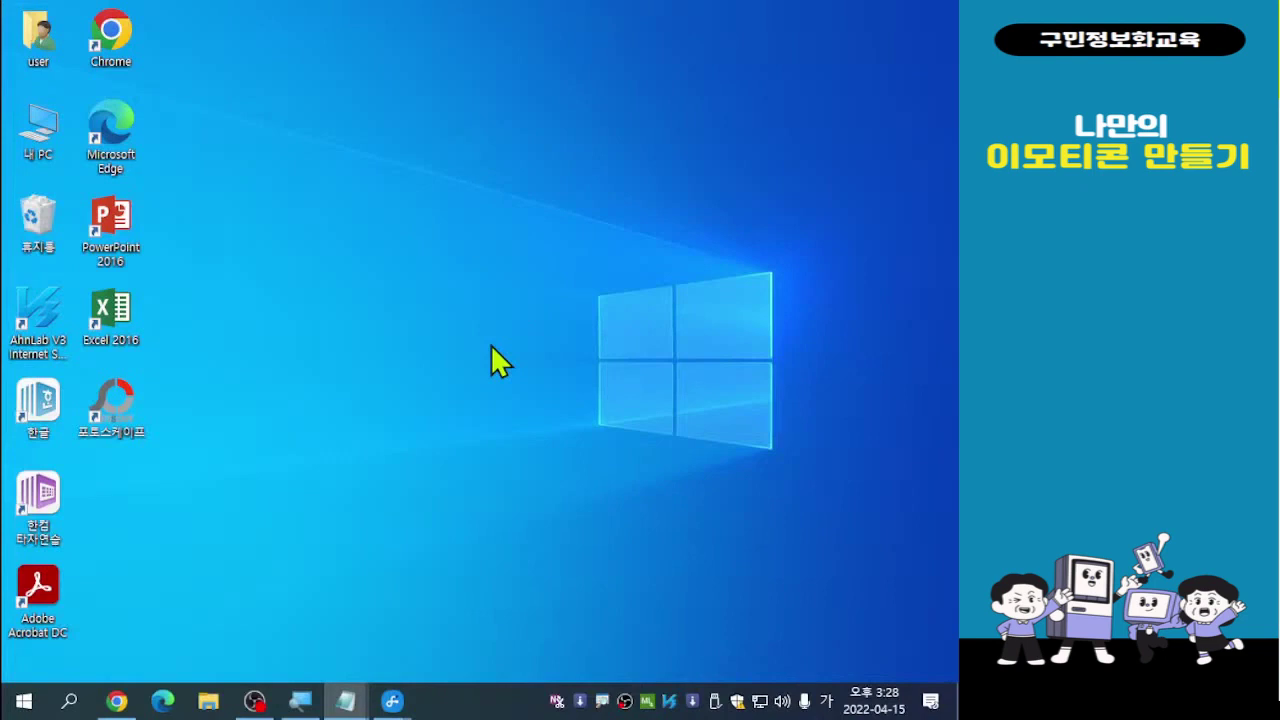
click(120, 160)
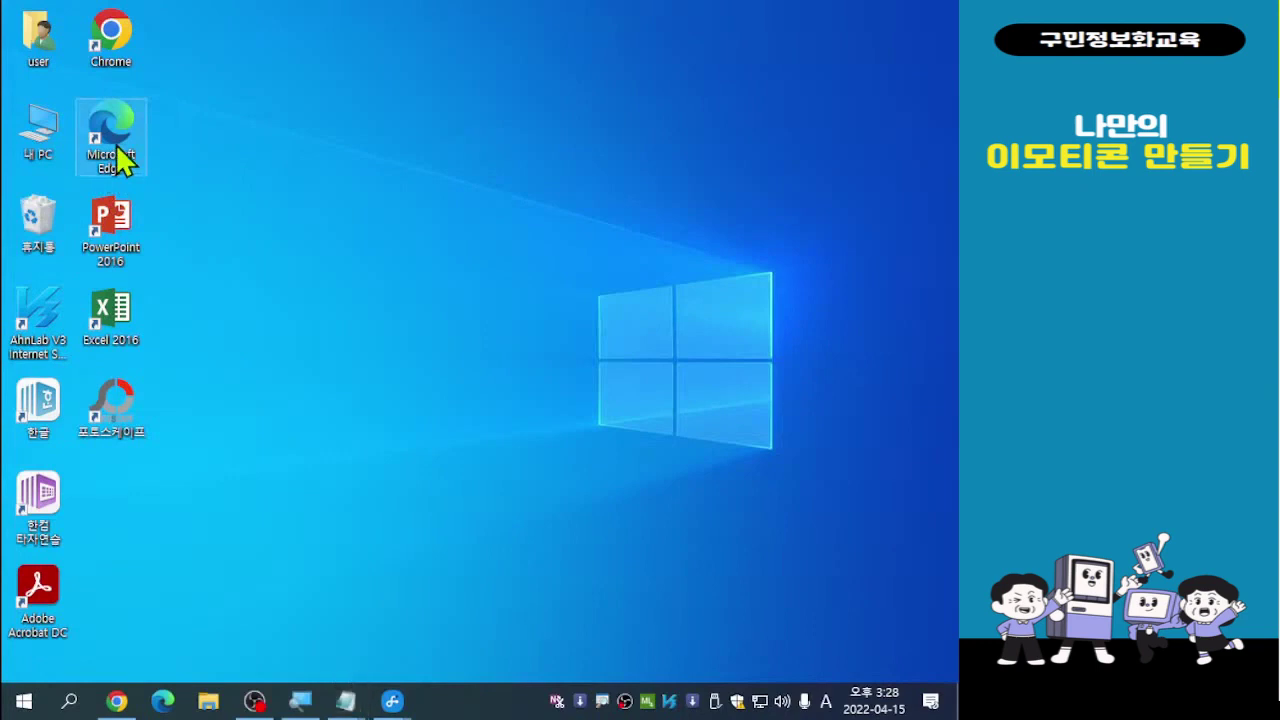
double_click(120, 160)
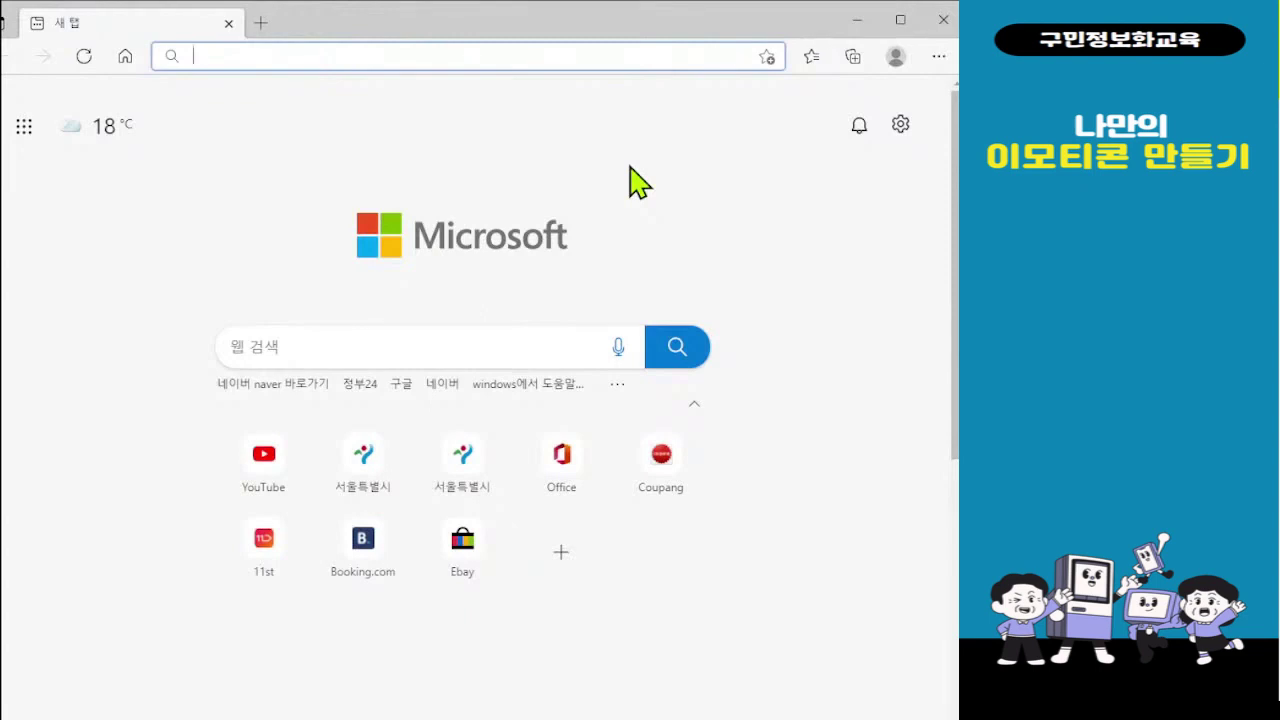
click(125, 57)
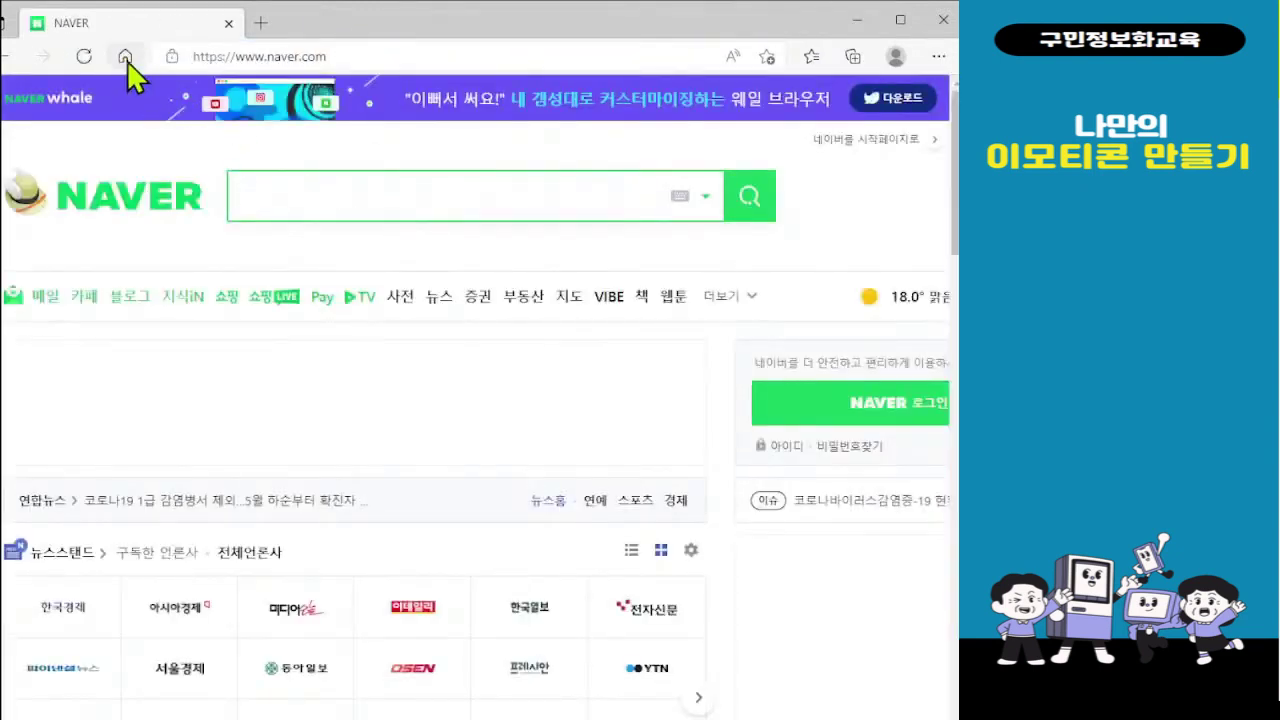
click(262, 24)
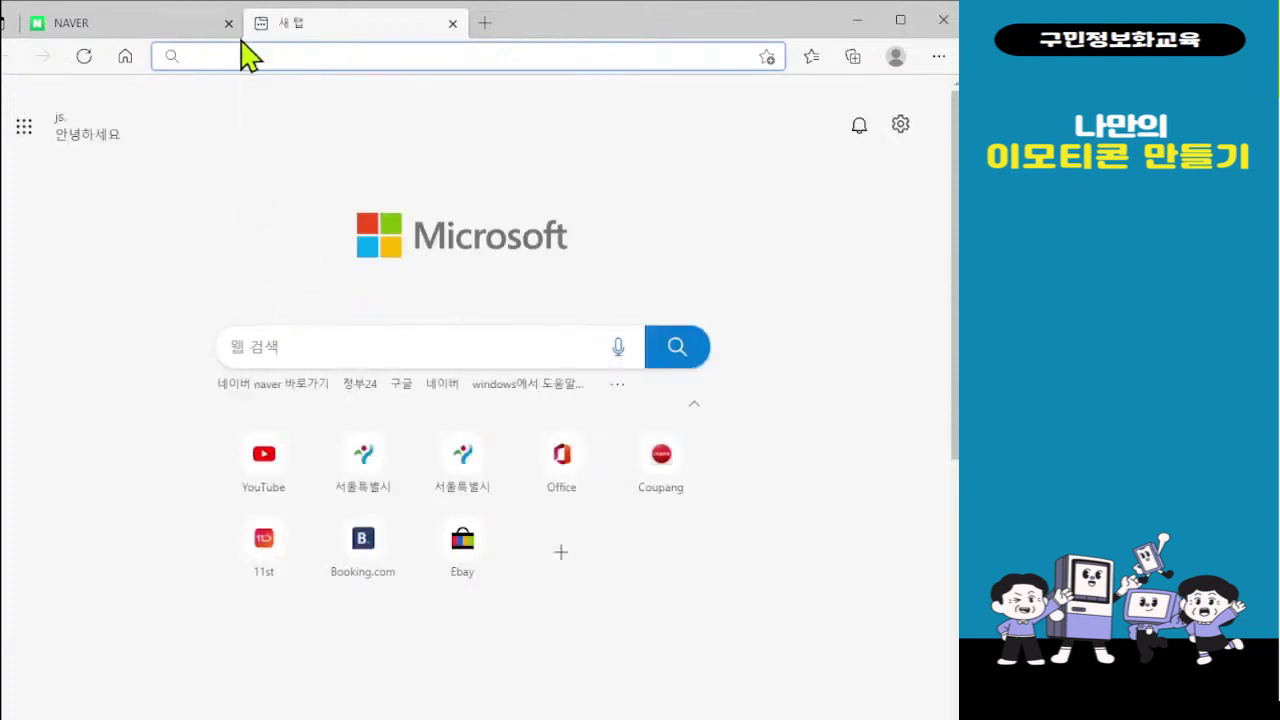
text(spdlqj)
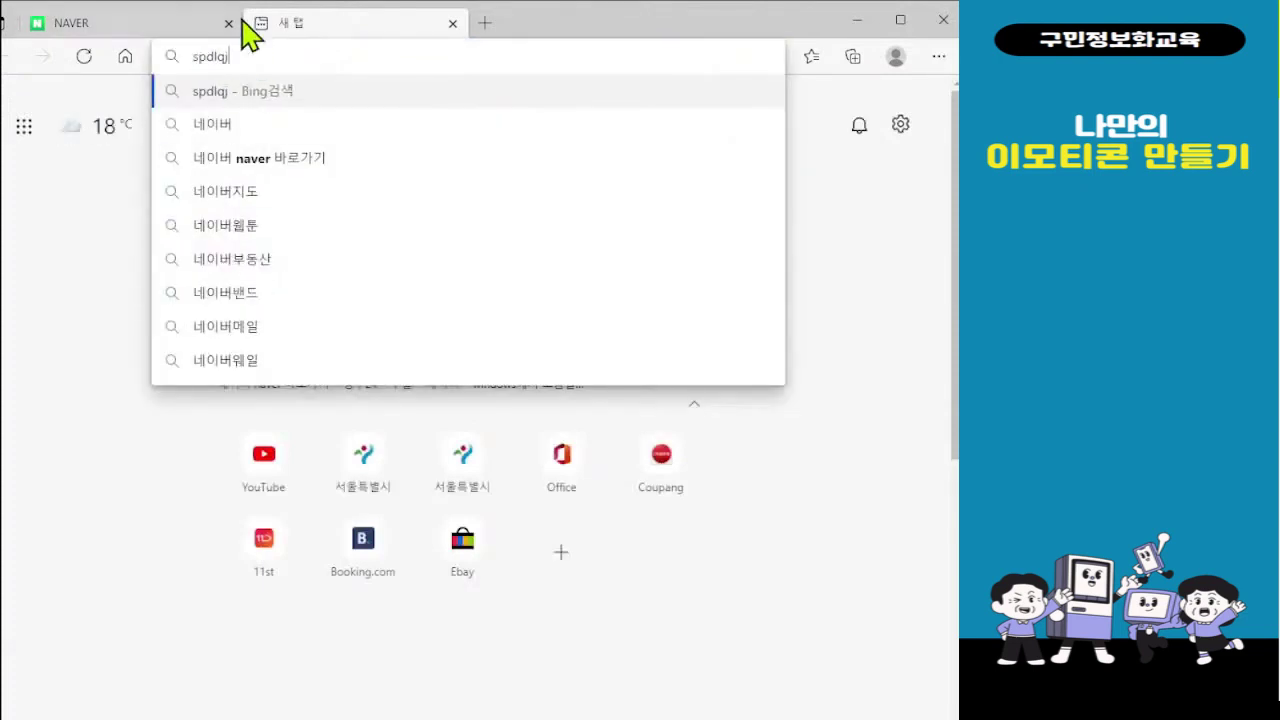
click(249, 168)
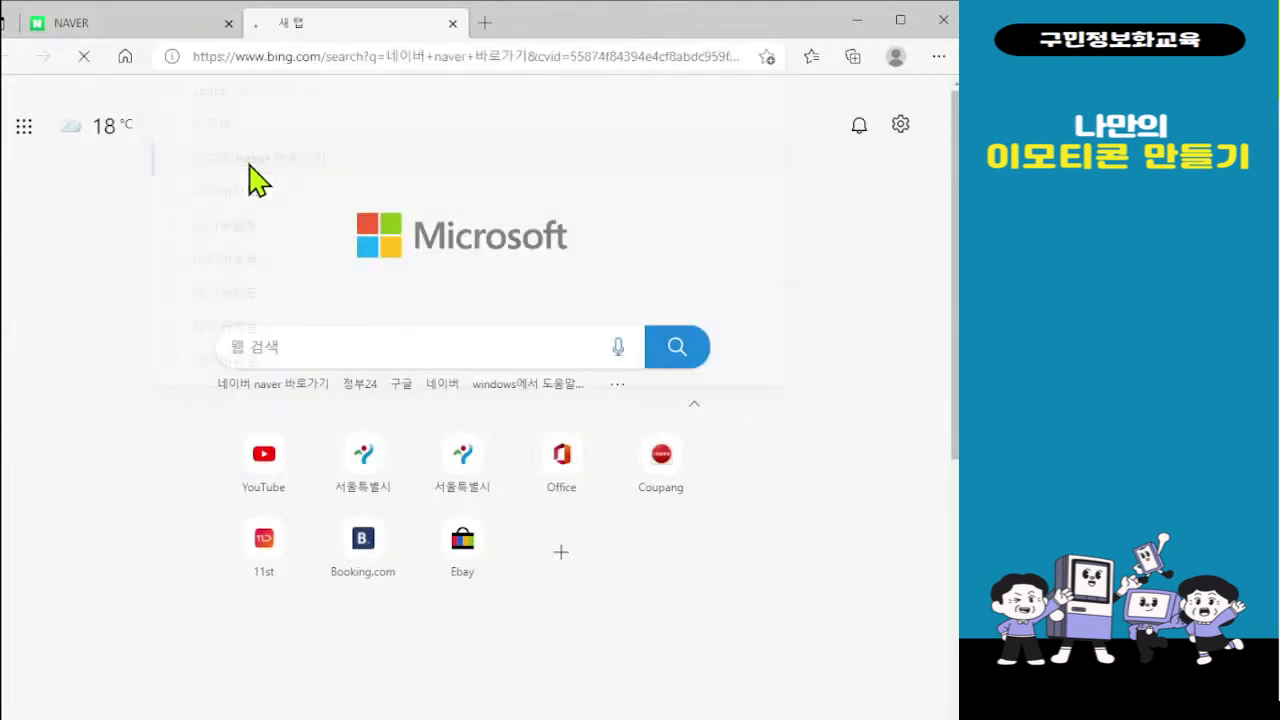
click(244, 254)
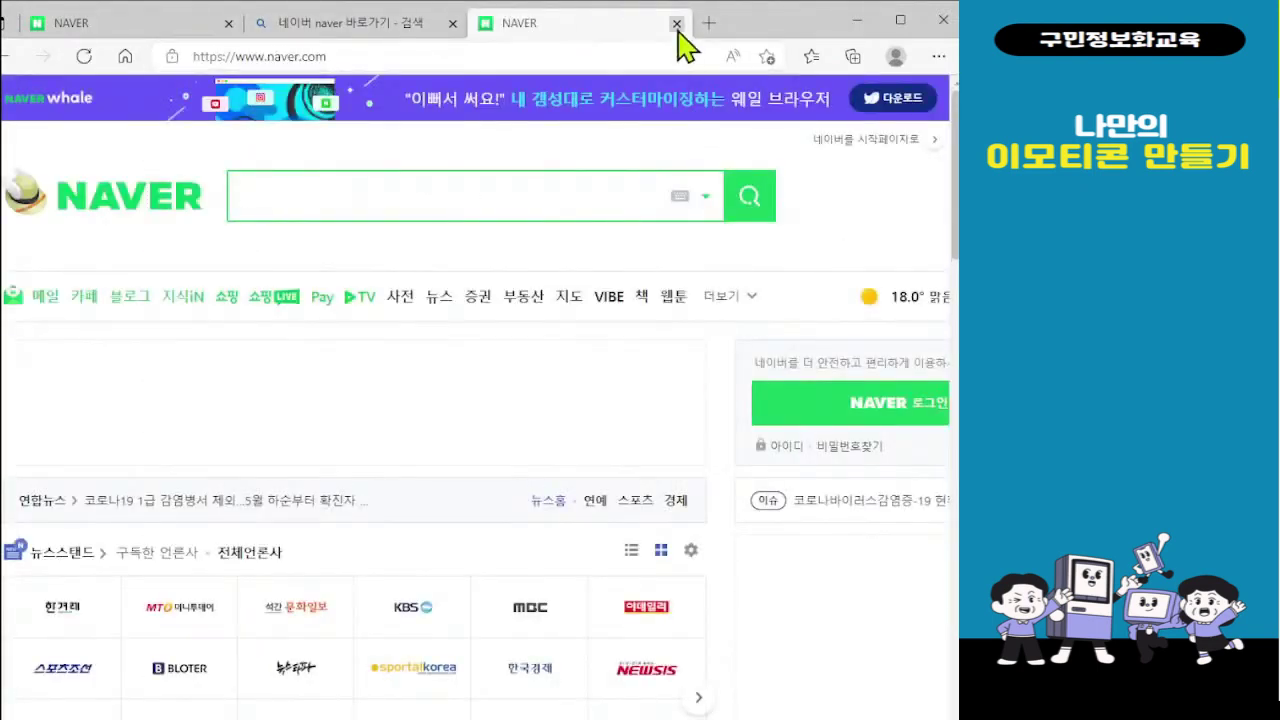
click(676, 22)
Close the Bing results tab and bring up the NAVER login page
click(452, 23)
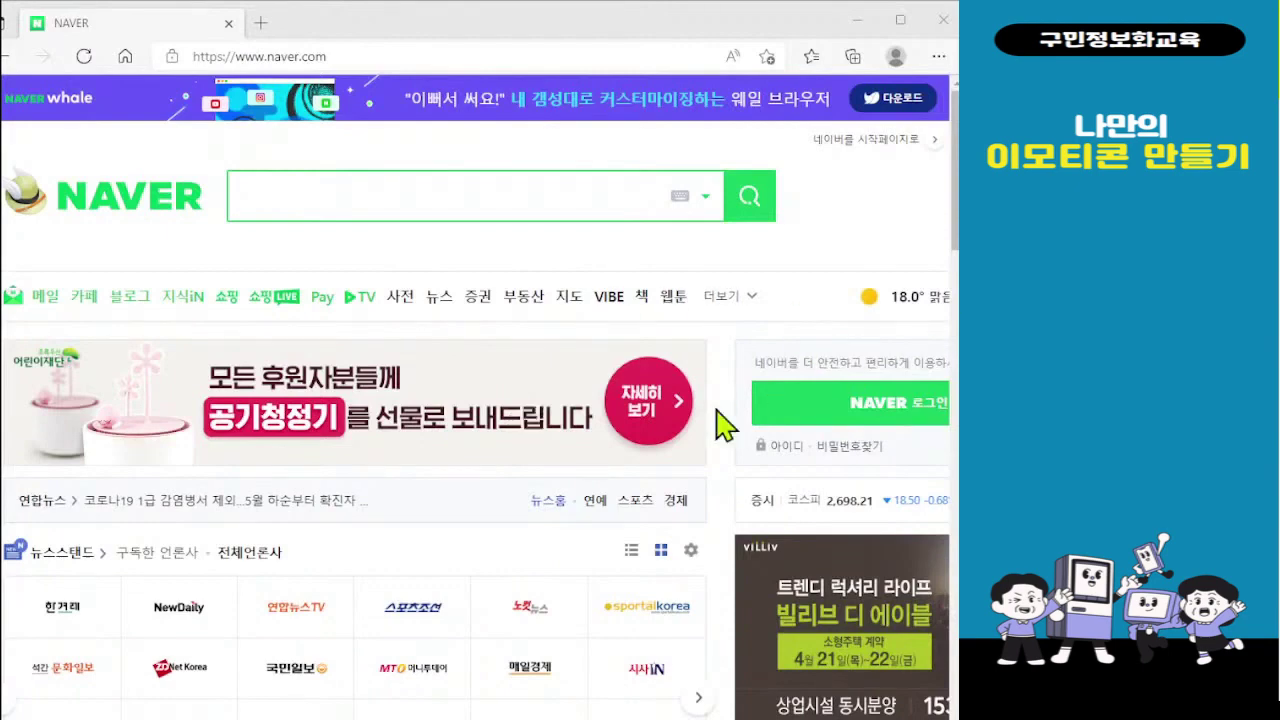
click(880, 405)
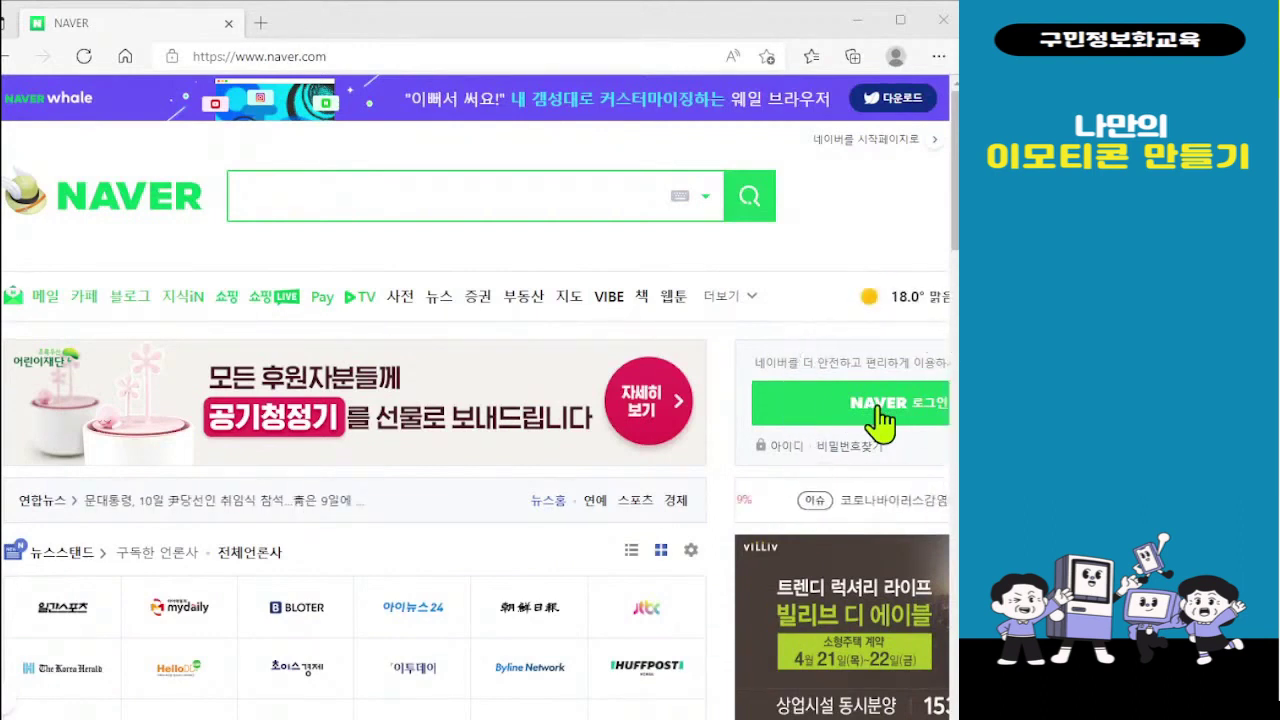
click(878, 408)
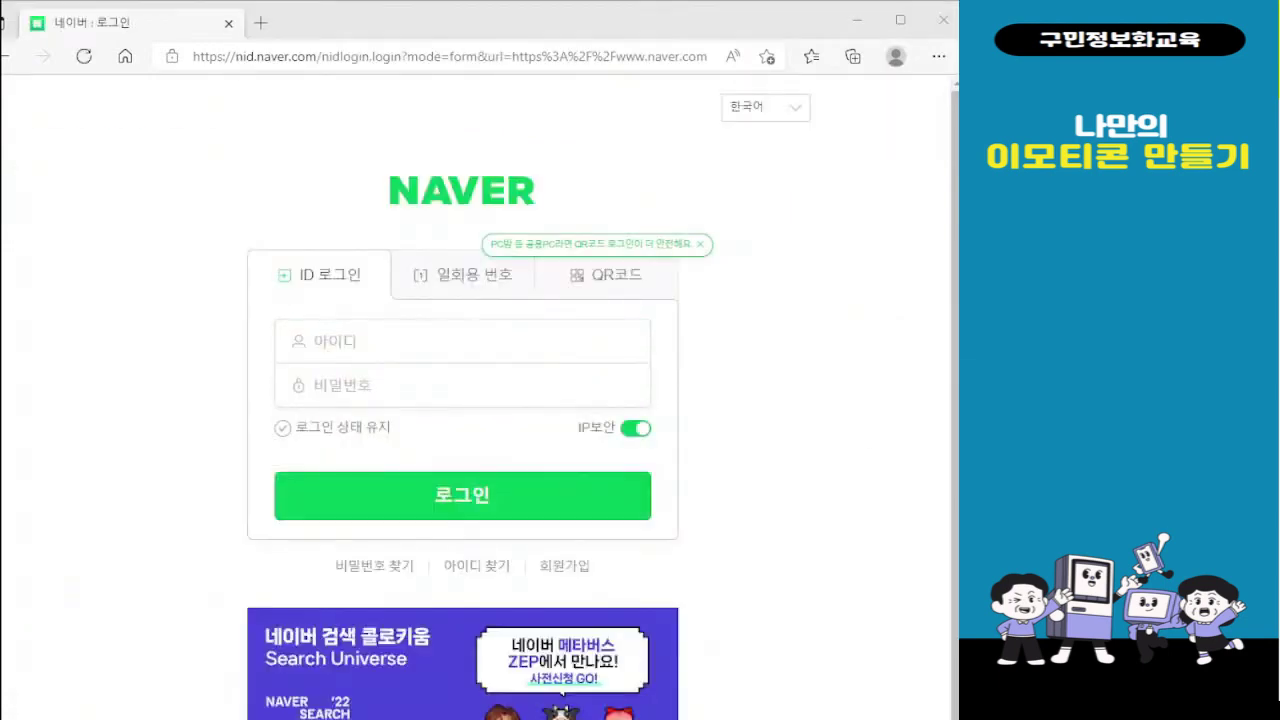
Sign in to NAVER by entering the account ID and password
click(360, 352)
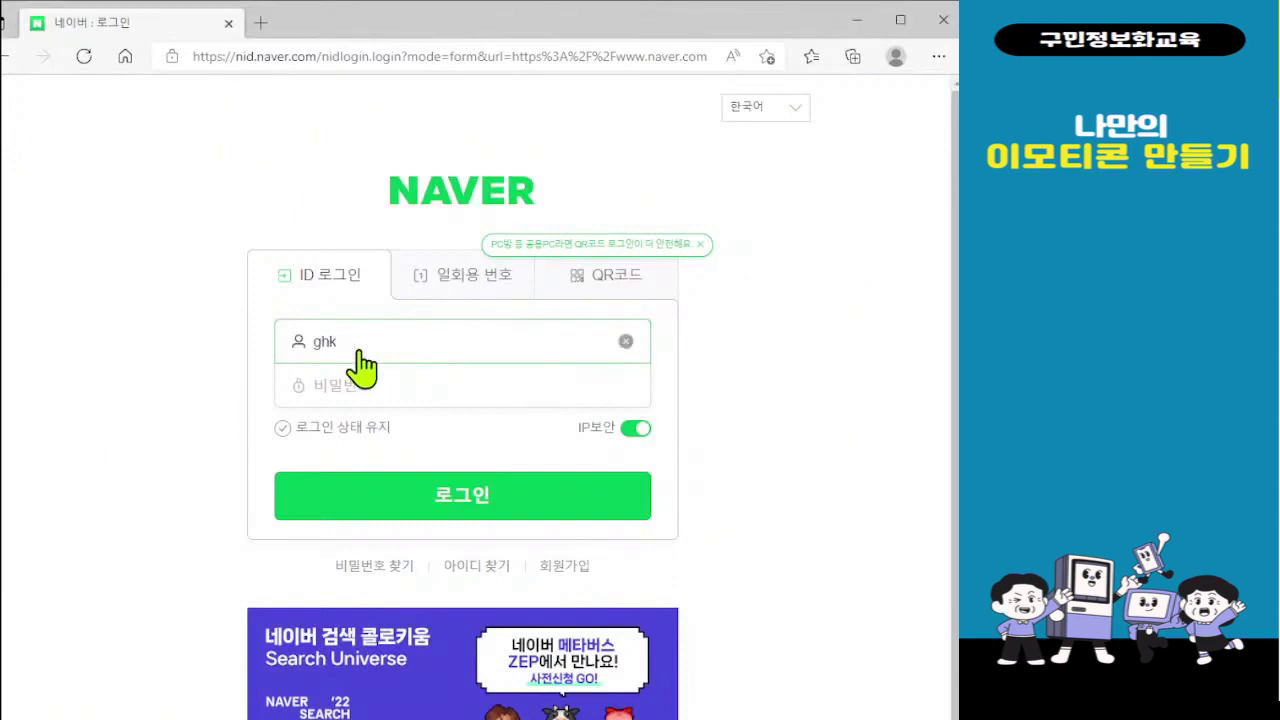
key(Tab)
text(a)
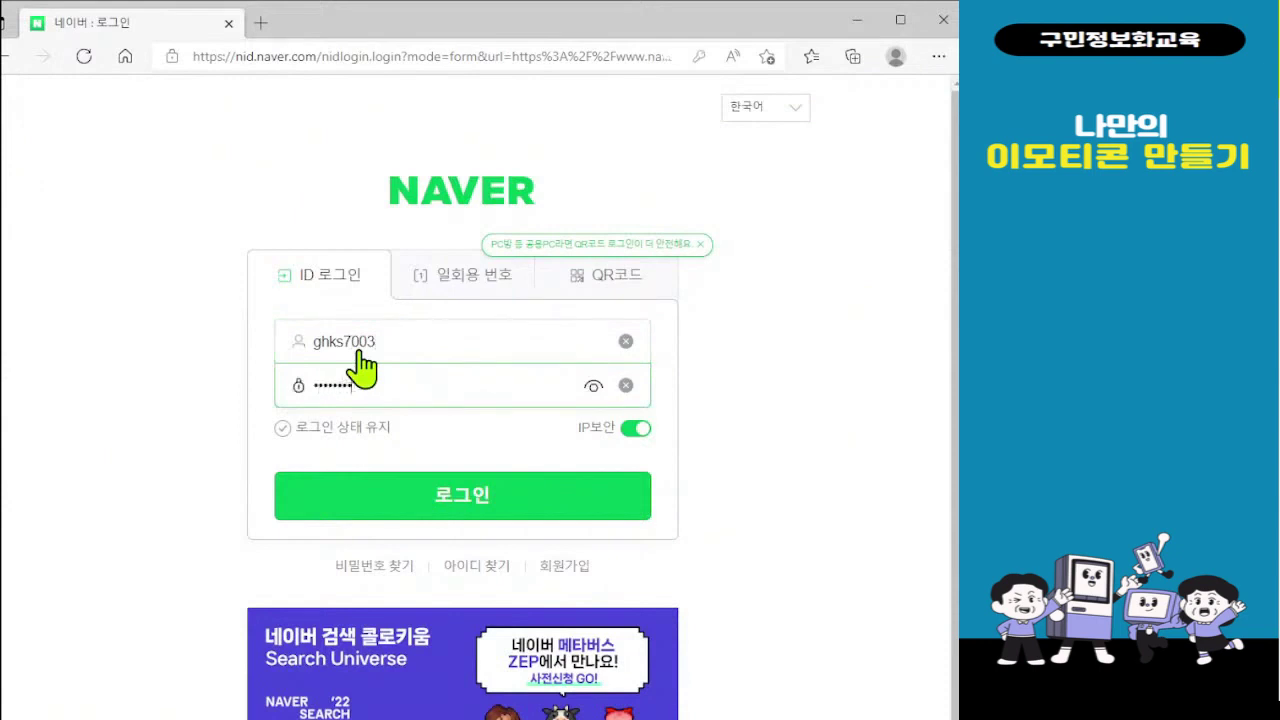
key(Return)
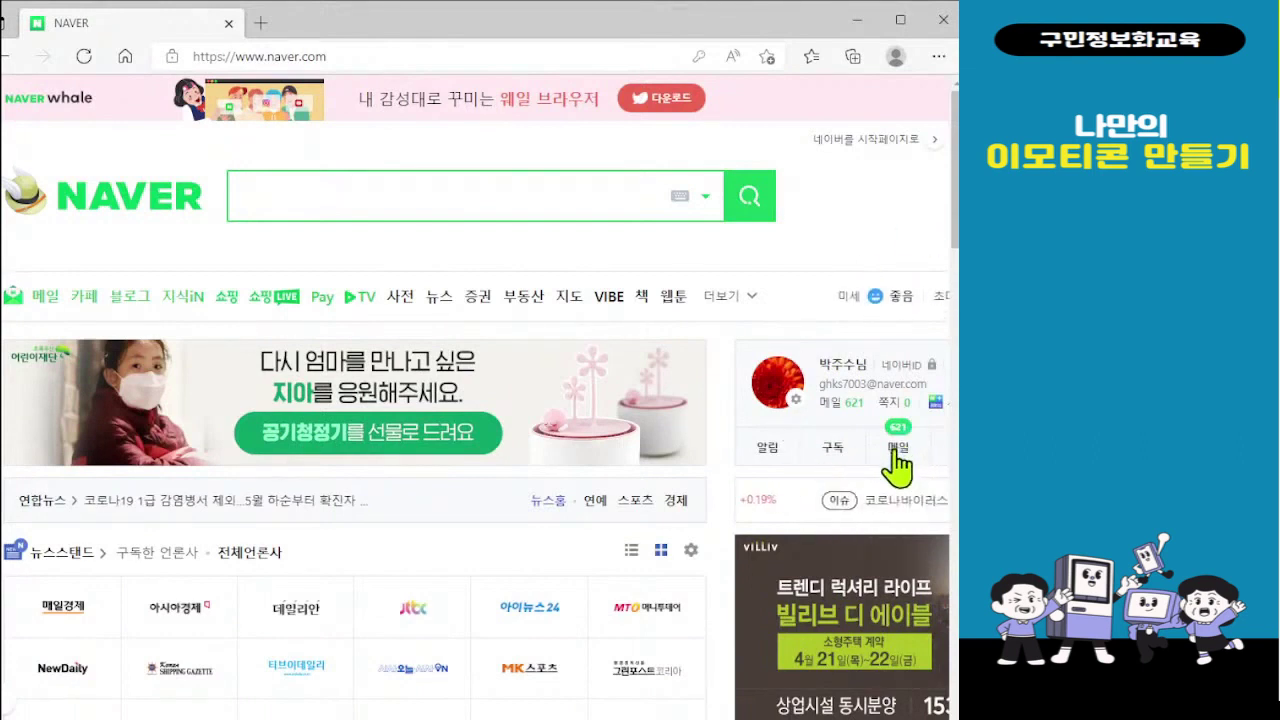
click(829, 408)
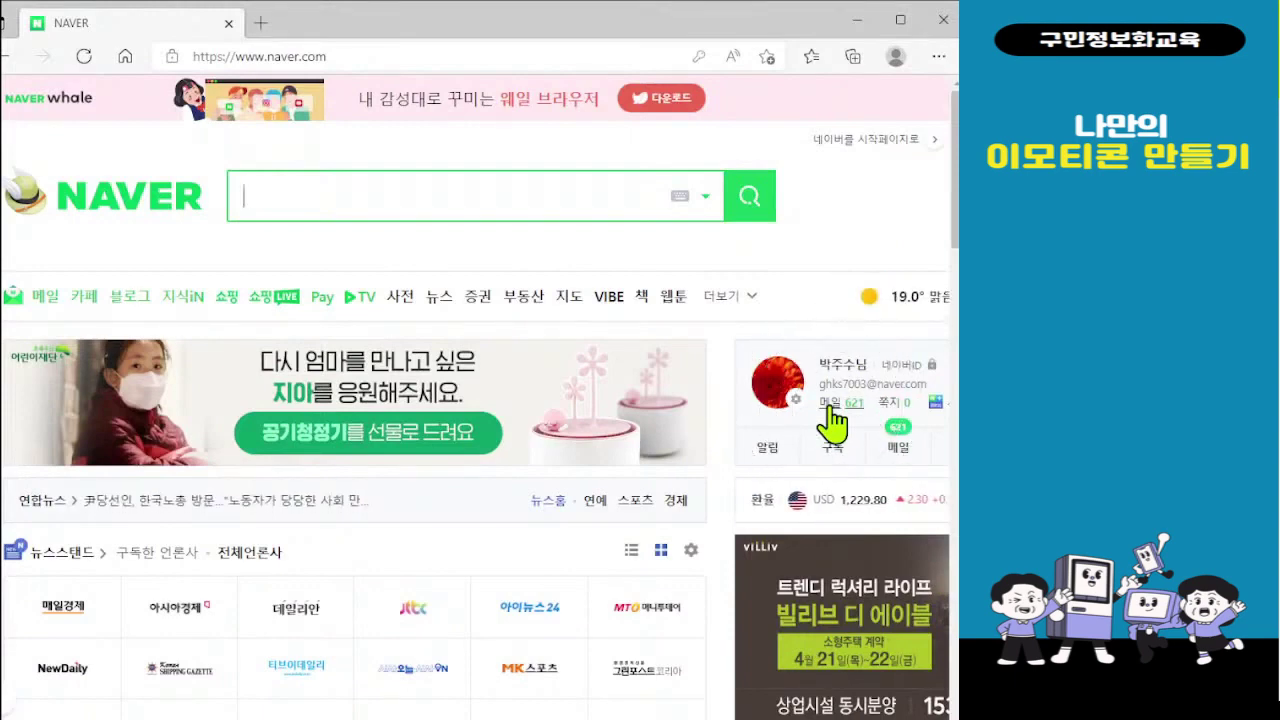
click(829, 407)
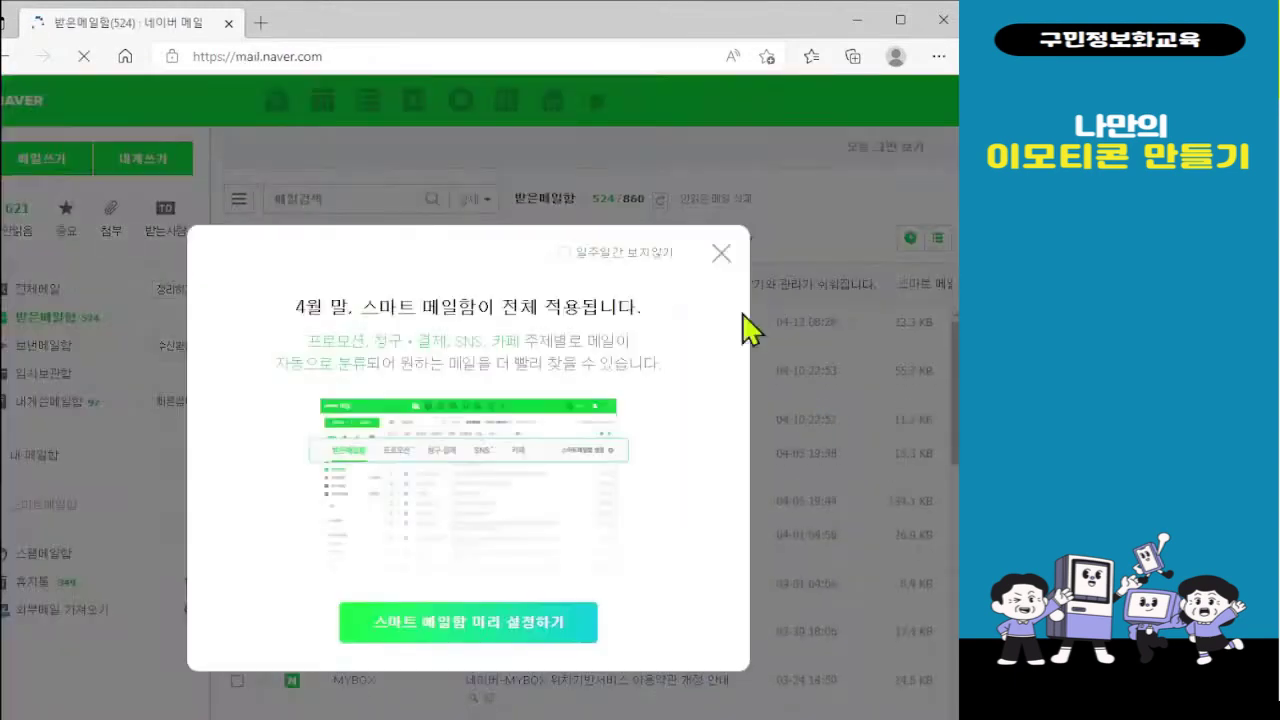
click(721, 254)
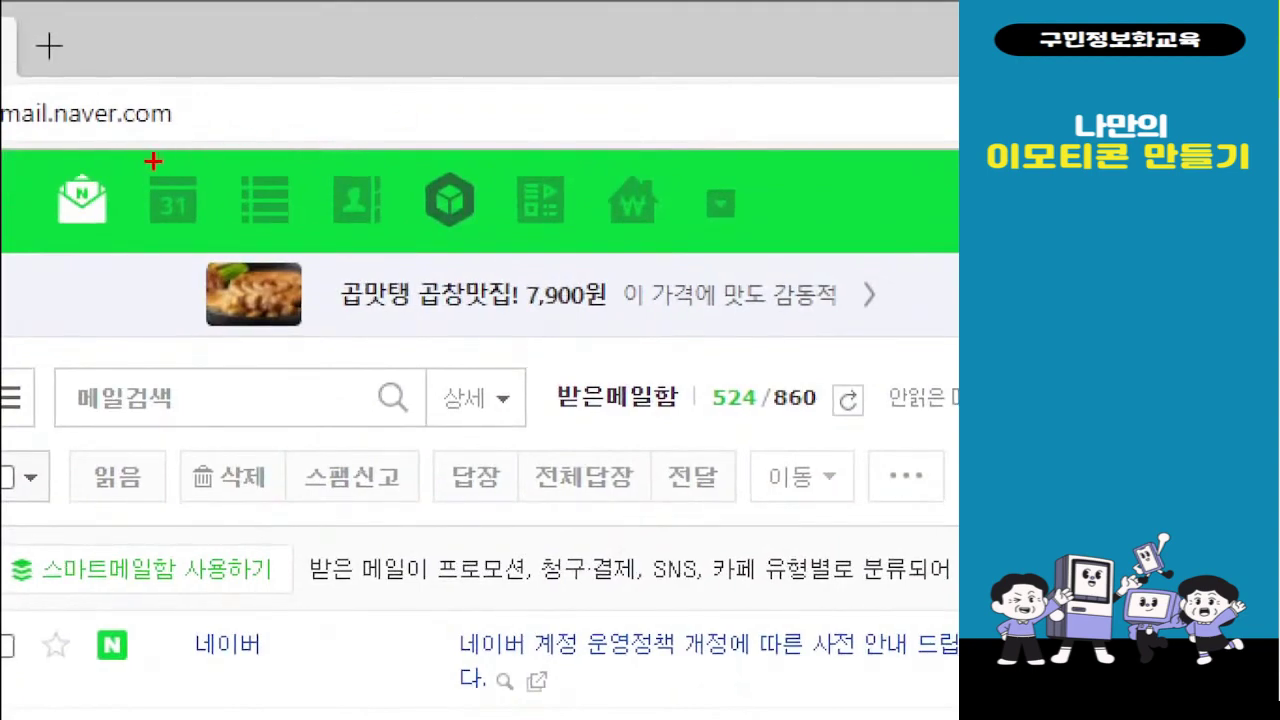
drag(14, 135, 896, 268)
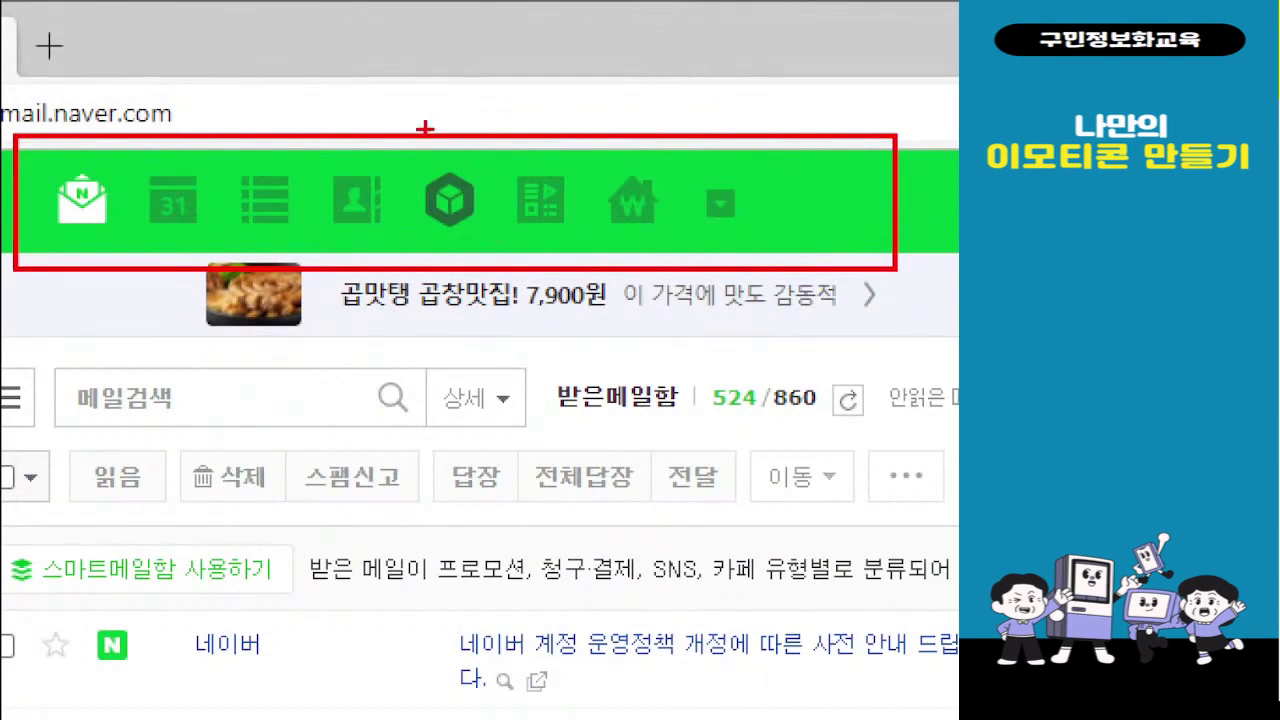
drag(399, 145, 506, 262)
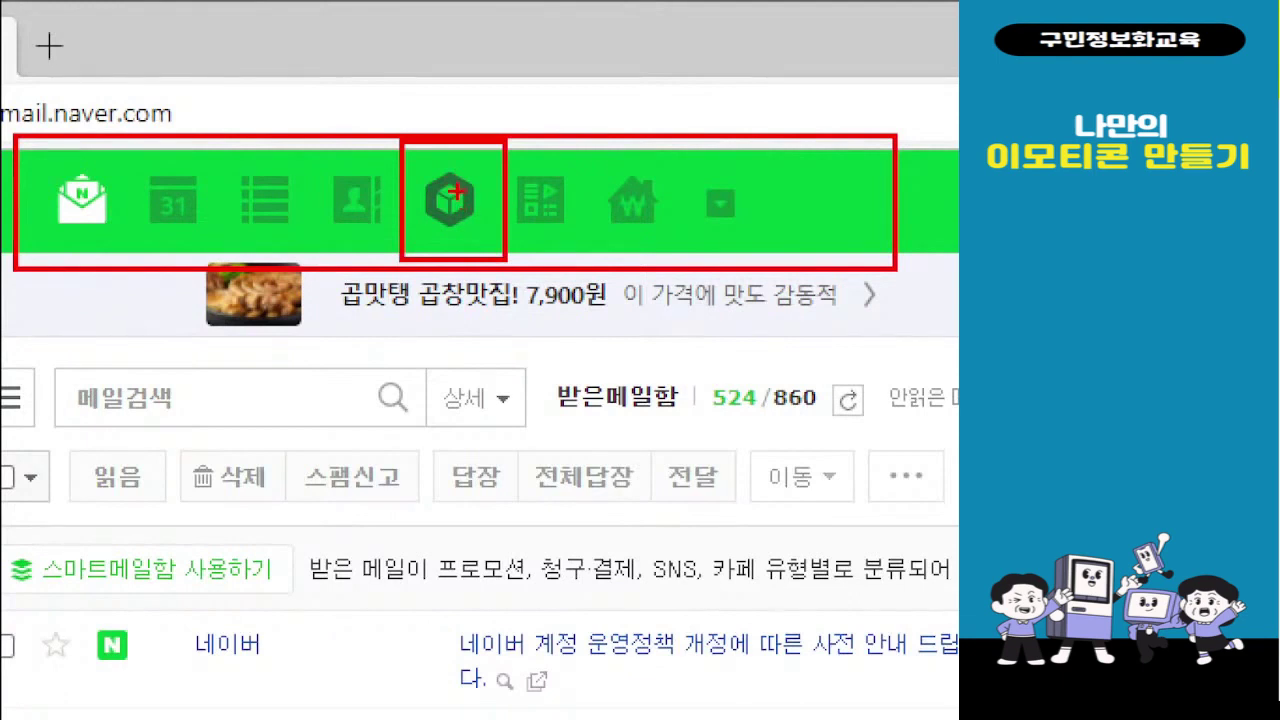
mouse_move(440, 155)
mouse_down()
mouse_move(463, 228)
mouse_move(527, 113)
mouse_up()
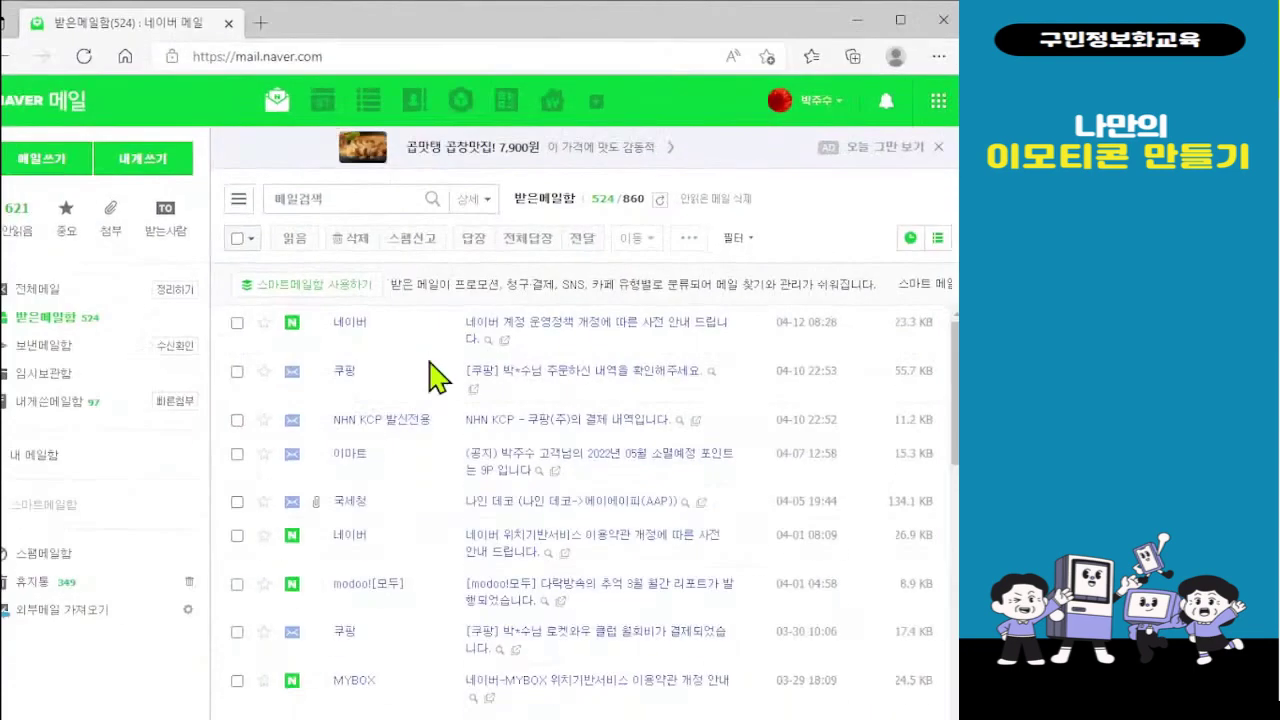
Open MYBOX cloud storage and show the 올리기 file or folder upload choices
click(461, 101)
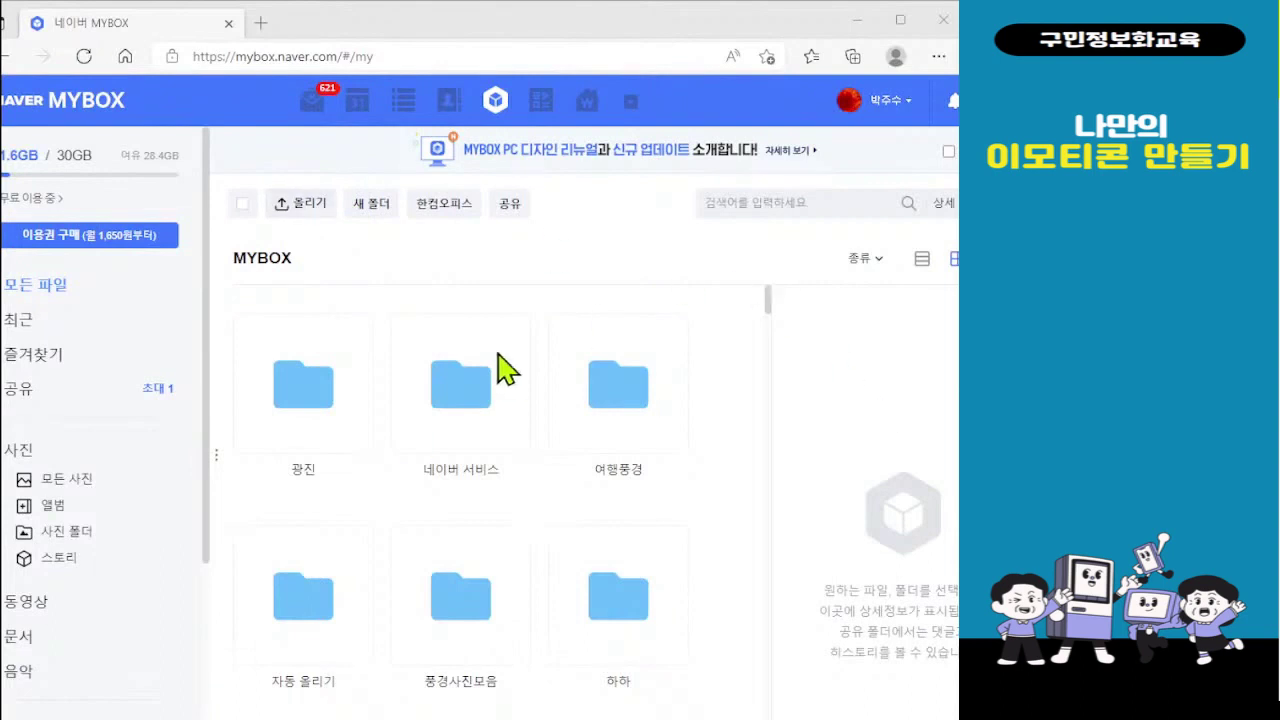
click(296, 222)
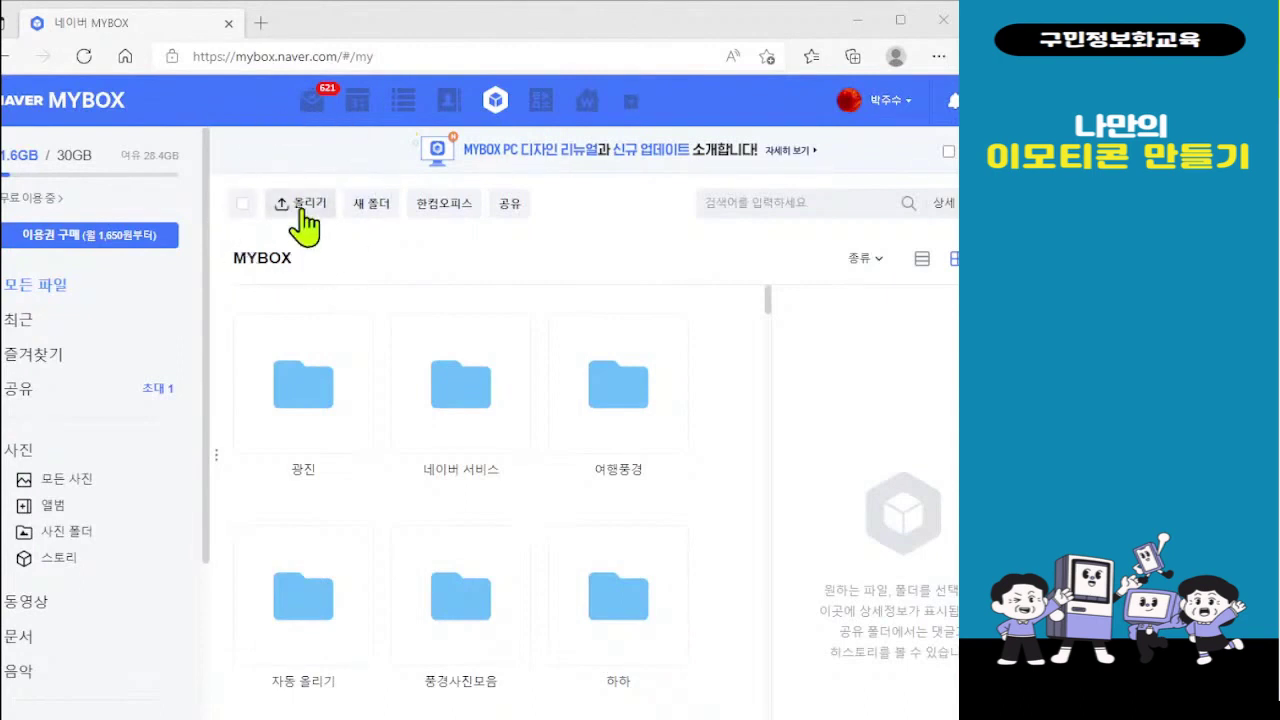
click(305, 210)
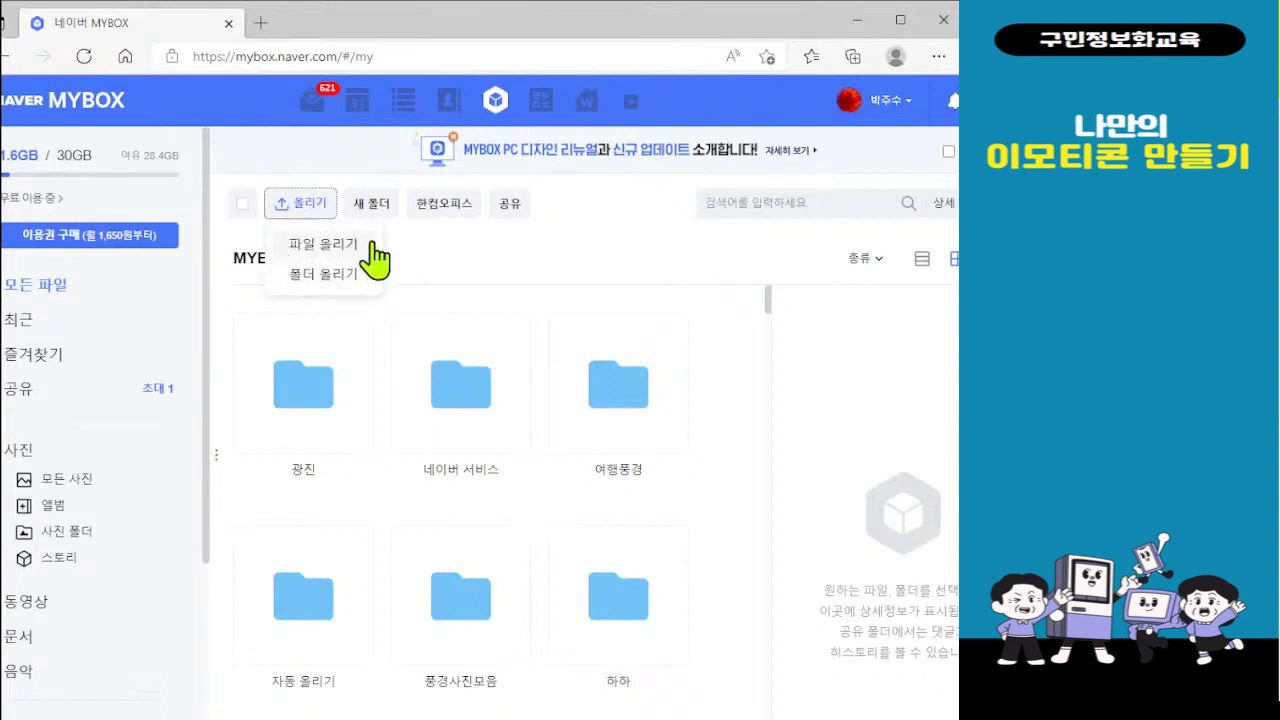
Start a 파일 올리기 upload and browse to the PC's 사진 folder
click(319, 249)
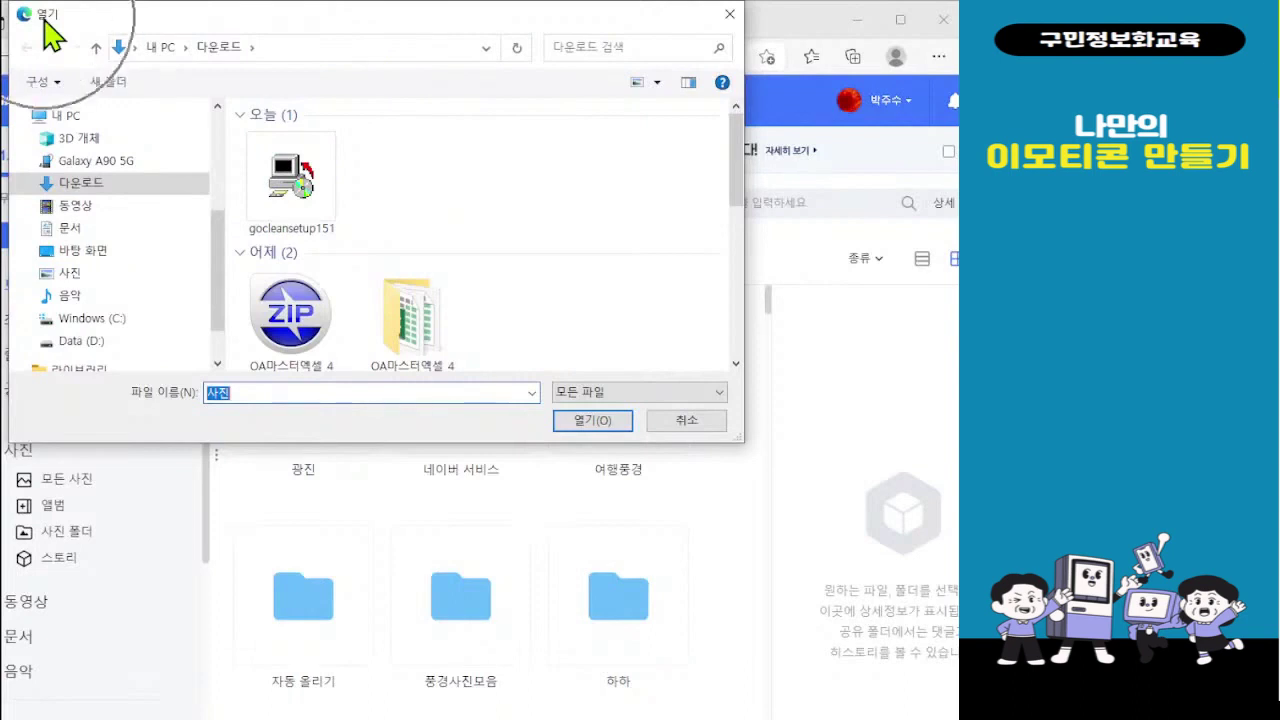
click(69, 278)
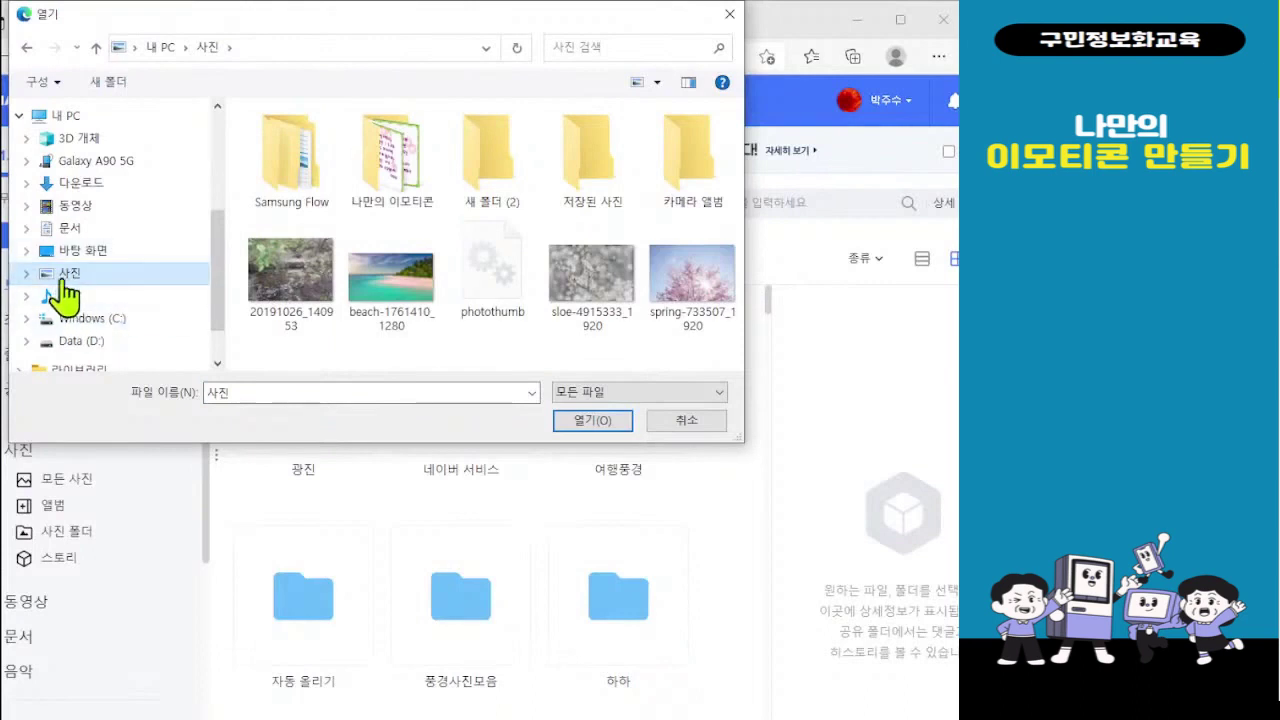
Select 마음 and 태양 GIFs in 나만의 이모티콘 and upload both to MYBOX
double_click(400, 175)
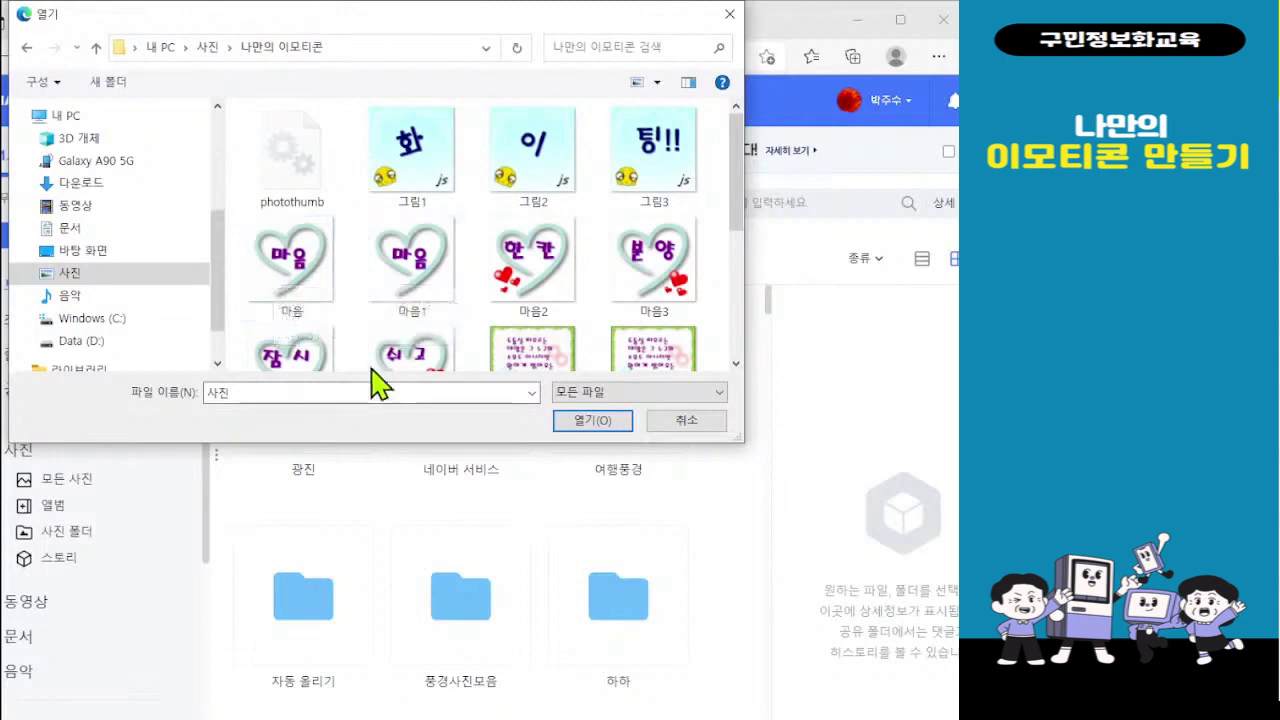
click(294, 264)
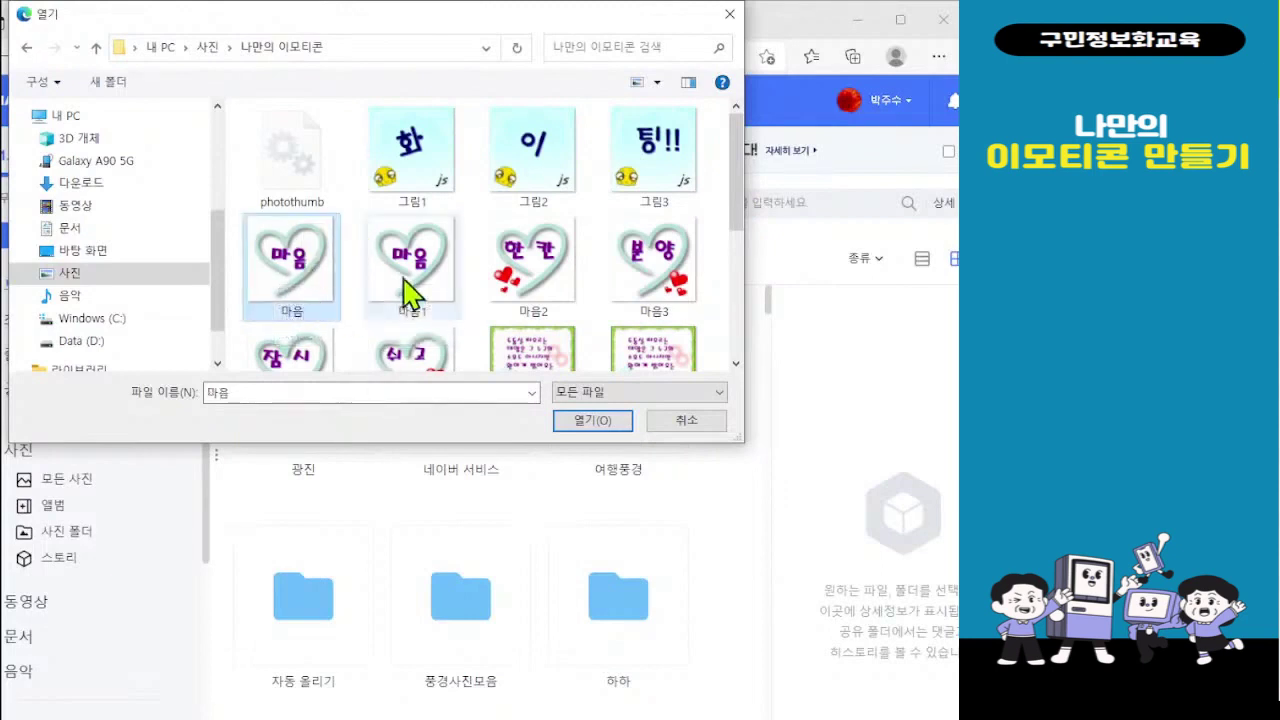
drag(742, 205, 749, 251)
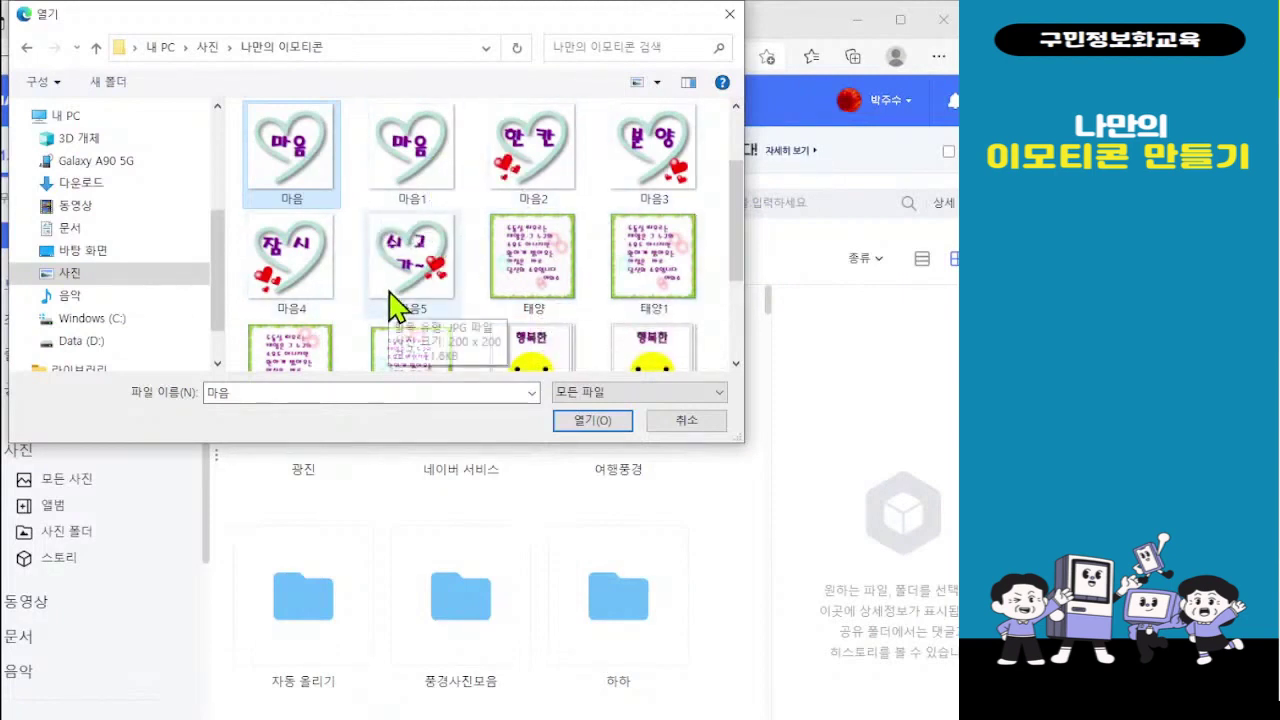
ctrl+click(533, 275)
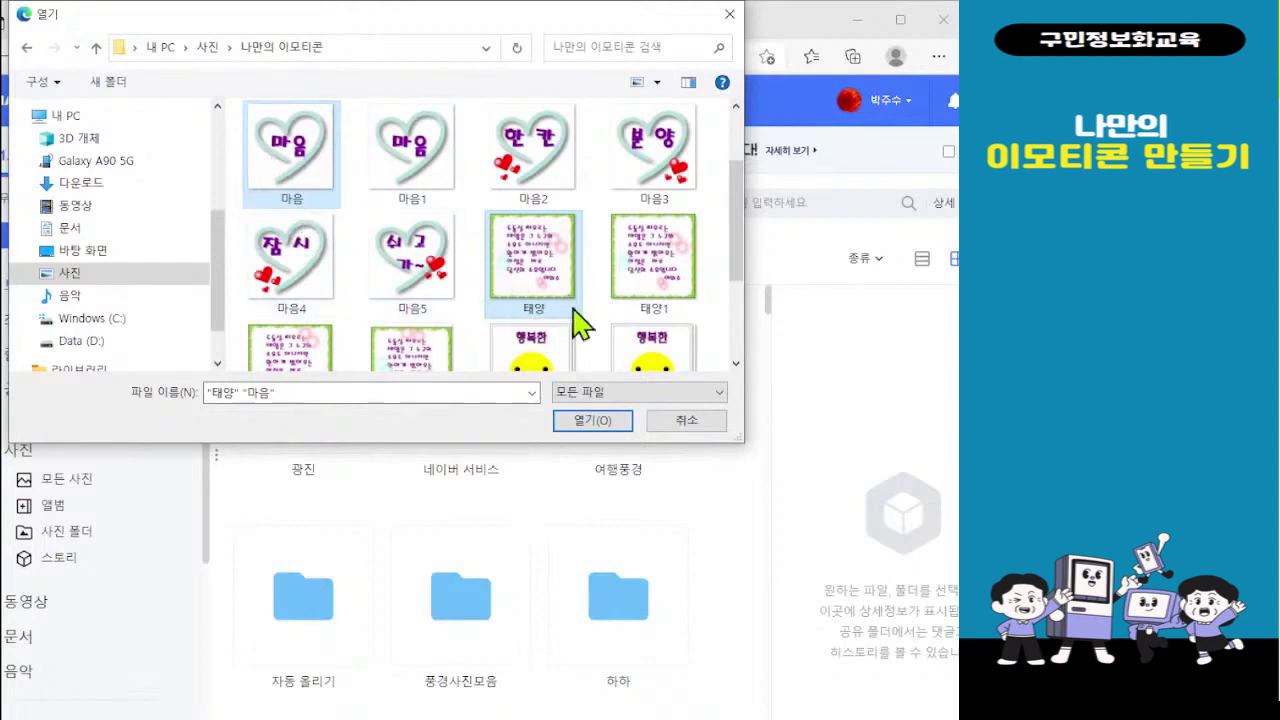
click(597, 424)
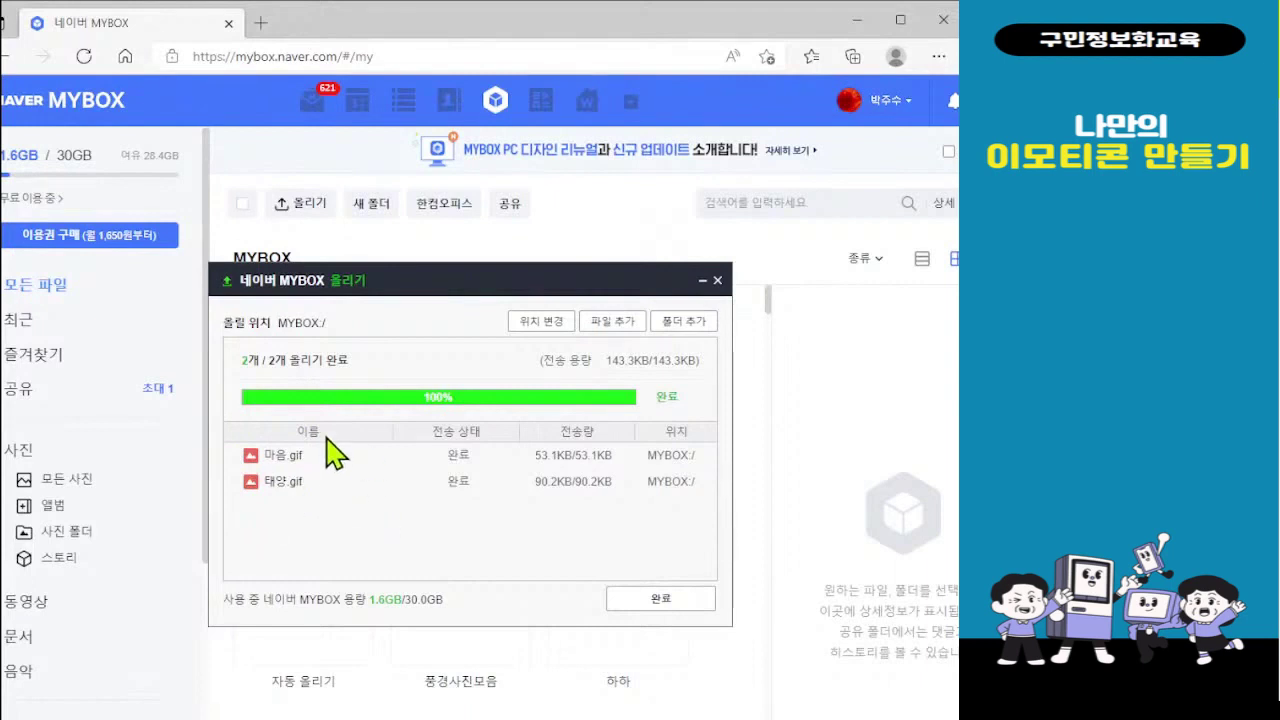
click(658, 602)
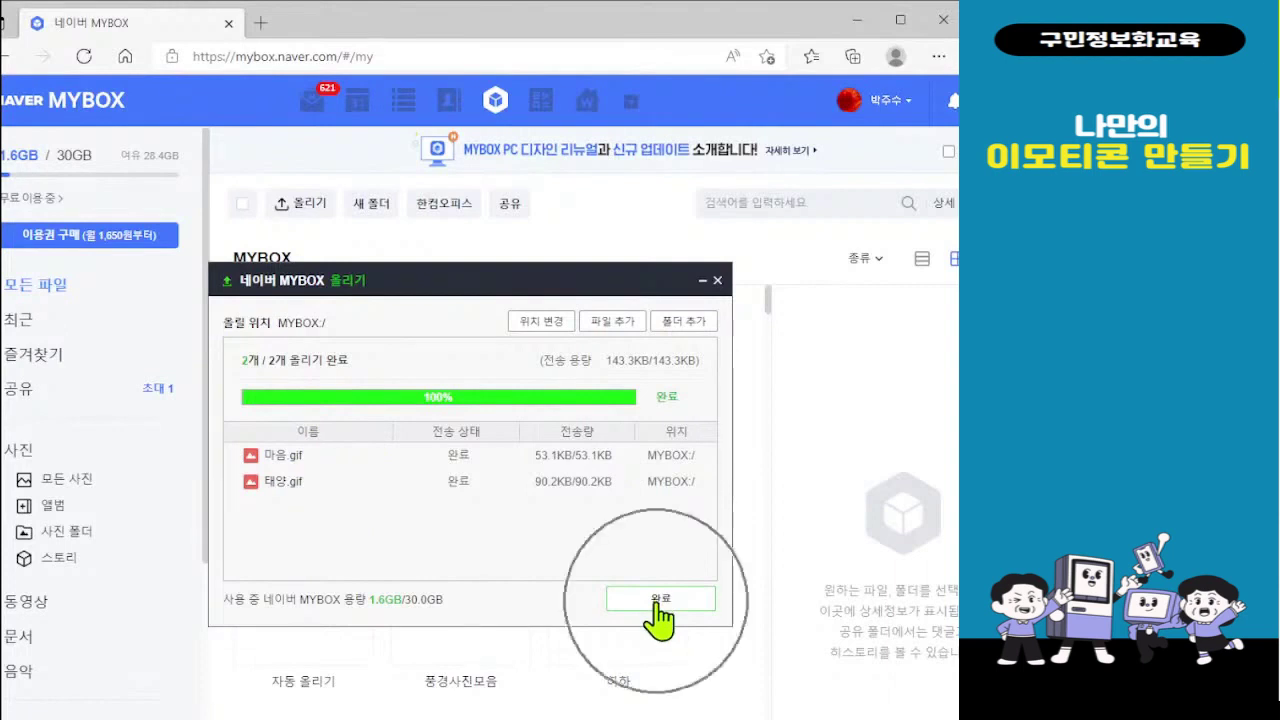
Close the finished upload window and show 모든 사진 in the photo library
click(658, 604)
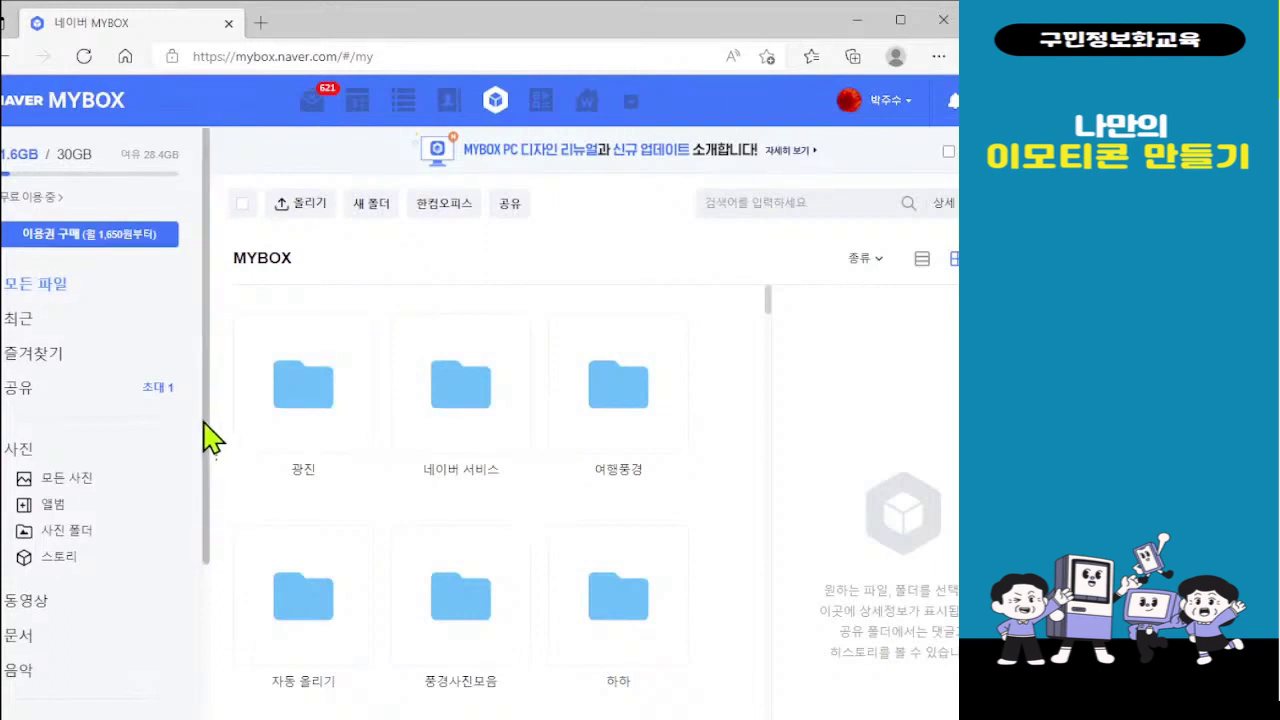
scroll(207, 440, down, 1)
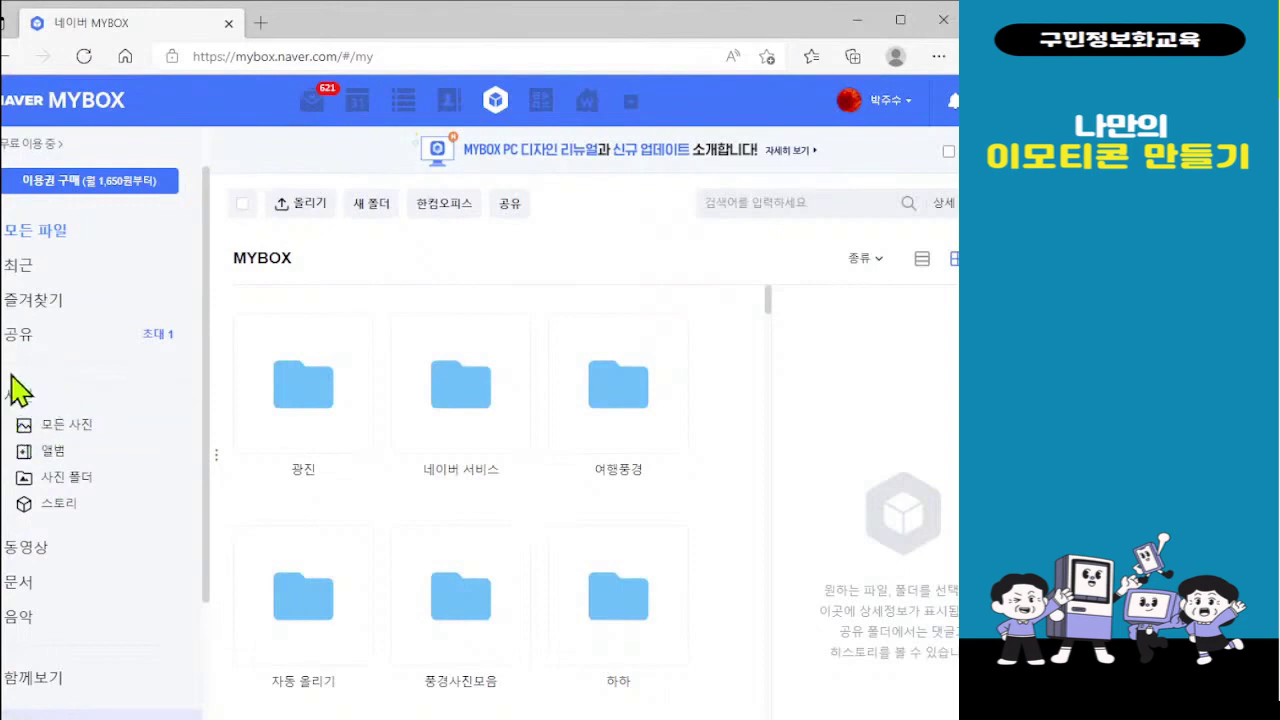
click(84, 437)
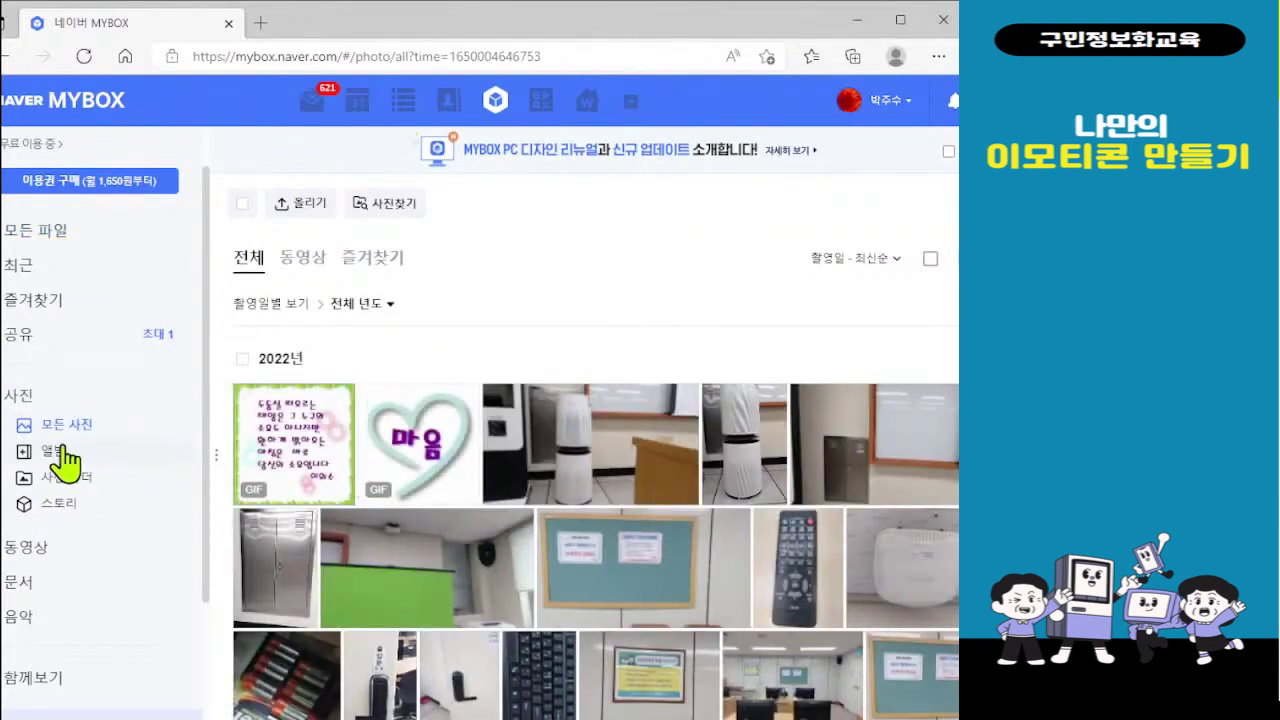
click(314, 476)
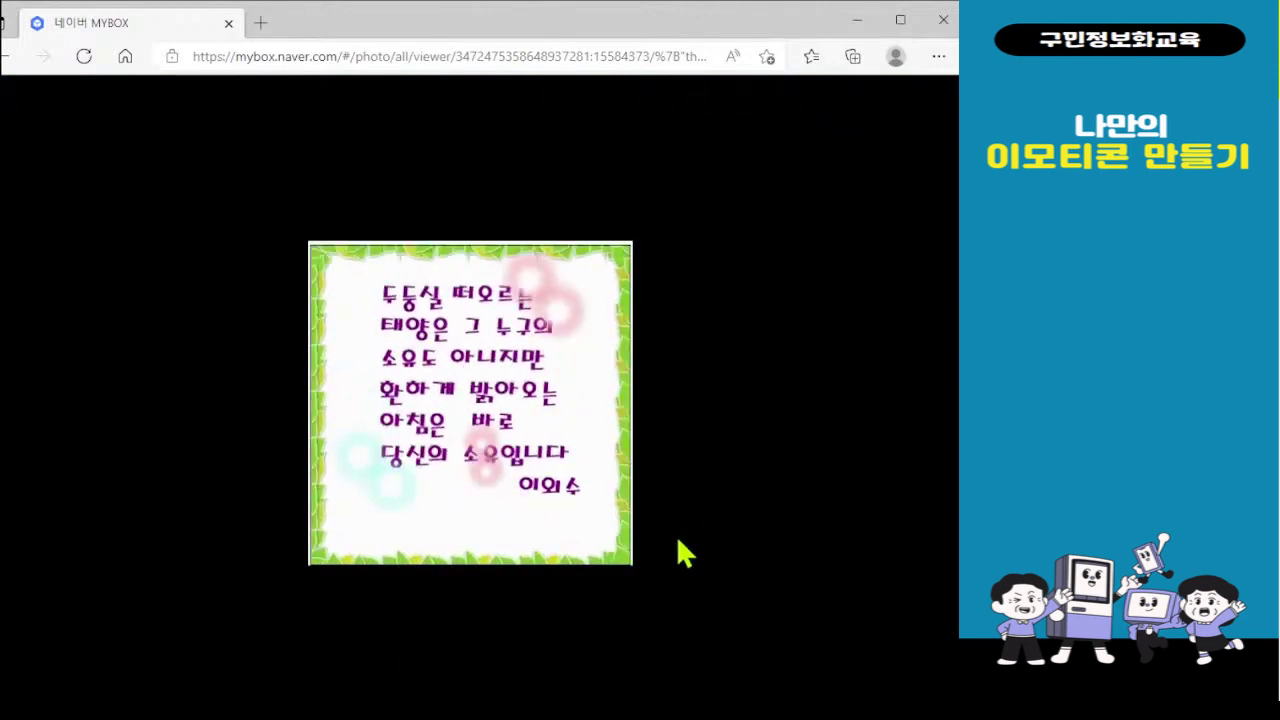
mouse_move(531, 326)
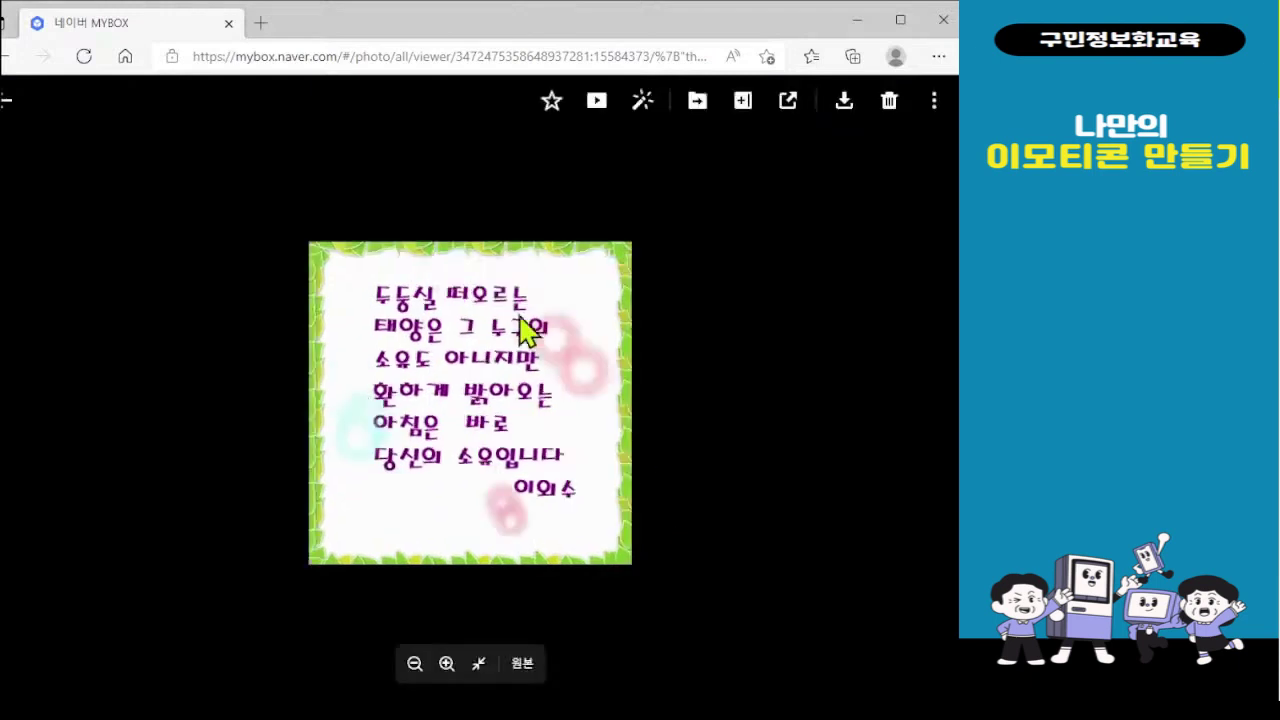
click(7, 108)
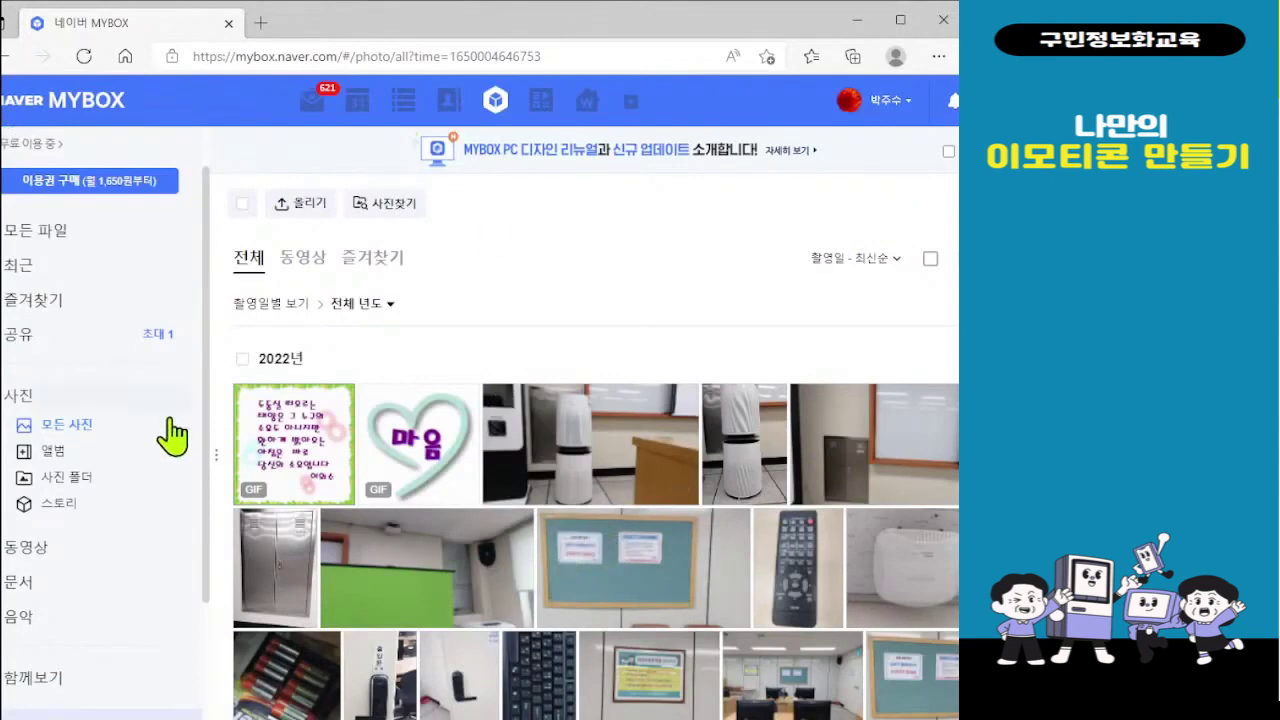
Preview the uploaded 마음 GIF, then minimize the browser to reveal the desktop
click(420, 455)
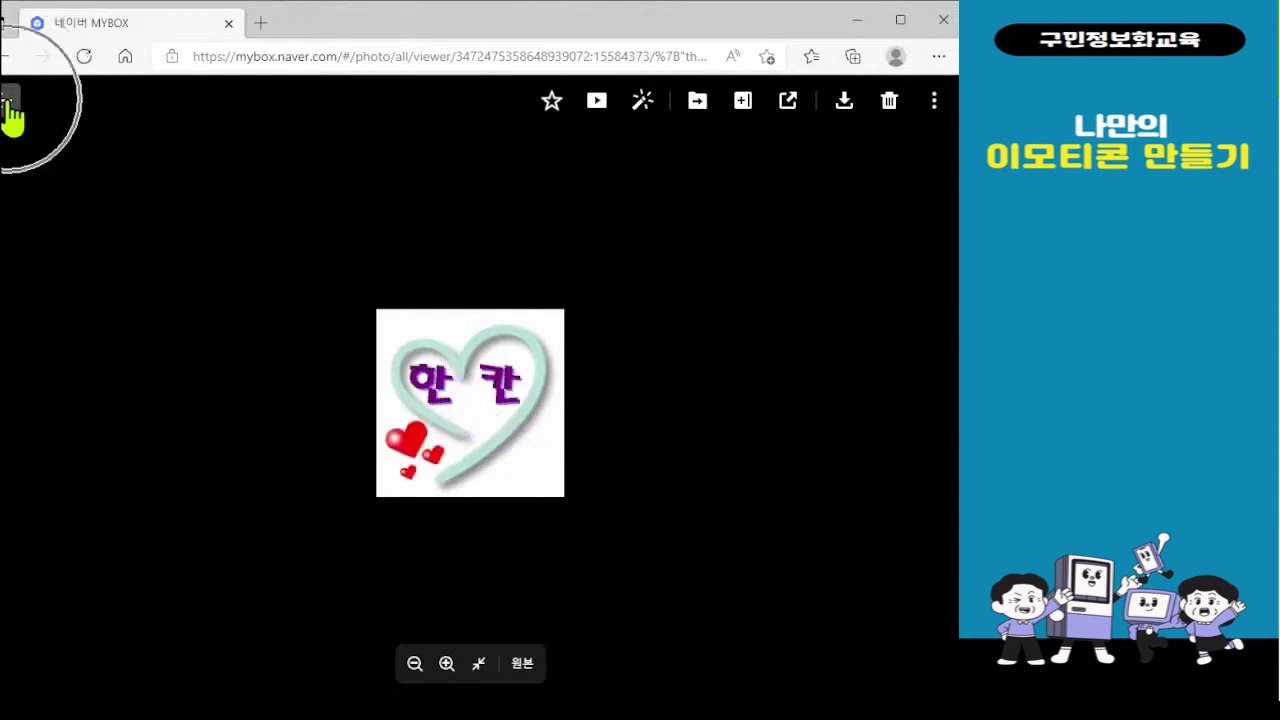
click(10, 112)
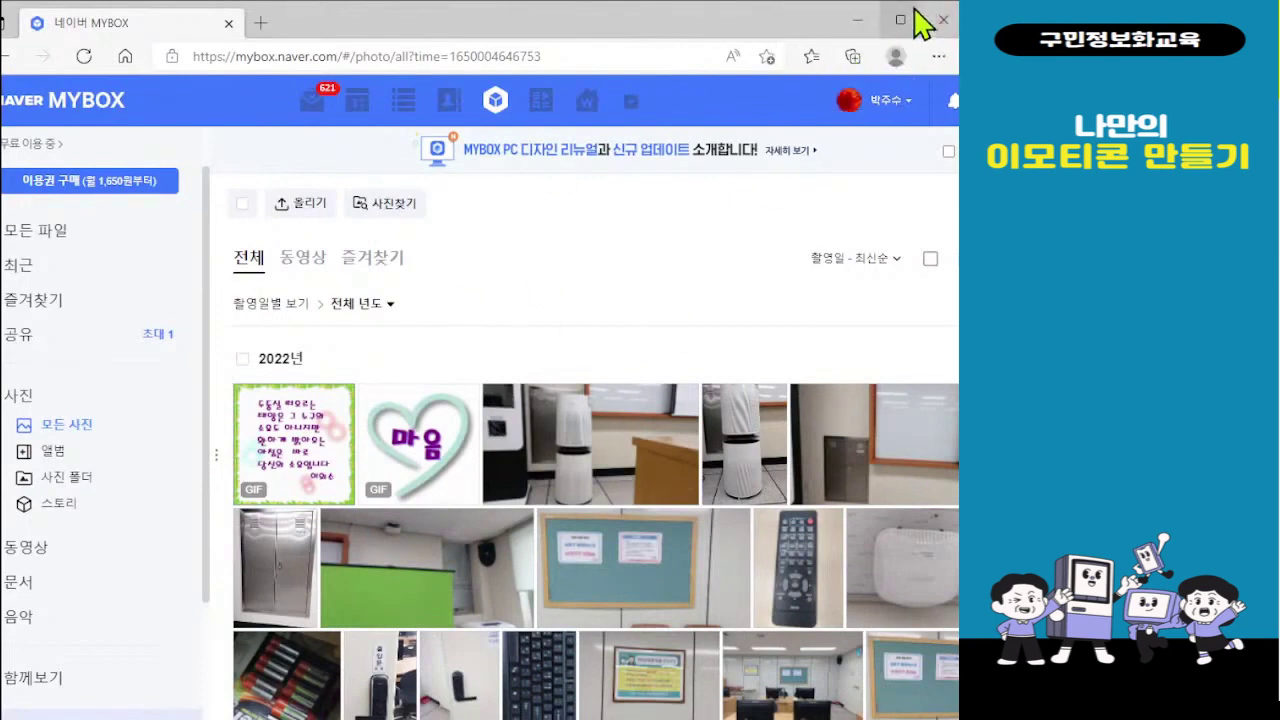
click(856, 24)
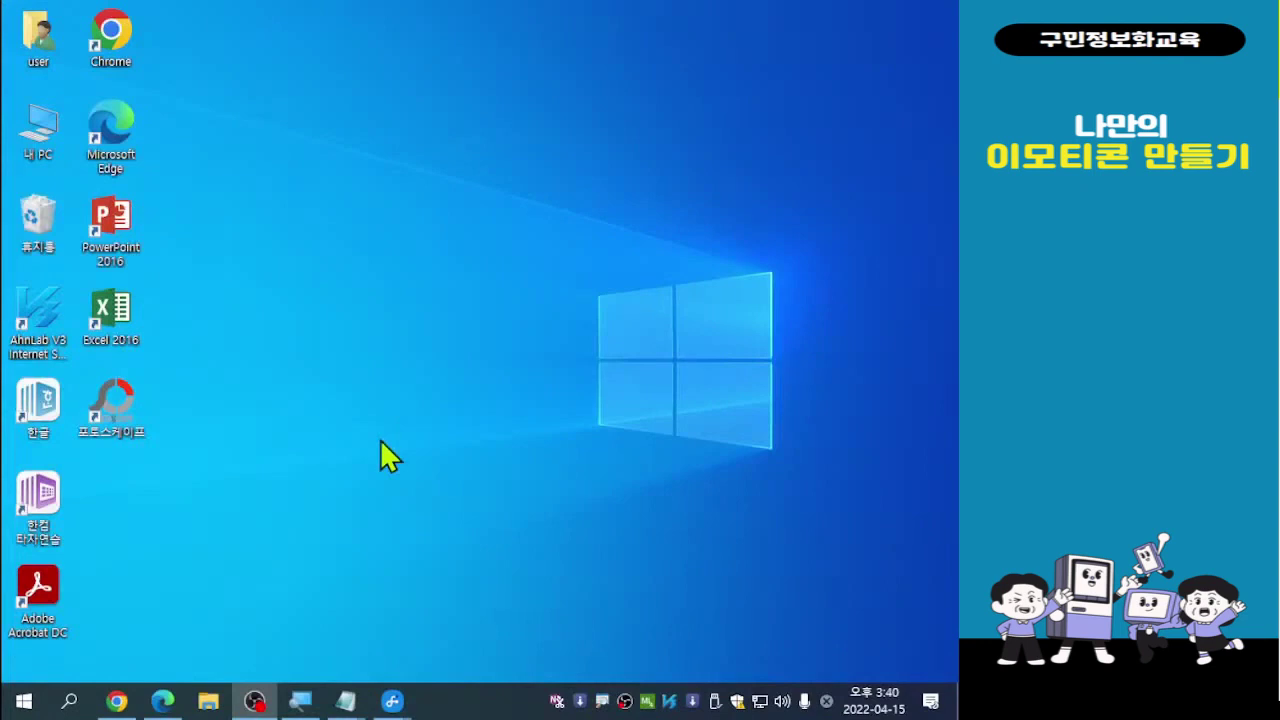
Bring up the Samsung Flow phone-mirroring window from the taskbar
click(393, 702)
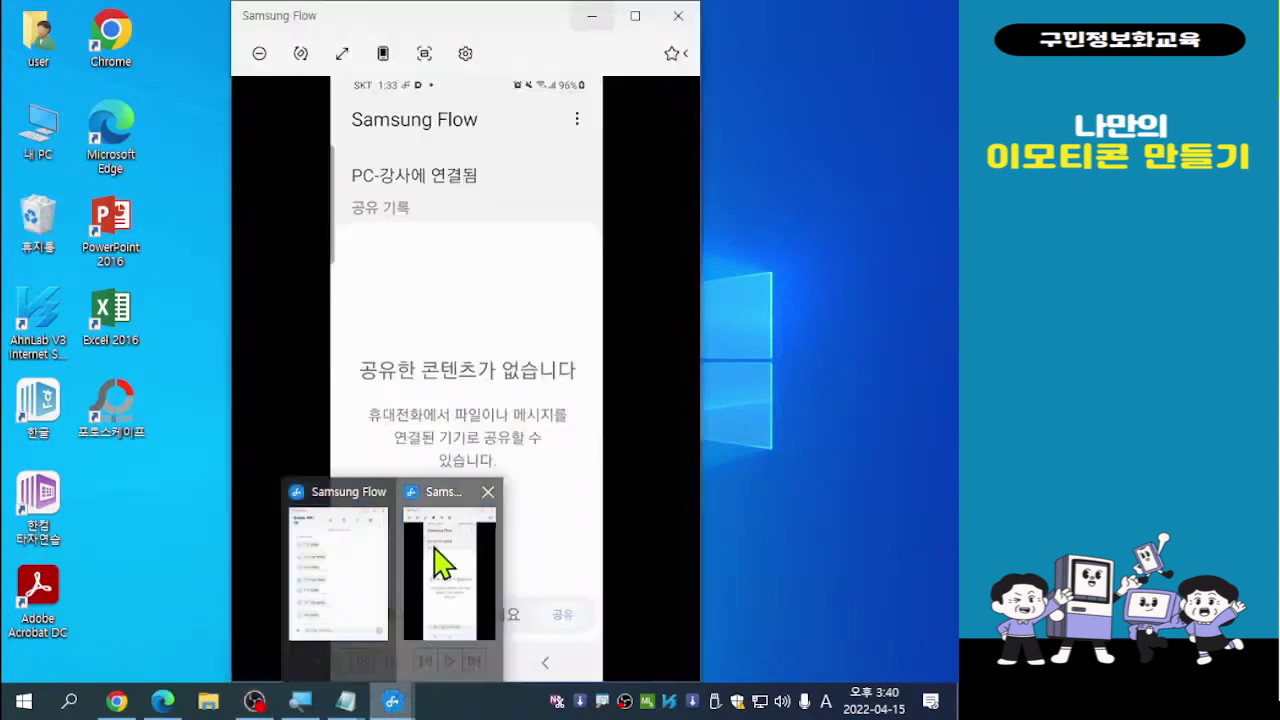
click(445, 560)
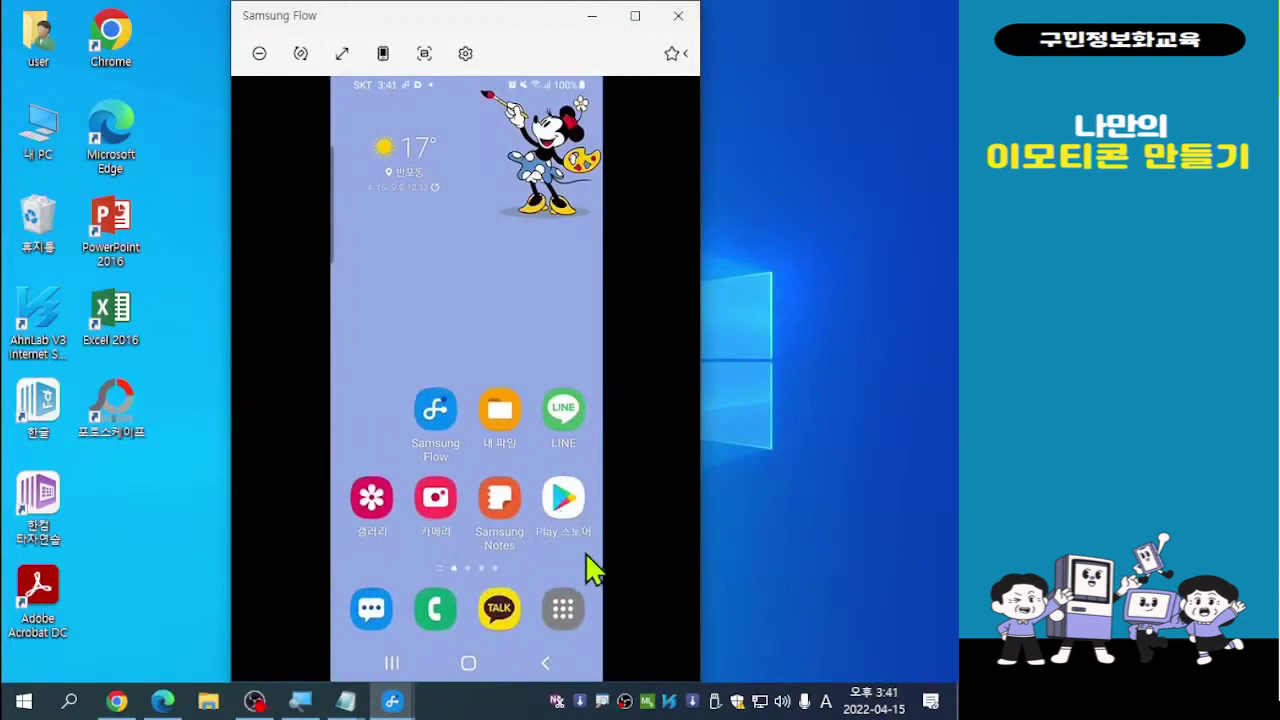
Open the Play Store on the mirrored phone and search for 네이버마
click(563, 500)
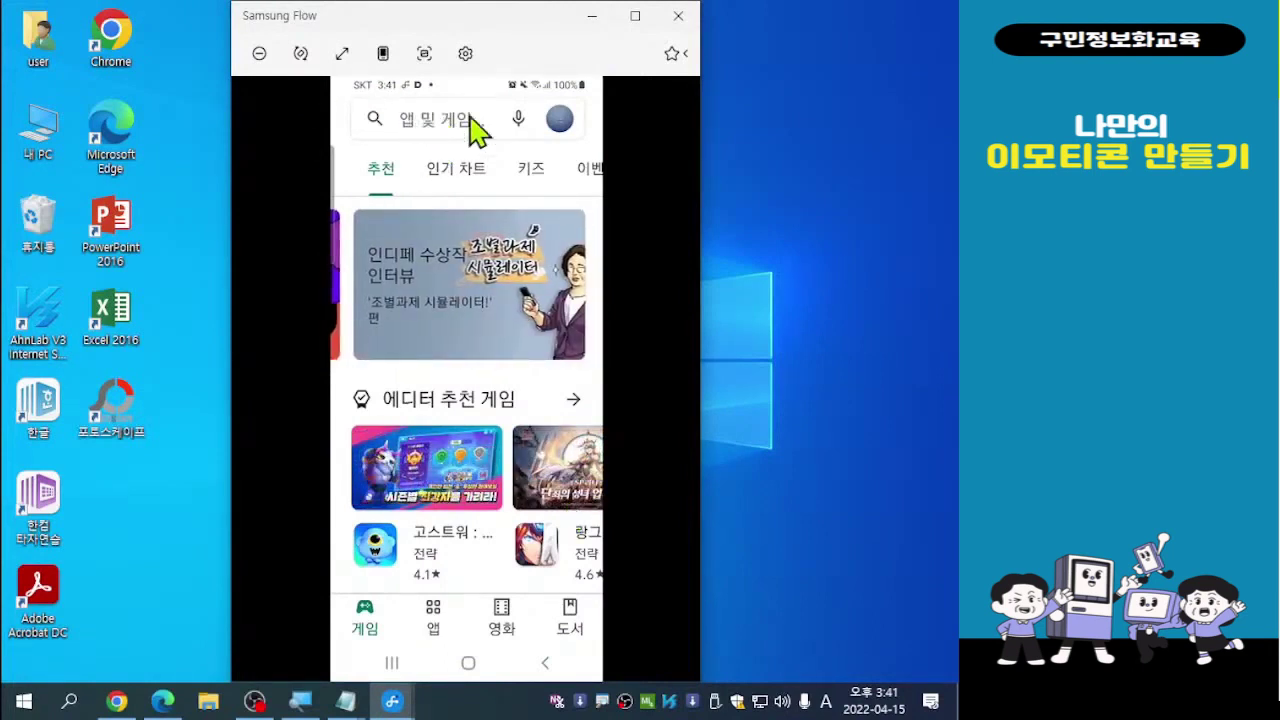
click(438, 126)
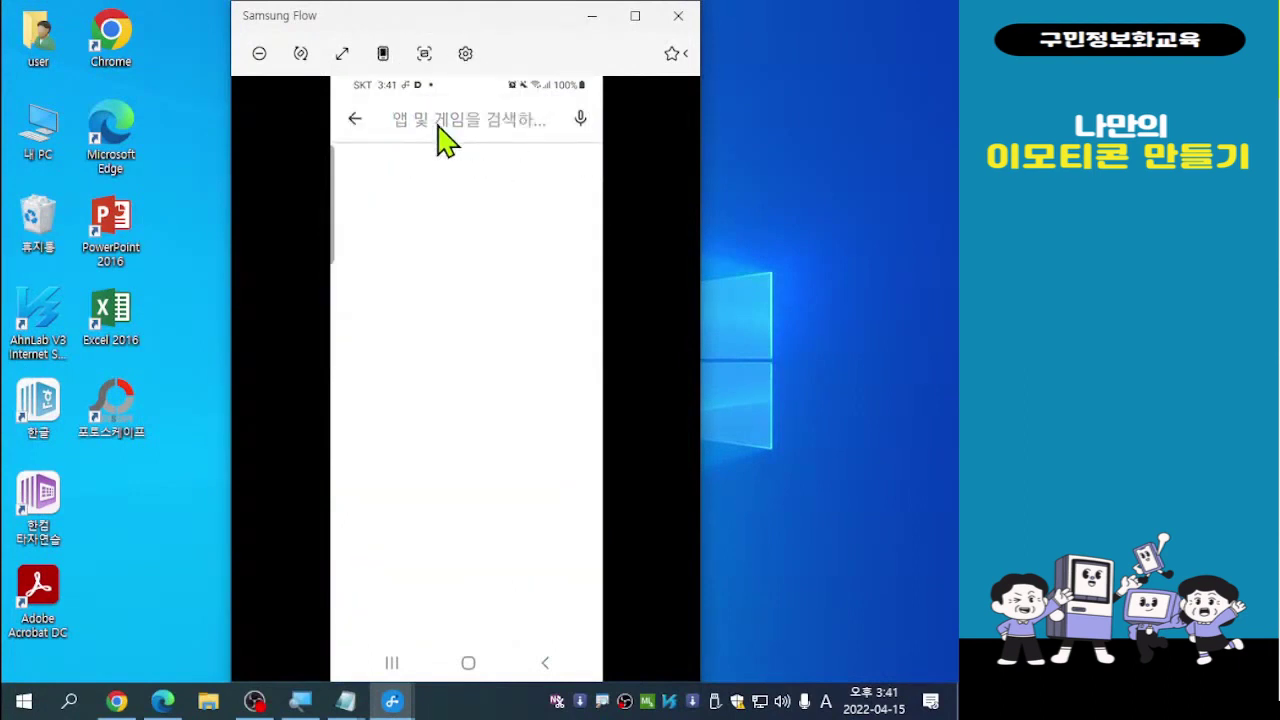
click(438, 126)
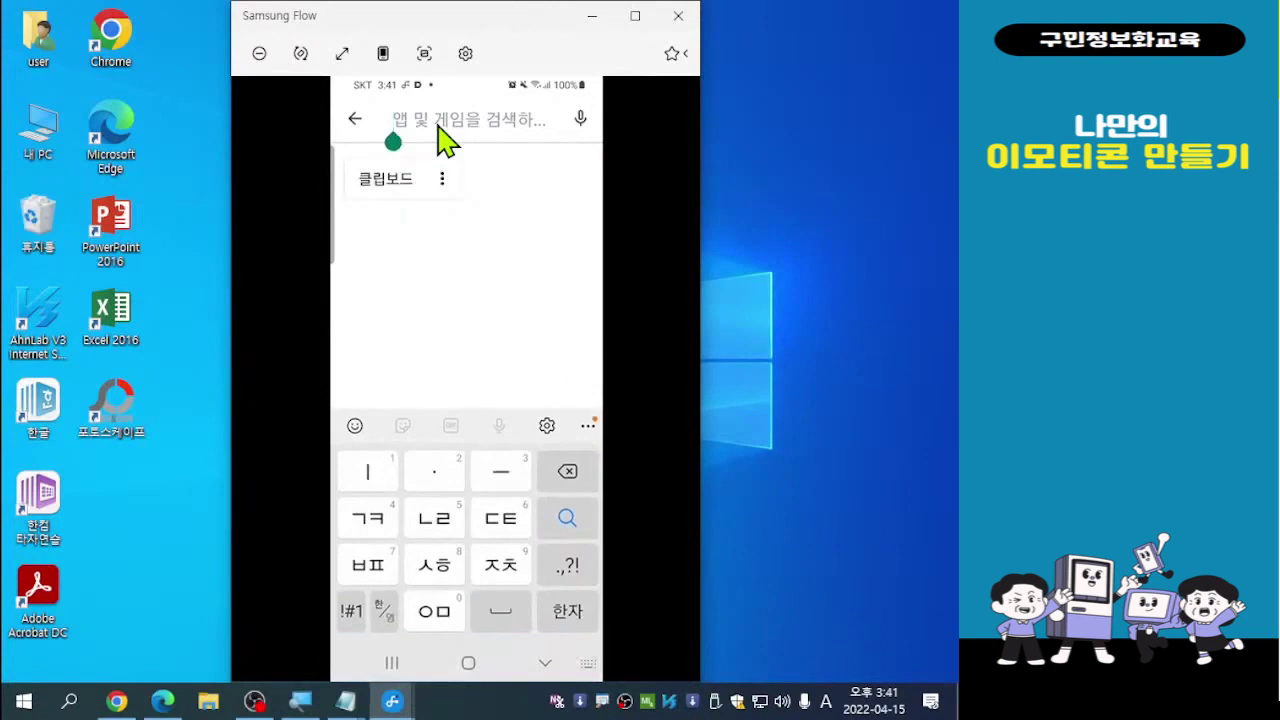
text(넵)
key(BackSpace)
text(이버)
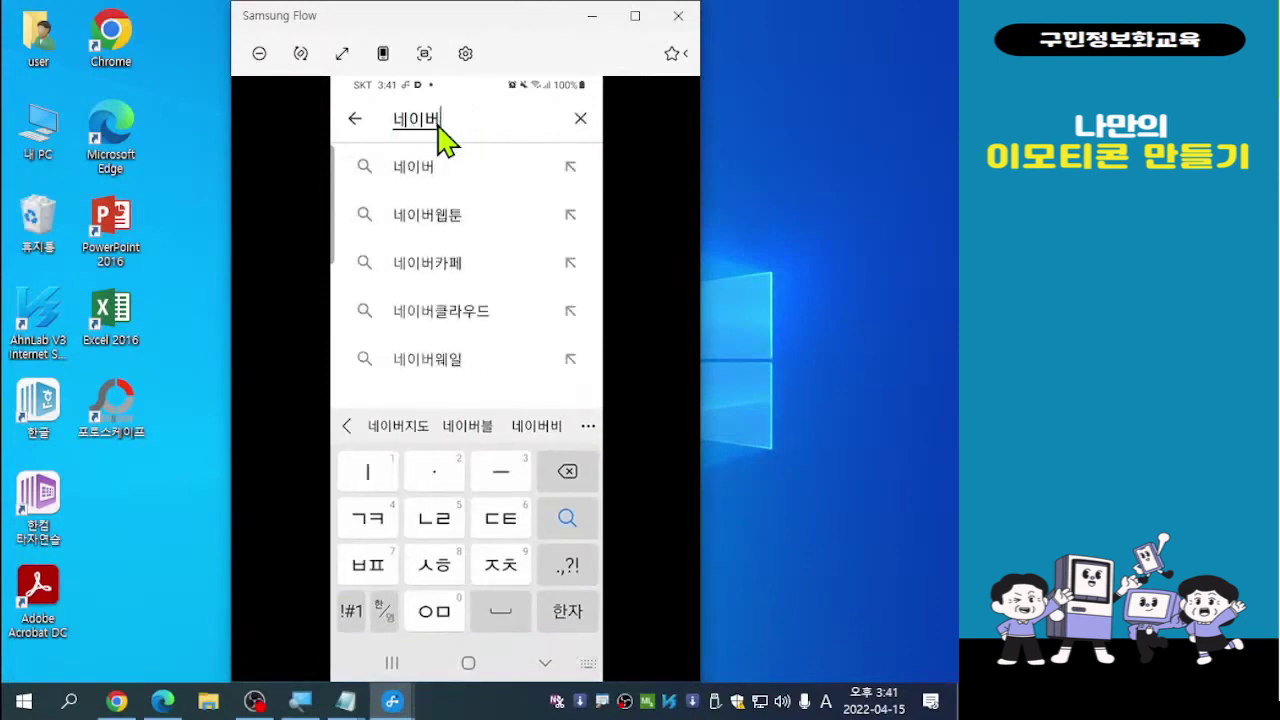
text(마)
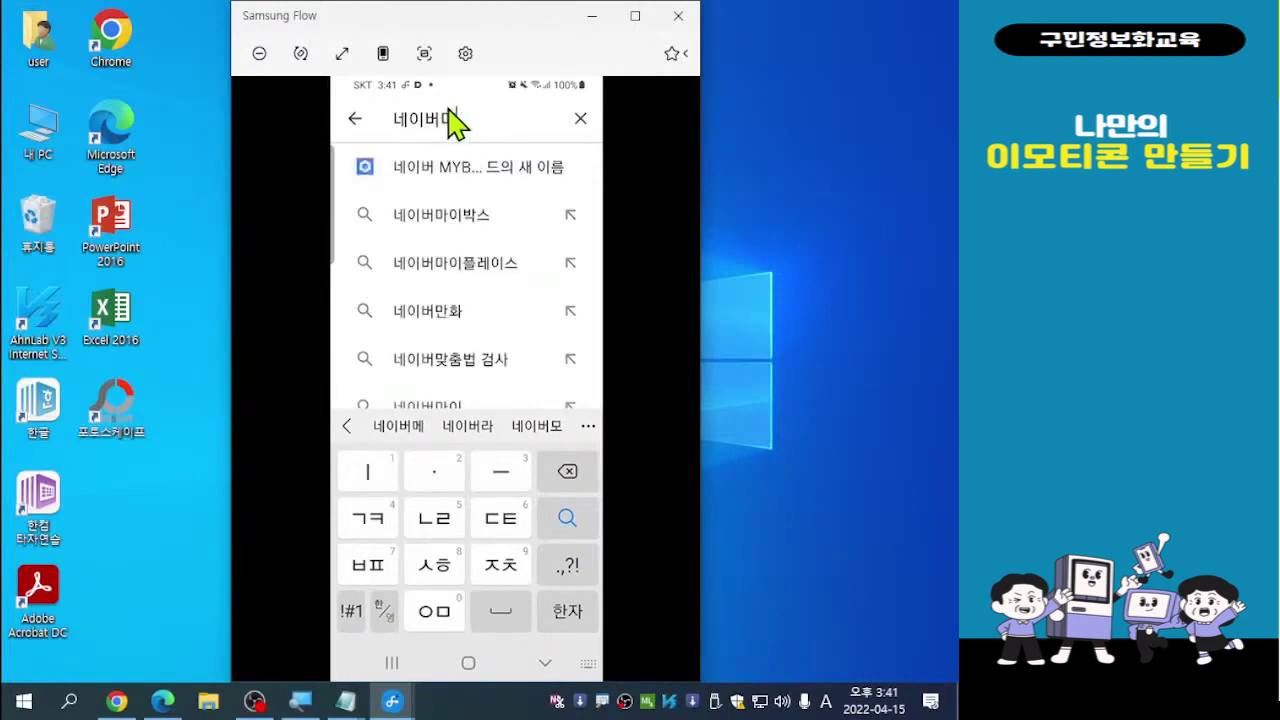
Open the Naver MYBOX app listing from the search suggestions
click(415, 170)
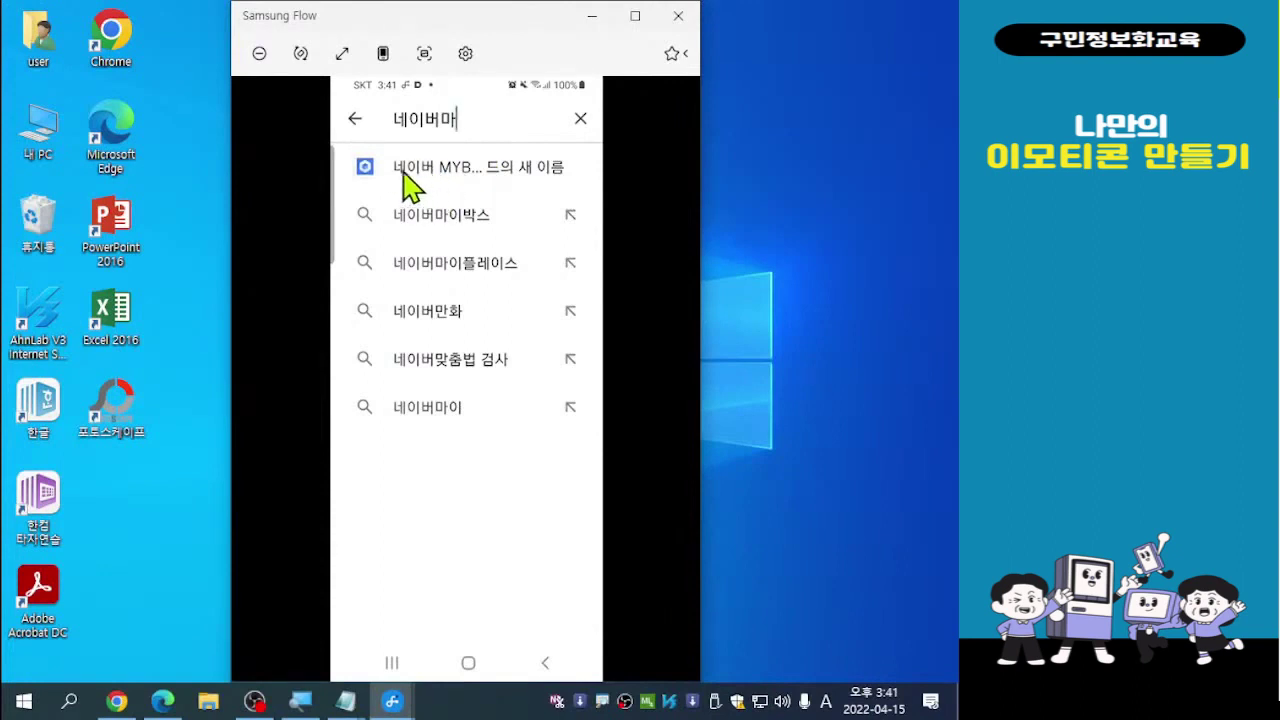
click(390, 168)
key(ctrl)
key(ctrl)
key(ctrl)
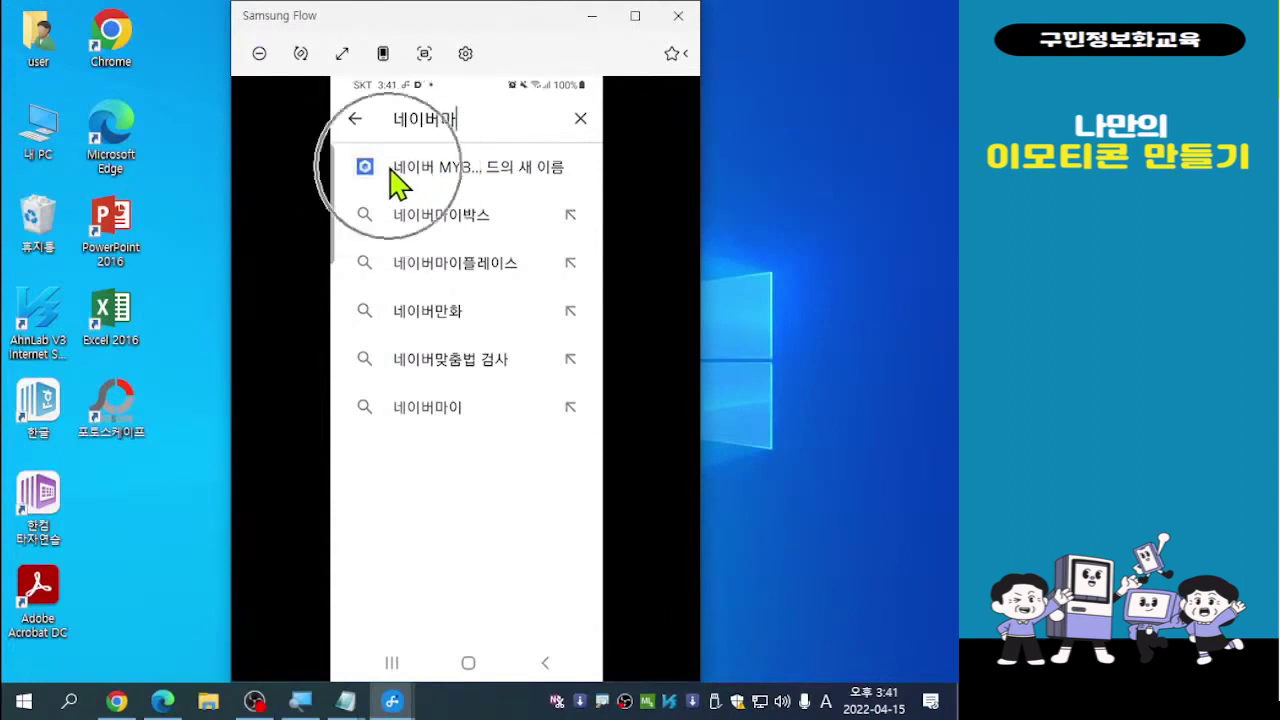
click(406, 171)
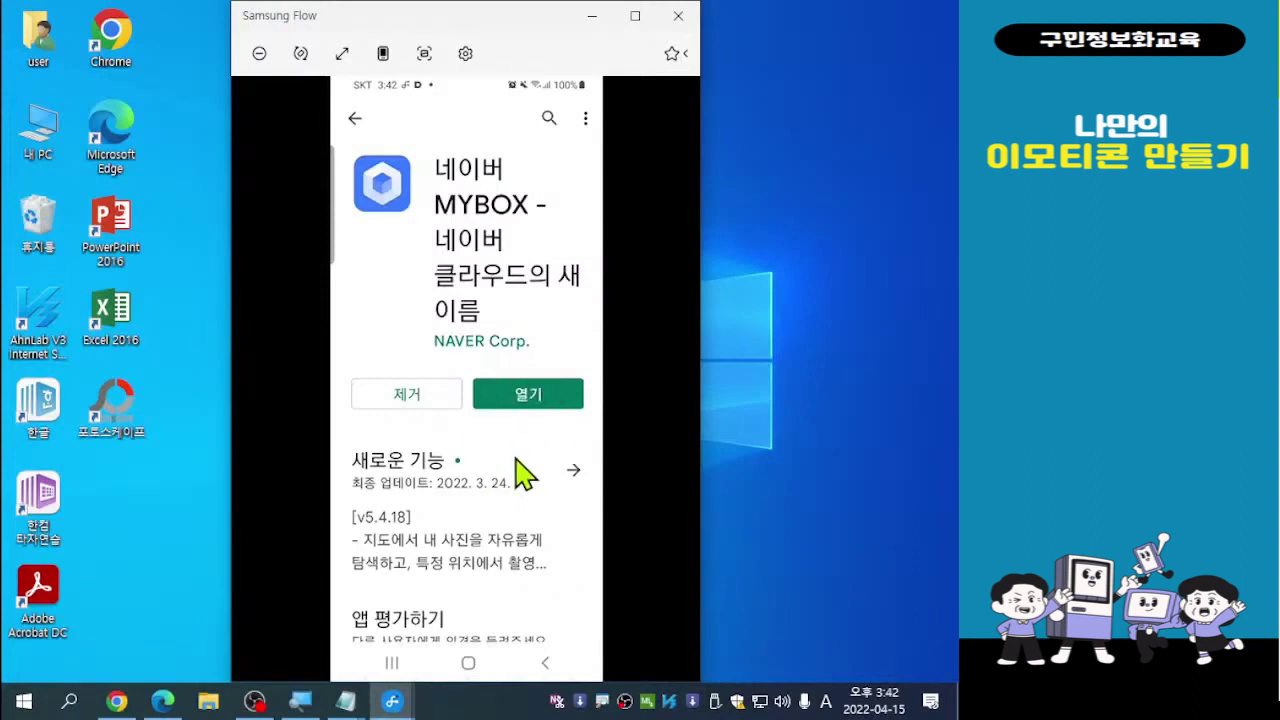
Launch the installed MYBOX app from its Play Store page with 열기
click(522, 400)
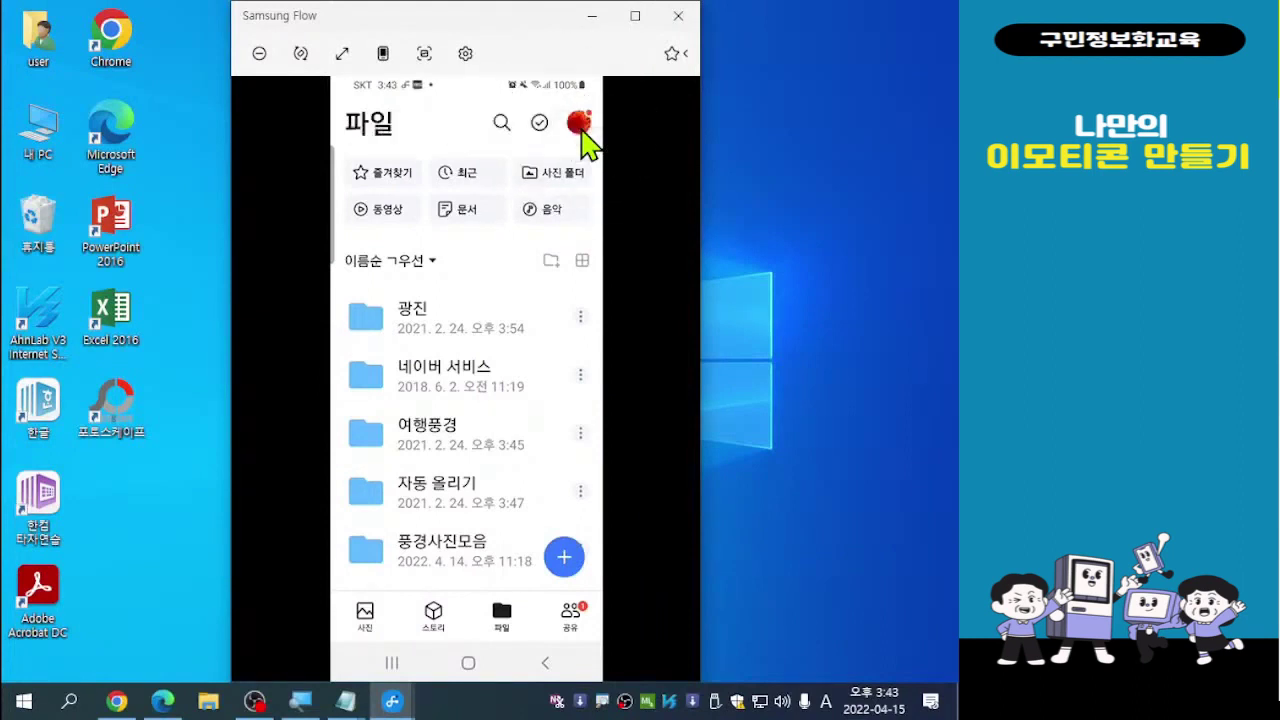
View MYBOX settings through the profile menu, then back out to the home screen
click(581, 130)
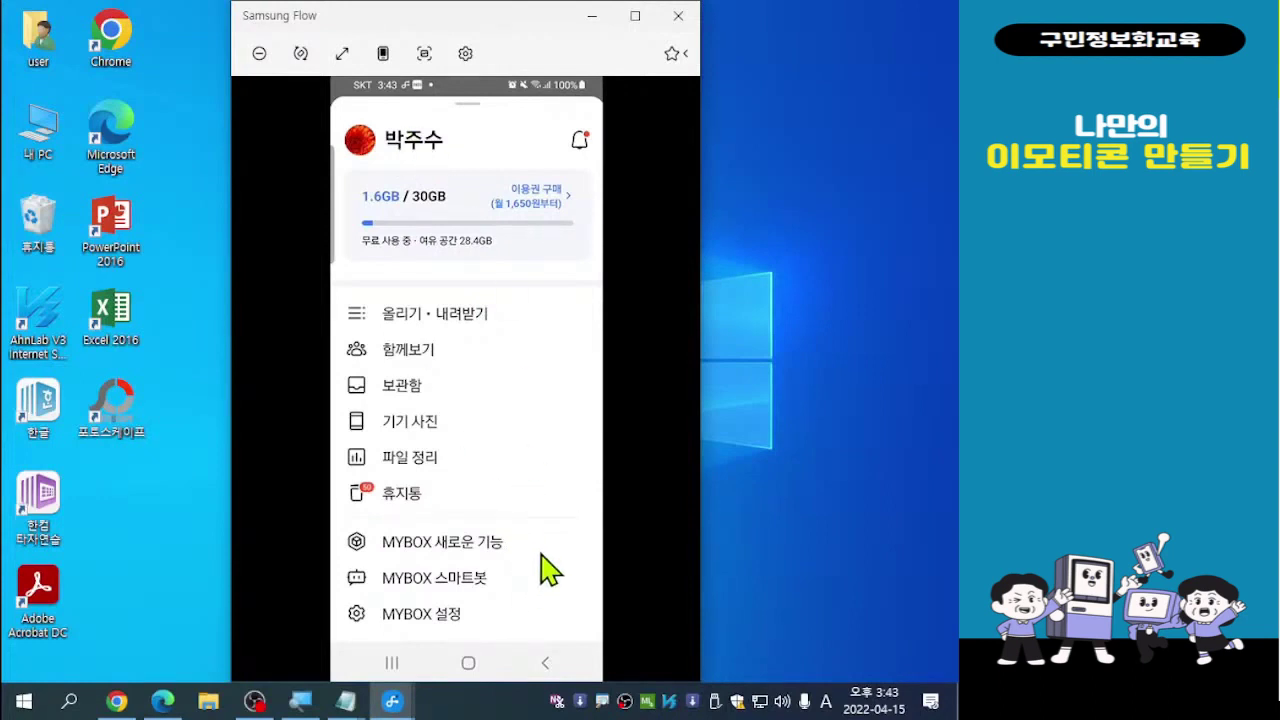
click(428, 616)
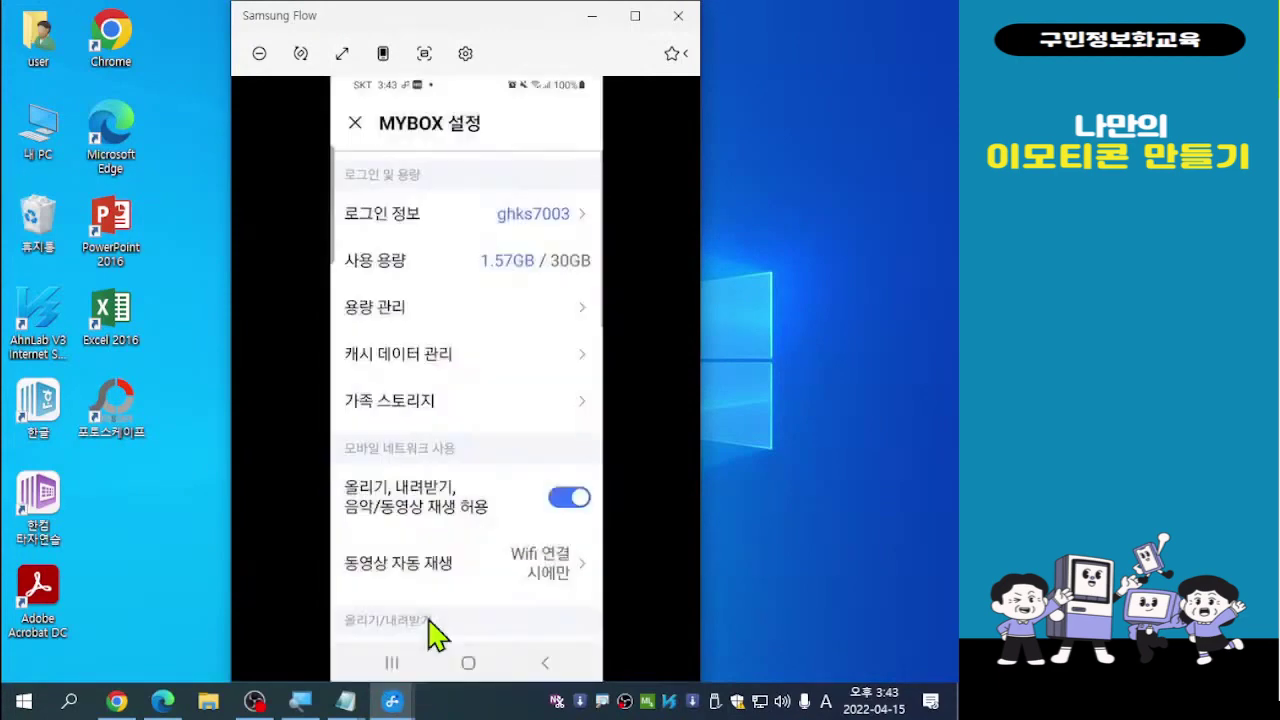
right_click(530, 240)
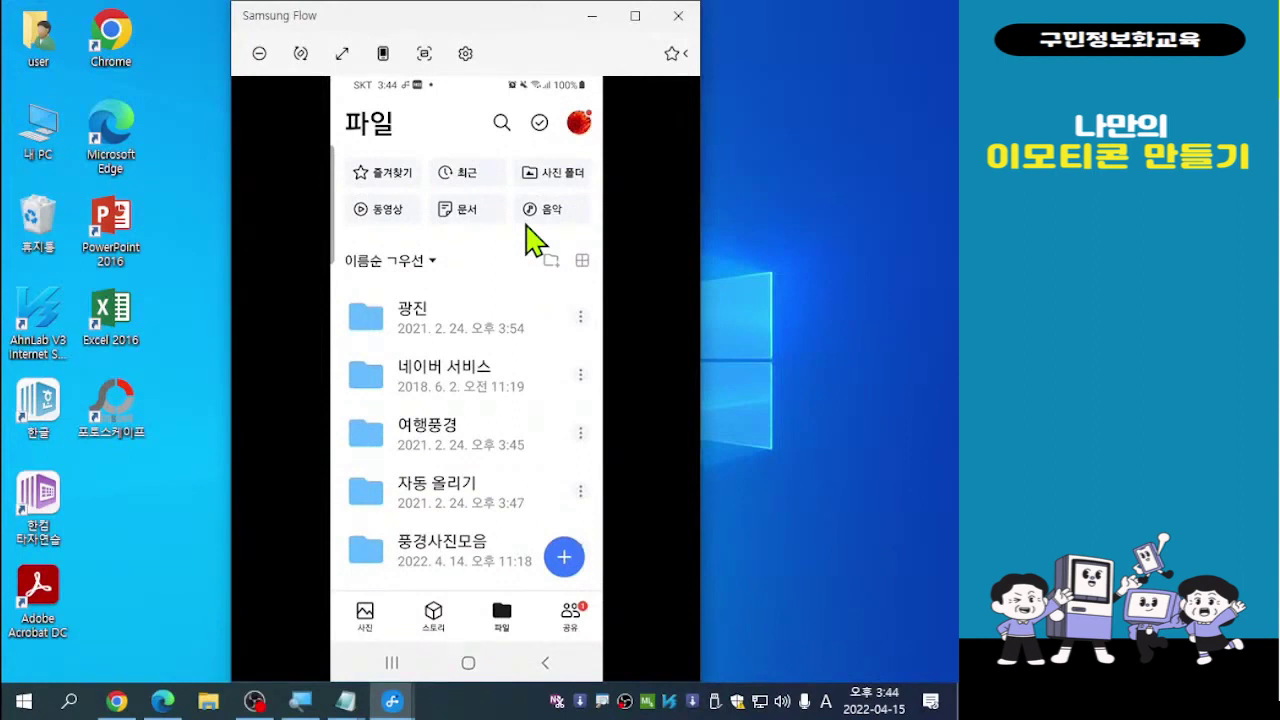
right_click(530, 240)
right_click(530, 240)
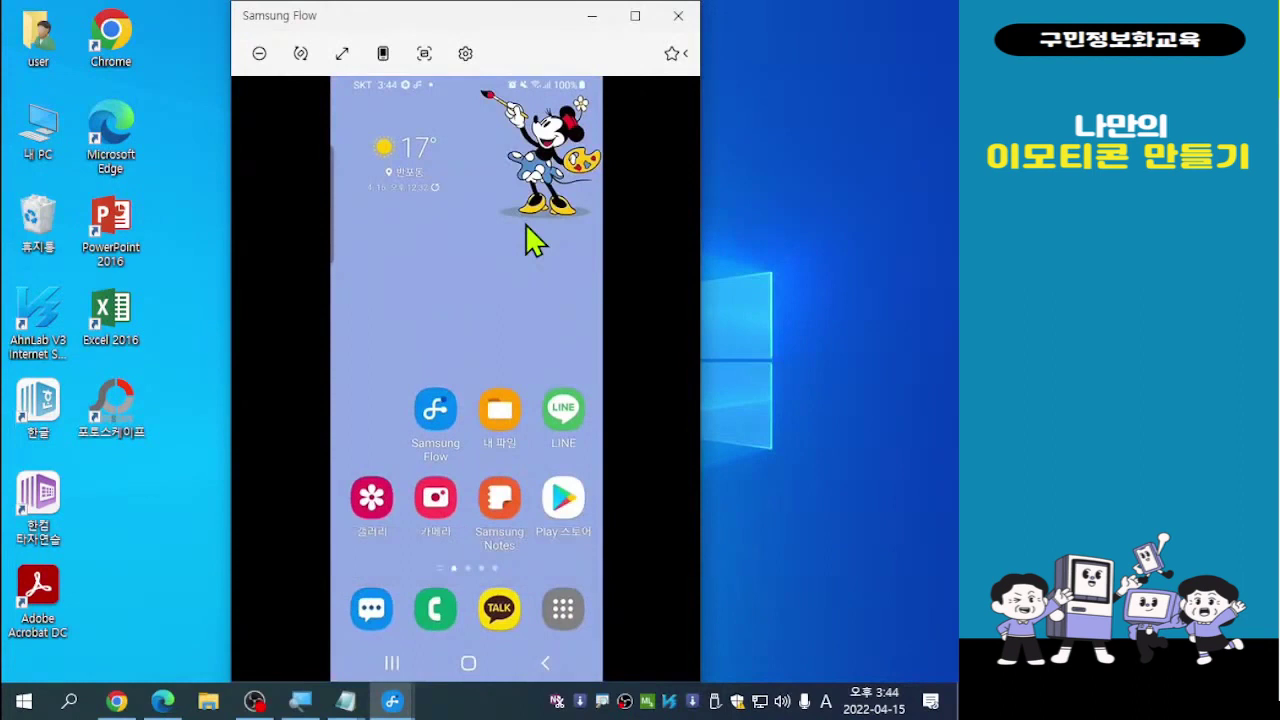
Relaunch 네이버 MYBOX from the phone's app drawer to its 파일 list
scroll(526, 225, down, 1)
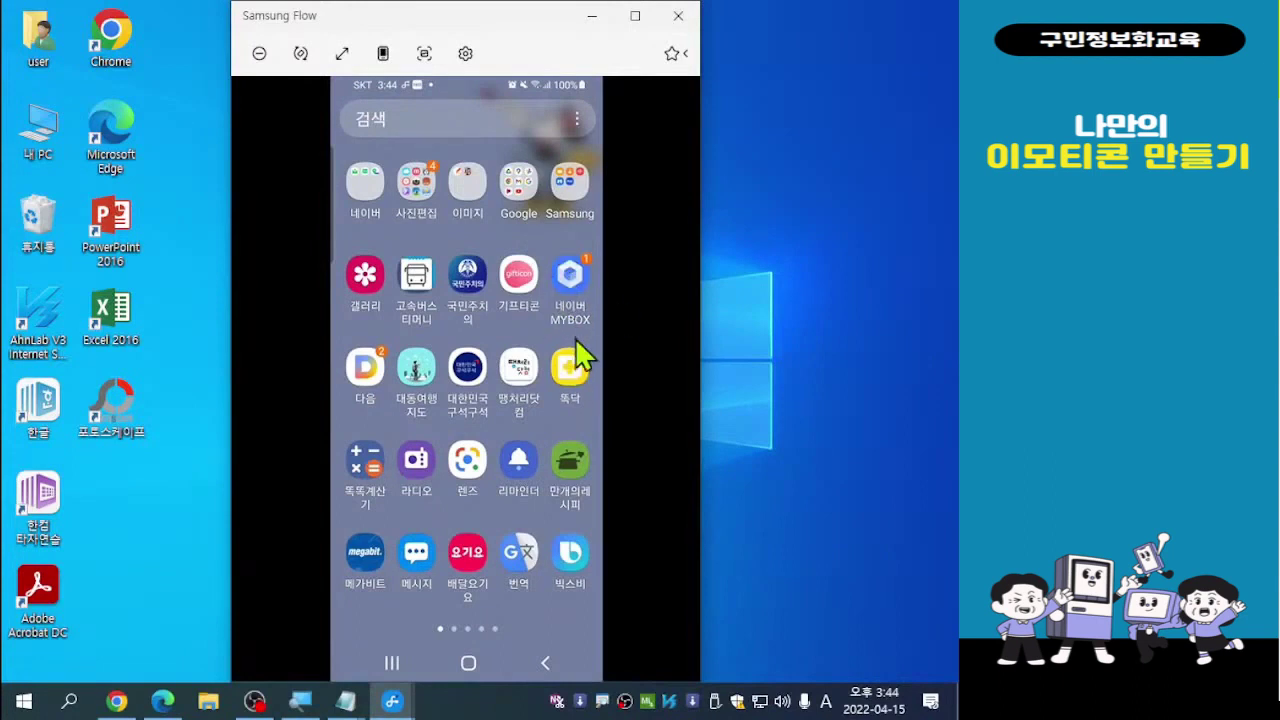
click(570, 287)
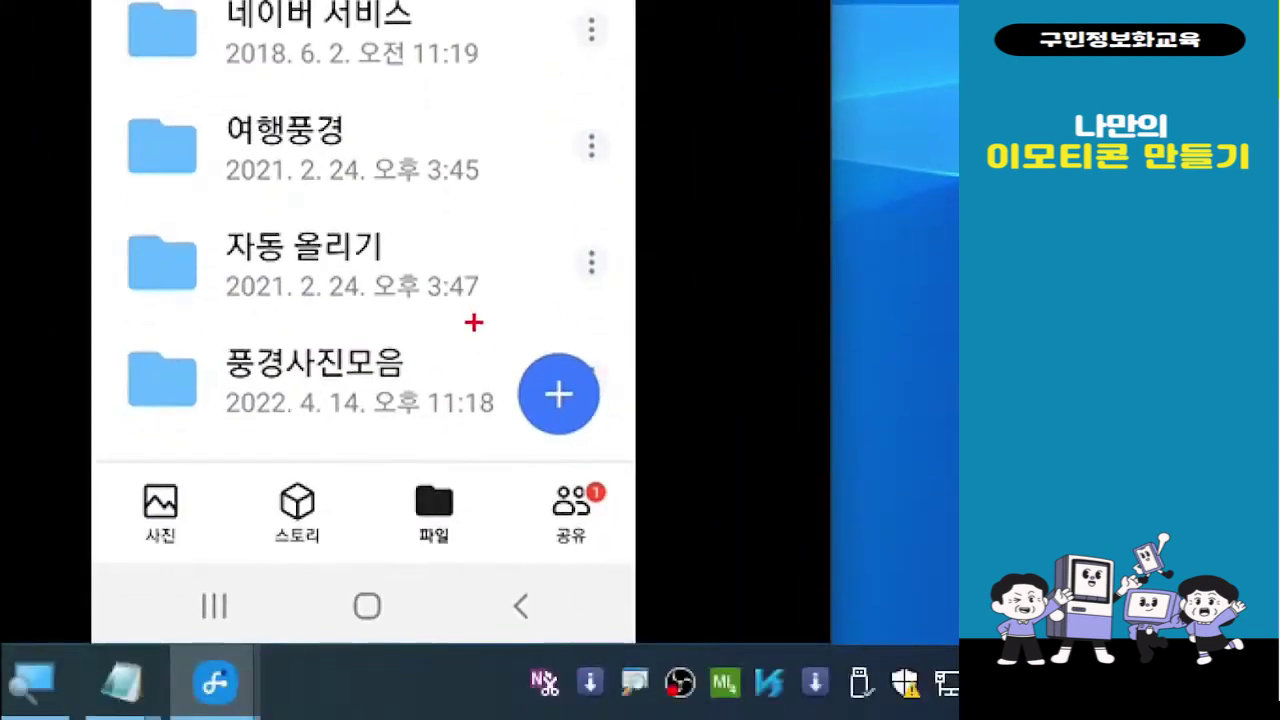
drag(474, 322, 641, 421)
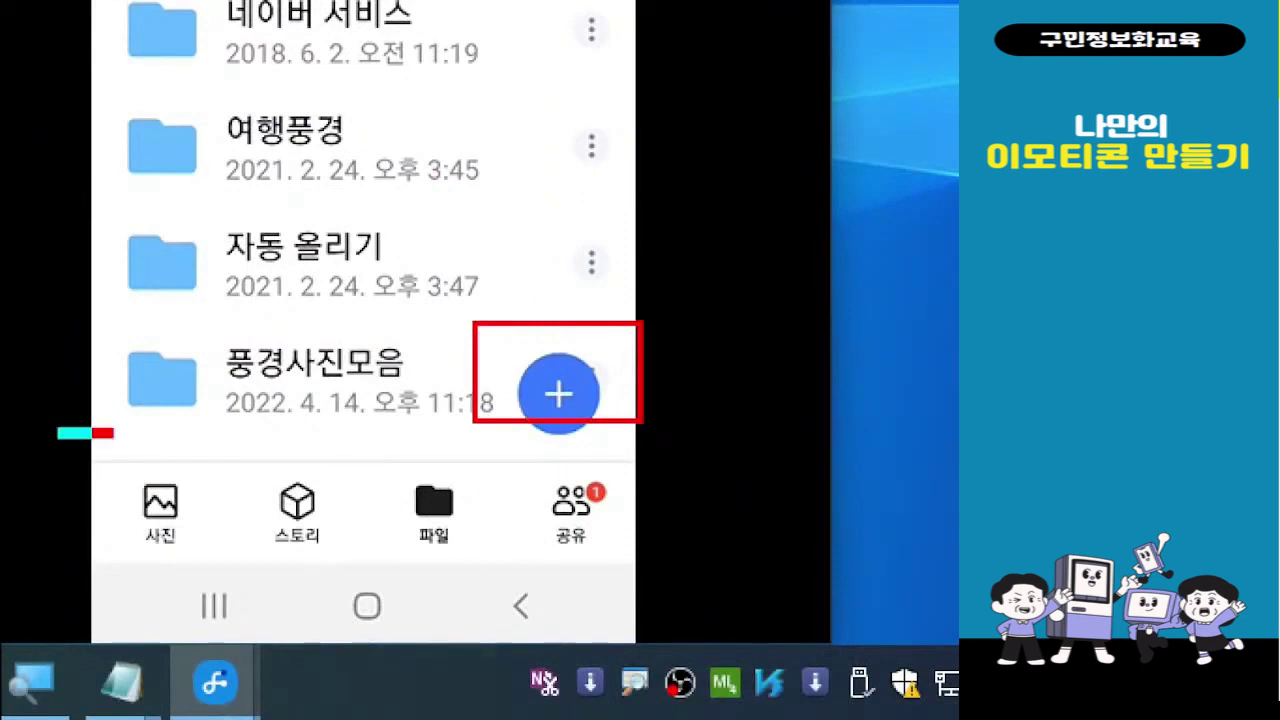
drag(113, 433, 638, 570)
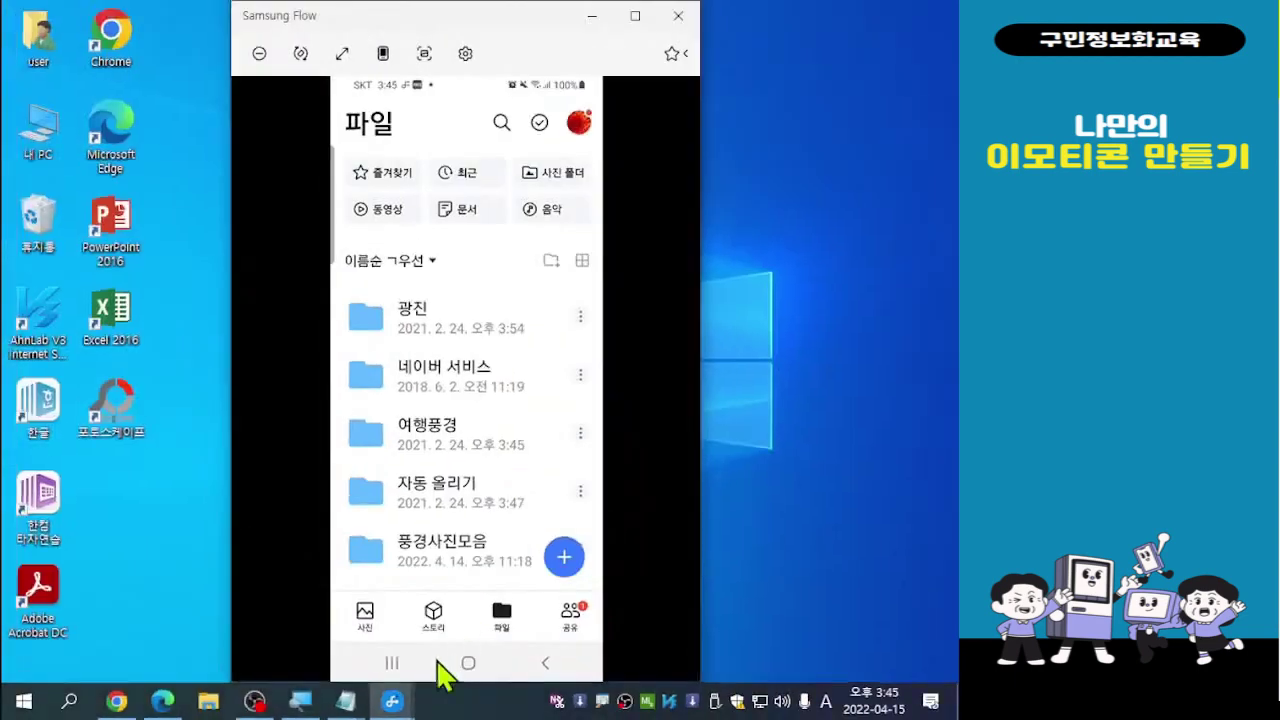
Switch MYBOX to the 사진 tab to see both GIFs under 4월 15일 (금)
click(365, 627)
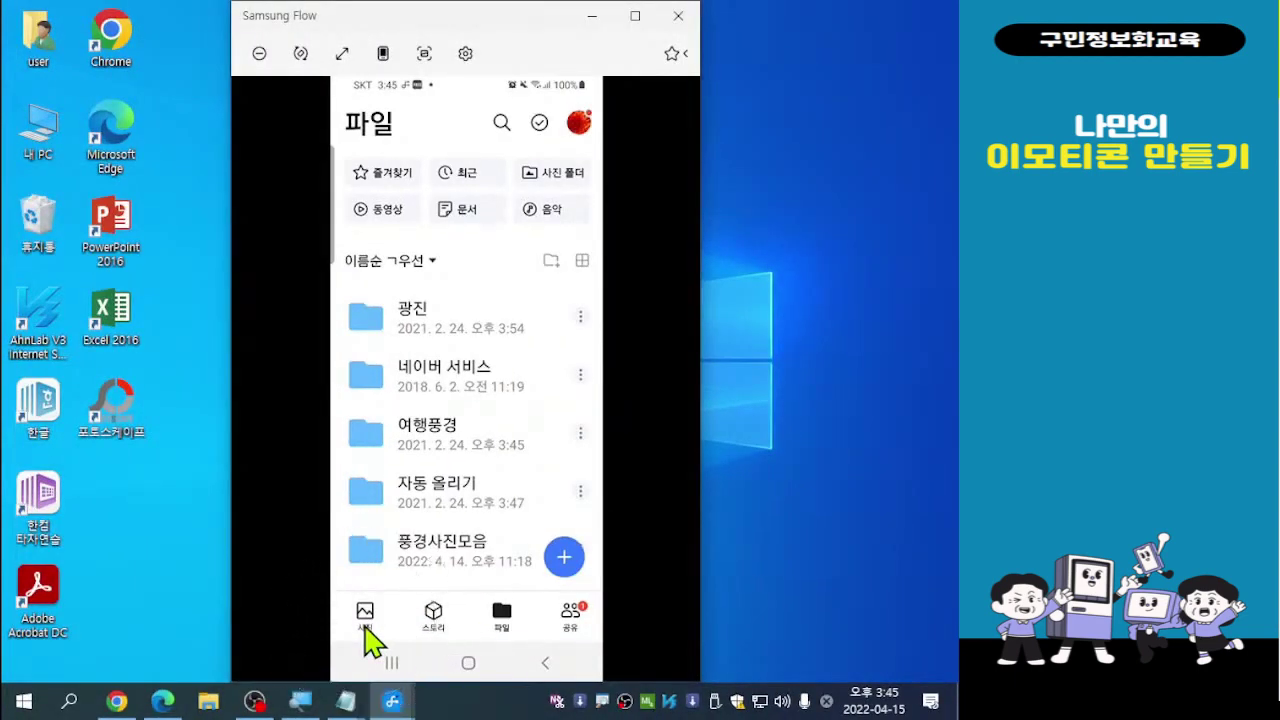
click(365, 627)
click(365, 627)
click(365, 627)
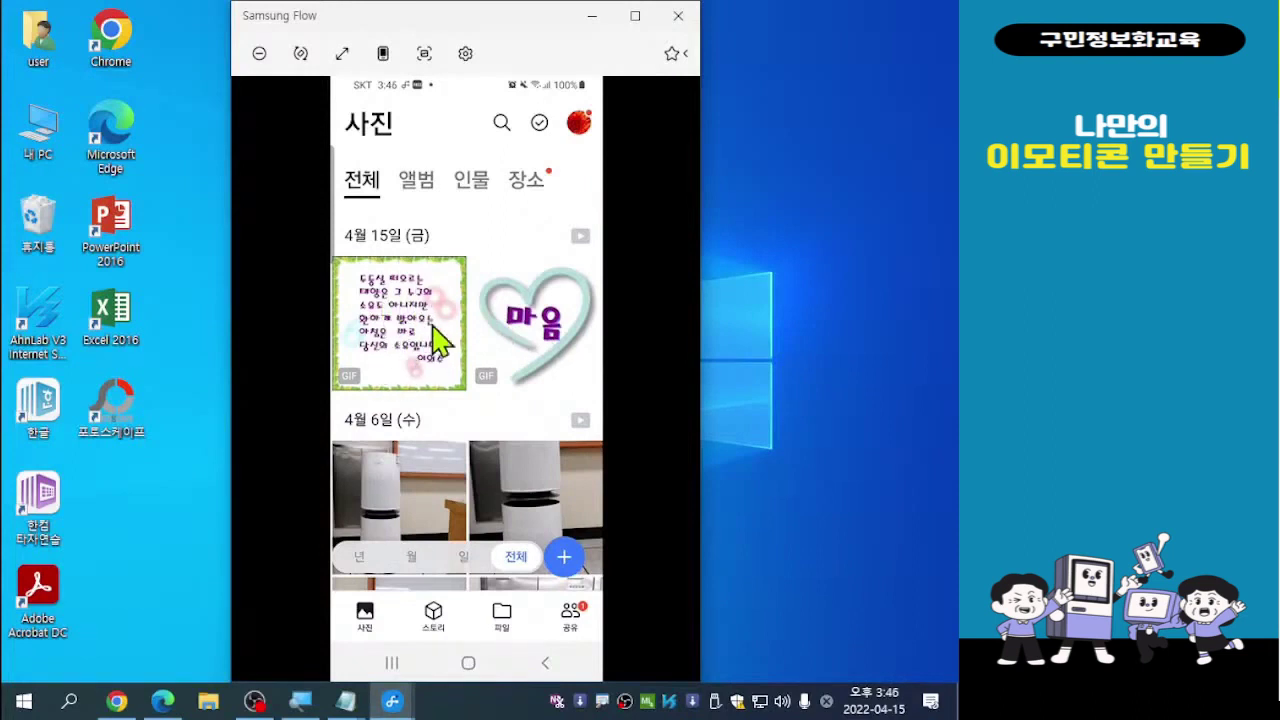
Open 태양.gif full screen and bring up its sharing options, expanded to show KakaoTalk
click(425, 345)
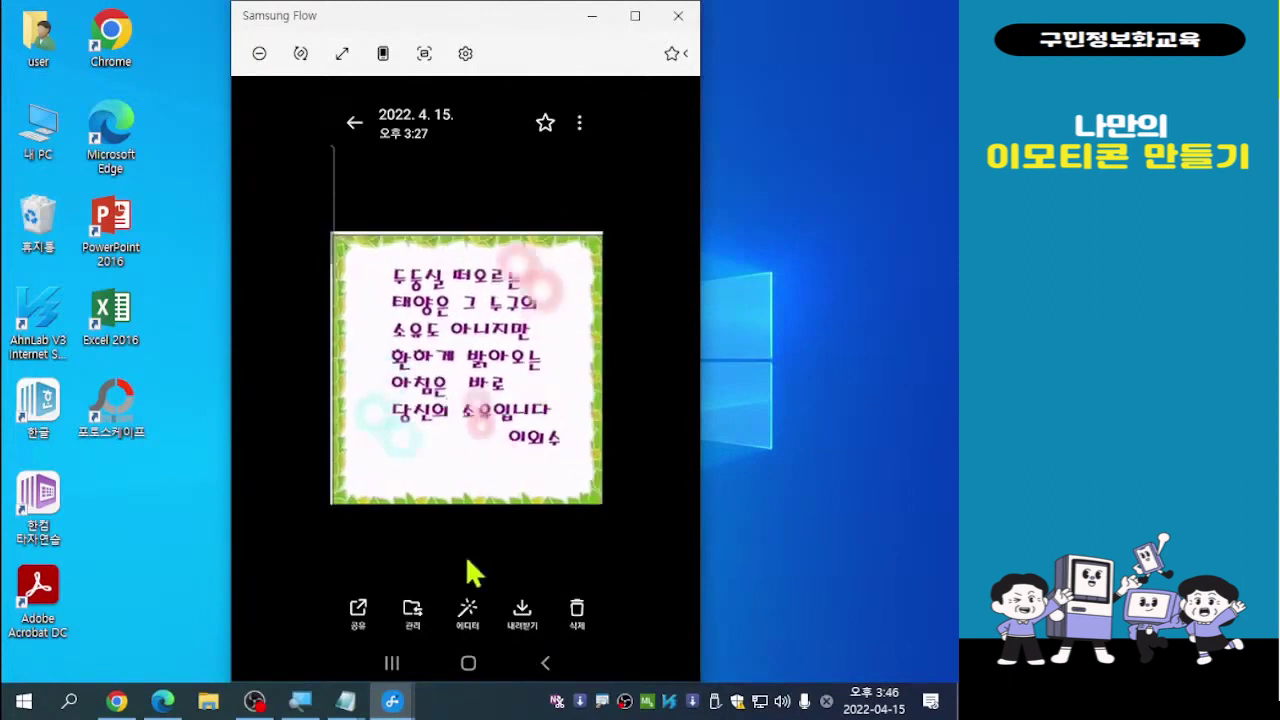
click(358, 610)
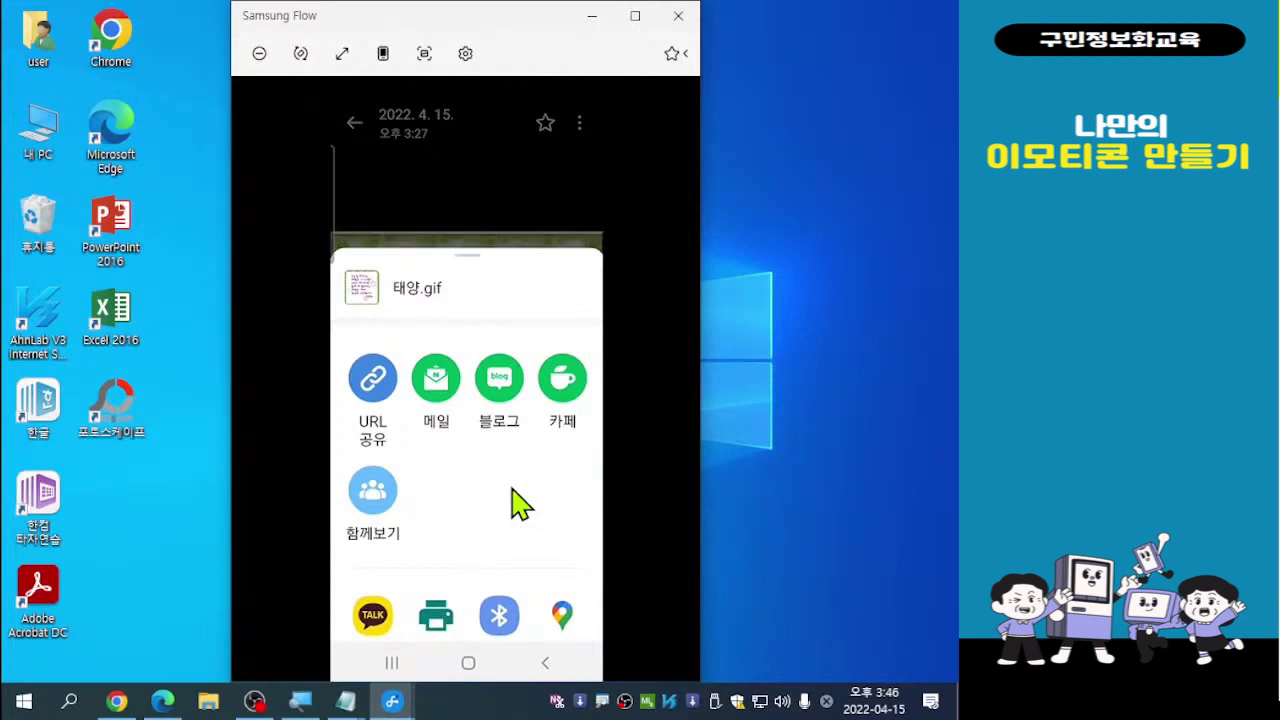
scroll(520, 505, down, 3)
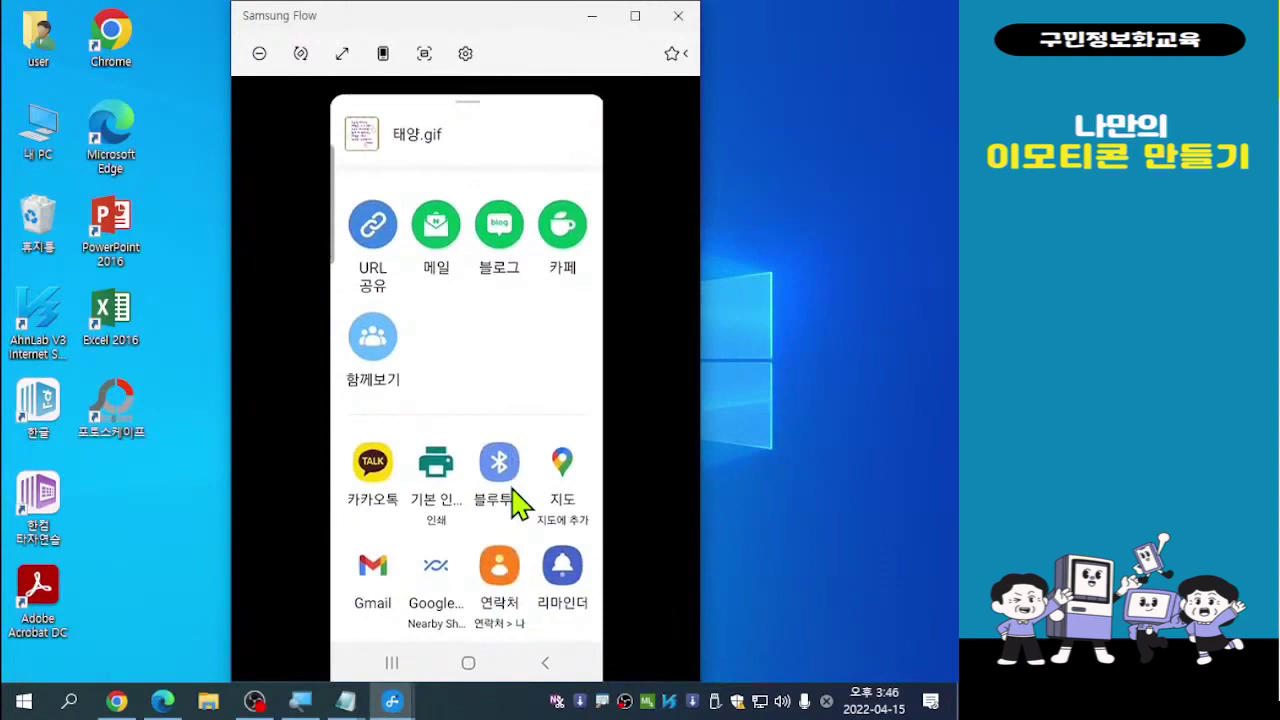
Send 태양.gif via KakaoTalk to your own profile chat, then view it full-screen
click(381, 477)
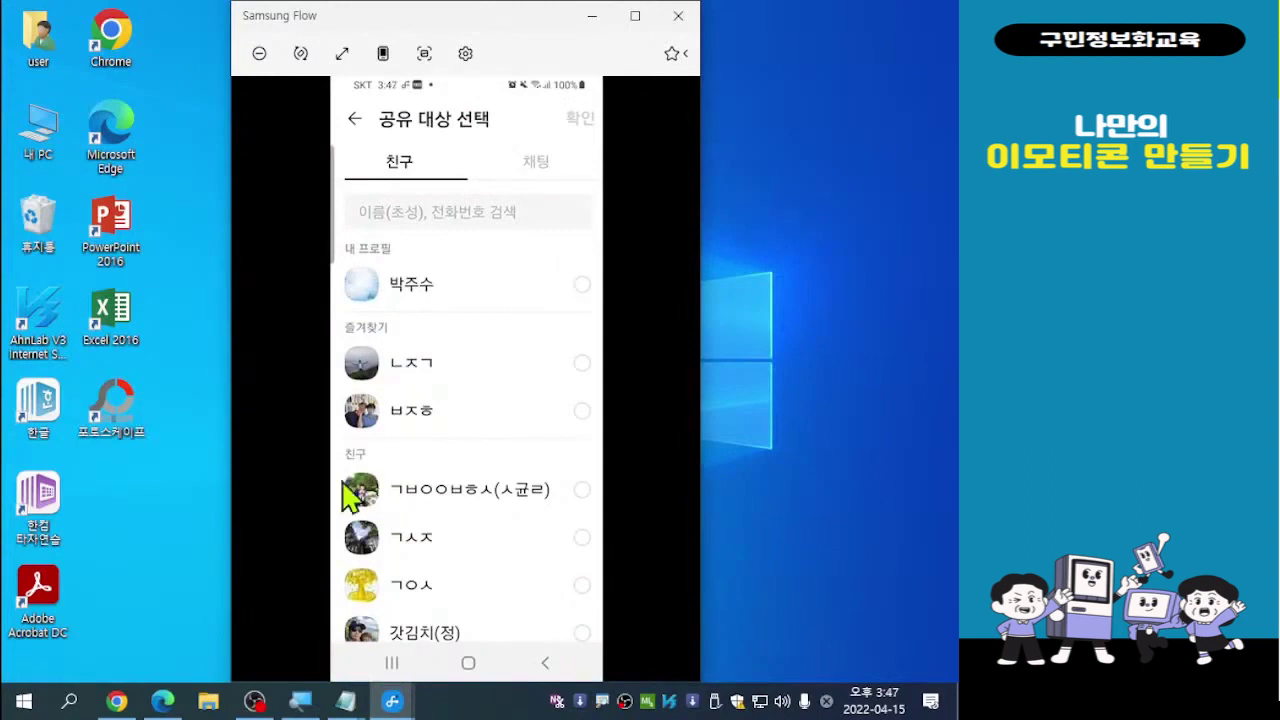
click(583, 287)
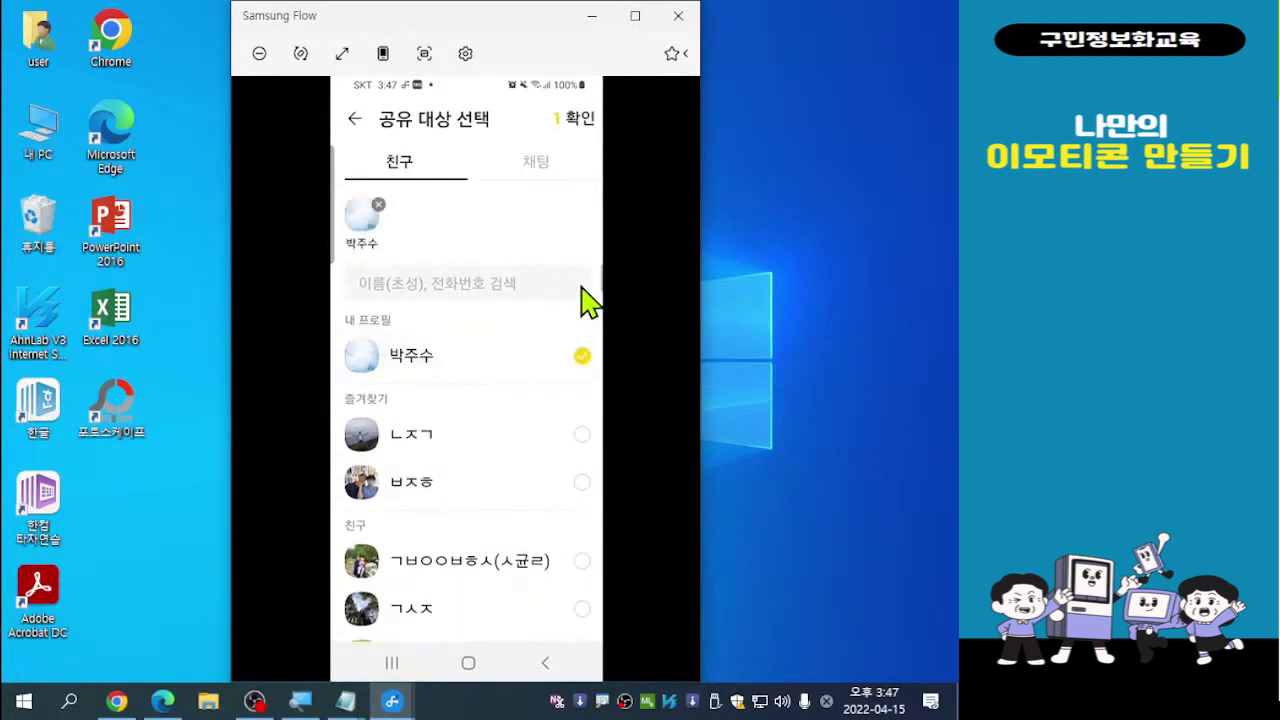
click(588, 120)
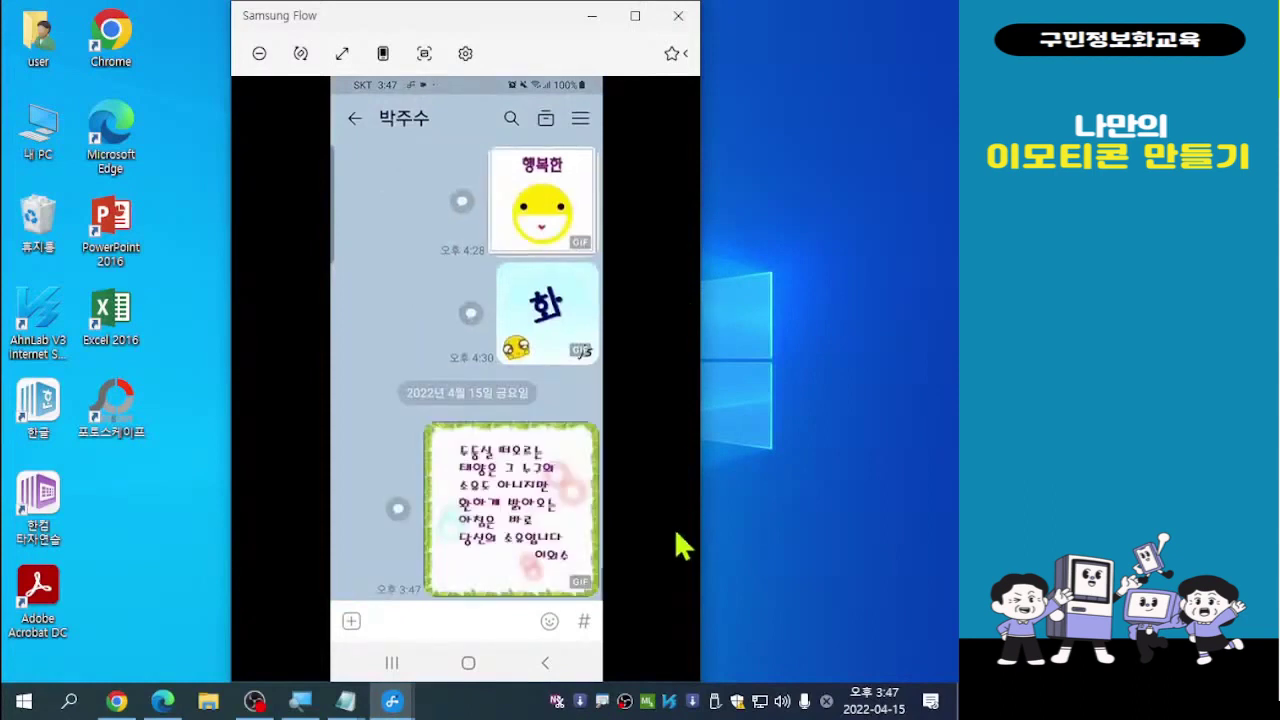
click(516, 530)
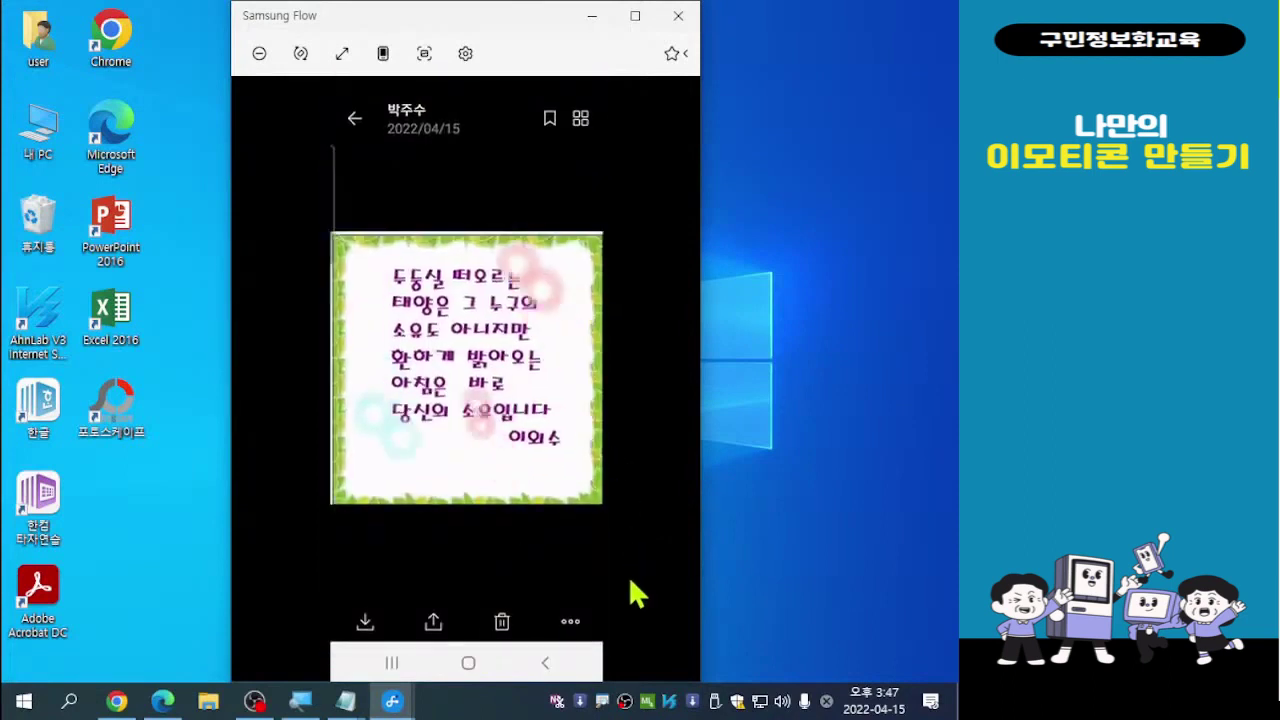
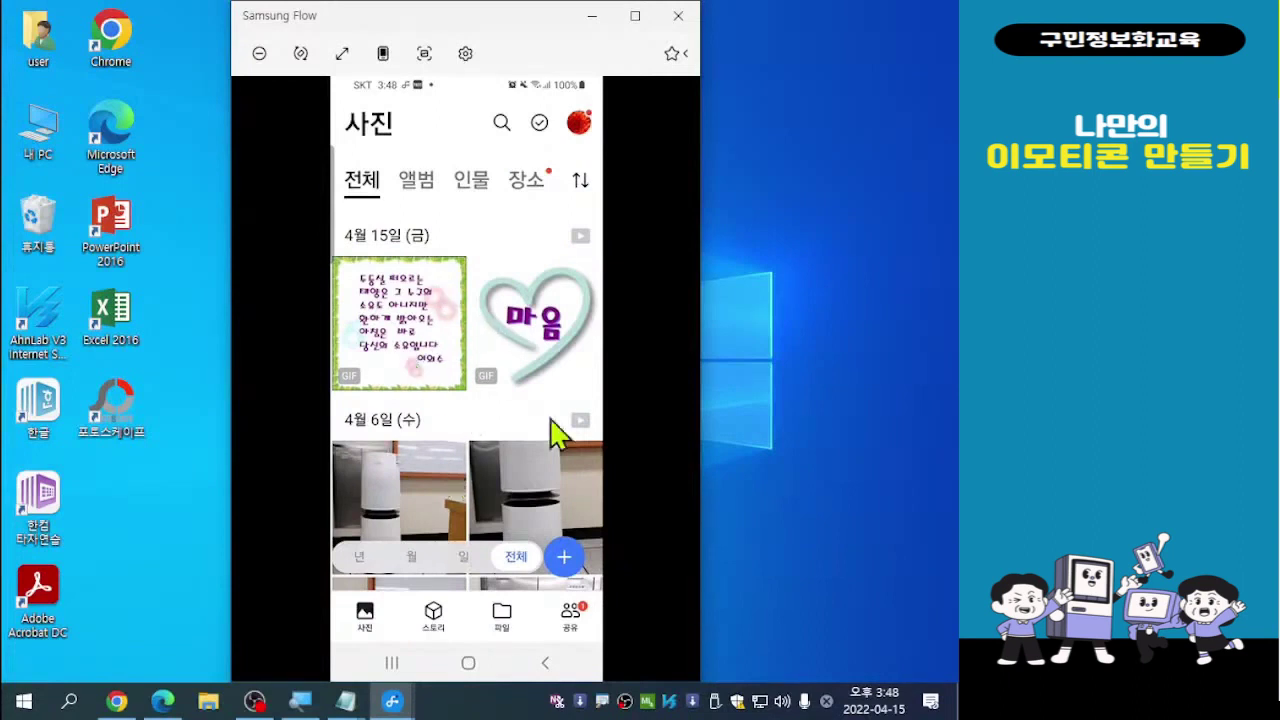
View the heart GIF full-screen on the phone, then return to the photo list
click(542, 342)
click(542, 342)
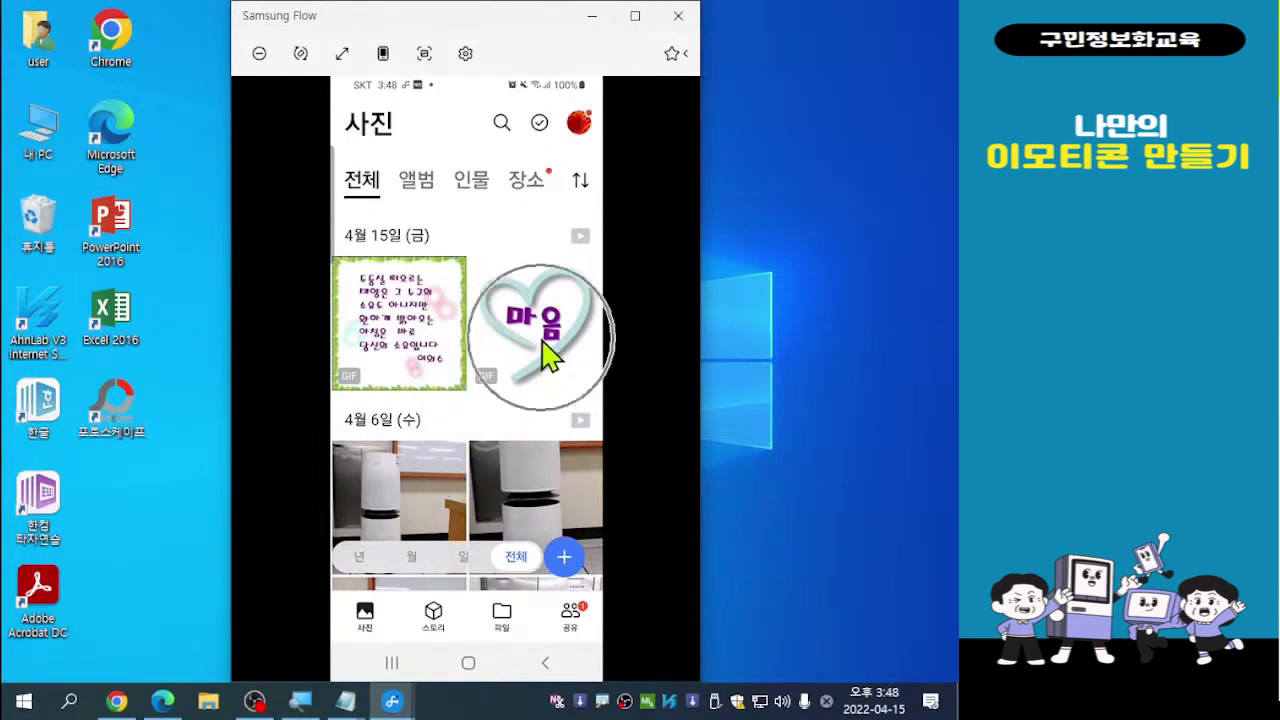
click(542, 343)
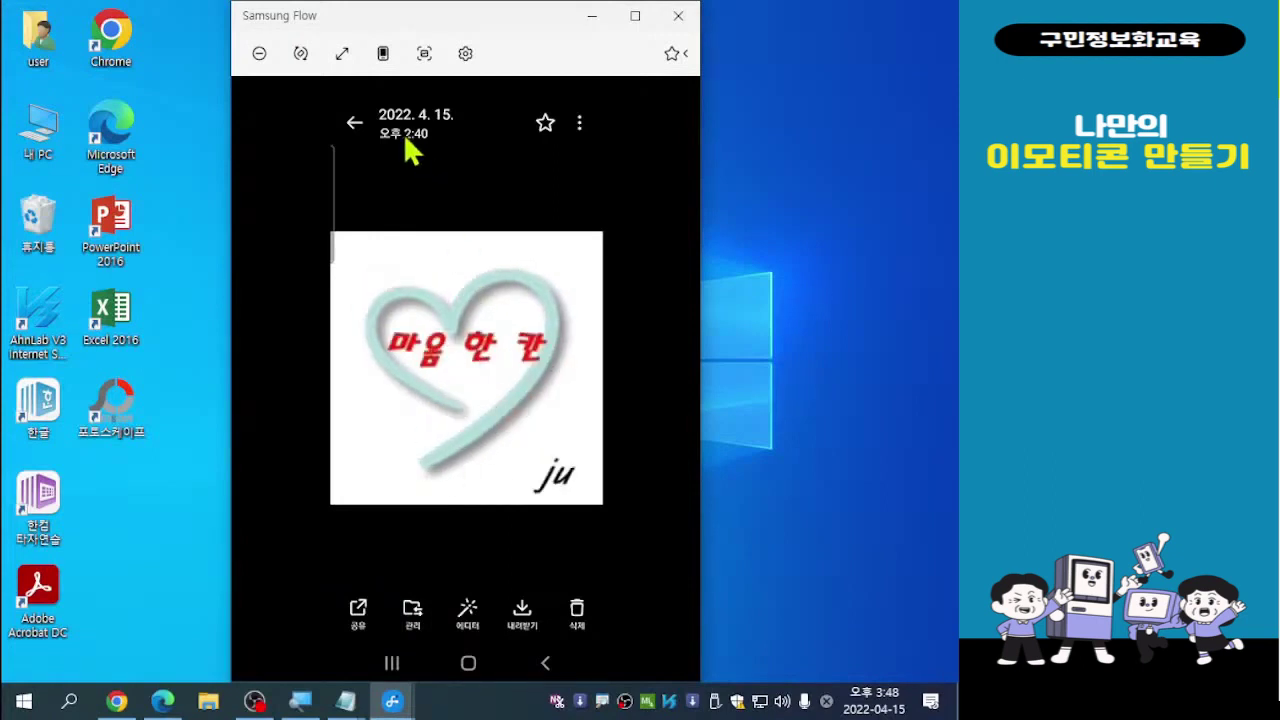
click(353, 125)
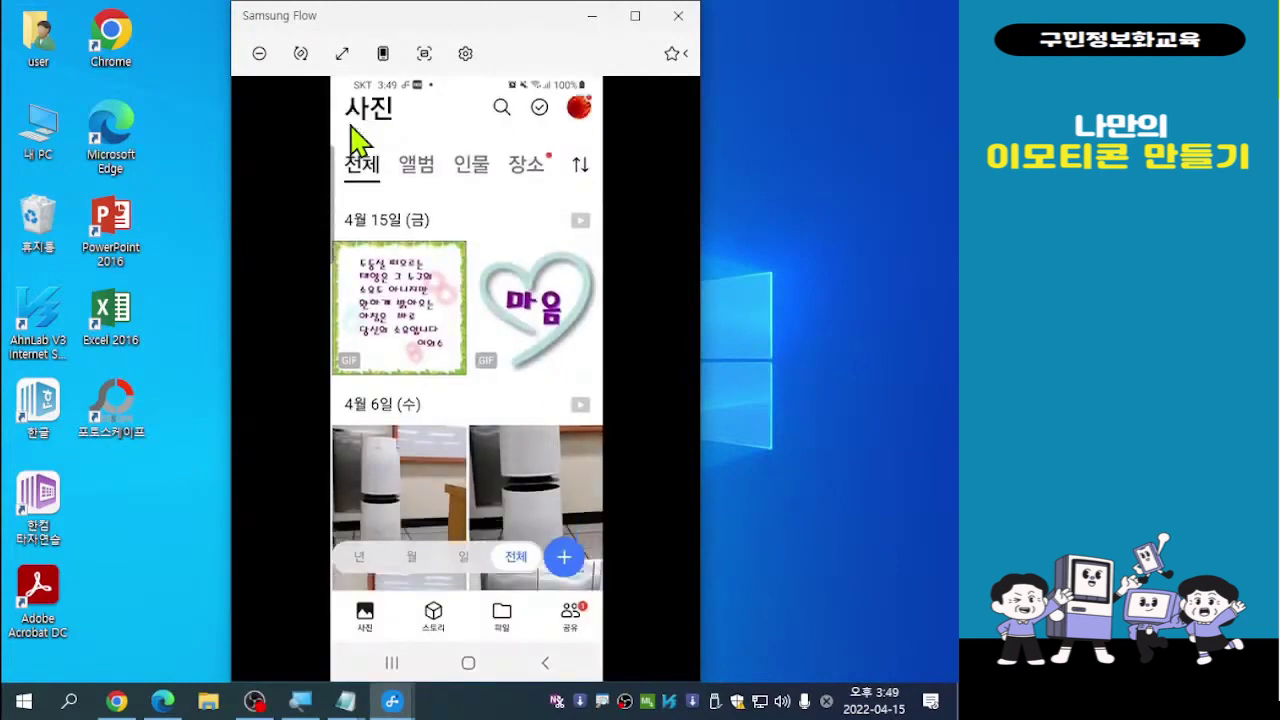
scroll(352, 130, down, 2)
scroll(352, 130, up, 2)
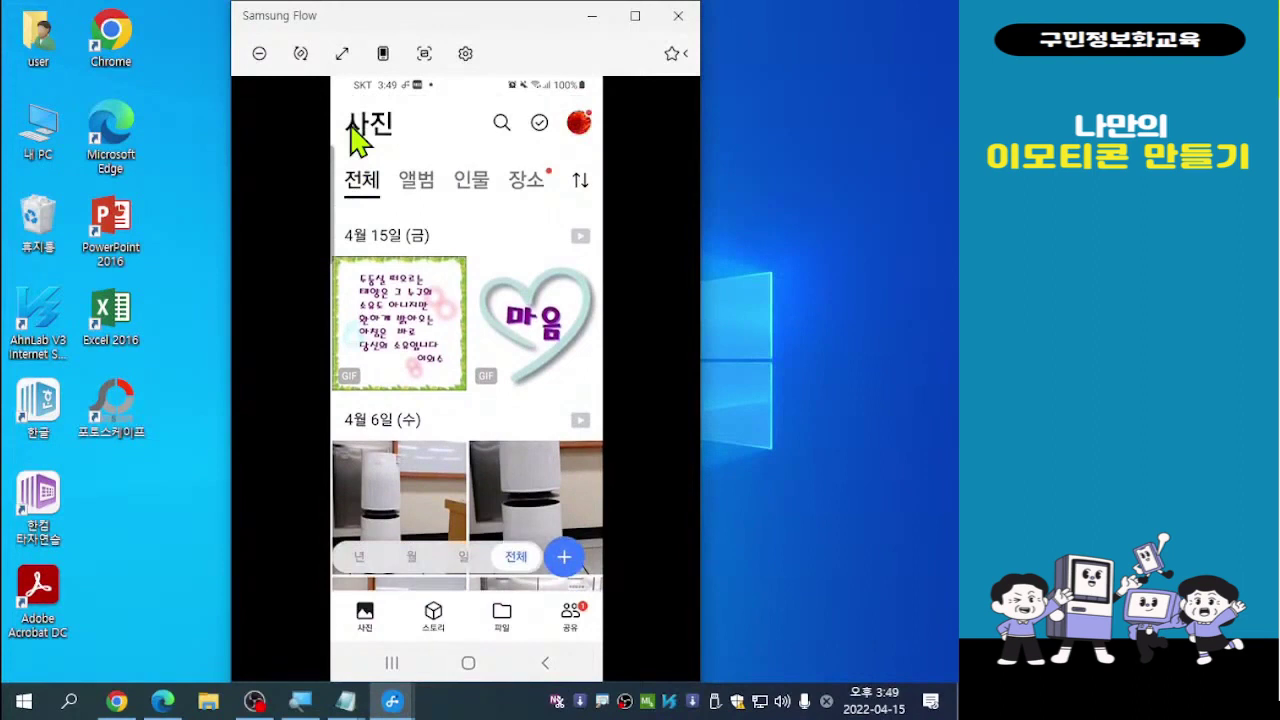
scroll(351, 126, down, 5)
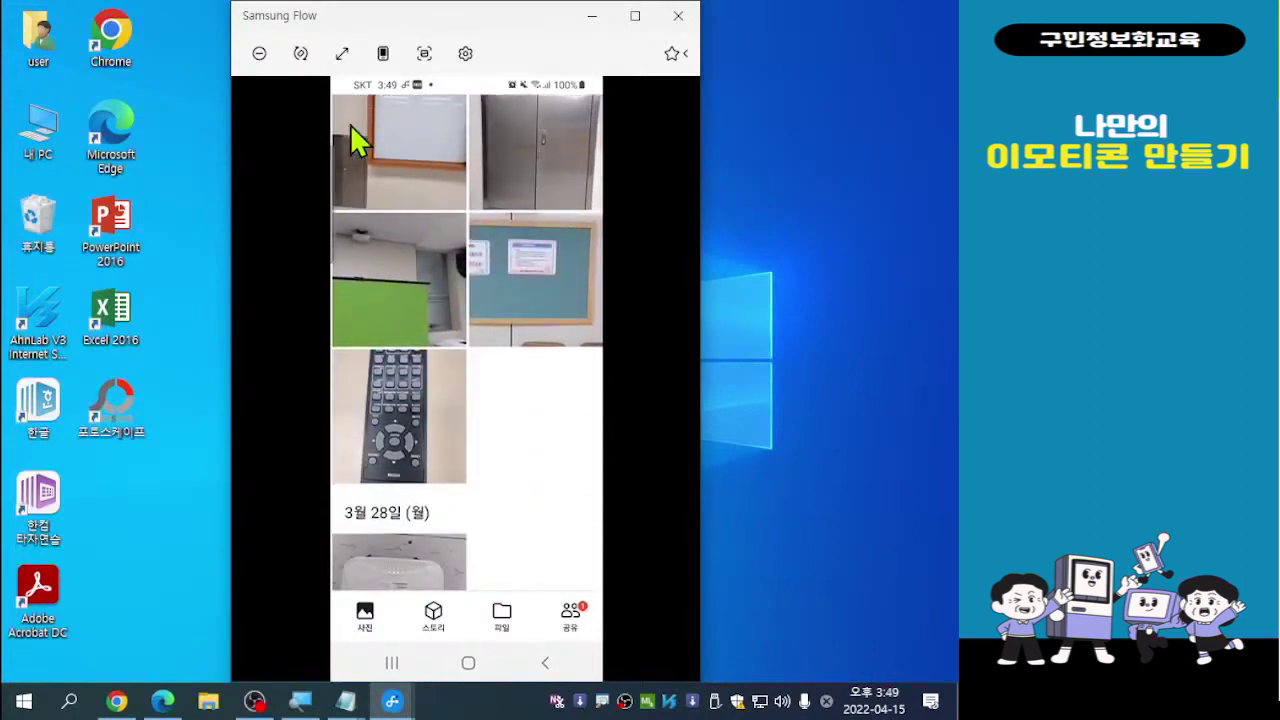
scroll(351, 126, up, 6)
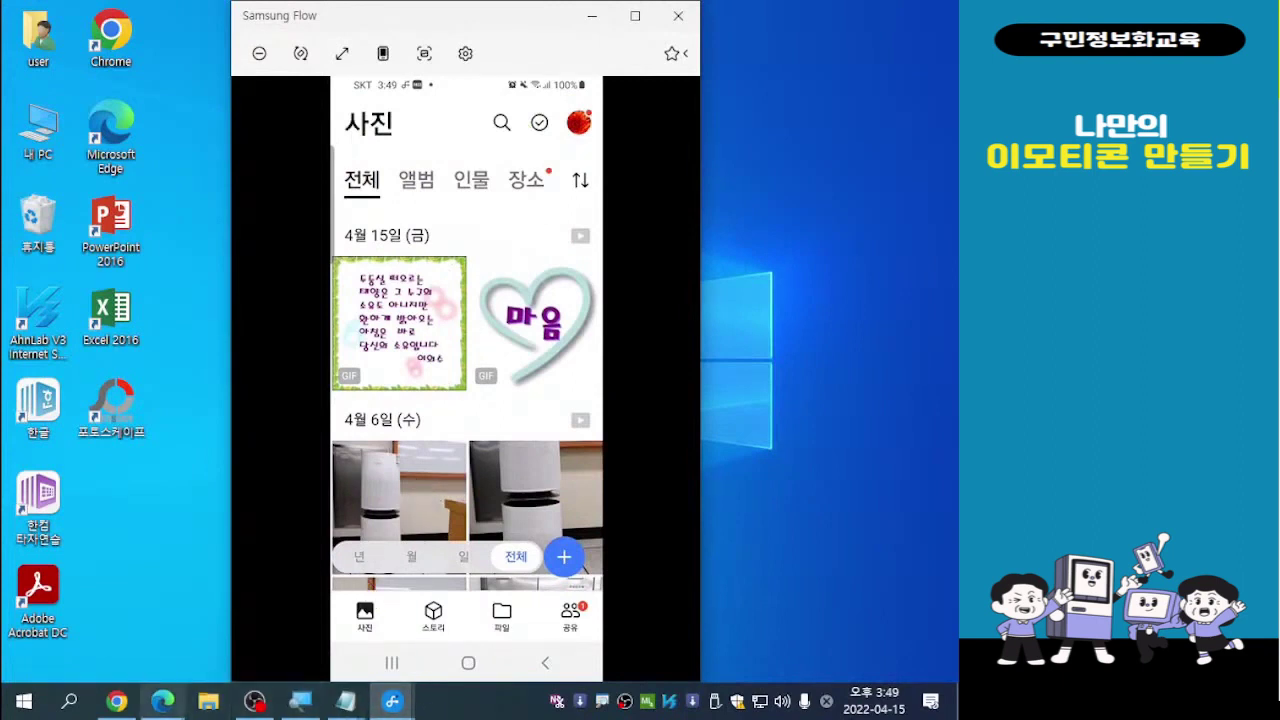
Open the heart GIF in the MYBOX web page's viewer, then return to all photos
mouse_move(162, 710)
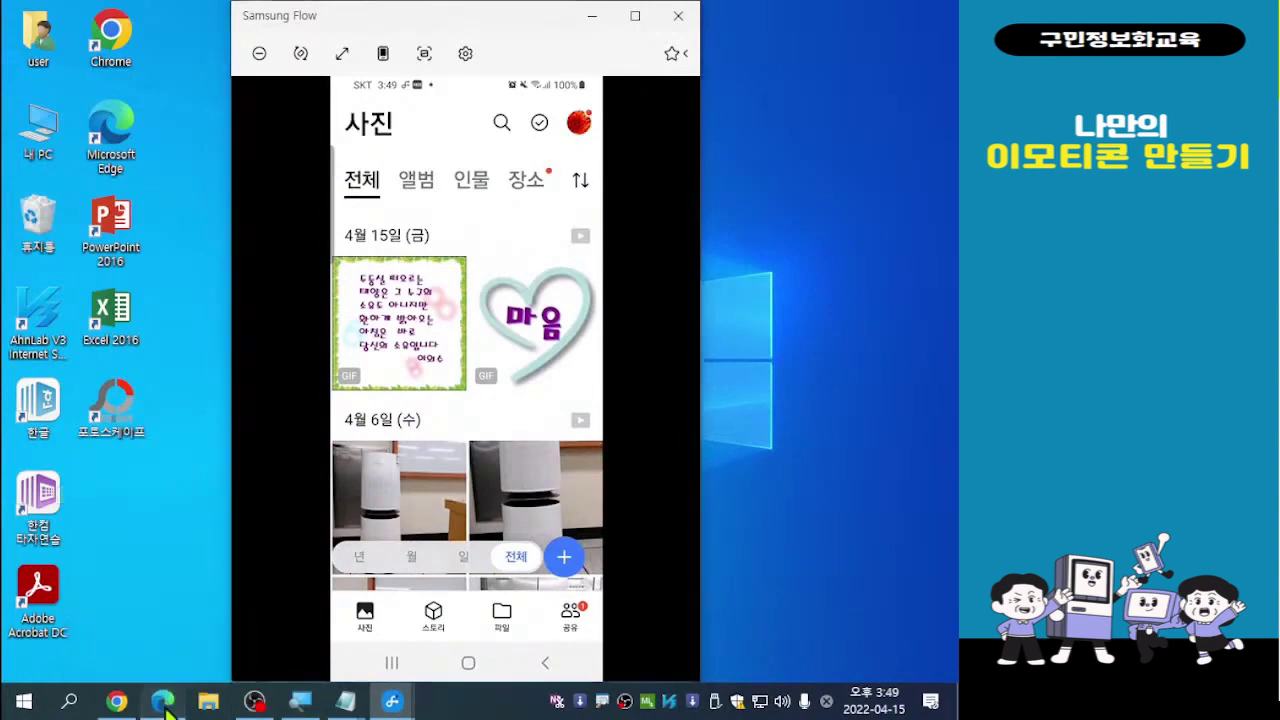
click(163, 704)
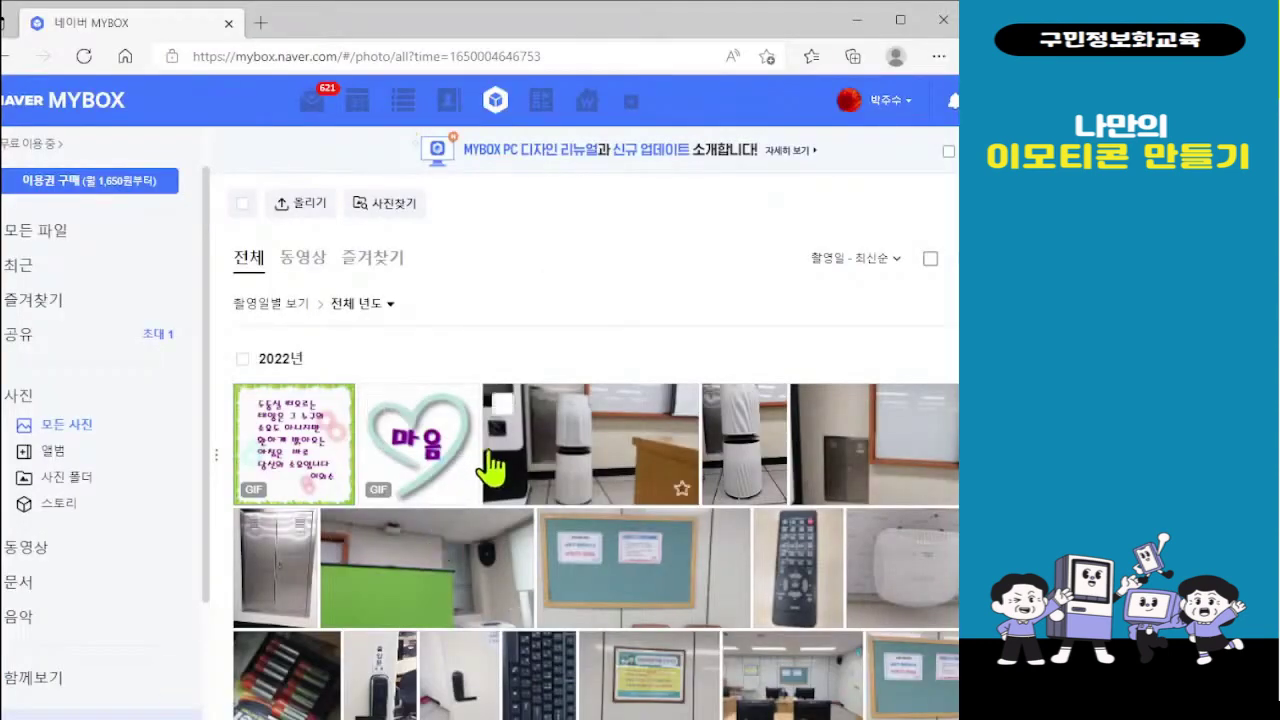
click(379, 407)
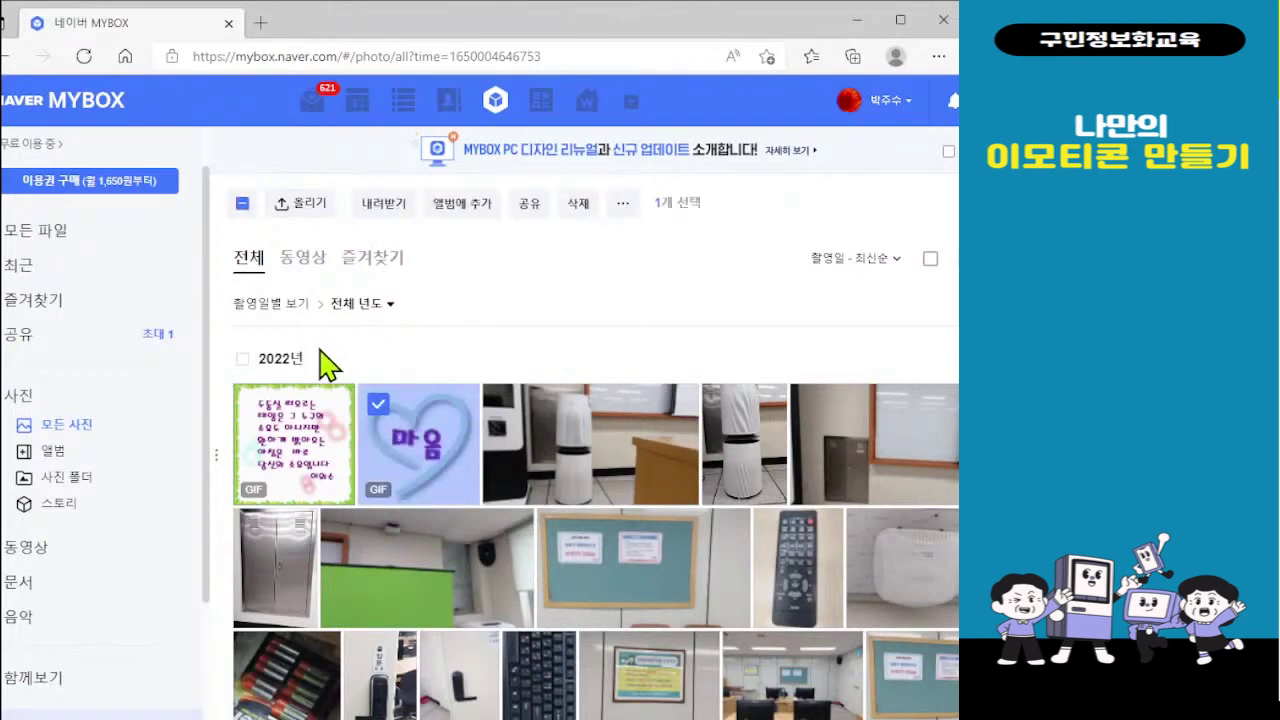
click(470, 403)
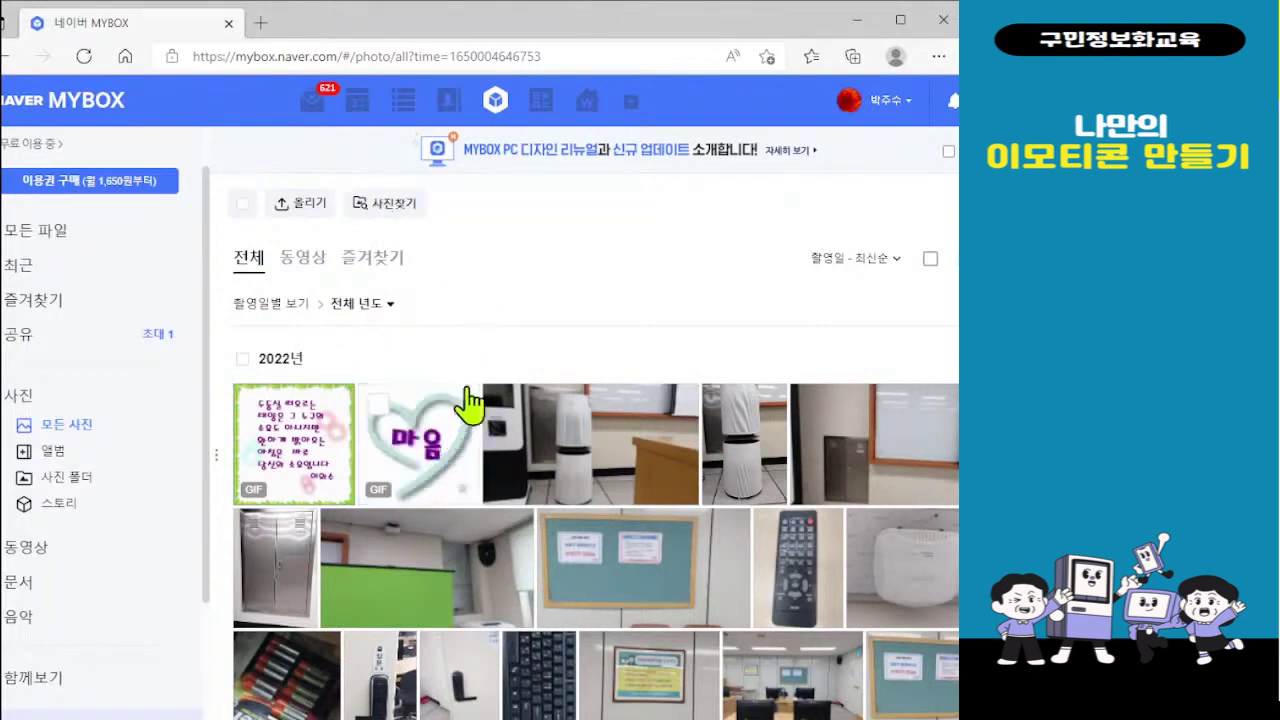
click(430, 470)
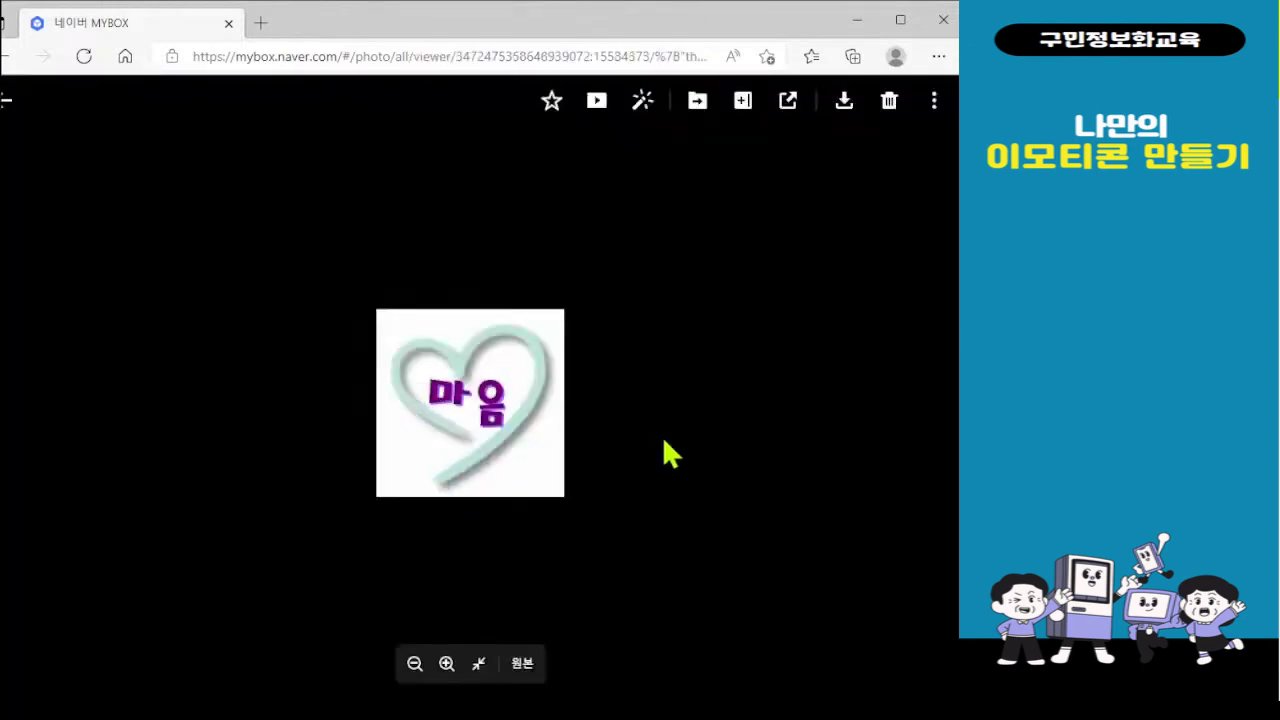
click(6, 100)
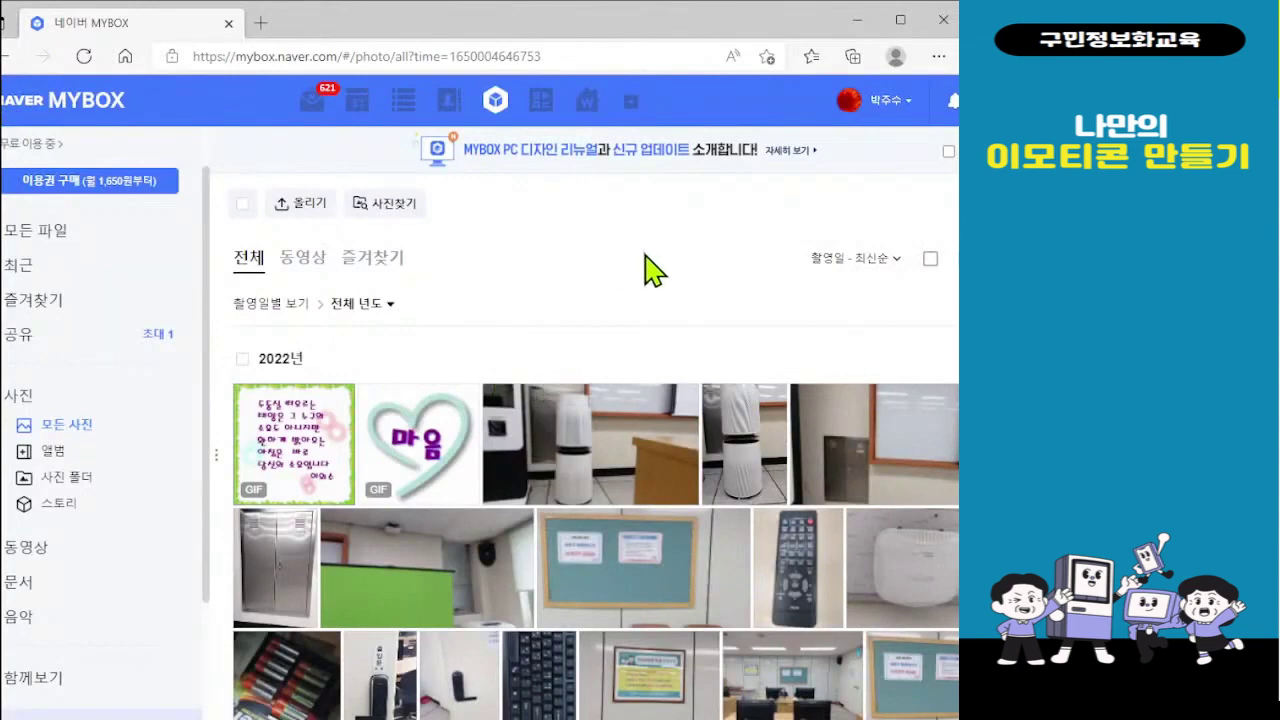
On the mirrored phone, download the heart GIF with 내려받기 and go back to the photo list
click(857, 20)
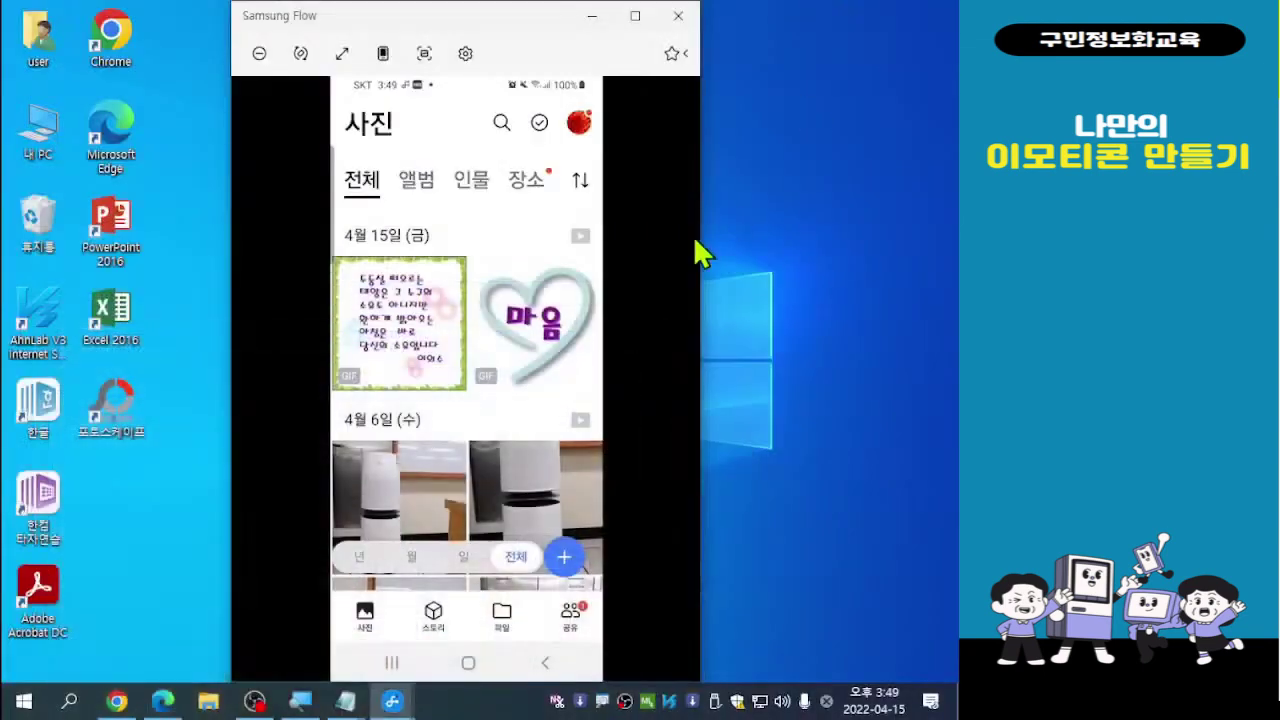
scroll(695, 240, down, 3)
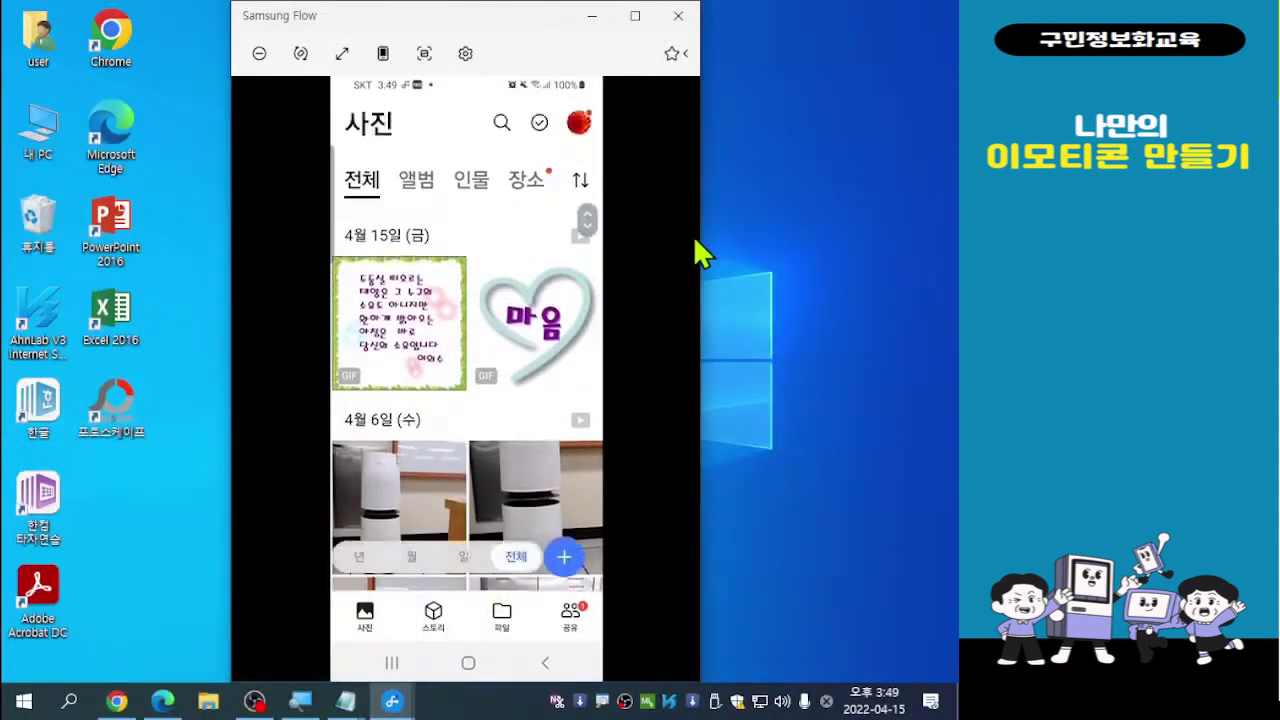
scroll(695, 240, up, 5)
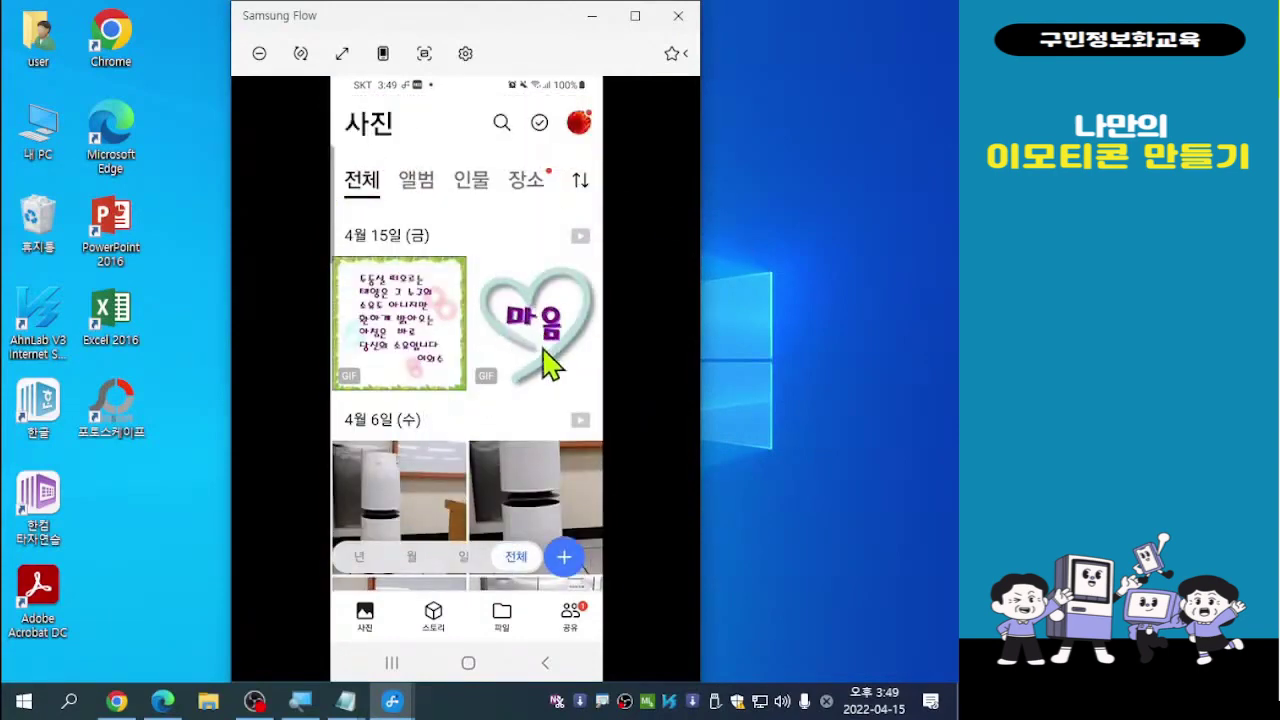
click(549, 346)
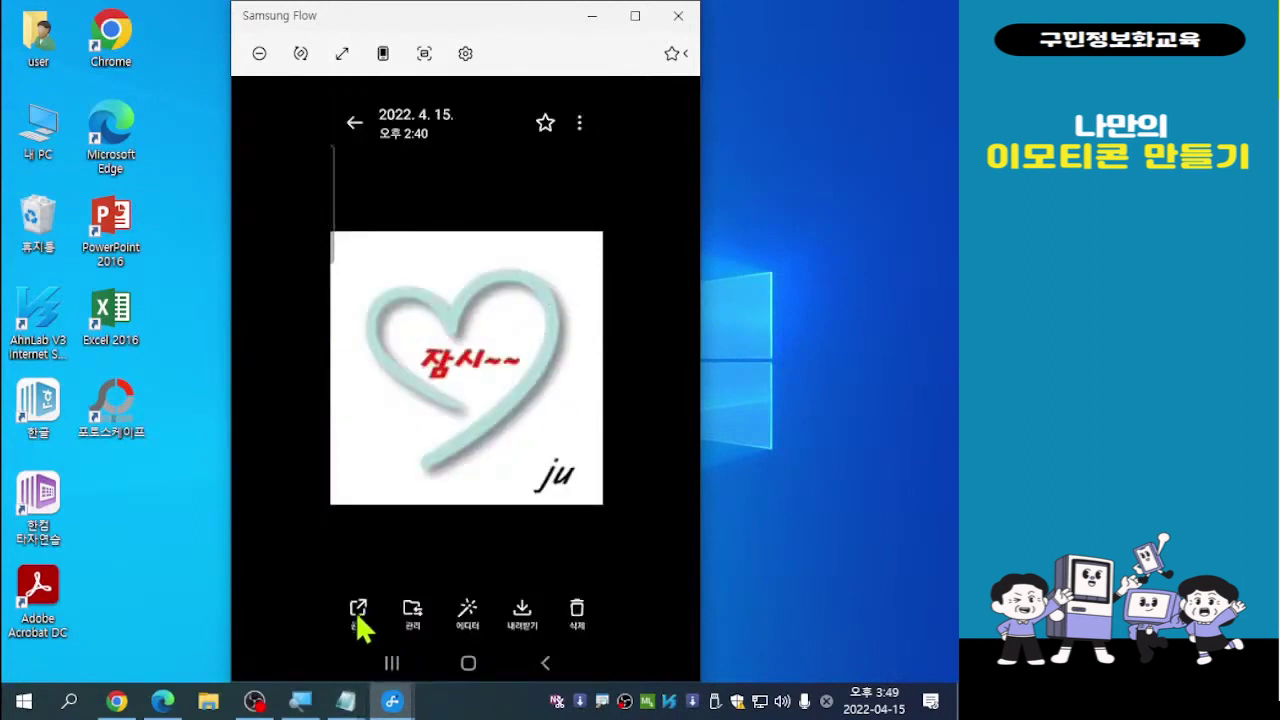
click(524, 612)
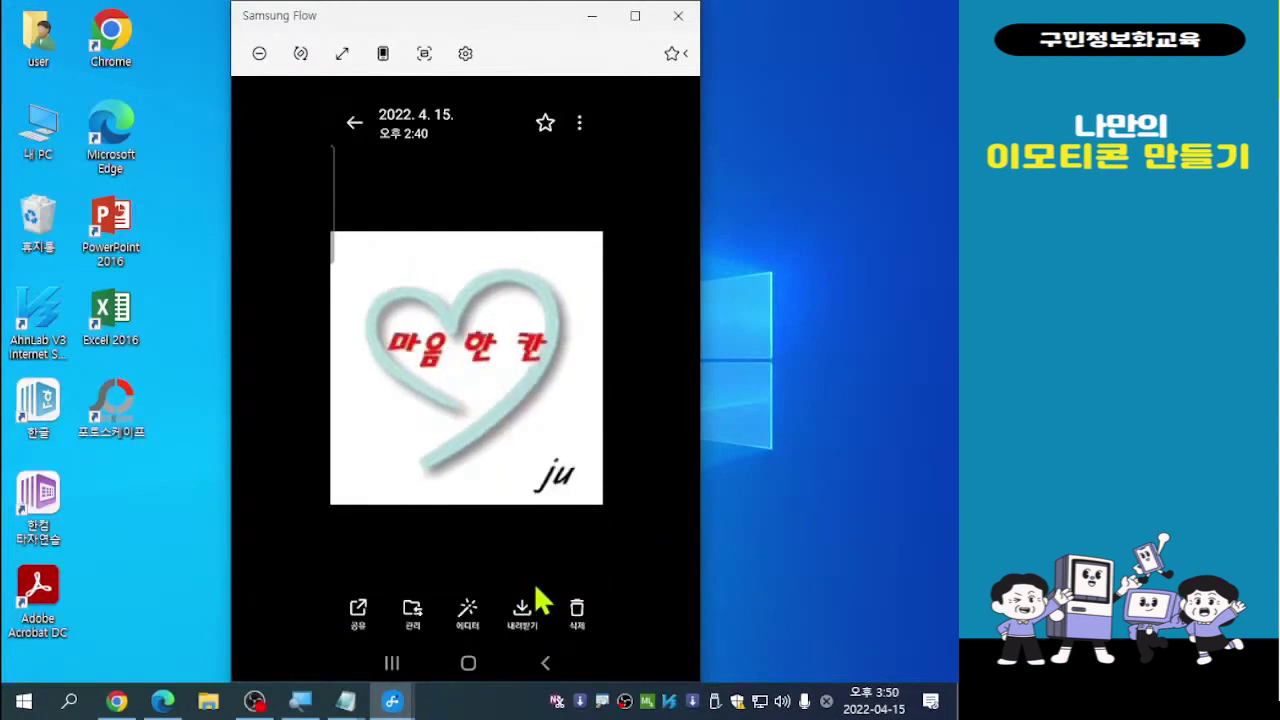
click(548, 674)
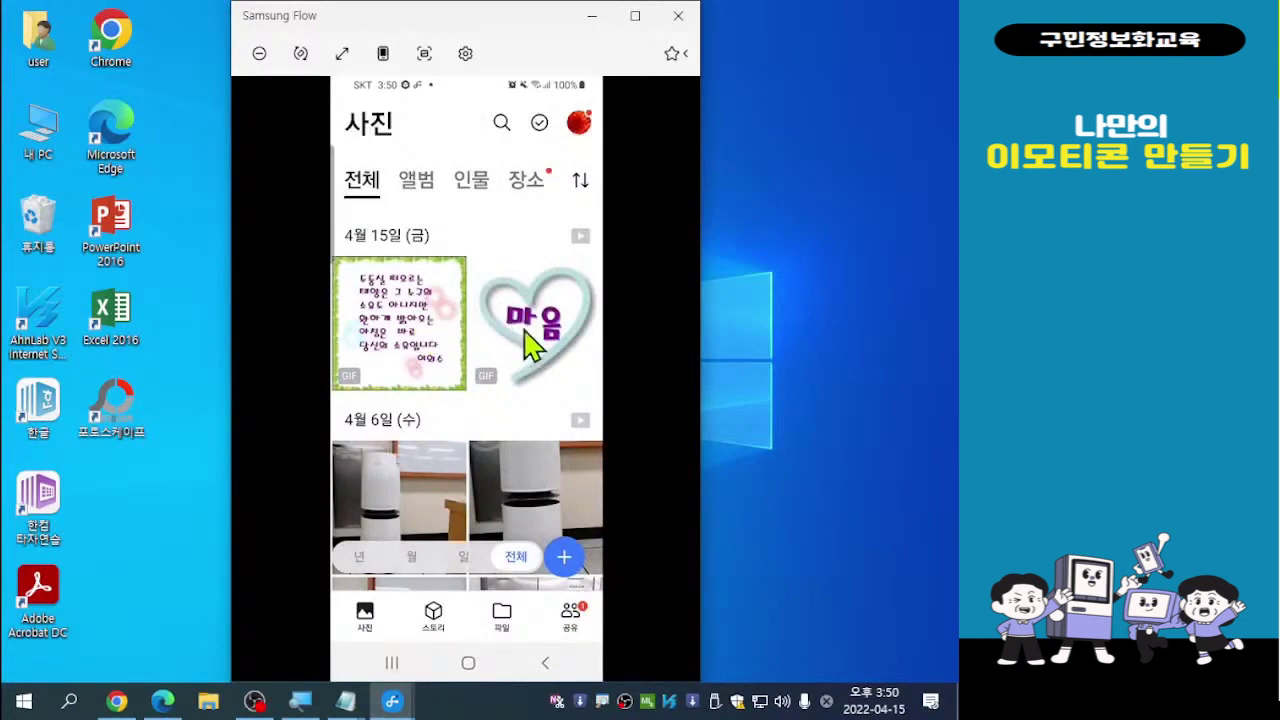
Open the handwritten poem card GIF full-screen and download it with 내려받기
click(410, 345)
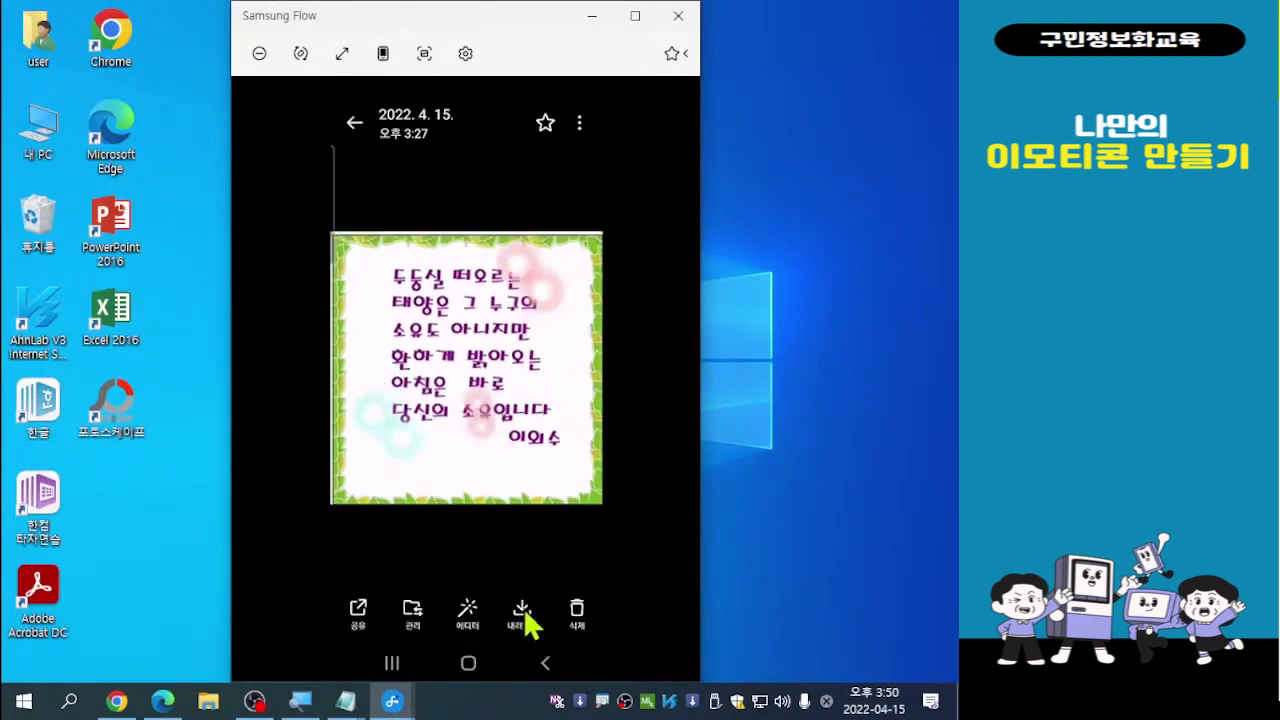
click(523, 612)
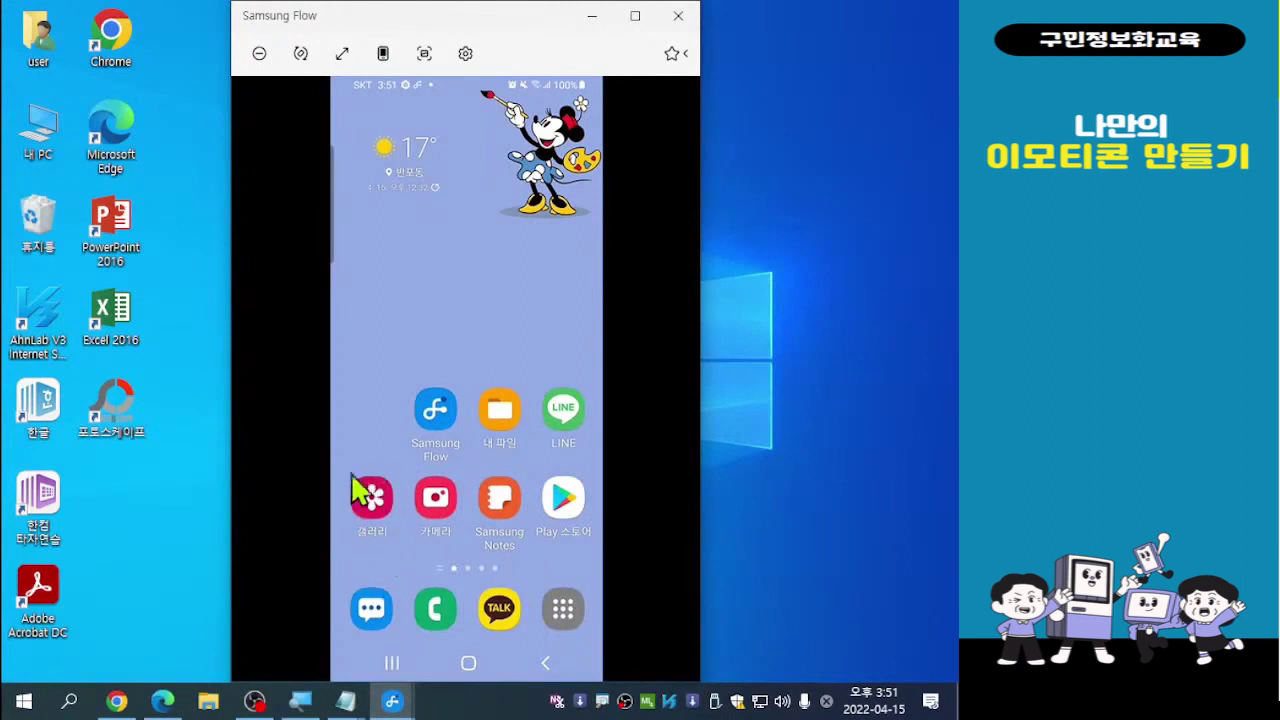
Open Gallery's albums and locate the NAVER MYBOX album holding the 2 downloaded GIFs
click(382, 505)
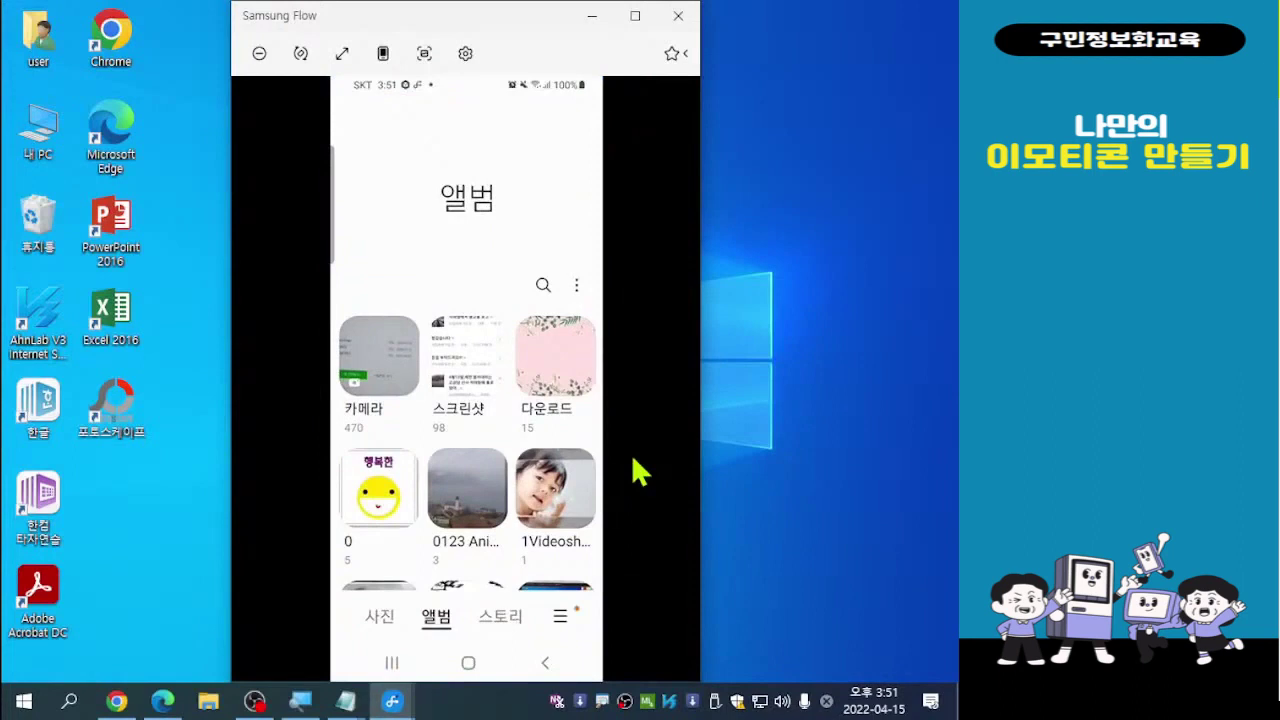
scroll(640, 472, down, 5)
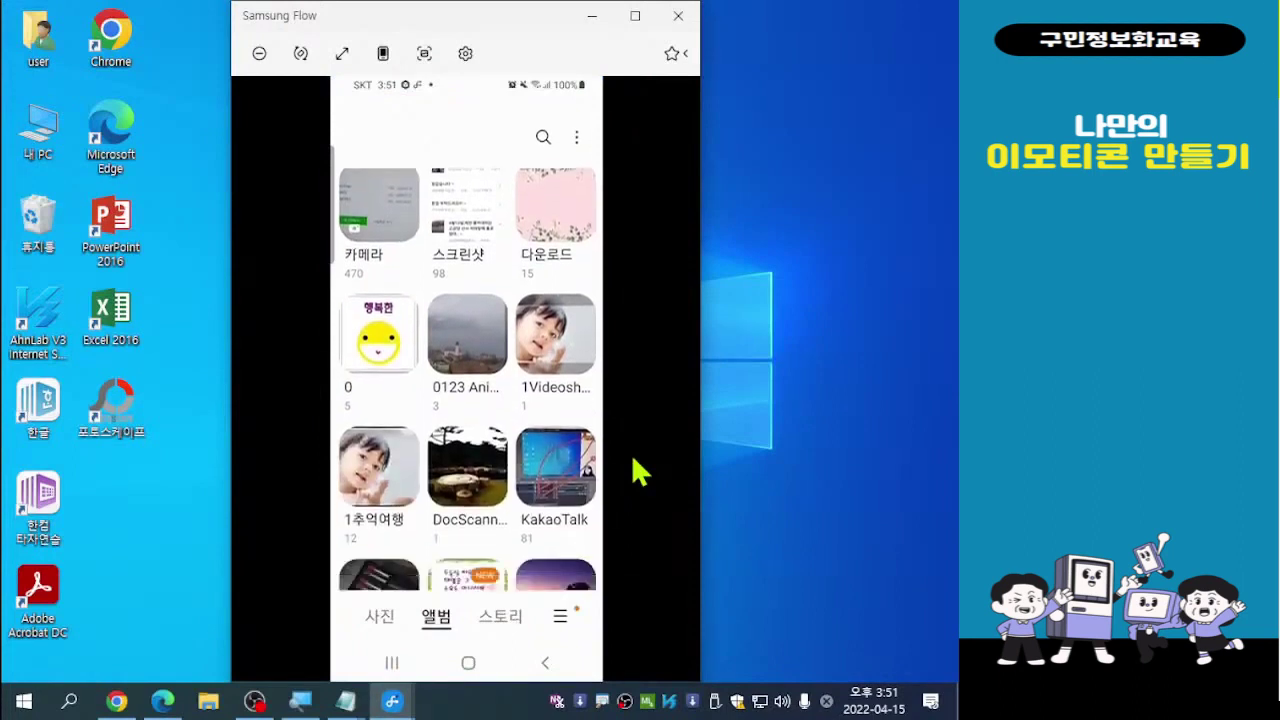
scroll(634, 462, down, 3)
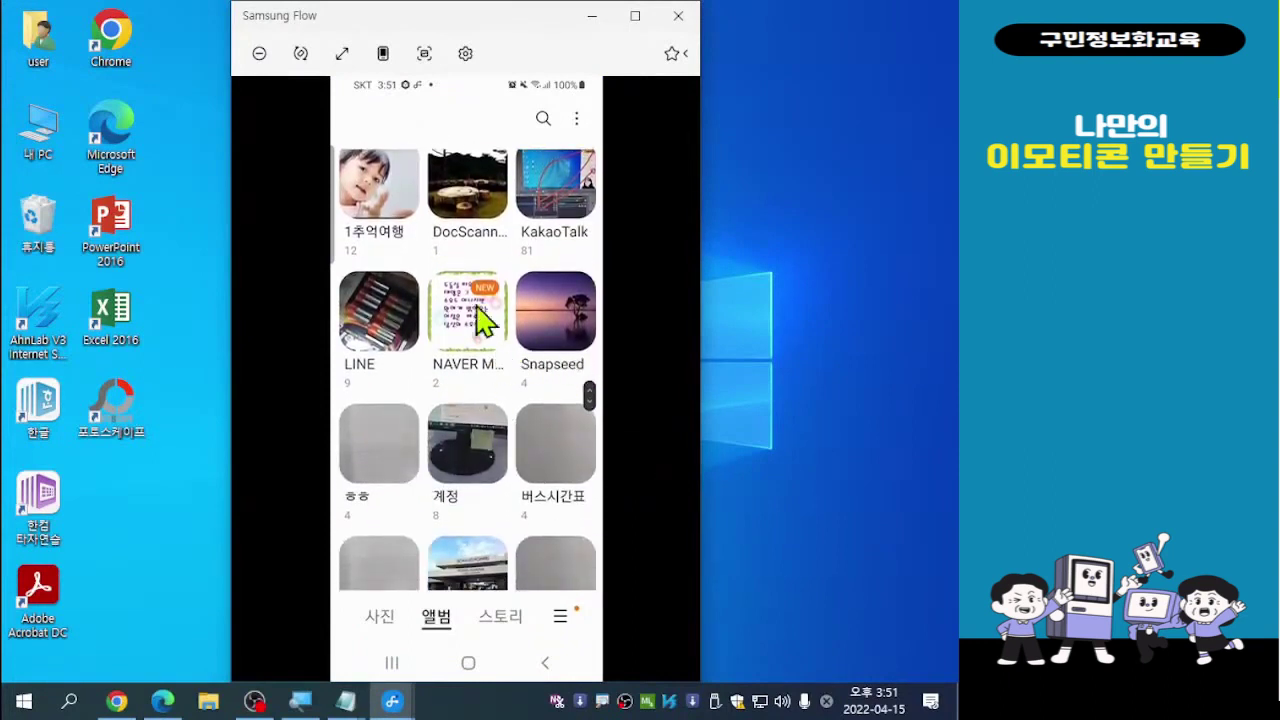
click(466, 368)
click(466, 368)
click(466, 368)
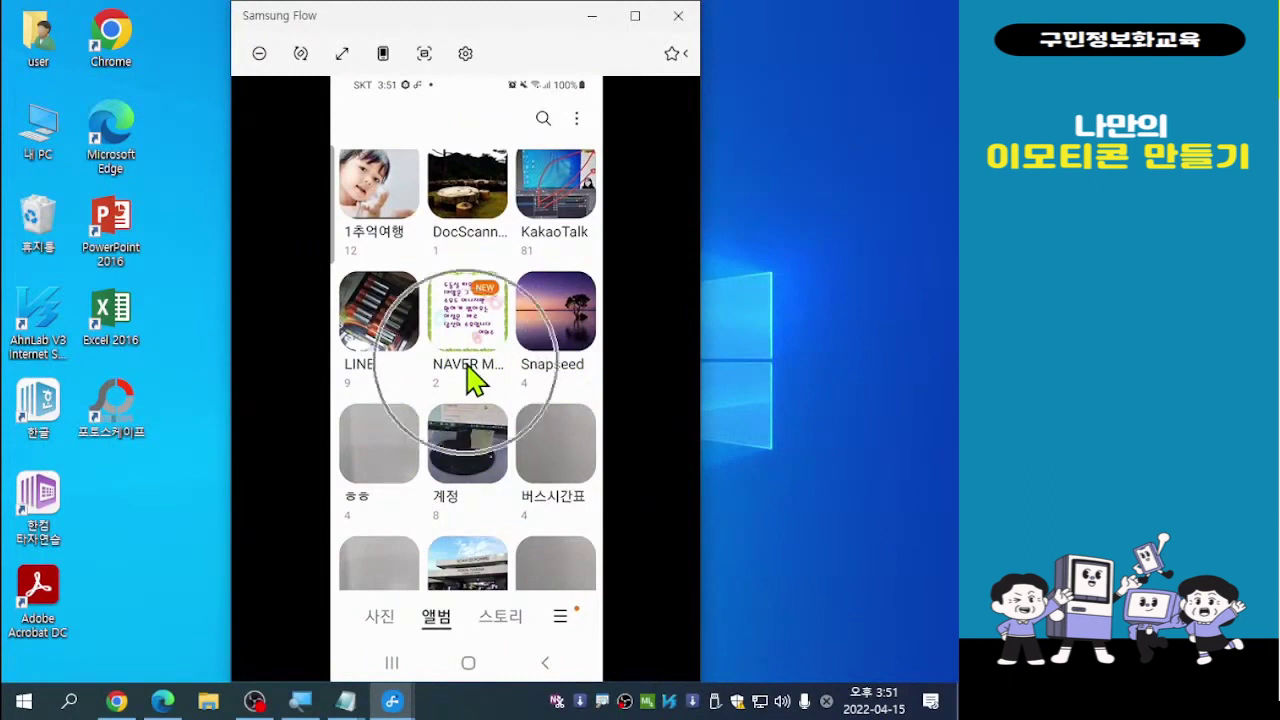
click(467, 366)
click(467, 366)
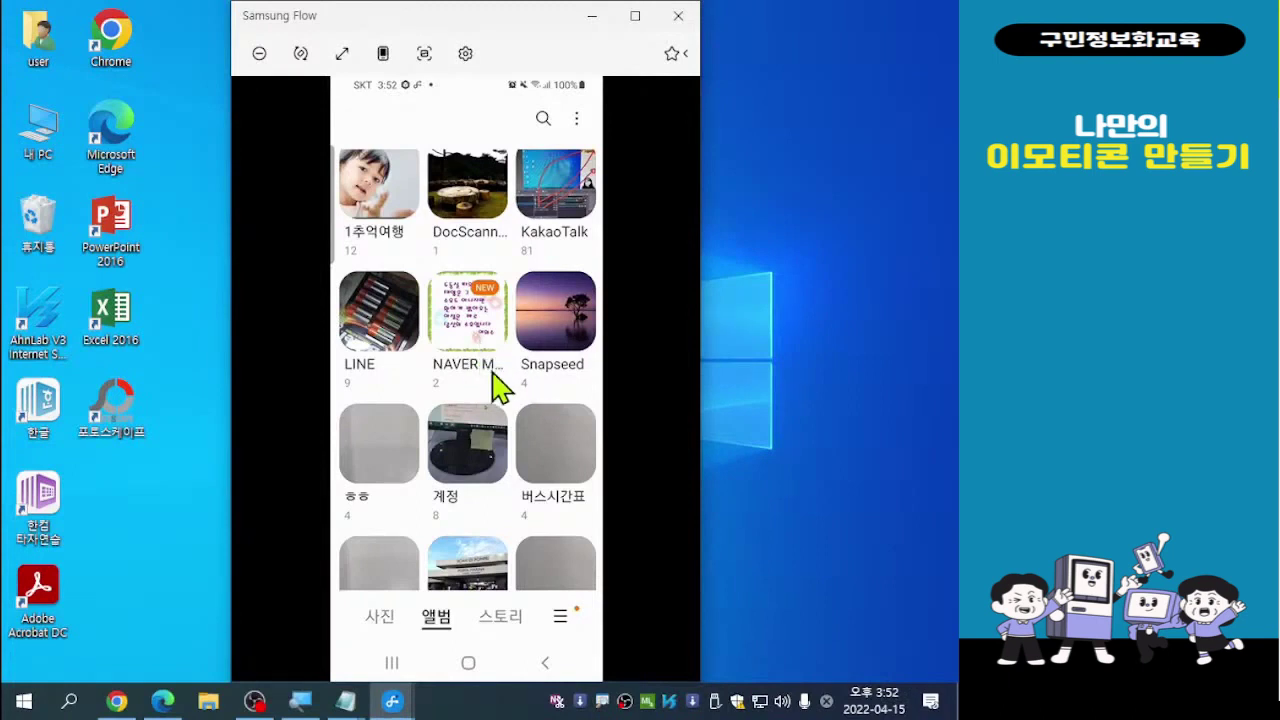
scroll(500, 385, up, 3)
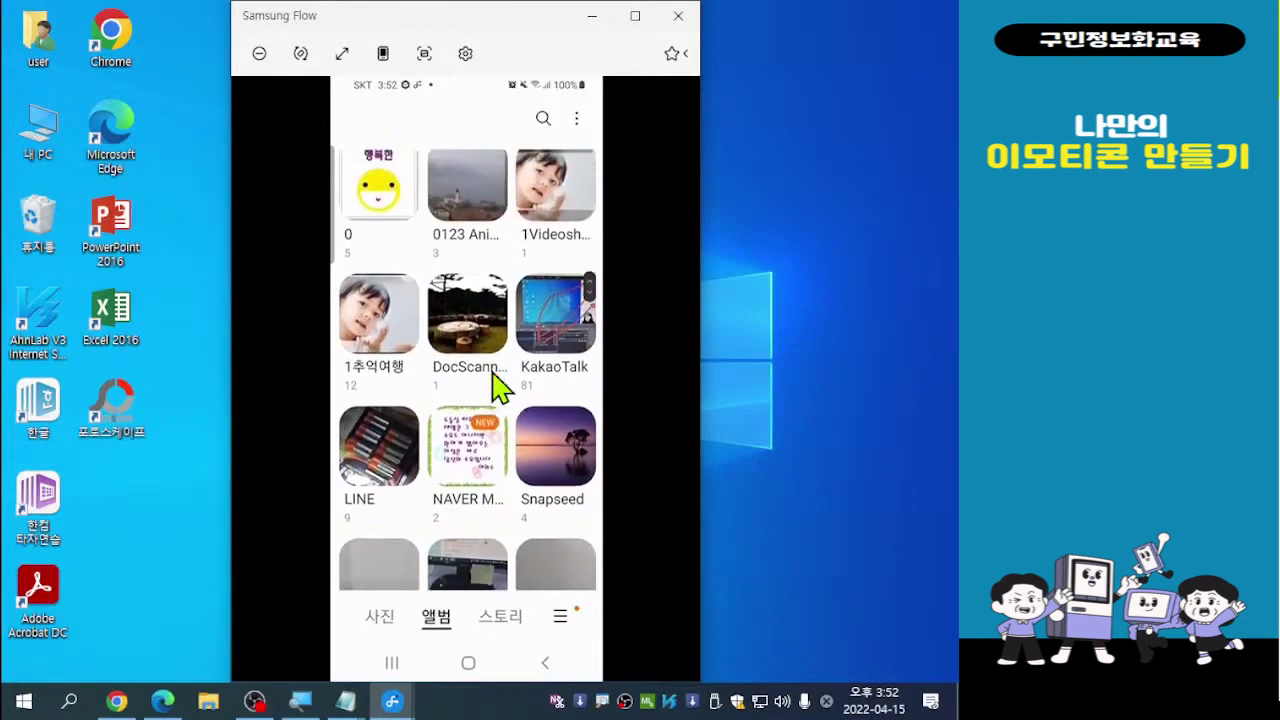
scroll(500, 385, up, 3)
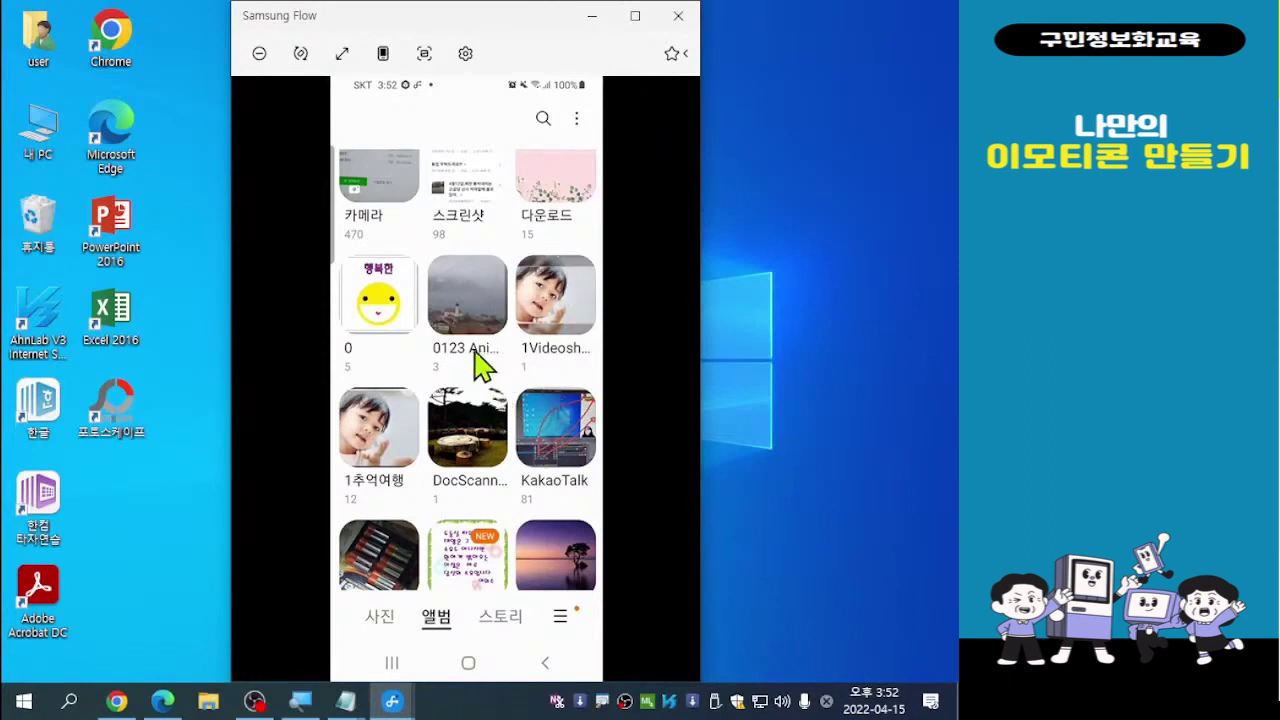
Open album 0, view the 행복한 smiley GIF, then go back to the album list
click(380, 318)
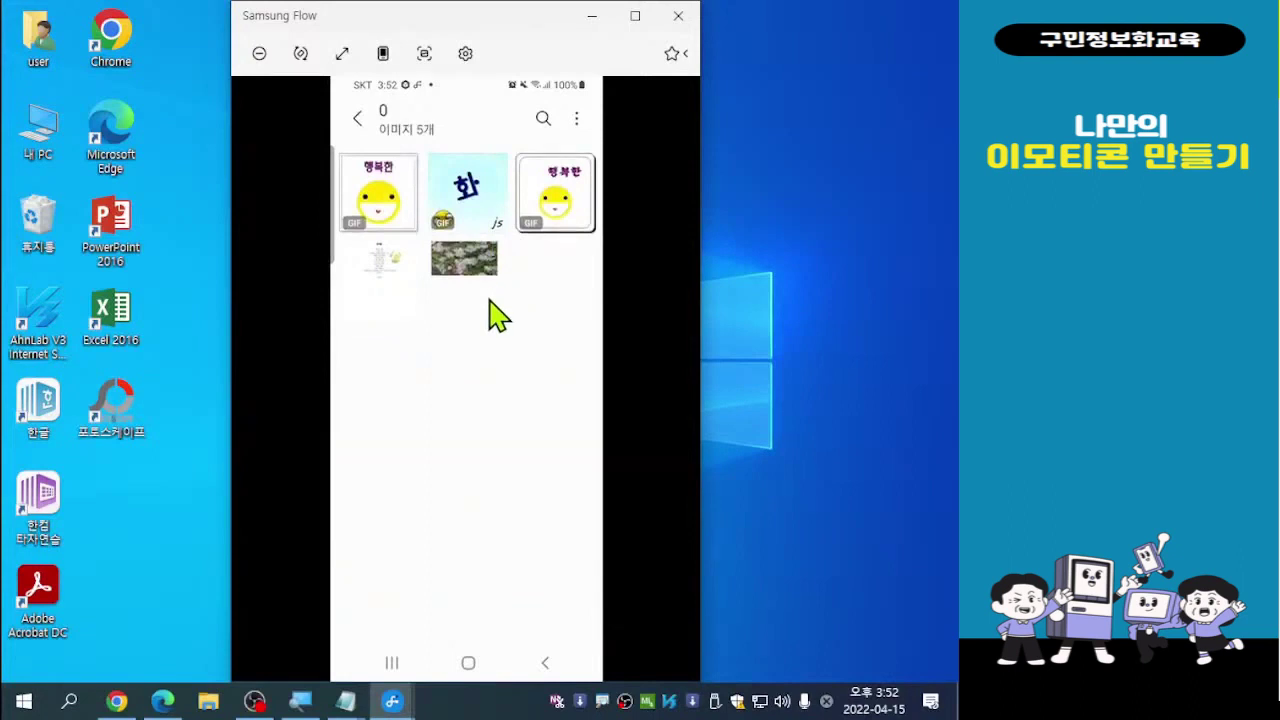
click(382, 203)
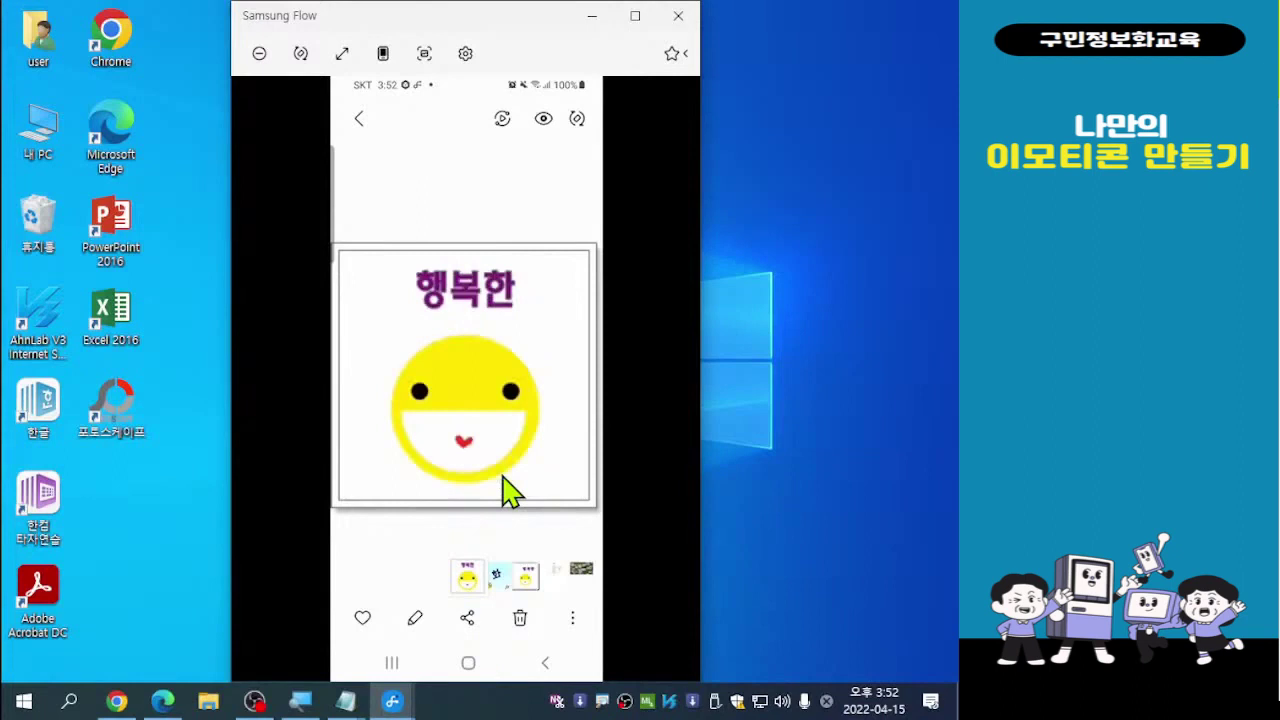
click(544, 665)
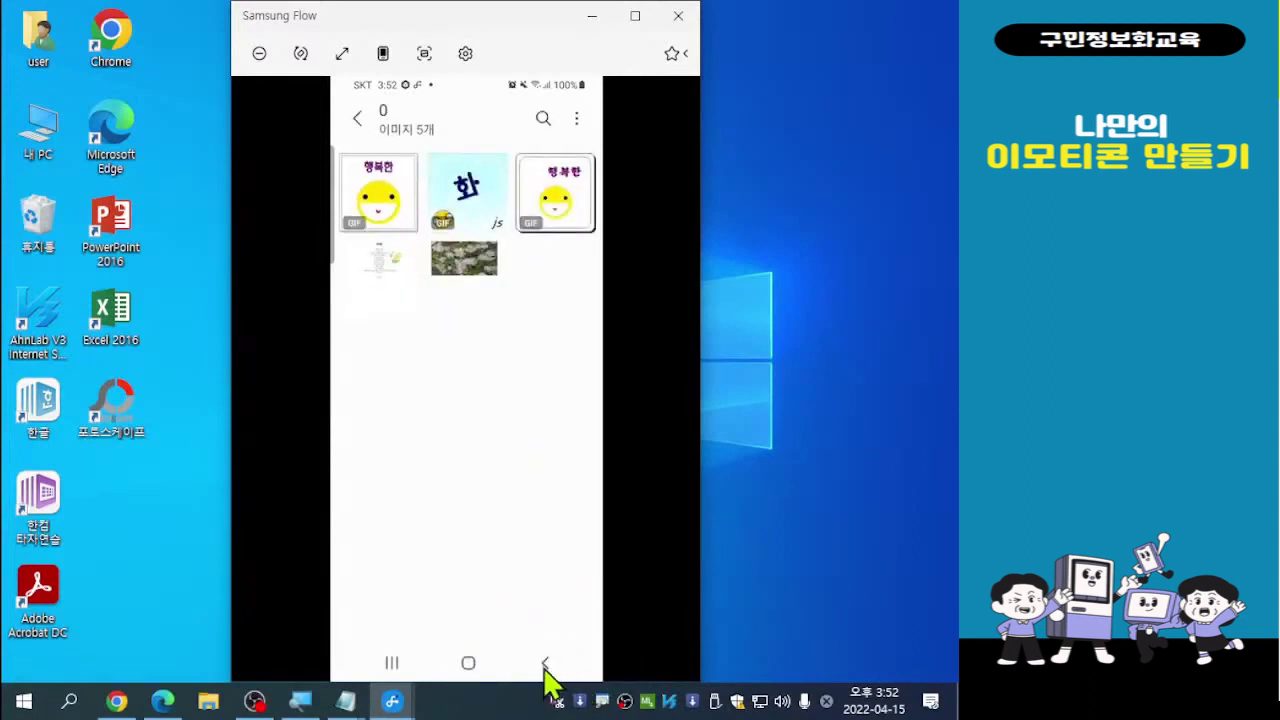
click(544, 668)
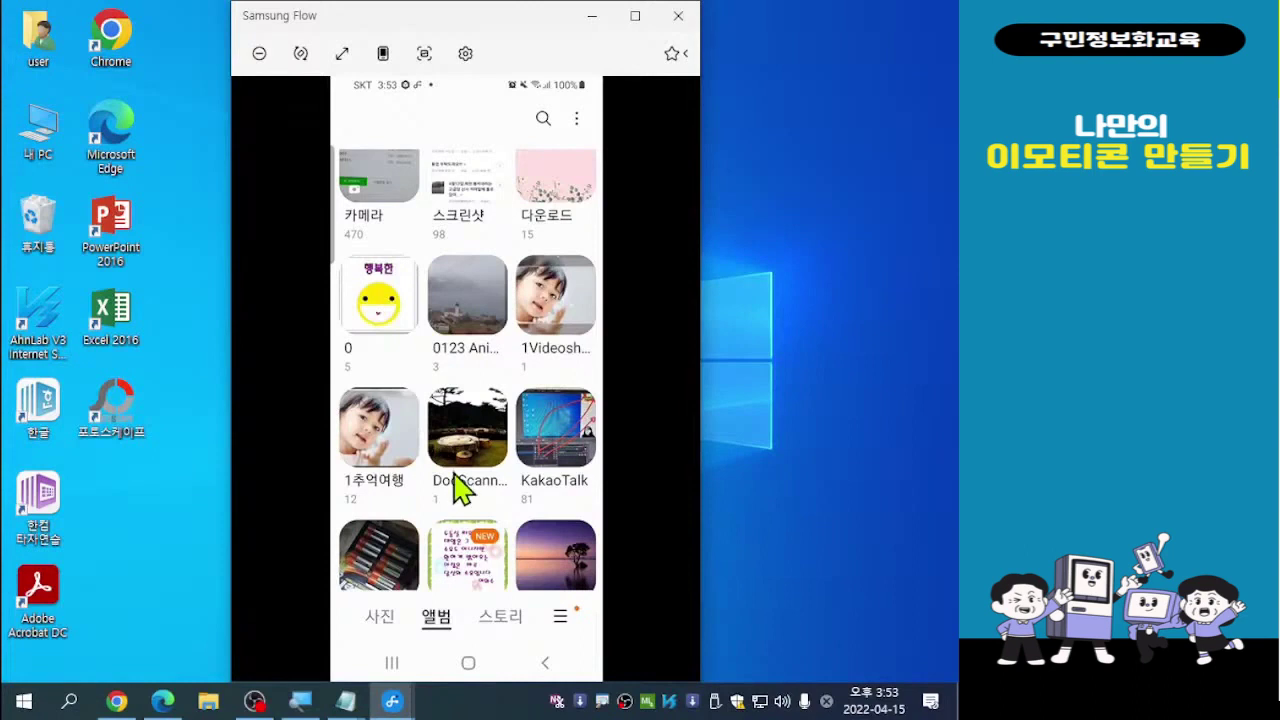
In album 0, select the first smiley GIF and the 화 GIF, then choose 앨범으로 이동
click(390, 300)
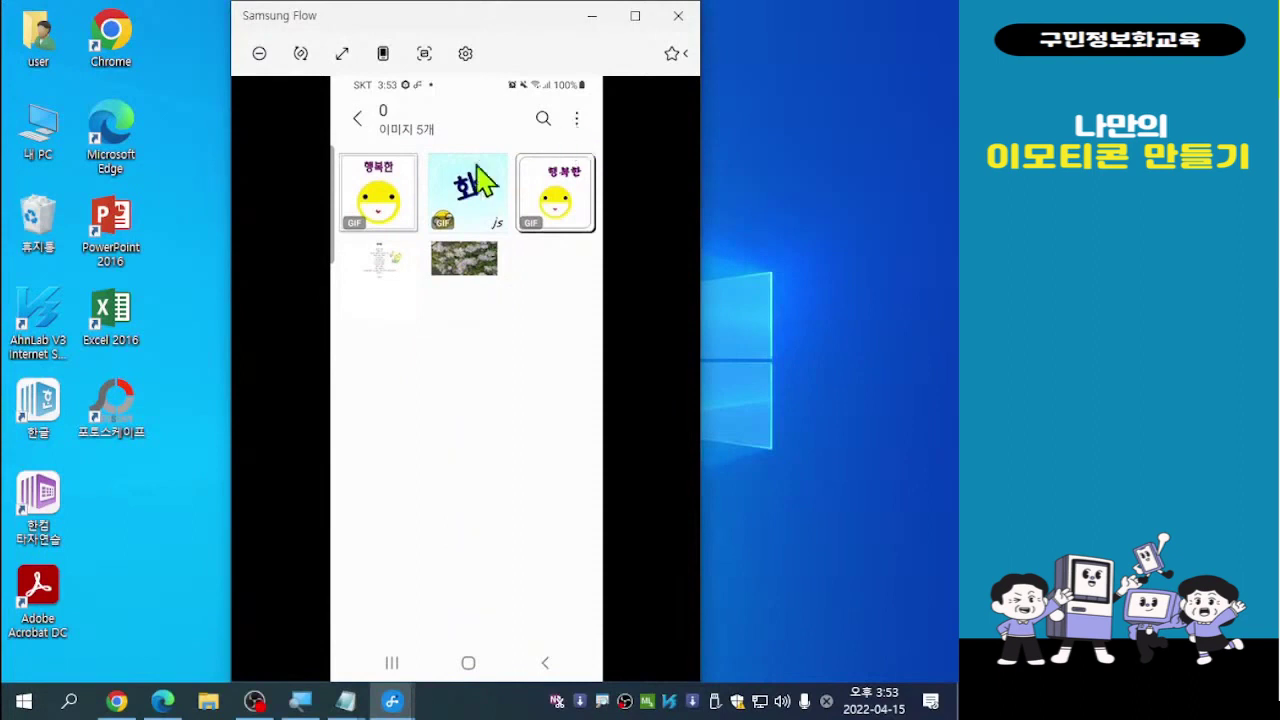
click(362, 186)
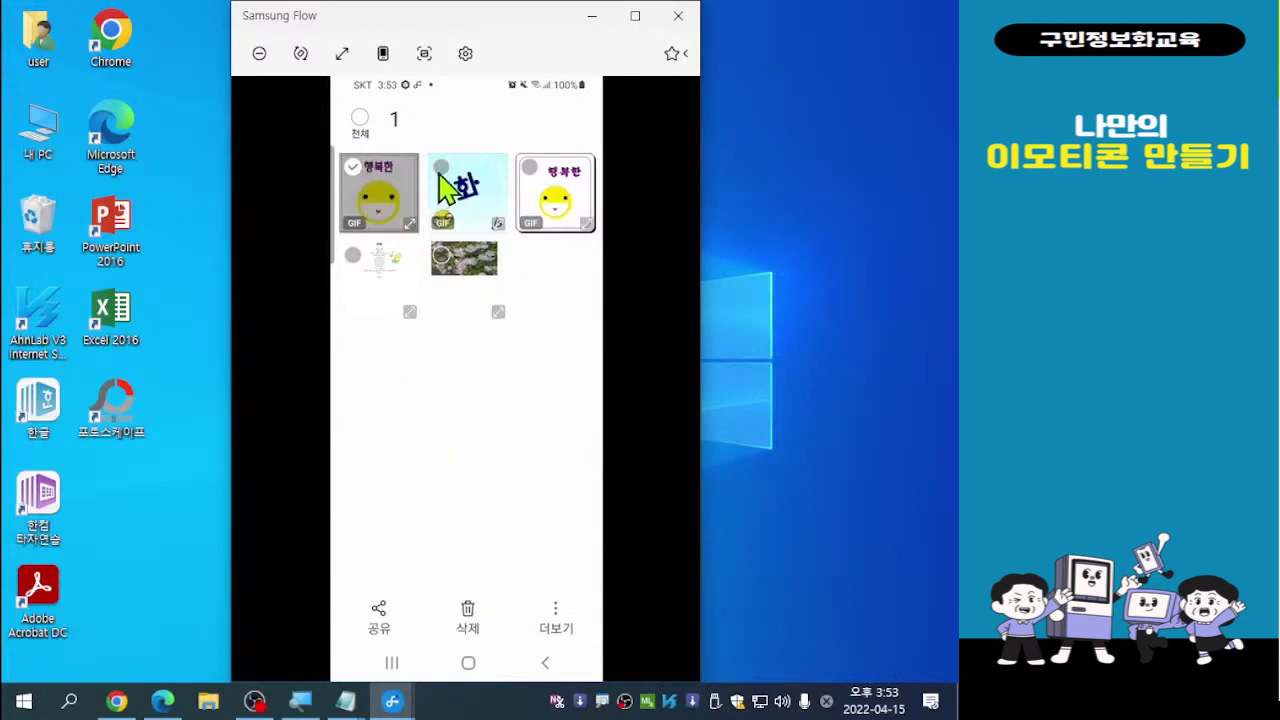
click(445, 172)
click(442, 185)
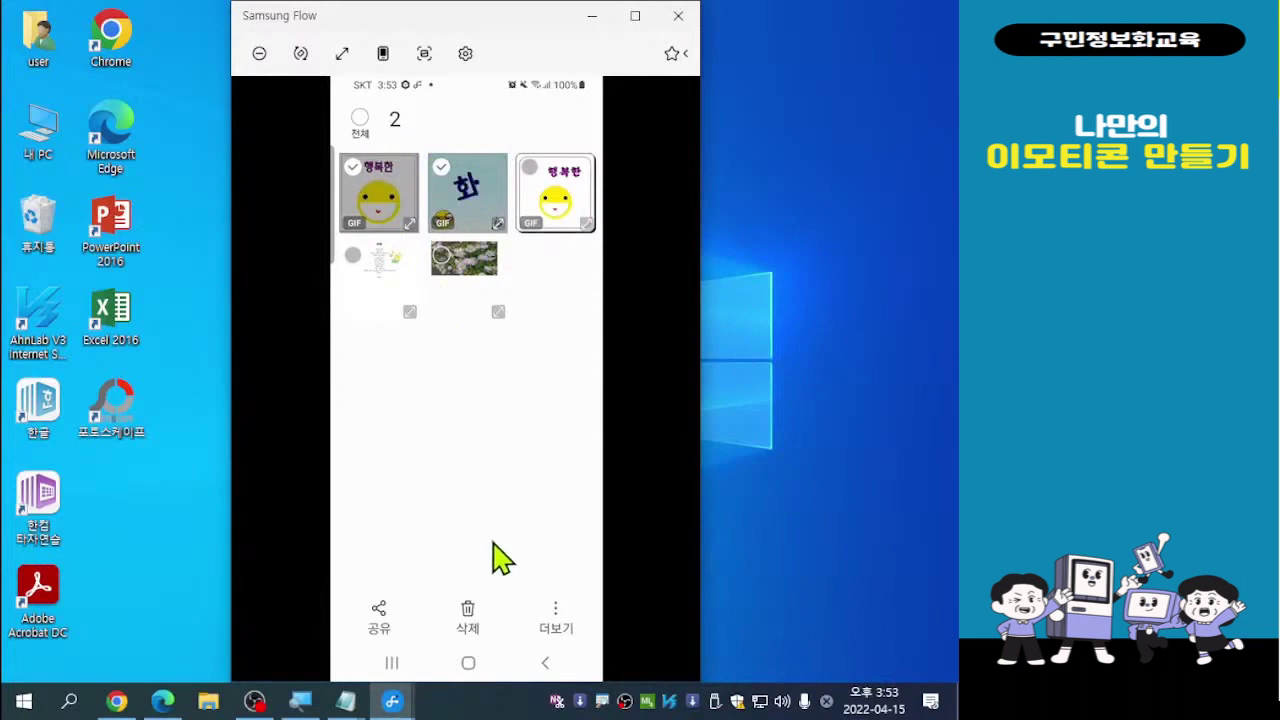
click(557, 619)
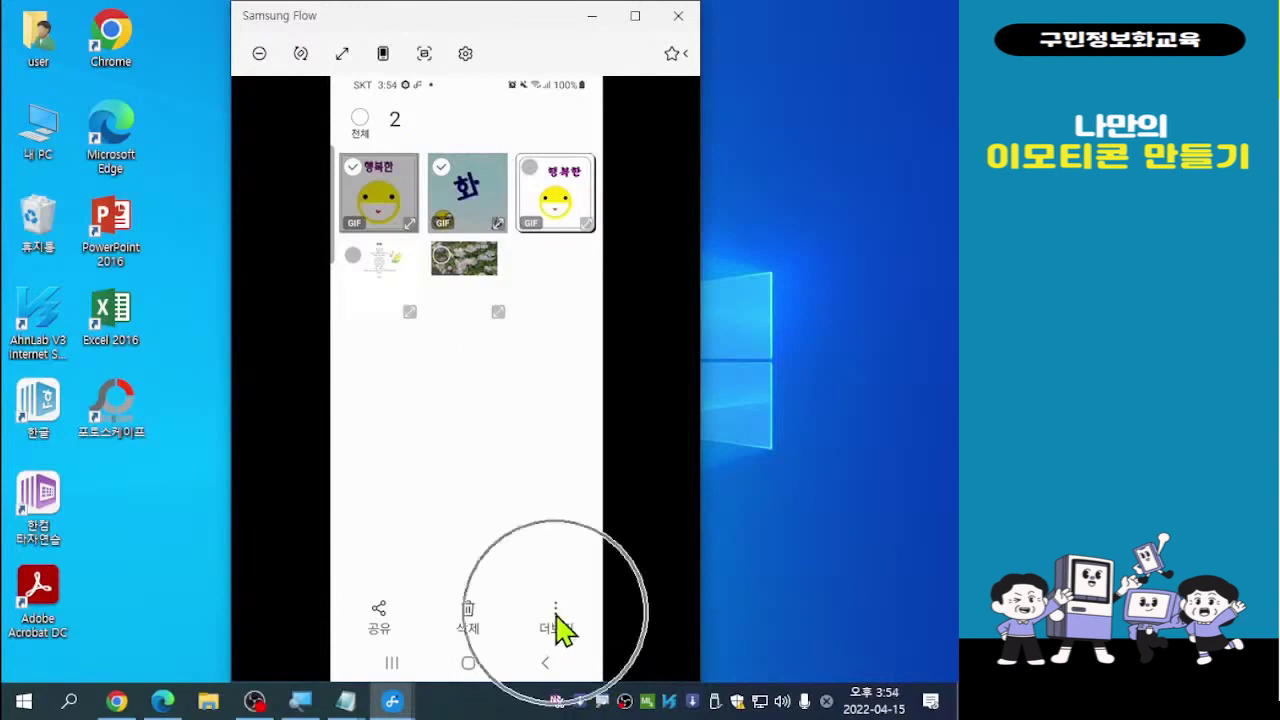
click(557, 619)
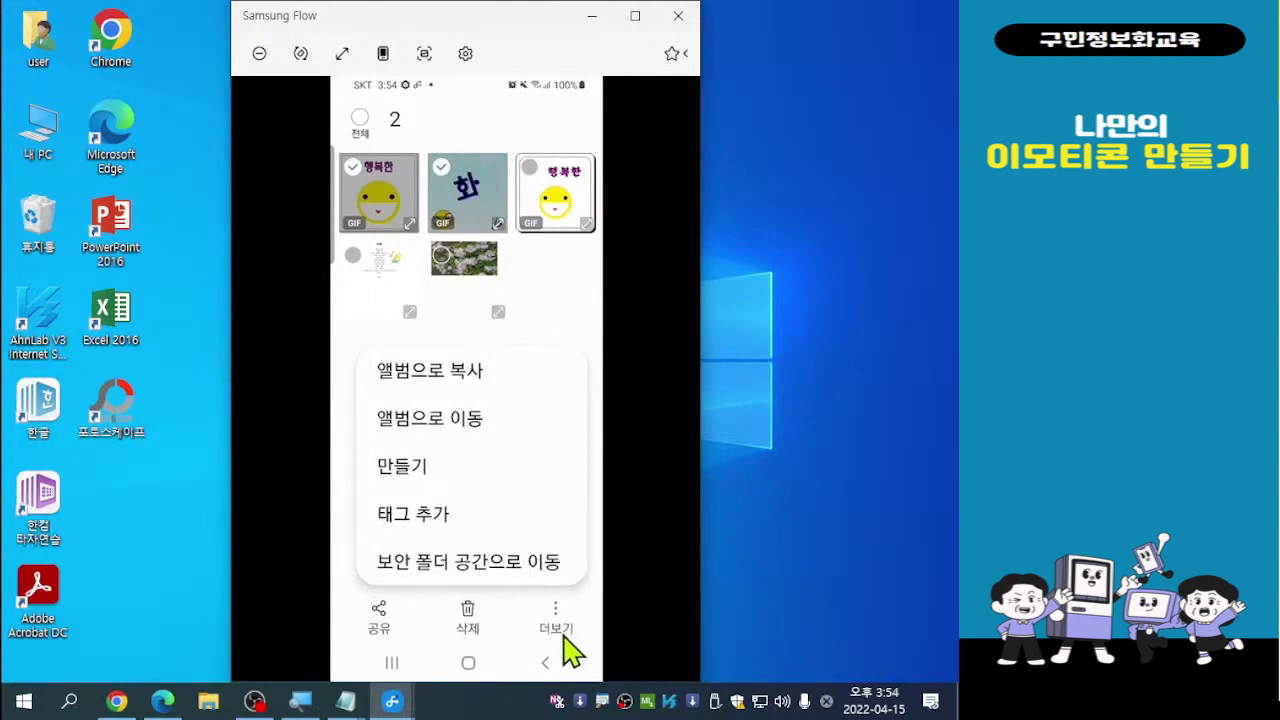
click(470, 432)
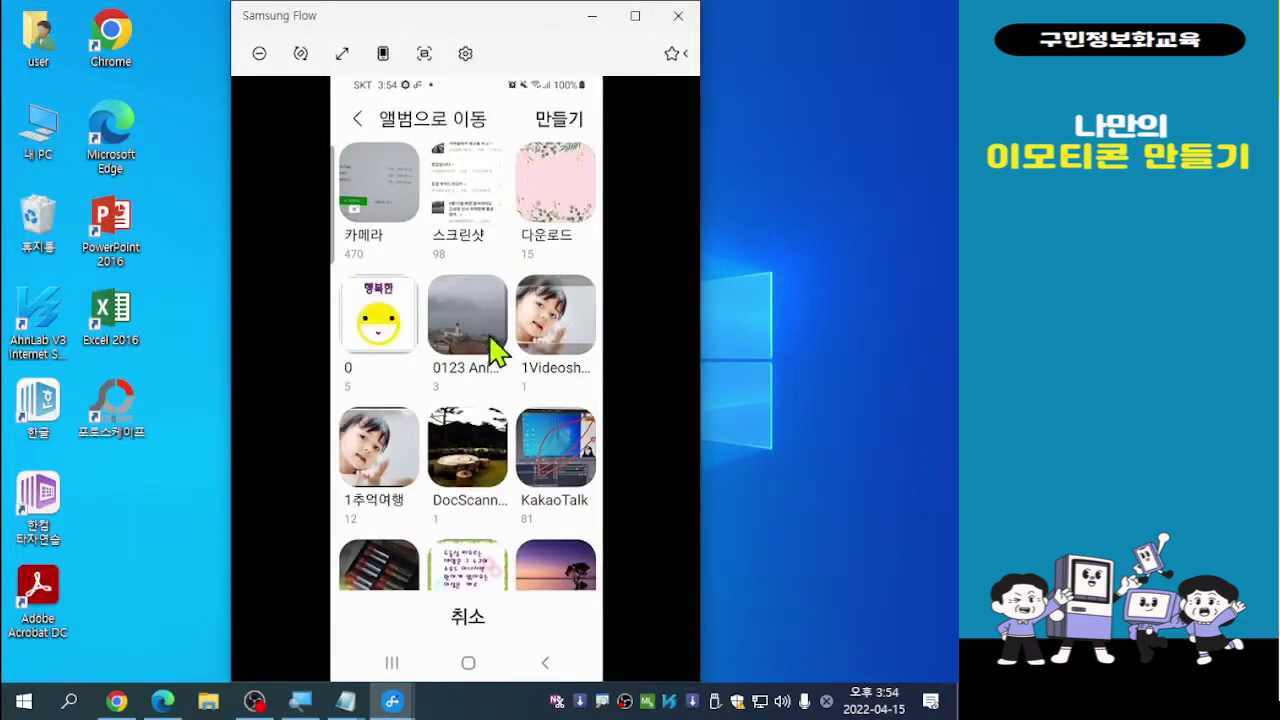
click(572, 131)
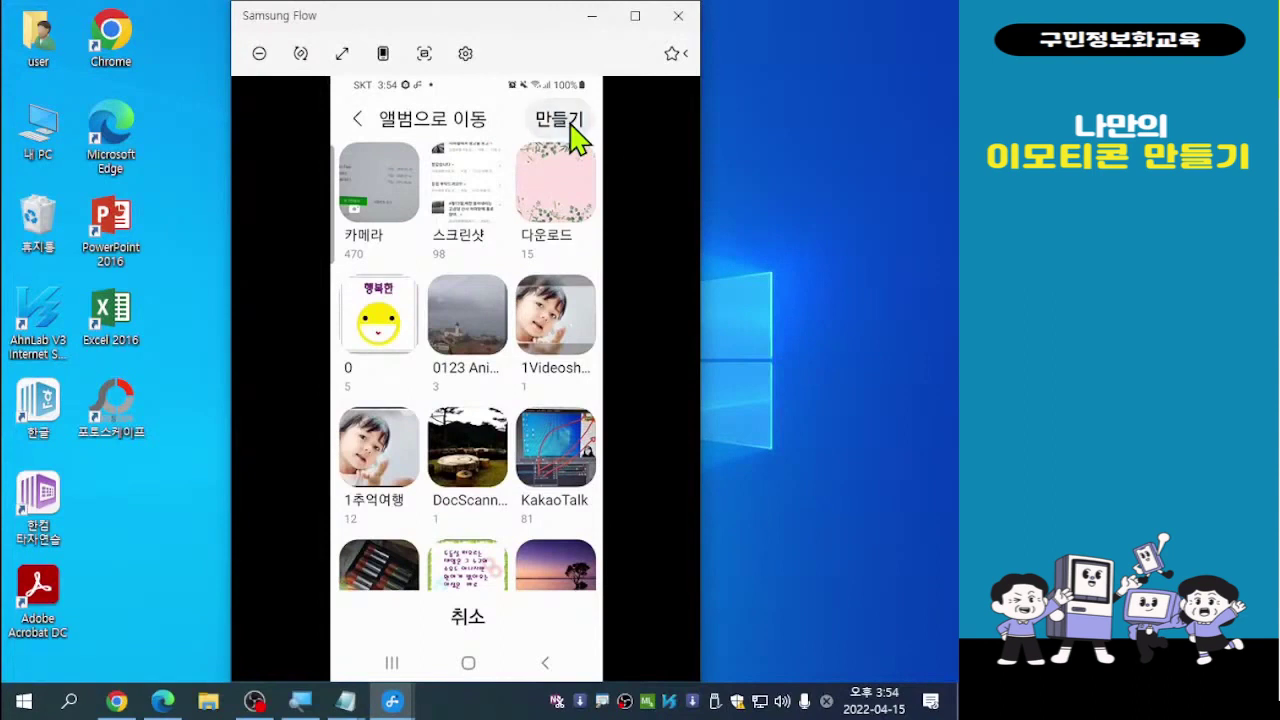
Create a new album named 나만의 이모티콘 and move the two selected GIFs into it
click(569, 122)
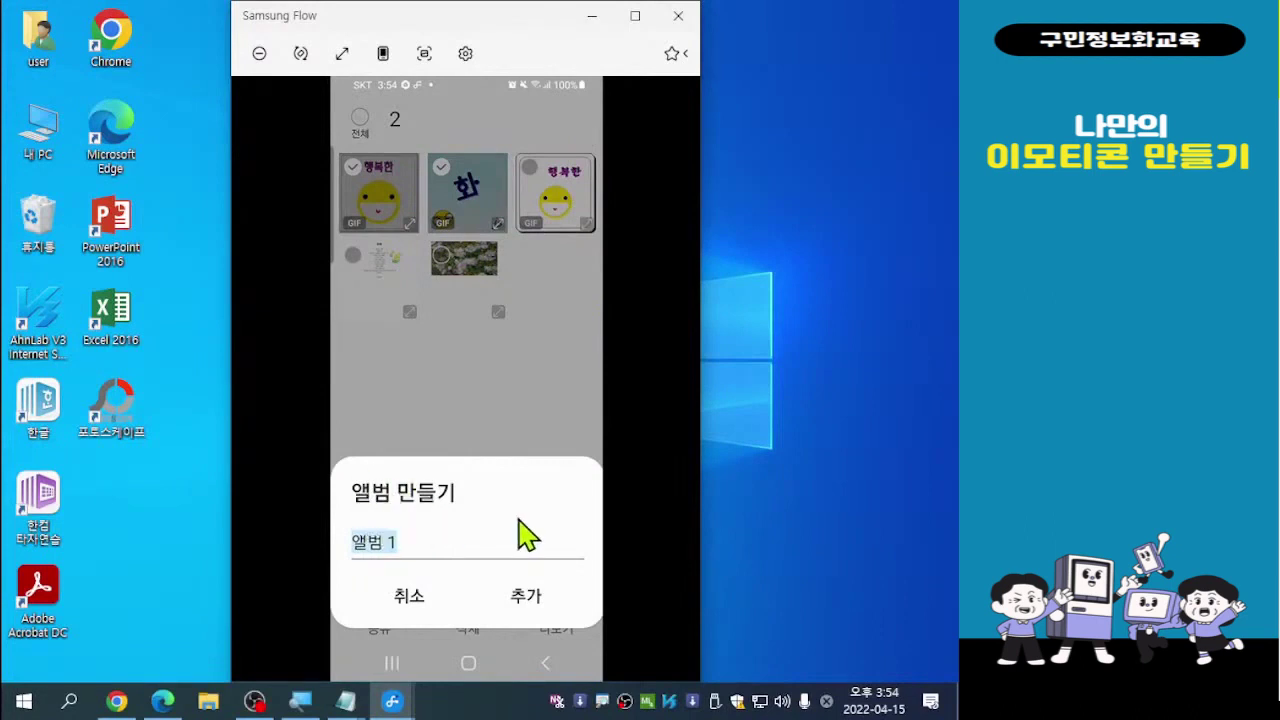
click(427, 563)
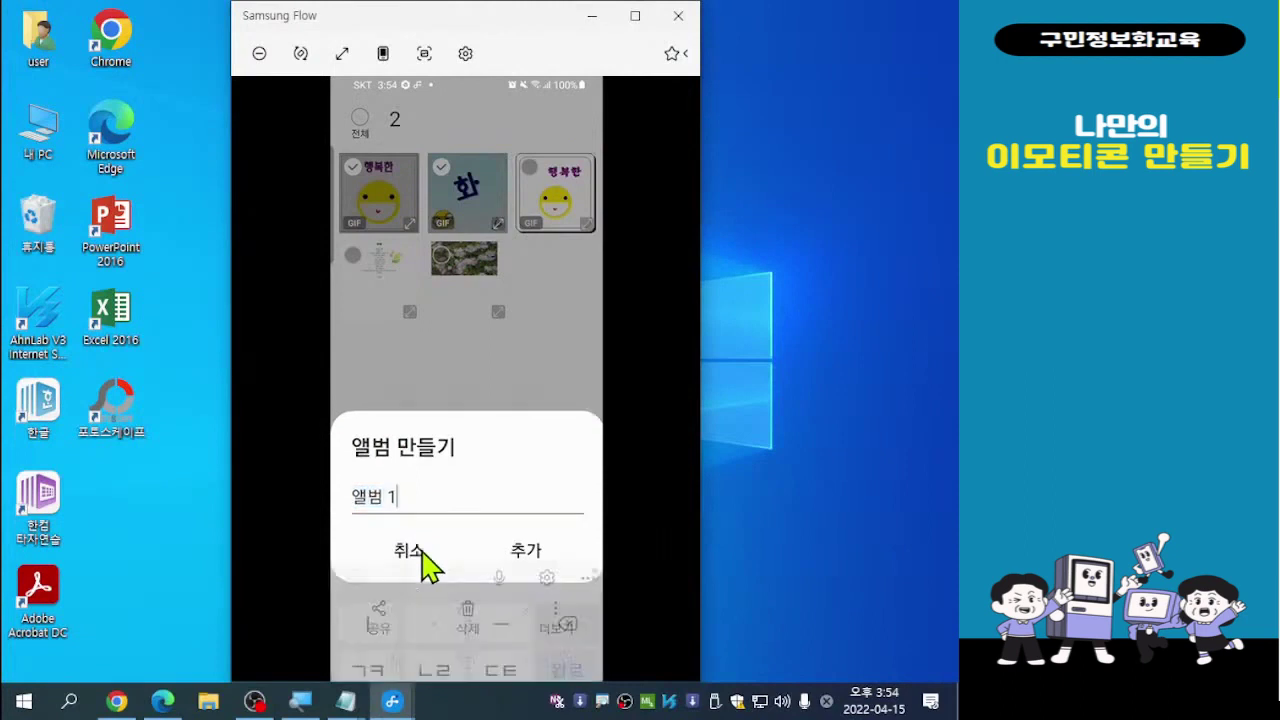
key(BackSpace)
key(BackSpace)
key(BackSpace)
key(BackSpace)
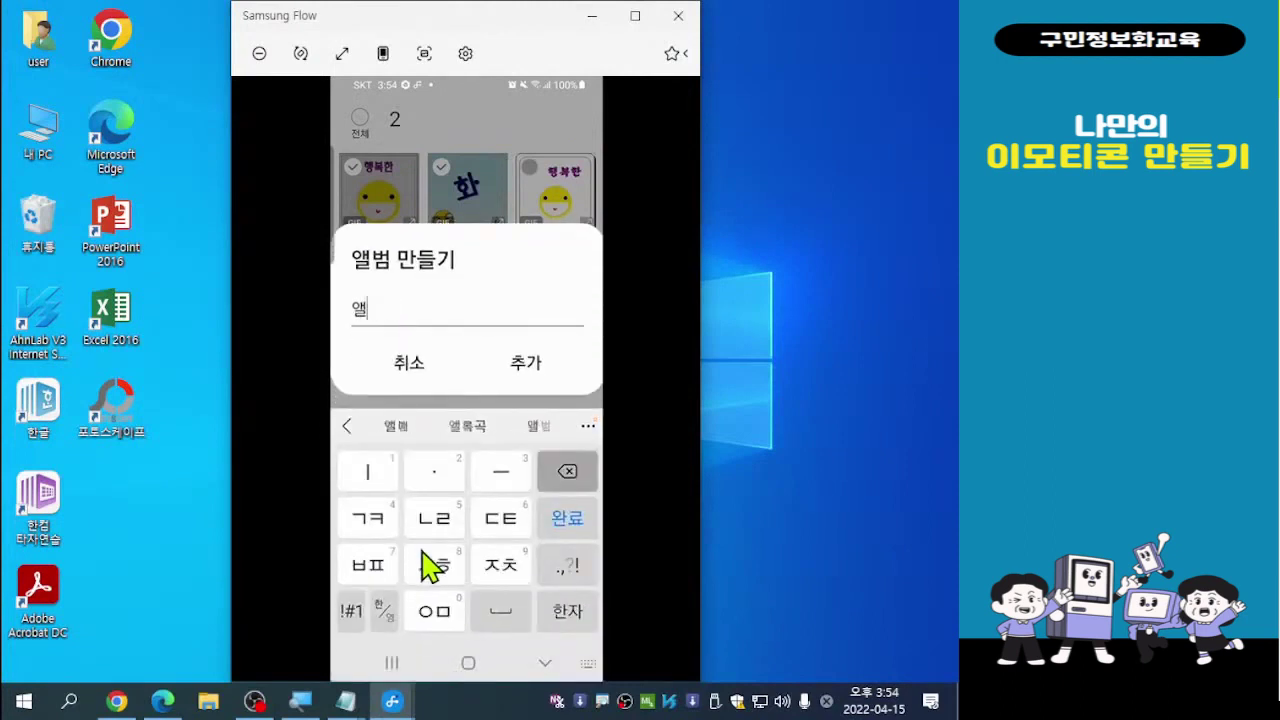
text(나미)
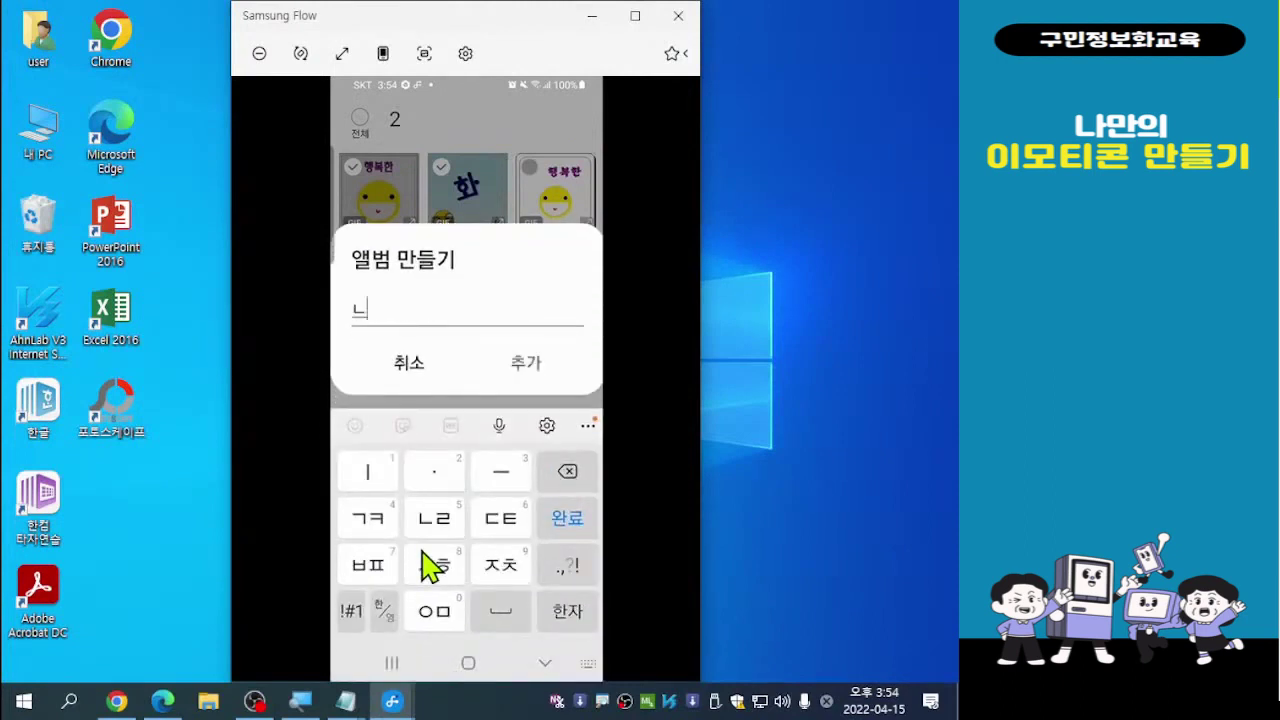
text(ㅏㄴ의)
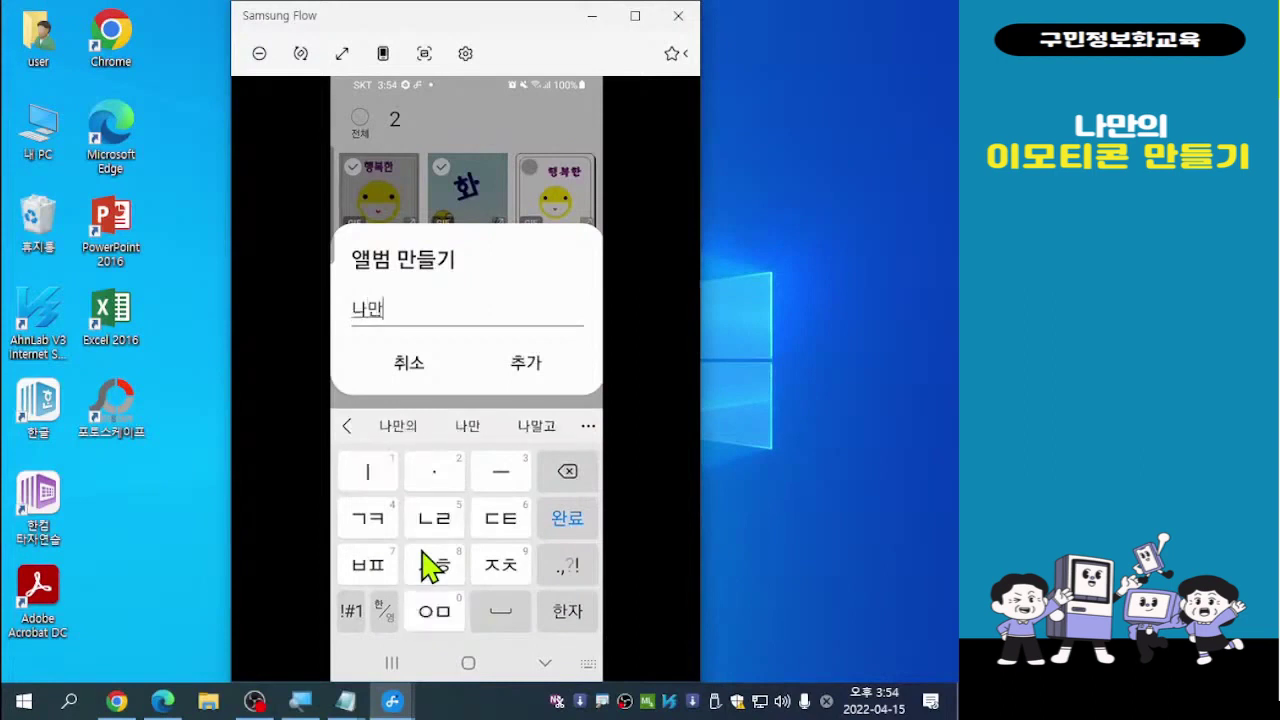
text( 임)
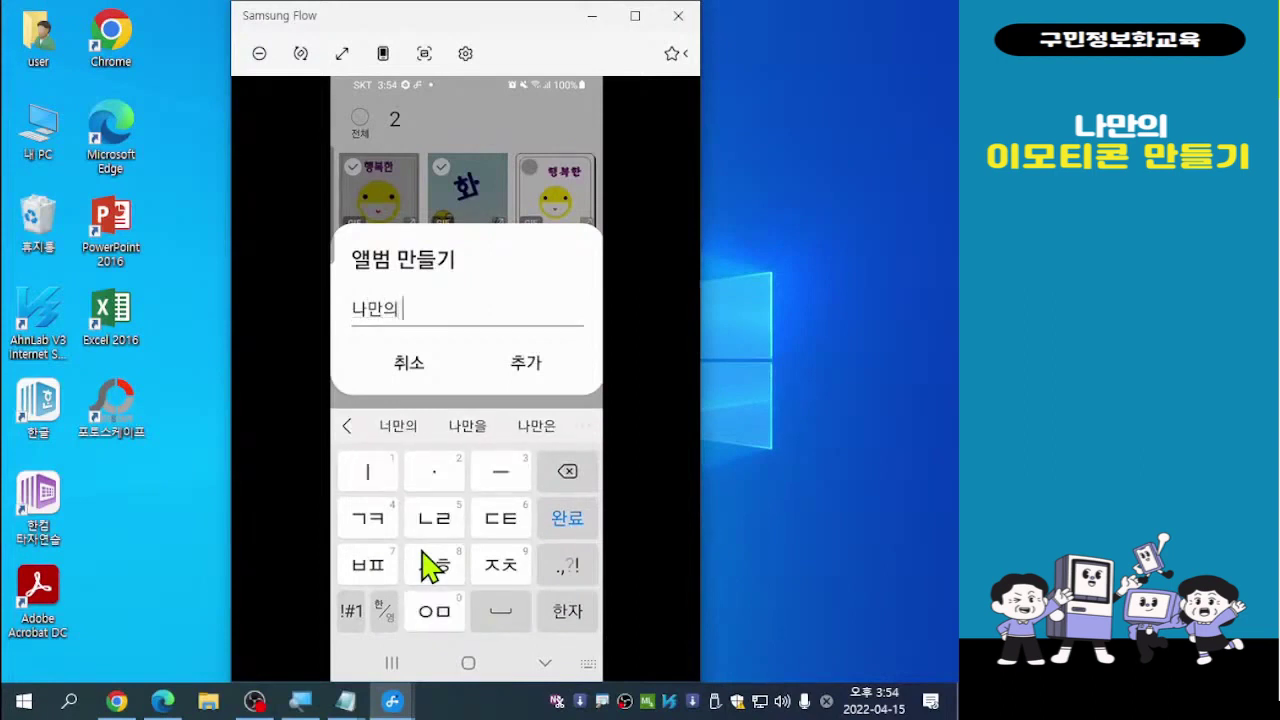
text(ㅗ티코)
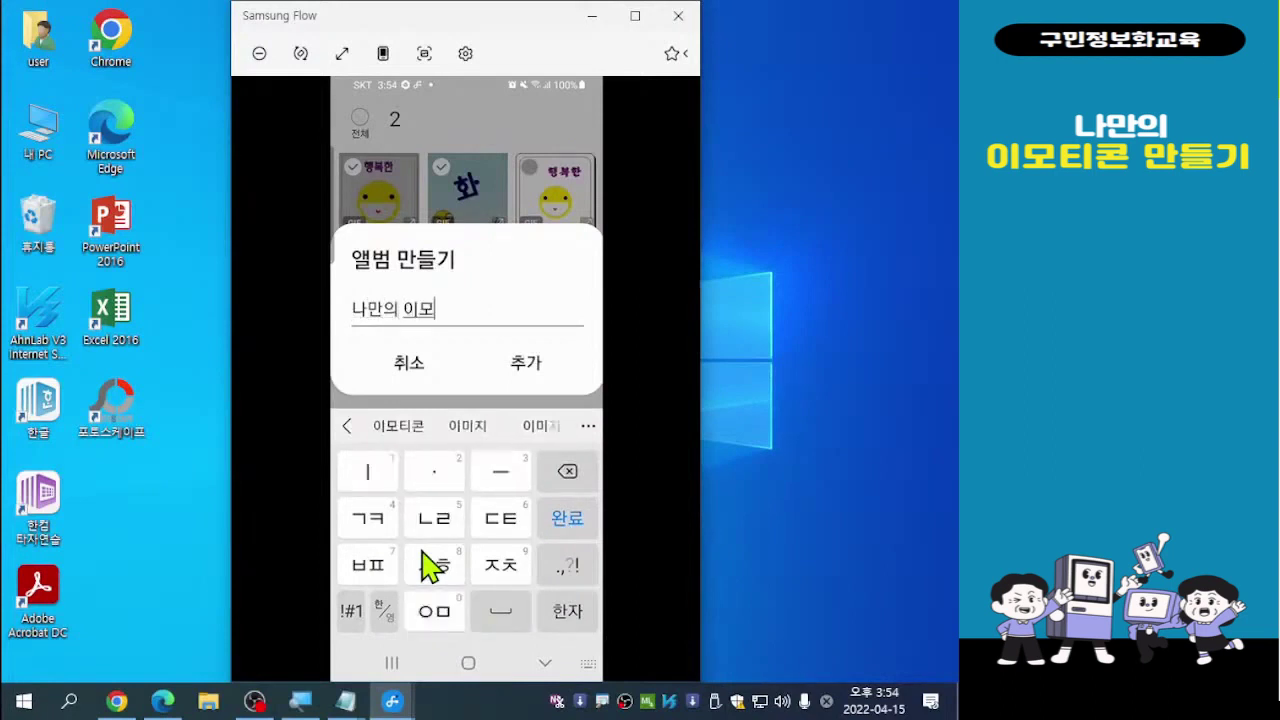
text(ㄴ)
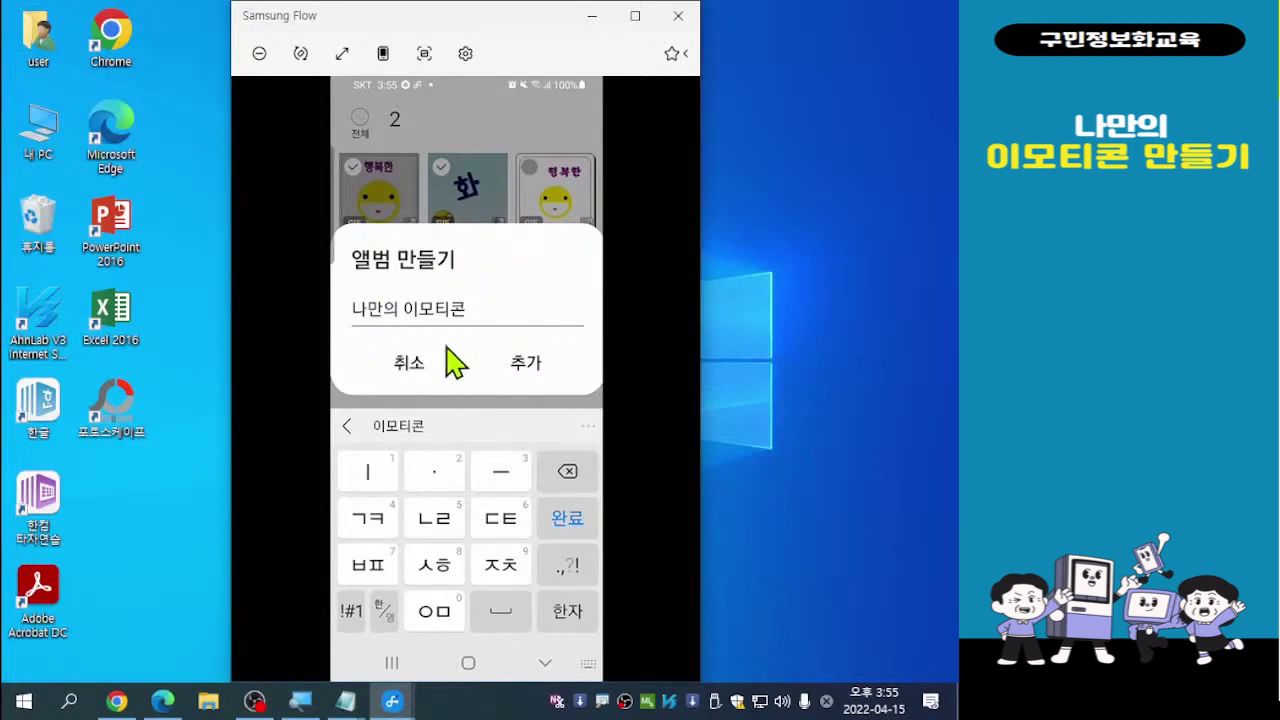
click(528, 376)
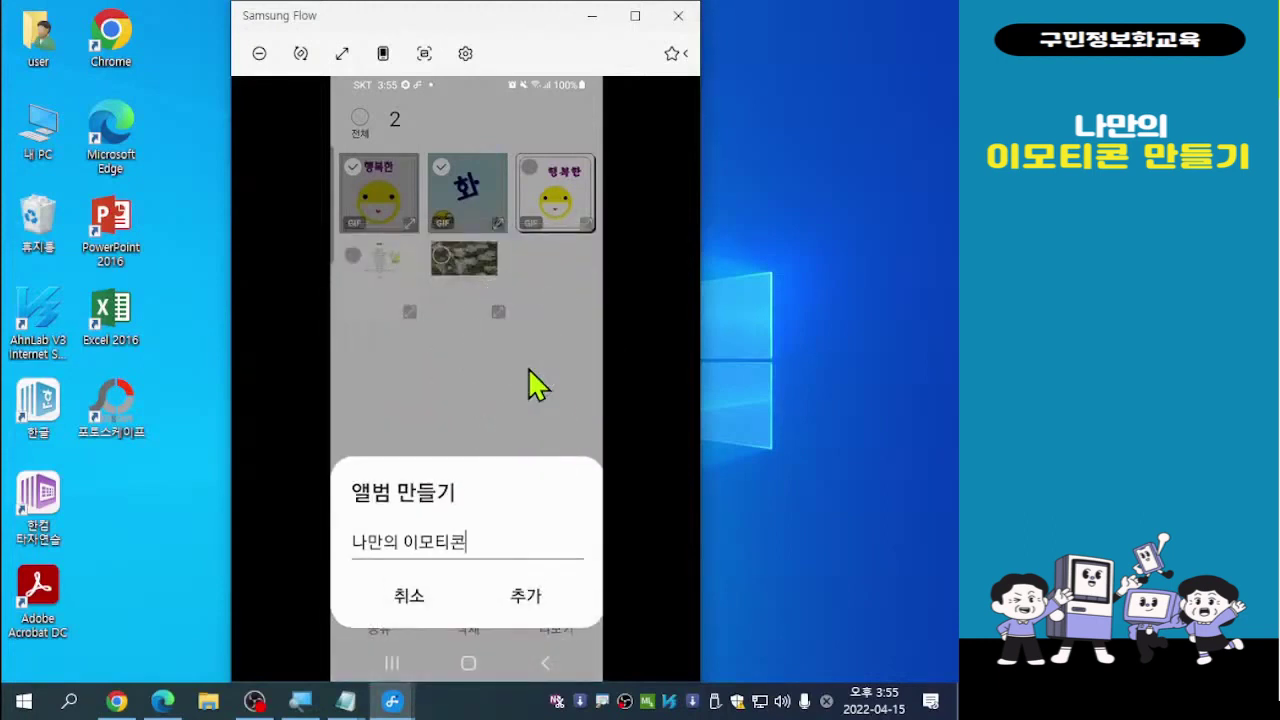
click(537, 607)
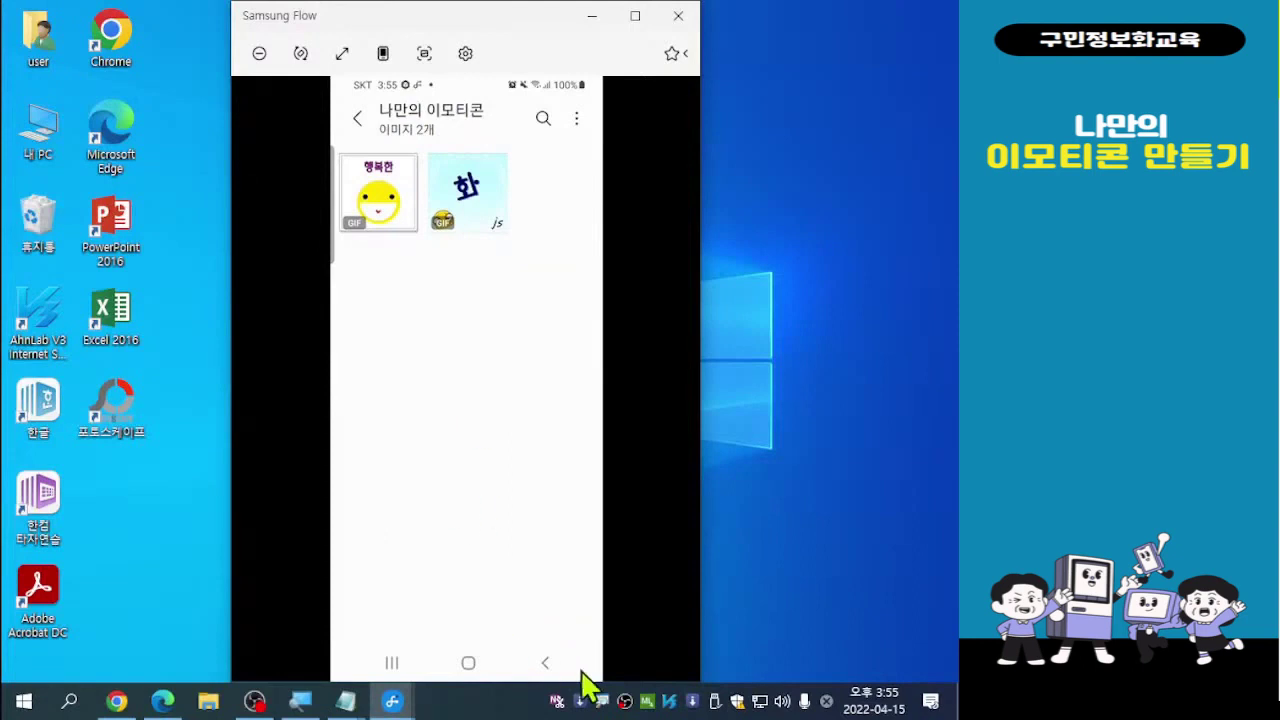
In the NAVER MYBOX album, select the poem card and 마음 heart GIFs and show More options
click(545, 664)
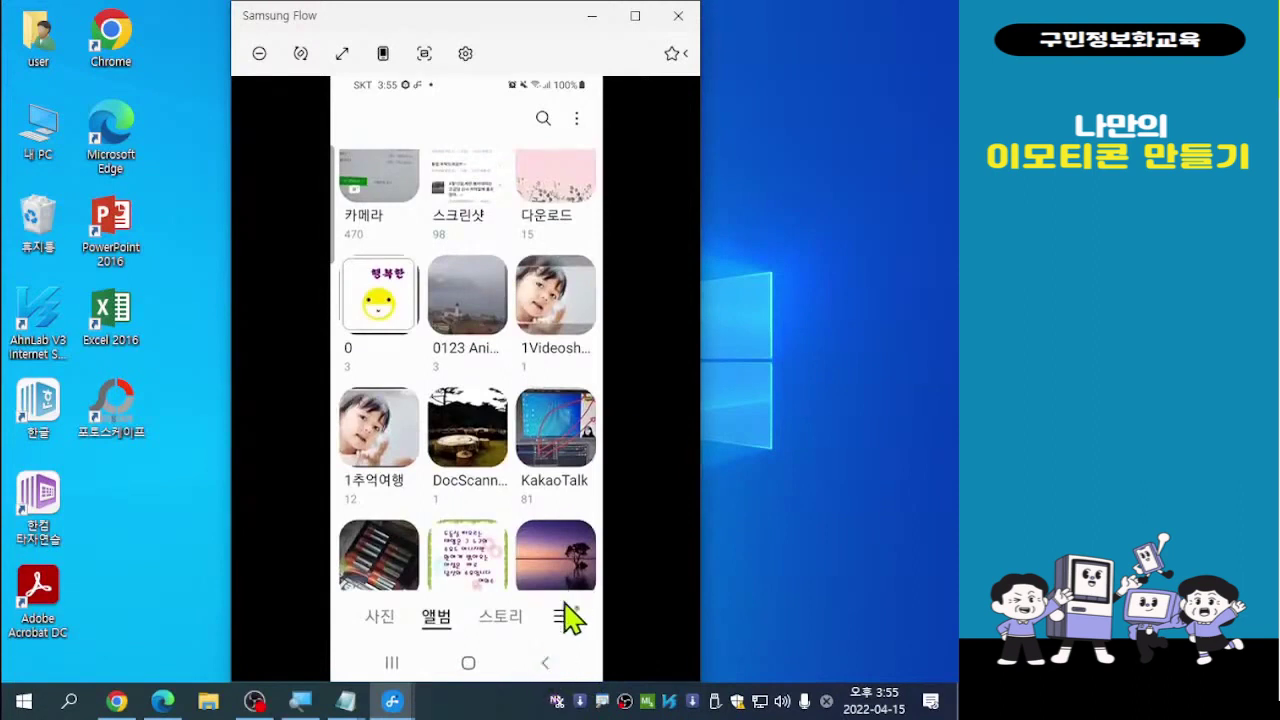
scroll(578, 570, down, 2)
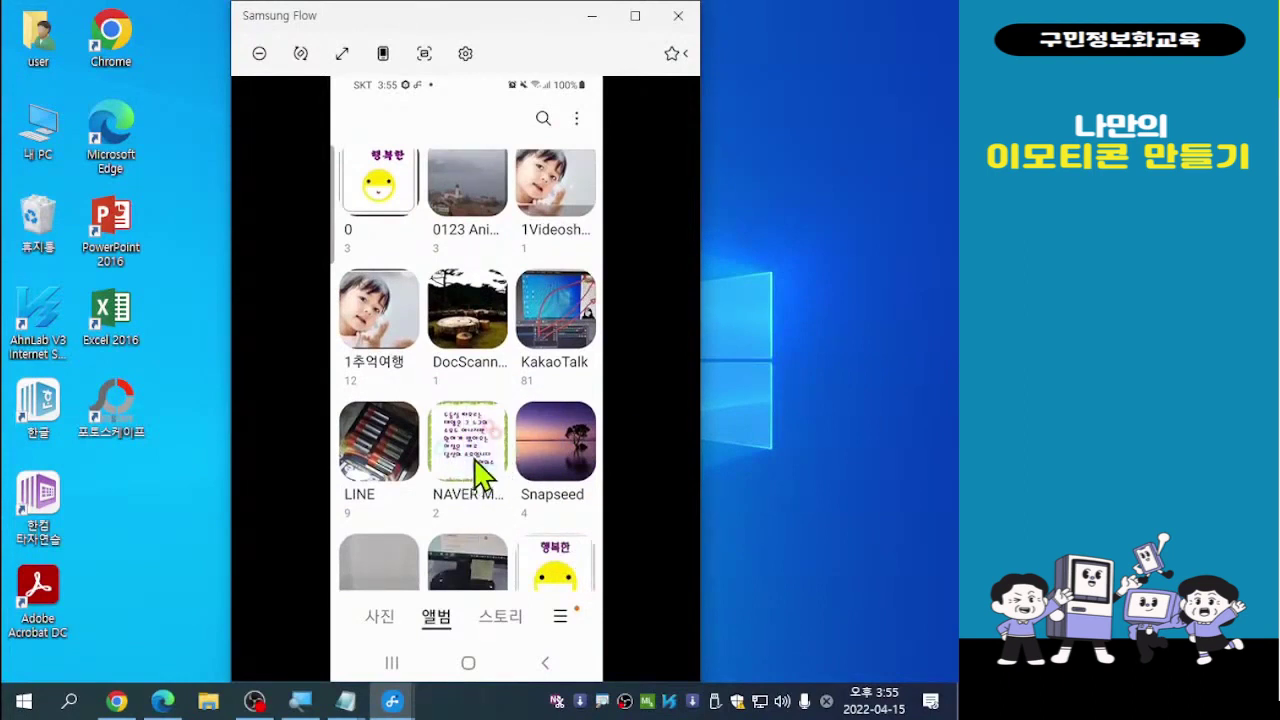
click(478, 470)
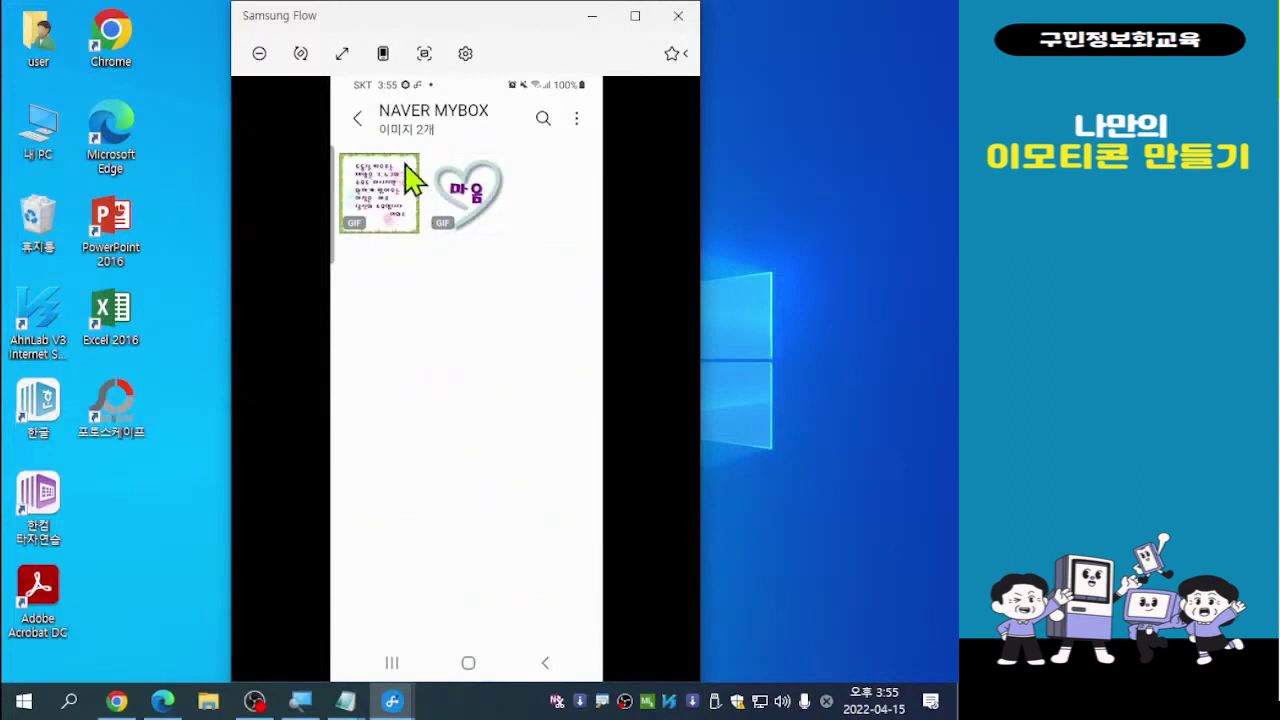
click(365, 185)
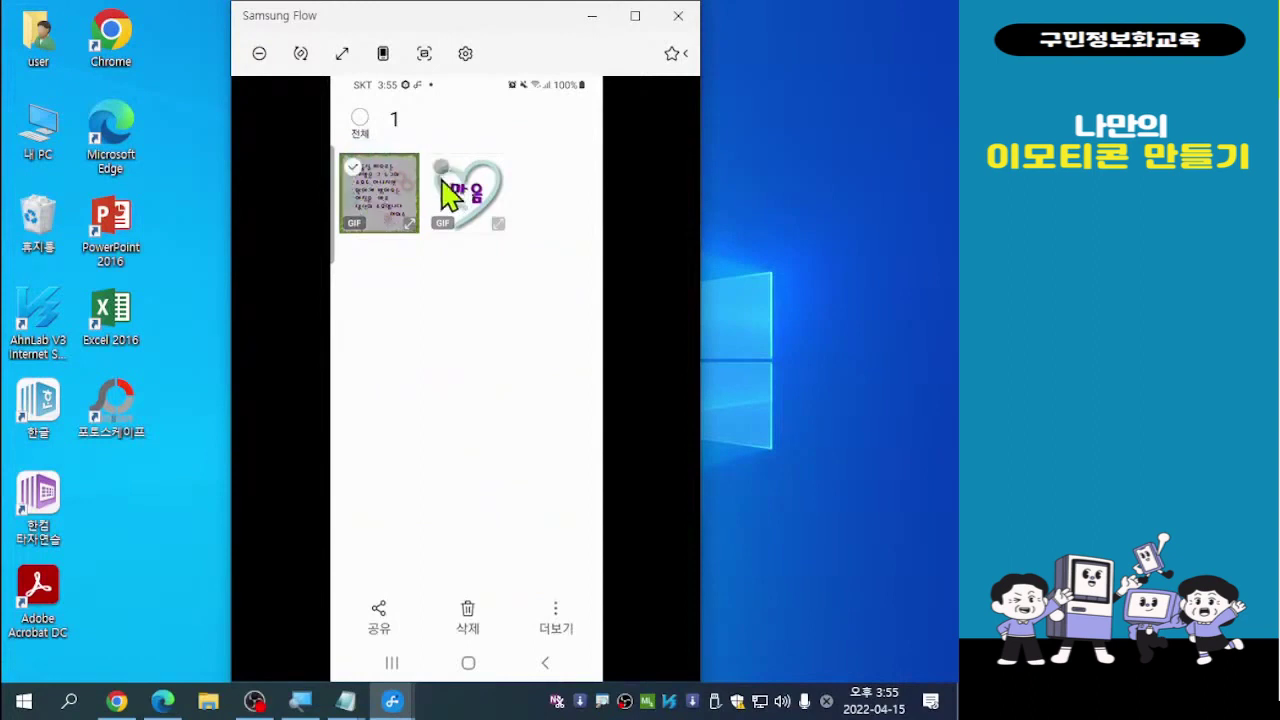
click(443, 182)
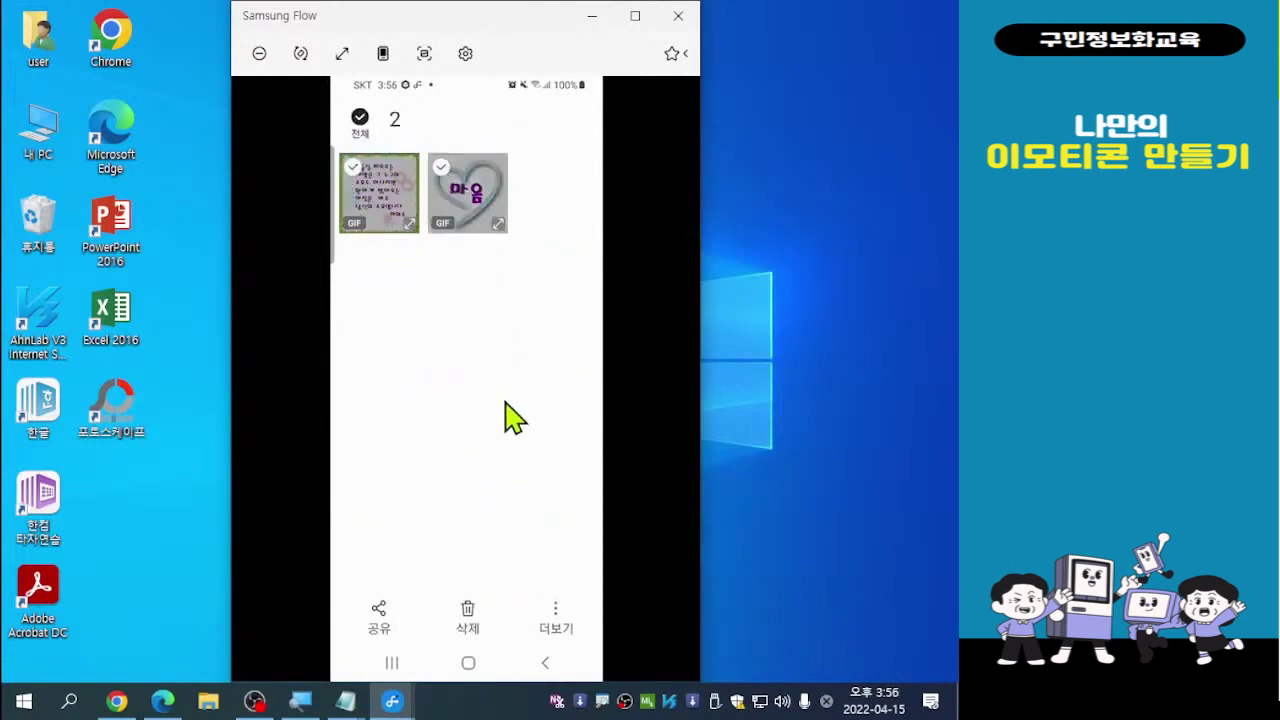
click(557, 620)
key(ctrl)
key(ctrl)
key(ctrl)
key(ctrl)
click(557, 620)
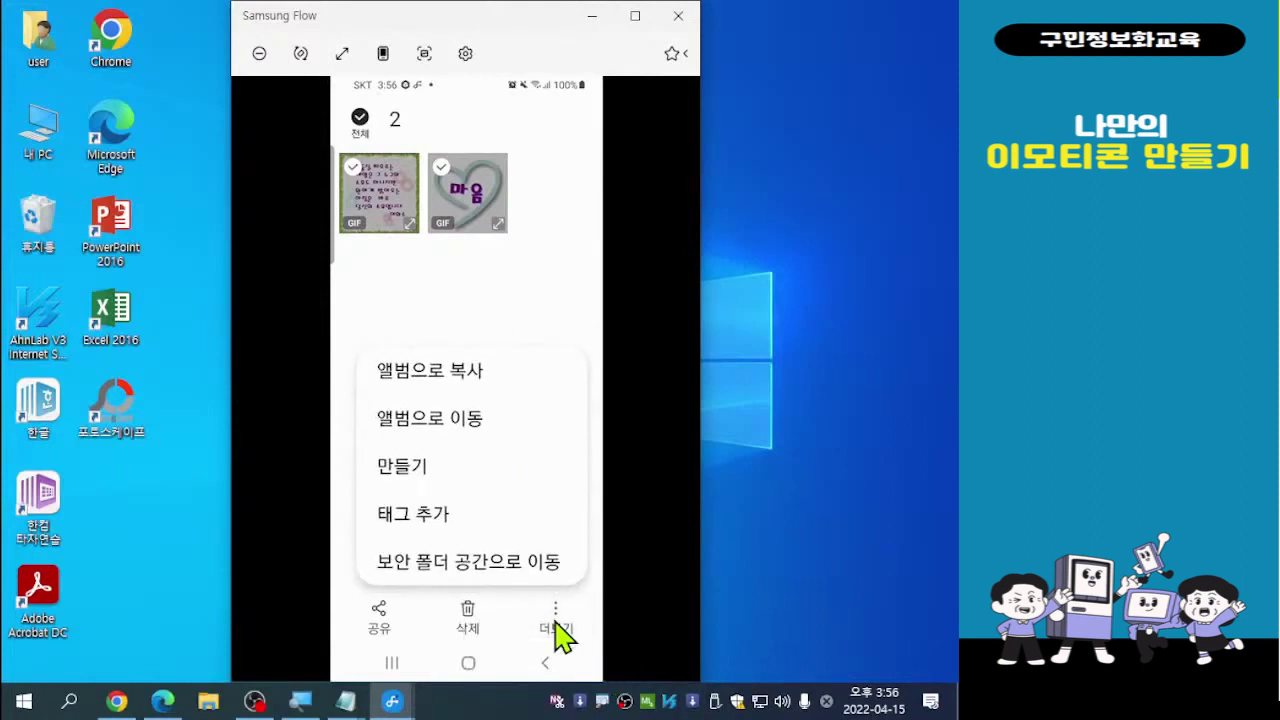
Move both NAVER MYBOX GIFs into the 나만의 이모티콘 album, then return to the album list
click(458, 424)
click(455, 420)
click(457, 424)
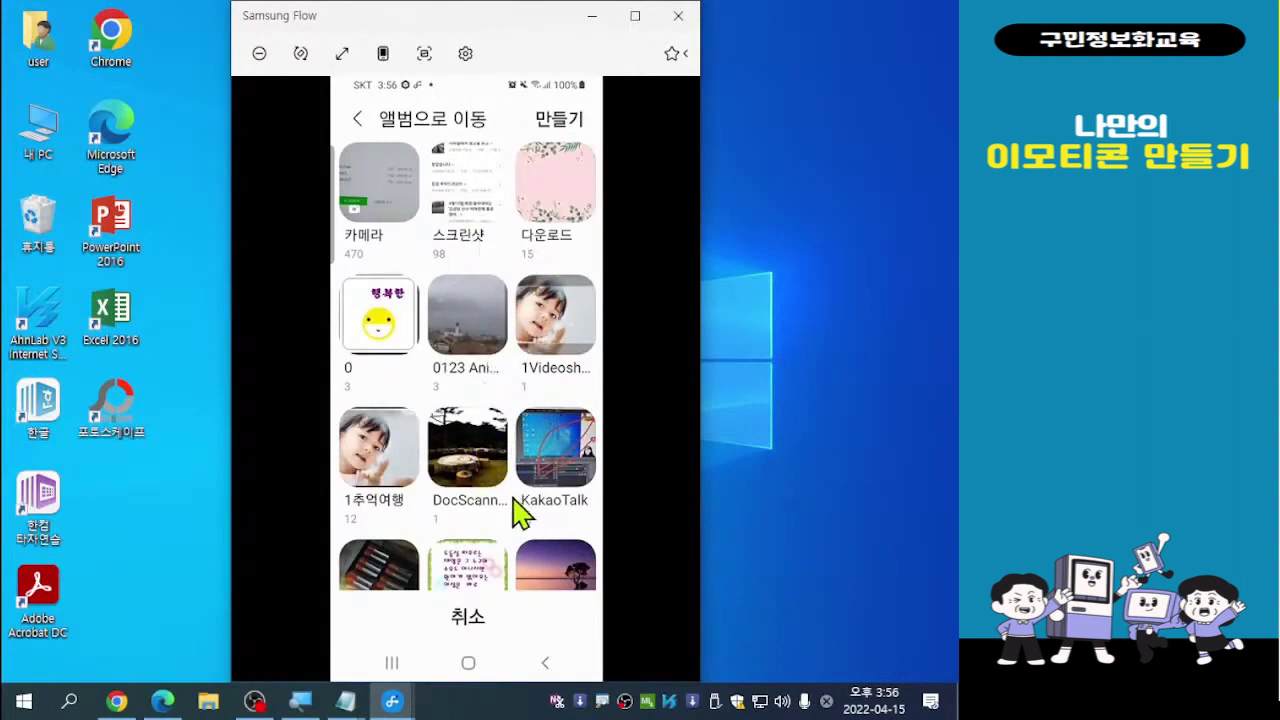
scroll(515, 488, down, 5)
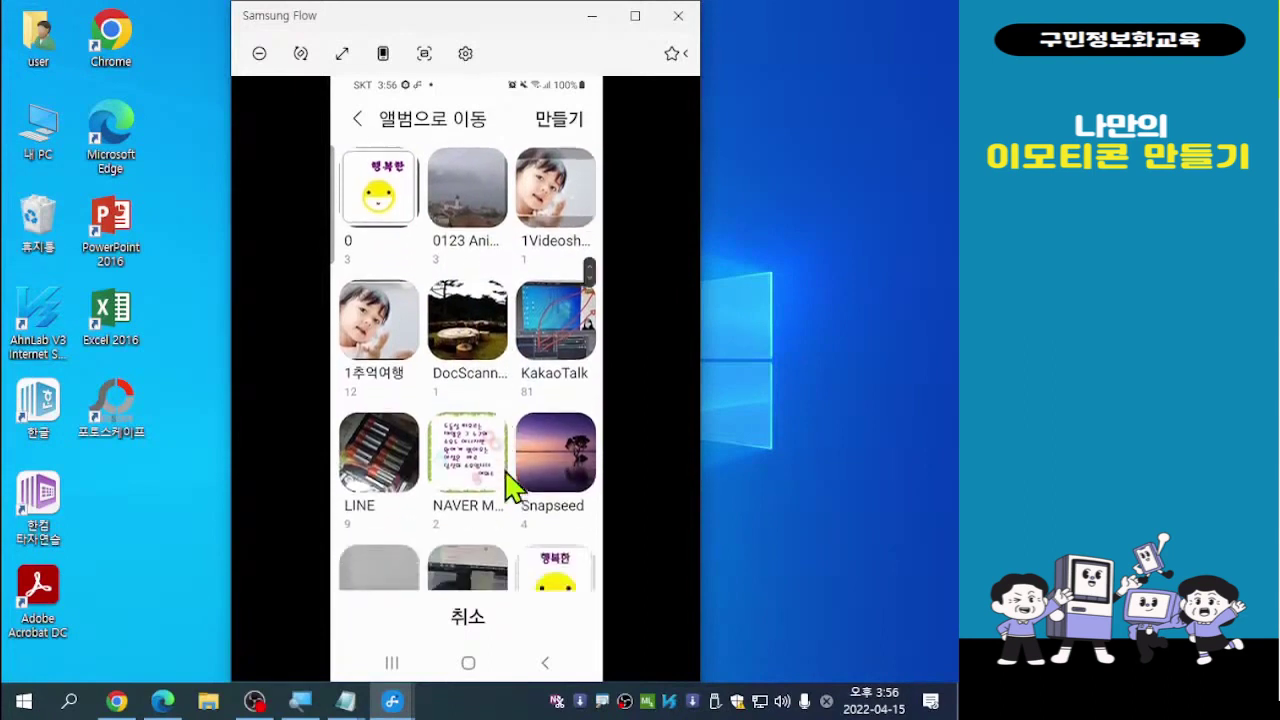
scroll(515, 488, down, 2)
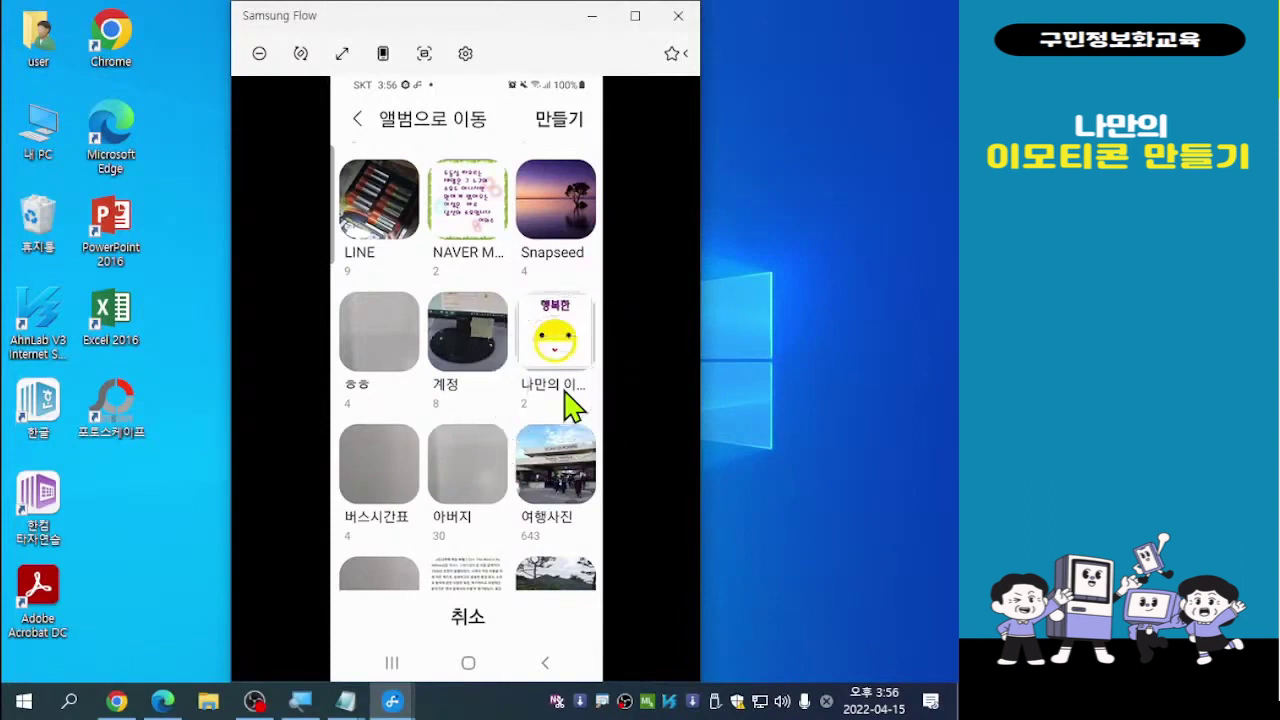
click(572, 405)
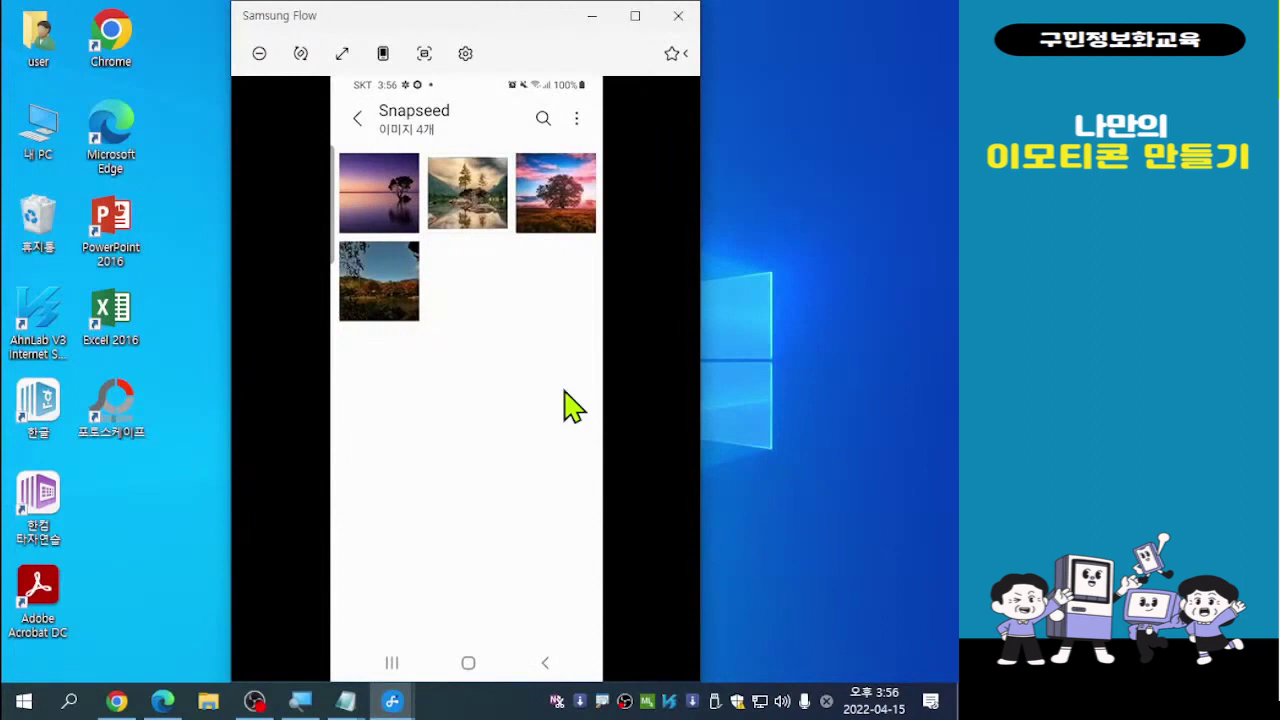
right_click(572, 405)
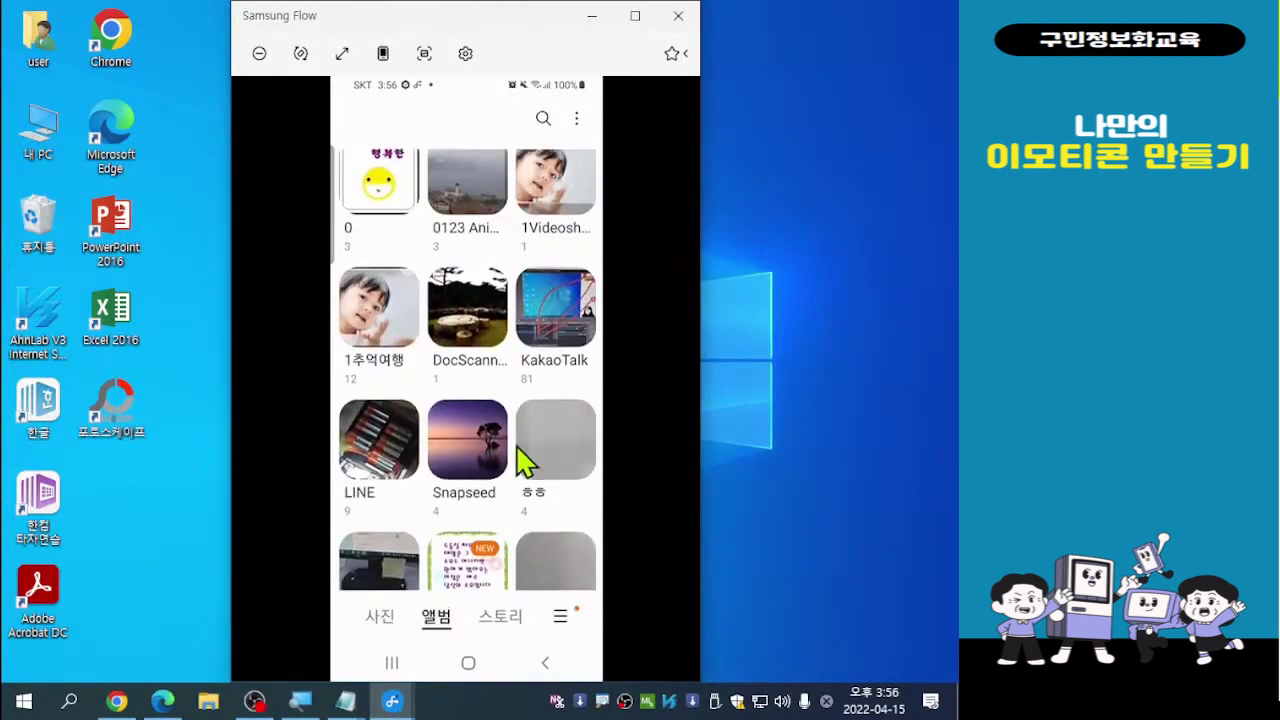
Scroll down the Gallery album list to review the reorganized albums
scroll(523, 460, down, 3)
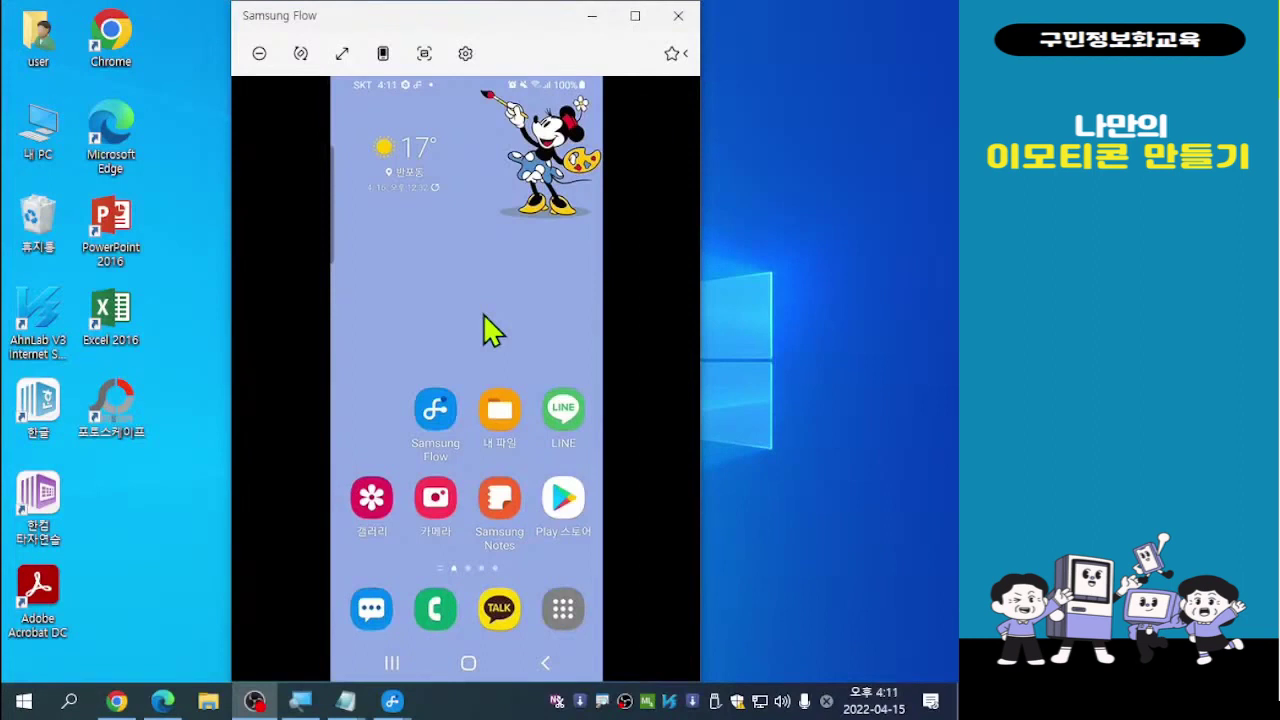
Go to MYBOX's Files page with folders like 여행풍경, then bring up the 올리기 upload options
click(499, 410)
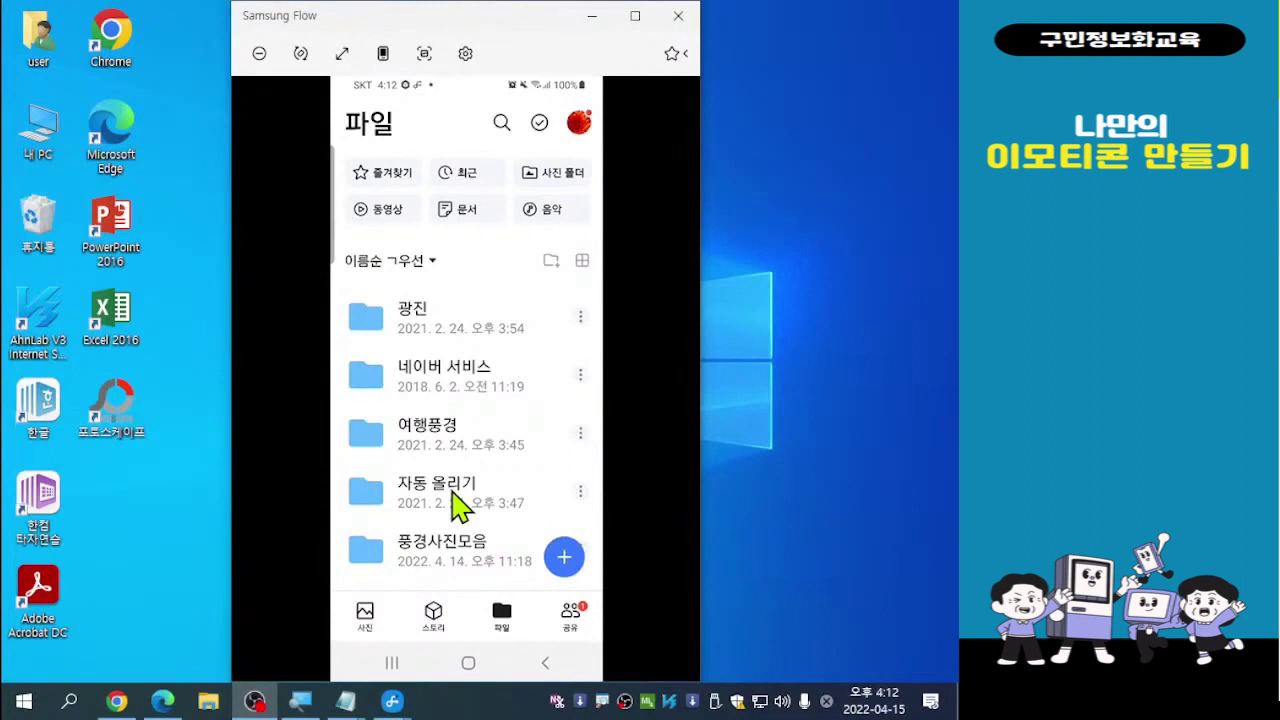
click(566, 574)
click(565, 560)
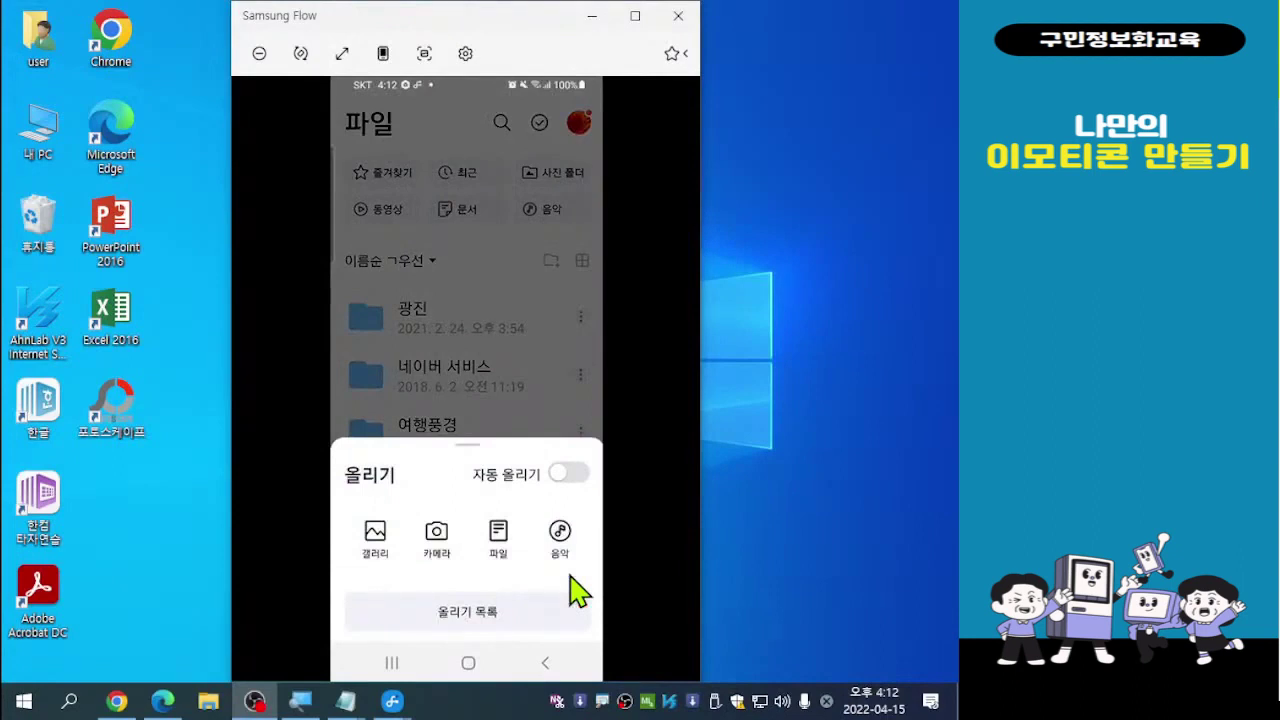
Choose 갤러리 in the MYBOX upload sheet and browse the phone's album list (모든 사진·동영상, Camera)
click(379, 546)
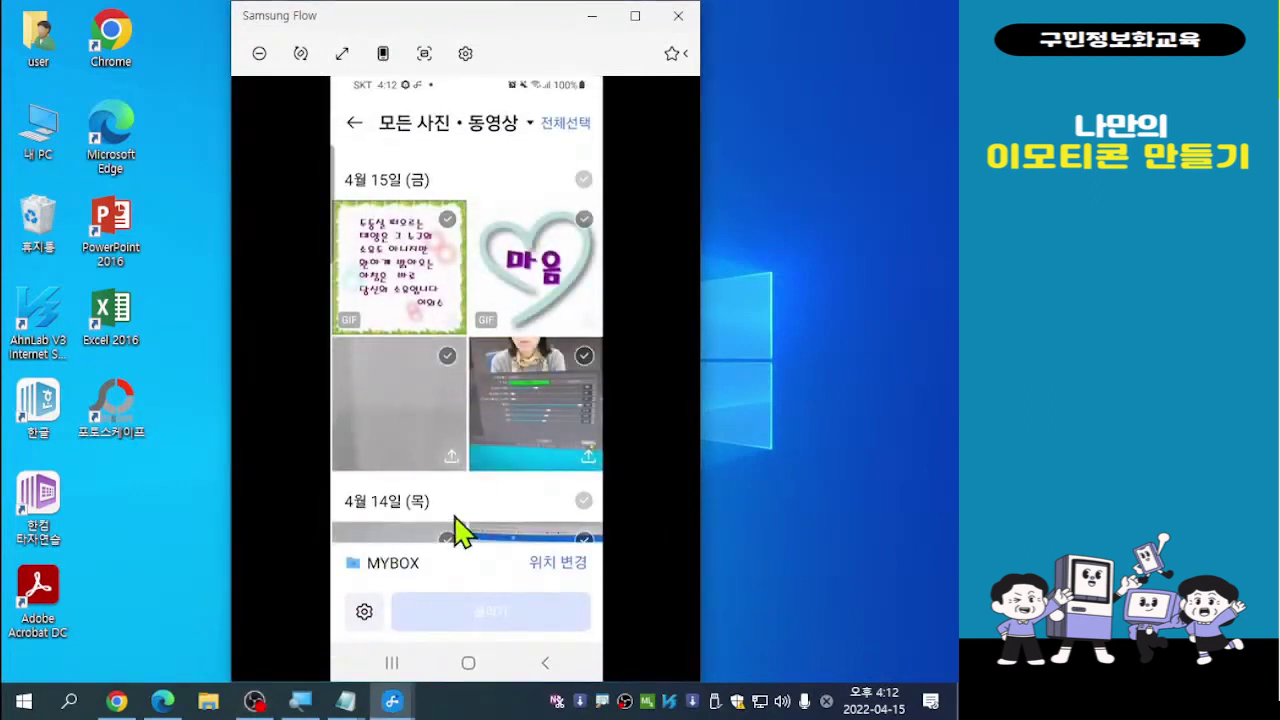
scroll(458, 530, down, 5)
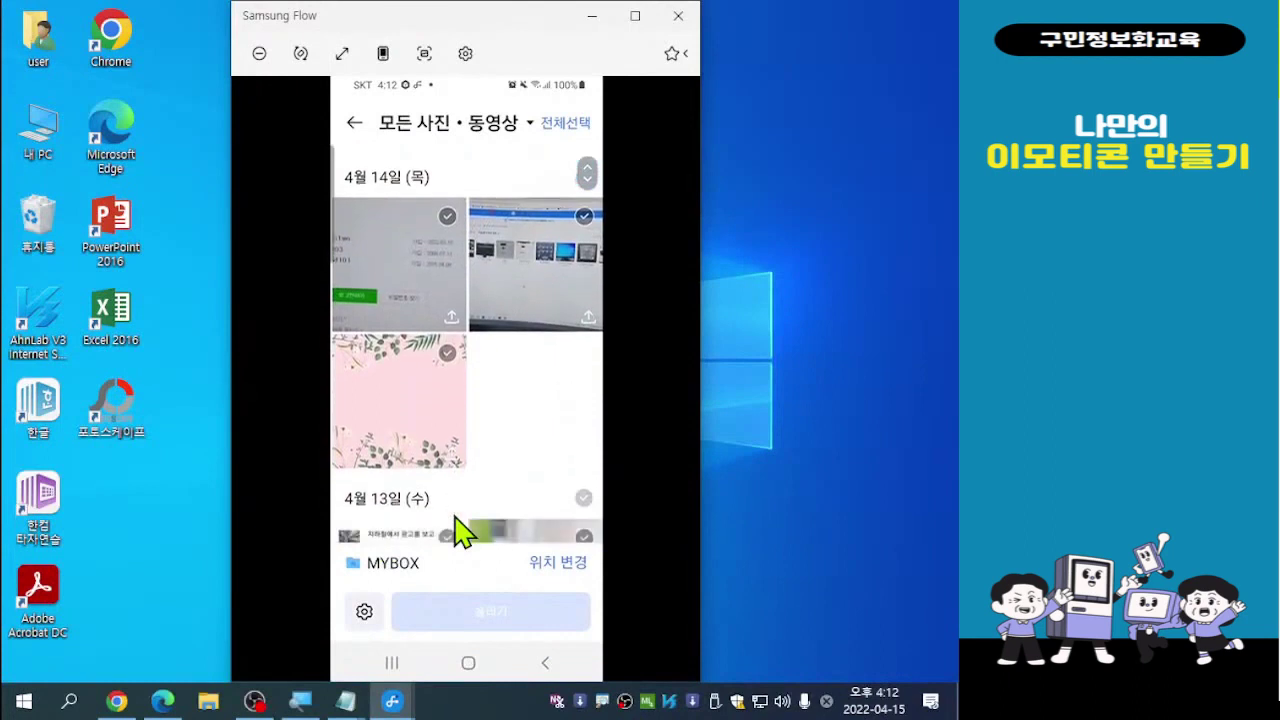
scroll(458, 530, up, 1)
scroll(458, 530, down, 1)
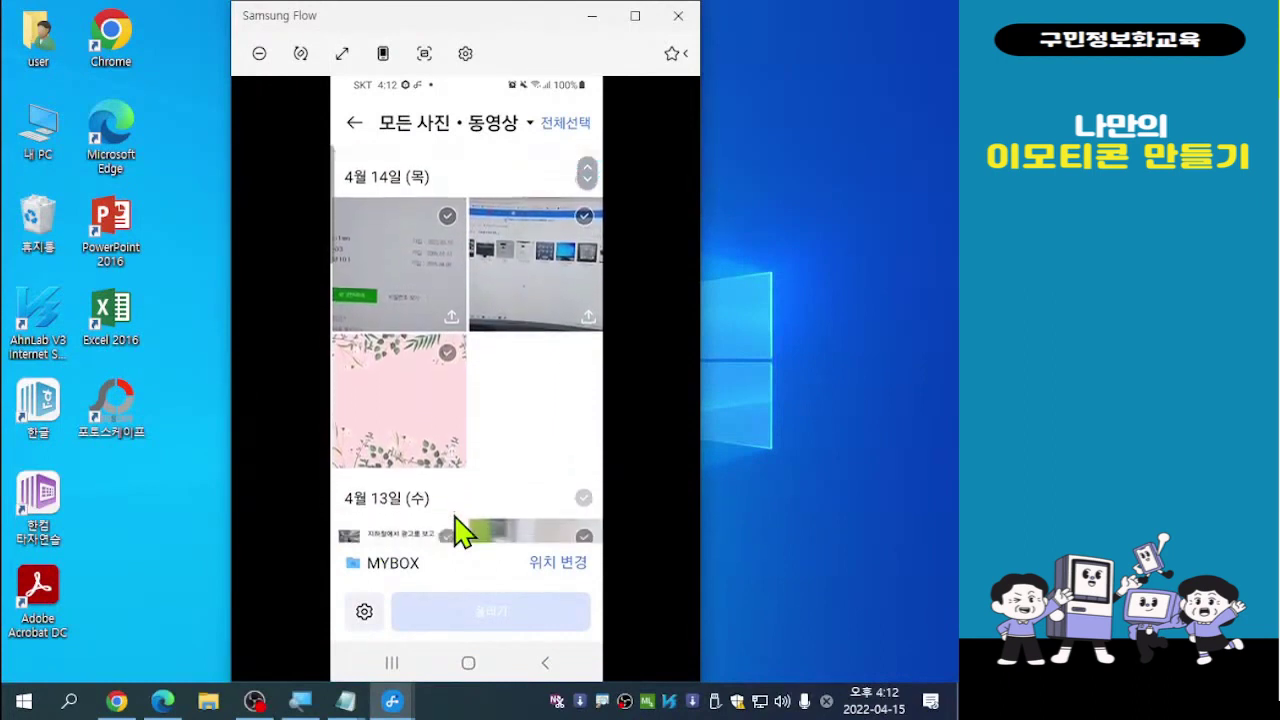
scroll(458, 530, up, 1)
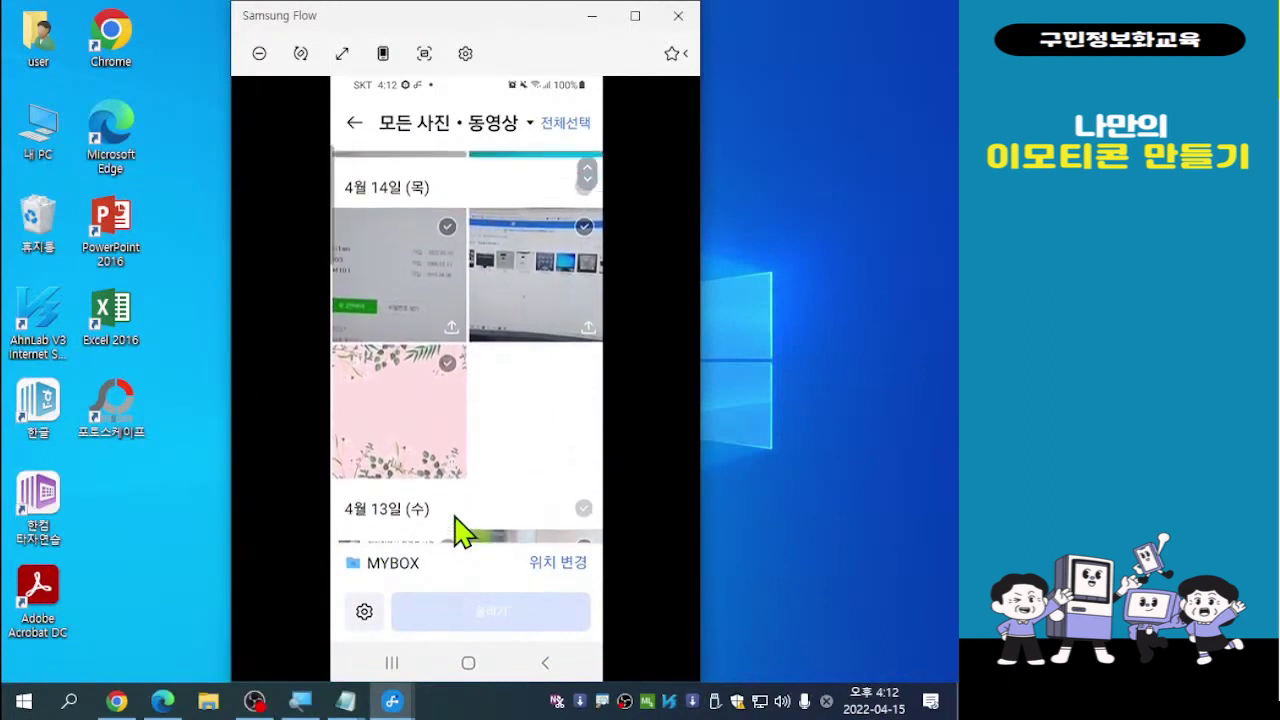
scroll(458, 530, down, 1)
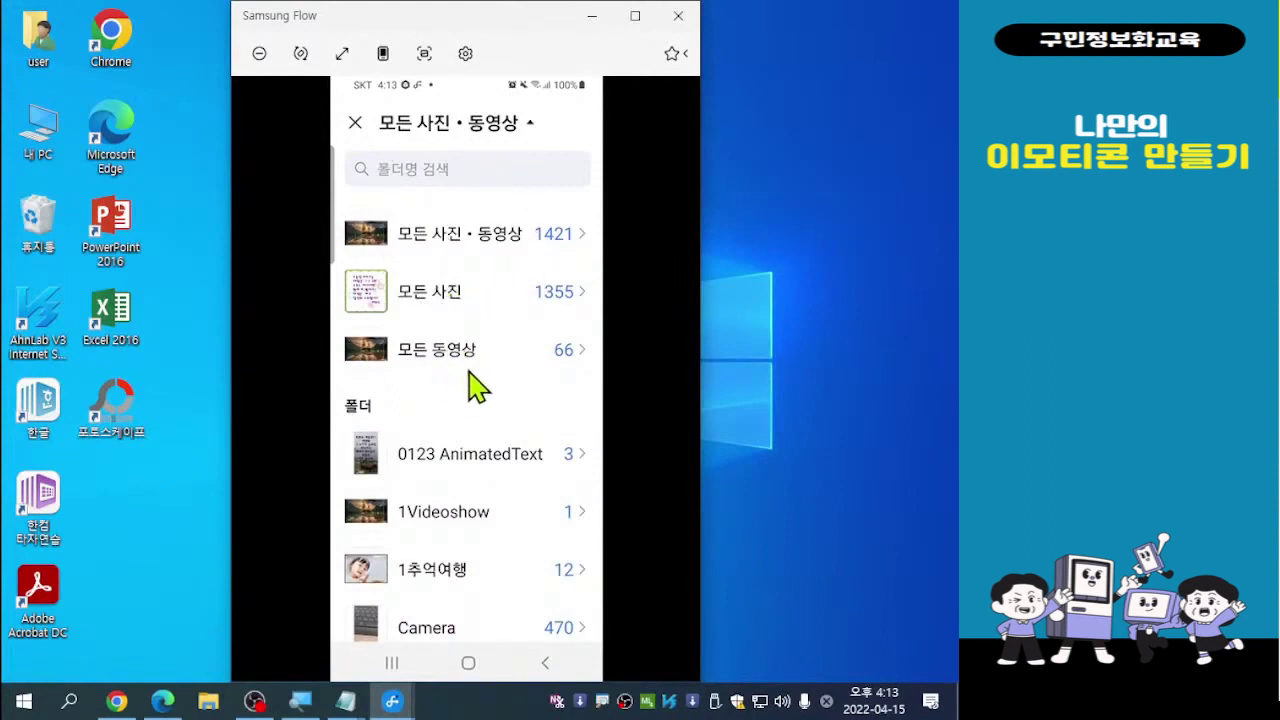
Scroll down the album list to the Snapseed folder with its four landscape photos
scroll(477, 387, down, 2)
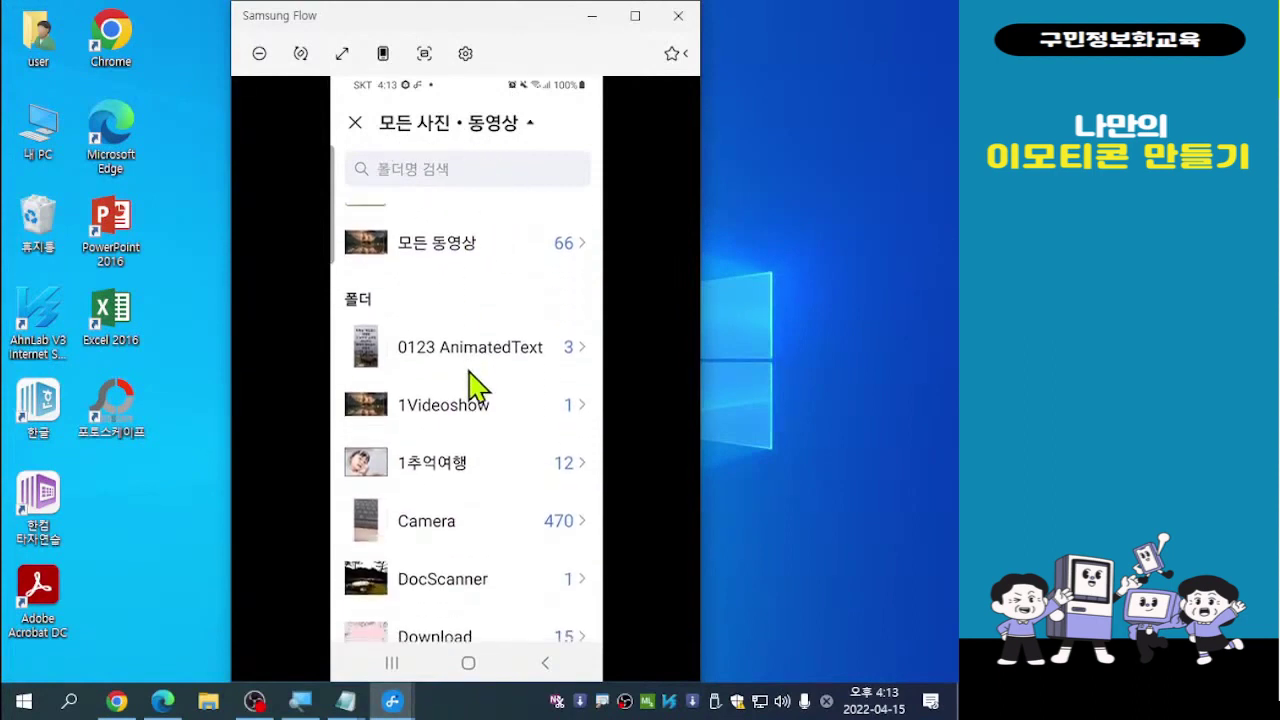
scroll(477, 387, down, 2)
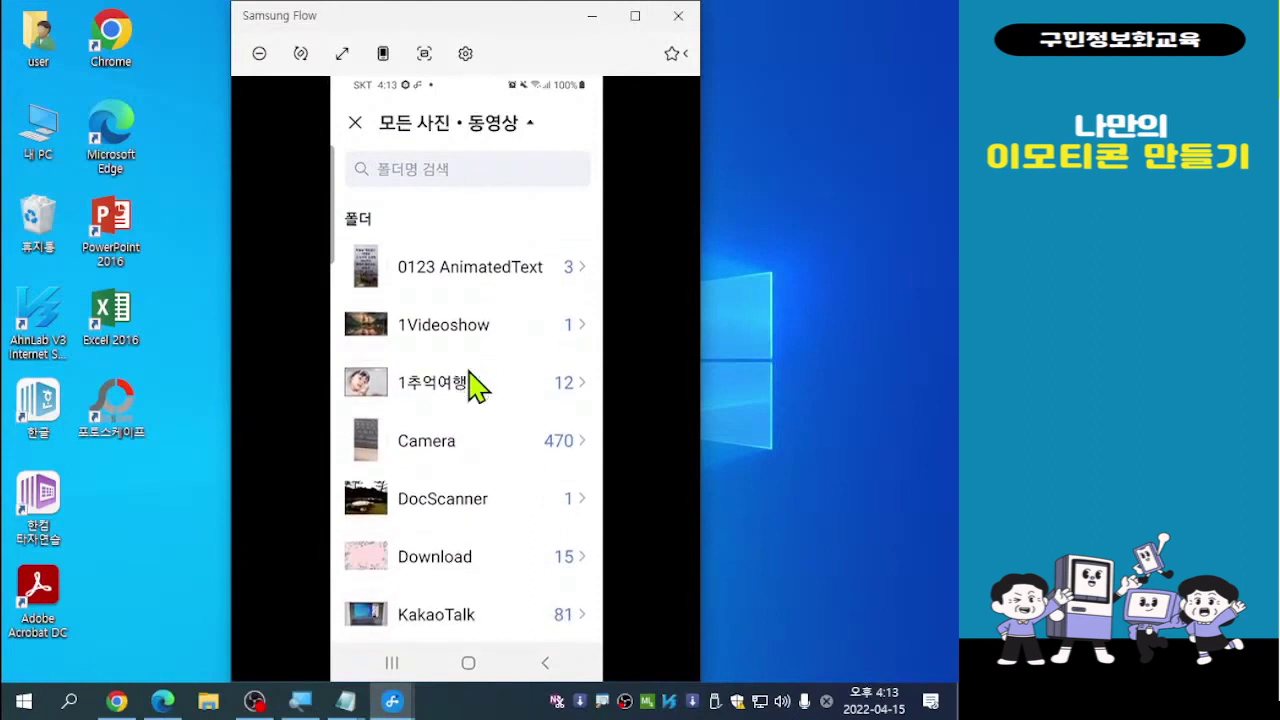
scroll(477, 387, down, 3)
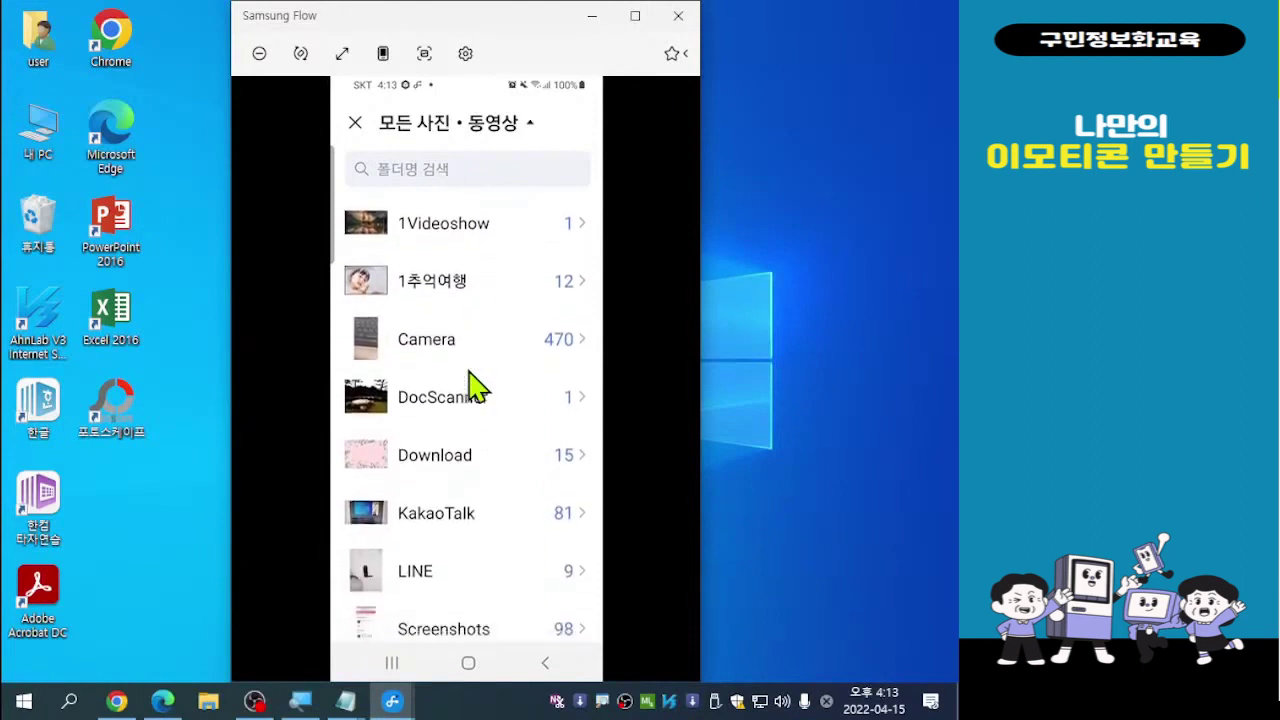
scroll(477, 387, down, 1)
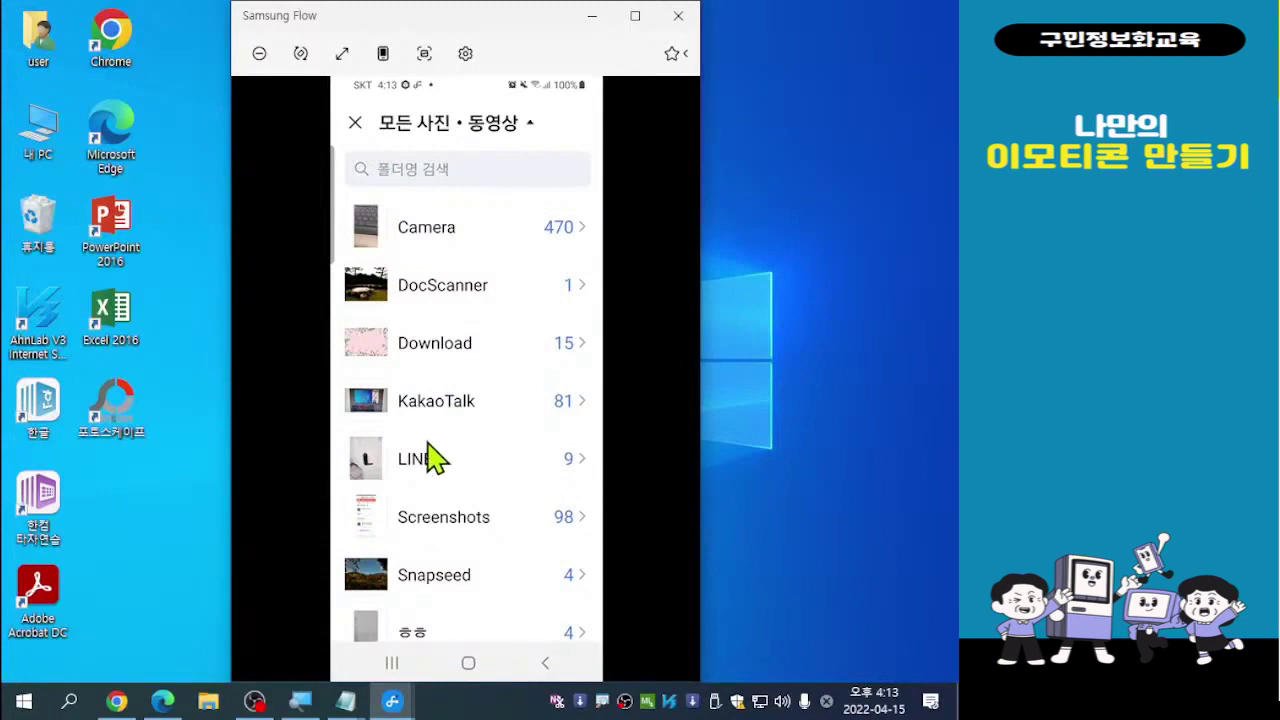
scroll(432, 458, down, 1)
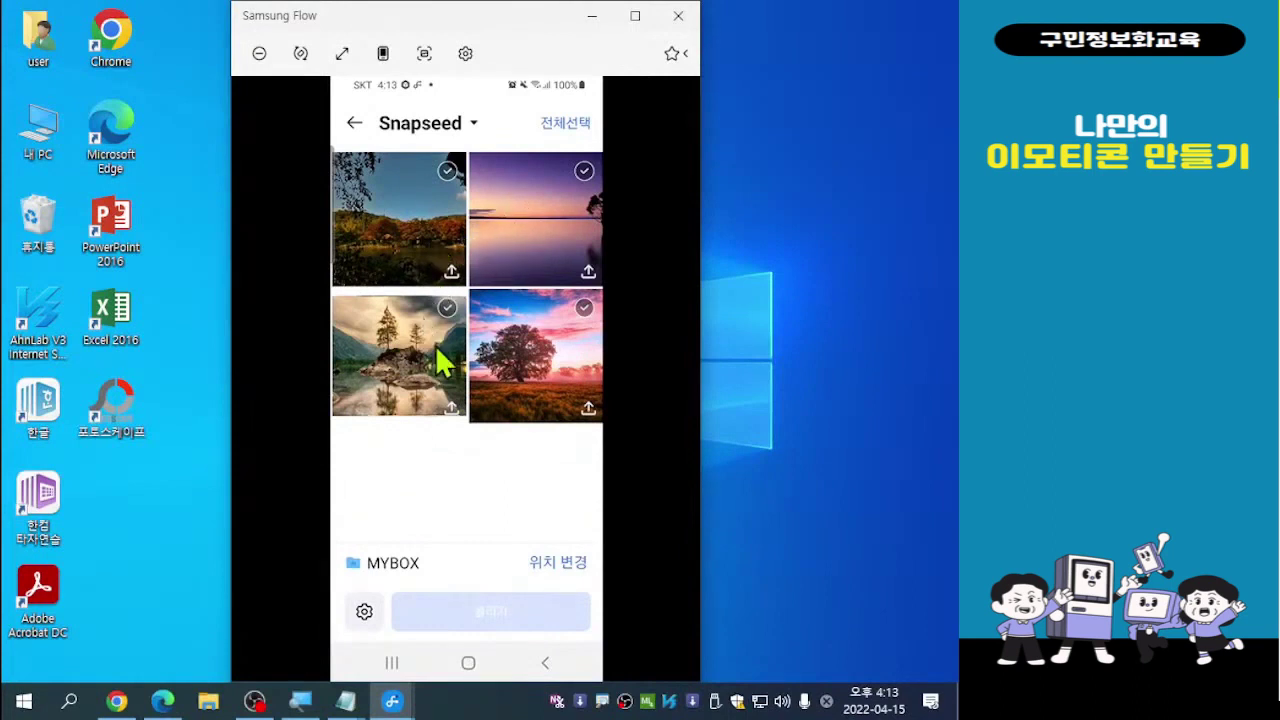
Select the first and third Snapseed photos and upload both with '2개 올리기'
click(448, 170)
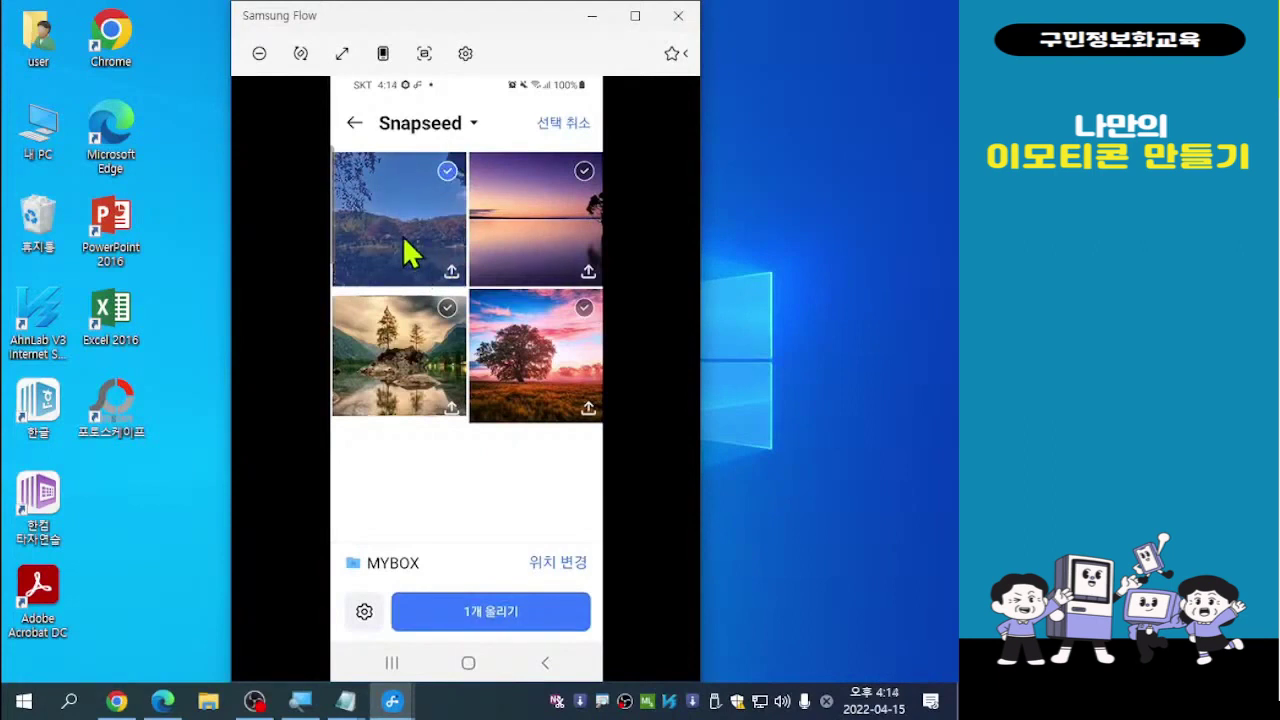
click(448, 309)
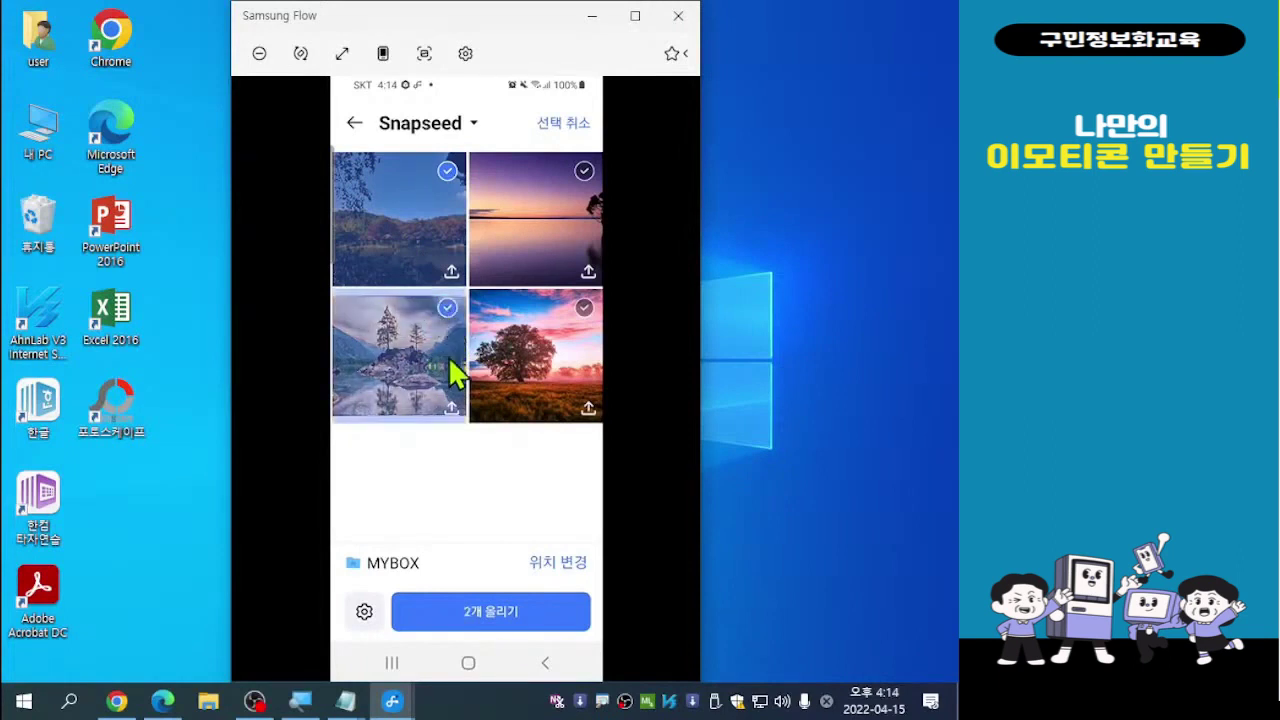
click(493, 614)
click(492, 613)
click(497, 622)
click(497, 622)
click(497, 622)
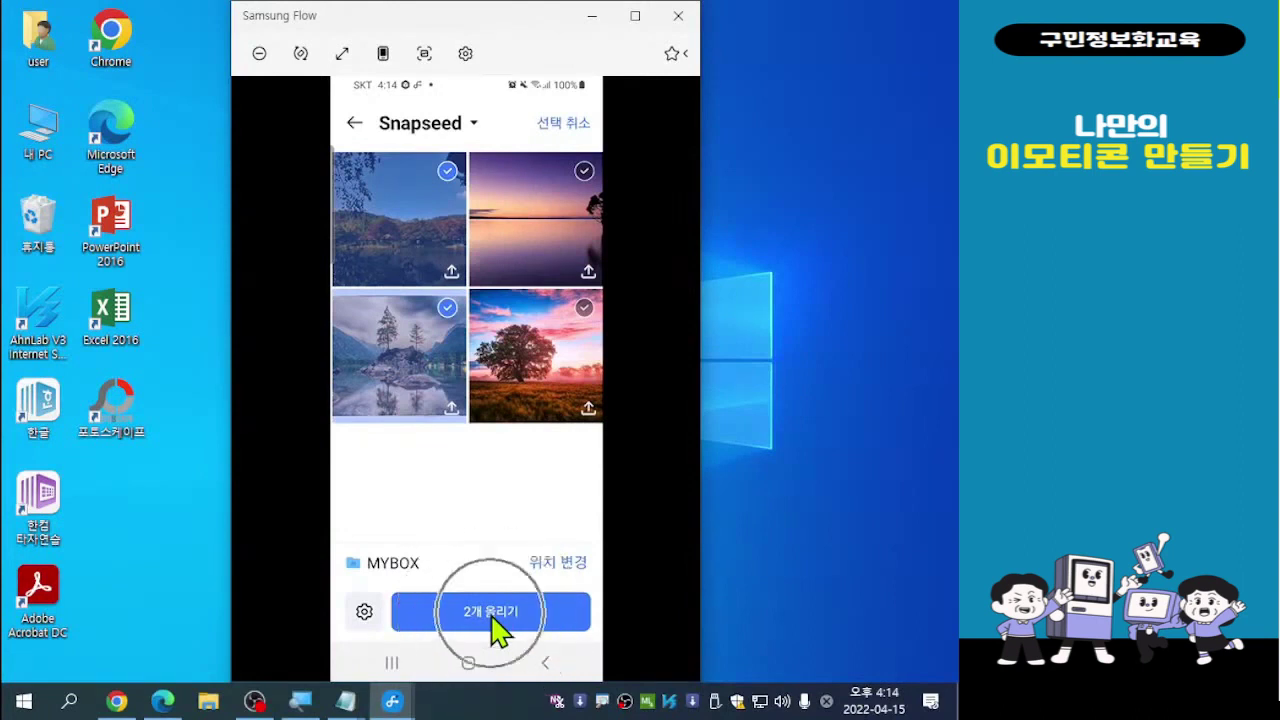
click(497, 622)
click(494, 616)
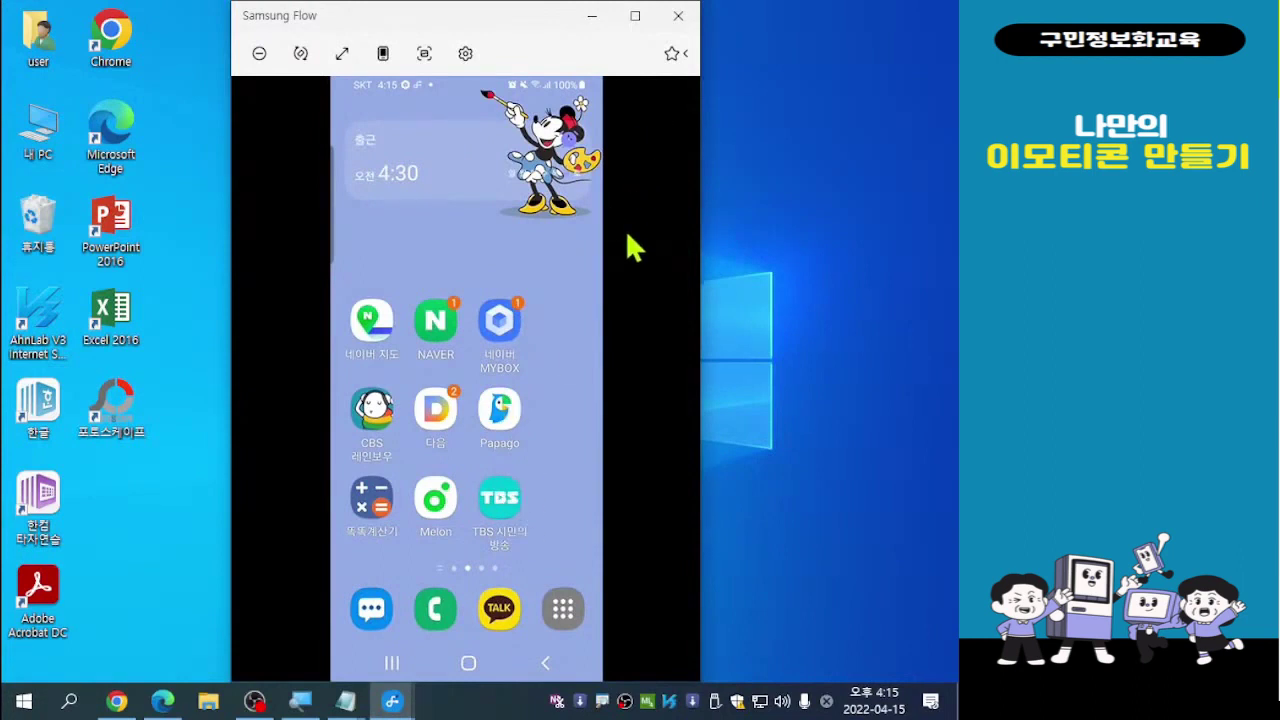
Minimize the Samsung Flow phone mirror window to reveal the Windows desktop
click(591, 18)
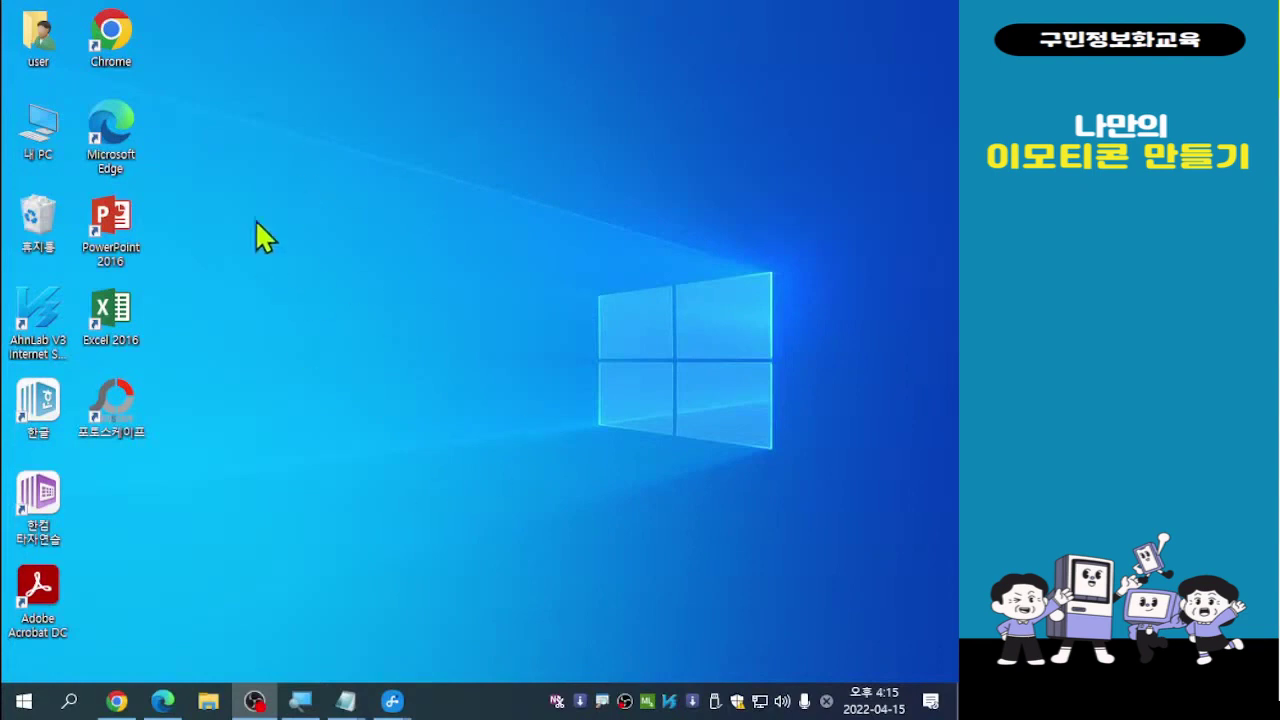
mouse_move(157, 689)
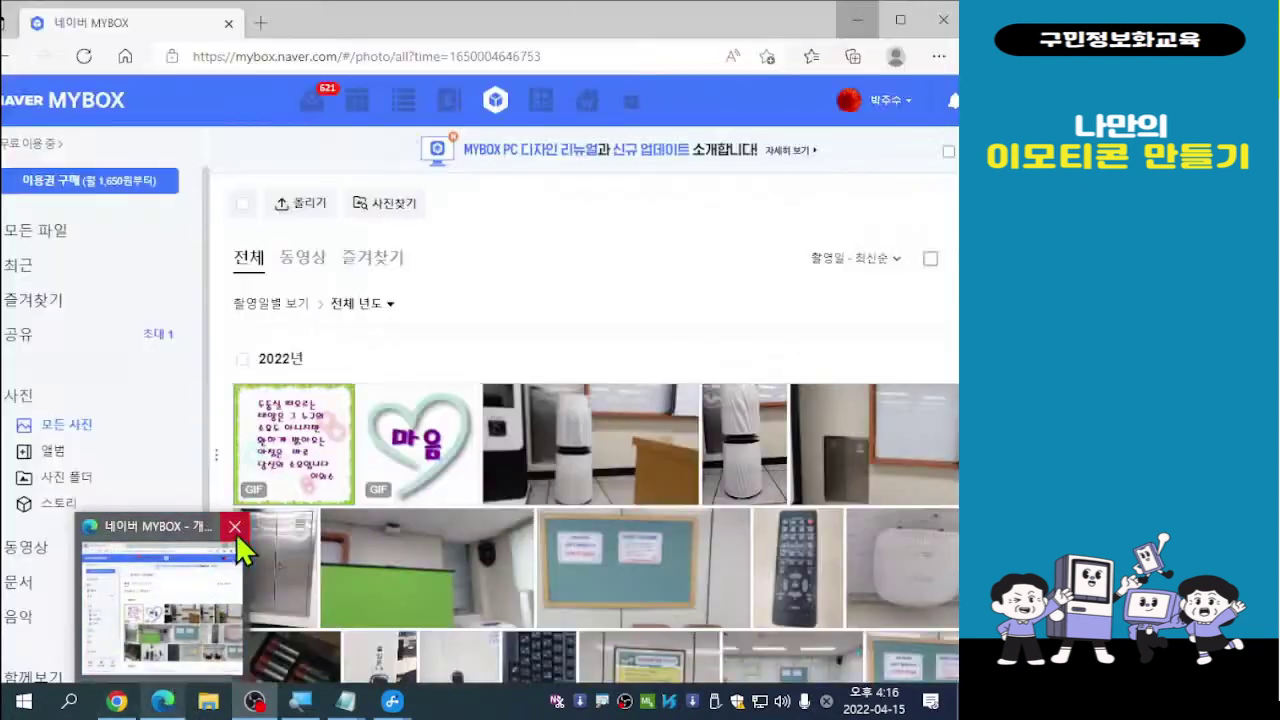
Close the old MYBOX window and open a fresh Edge window on naver.com
click(235, 527)
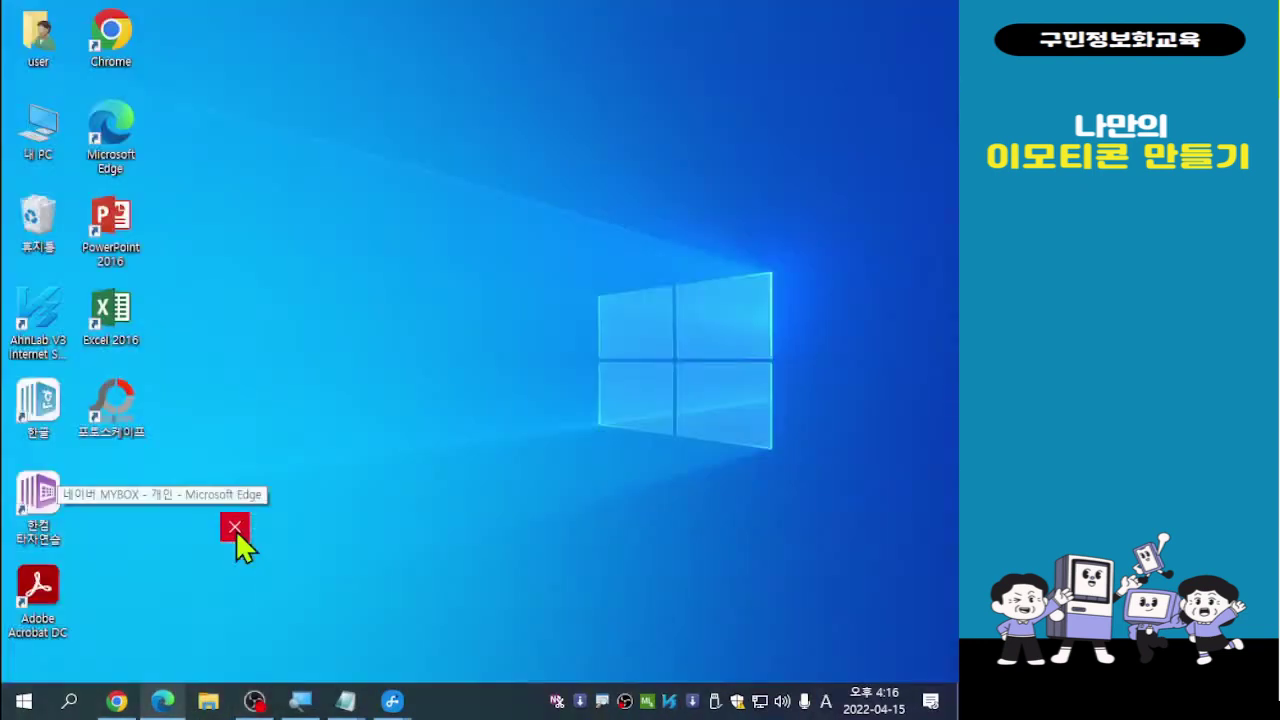
click(118, 148)
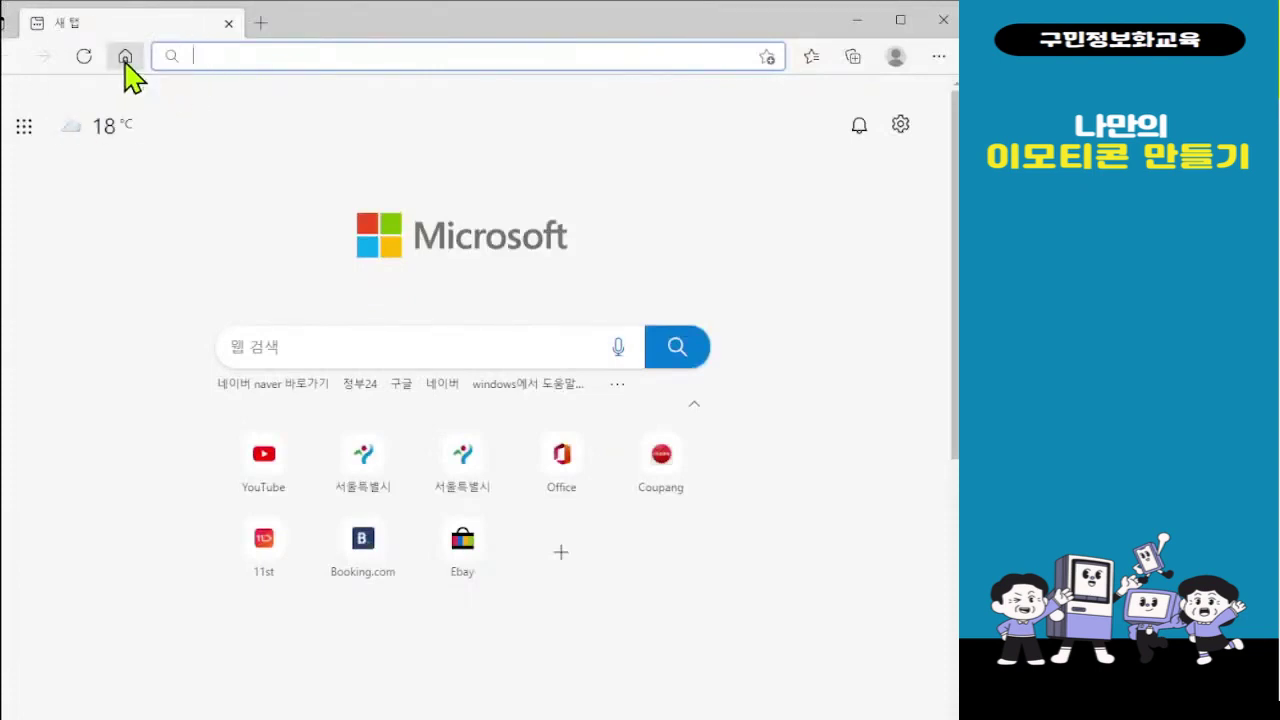
click(124, 58)
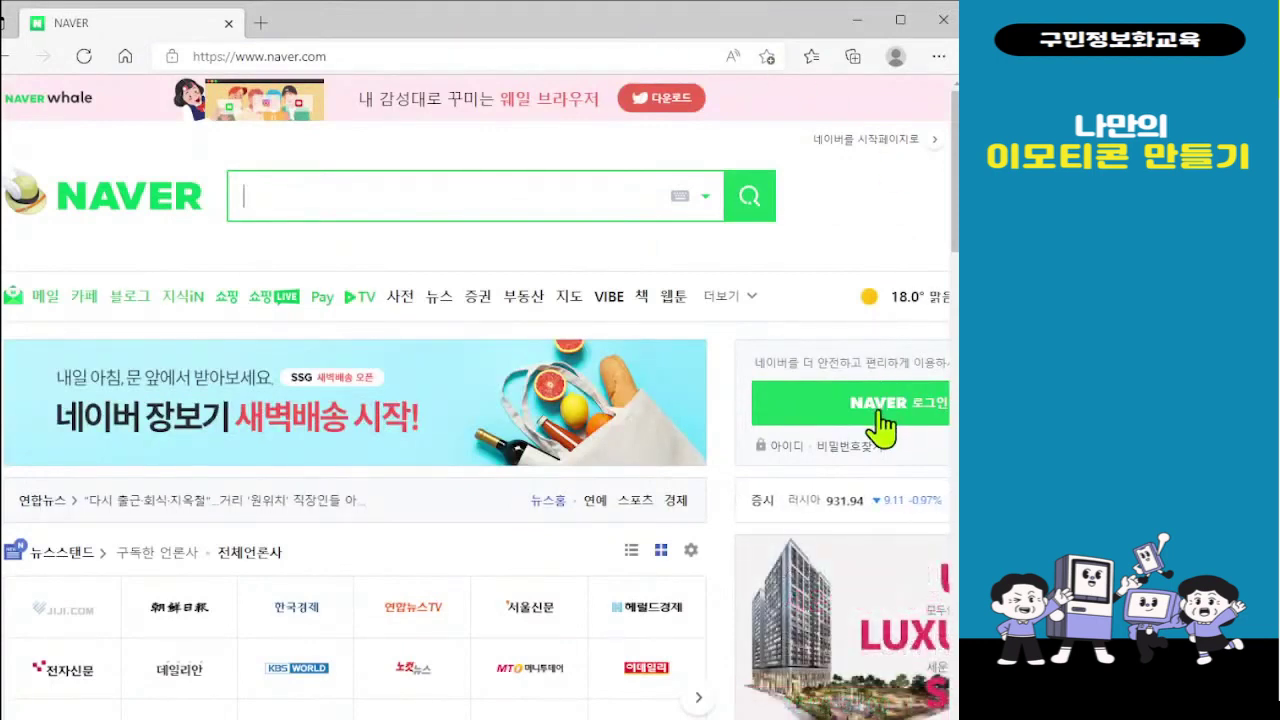
Sign in to Naver with the account ID and password
click(880, 428)
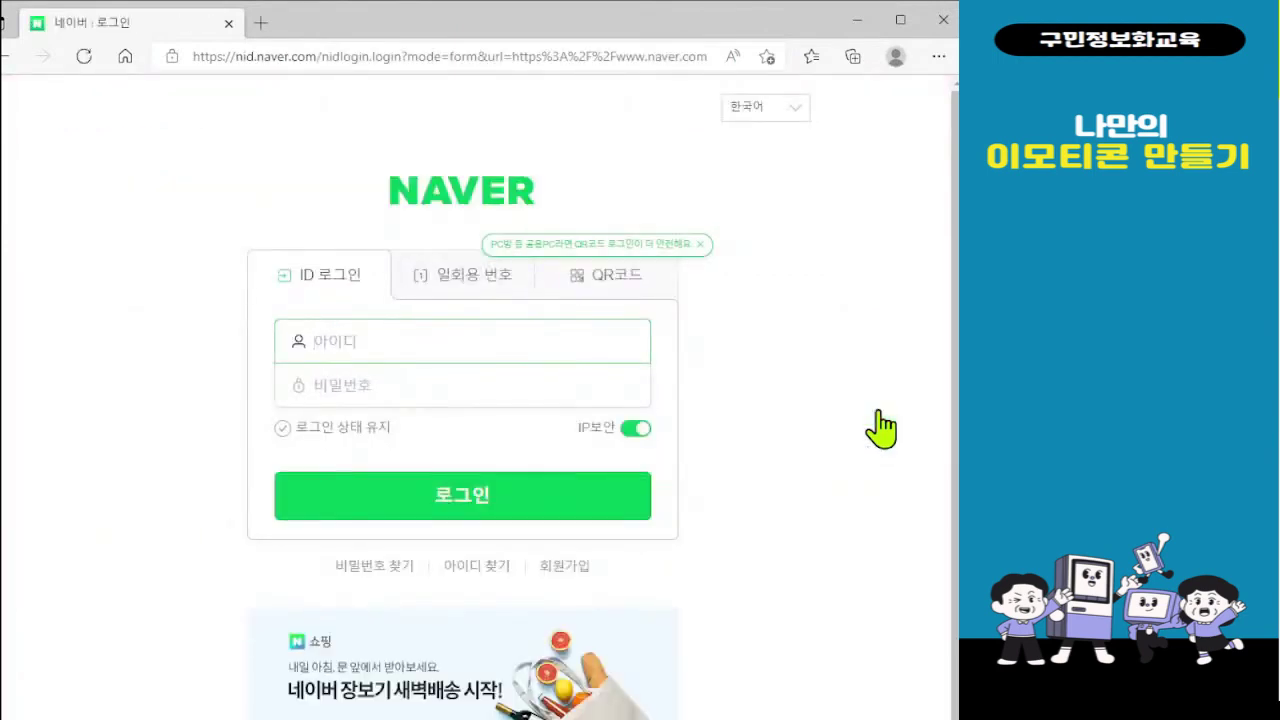
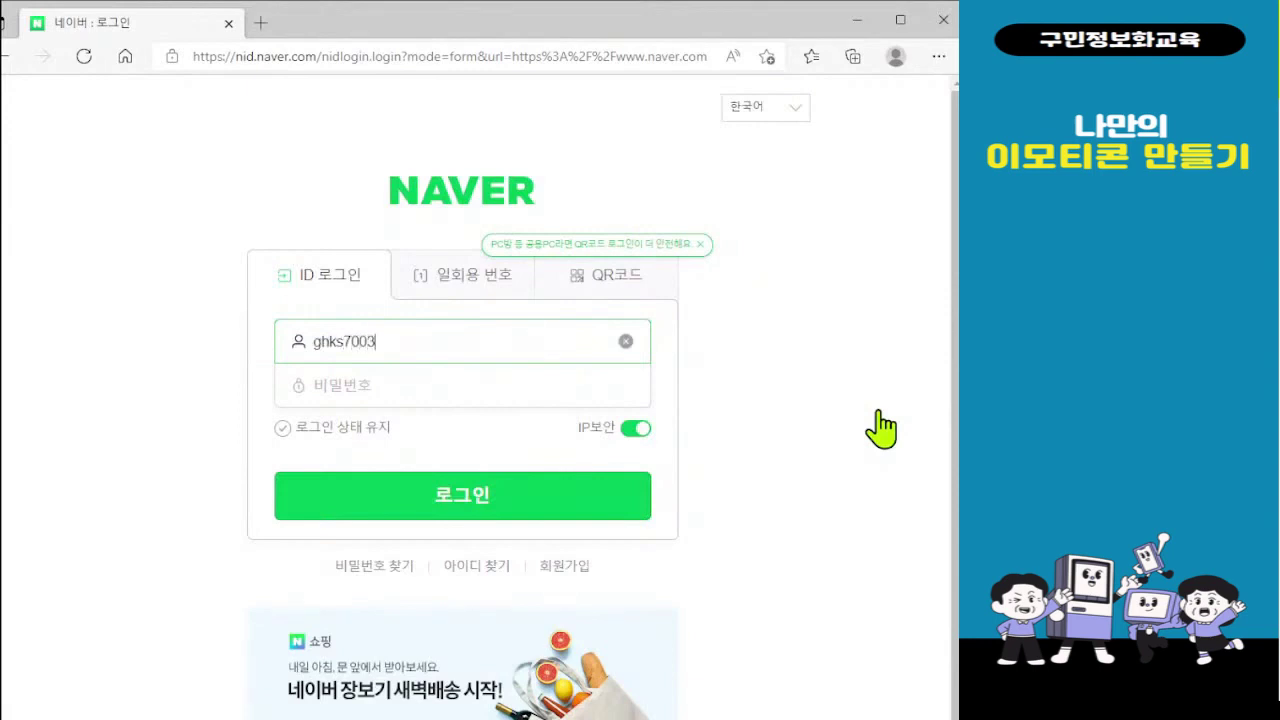
key(Tab)
text(**)
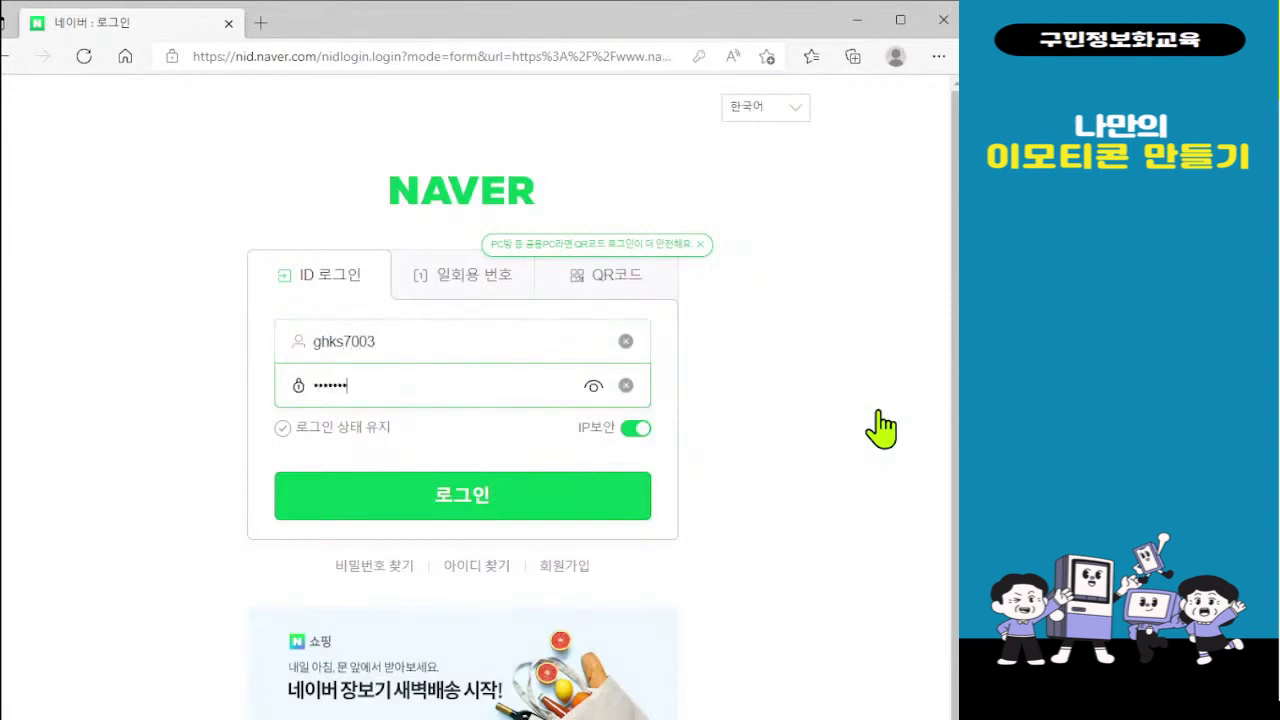
key(Return)
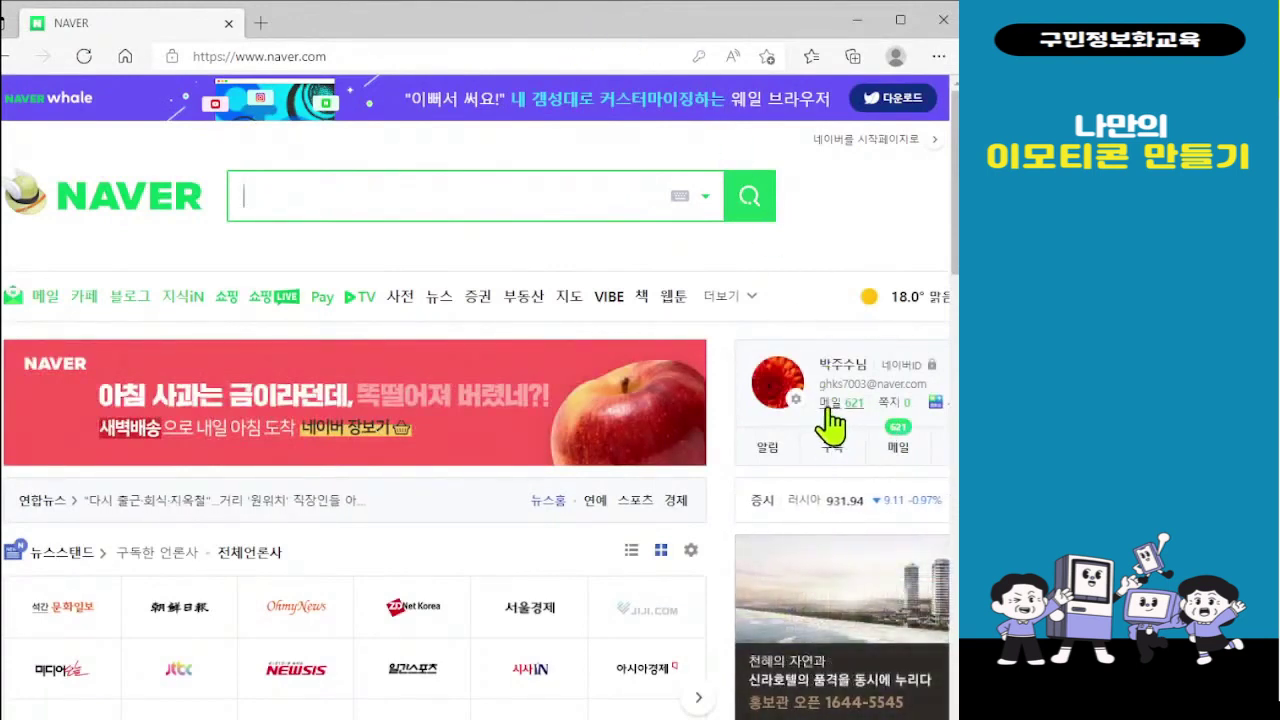
Open Naver mail, dismiss the smart mailbox notice, and view all photos in MYBOX
click(829, 408)
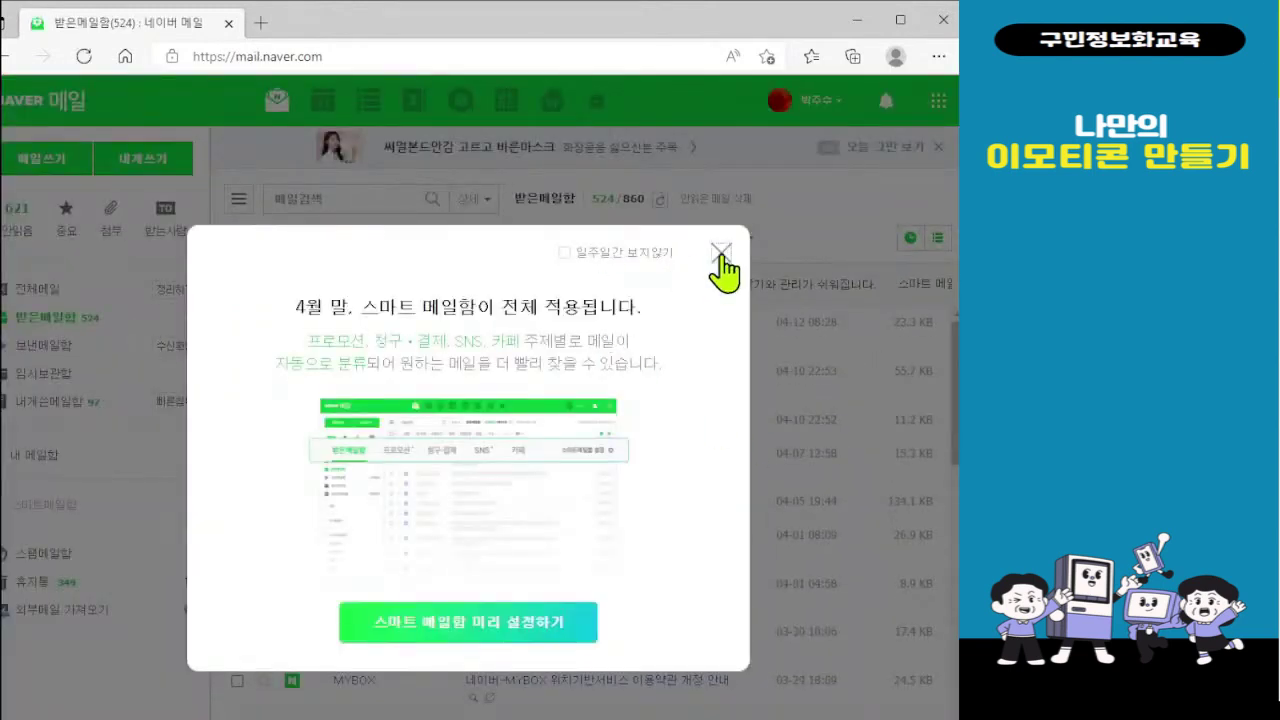
click(719, 256)
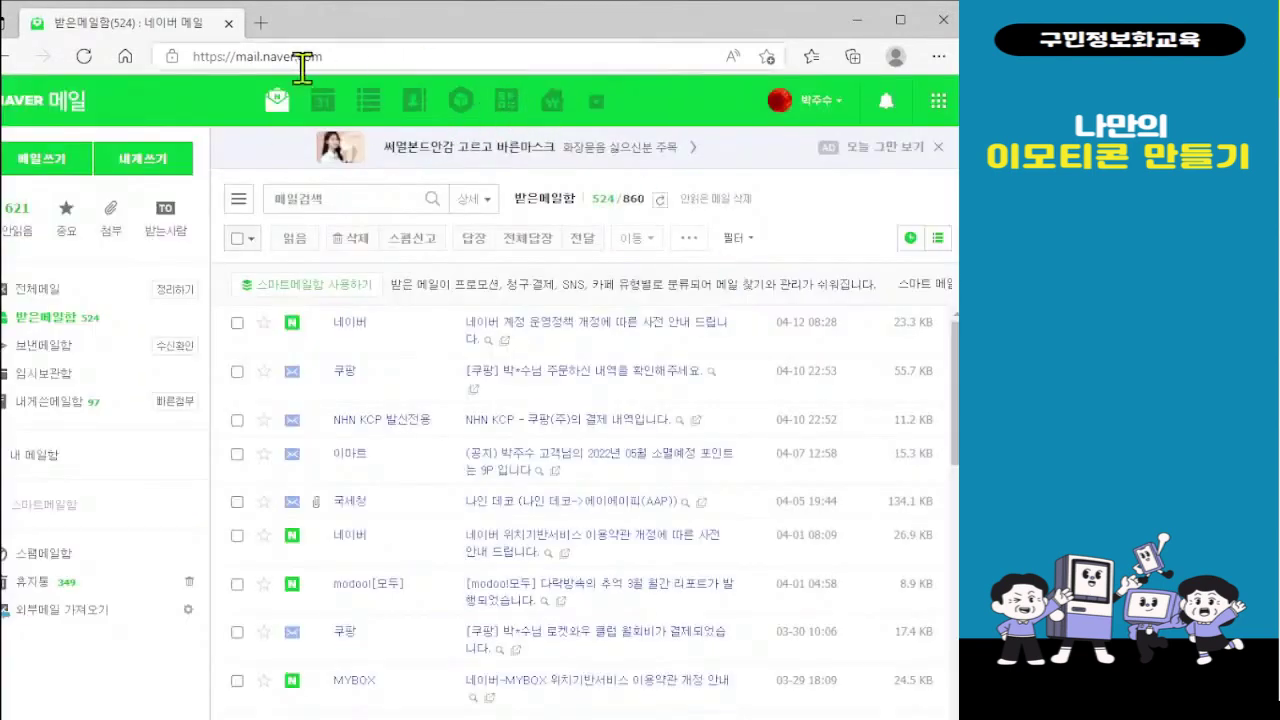
click(461, 105)
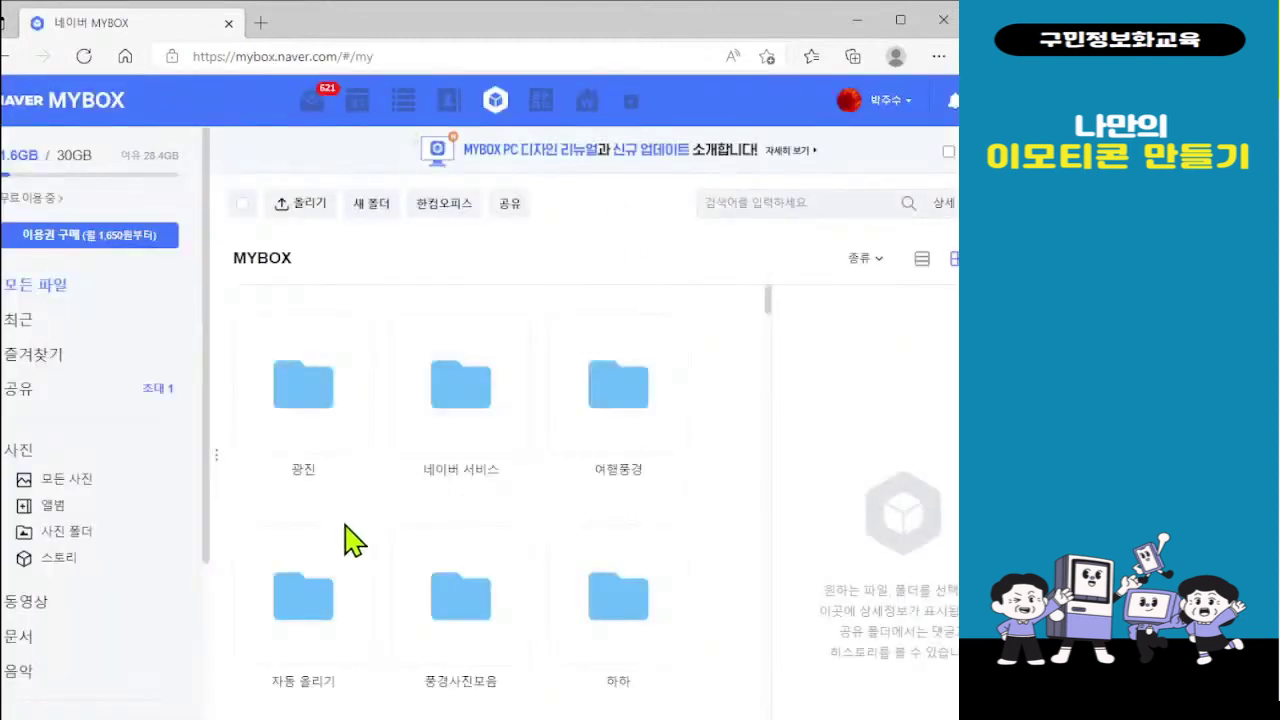
click(66, 480)
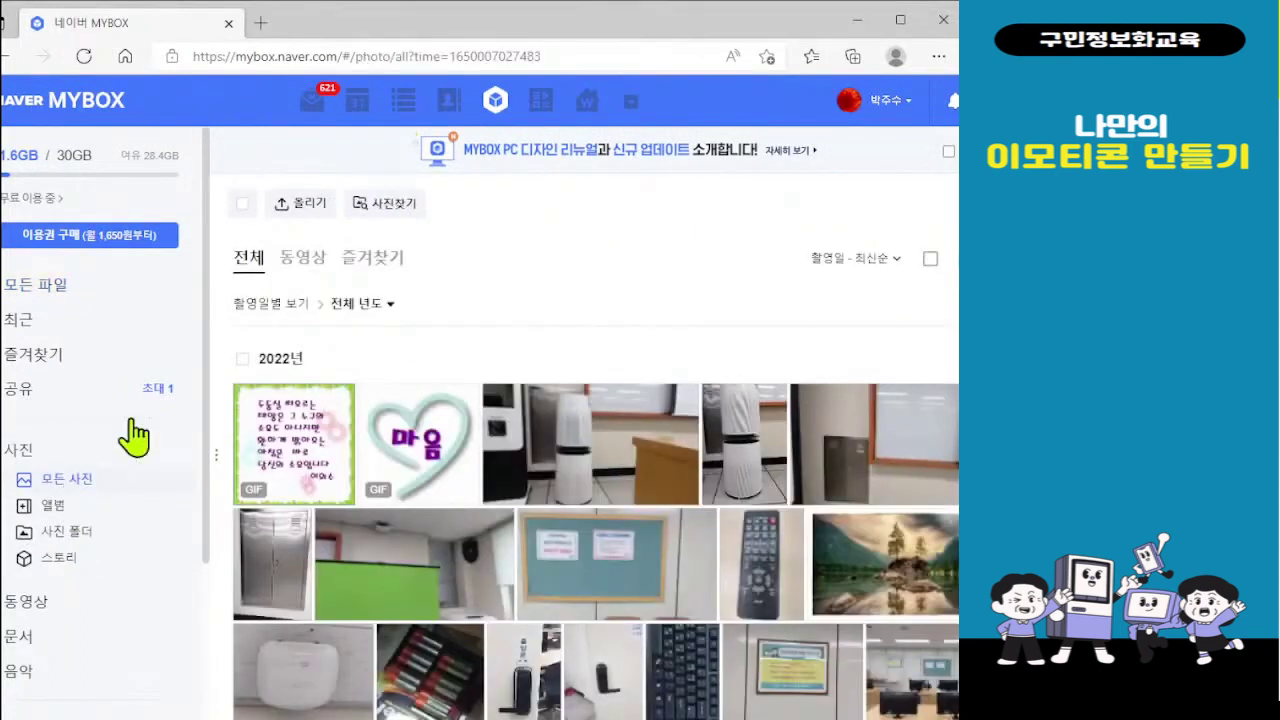
Look through the MYBOX photos, then close the browser window
scroll(660, 540, down, 3)
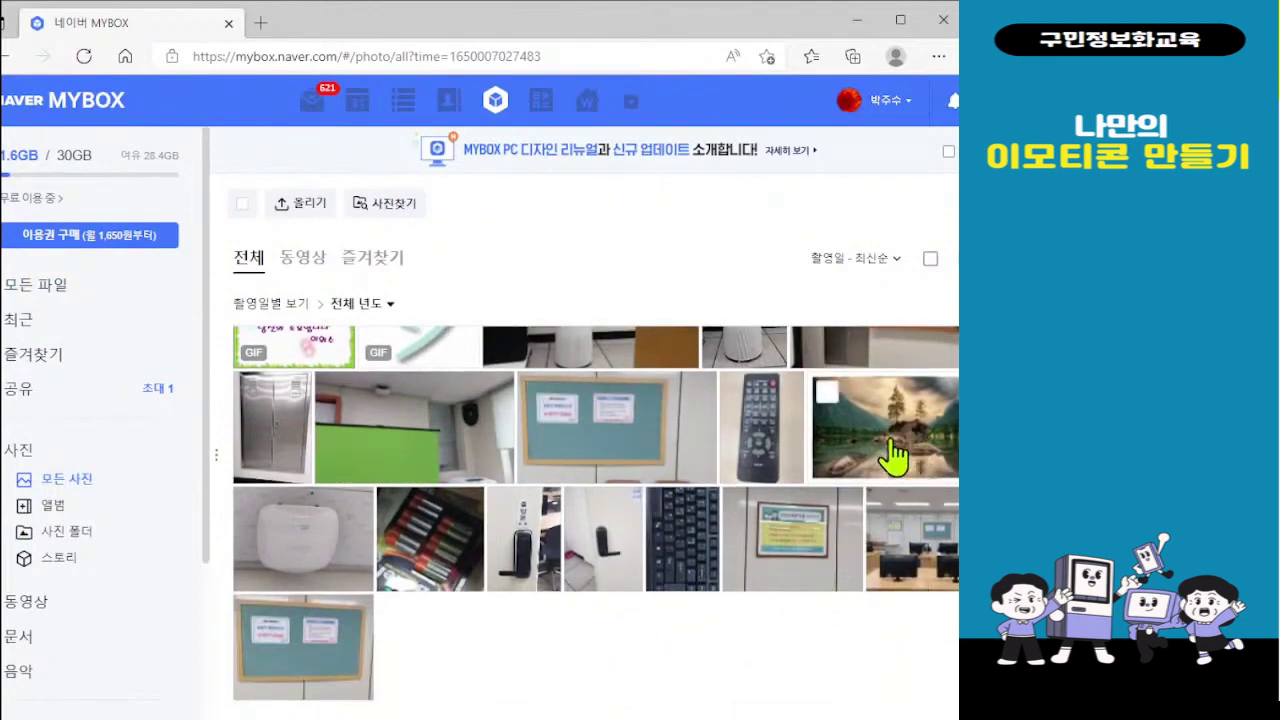
scroll(885, 455, up, 3)
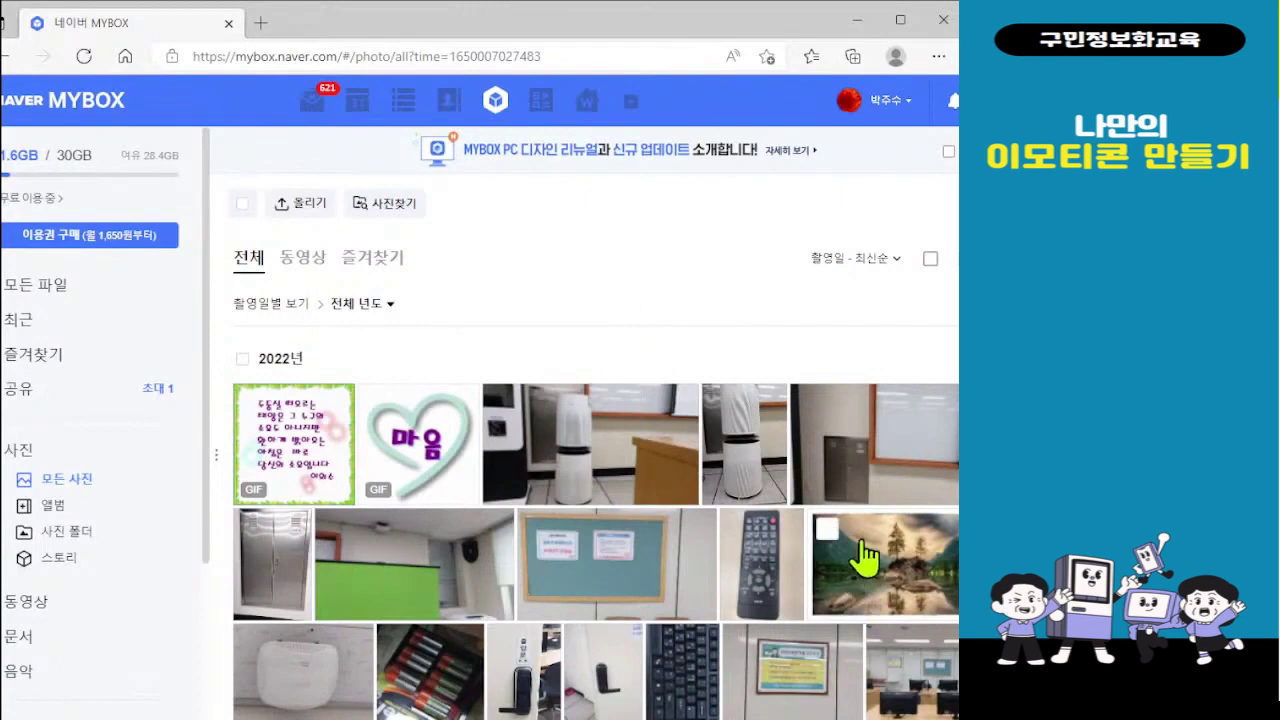
scroll(826, 697, down, 4)
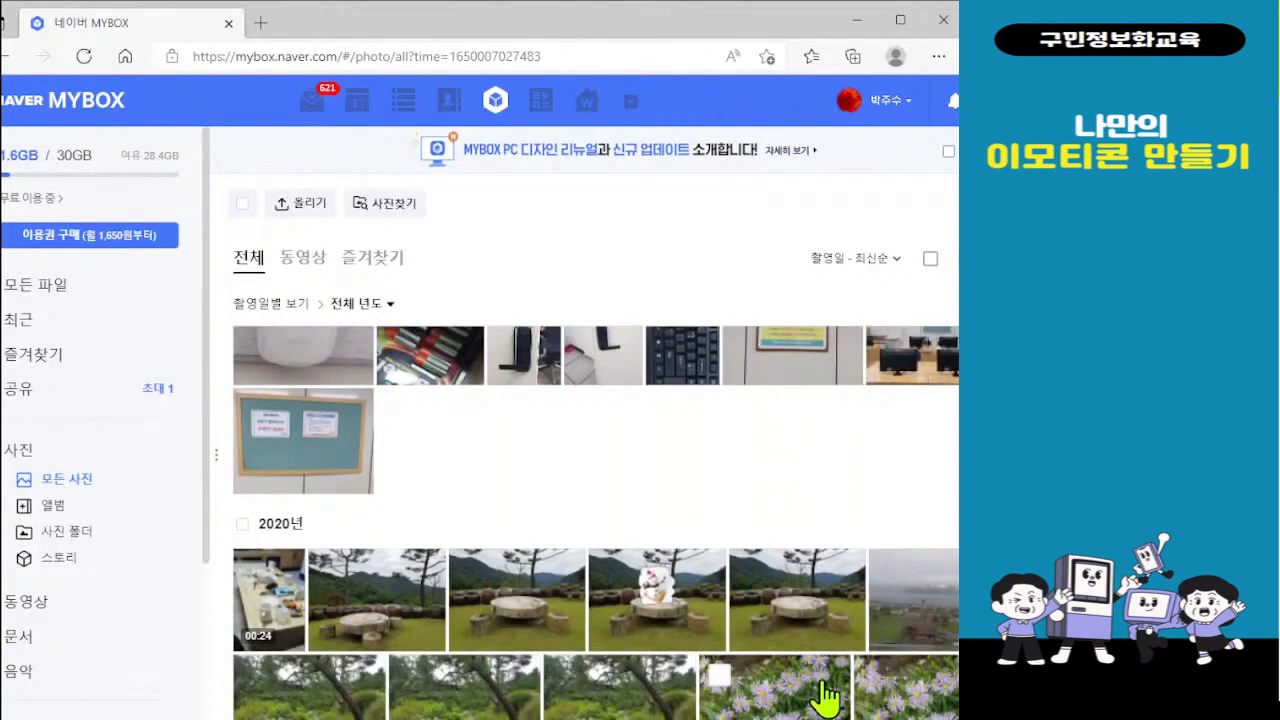
scroll(826, 697, up, 3)
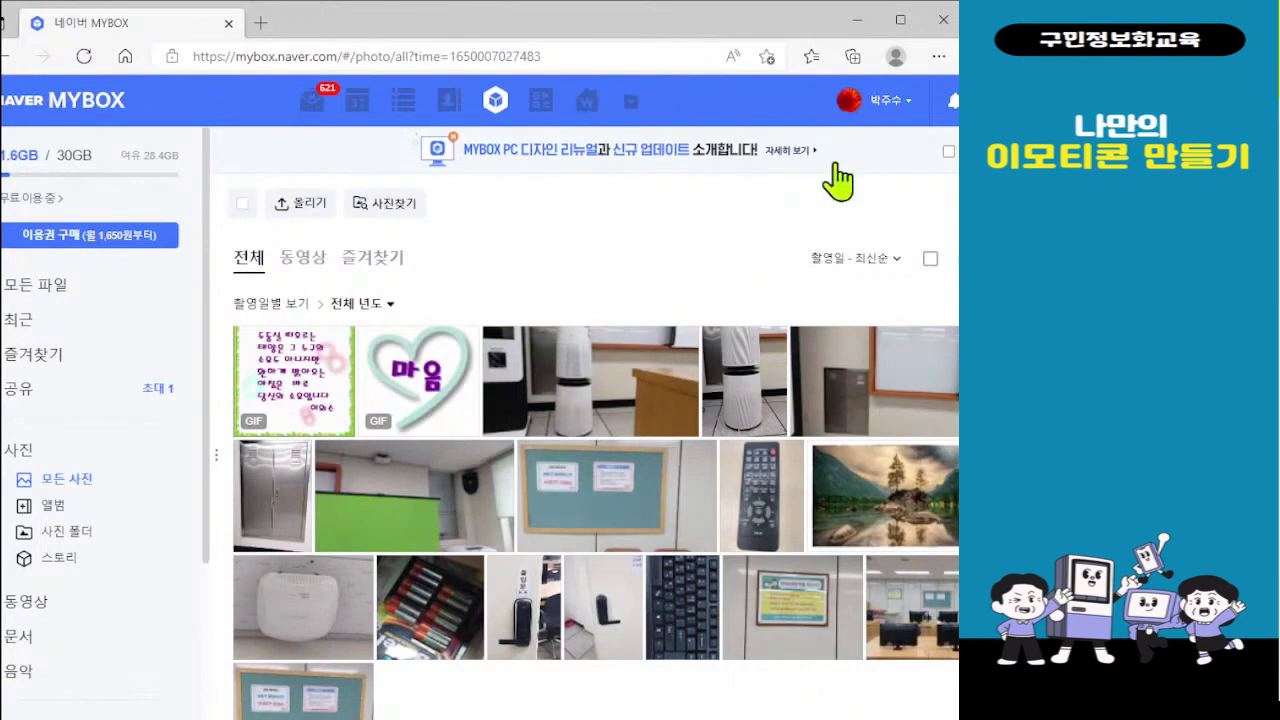
click(944, 22)
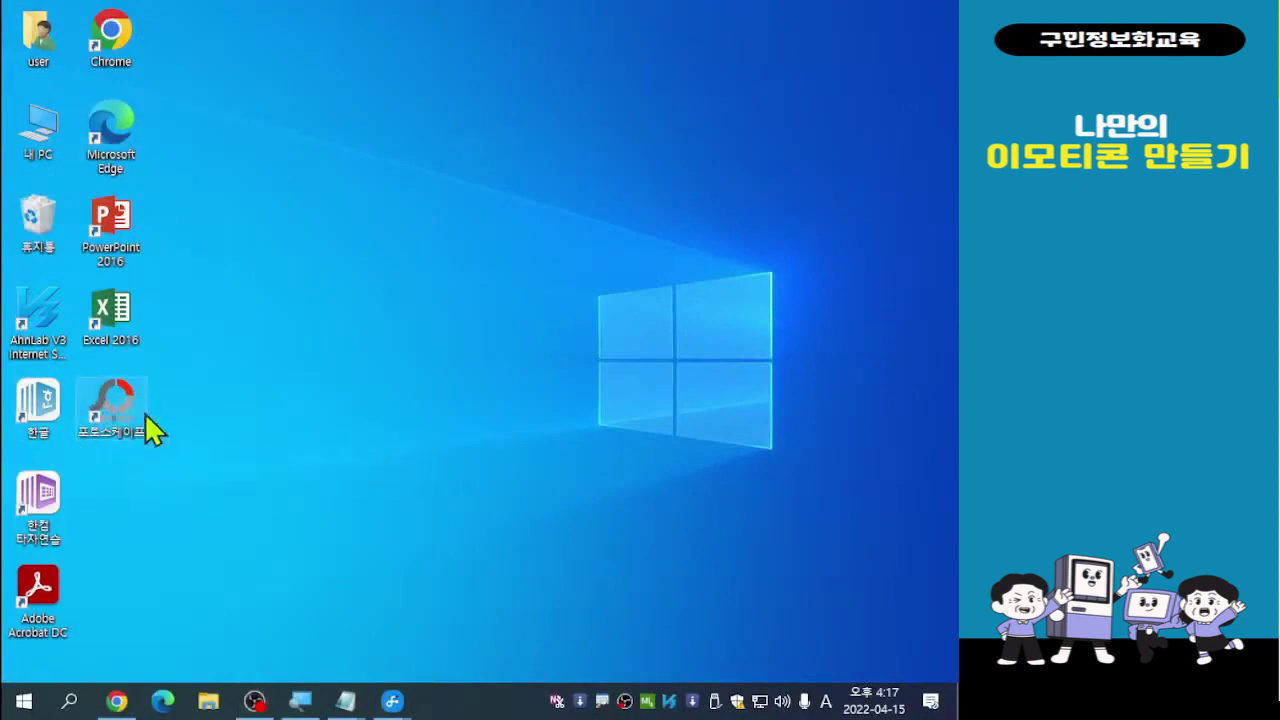
Launch PhotoScape from the 포토스케이프 desktop icon and enter its 사진편집 photo editor
double_click(112, 428)
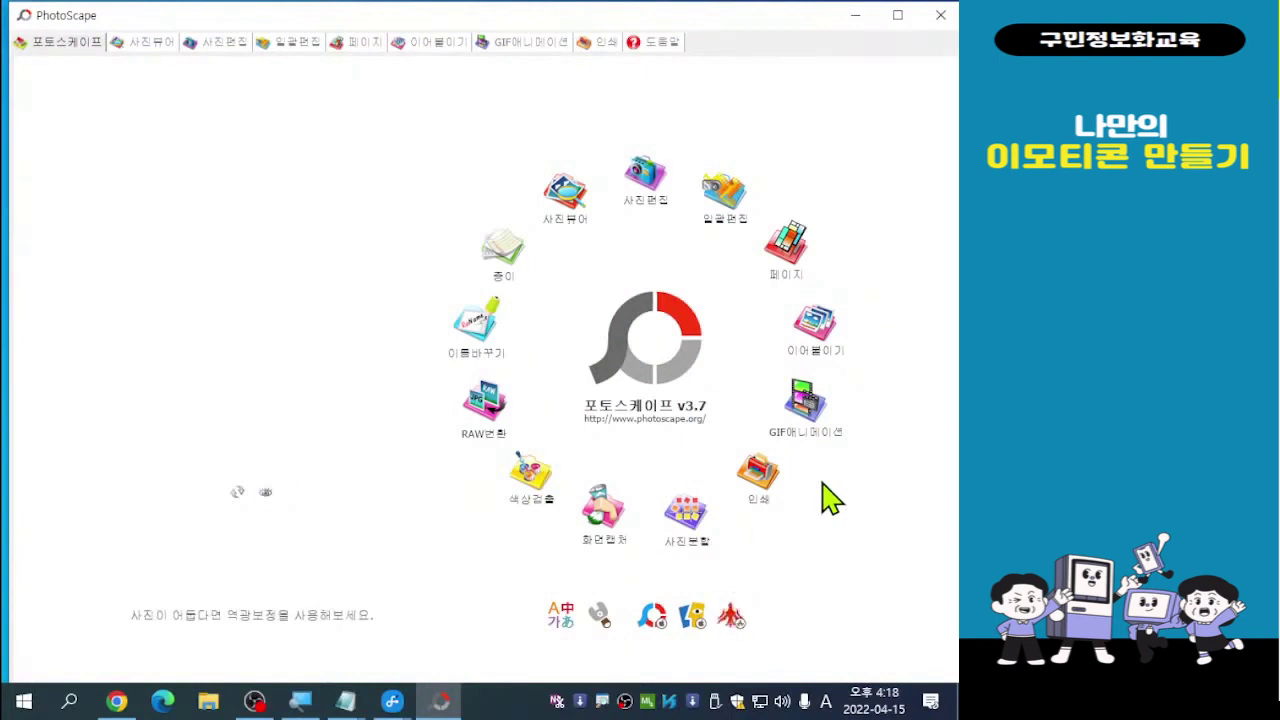
click(647, 190)
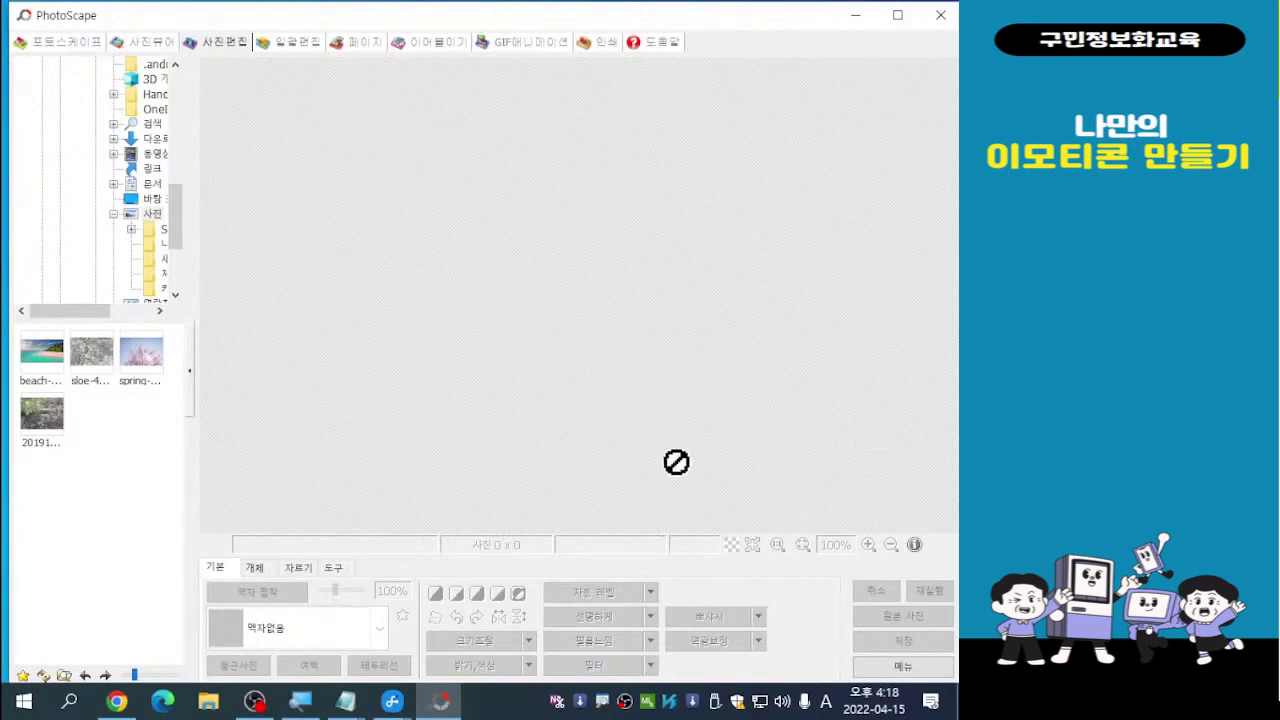
Choose 새 사진 만들기 from the editor's 메뉴 to start a 300 x 300 white image
click(902, 668)
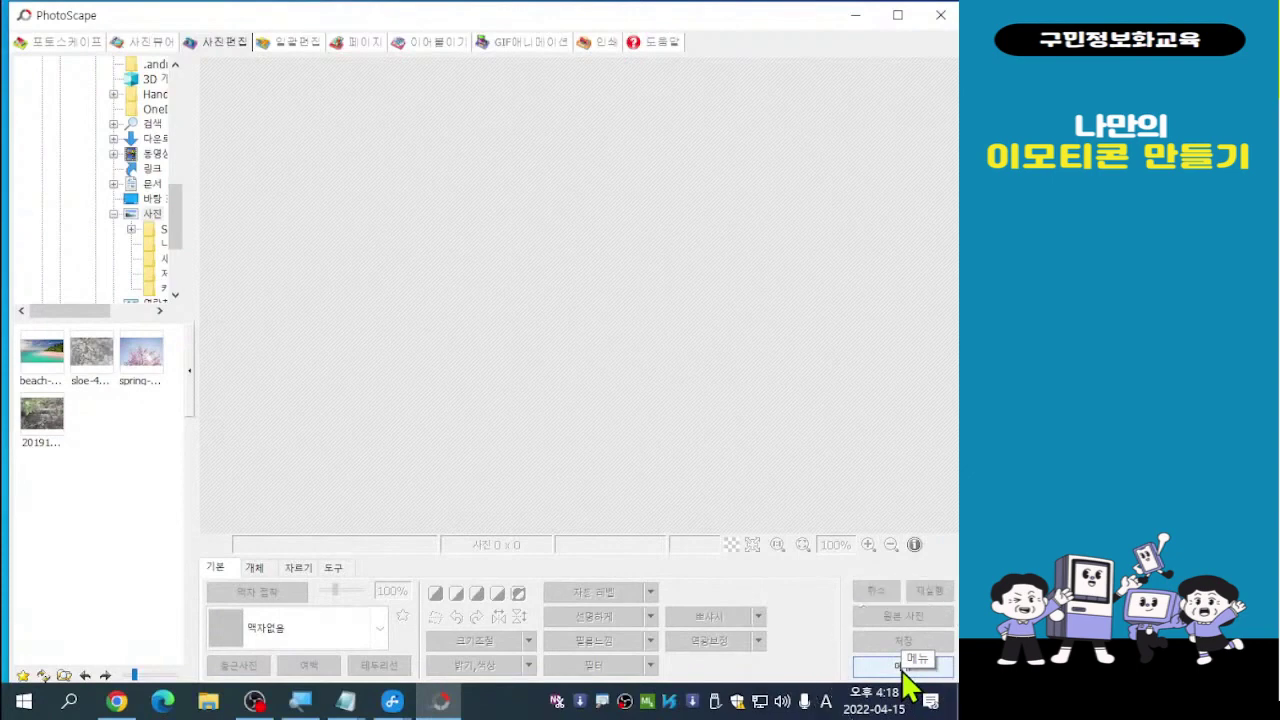
click(902, 668)
click(902, 668)
click(902, 668)
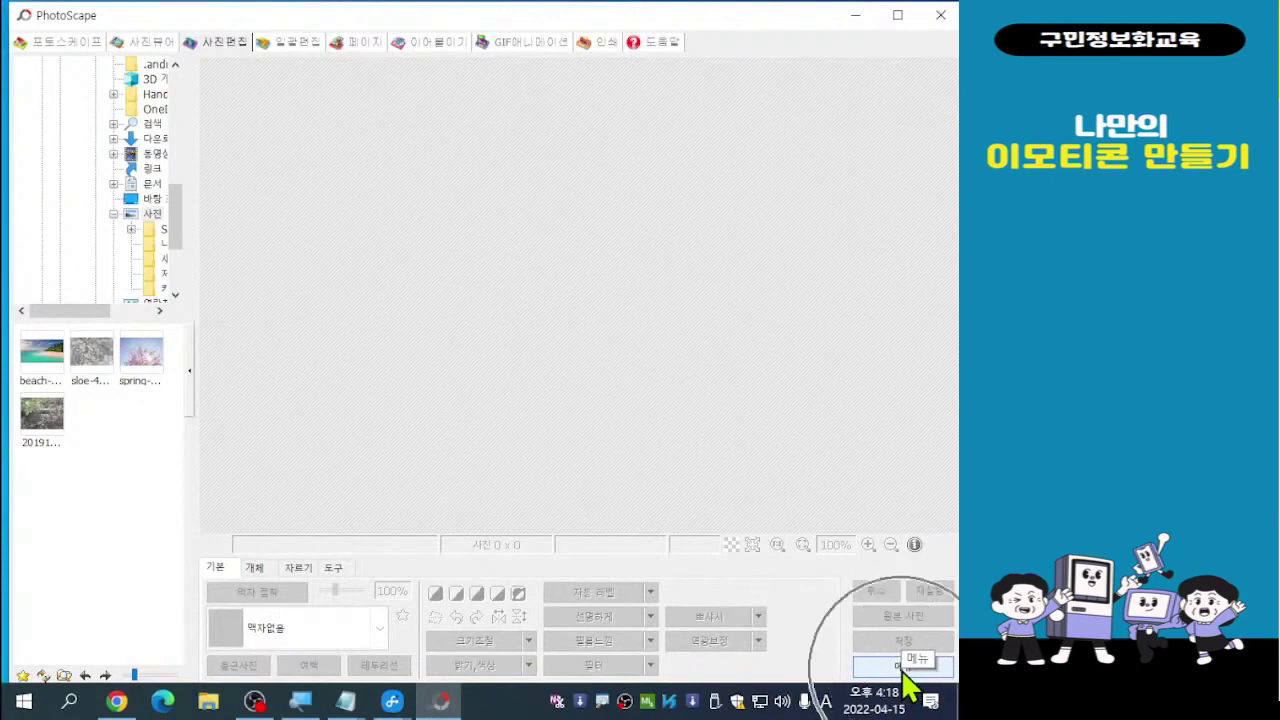
click(905, 680)
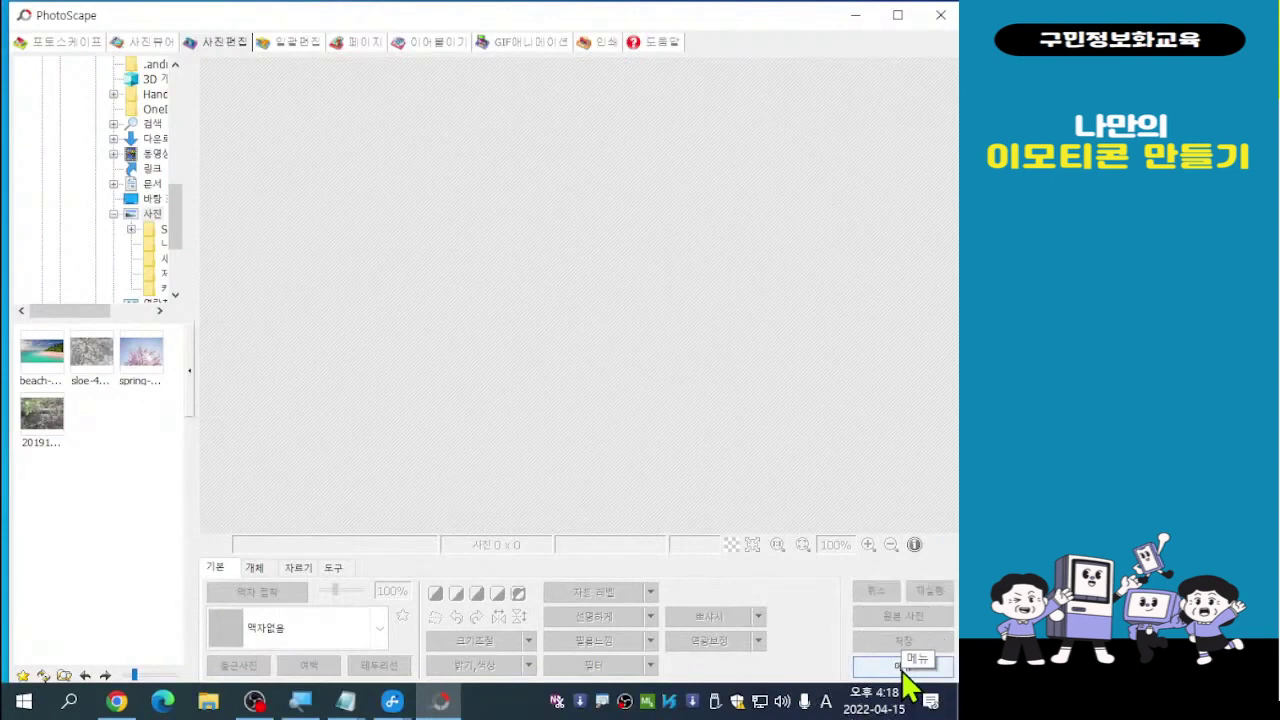
click(903, 667)
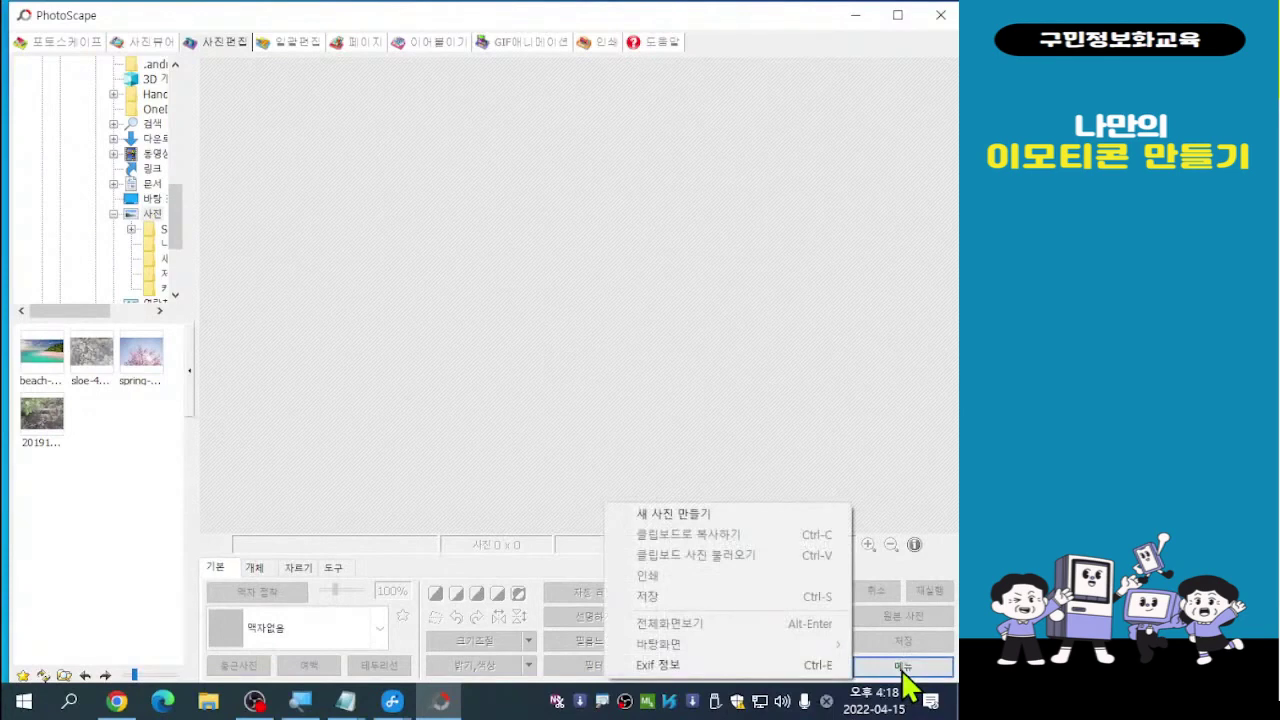
click(679, 517)
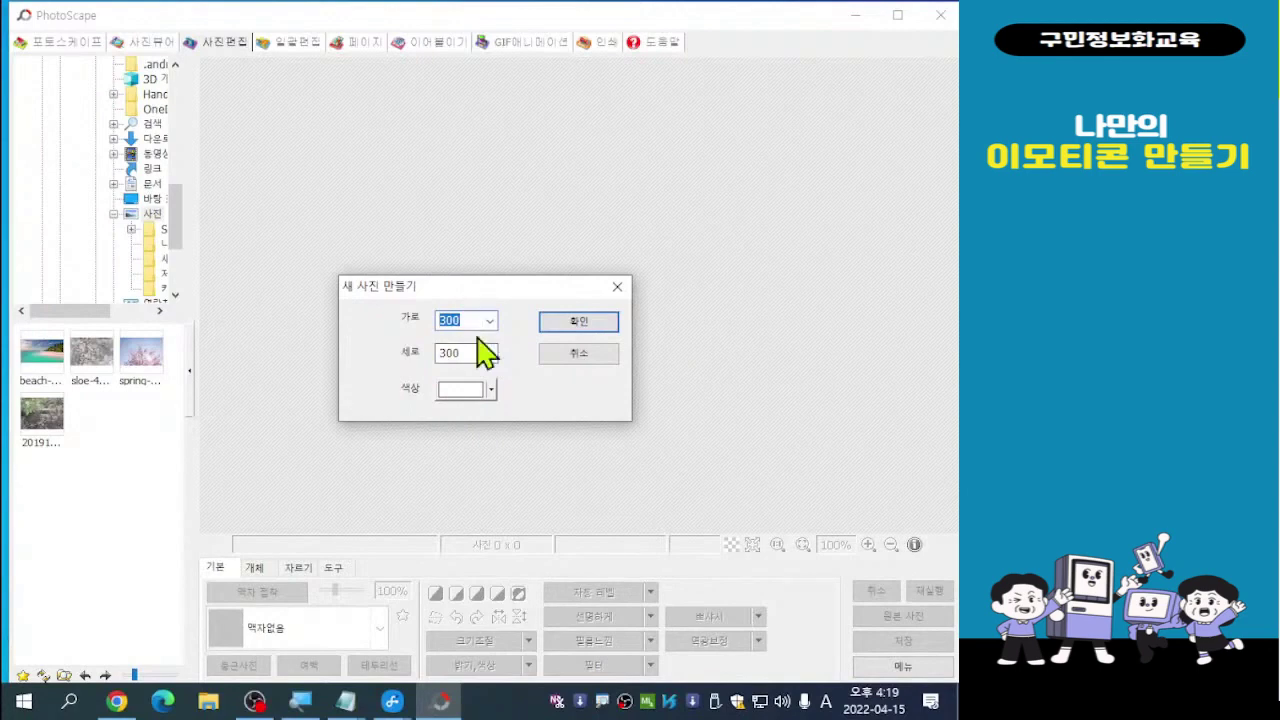
Create the 300 x 300 white image and bring up the 선형그라데이션 filter
click(580, 328)
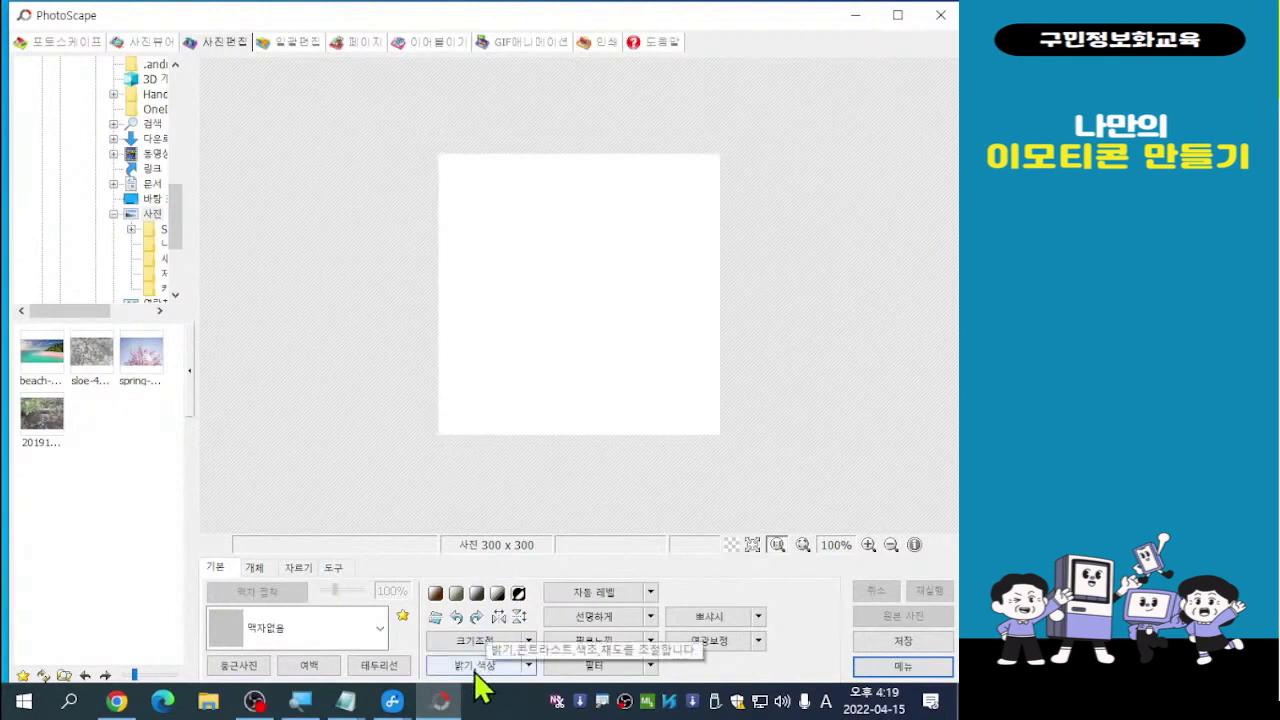
click(650, 667)
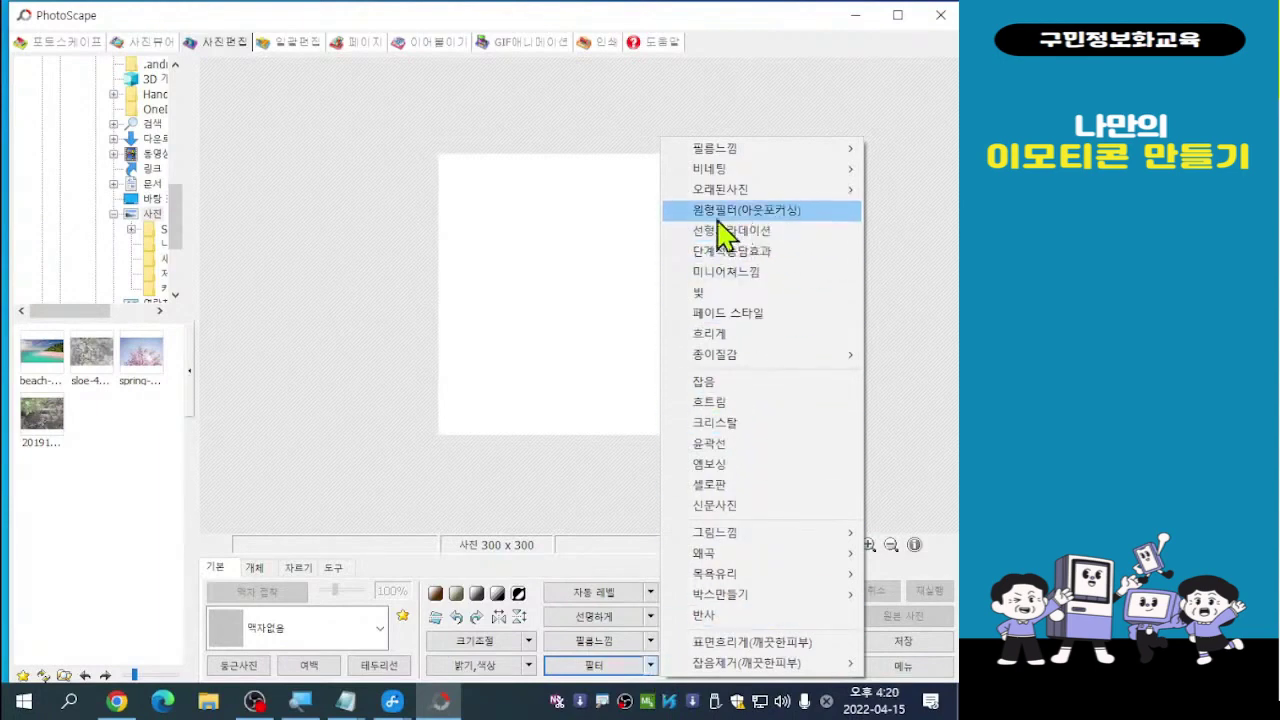
click(740, 235)
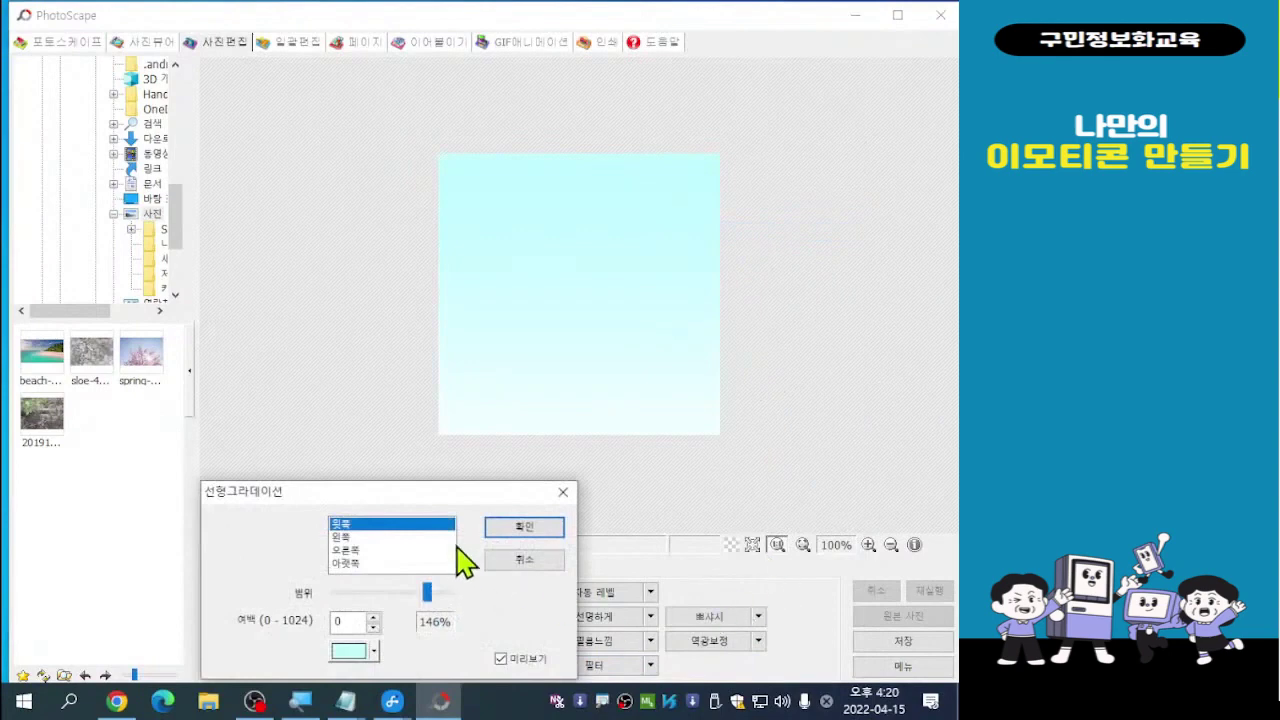
drag(395, 491, 233, 321)
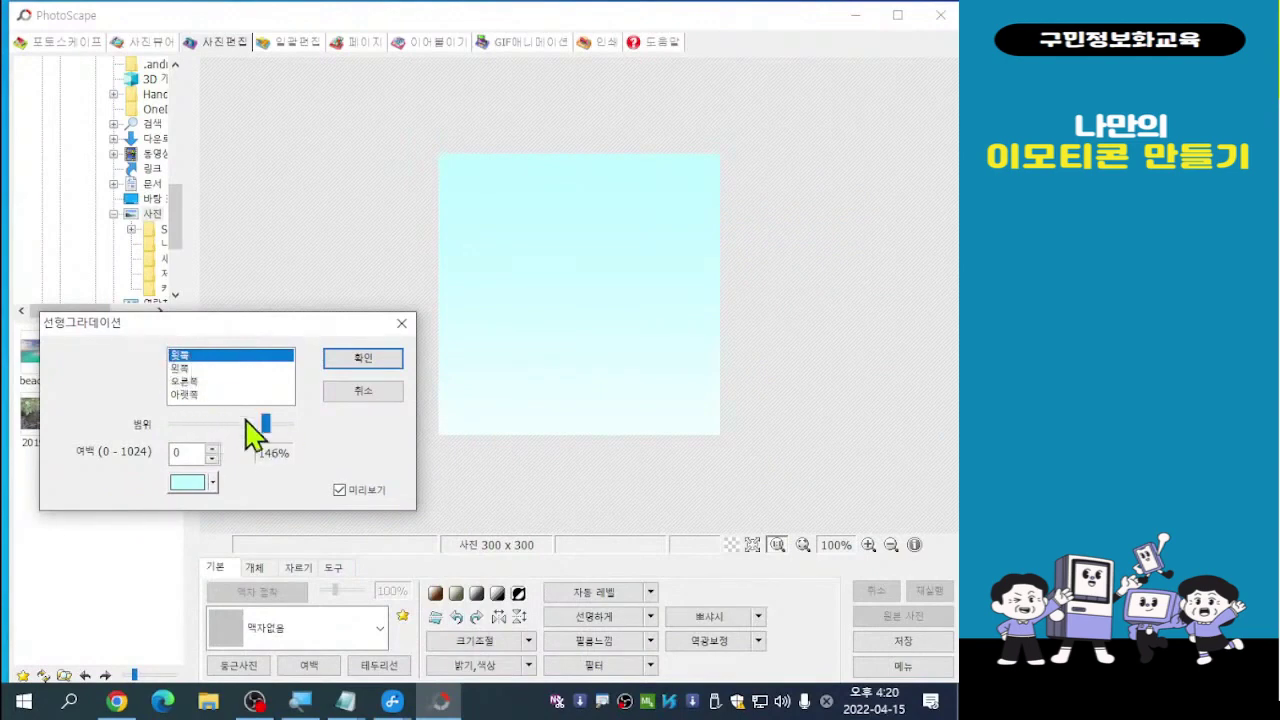
Set the gradient to 윗쪽 in cyan with 97% range and apply it
drag(267, 424, 238, 424)
click(204, 362)
key(ctrl)
key(ctrl)
key(ctrl)
key(ctrl)
click(357, 358)
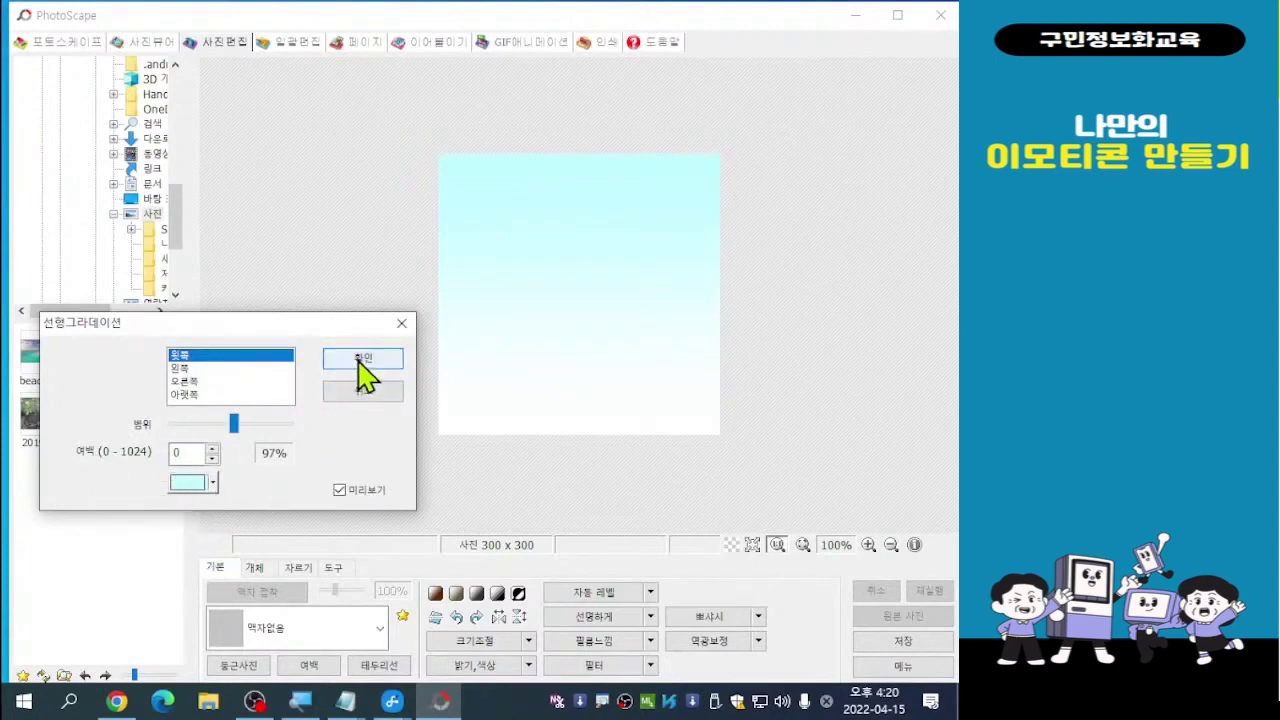
key(ctrl)
key(ctrl)
key(ctrl)
key(ctrl)
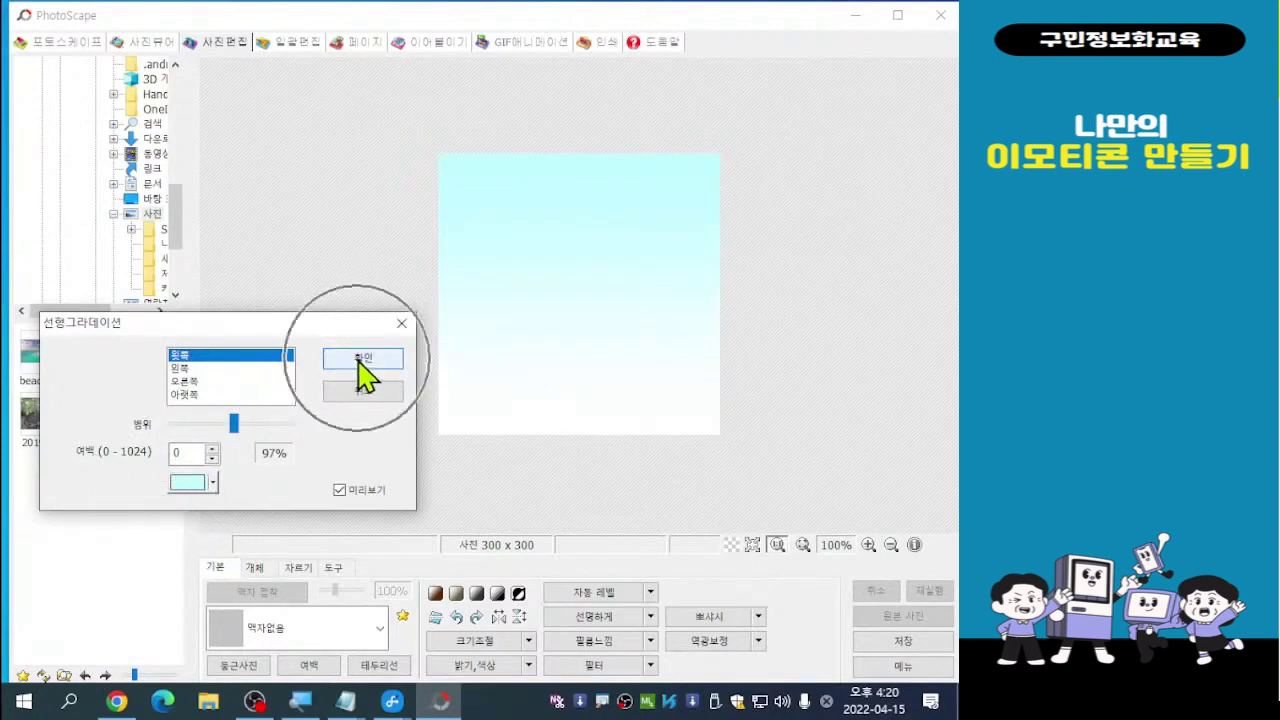
click(358, 360)
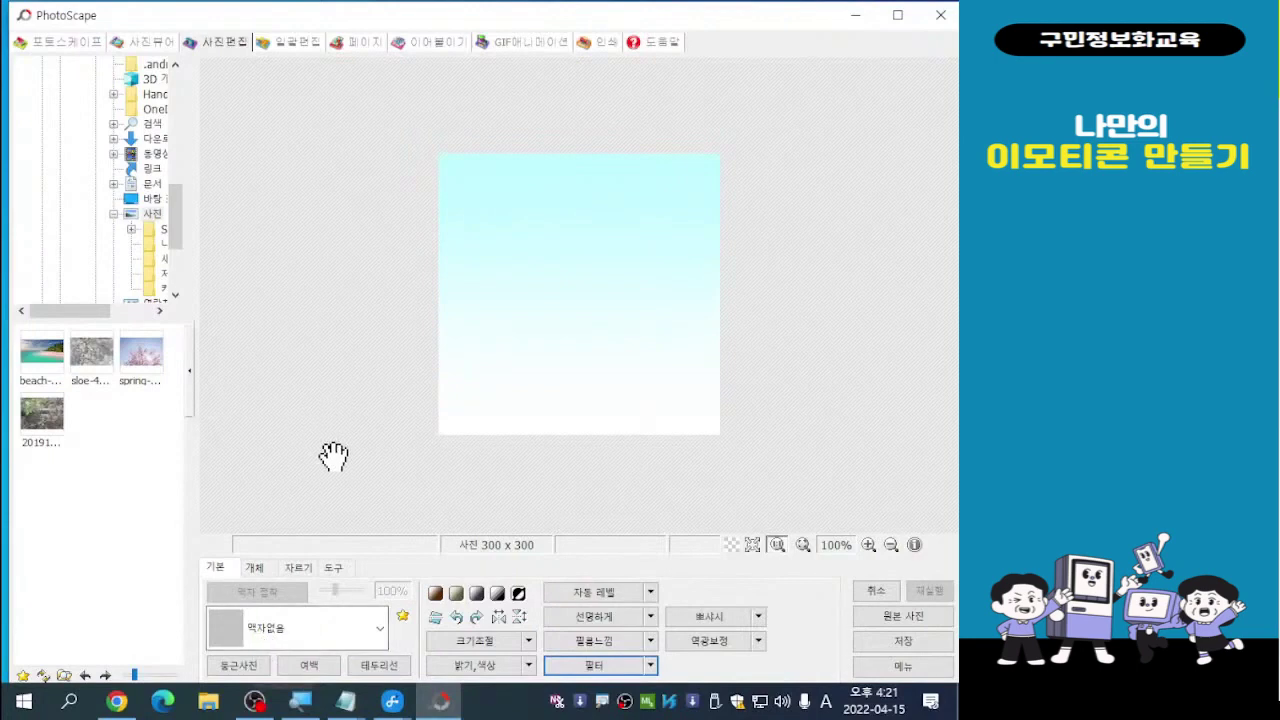
Switch the bottom panel to the 개체 tab for shape and text tools
click(257, 574)
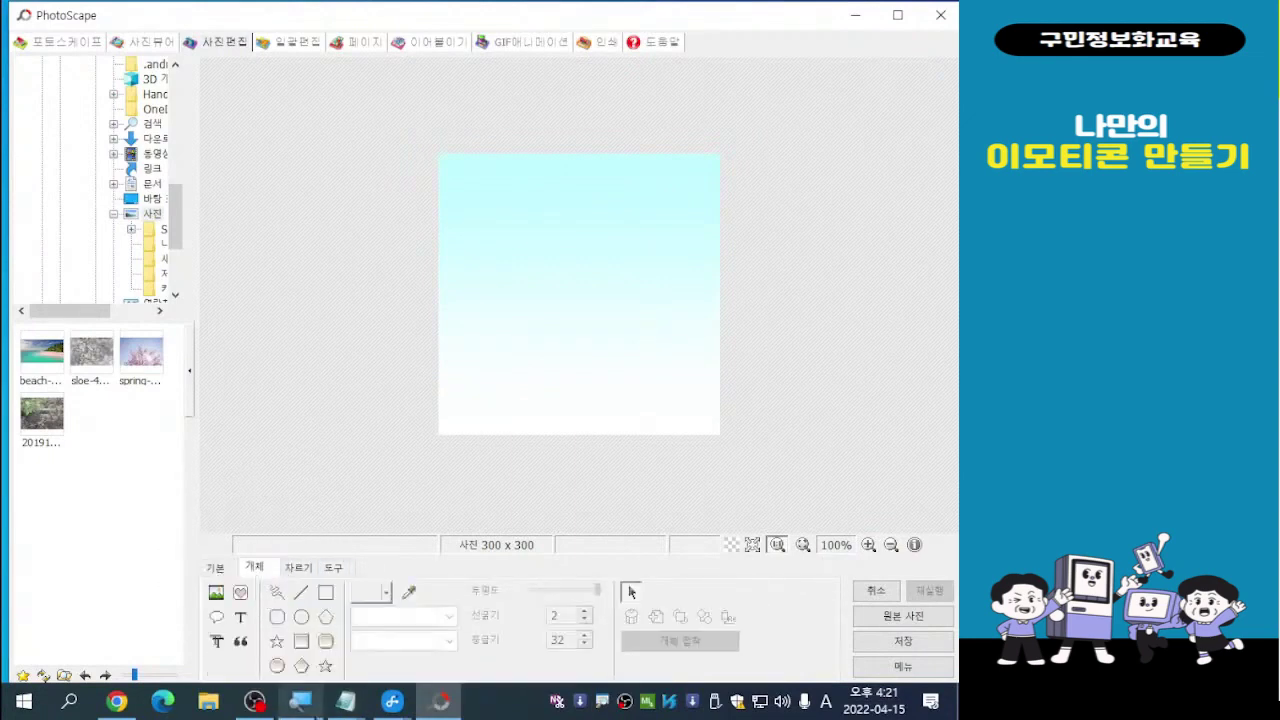
key(super+plus)
key(super+Escape)
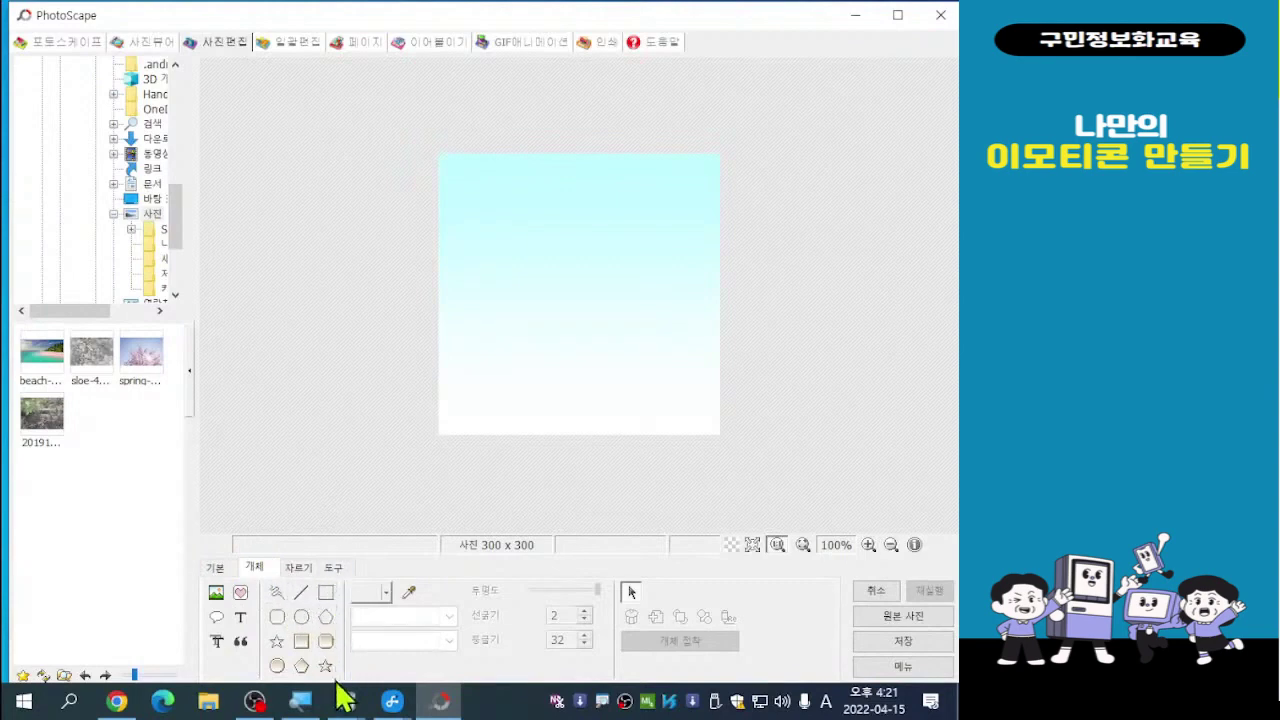
Set the rectangle tool to draw a red, solid outline of width 2
click(328, 596)
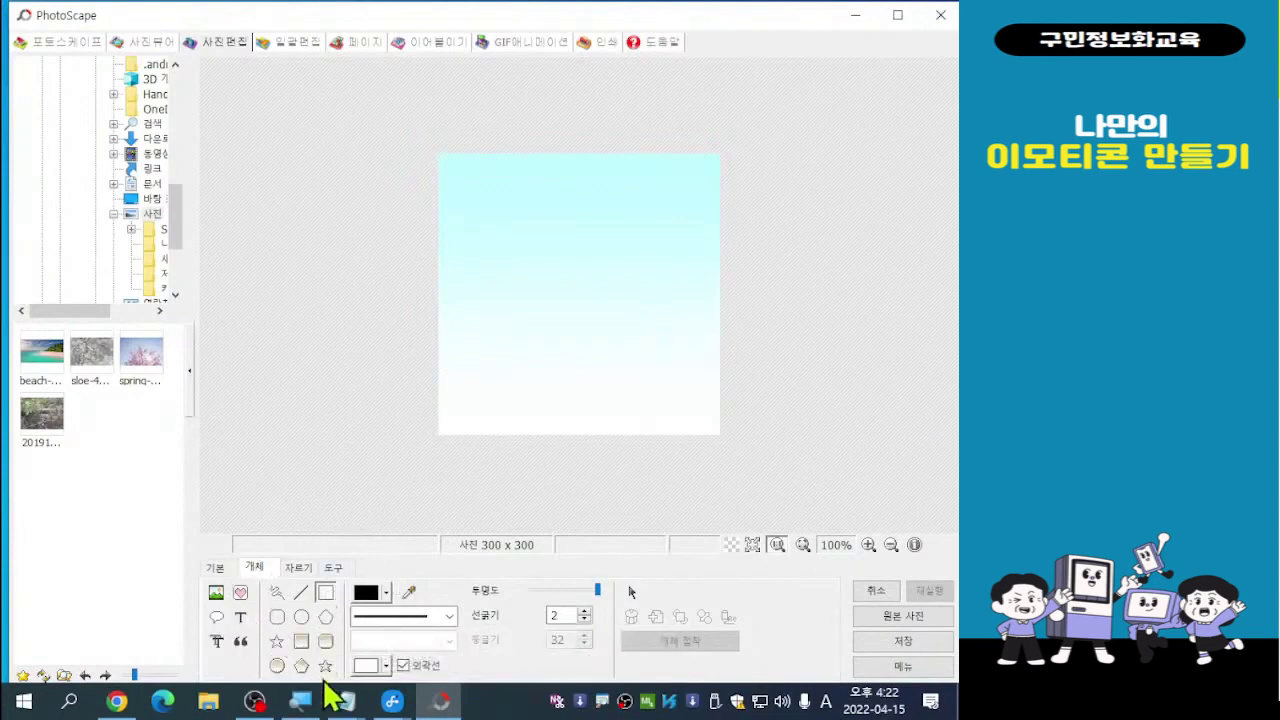
click(387, 594)
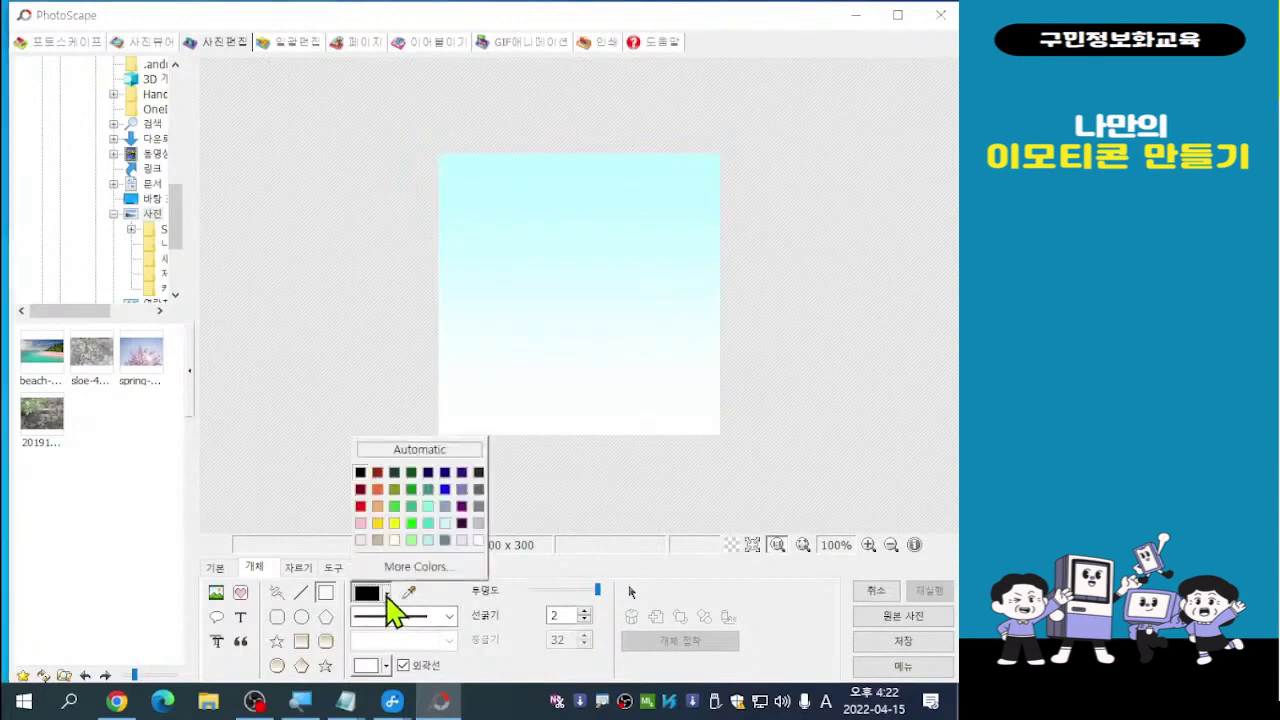
click(362, 507)
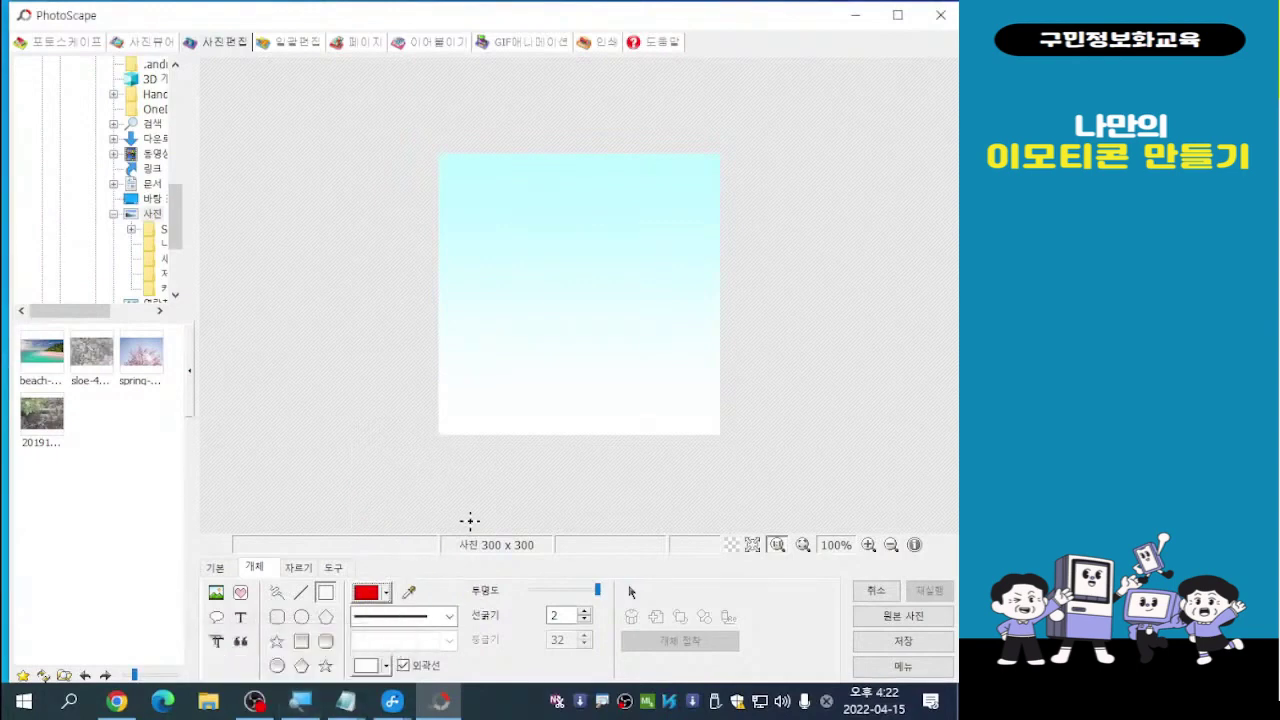
click(448, 617)
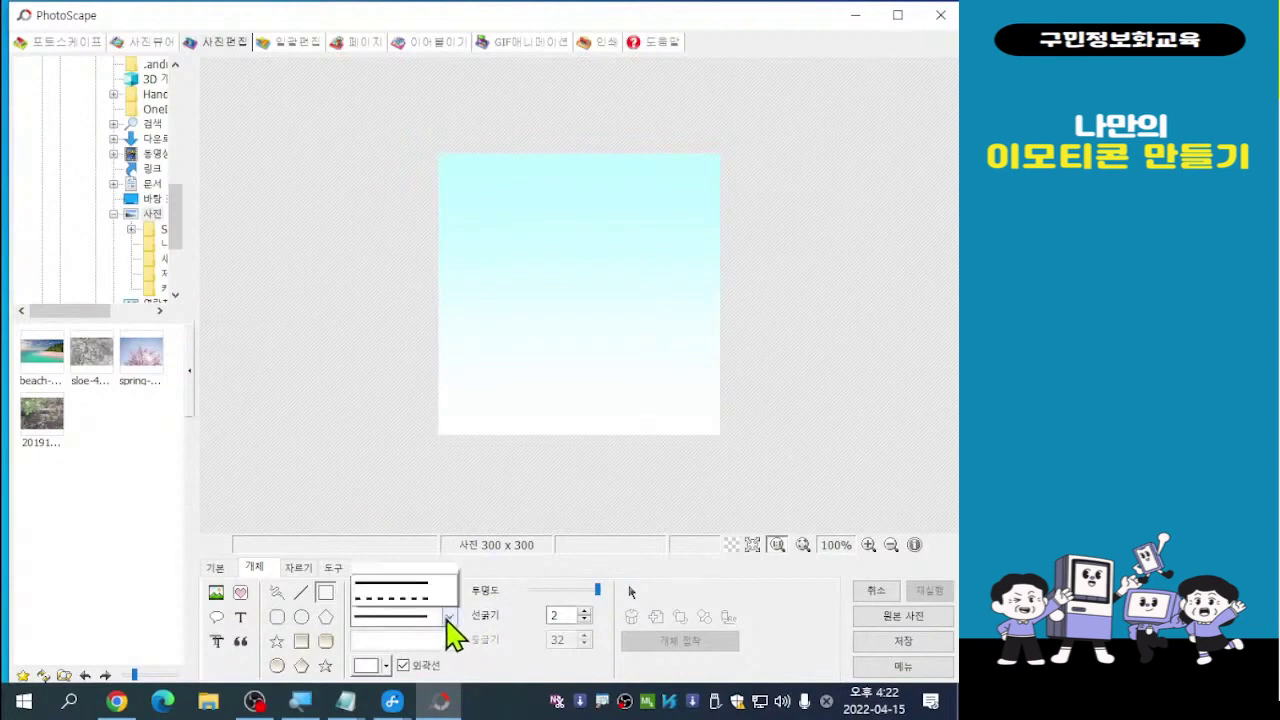
click(421, 518)
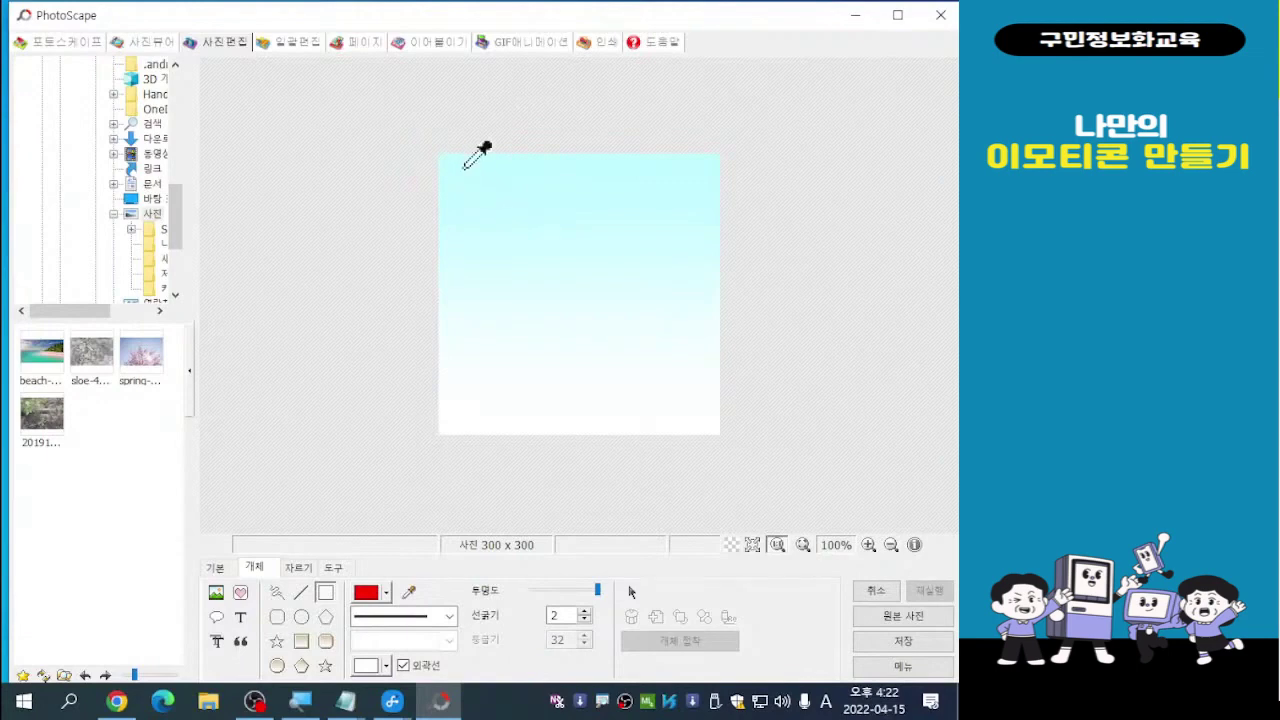
Draw two slightly offset red rectangle outlines across the canvas
drag(448, 165, 711, 420)
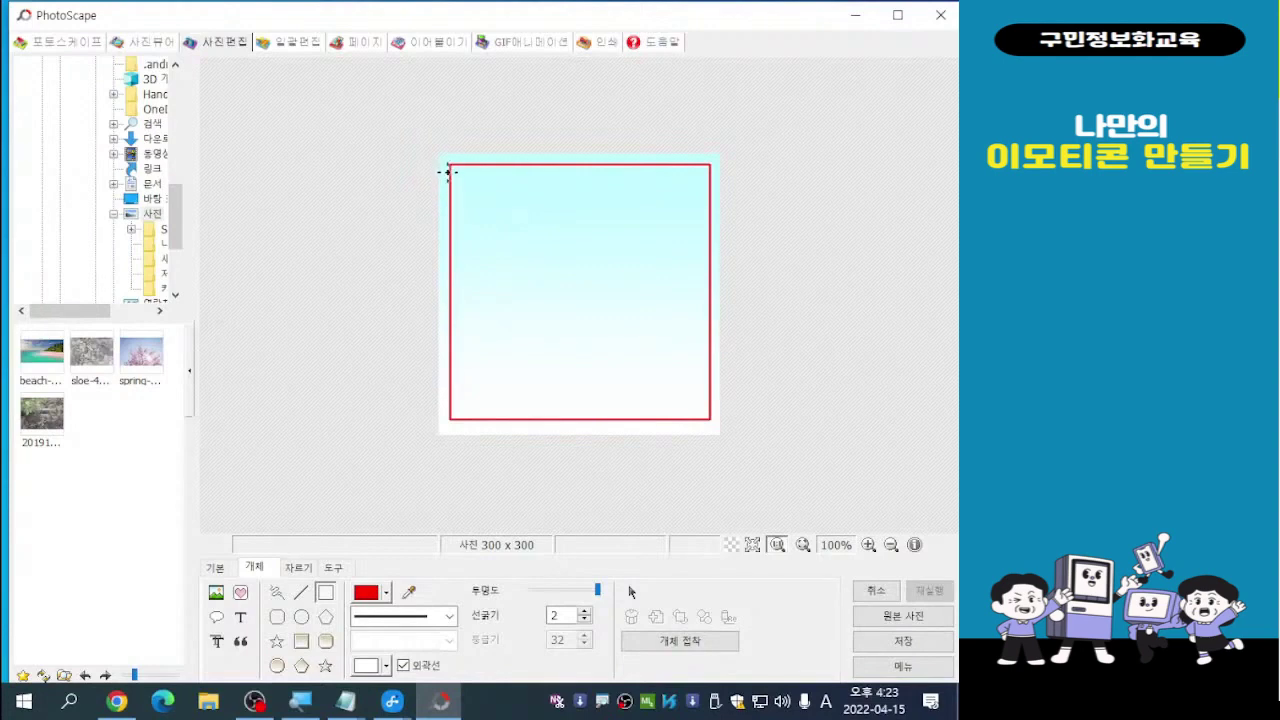
drag(446, 170, 700, 428)
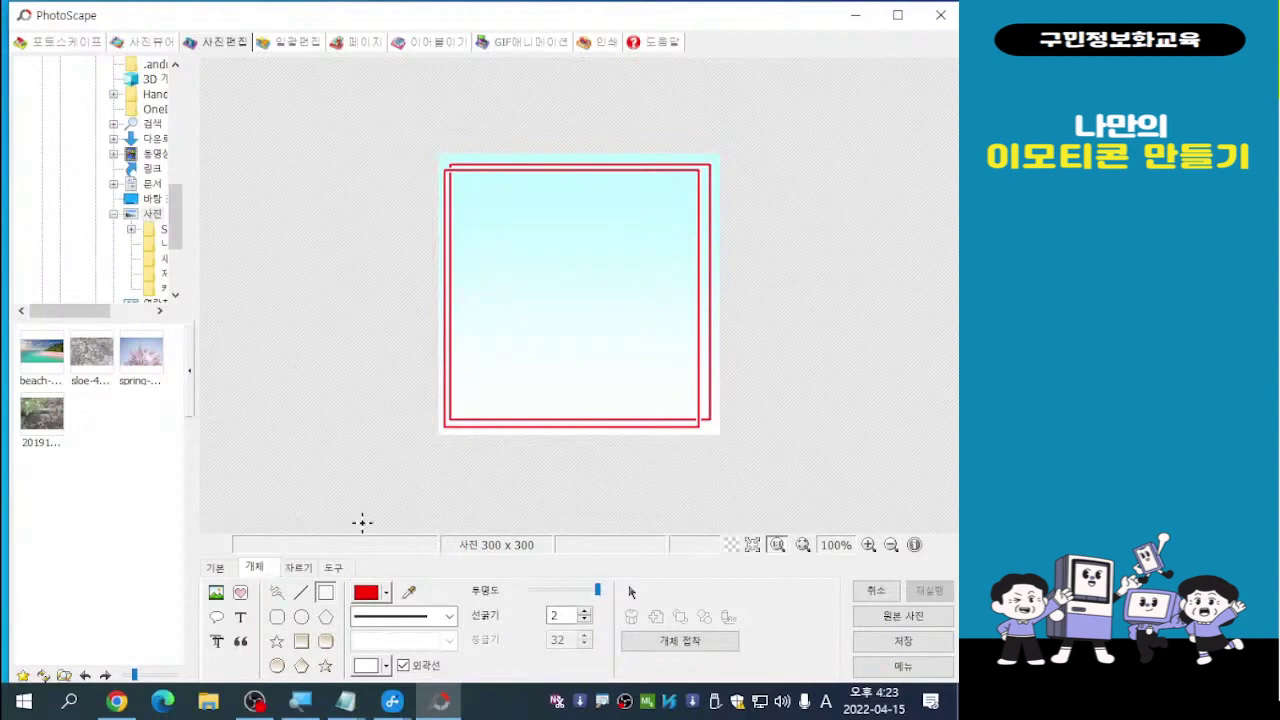
Add a text object, delete the sample poem, and type 토 in Korean input
click(244, 634)
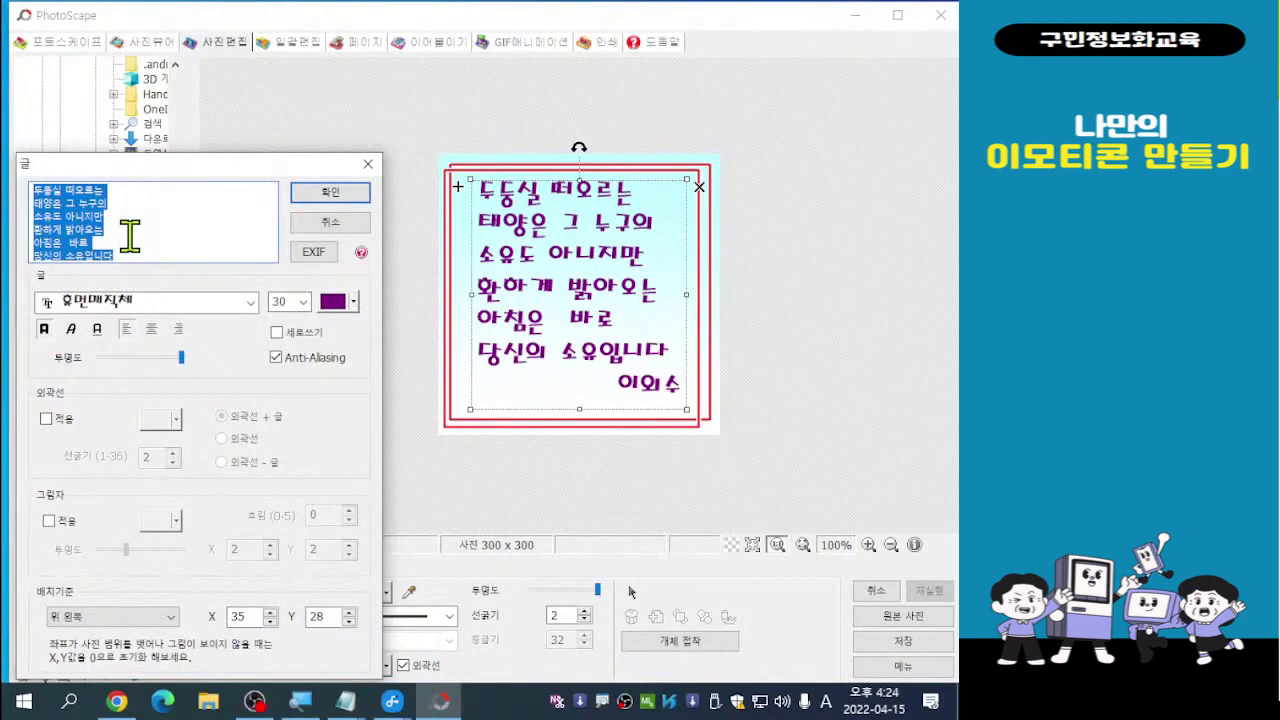
key(Delete)
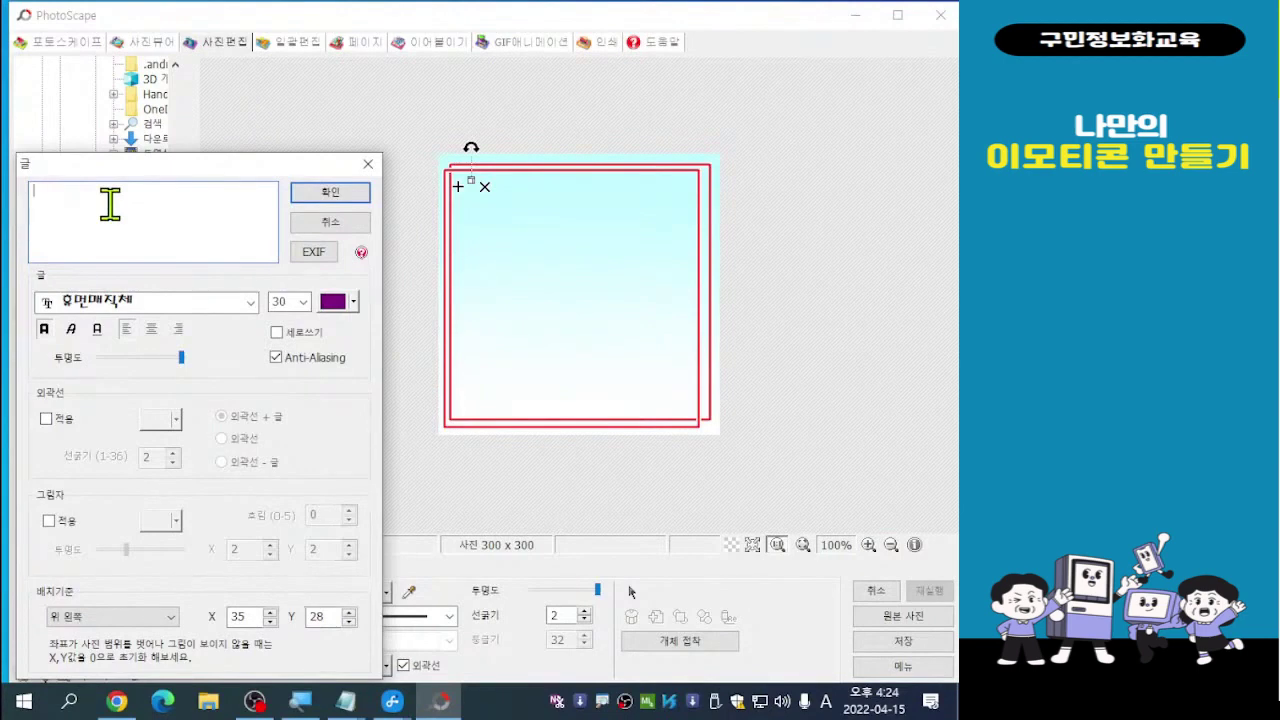
text(xh)
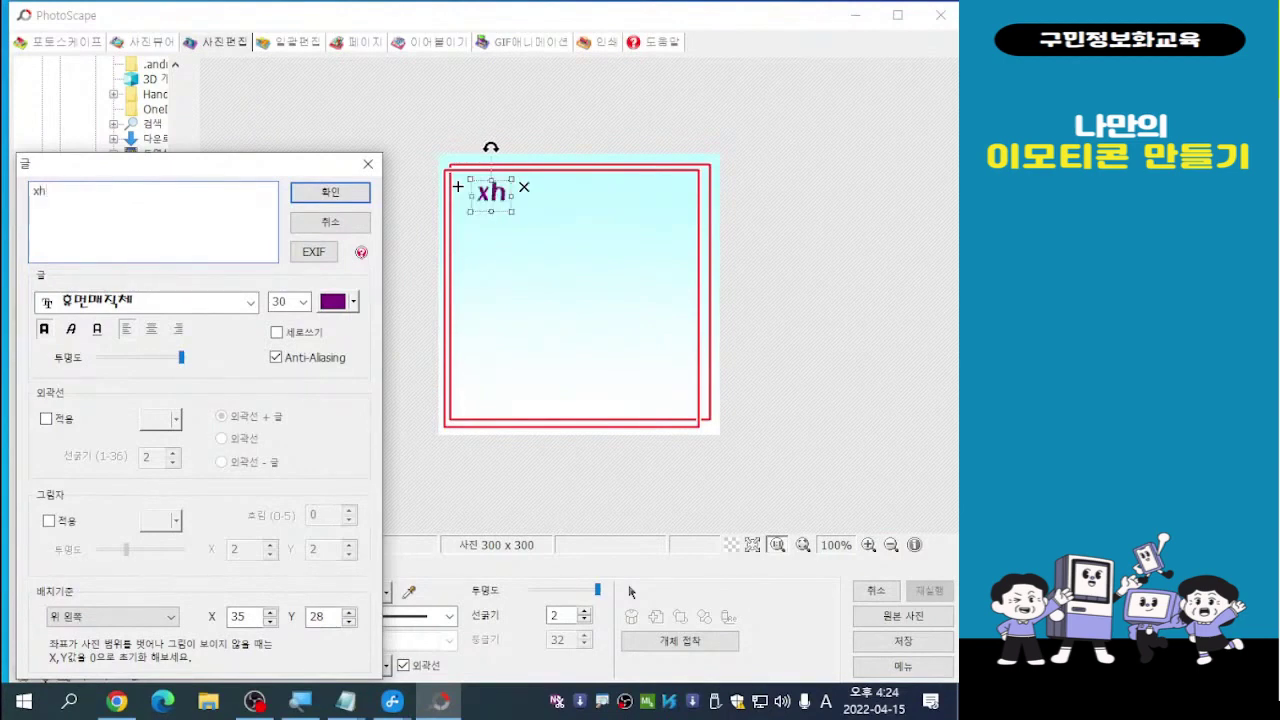
key(BackSpace)
key(BackSpace)
key(Hangul)
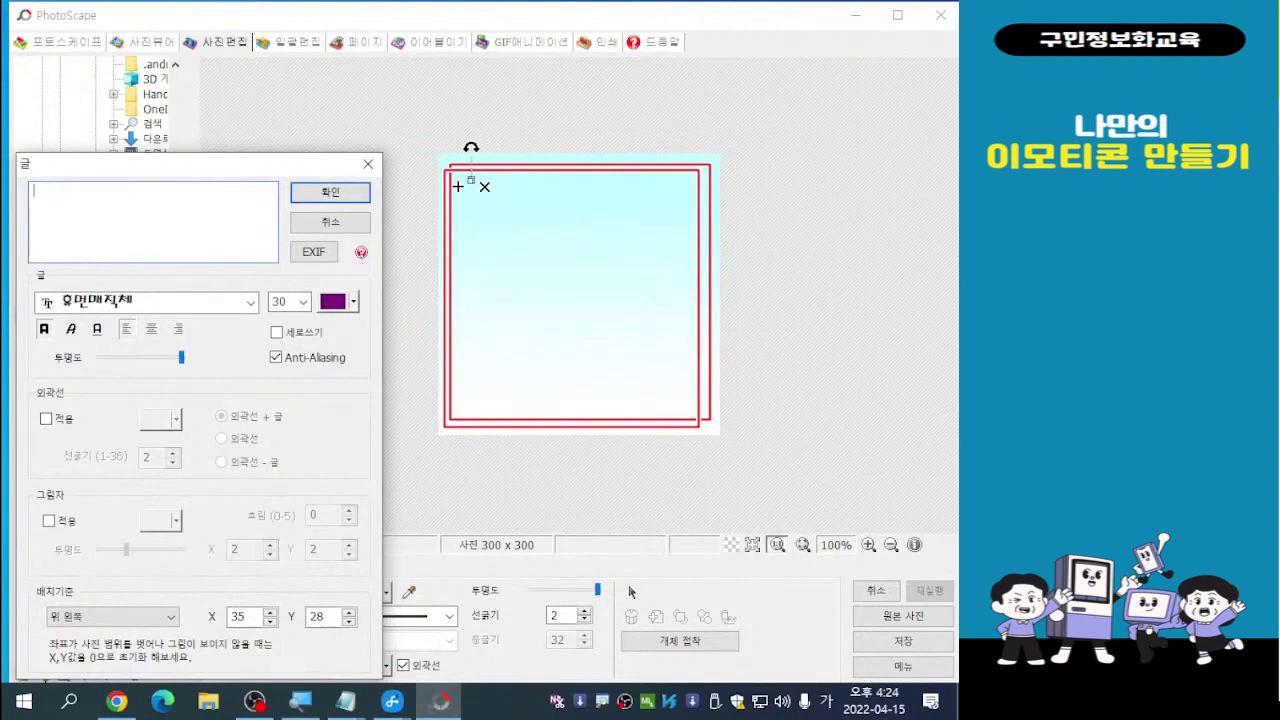
text(토)
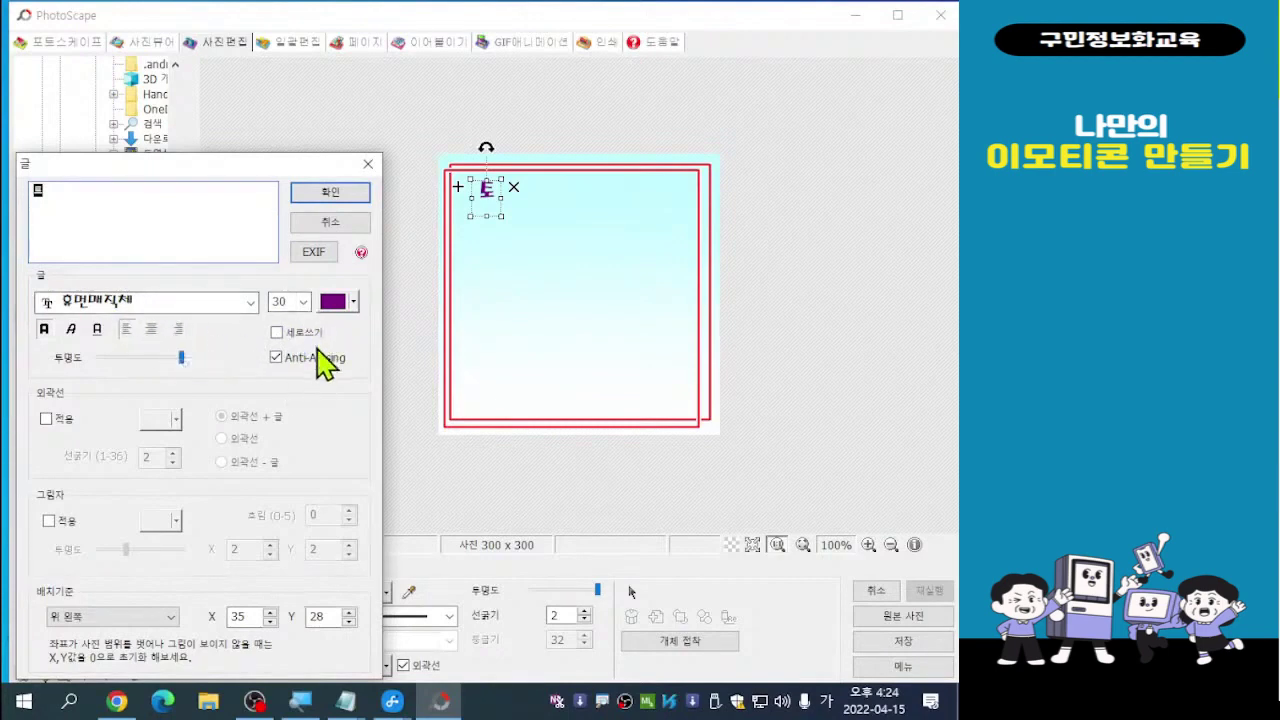
Set 토 to size 36 with a light grey drop shadow
click(304, 302)
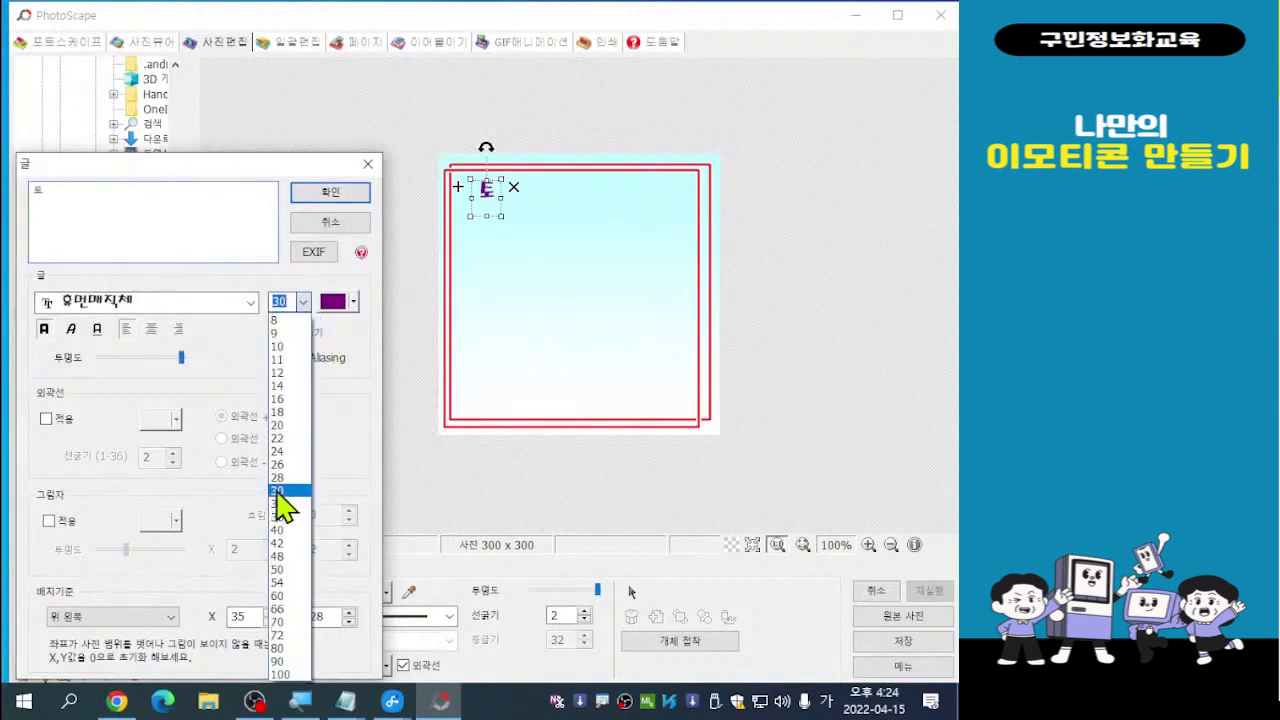
click(276, 518)
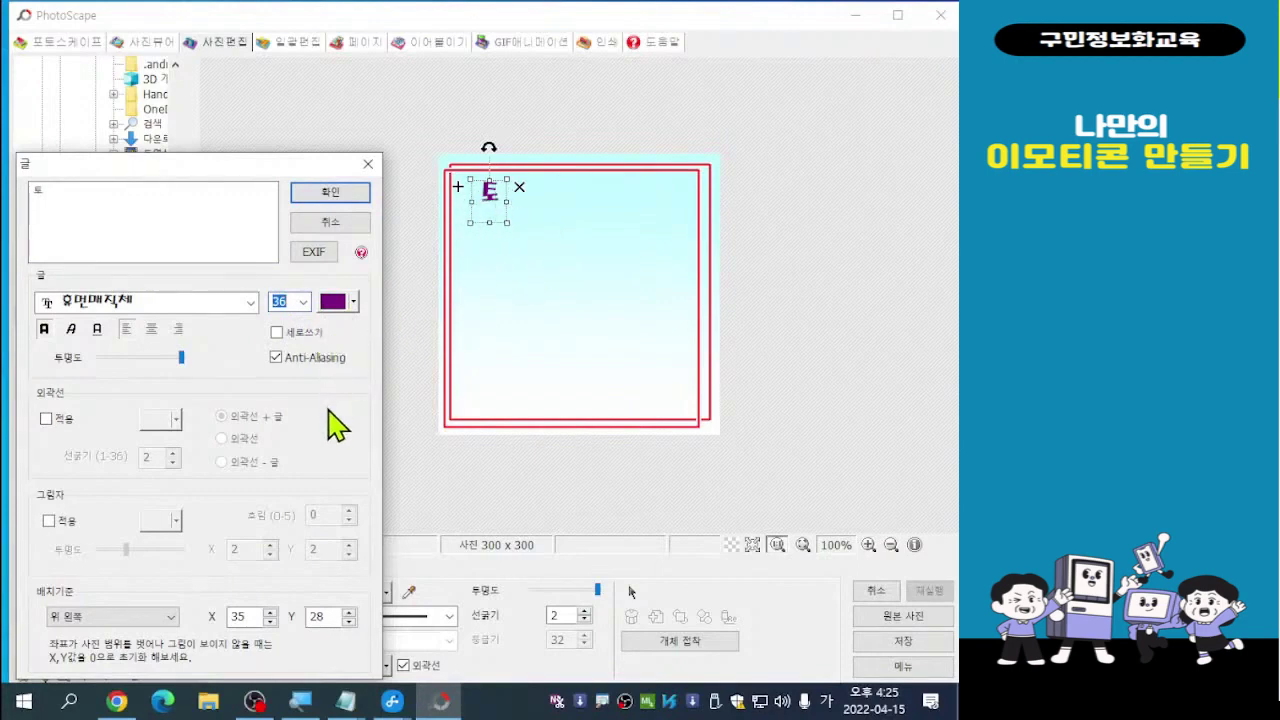
click(48, 521)
click(48, 521)
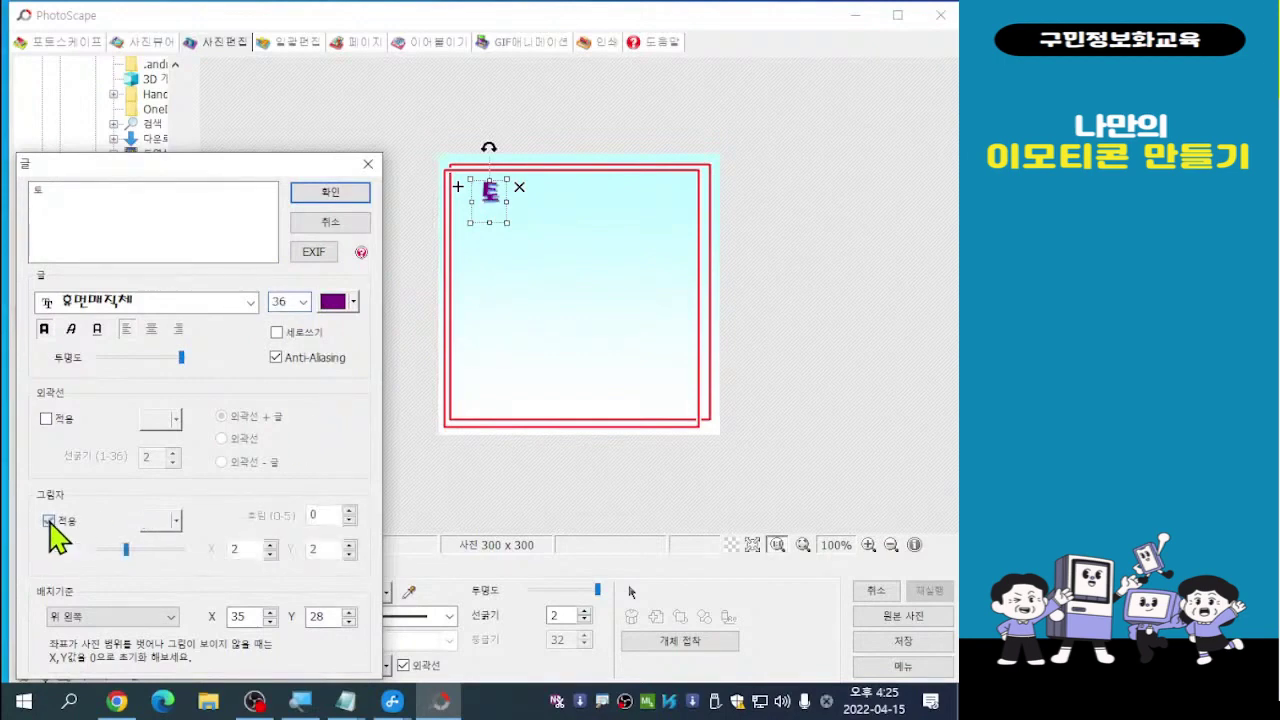
click(48, 521)
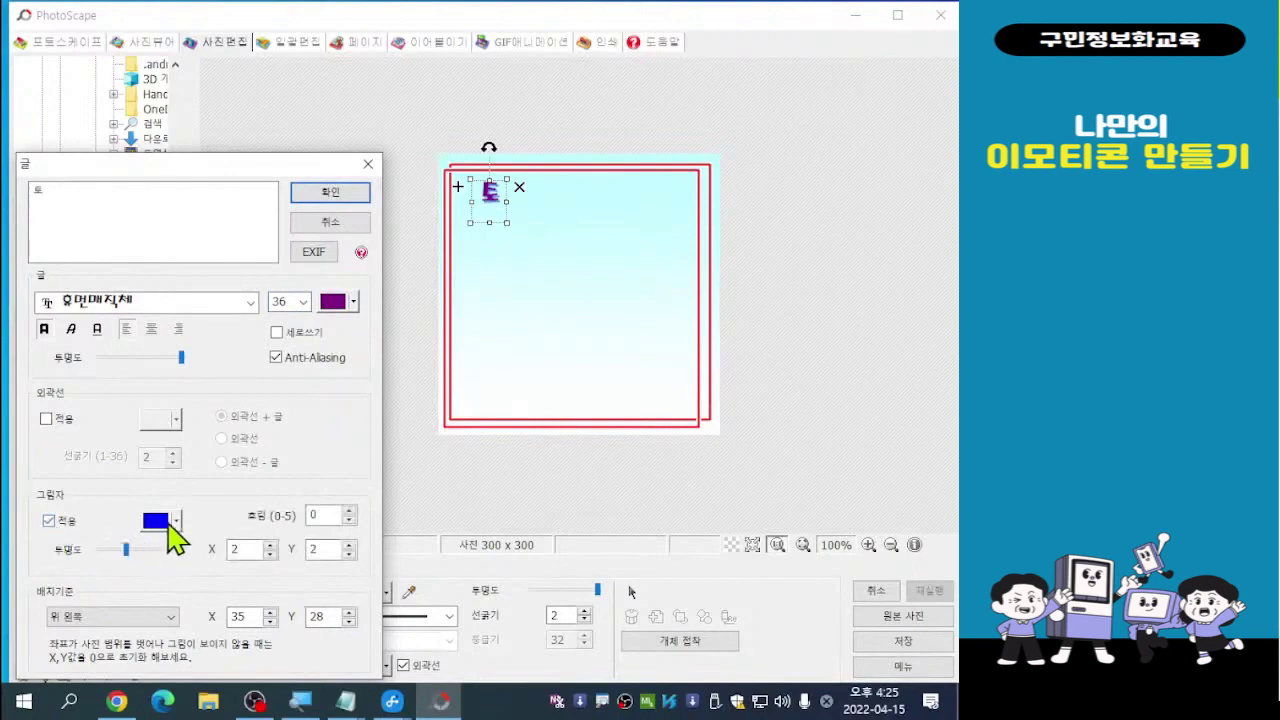
click(176, 521)
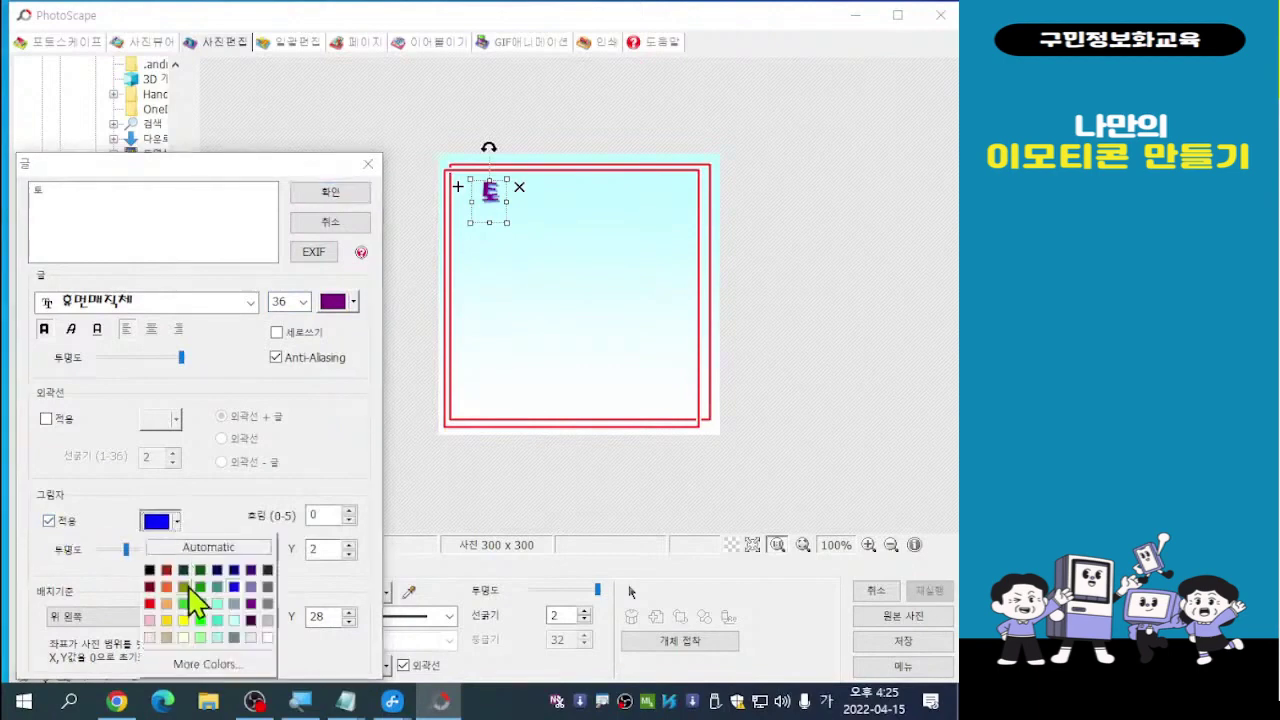
click(268, 620)
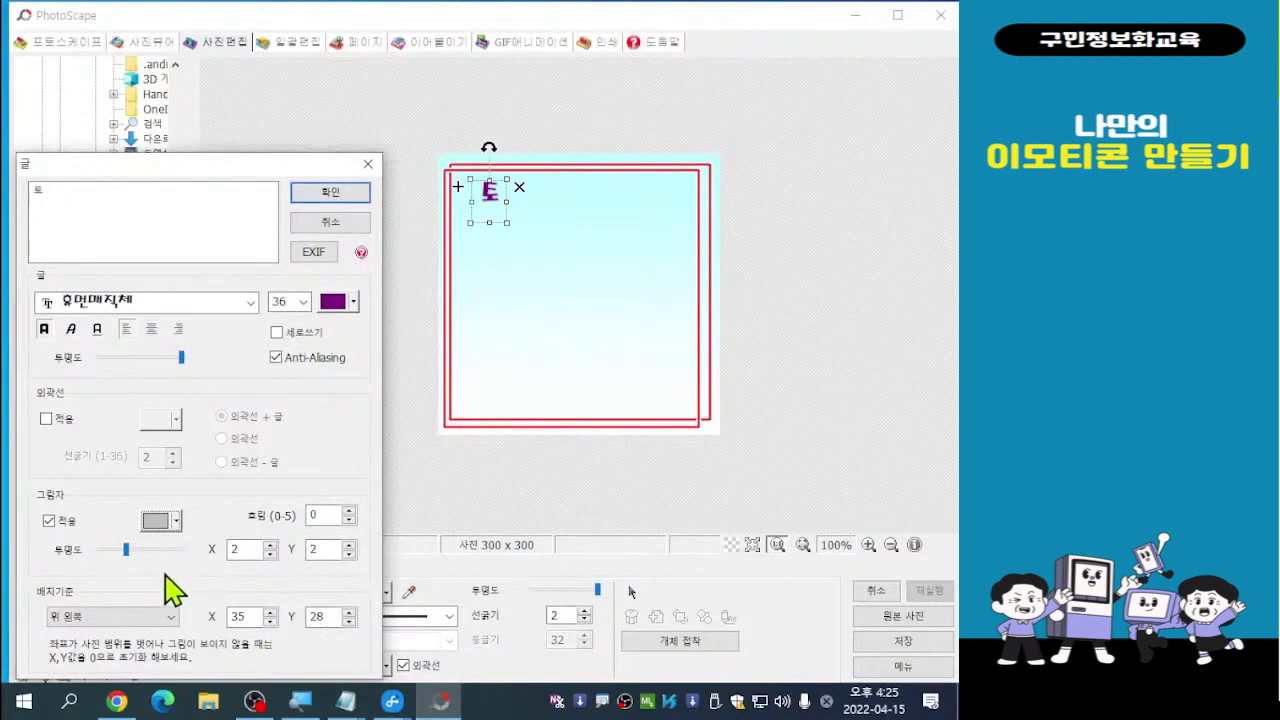
Remove the letter's outline, keep the light grey shadow, and confirm the text
click(46, 419)
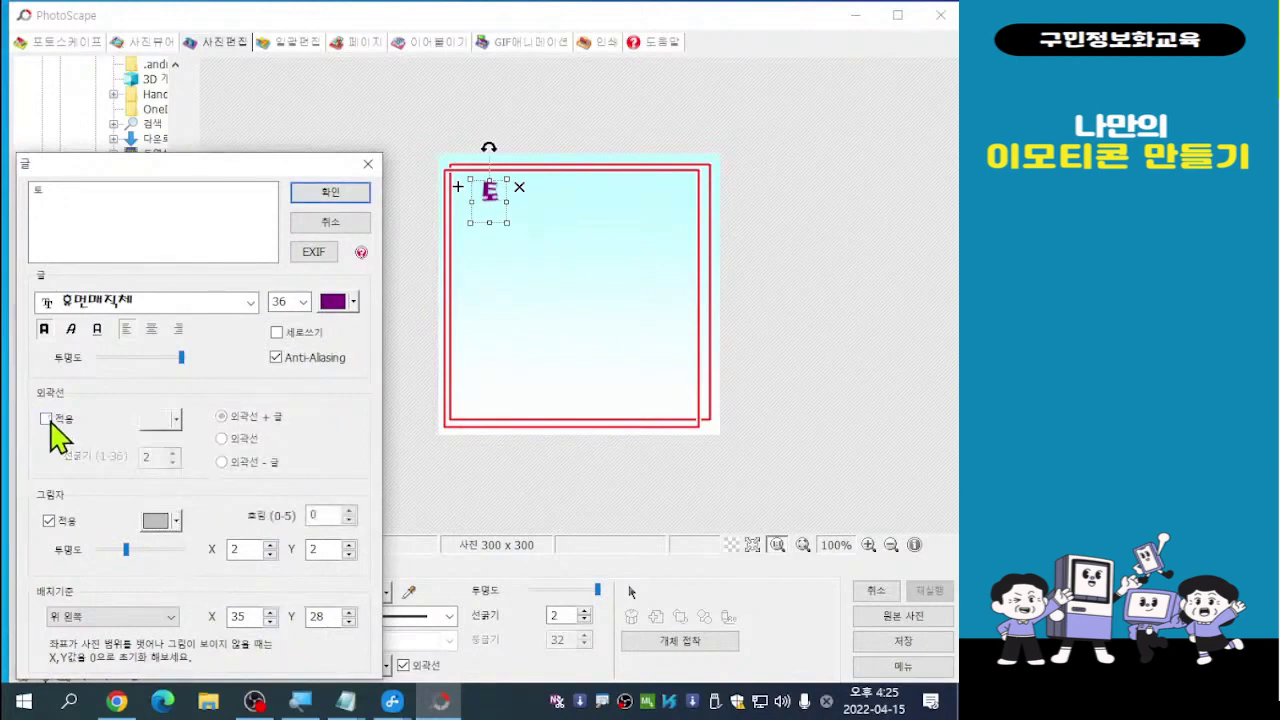
click(47, 521)
click(172, 521)
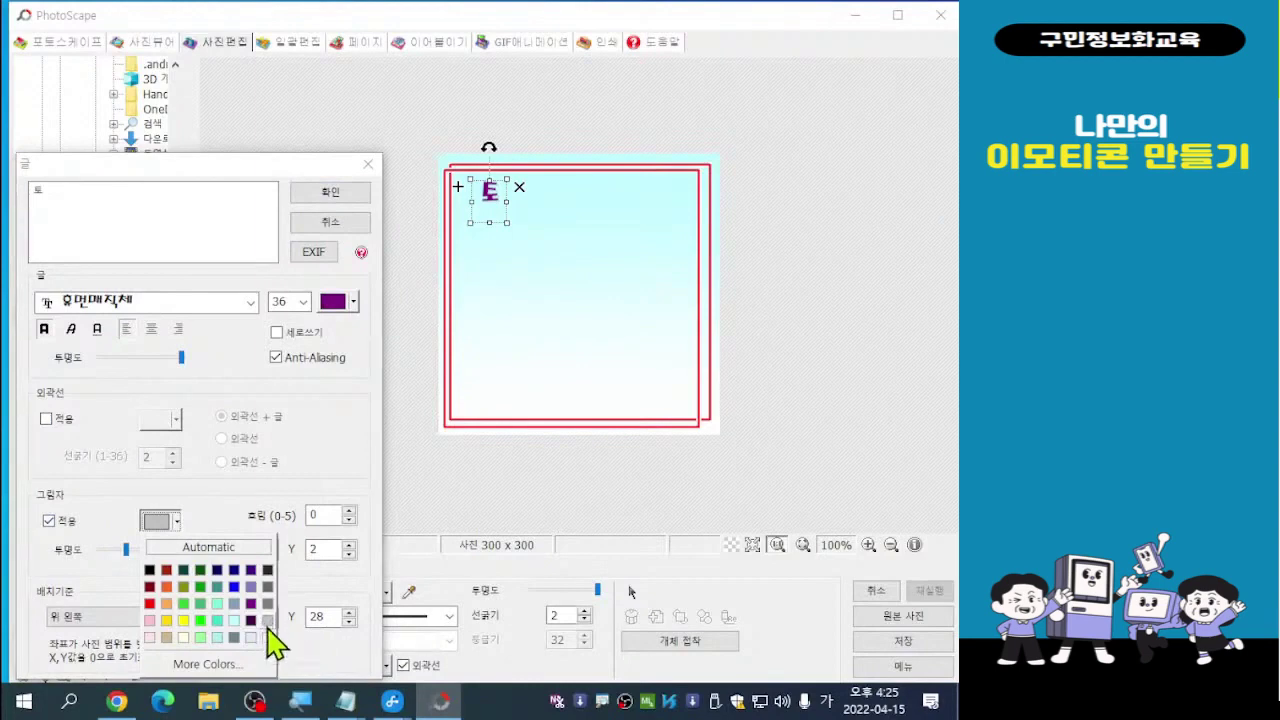
click(177, 521)
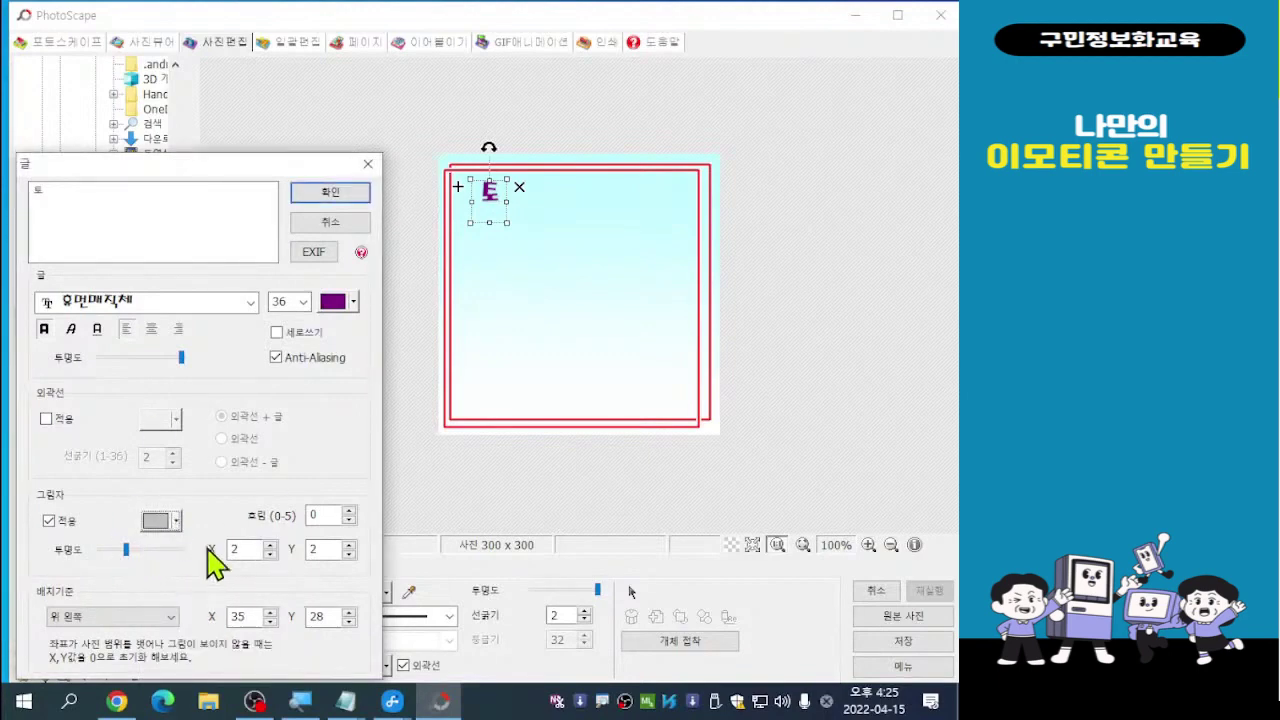
click(334, 193)
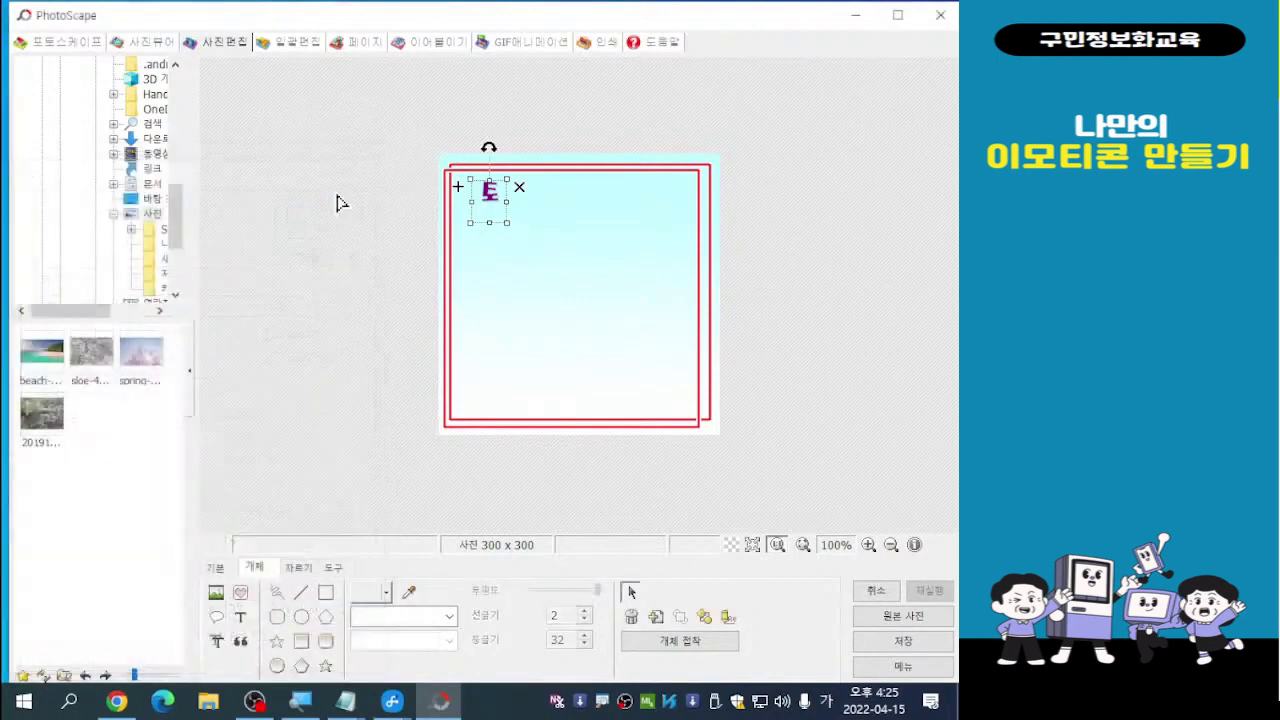
Move 토 down and enlarge it slightly with its corner handle
drag(489, 193, 485, 240)
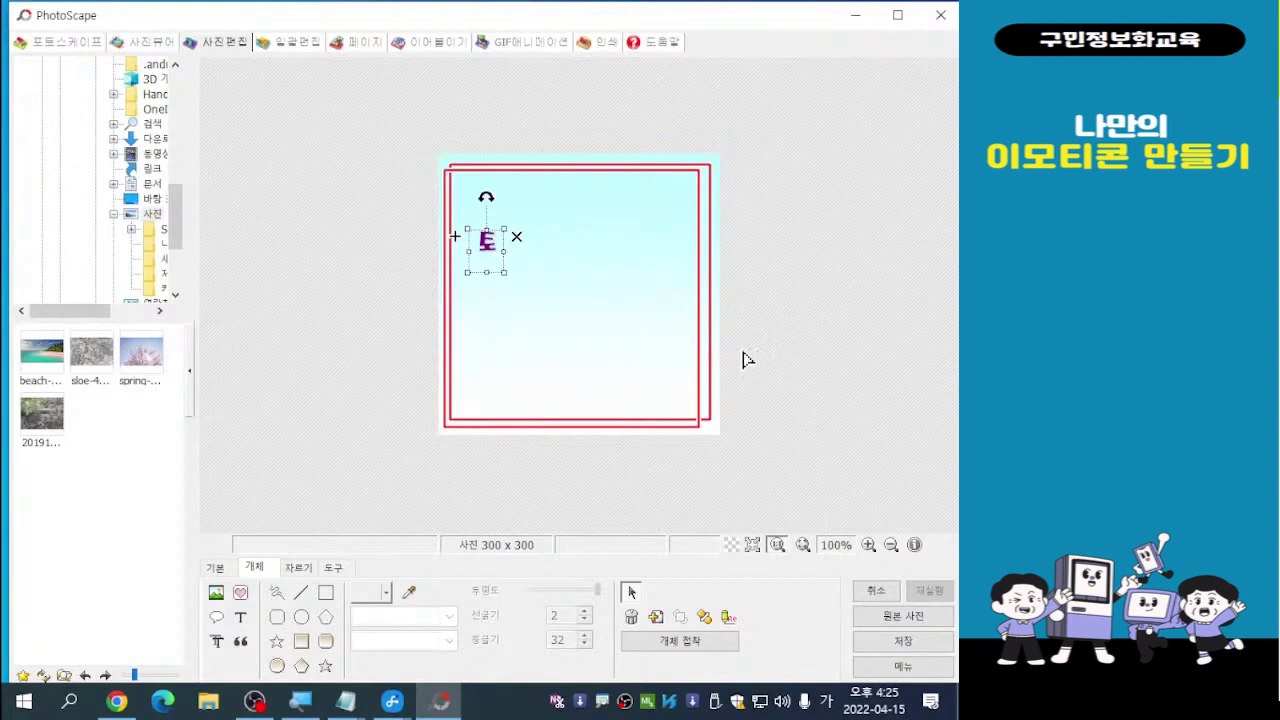
click(491, 255)
drag(506, 277, 519, 285)
mouse_move(486, 243)
mouse_down()
mouse_move(473, 229)
mouse_move(488, 234)
mouse_up()
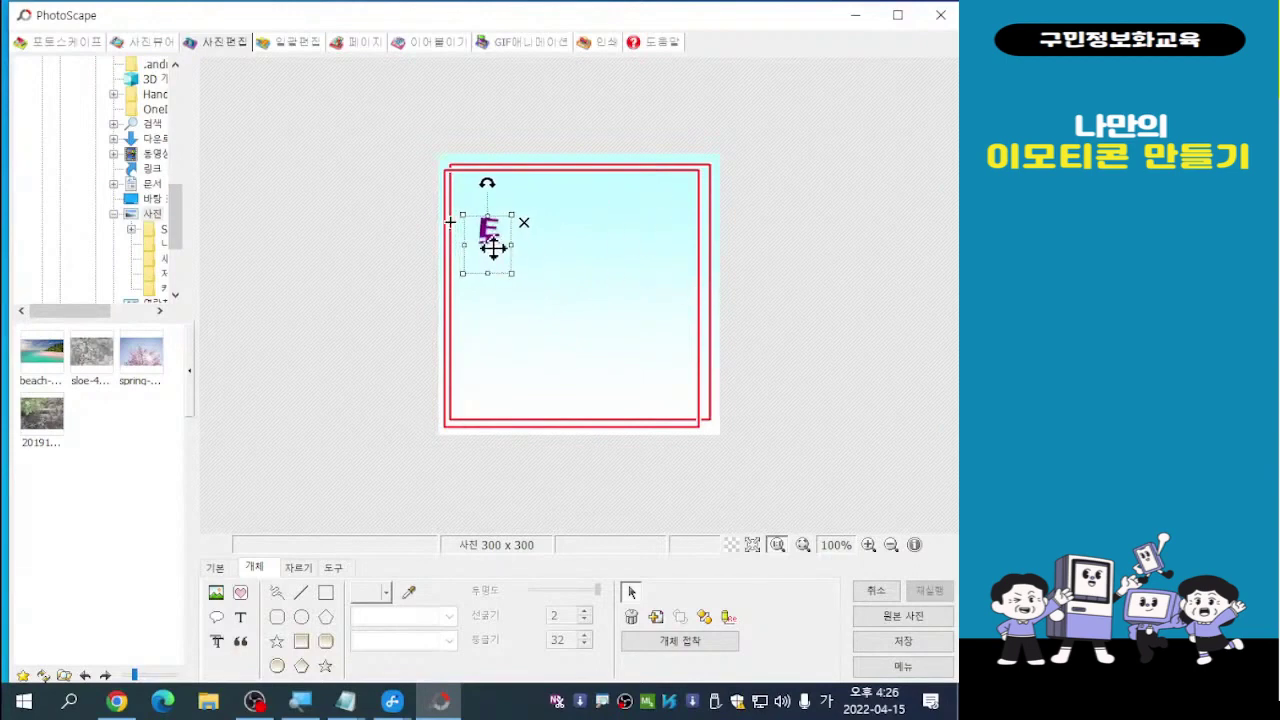
Open the red frame's properties twice and cancel without changes
double_click(491, 243)
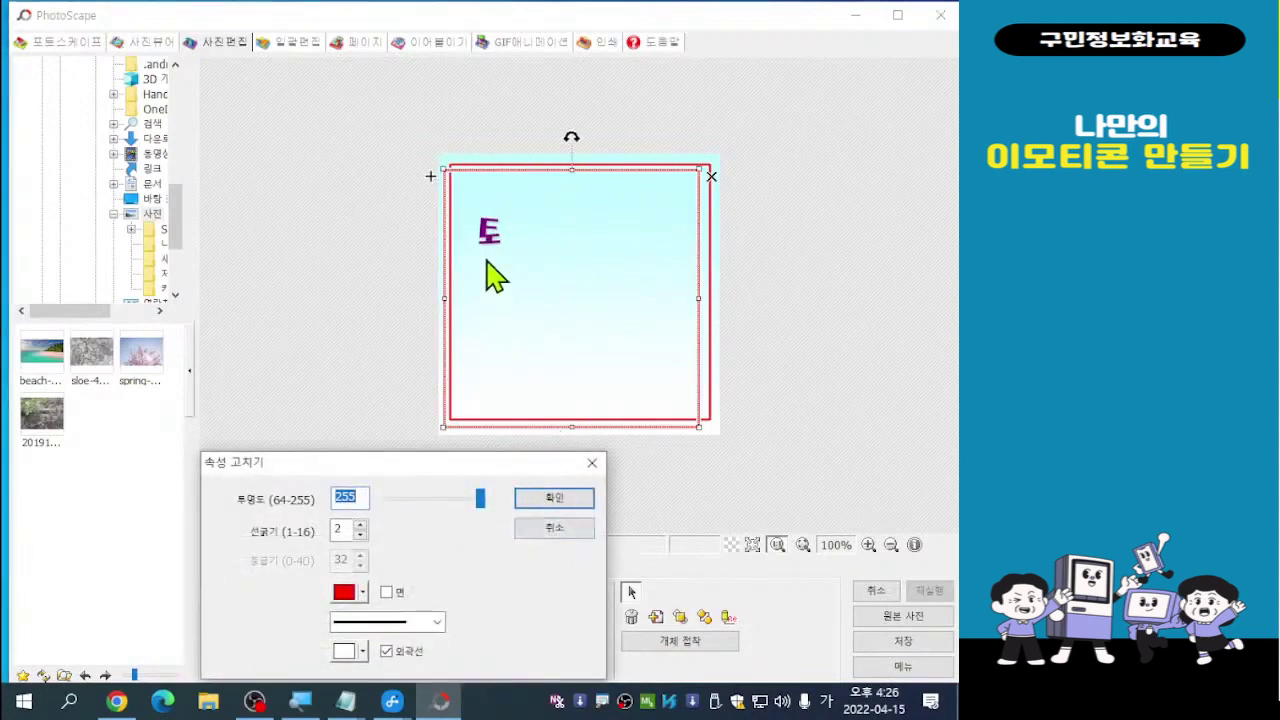
click(558, 532)
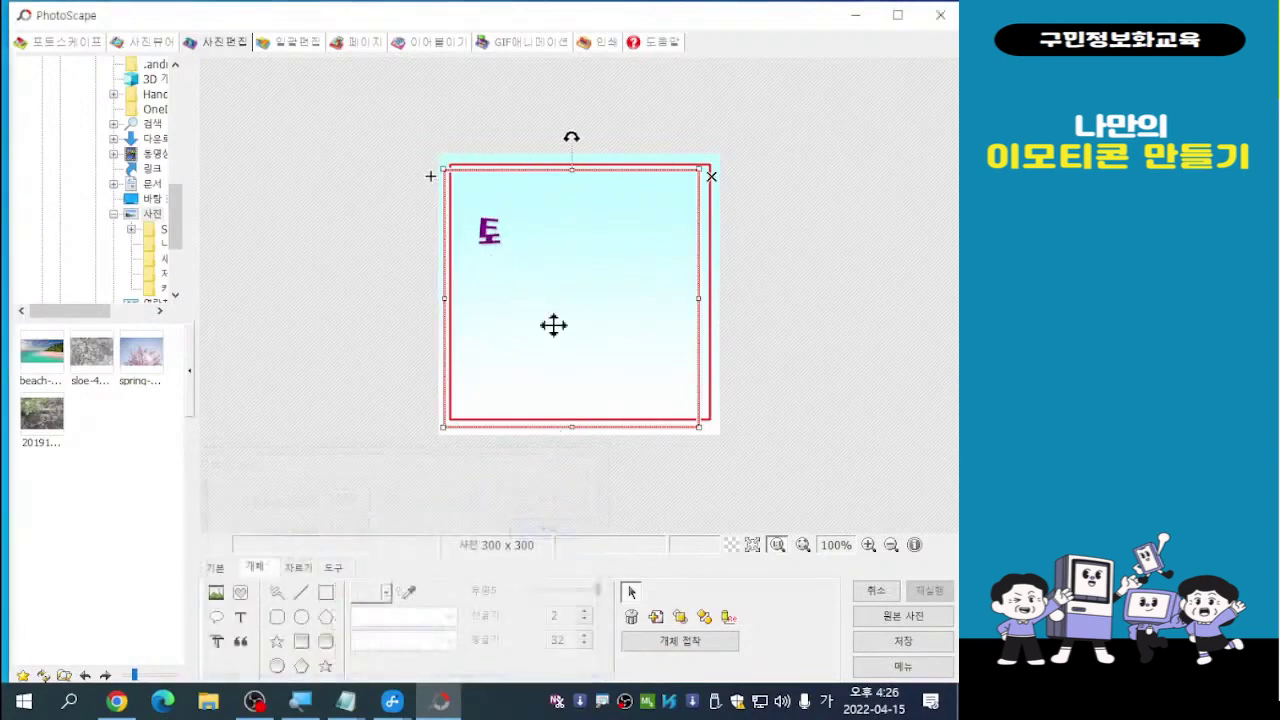
click(487, 235)
double_click(487, 235)
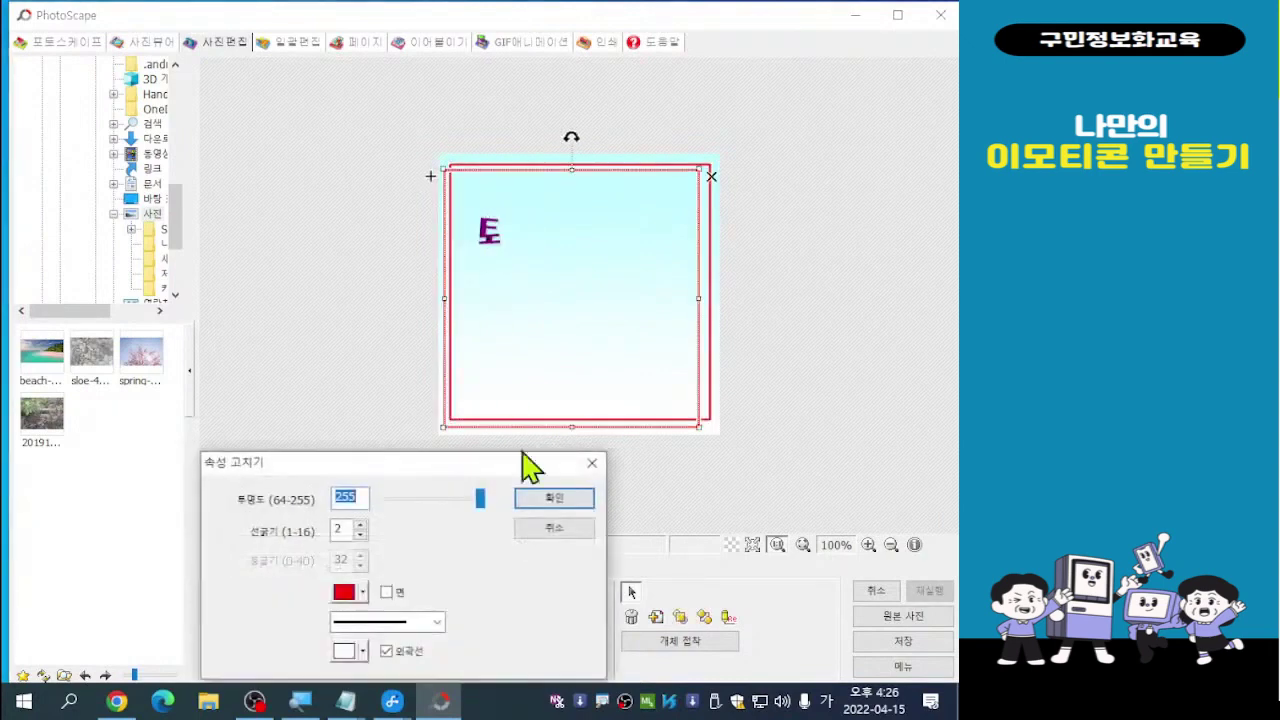
click(558, 532)
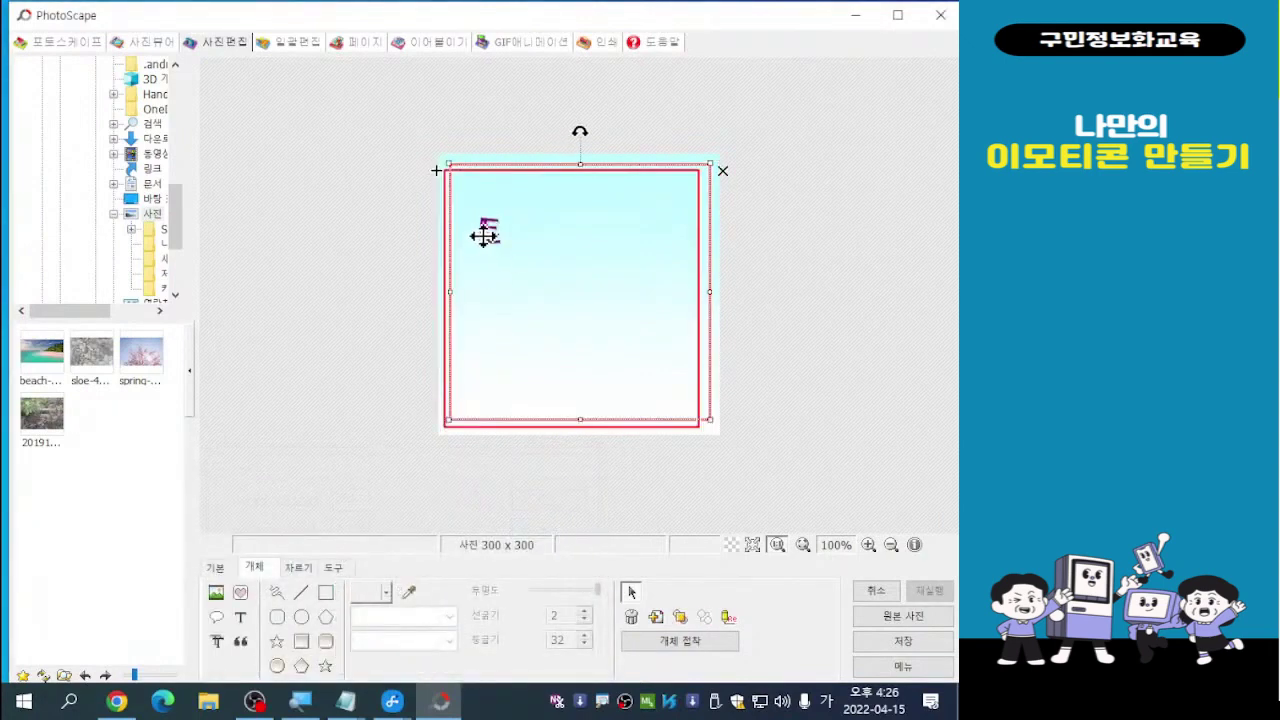
click(484, 228)
Reposition 토 just inside the double frame's top-left corner and deselect it
drag(484, 228, 400, 220)
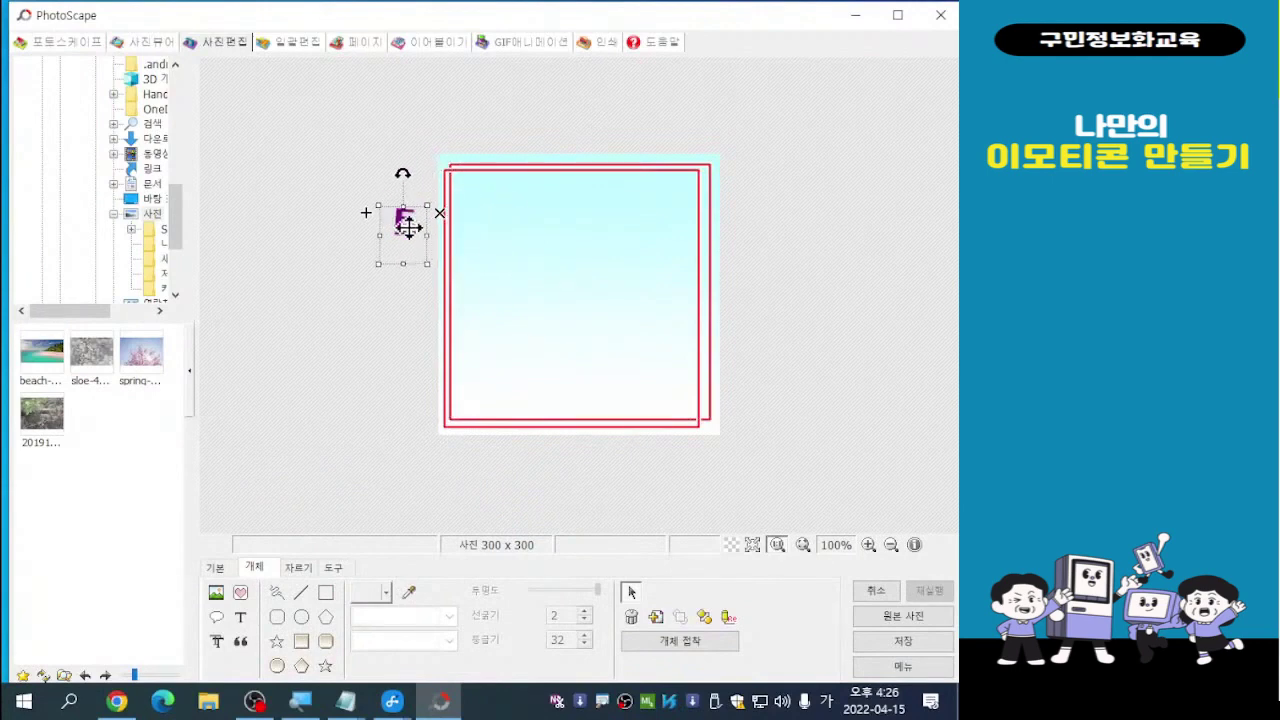
double_click(405, 225)
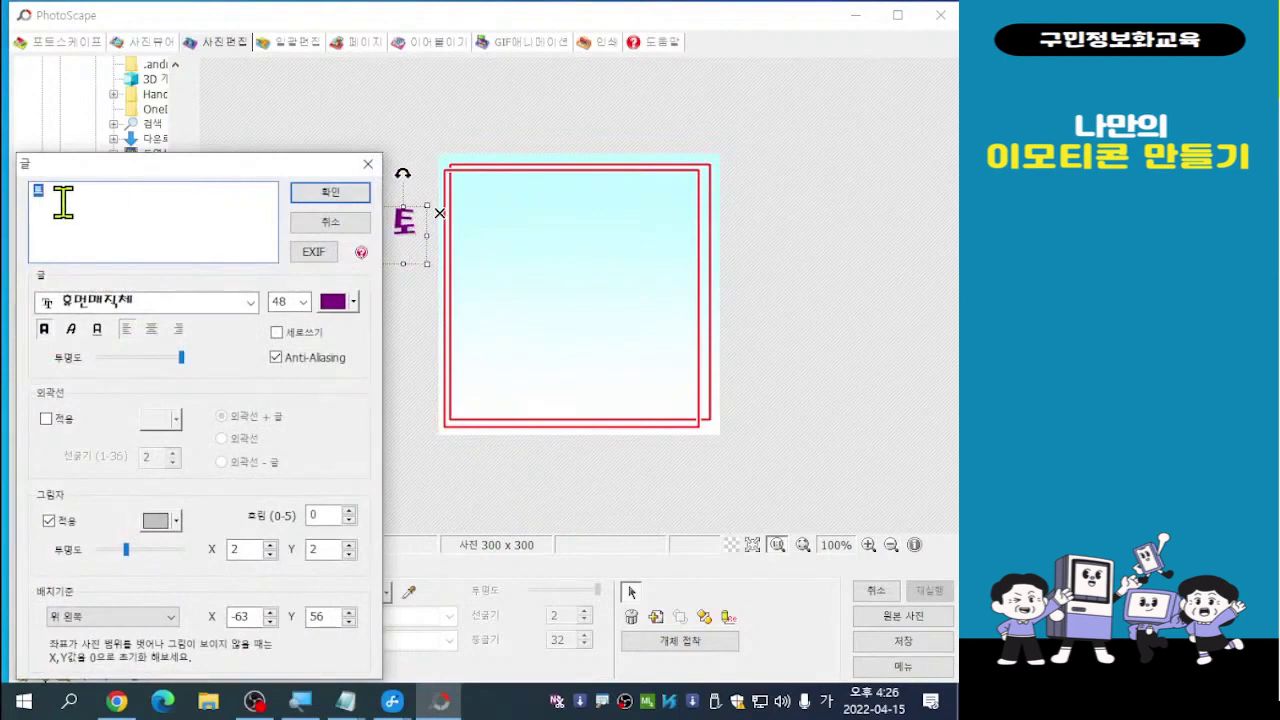
click(340, 222)
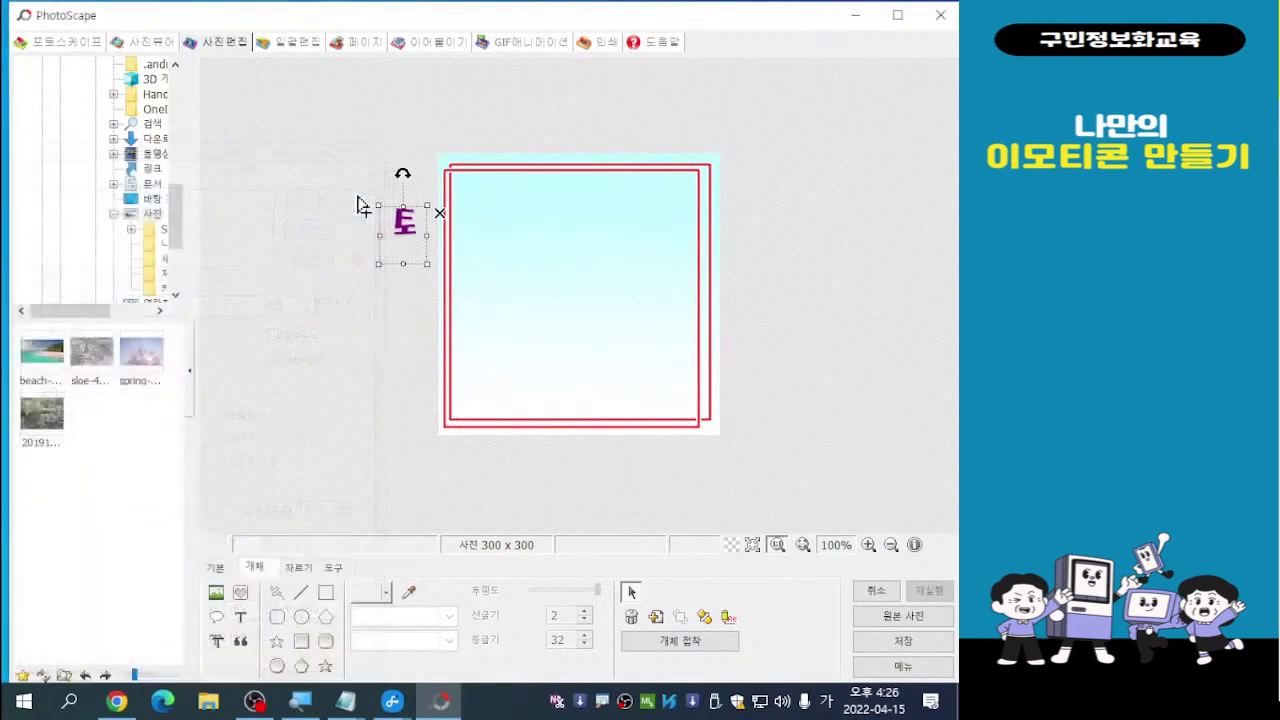
drag(397, 234, 482, 216)
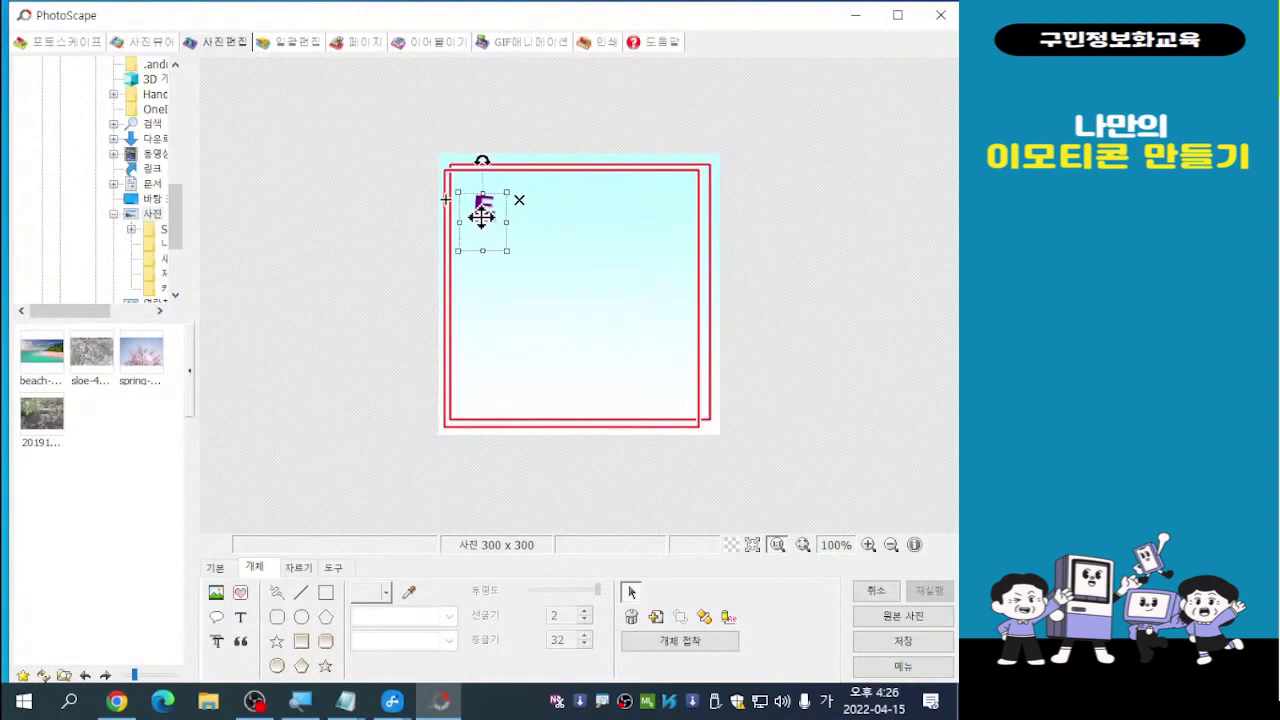
click(789, 254)
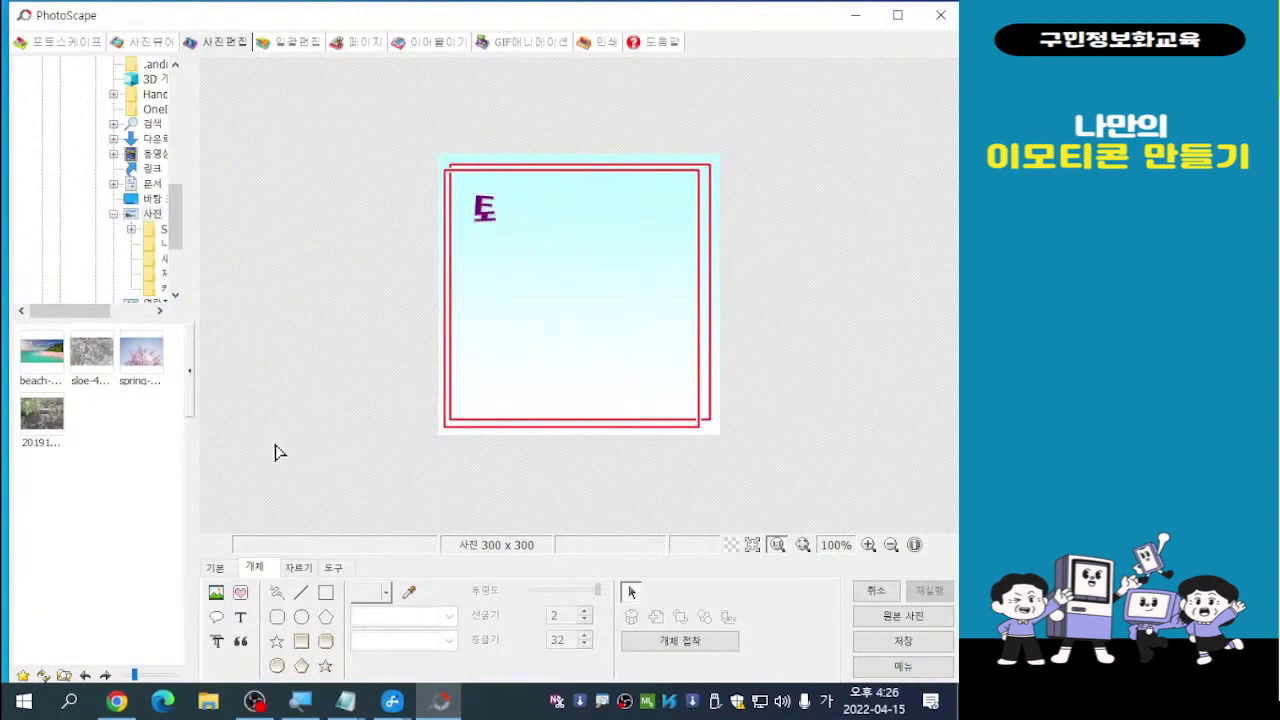
click(243, 622)
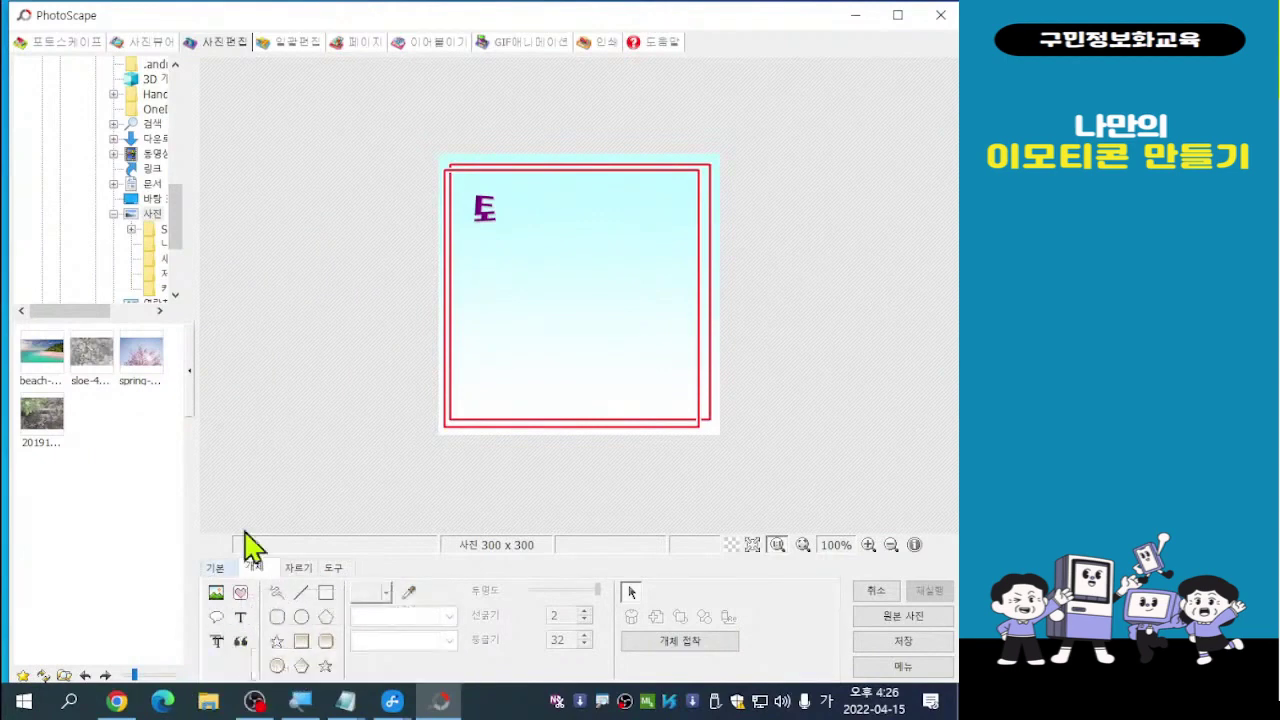
Add a purple 닥 text object and drag it up next to 토
click(242, 625)
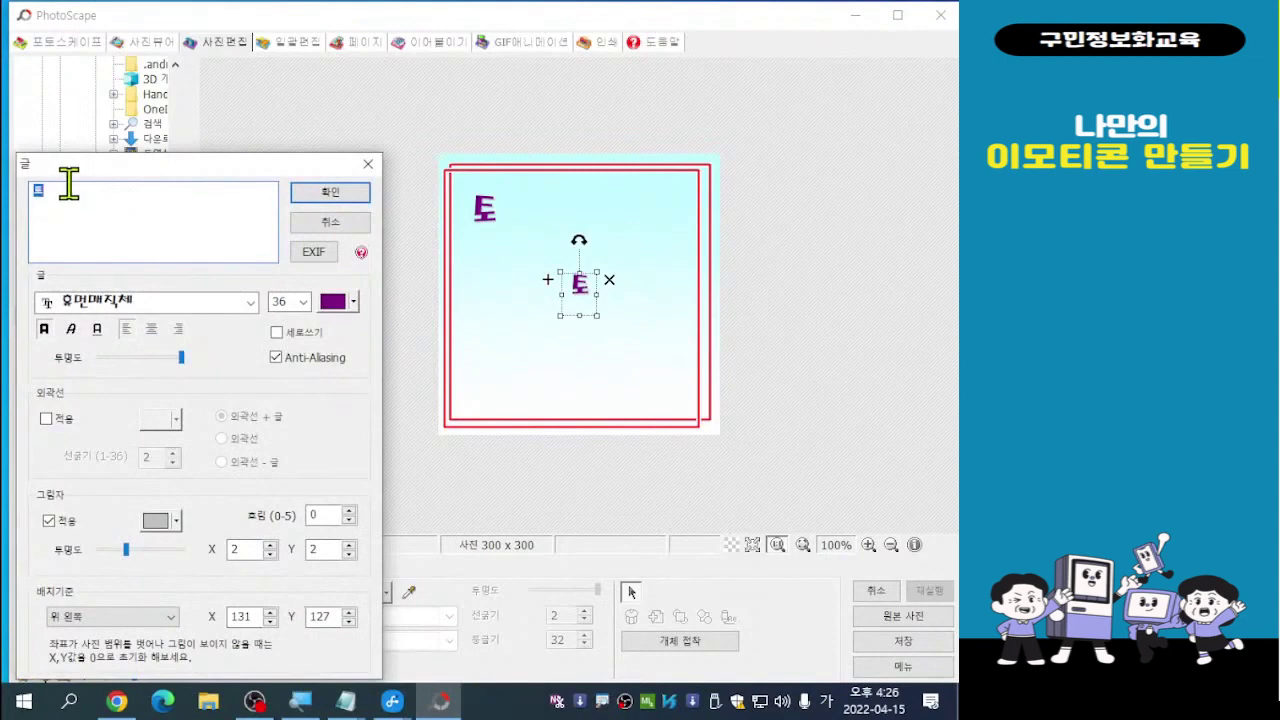
text(닥)
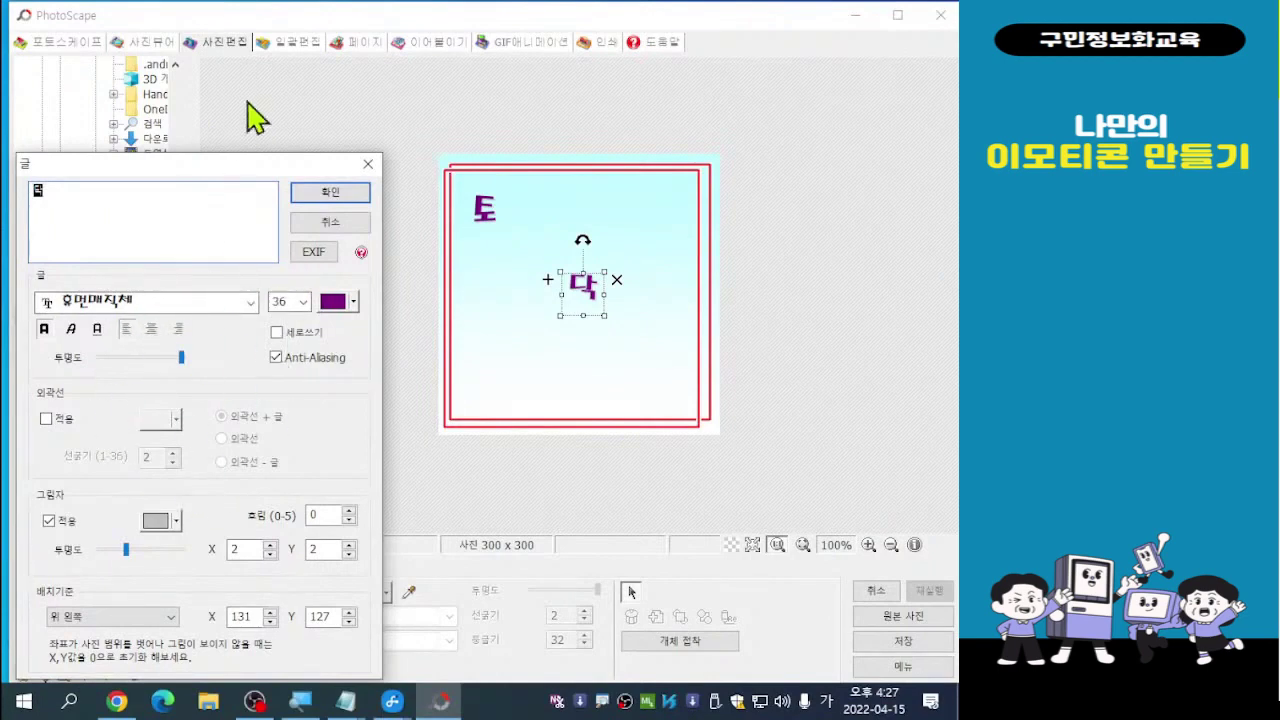
click(336, 196)
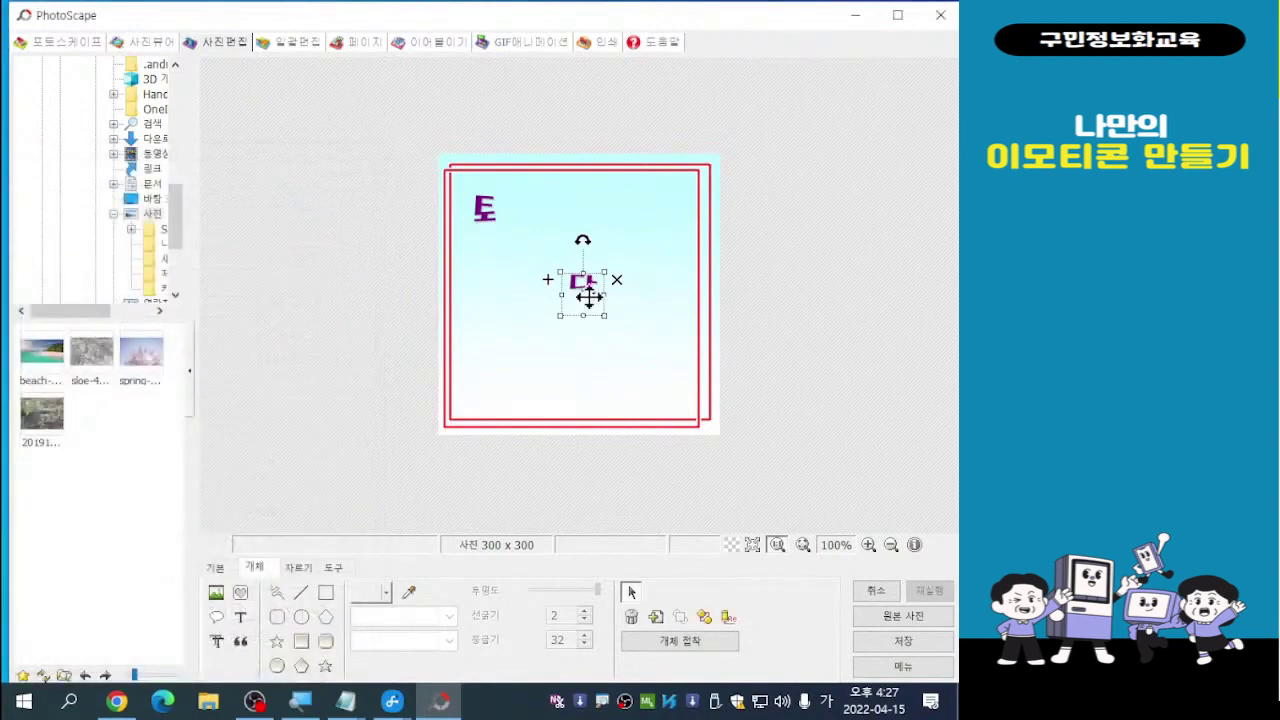
drag(582, 294, 548, 218)
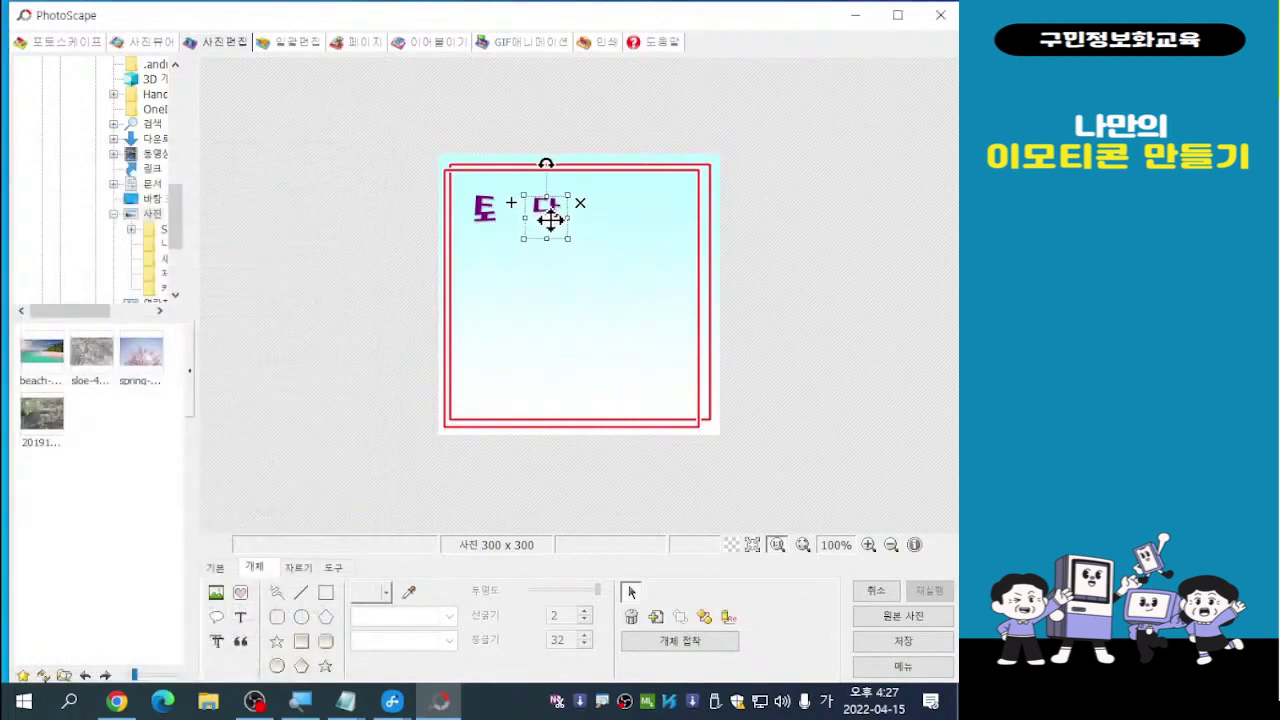
Enlarge 토 slightly and shift it a little down and left
click(485, 220)
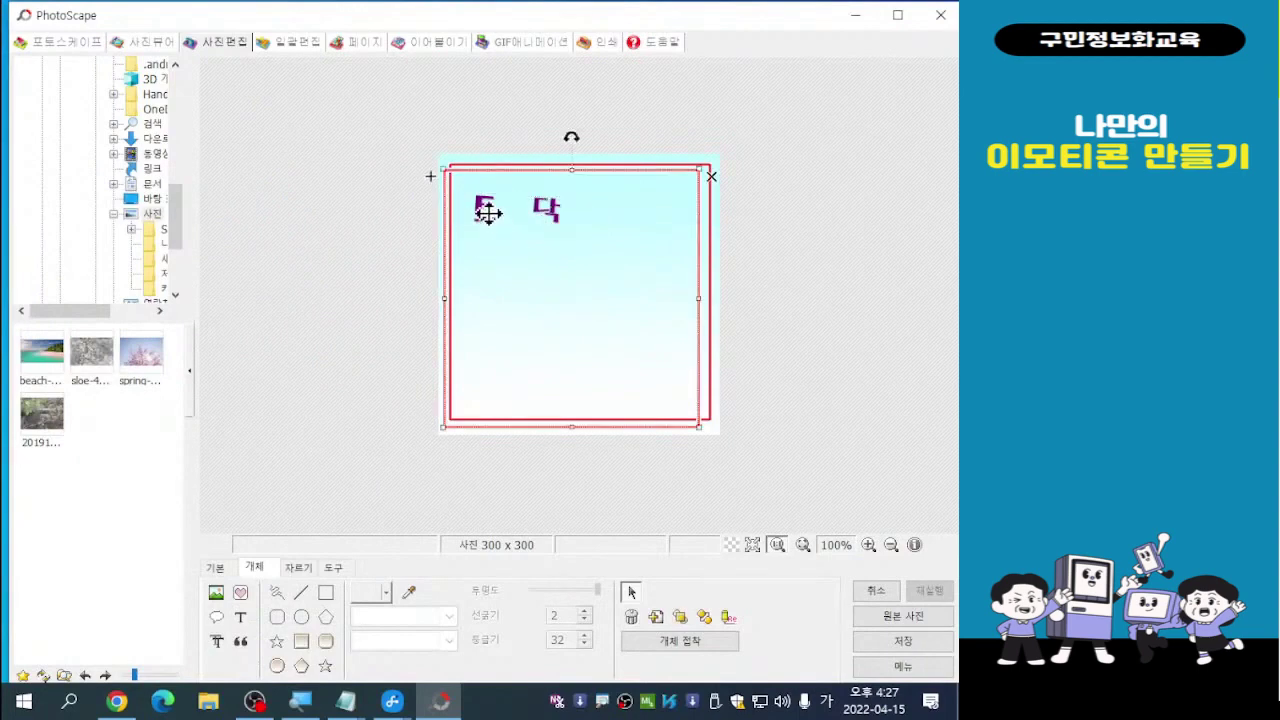
click(487, 210)
drag(487, 210, 487, 224)
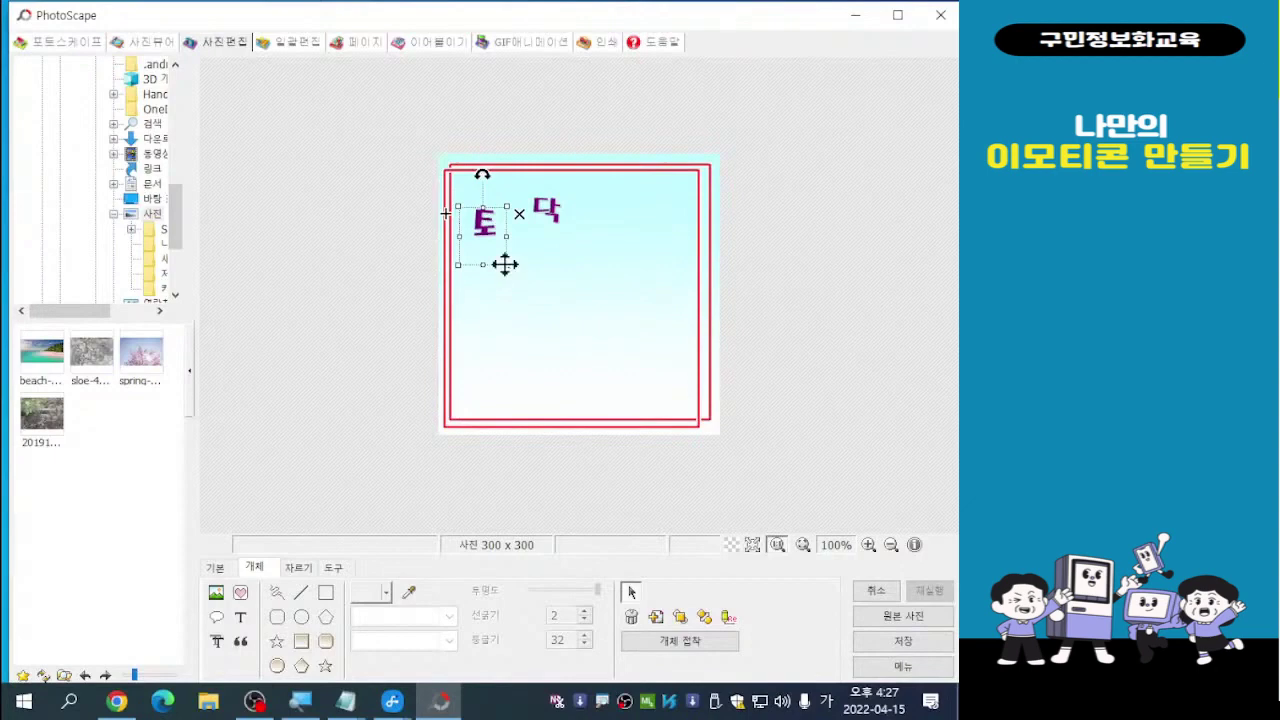
click(485, 225)
click(485, 225)
drag(506, 266, 518, 278)
drag(497, 223, 492, 235)
Move 닥 down beside 토 and deselect it
click(557, 210)
click(550, 208)
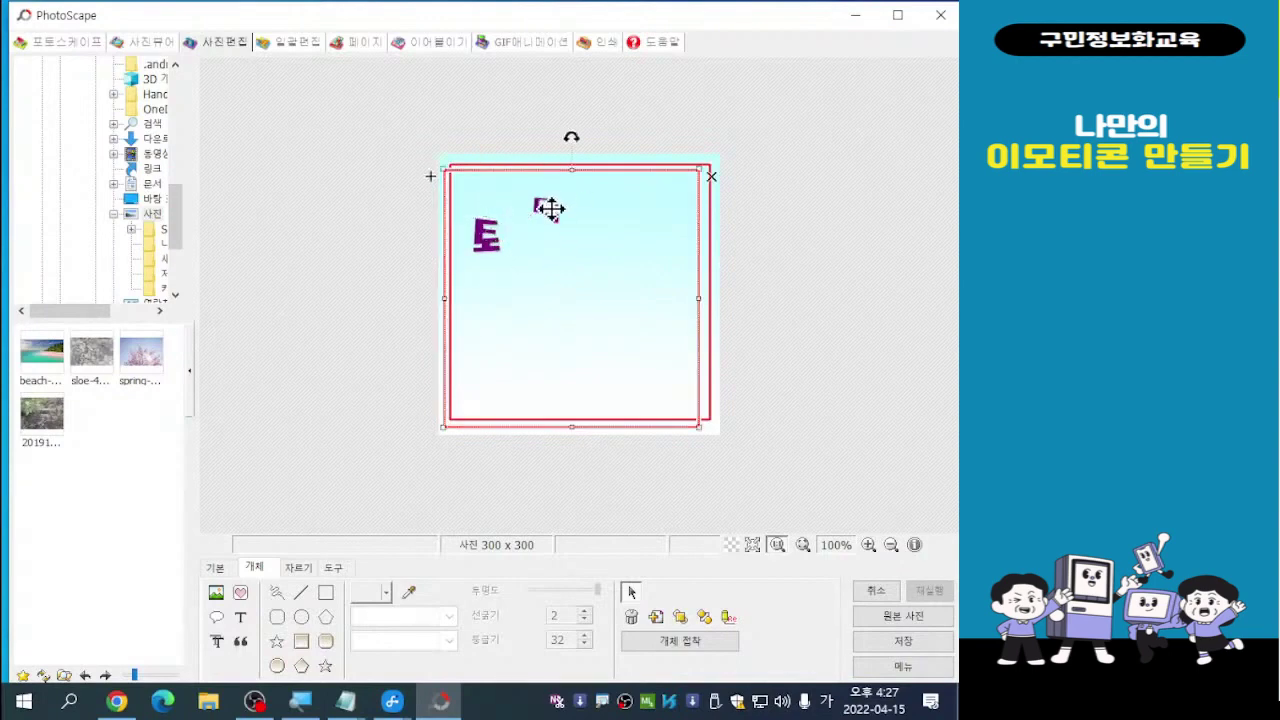
drag(549, 208, 544, 245)
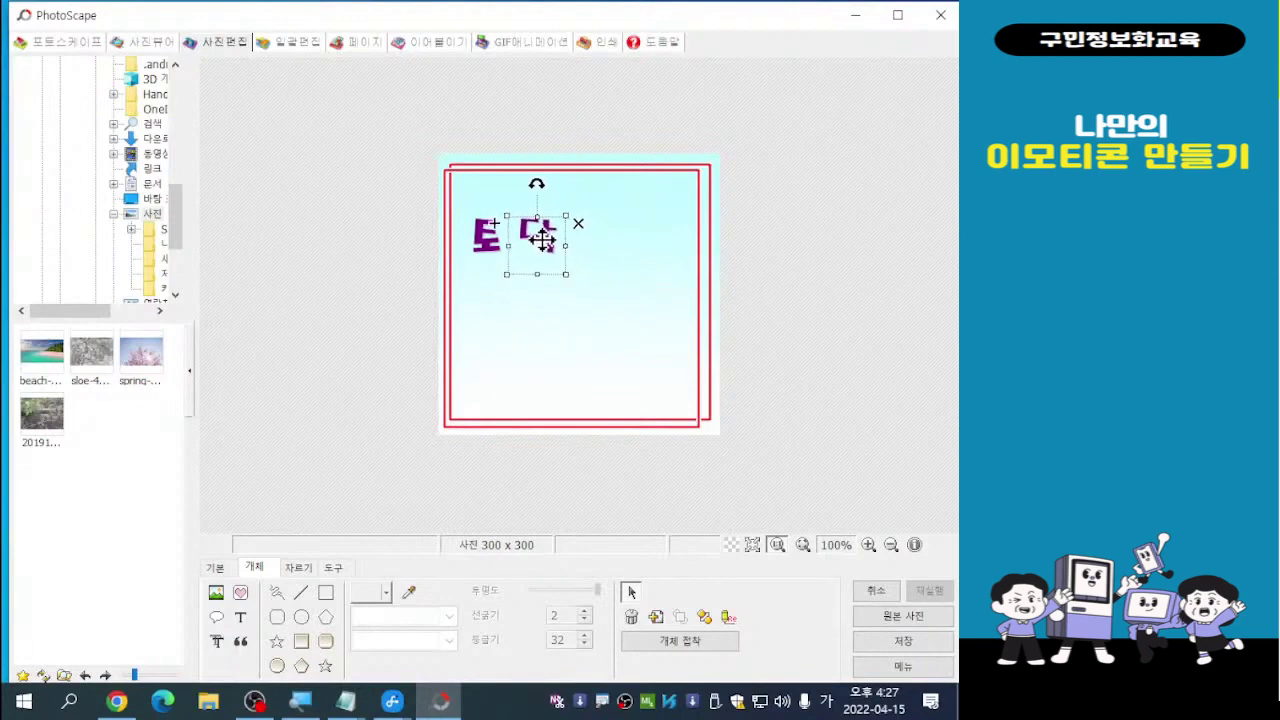
click(766, 229)
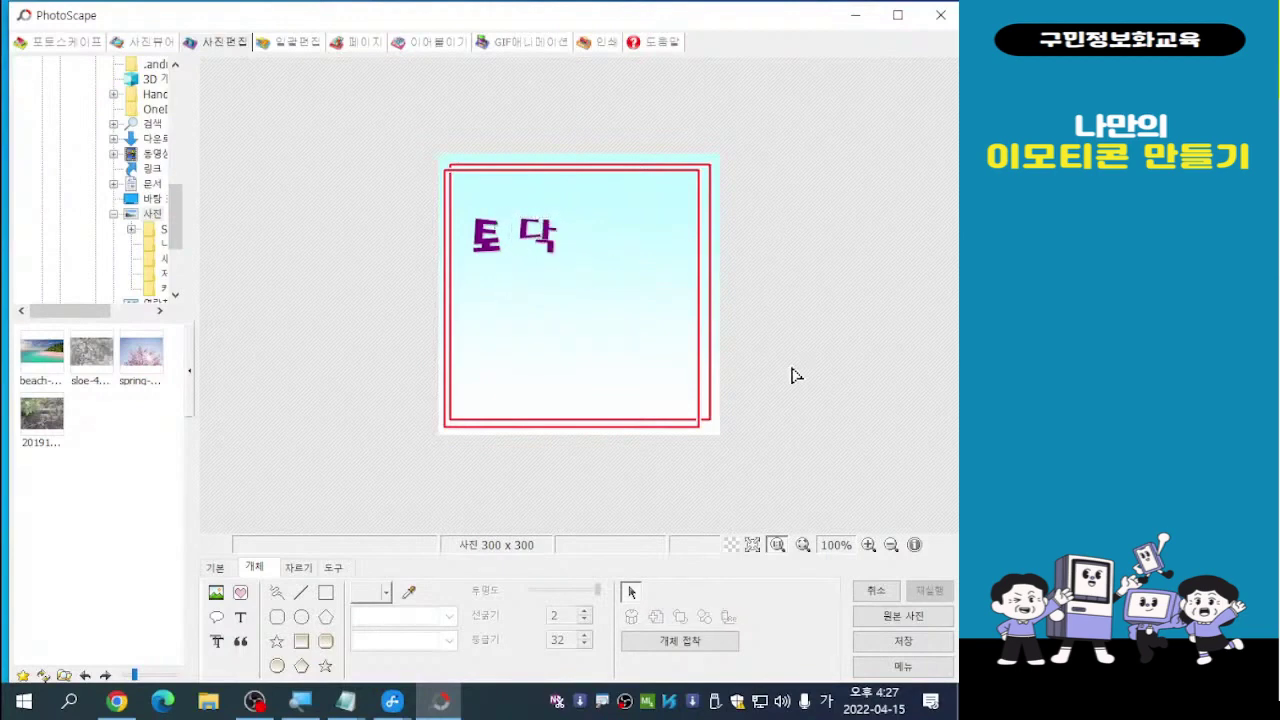
Add another 토 and place it right of 닥, slightly lower
click(242, 620)
click(243, 622)
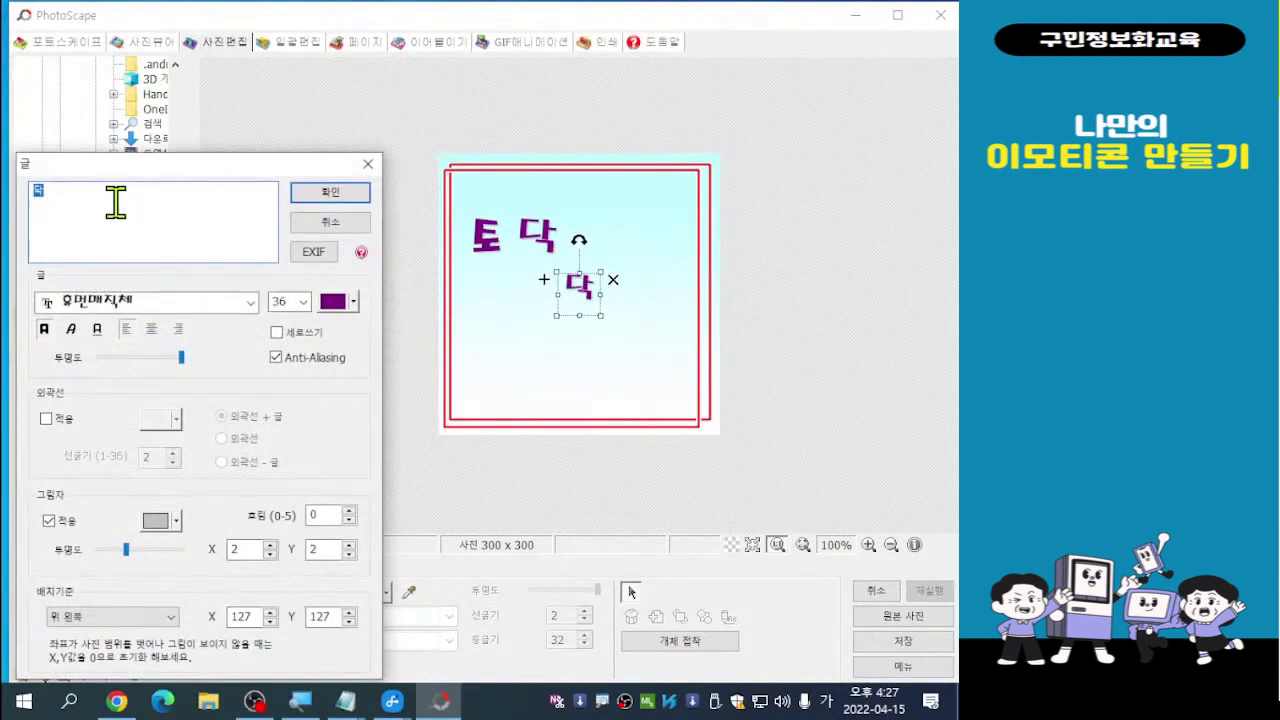
text(토)
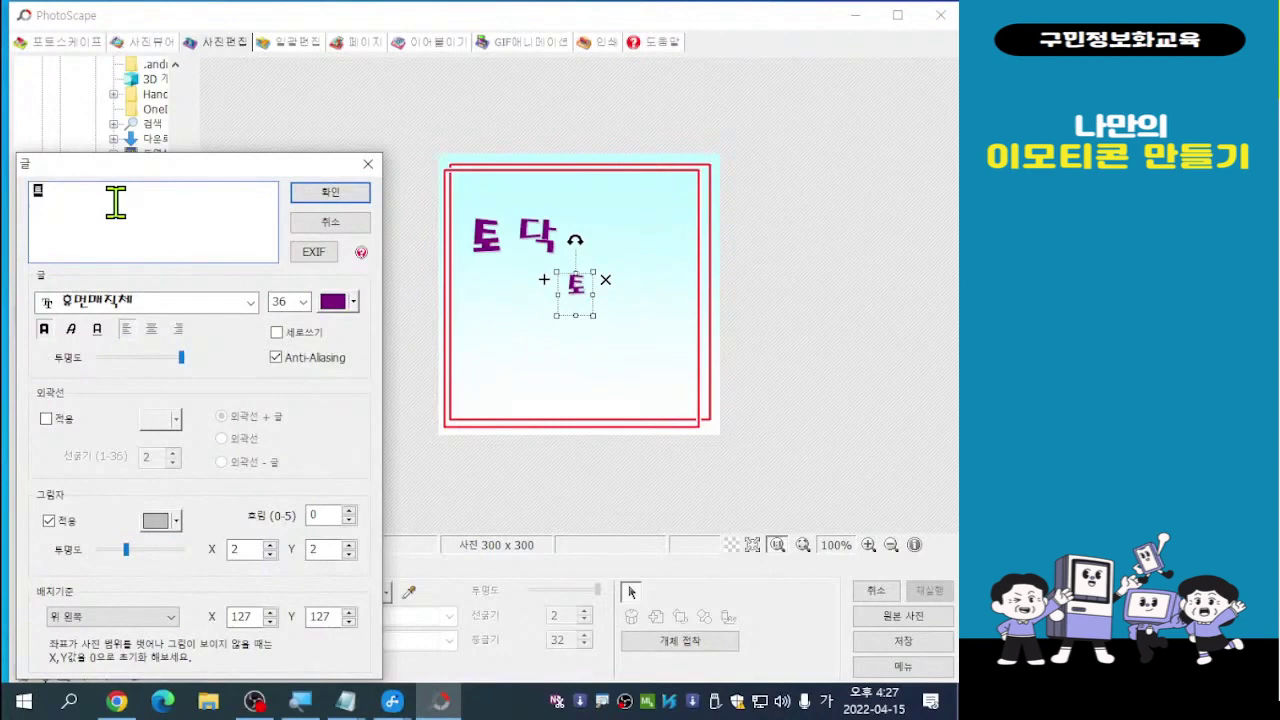
double_click(63, 194)
click(328, 205)
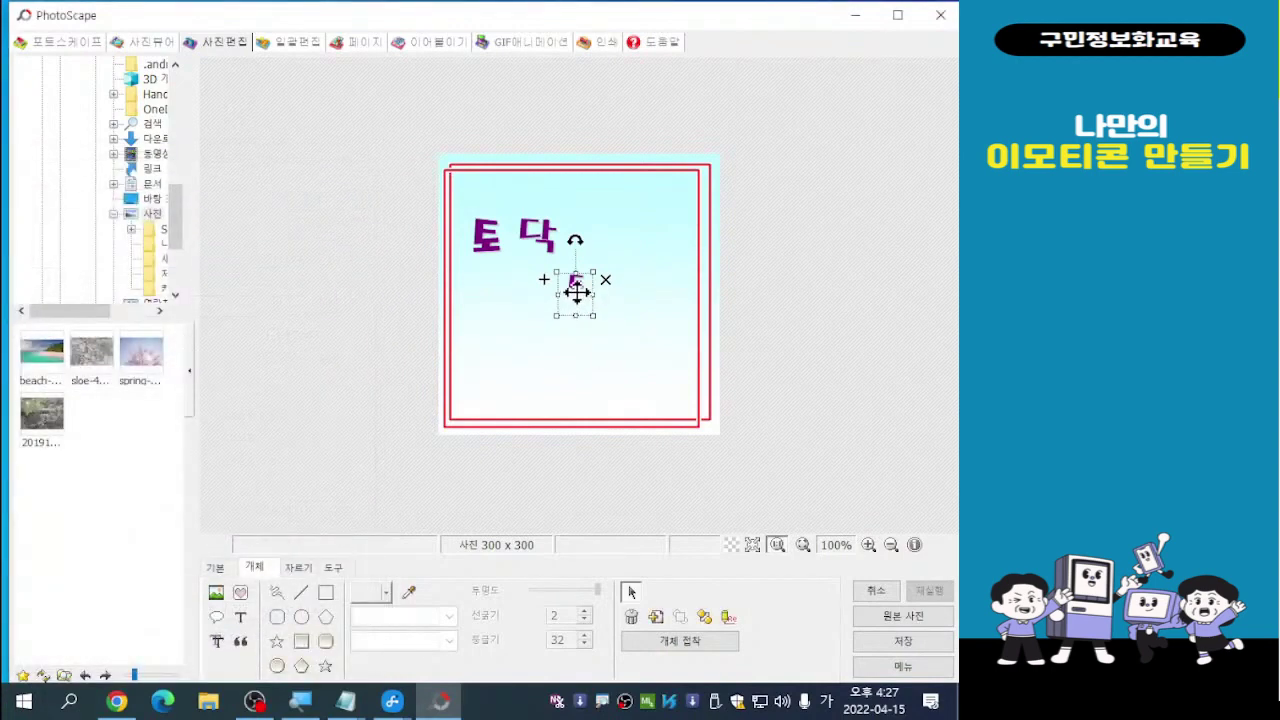
drag(576, 291, 627, 292)
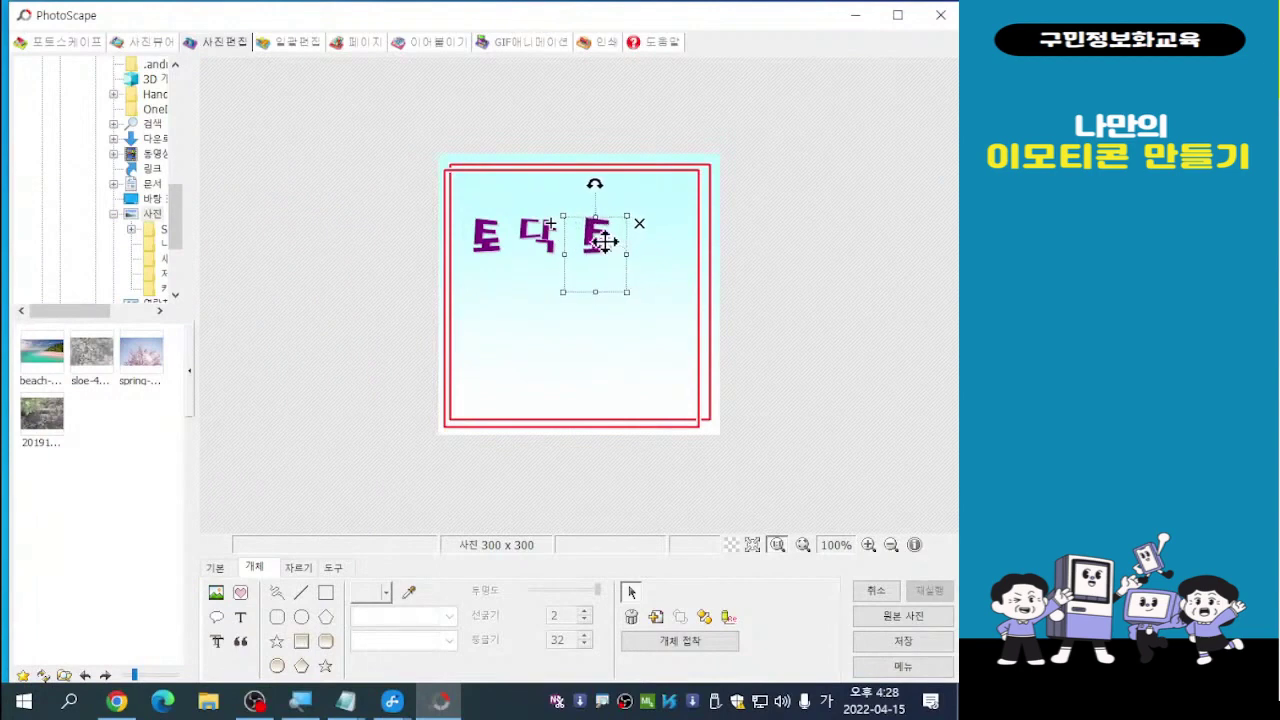
drag(610, 240, 600, 250)
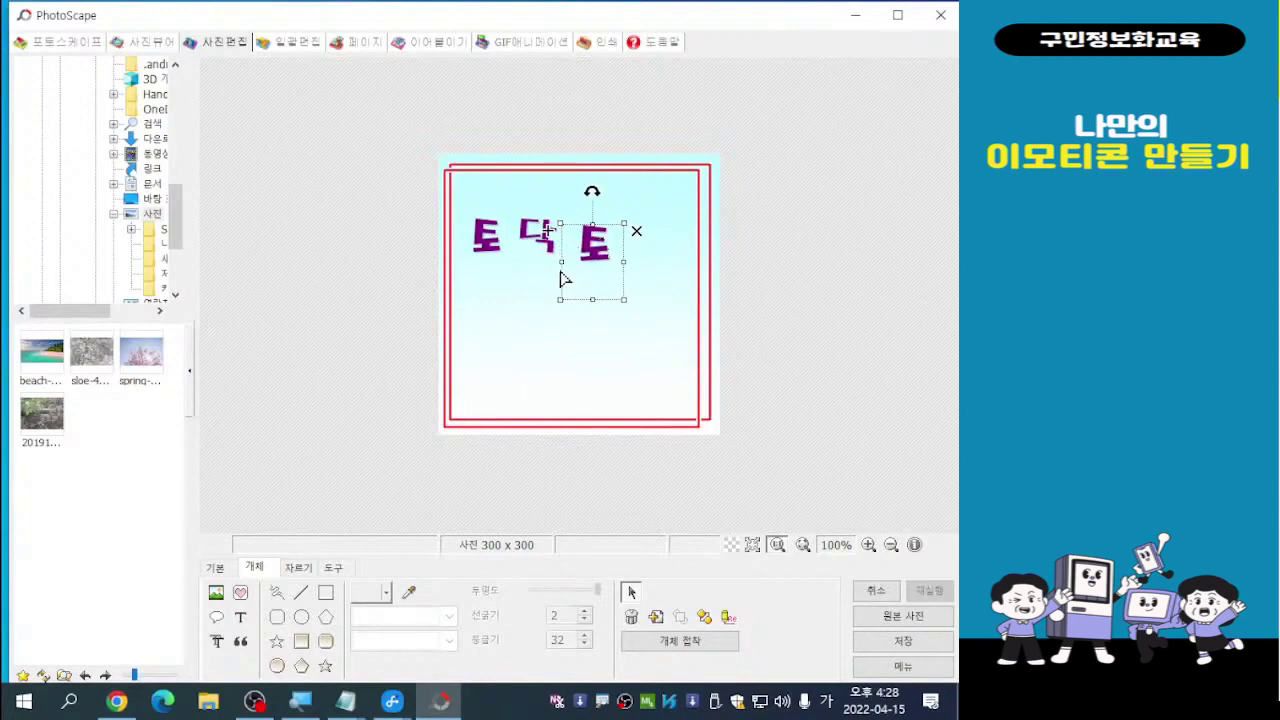
click(787, 235)
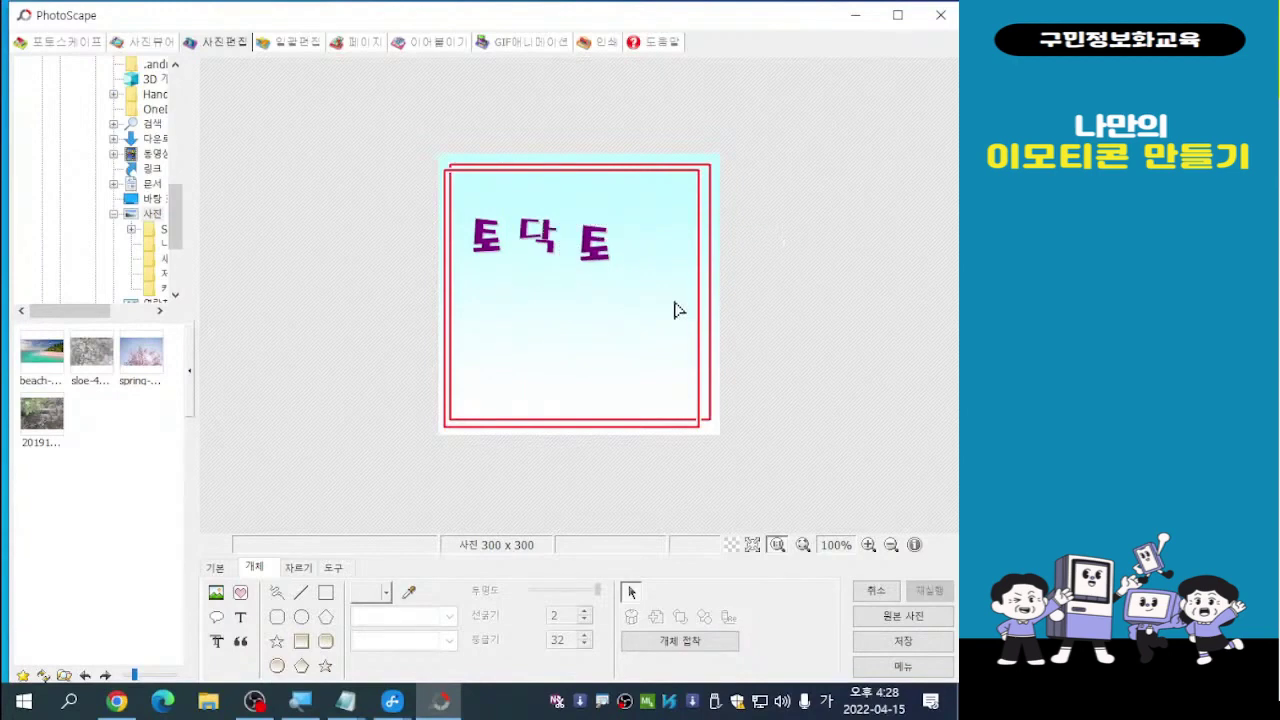
Duplicate 닥 and place the copy after the second 토
click(540, 250)
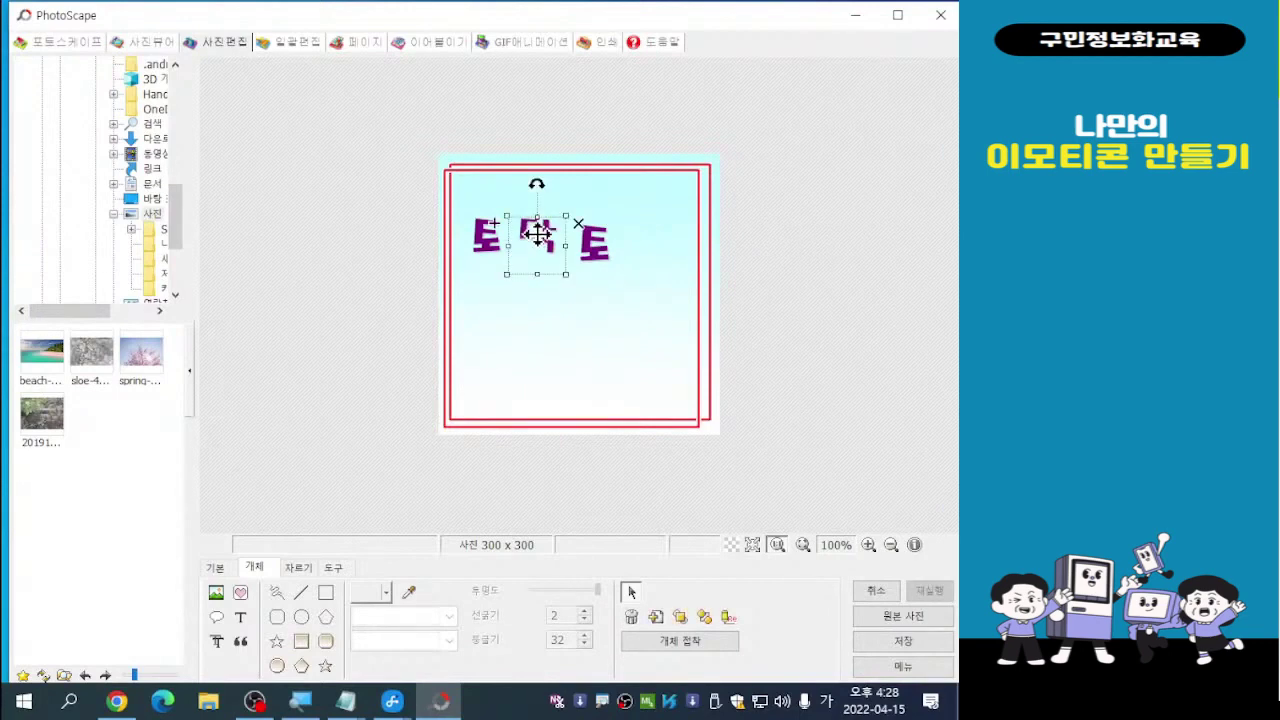
click(537, 233)
click(494, 222)
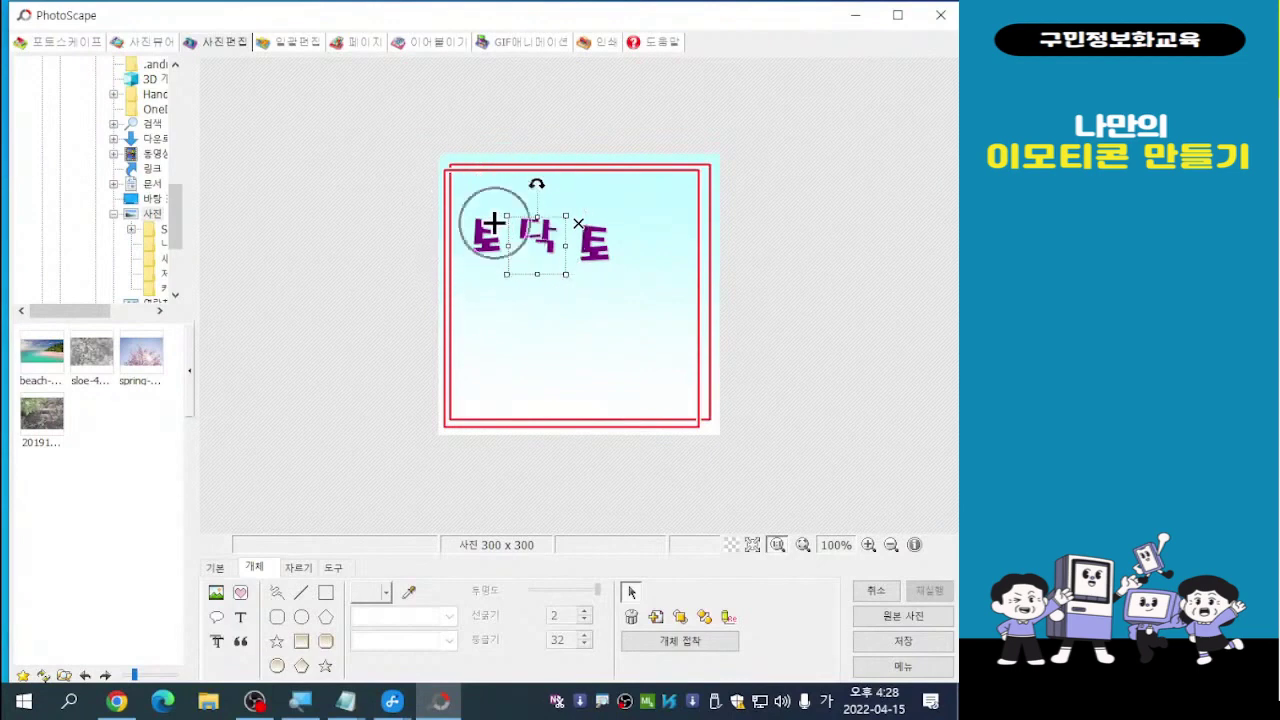
key(ctrl+v)
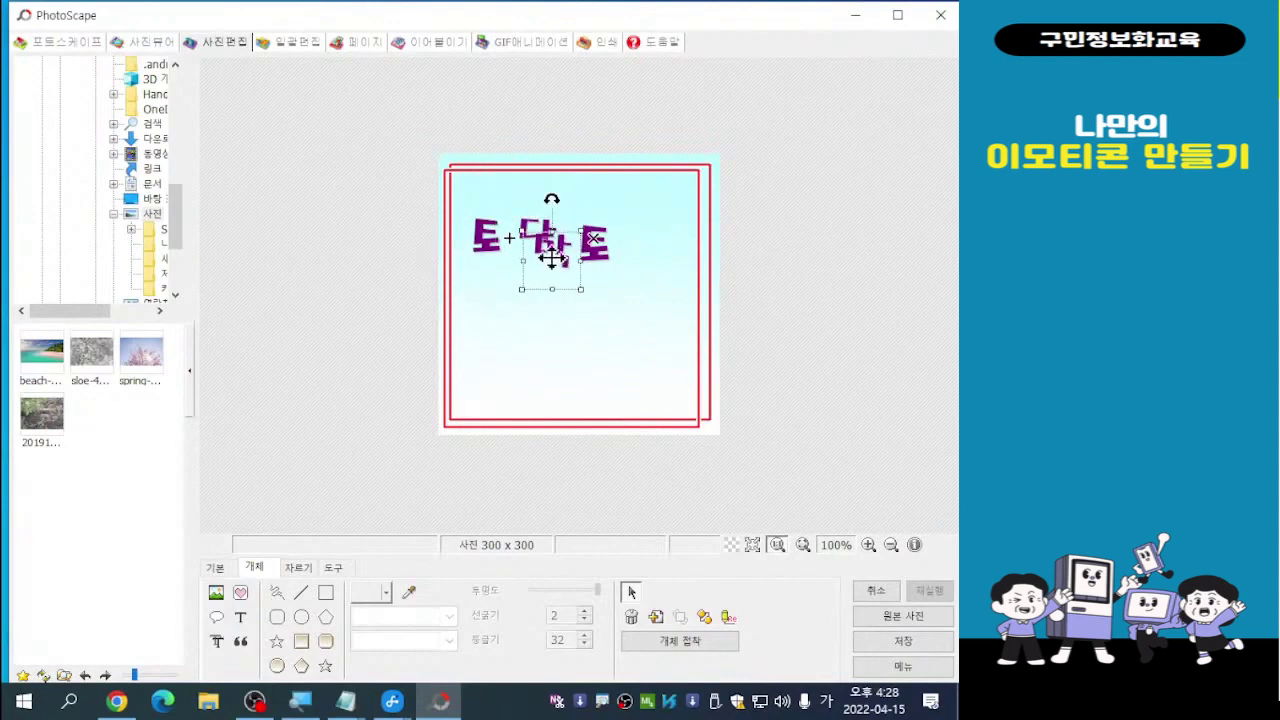
drag(551, 258, 642, 239)
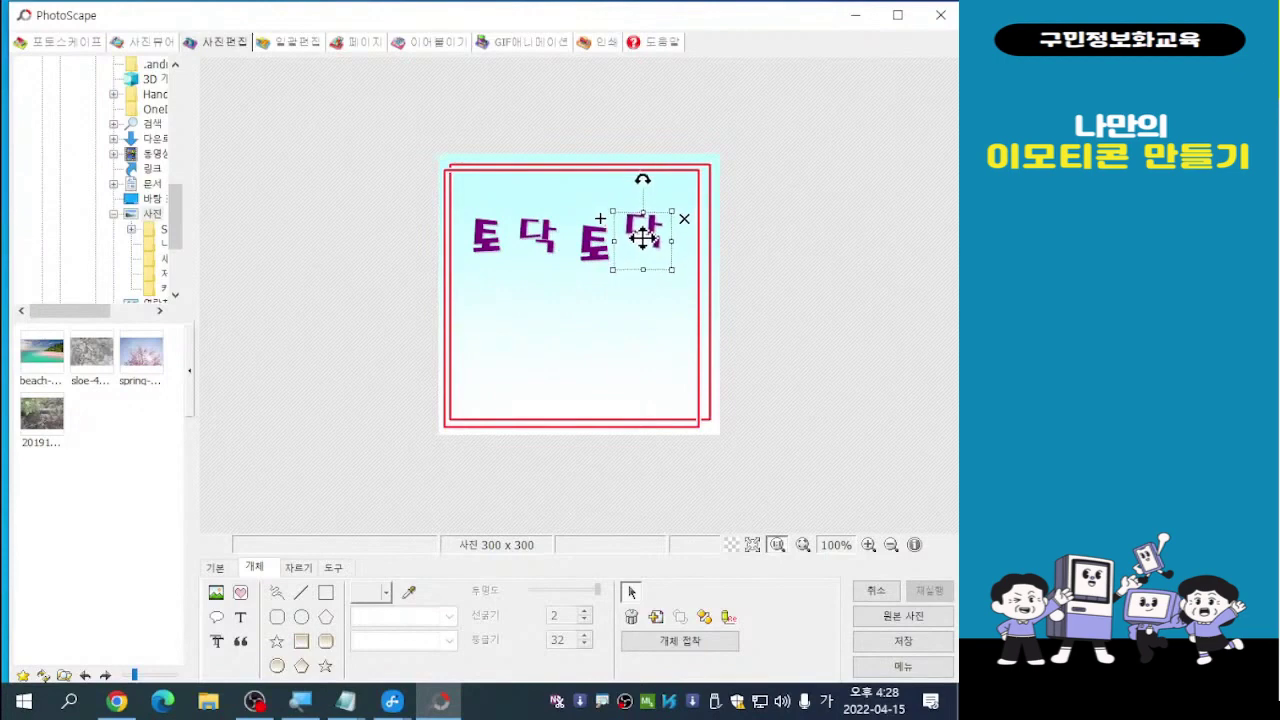
Stagger the letters: raise the first 닥, lower the first 토, shift the middle 토 down-right
click(592, 258)
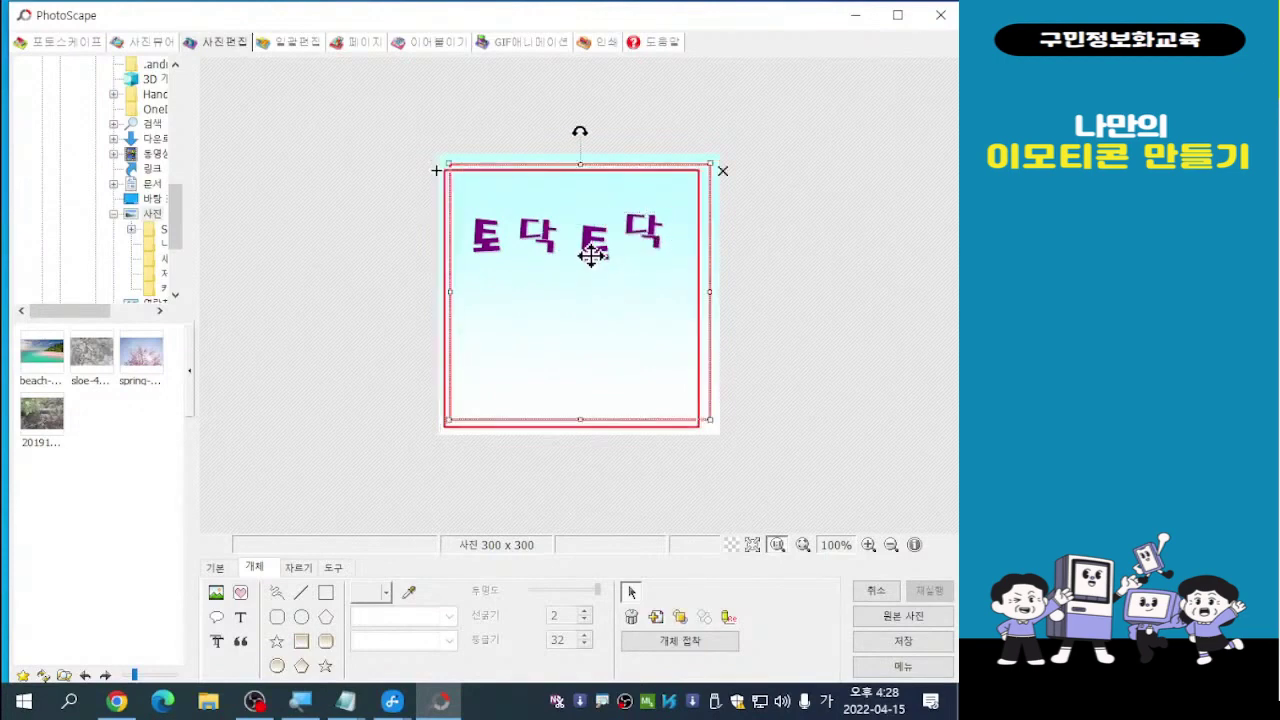
click(592, 256)
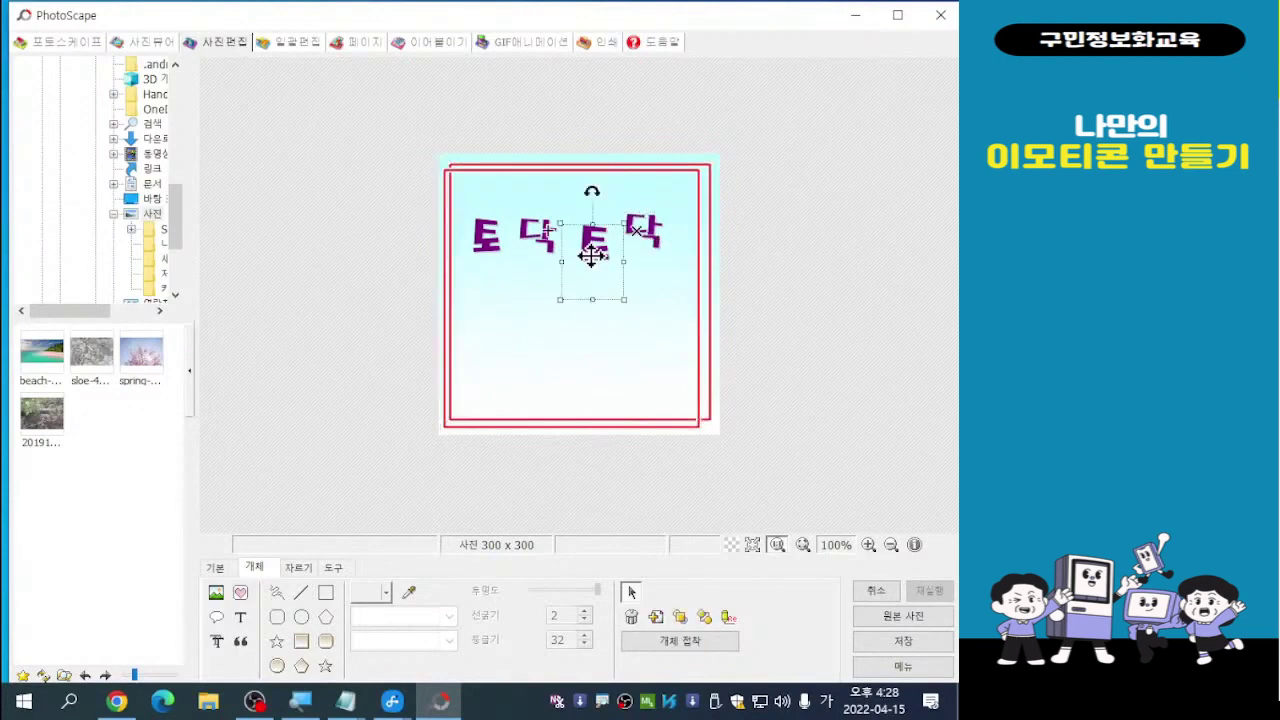
click(533, 240)
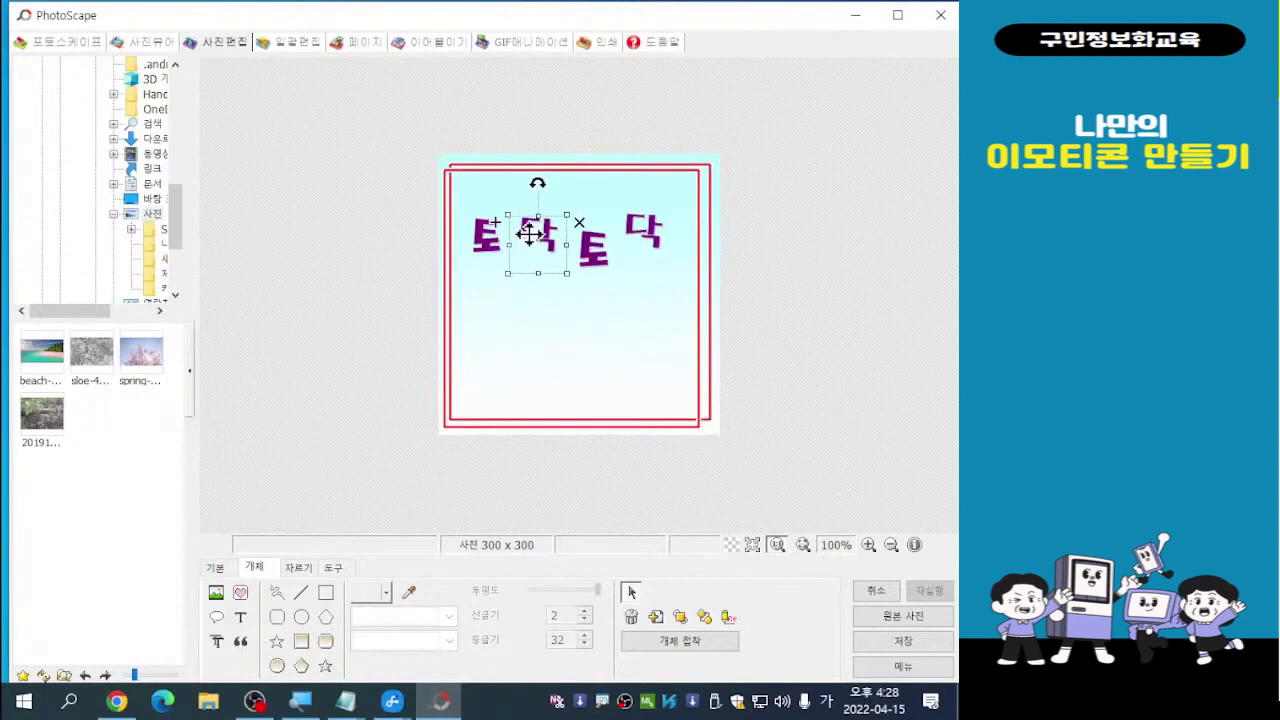
drag(530, 233, 534, 226)
click(484, 247)
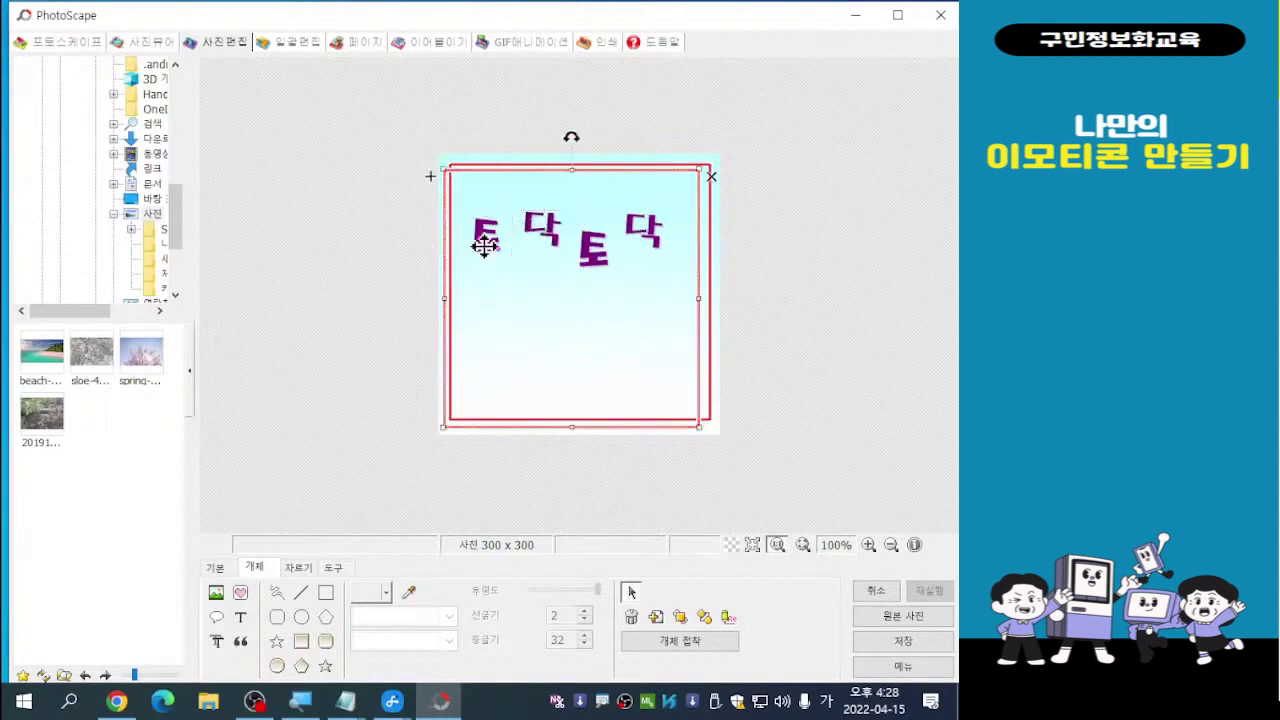
click(484, 247)
drag(484, 246, 482, 262)
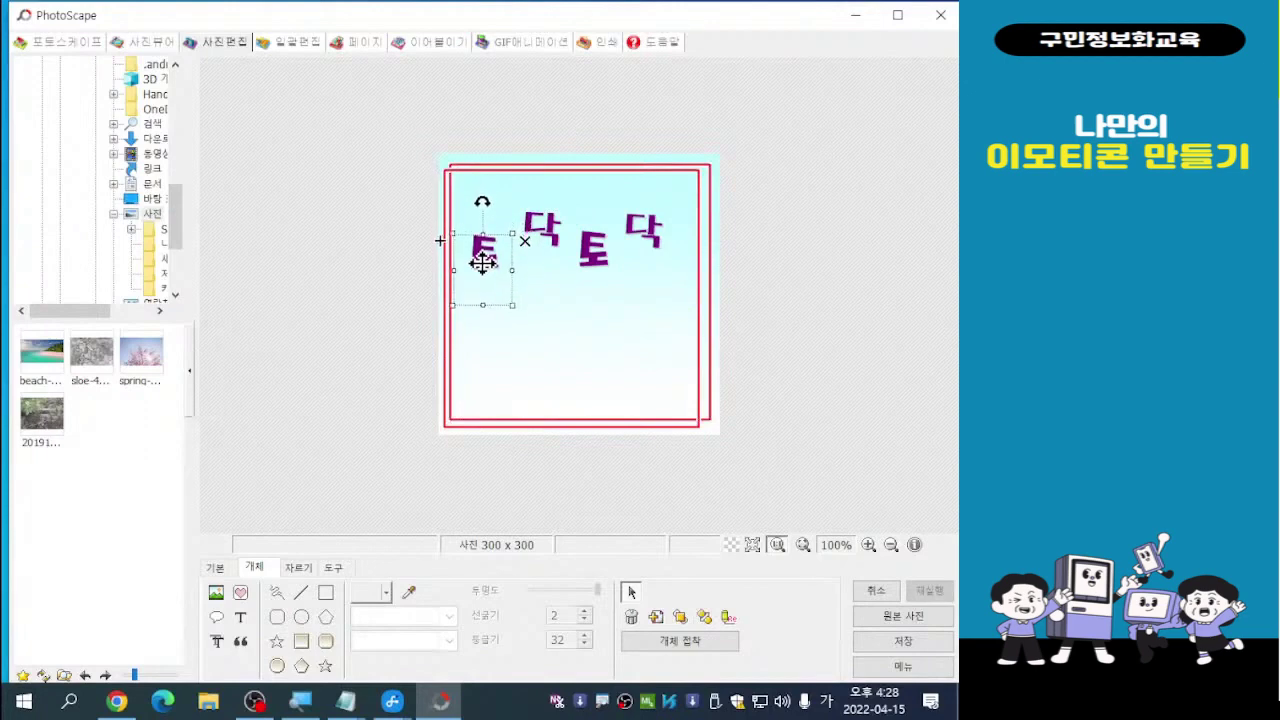
drag(594, 256, 655, 234)
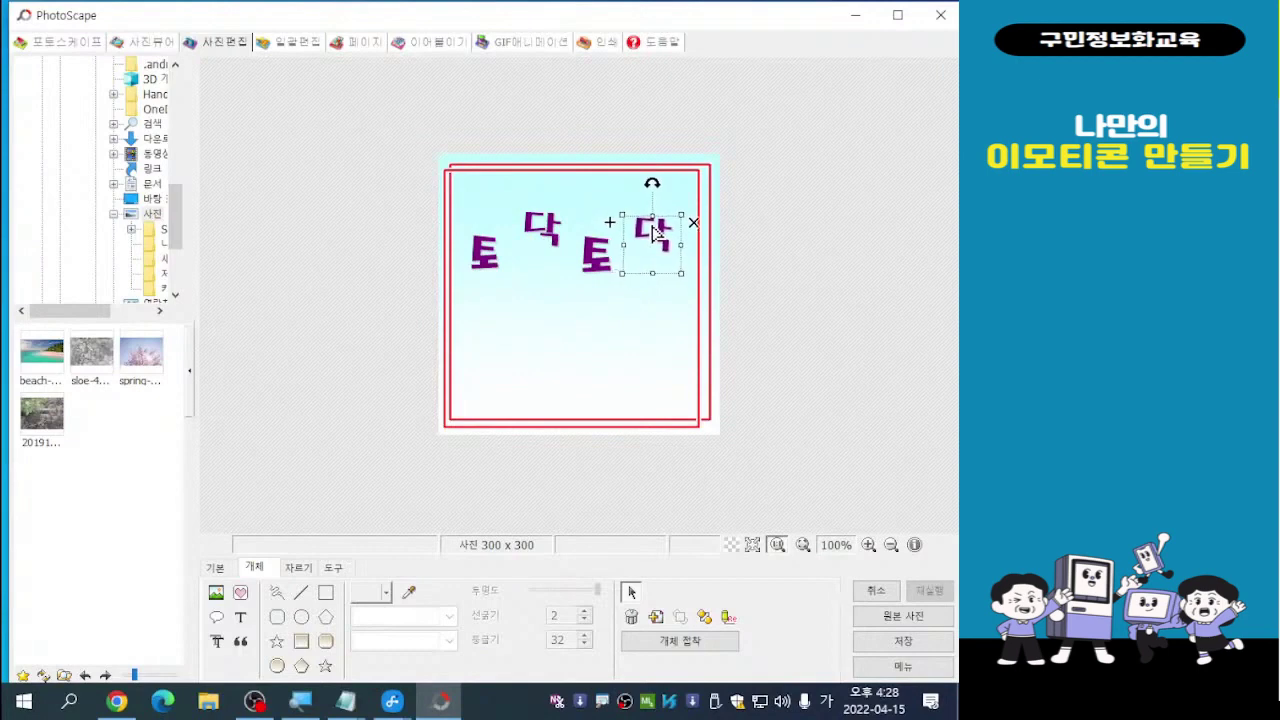
click(794, 215)
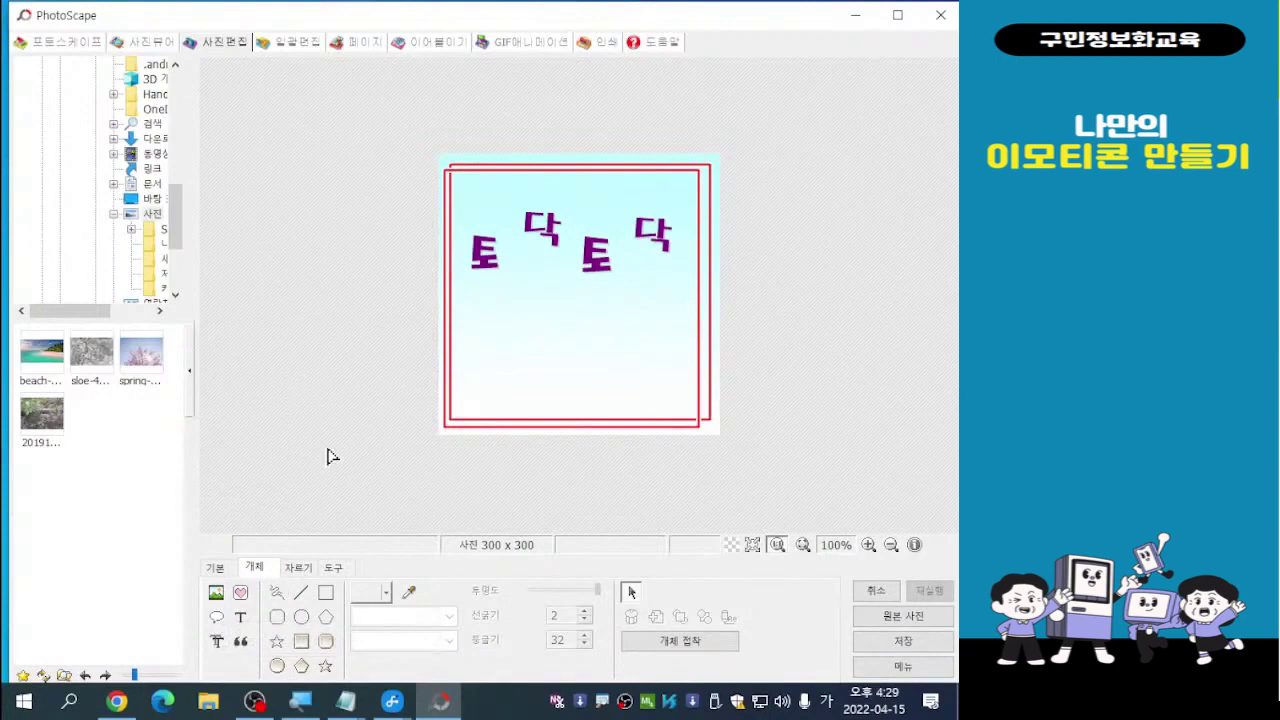
Insert the yellow y17.png smiley from the 얼굴 icon category
click(241, 593)
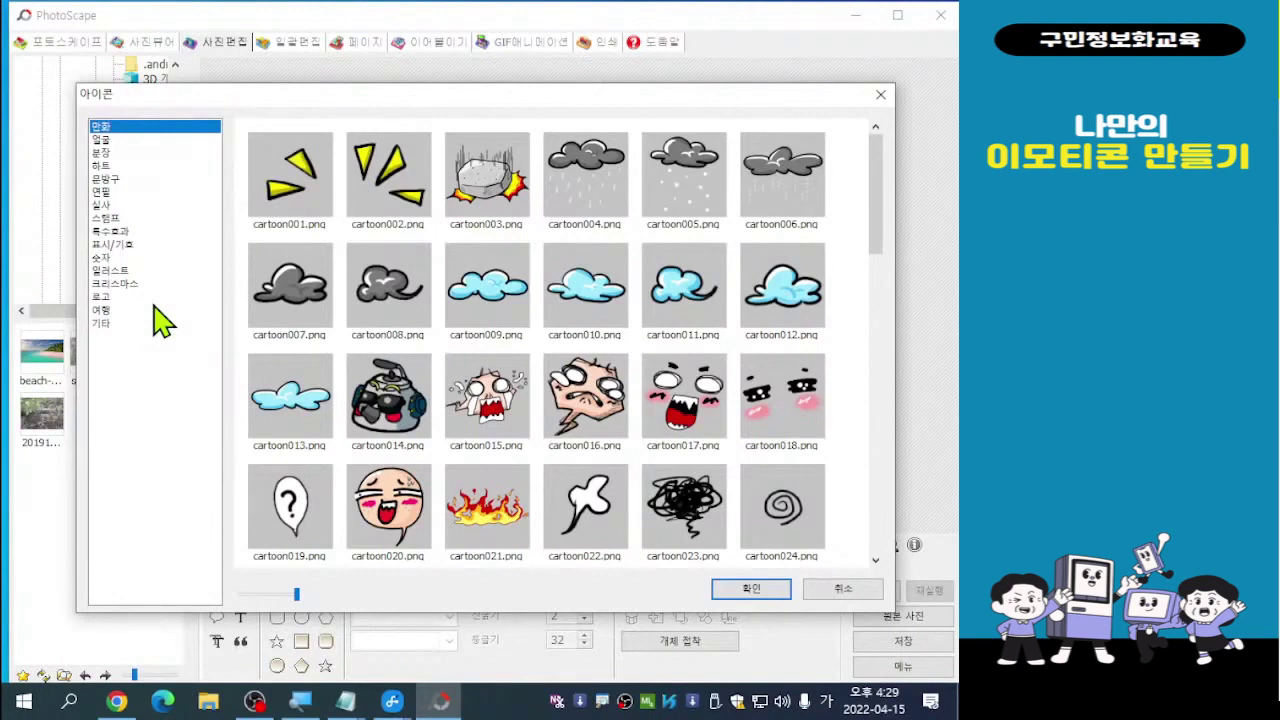
click(105, 141)
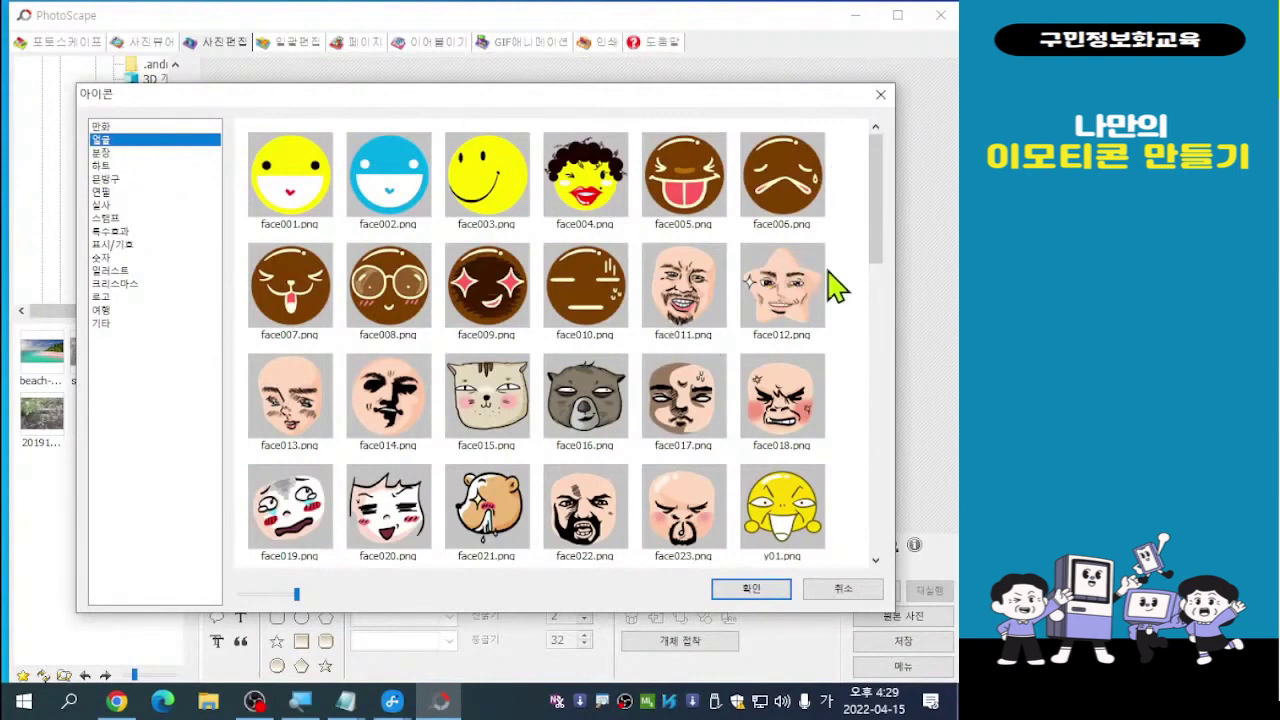
drag(885, 212, 910, 376)
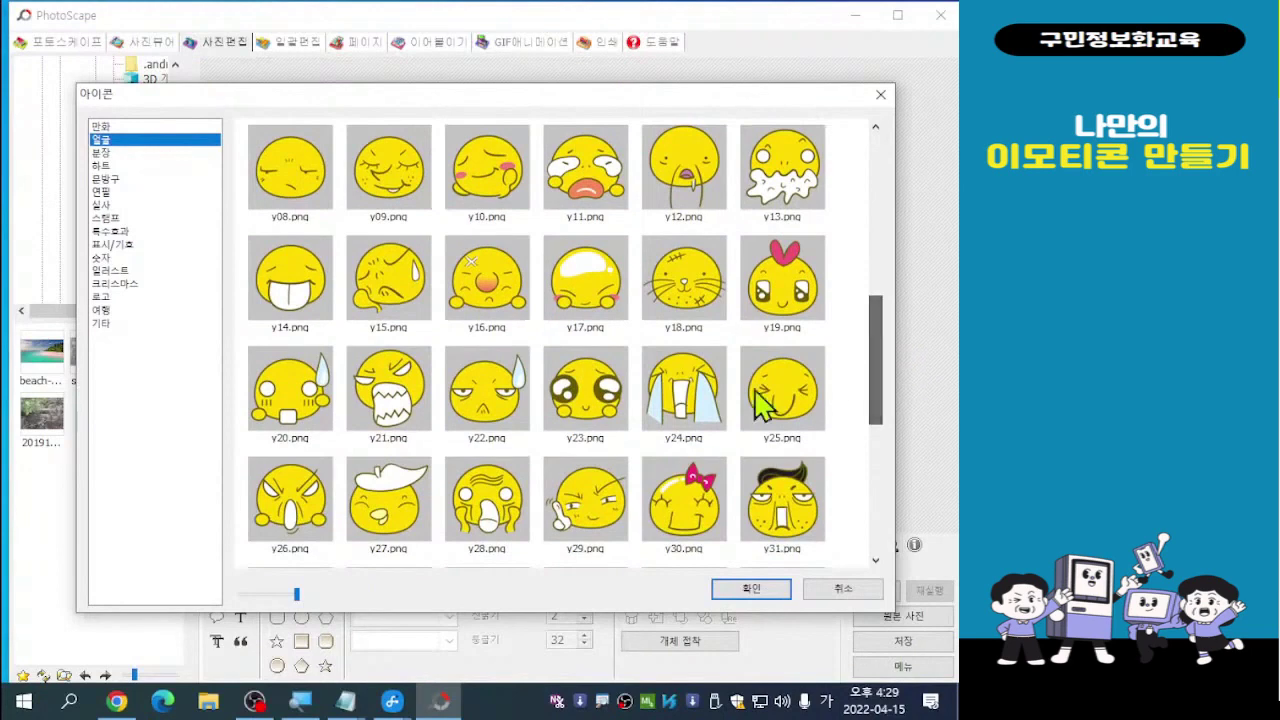
double_click(591, 294)
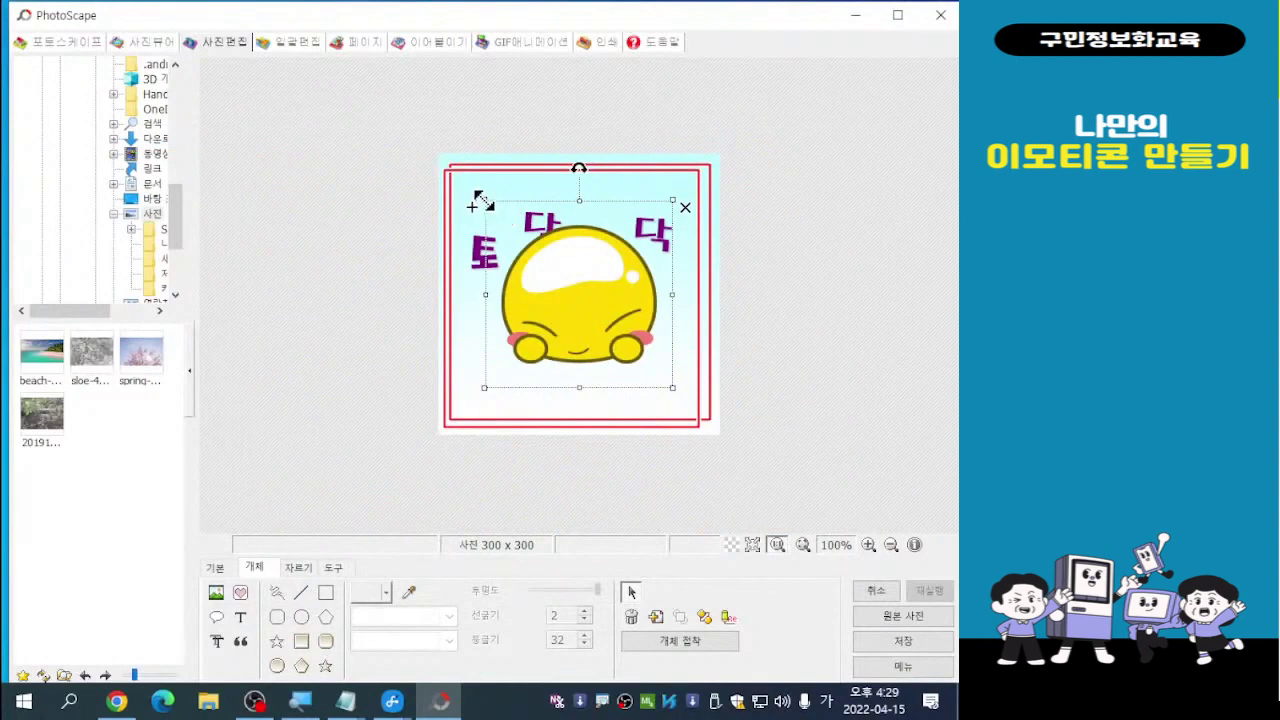
Shrink the smiley and move it to the lower centre, clear of 토닥토닥
drag(480, 200, 557, 272)
drag(630, 347, 585, 364)
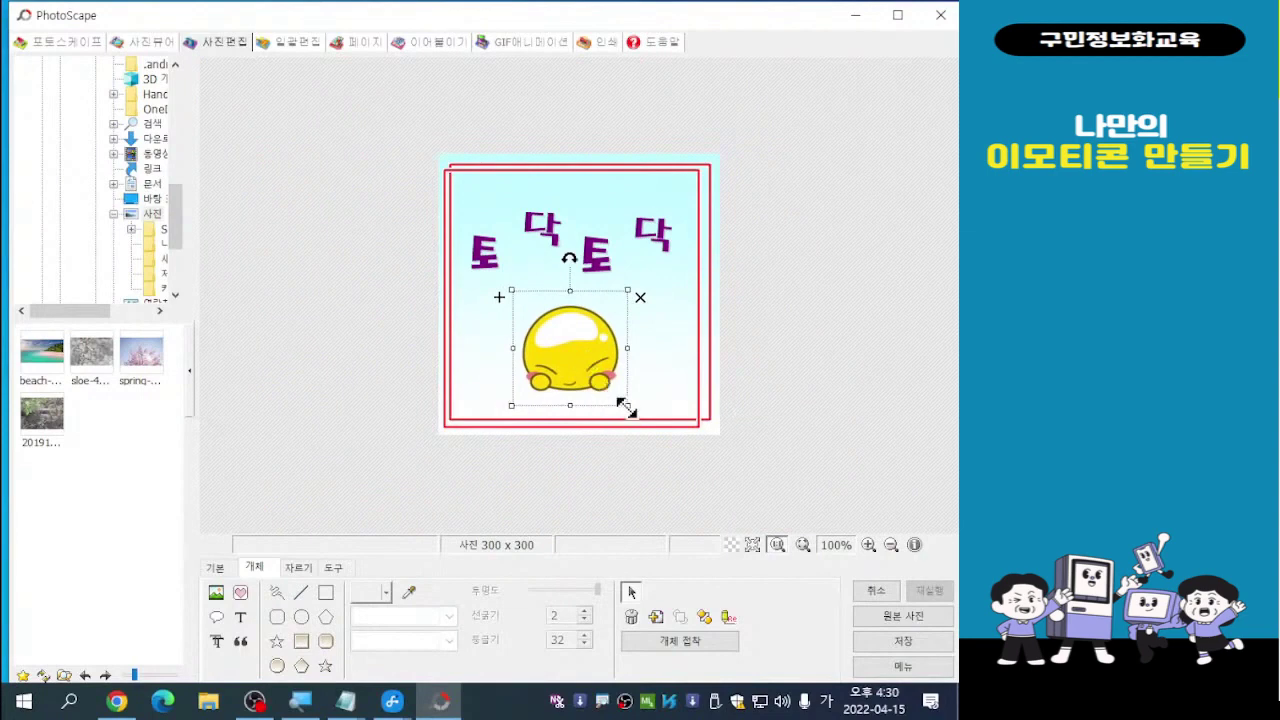
drag(627, 405, 618, 396)
drag(569, 346, 577, 351)
click(851, 262)
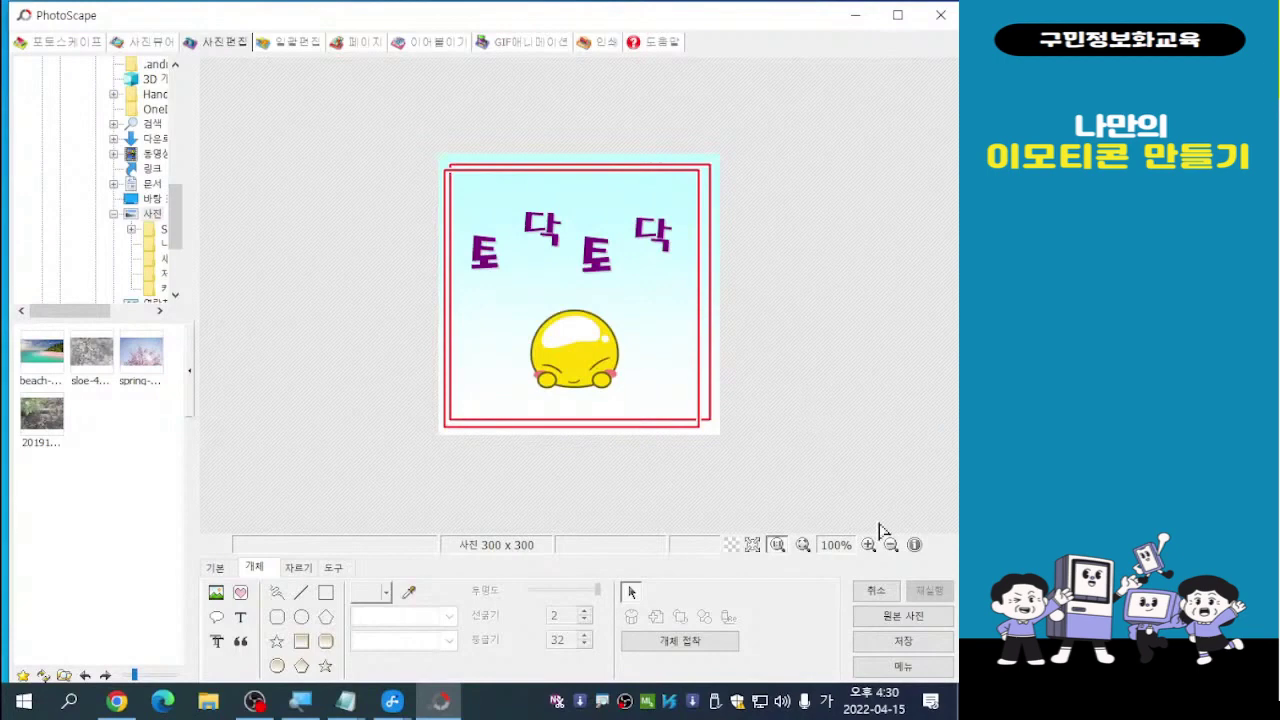
Choose Save As and go into the 나만의 이모티콘 folder
click(903, 650)
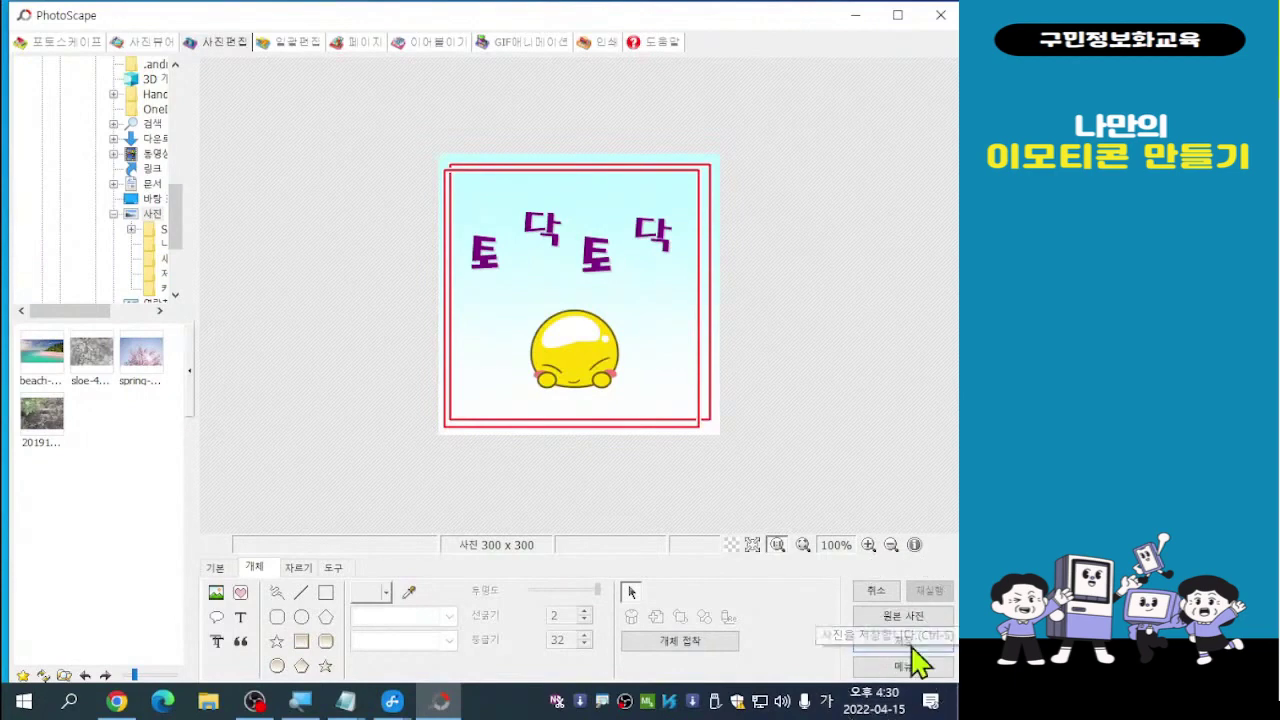
click(905, 645)
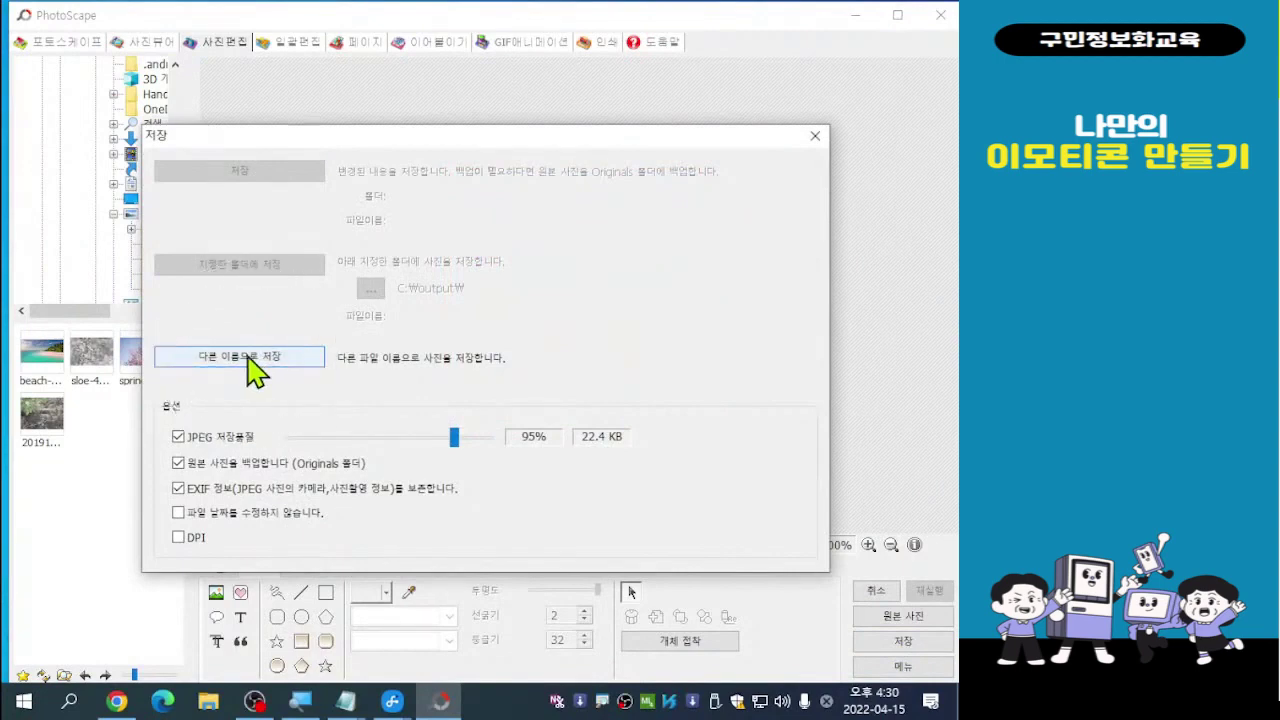
click(250, 360)
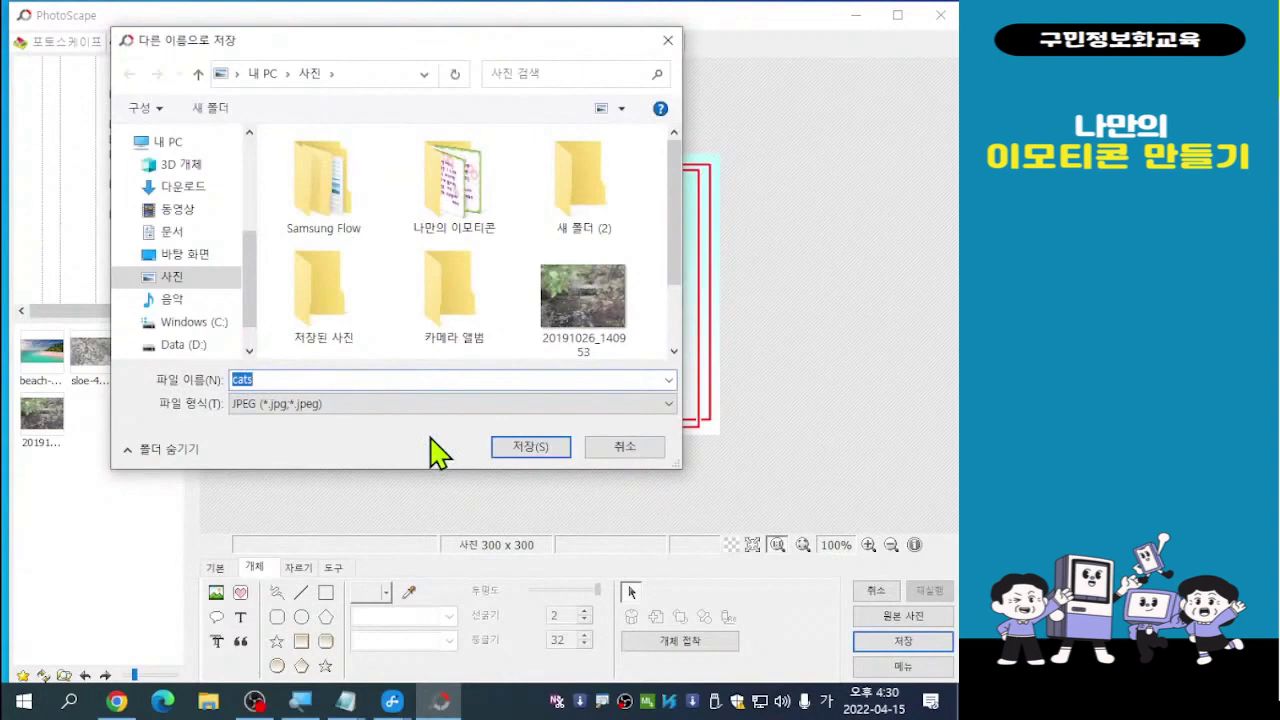
double_click(451, 187)
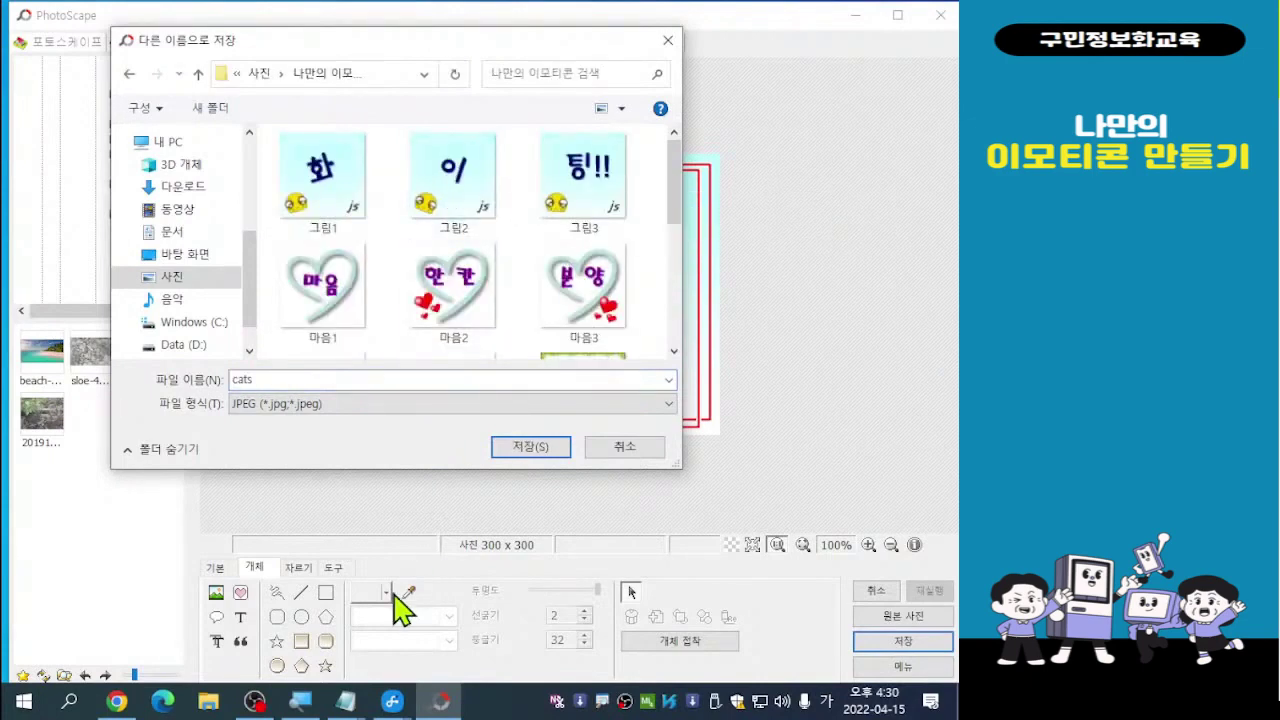
Replace the file name with 토닥0 and save it as a JPEG
double_click(267, 378)
text(토끼)
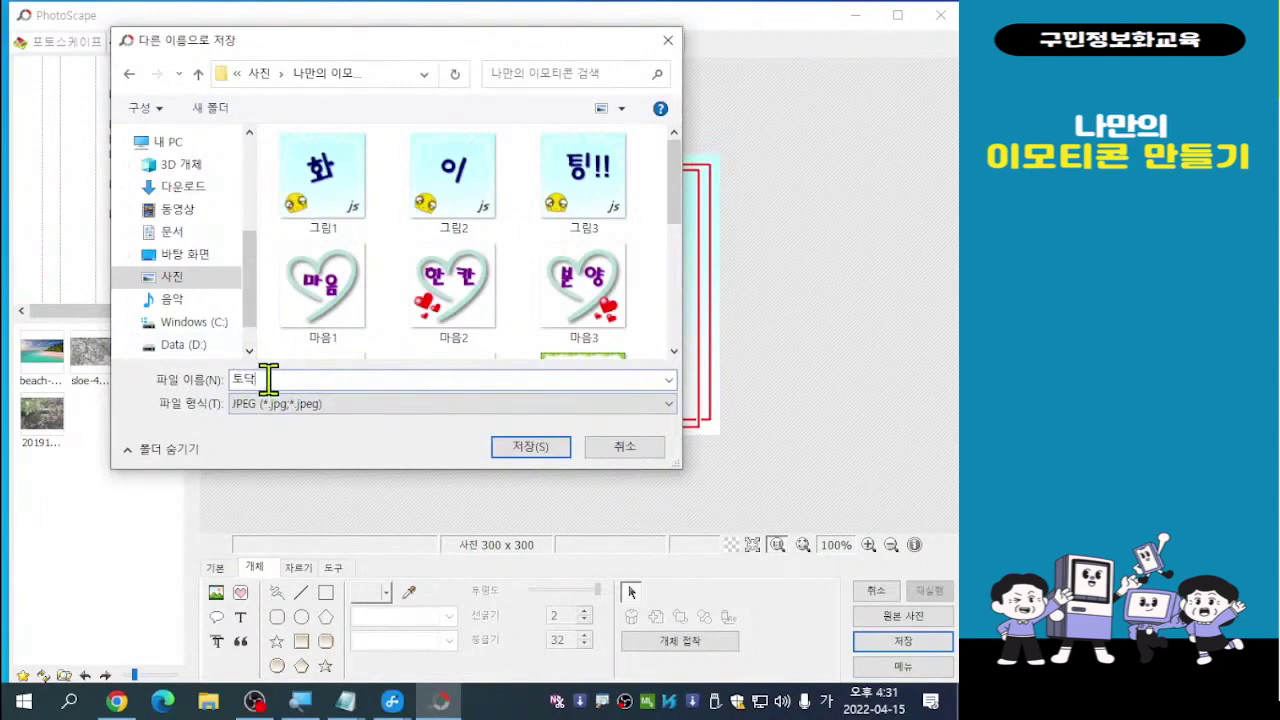
text(이)
key(BackSpace)
text(0)
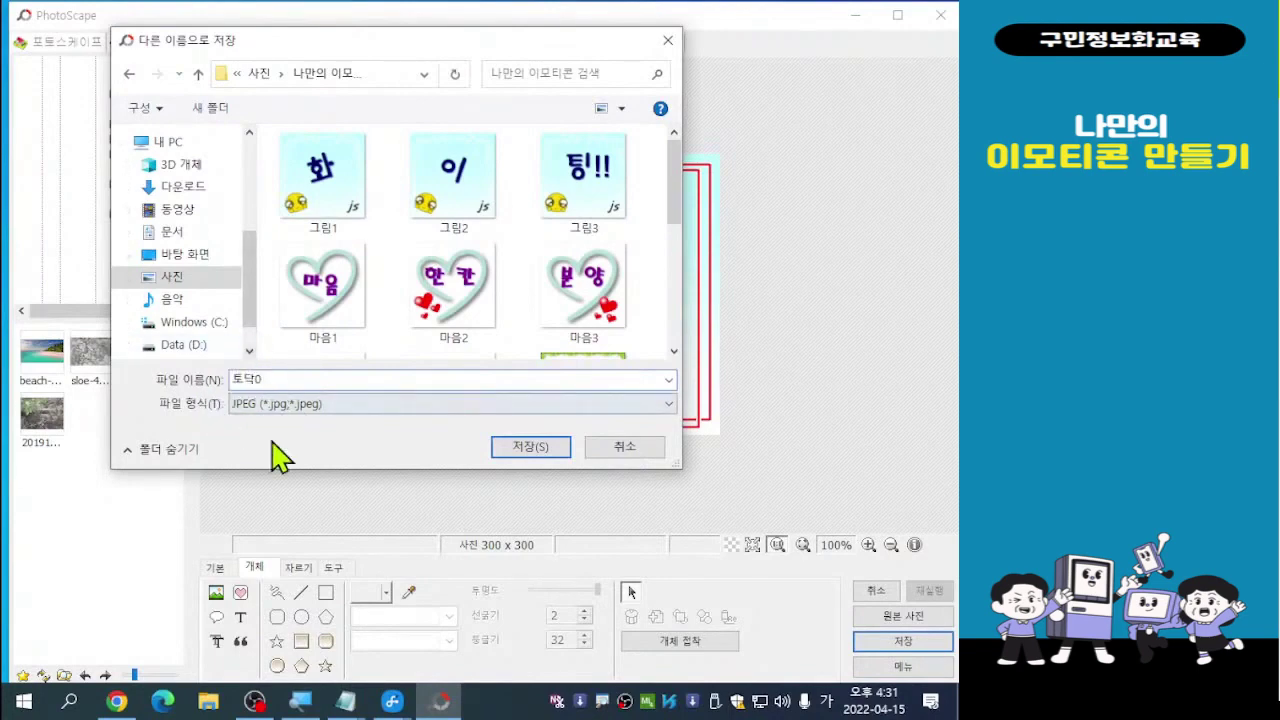
text(ㅣ)
click(530, 447)
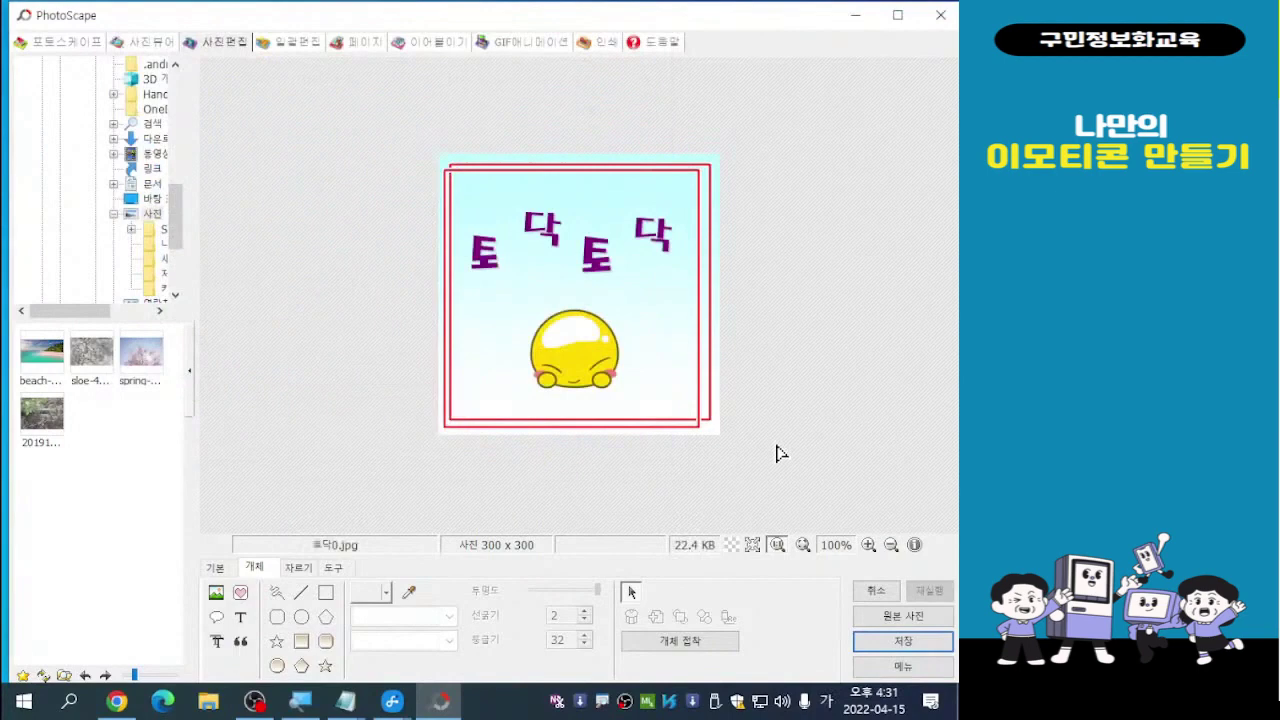